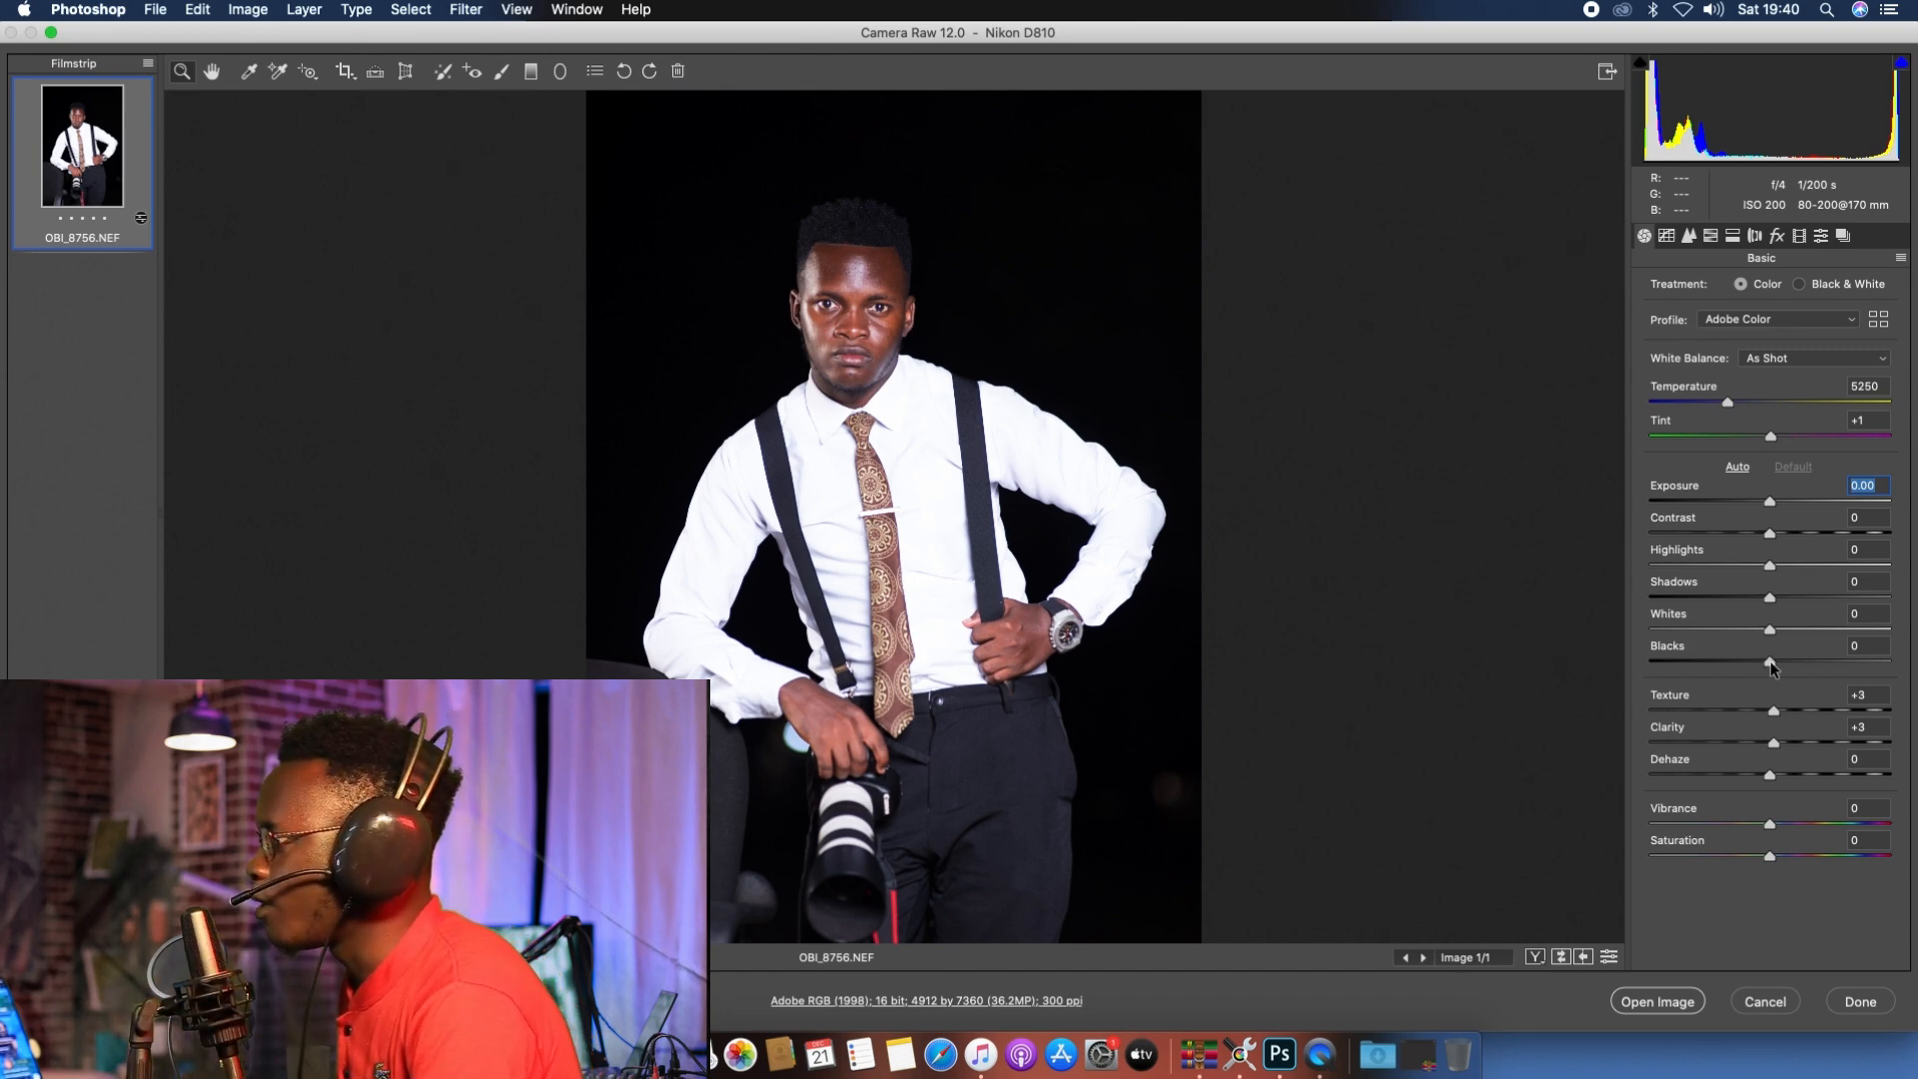
Step: Set the portrait's Exposure to +0.40, Contrast +3, Highlights -29, Shadows +30, Whites -100 and Blacks -19
drag(1771, 668, 1748, 667)
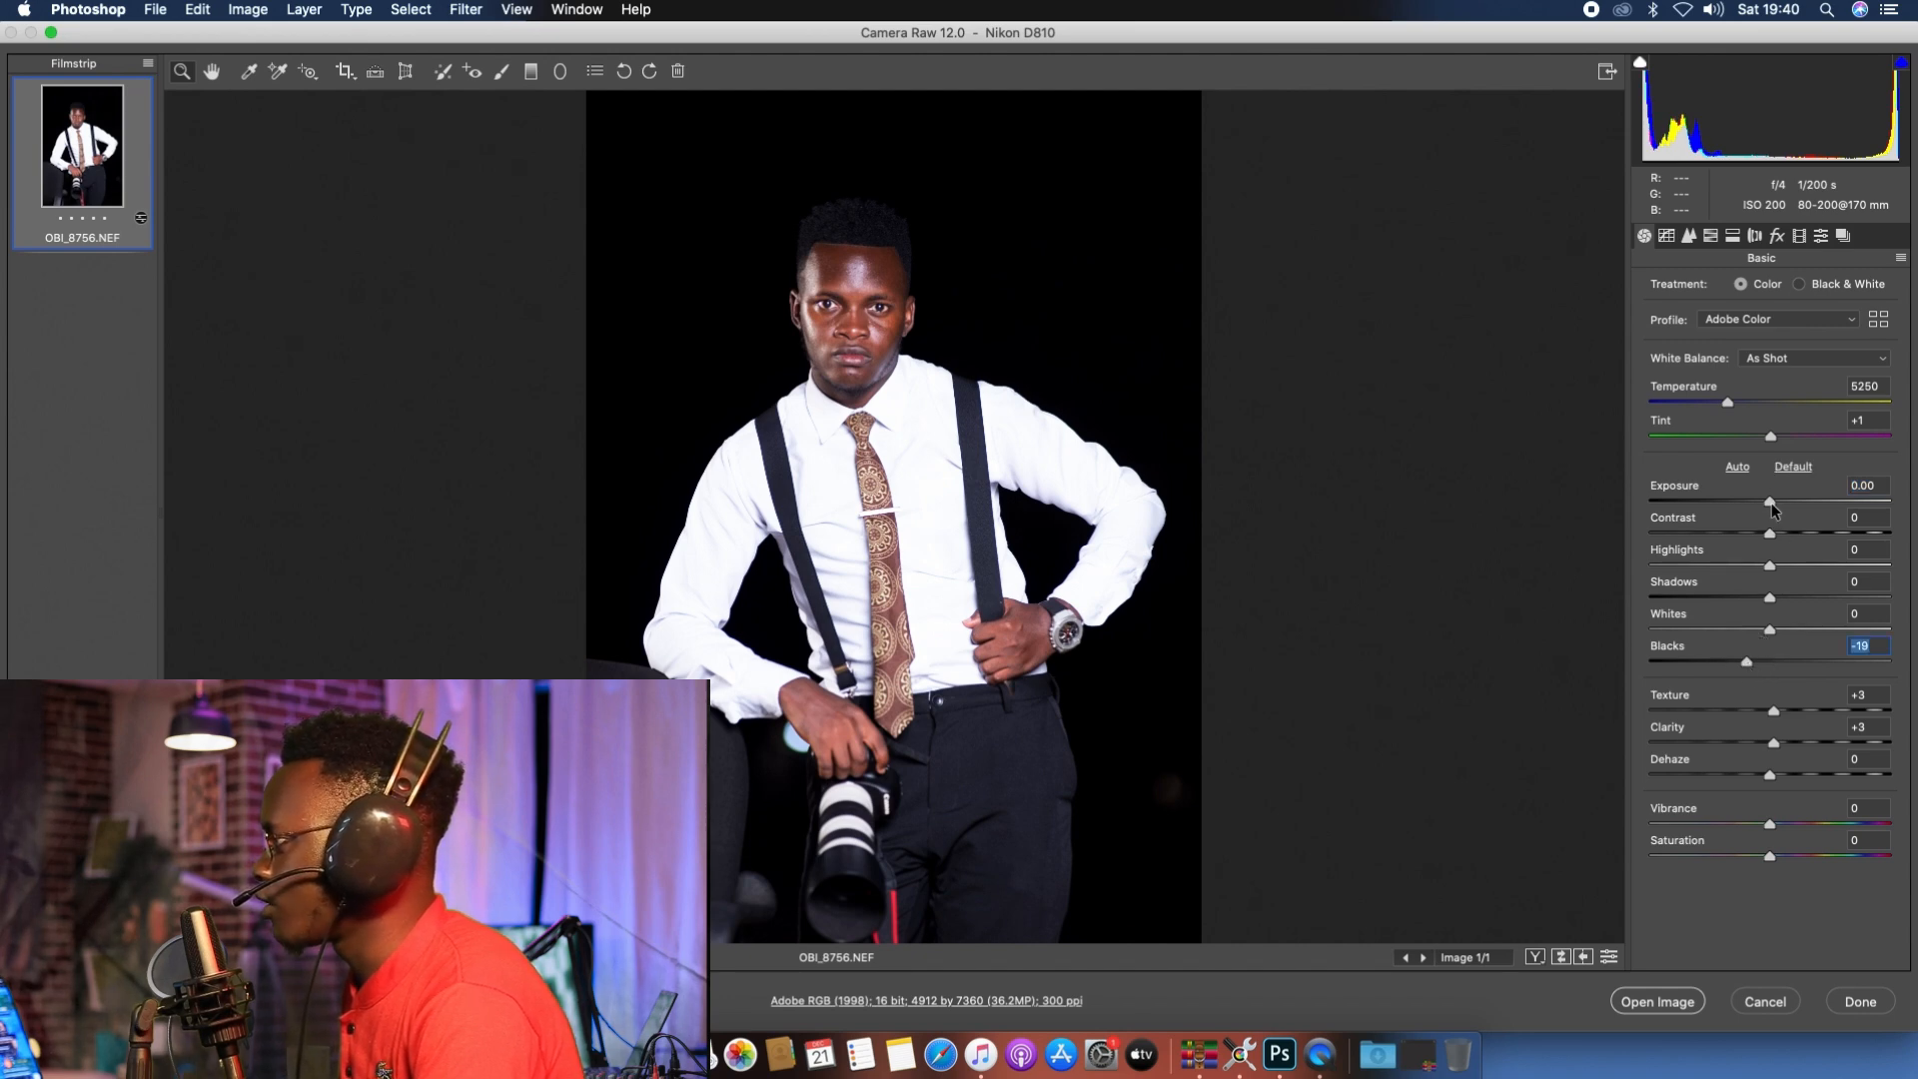
drag(1770, 502, 1649, 634)
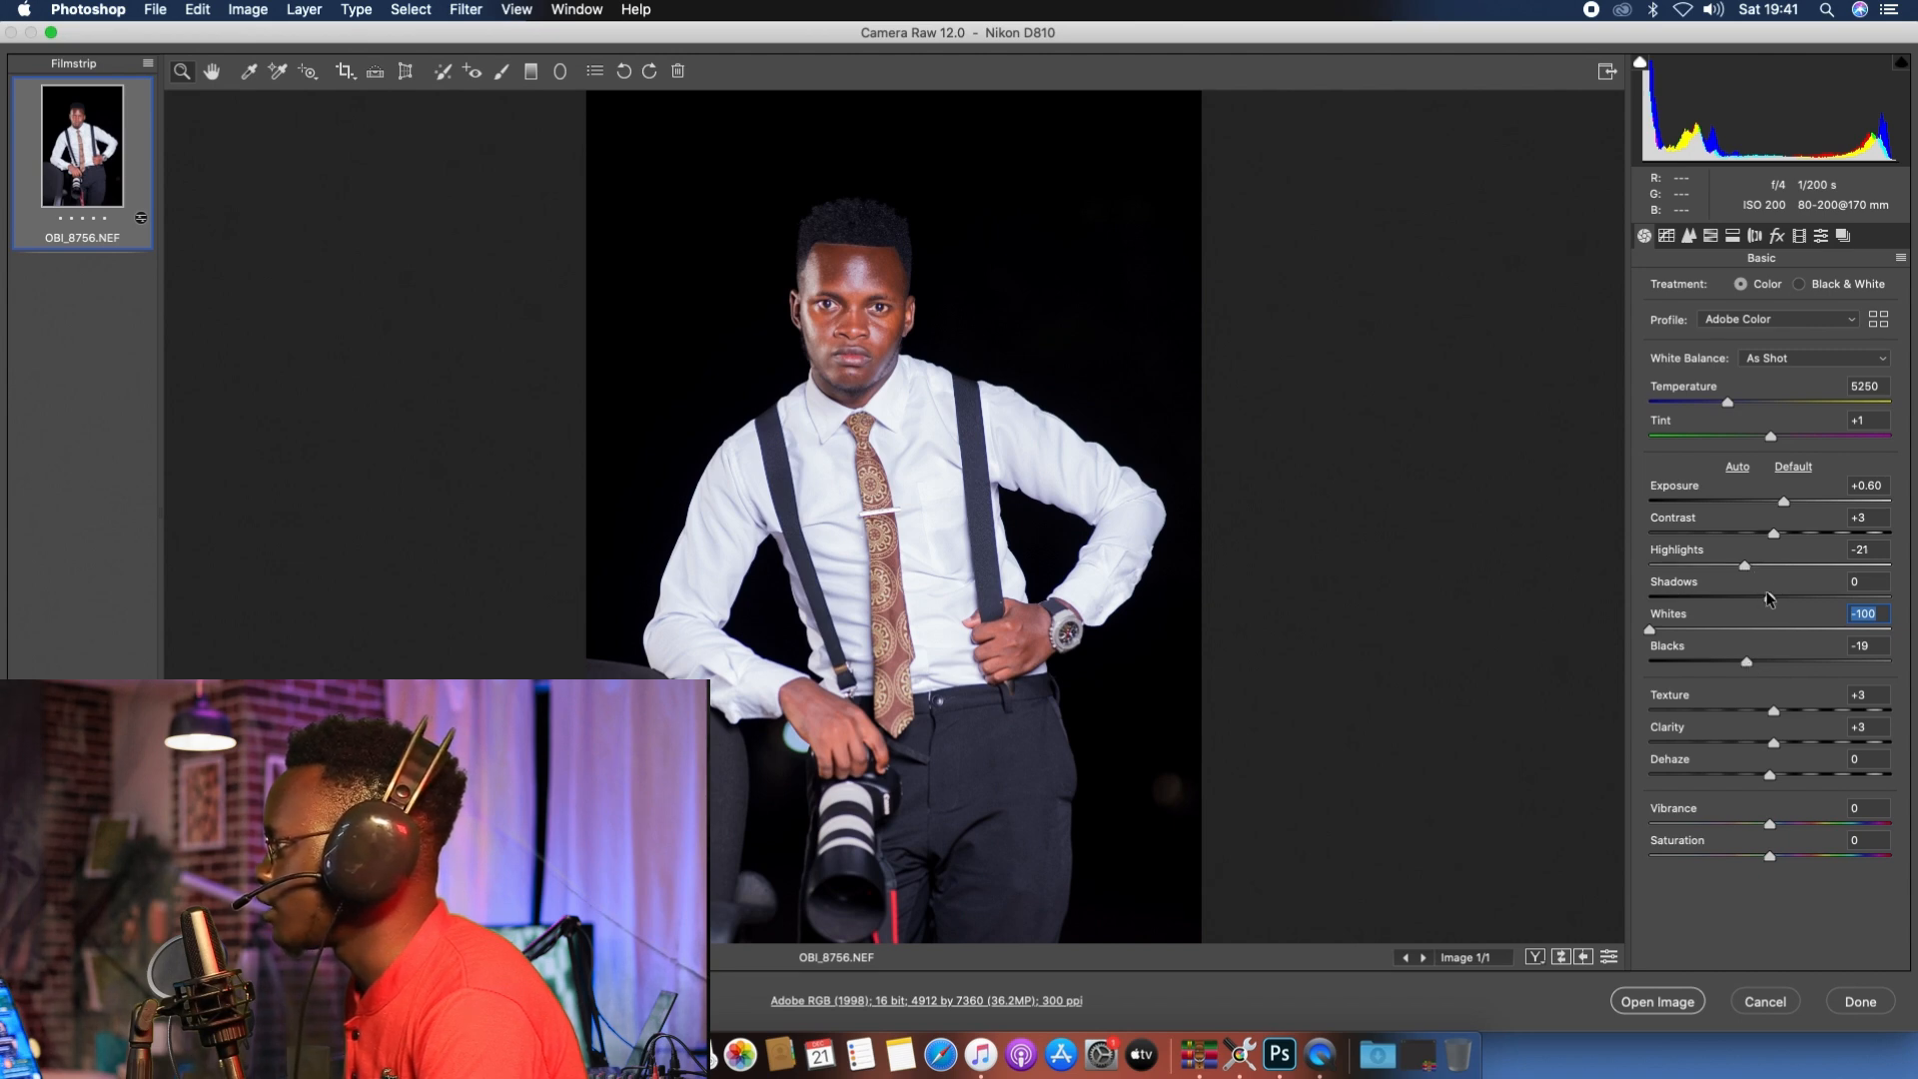
drag(1769, 597, 1806, 602)
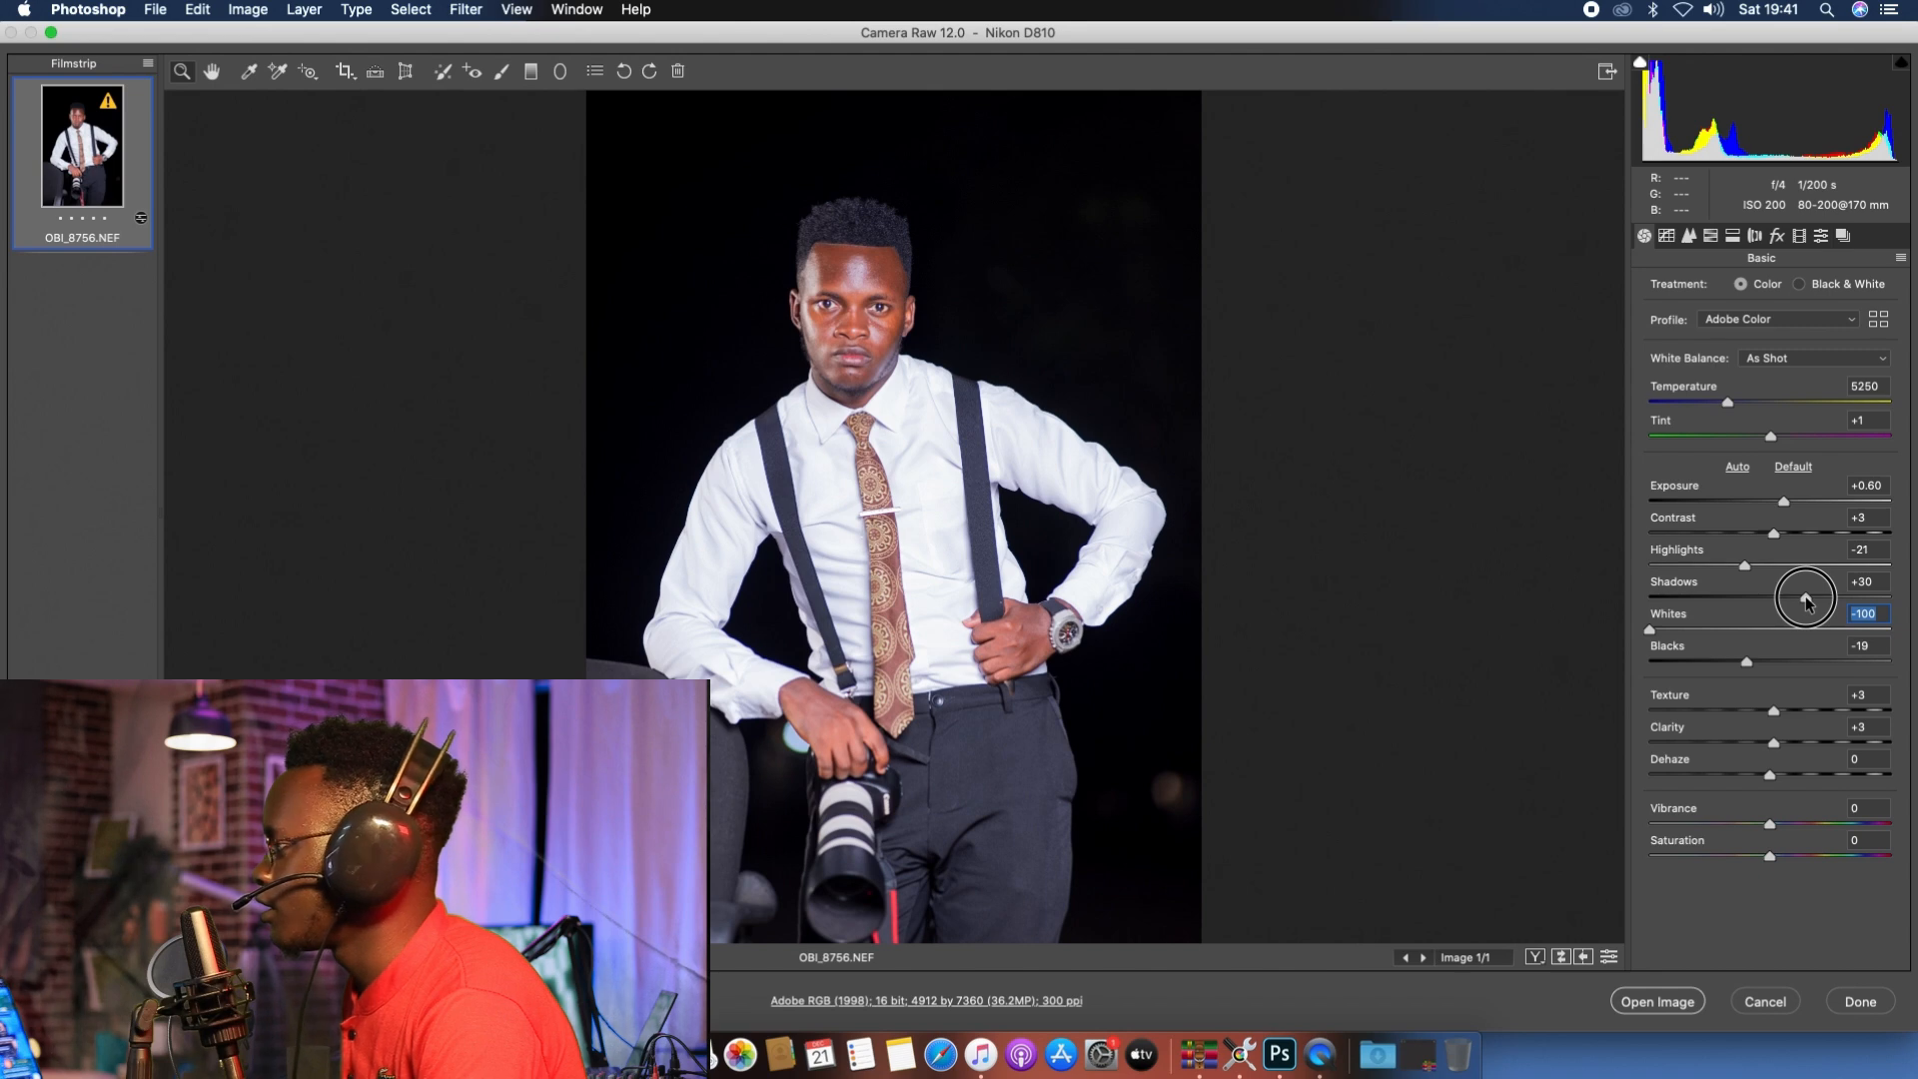
click(1806, 599)
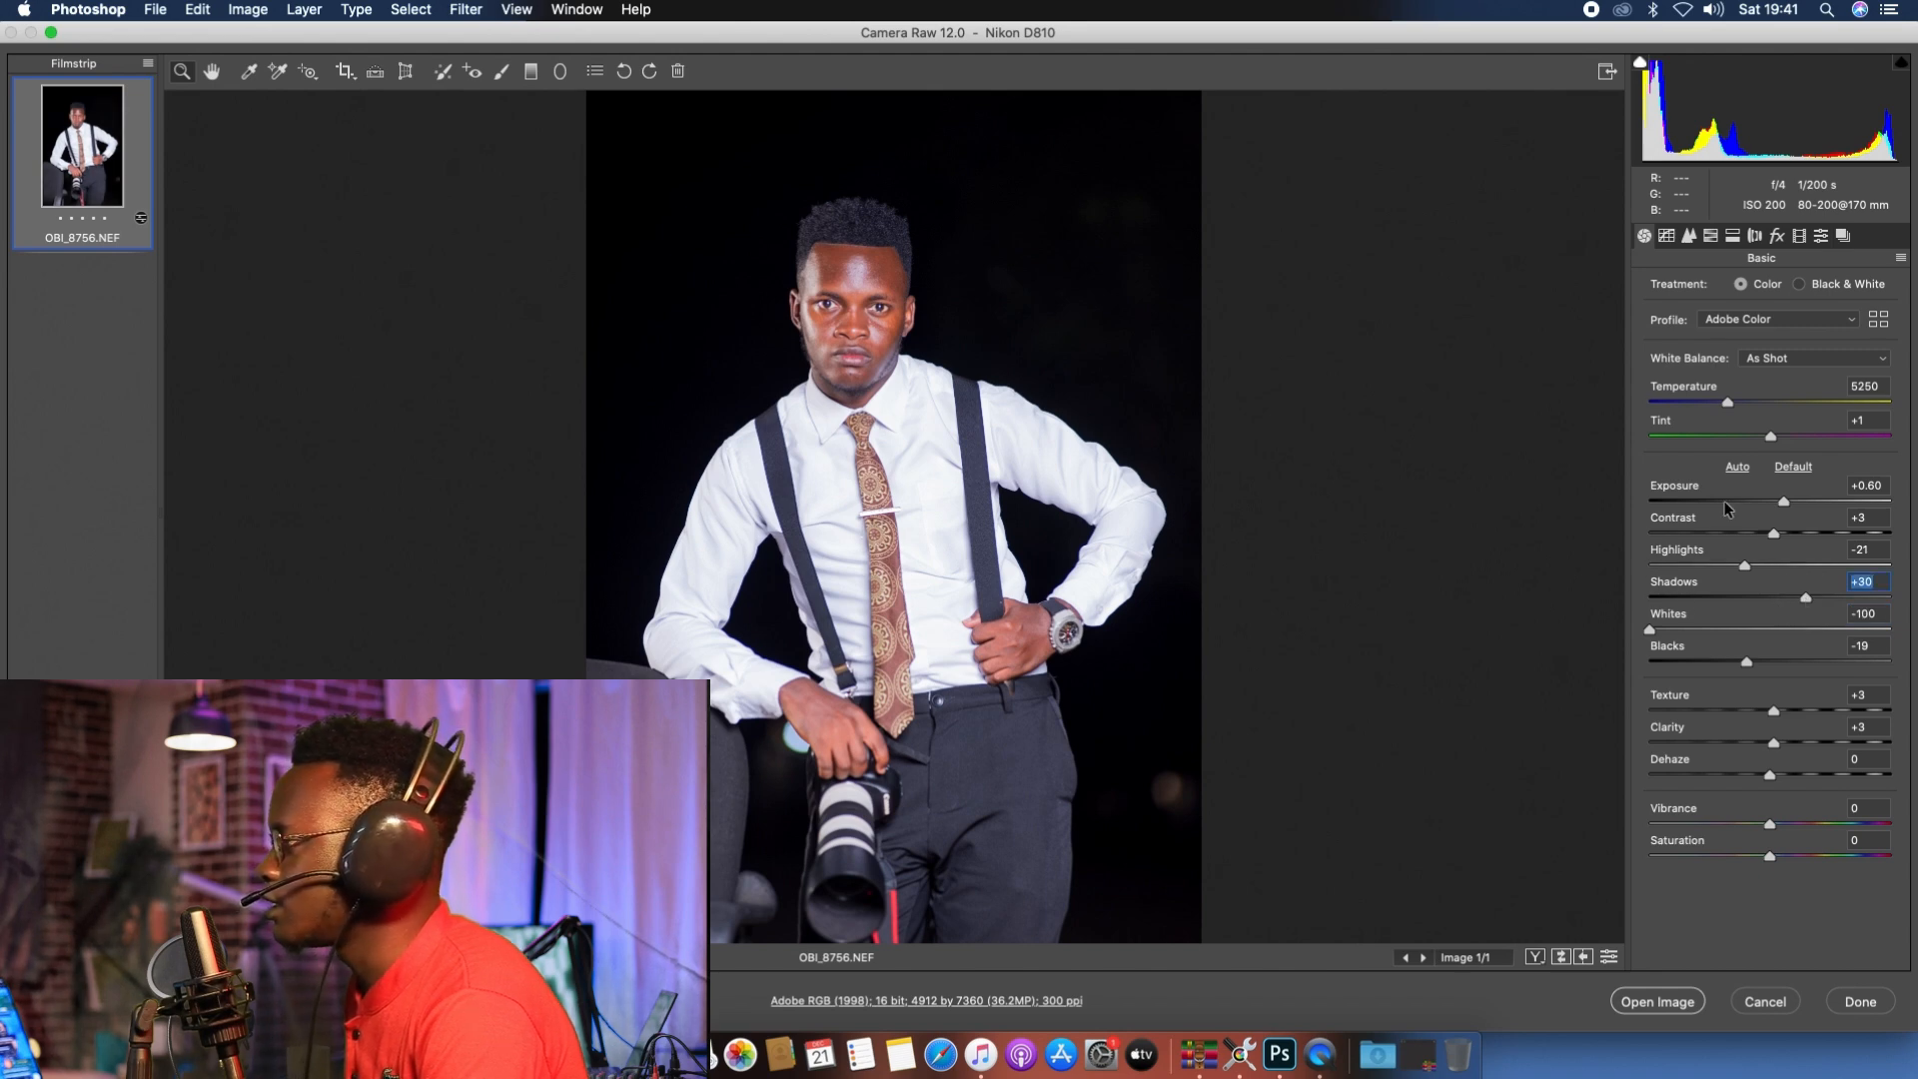
drag(1745, 570, 1735, 570)
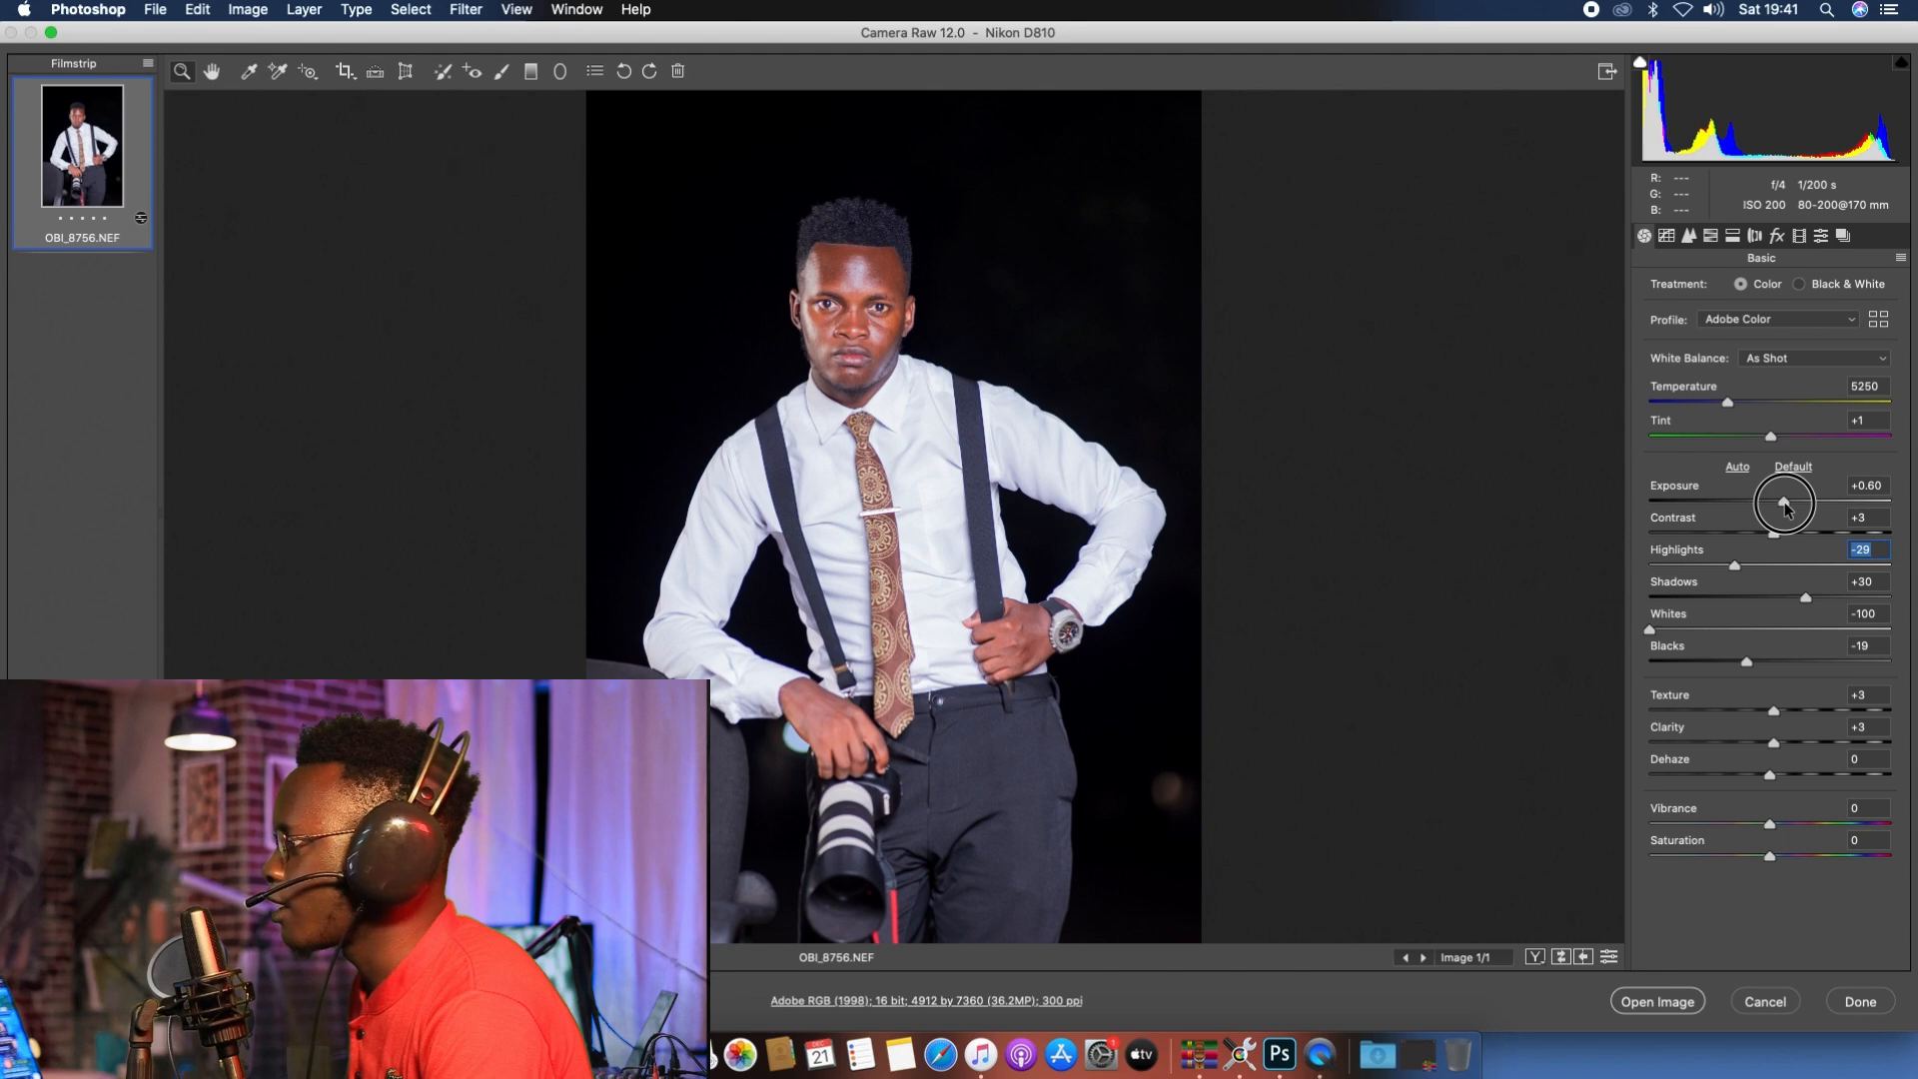
drag(1784, 502, 1781, 507)
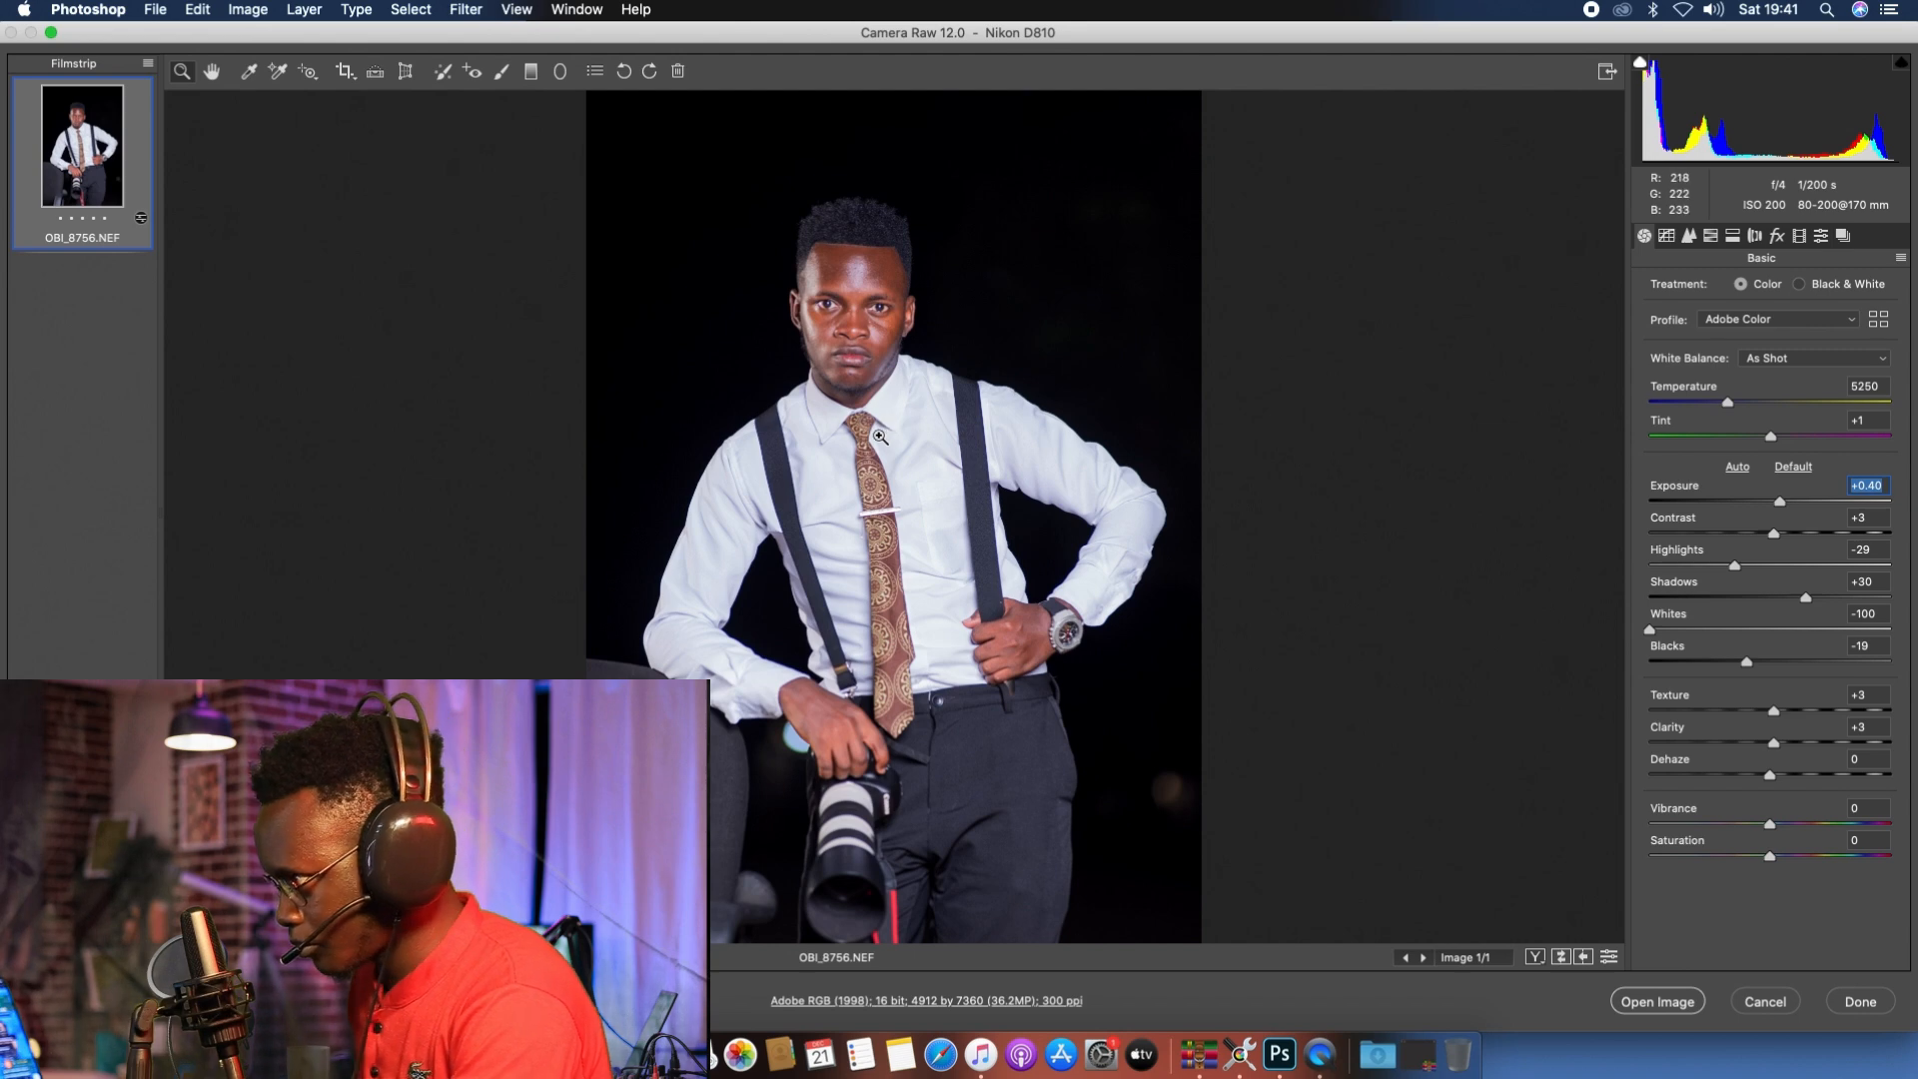
Step: Reset the HSL luminance and set Oranges luminance to +13, with hues of Reds +14 and Oranges -8
click(1712, 236)
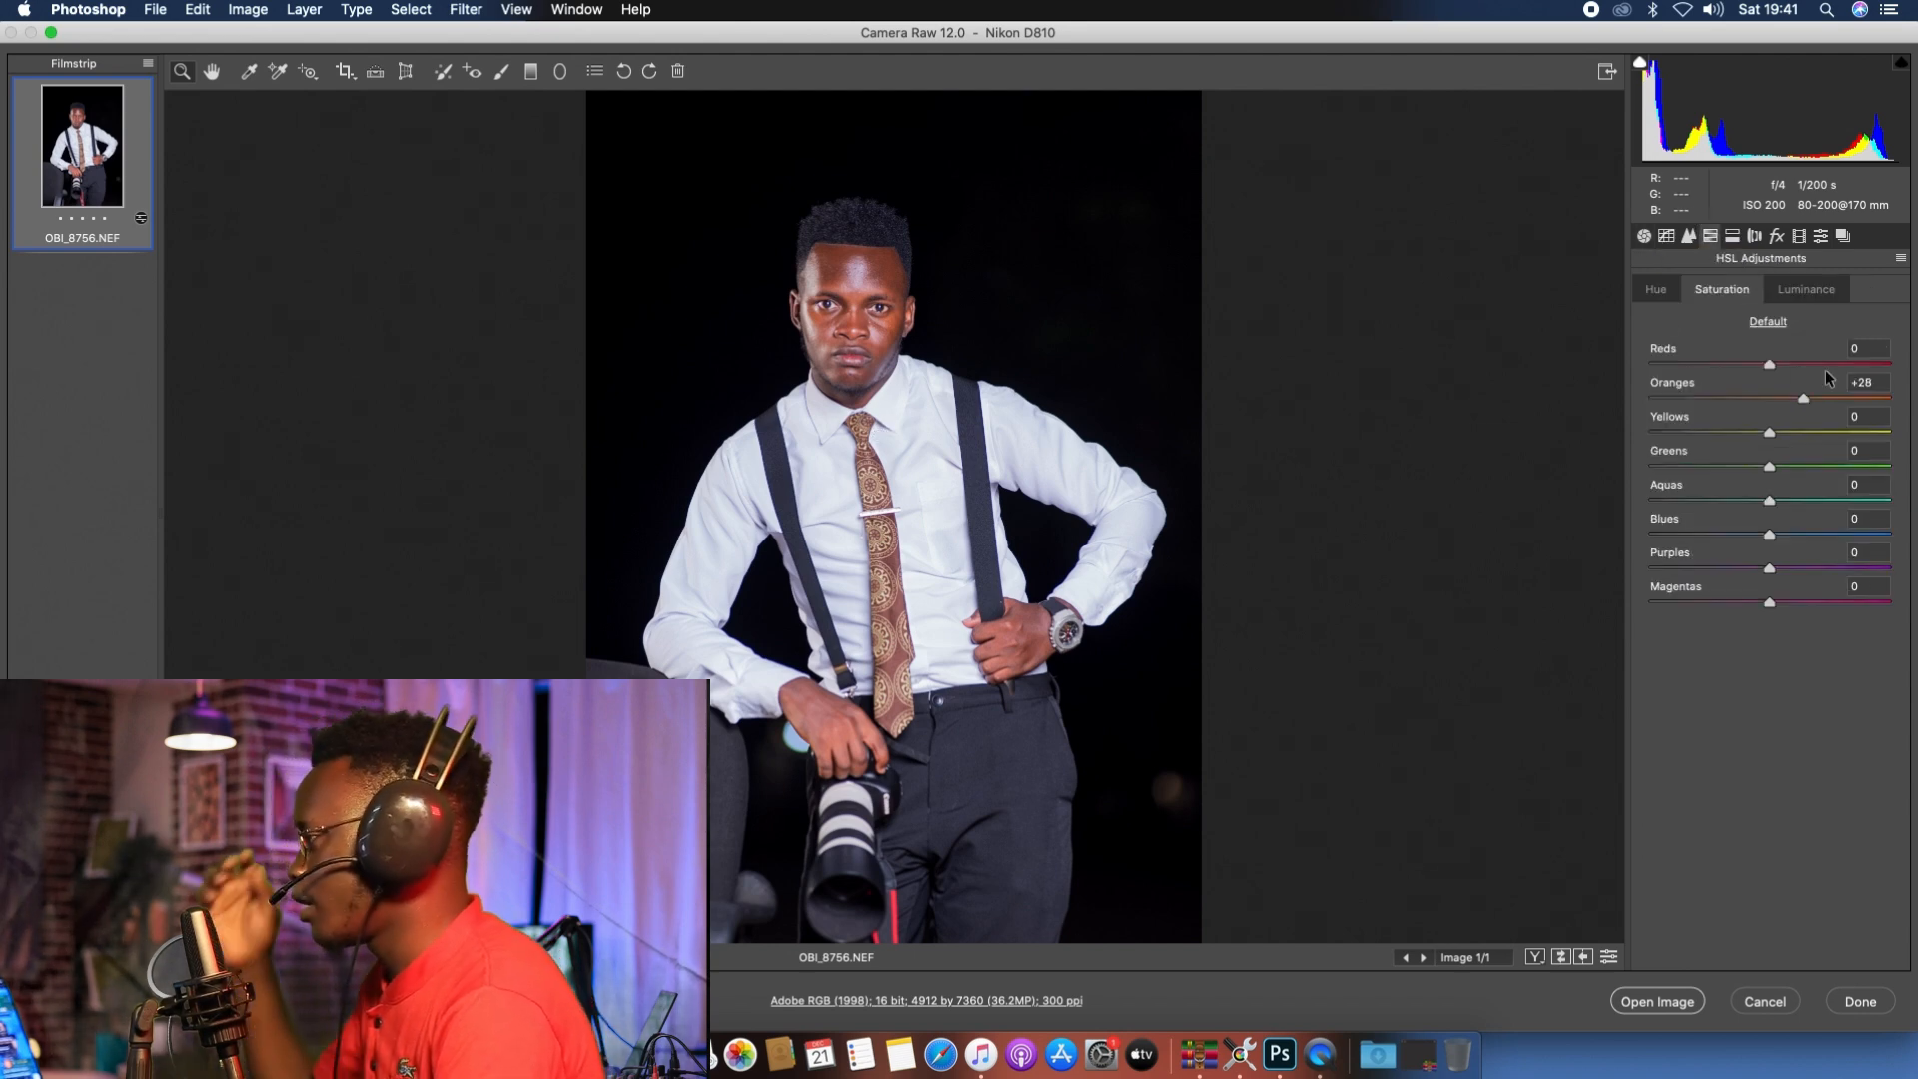
click(1812, 286)
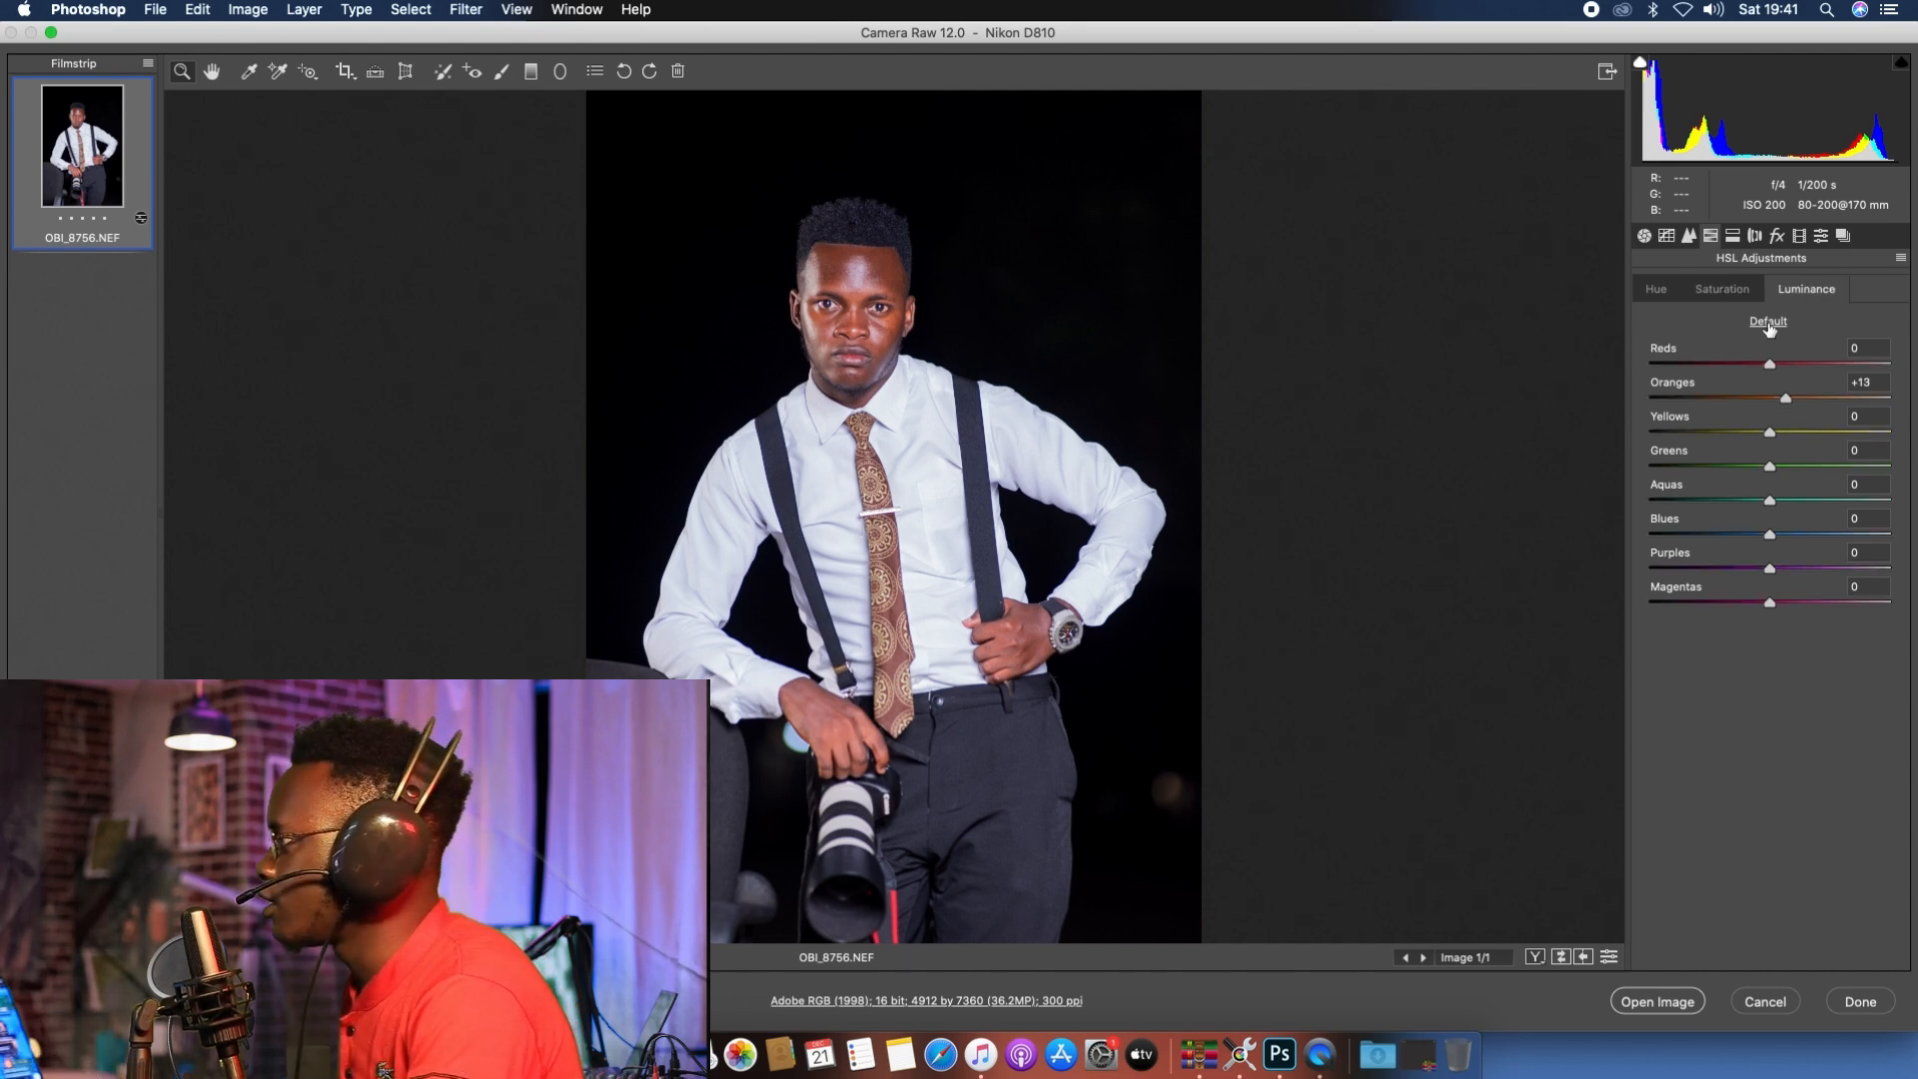
click(1768, 322)
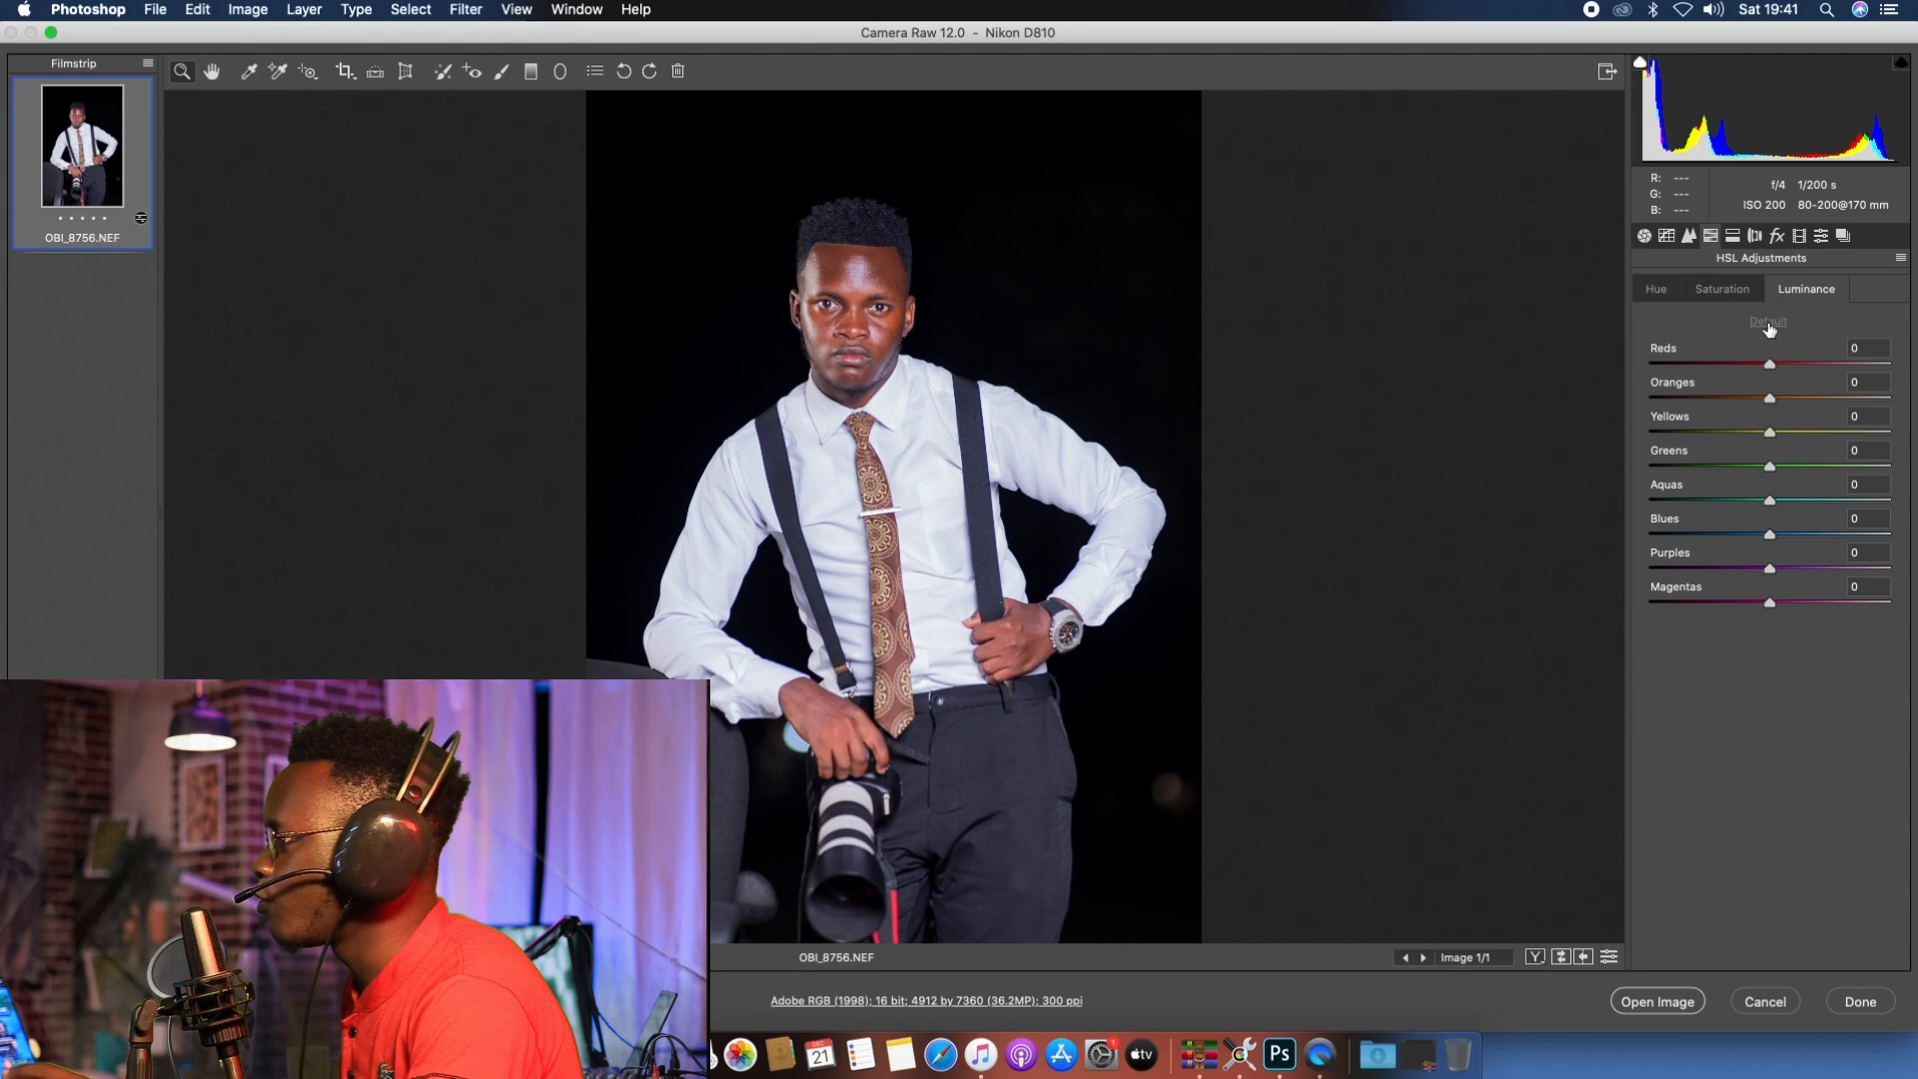
click(1770, 399)
drag(1771, 400, 1786, 398)
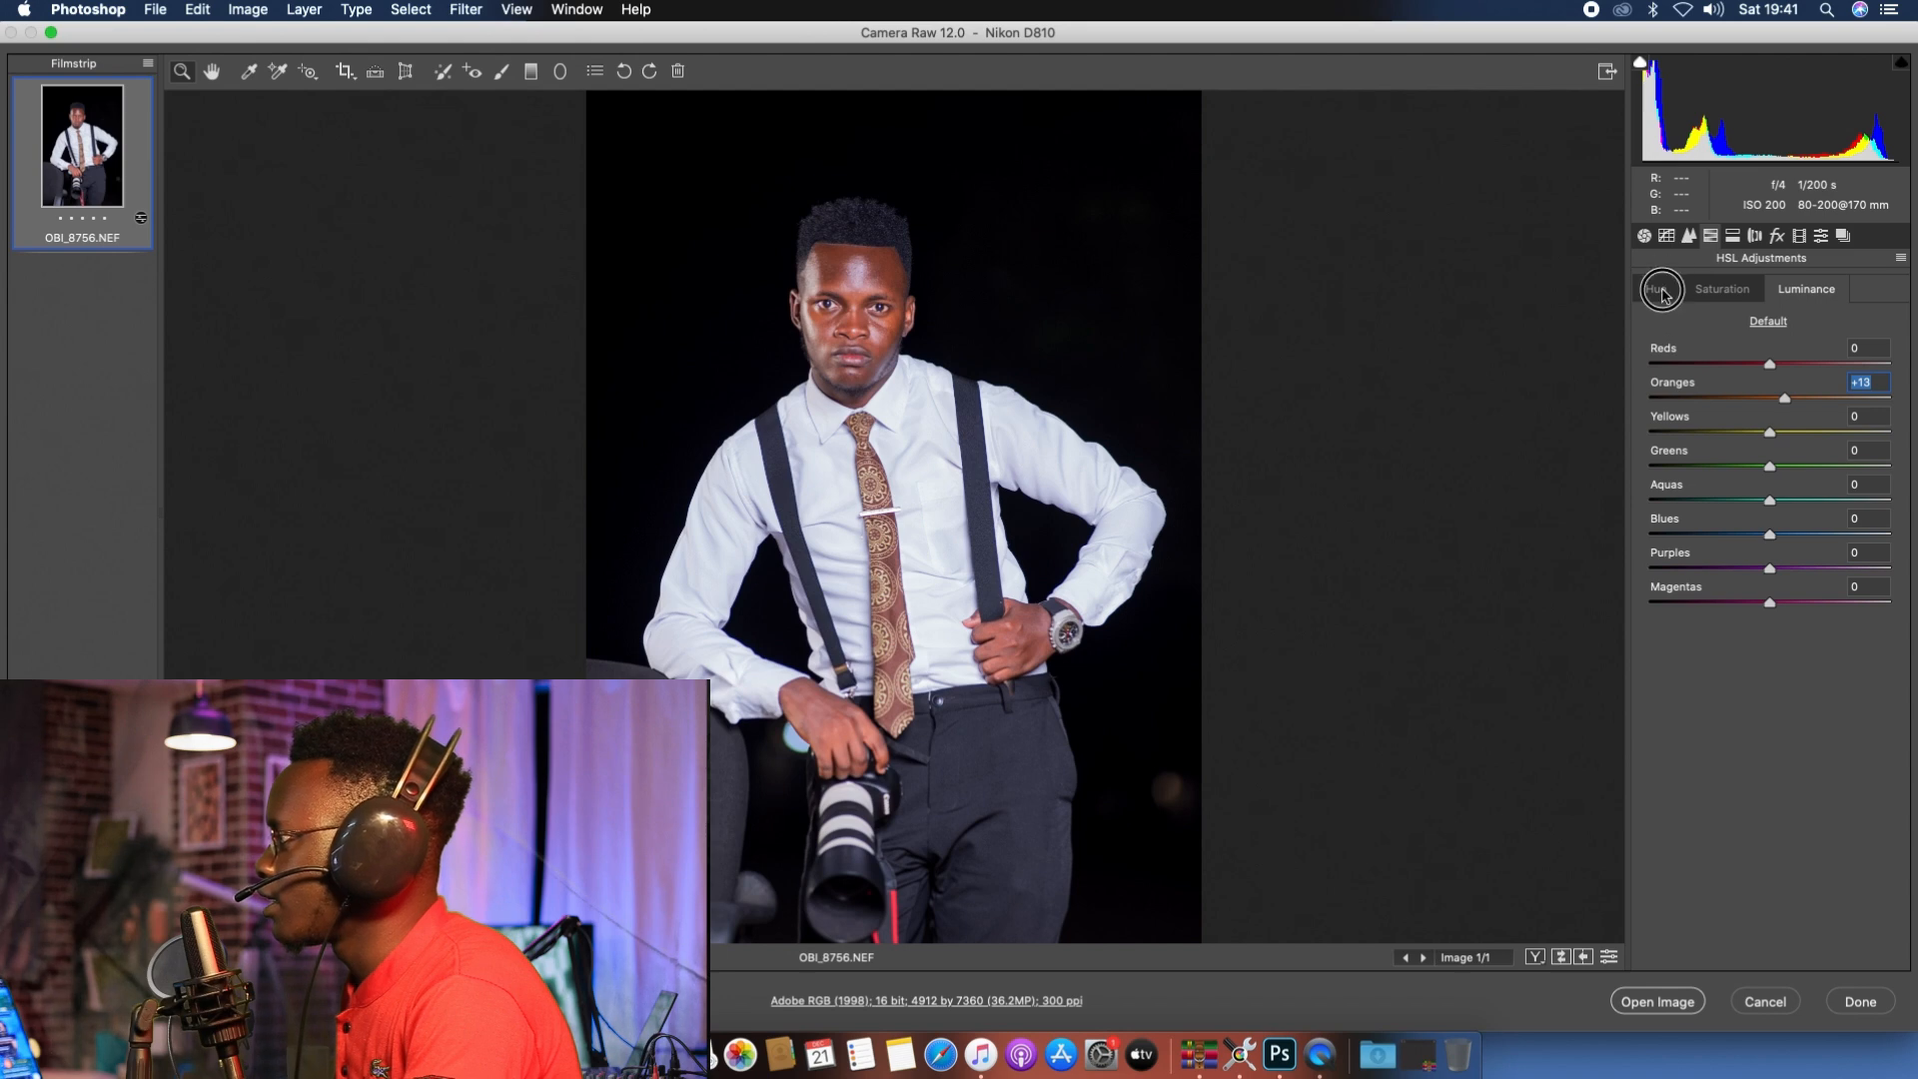
click(1658, 289)
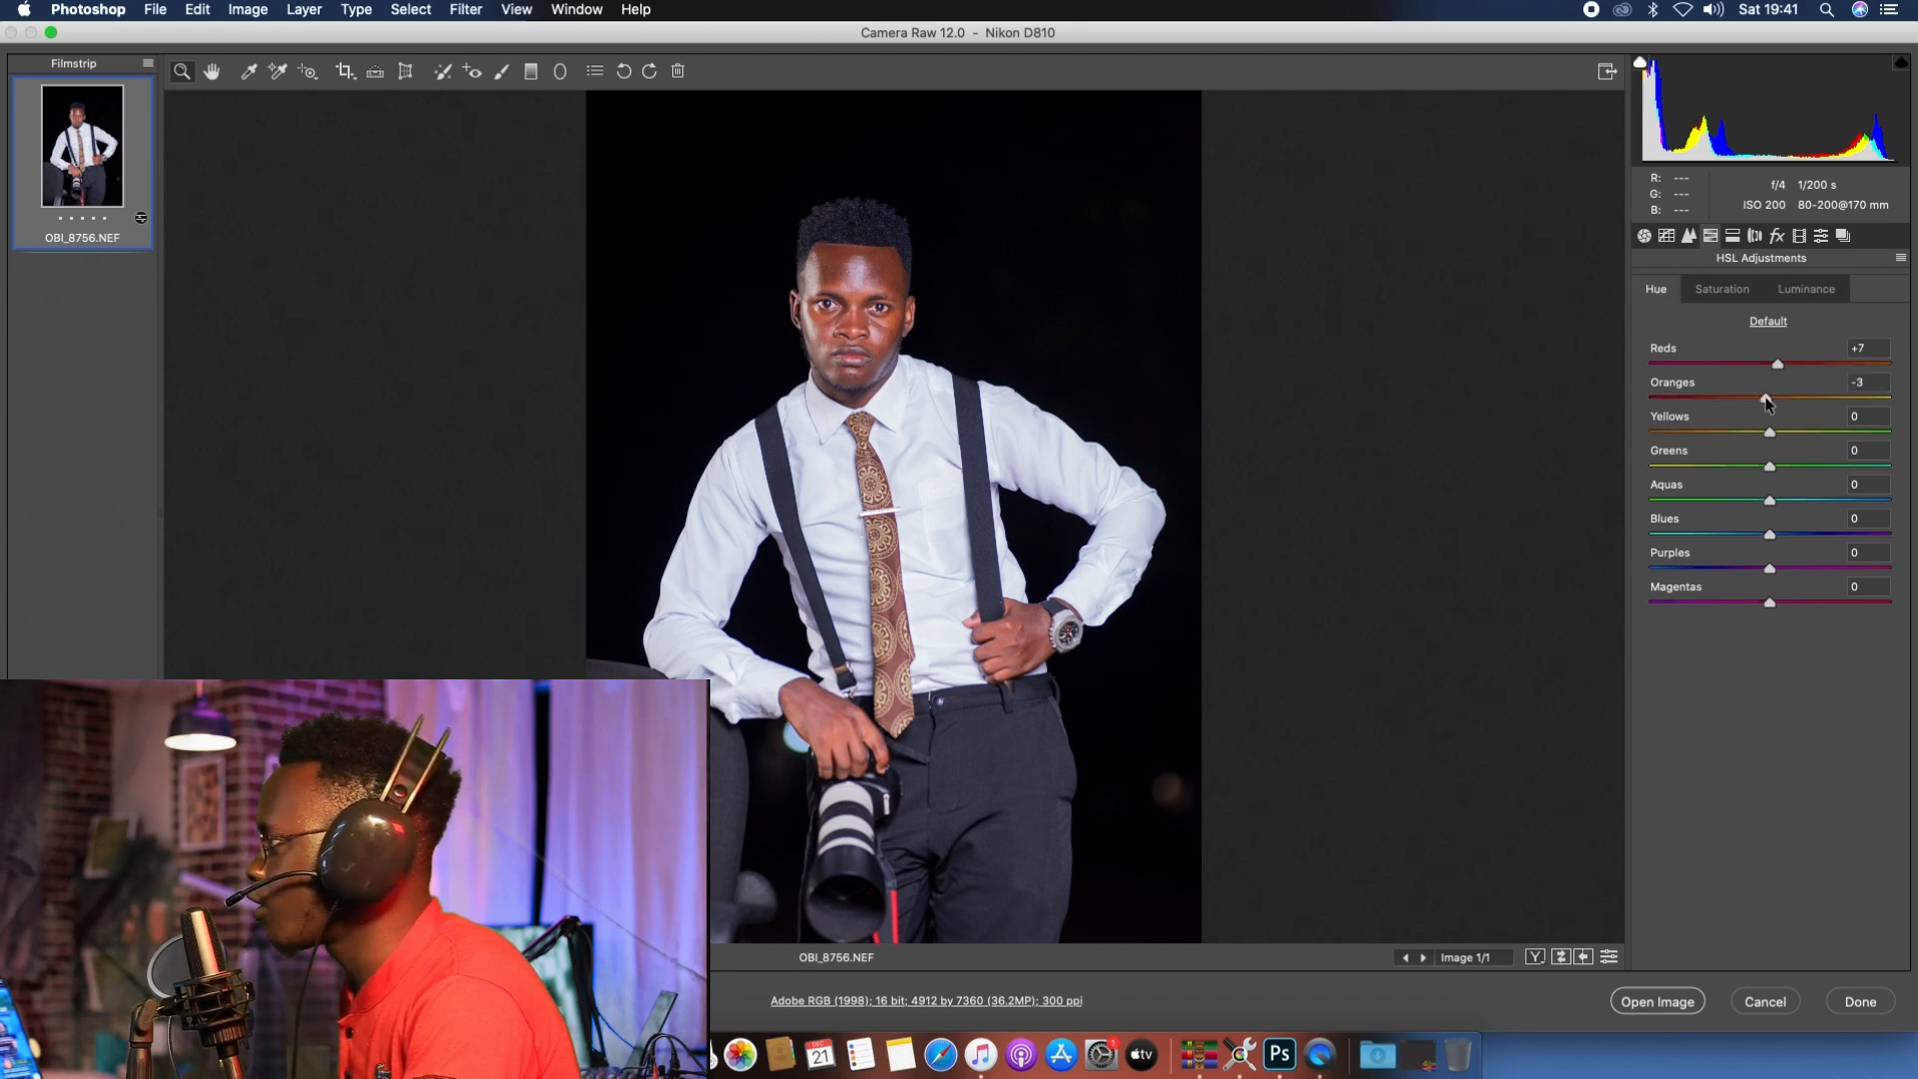
drag(1766, 401, 1787, 370)
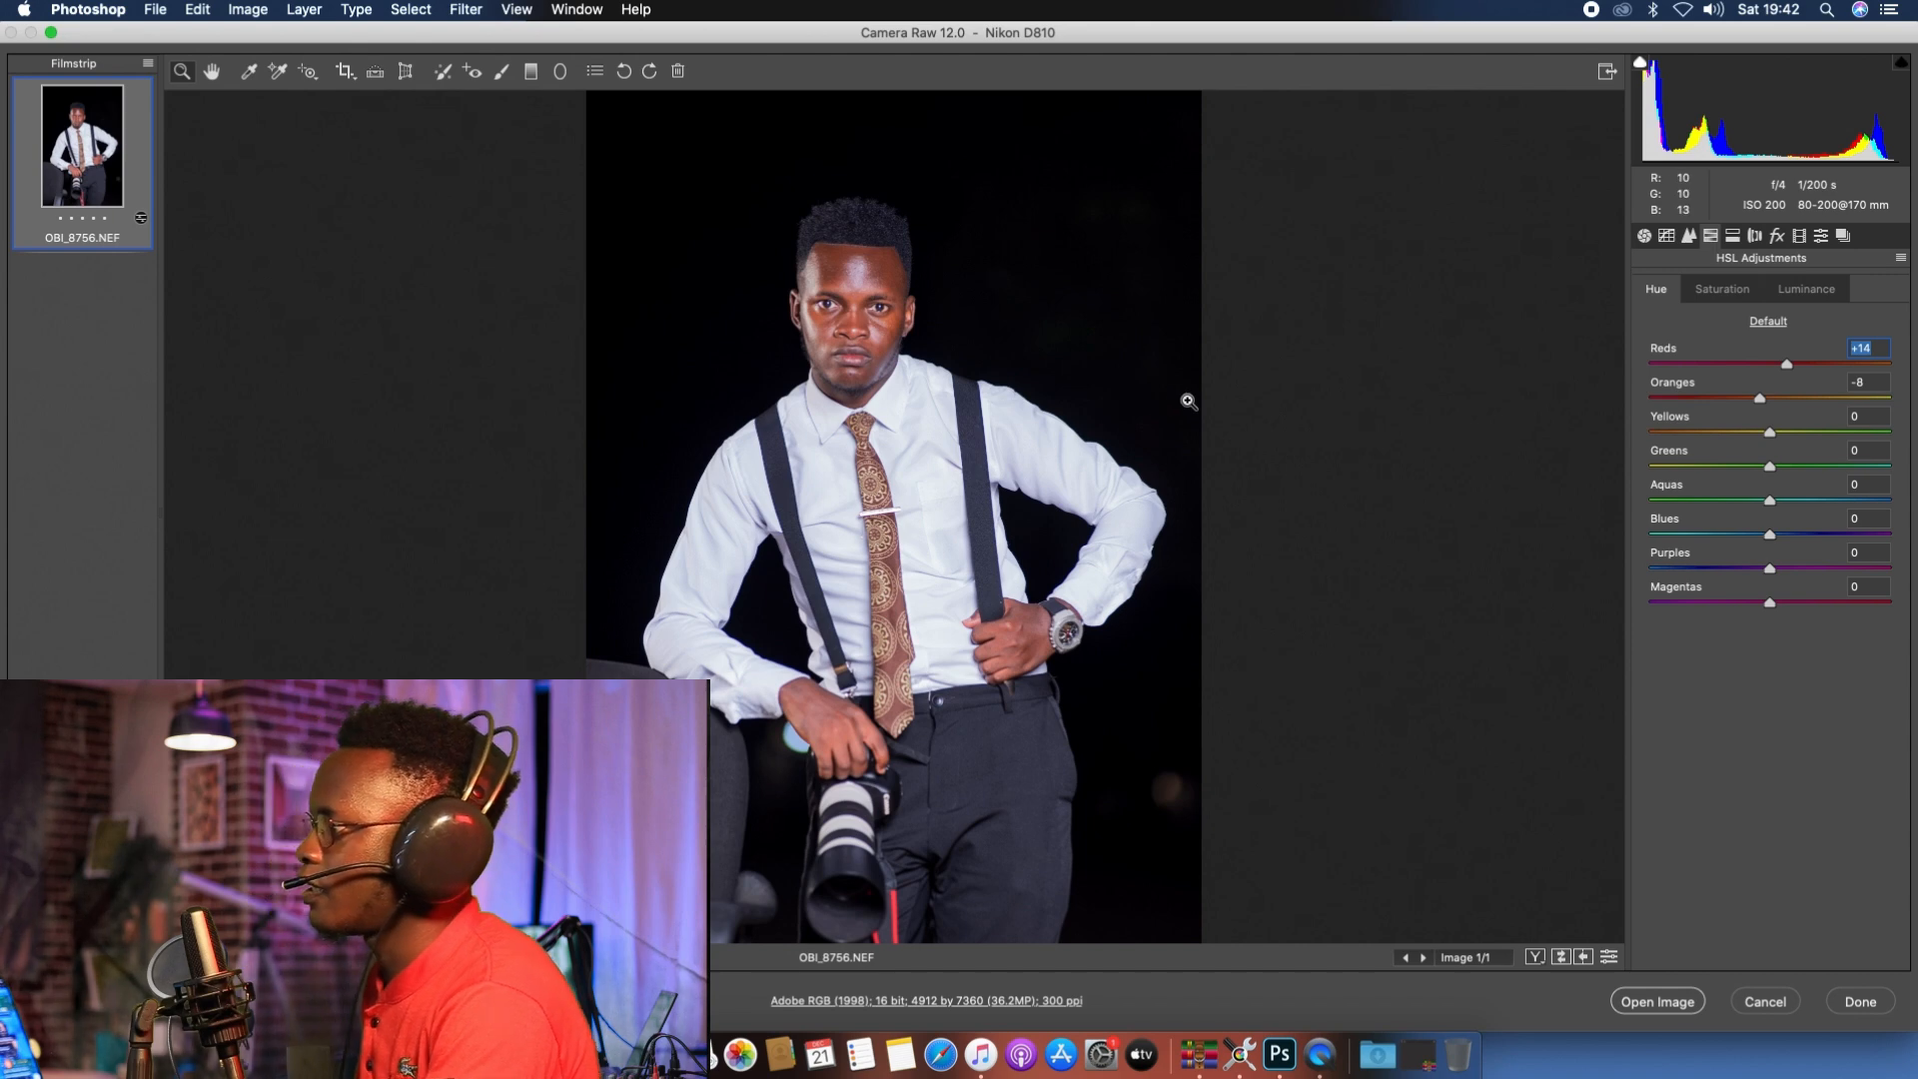
Step: Examine the skin tones on the man's face up close and in the wider view of the portrait
click(848, 311)
click(827, 555)
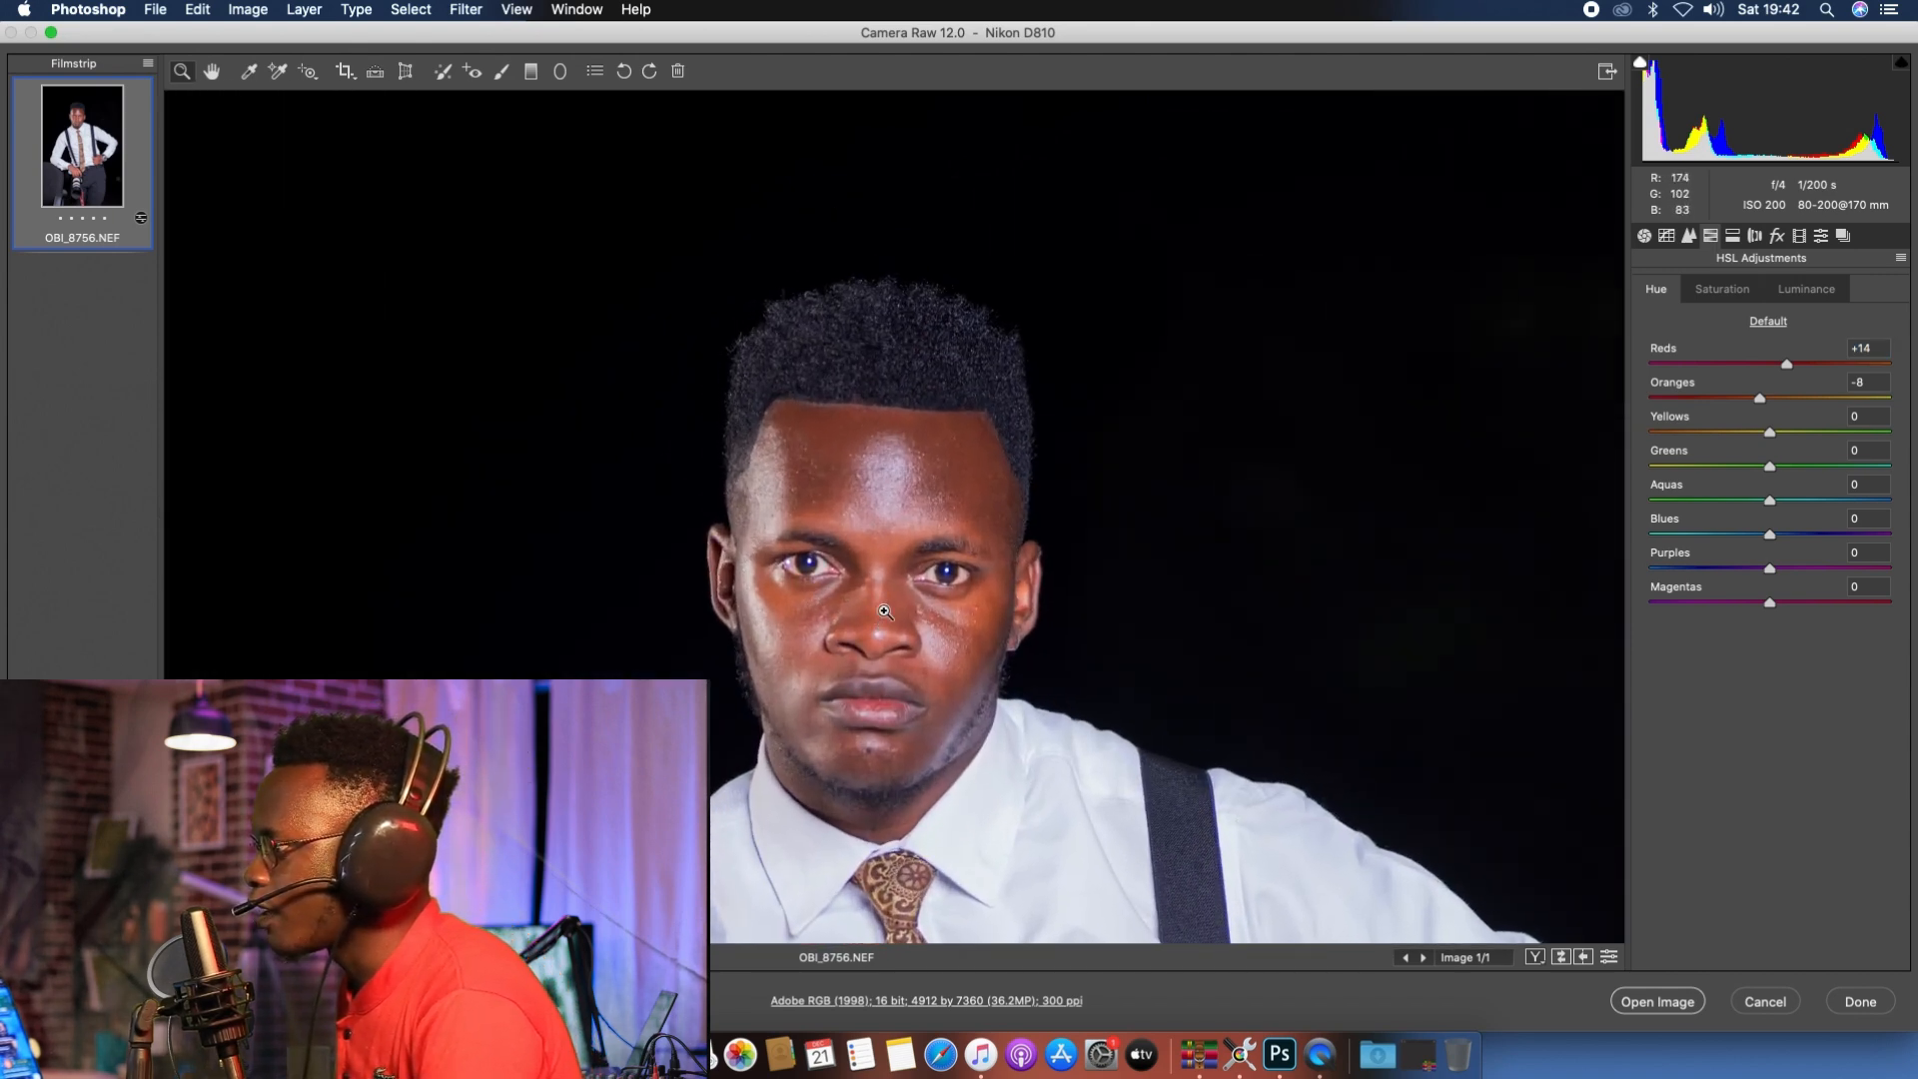
alt+click(882, 516)
alt+click(883, 516)
alt+click(861, 516)
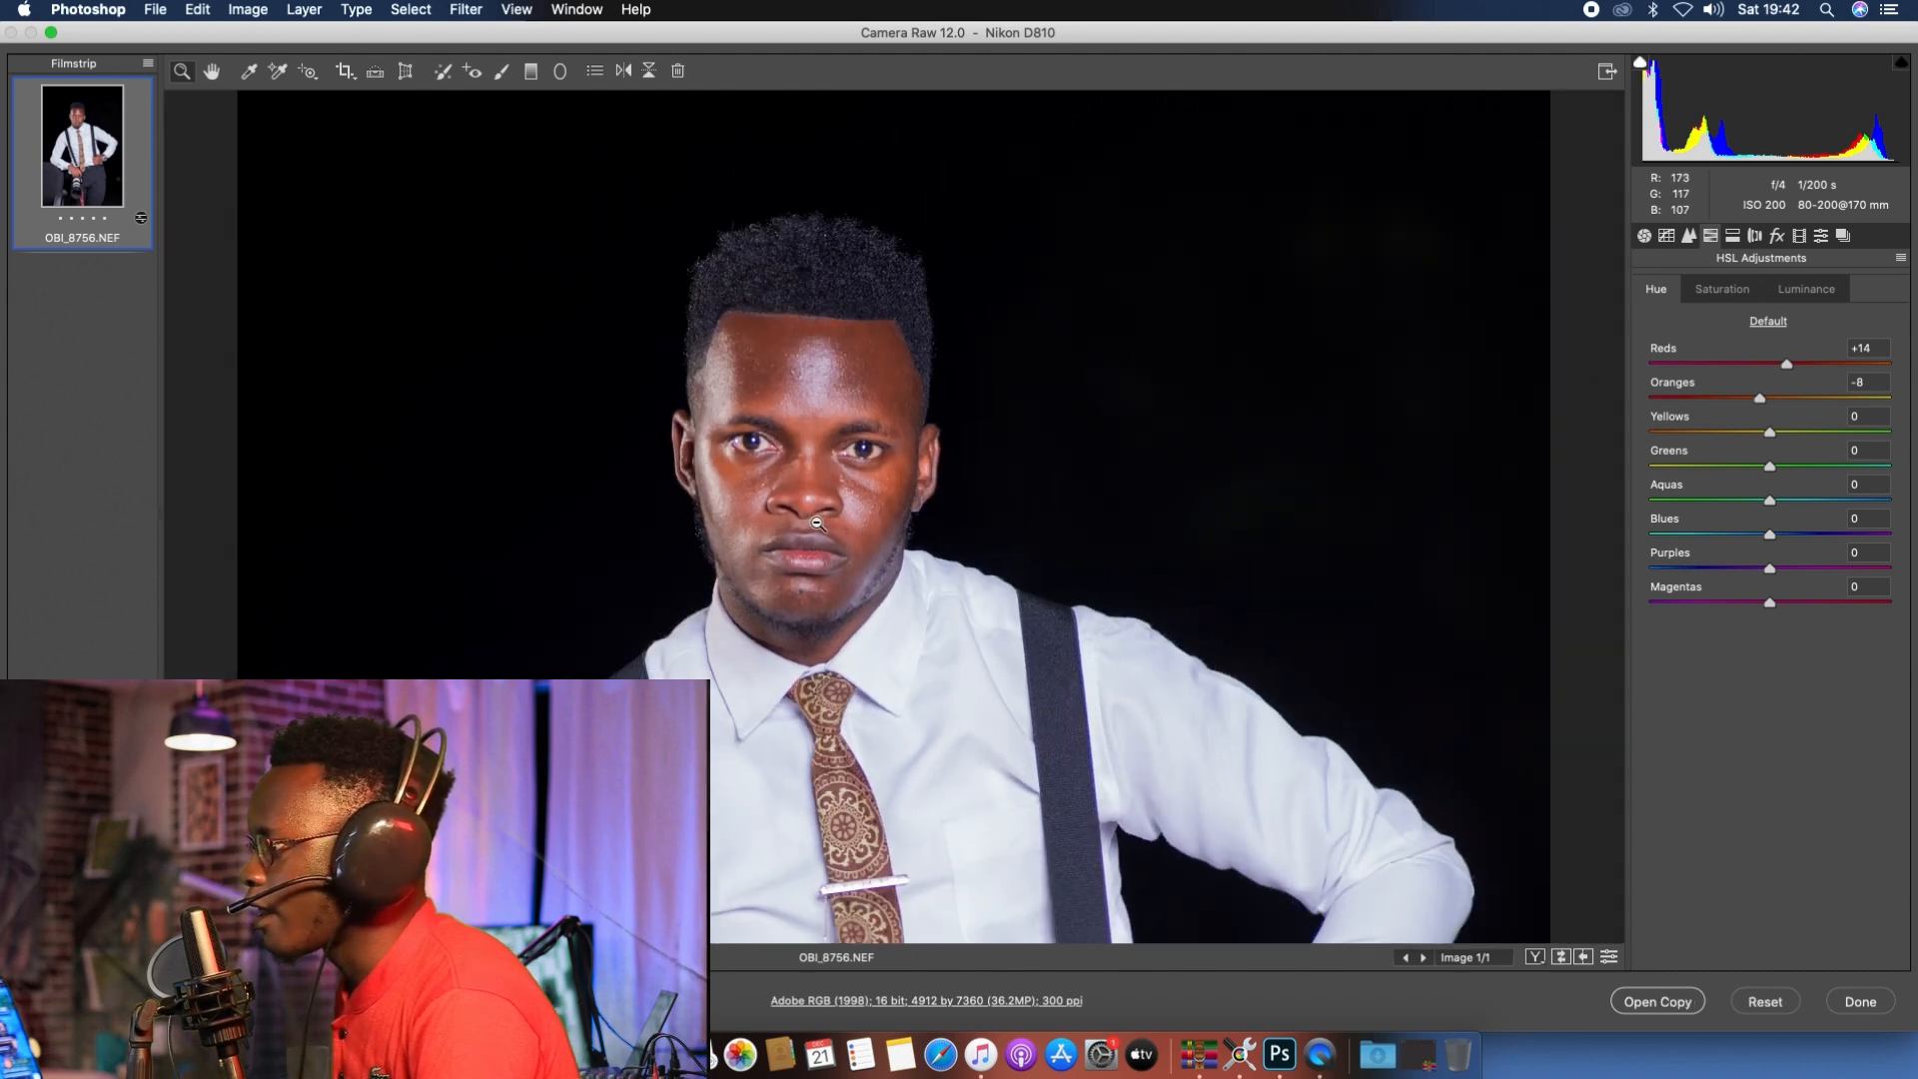
alt+click(802, 514)
alt+click(801, 514)
alt+click(801, 515)
alt+click(837, 492)
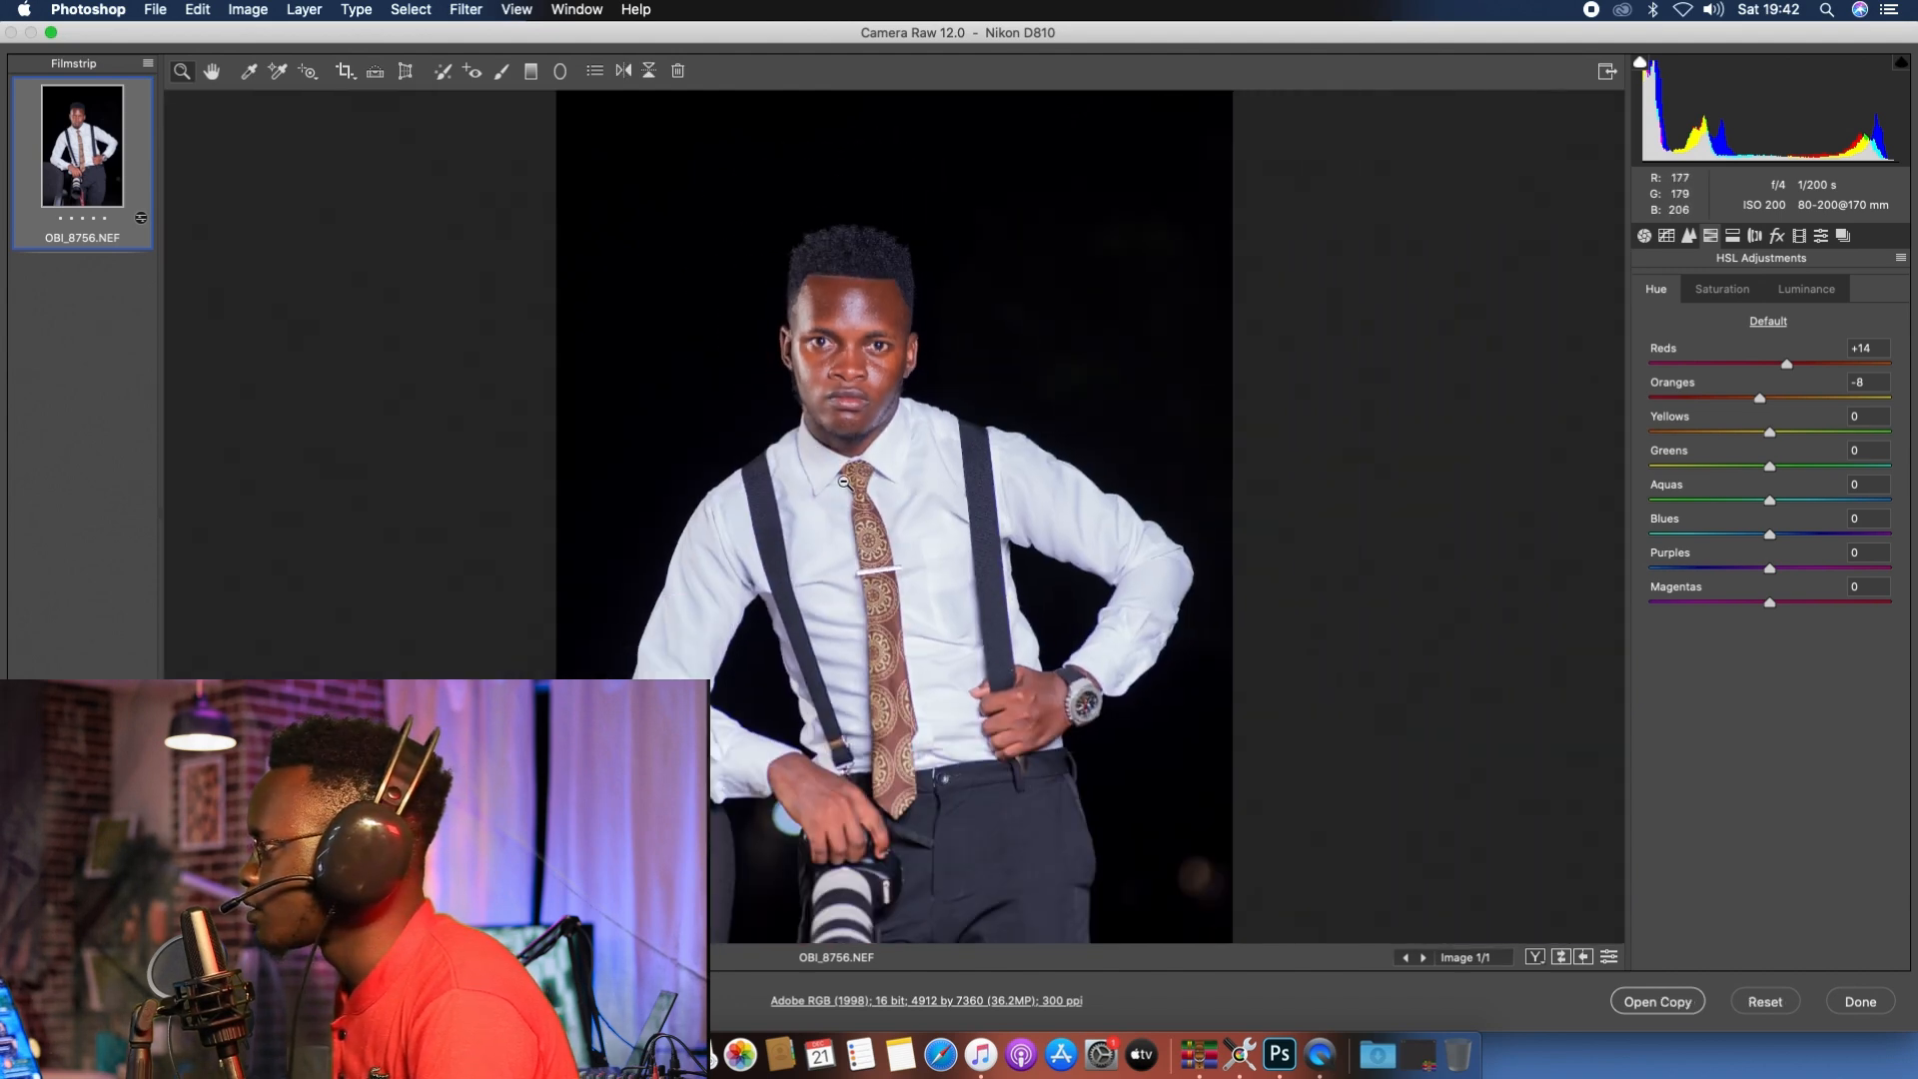
click(857, 330)
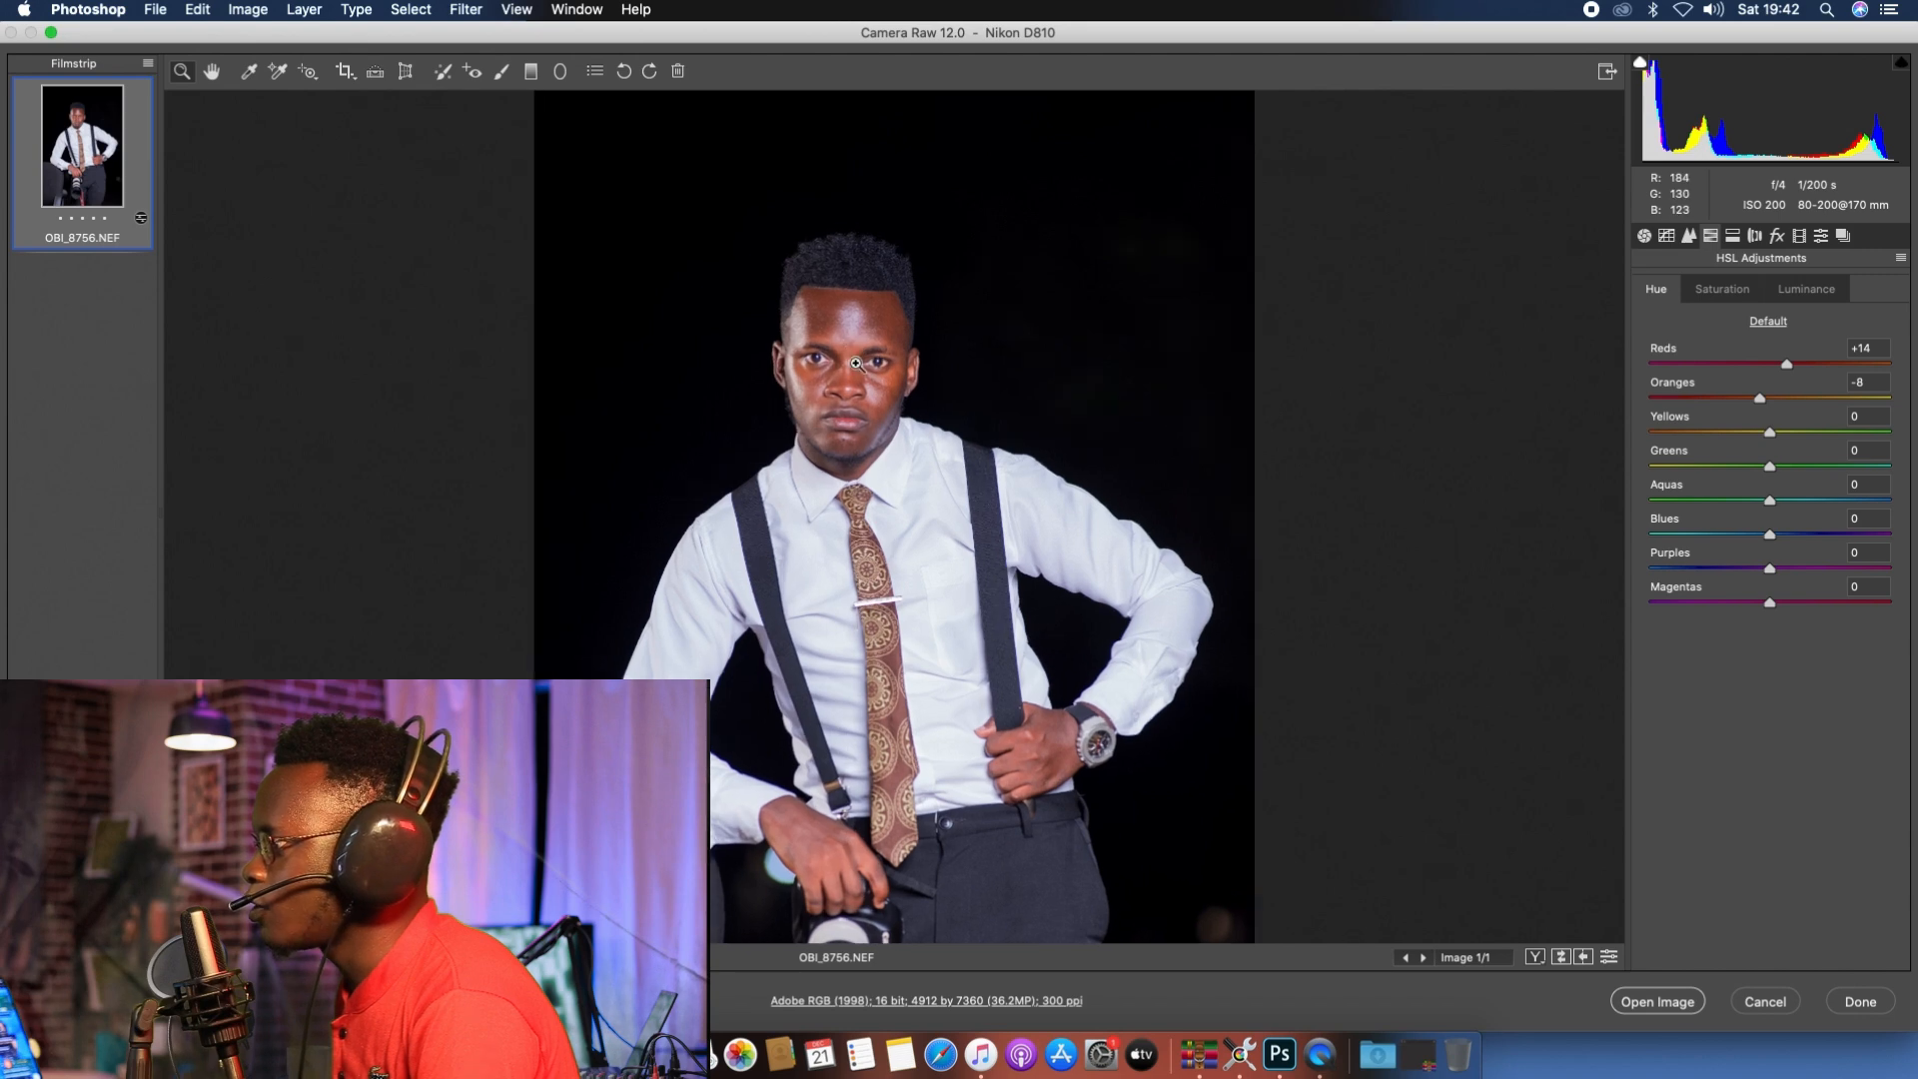
click(852, 428)
click(850, 546)
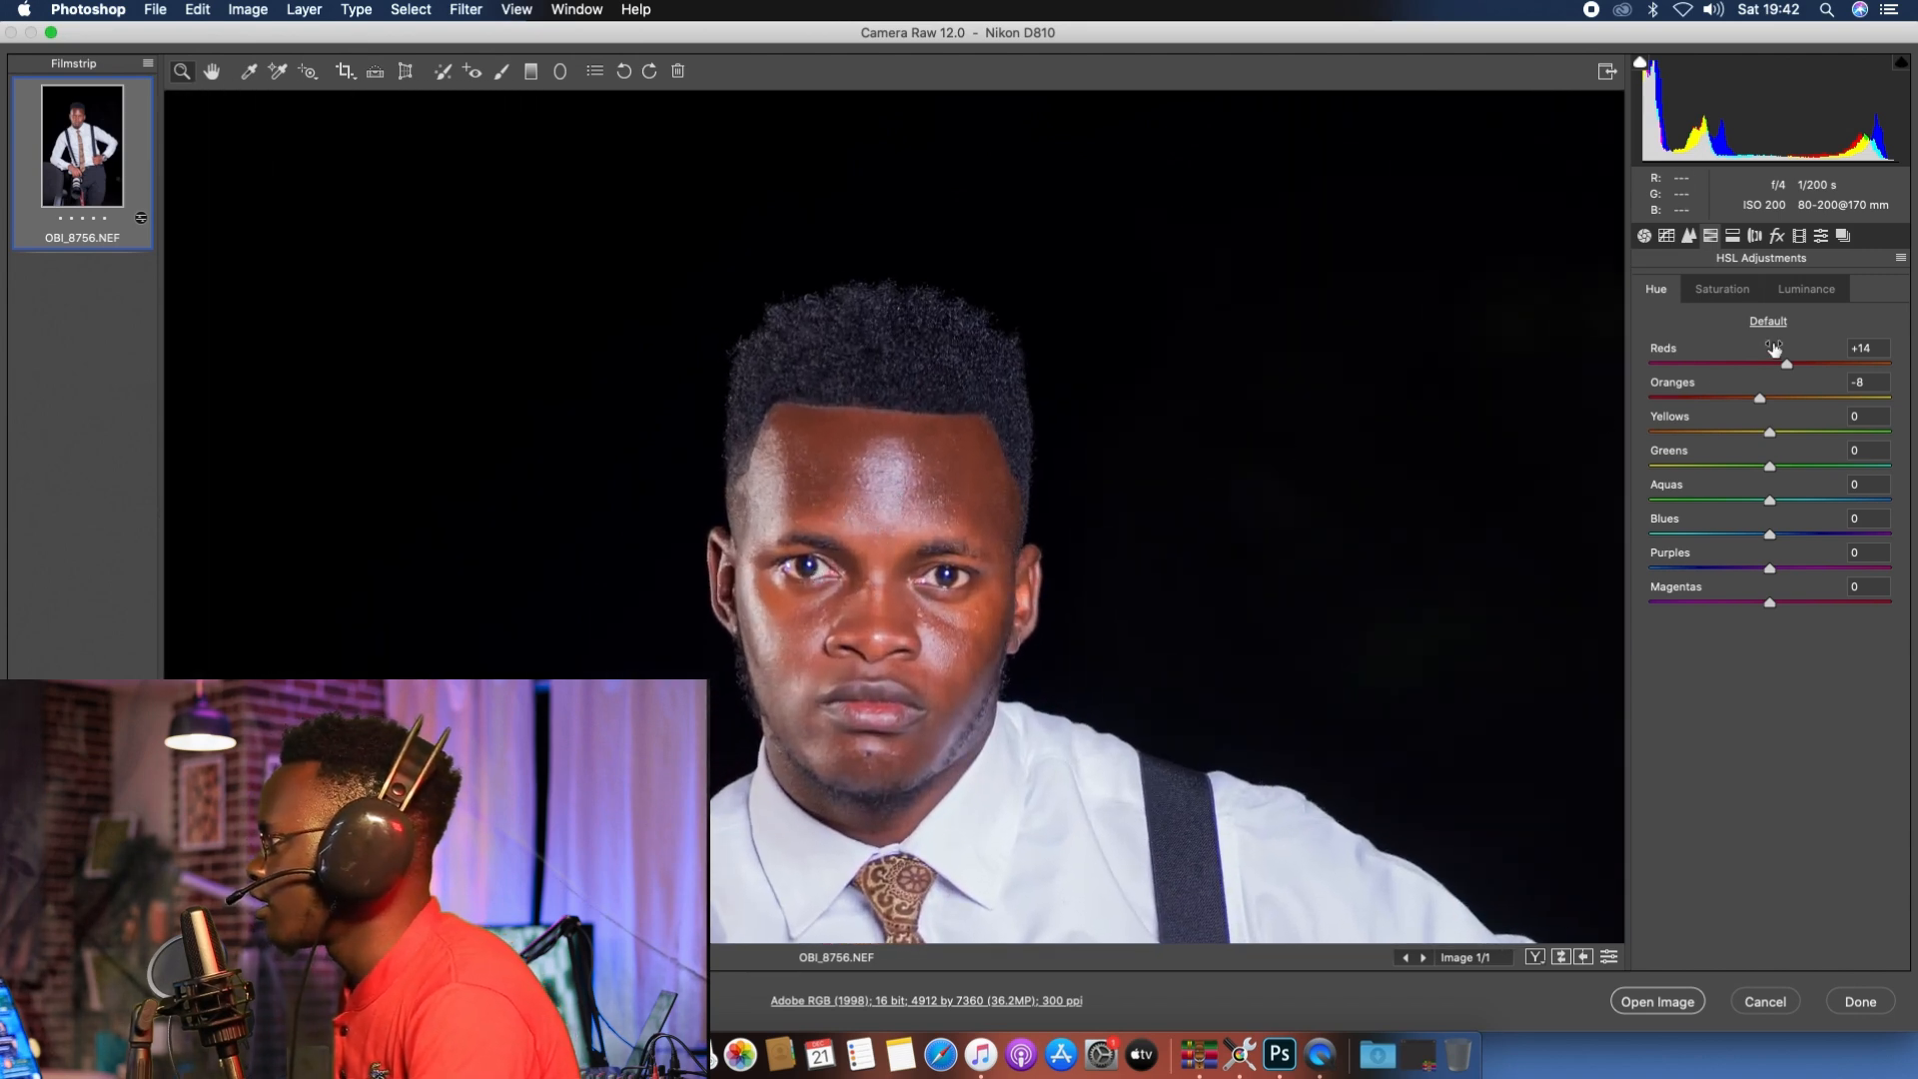
alt+click(886, 580)
alt+click(887, 581)
alt+click(887, 580)
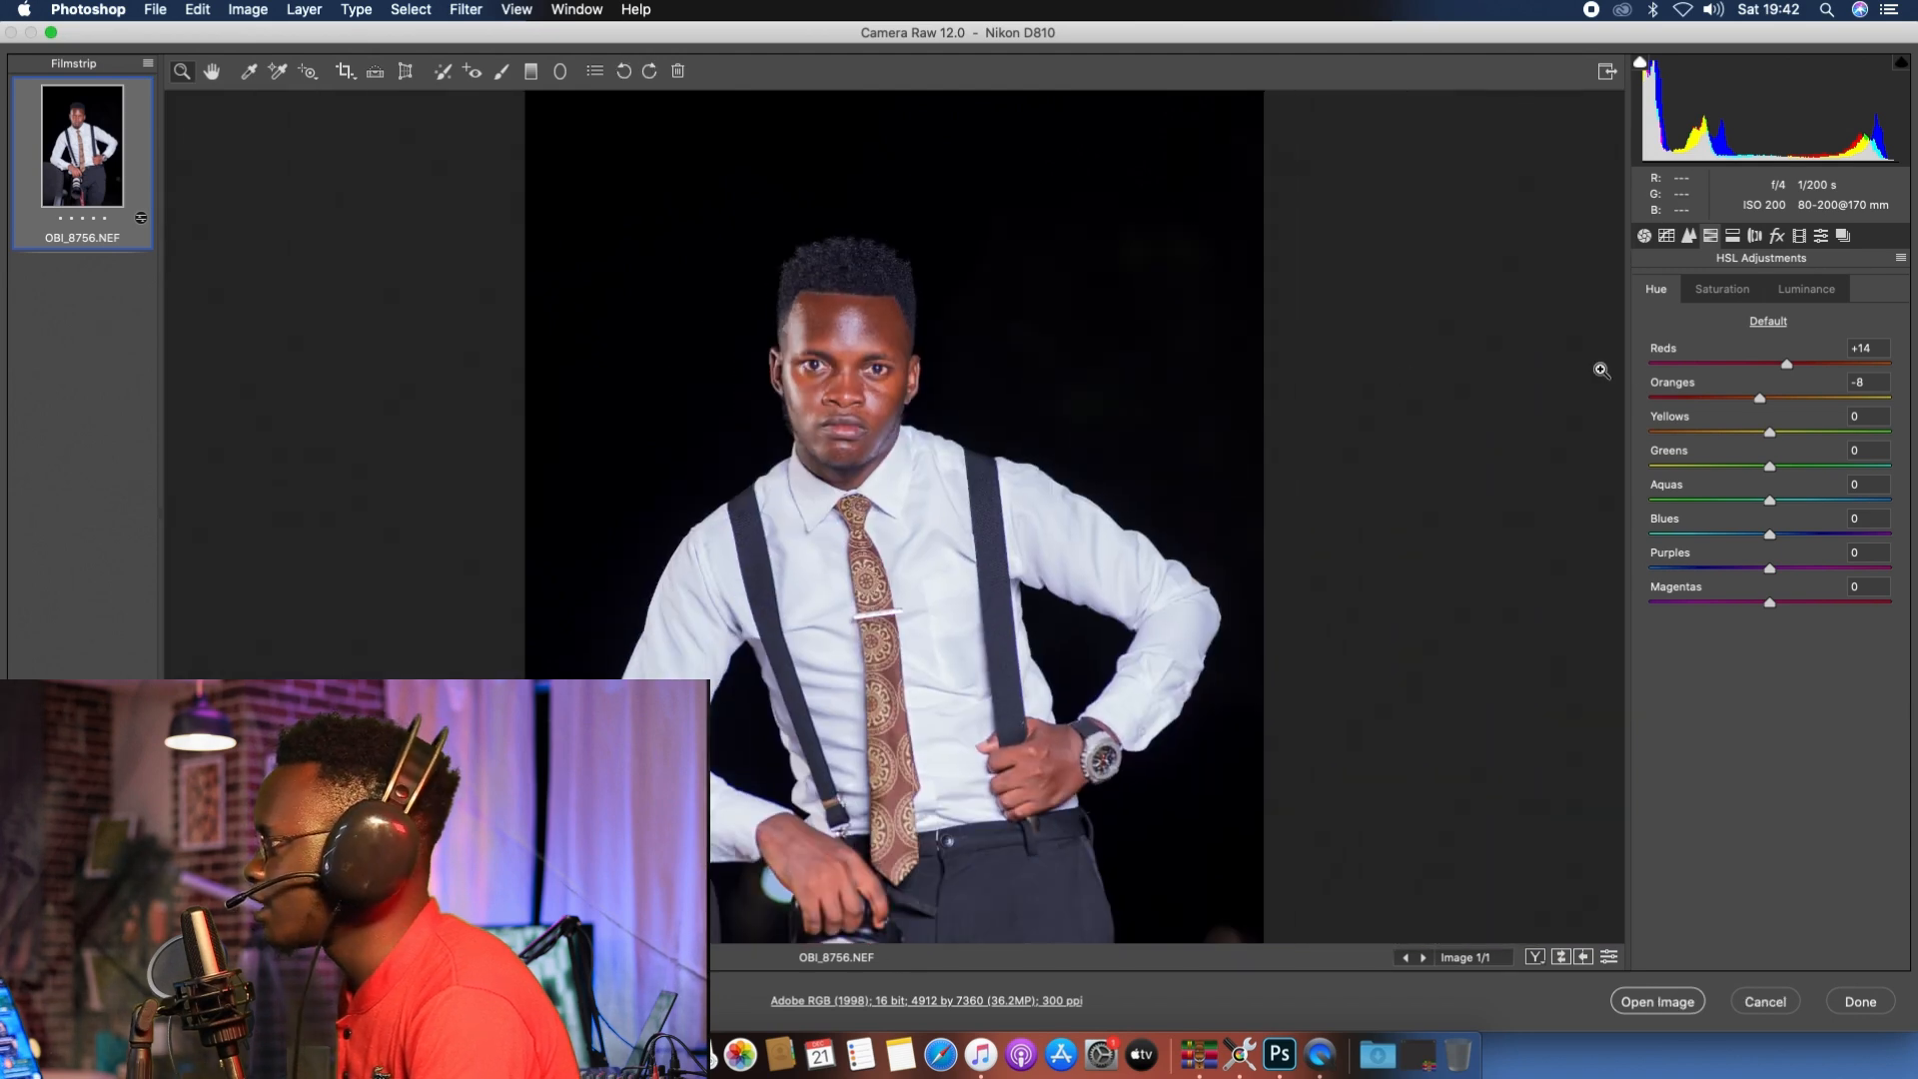
Step: Reset the HSL saturation values to default and set Oranges saturation to +31
click(1722, 296)
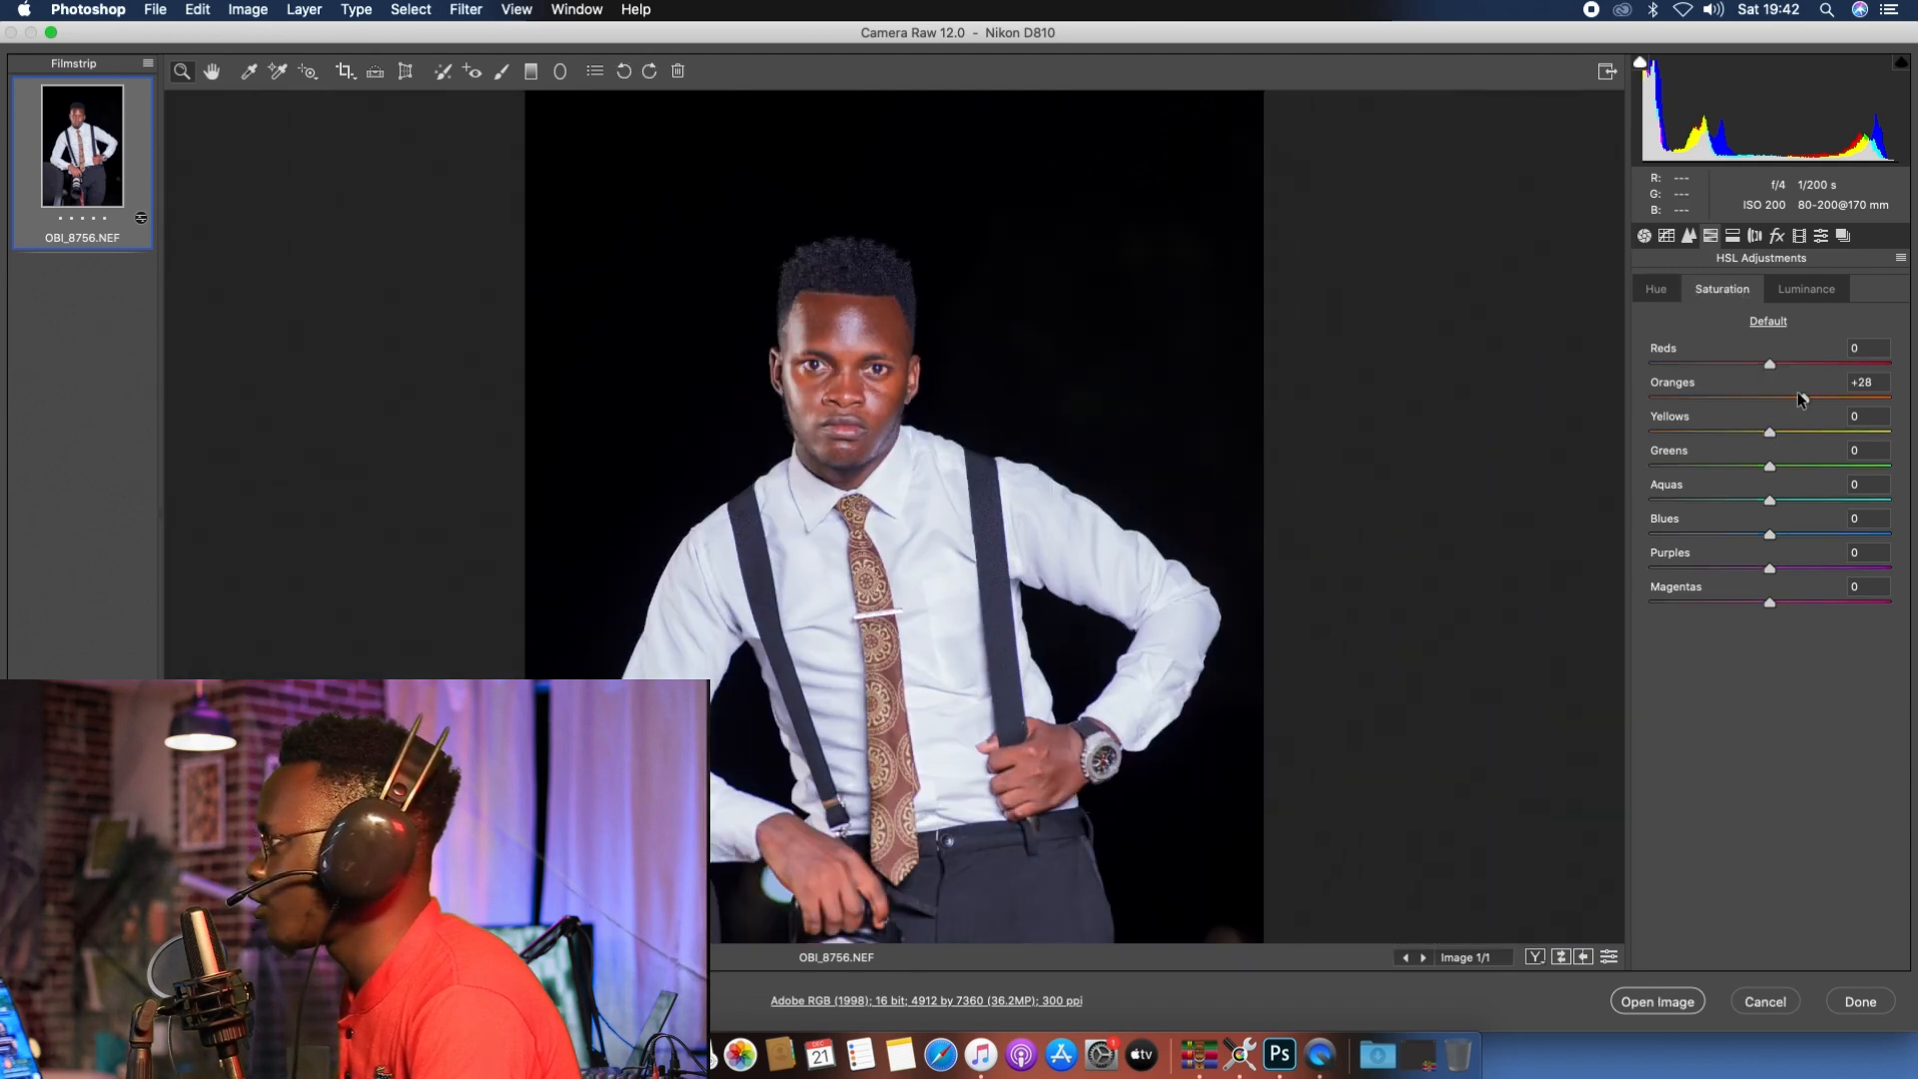
click(1768, 322)
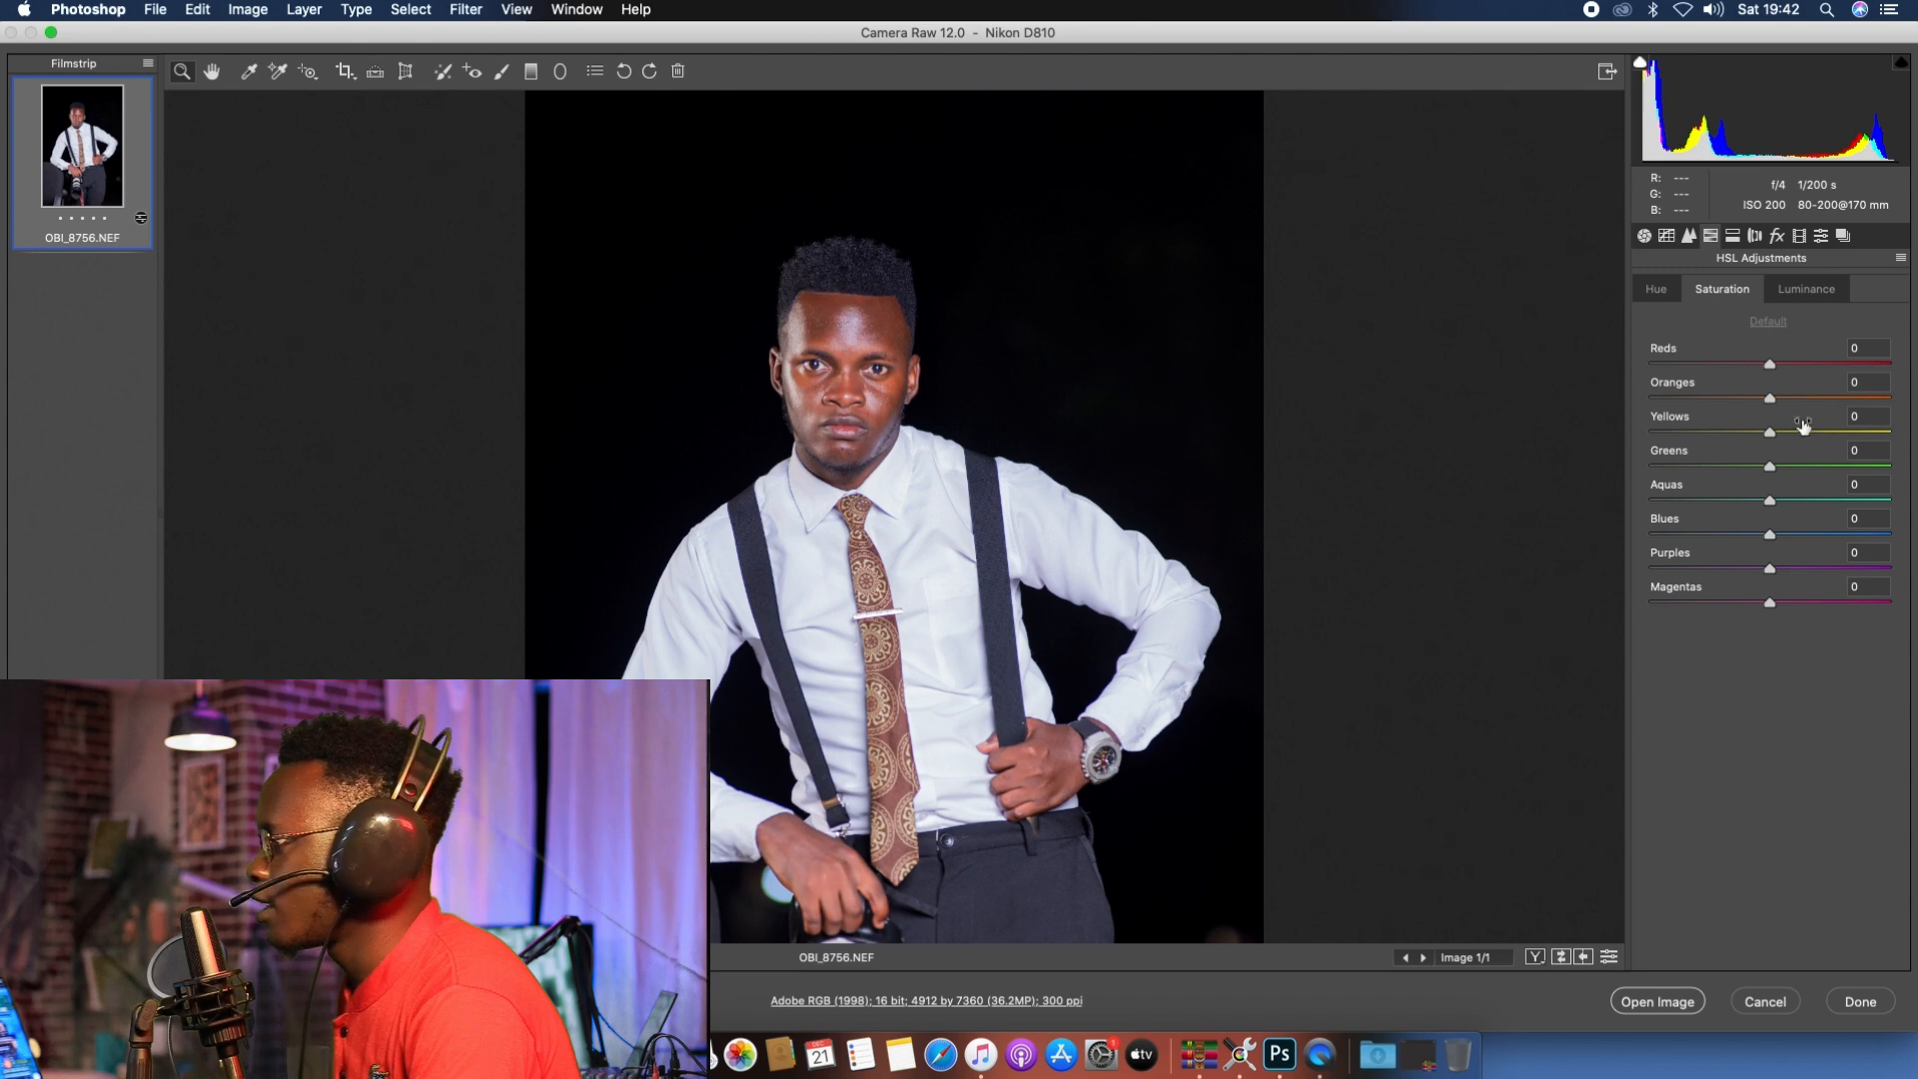
drag(1775, 400, 1800, 401)
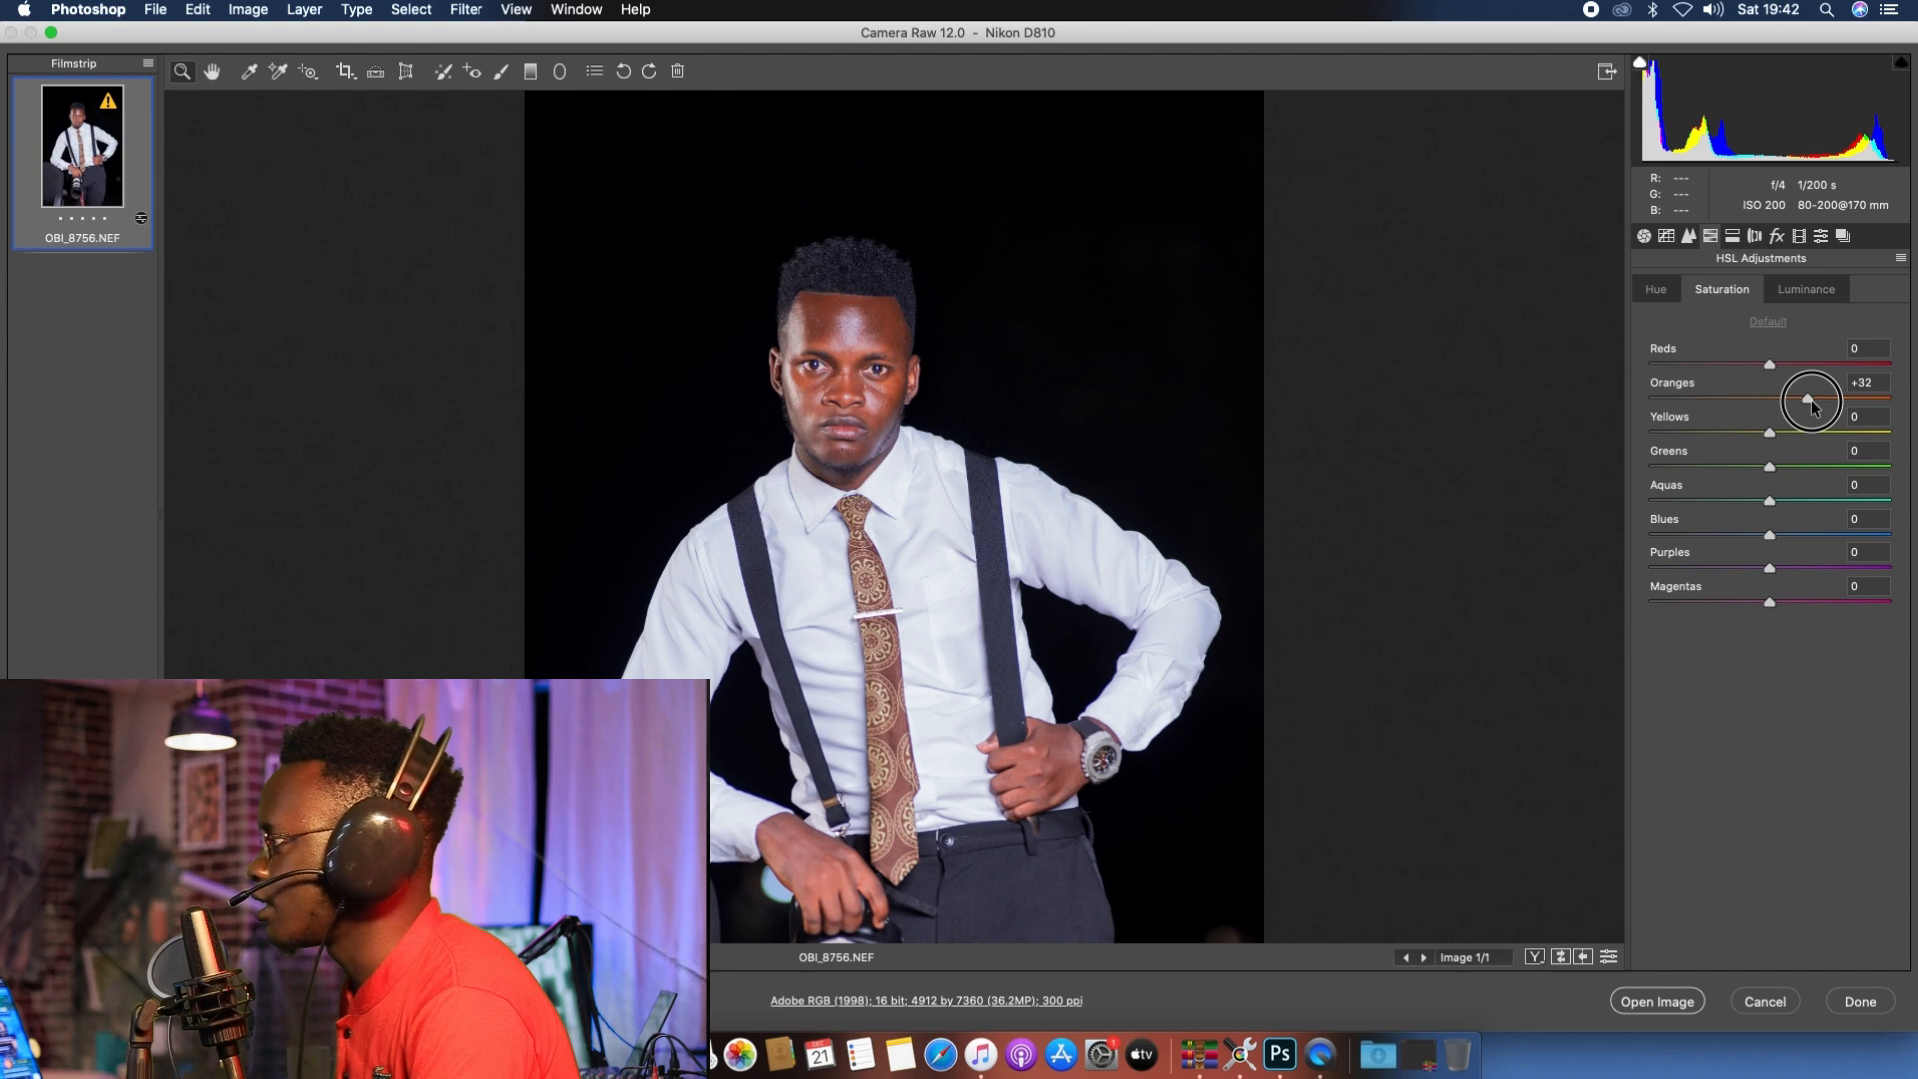
drag(1810, 400, 1809, 400)
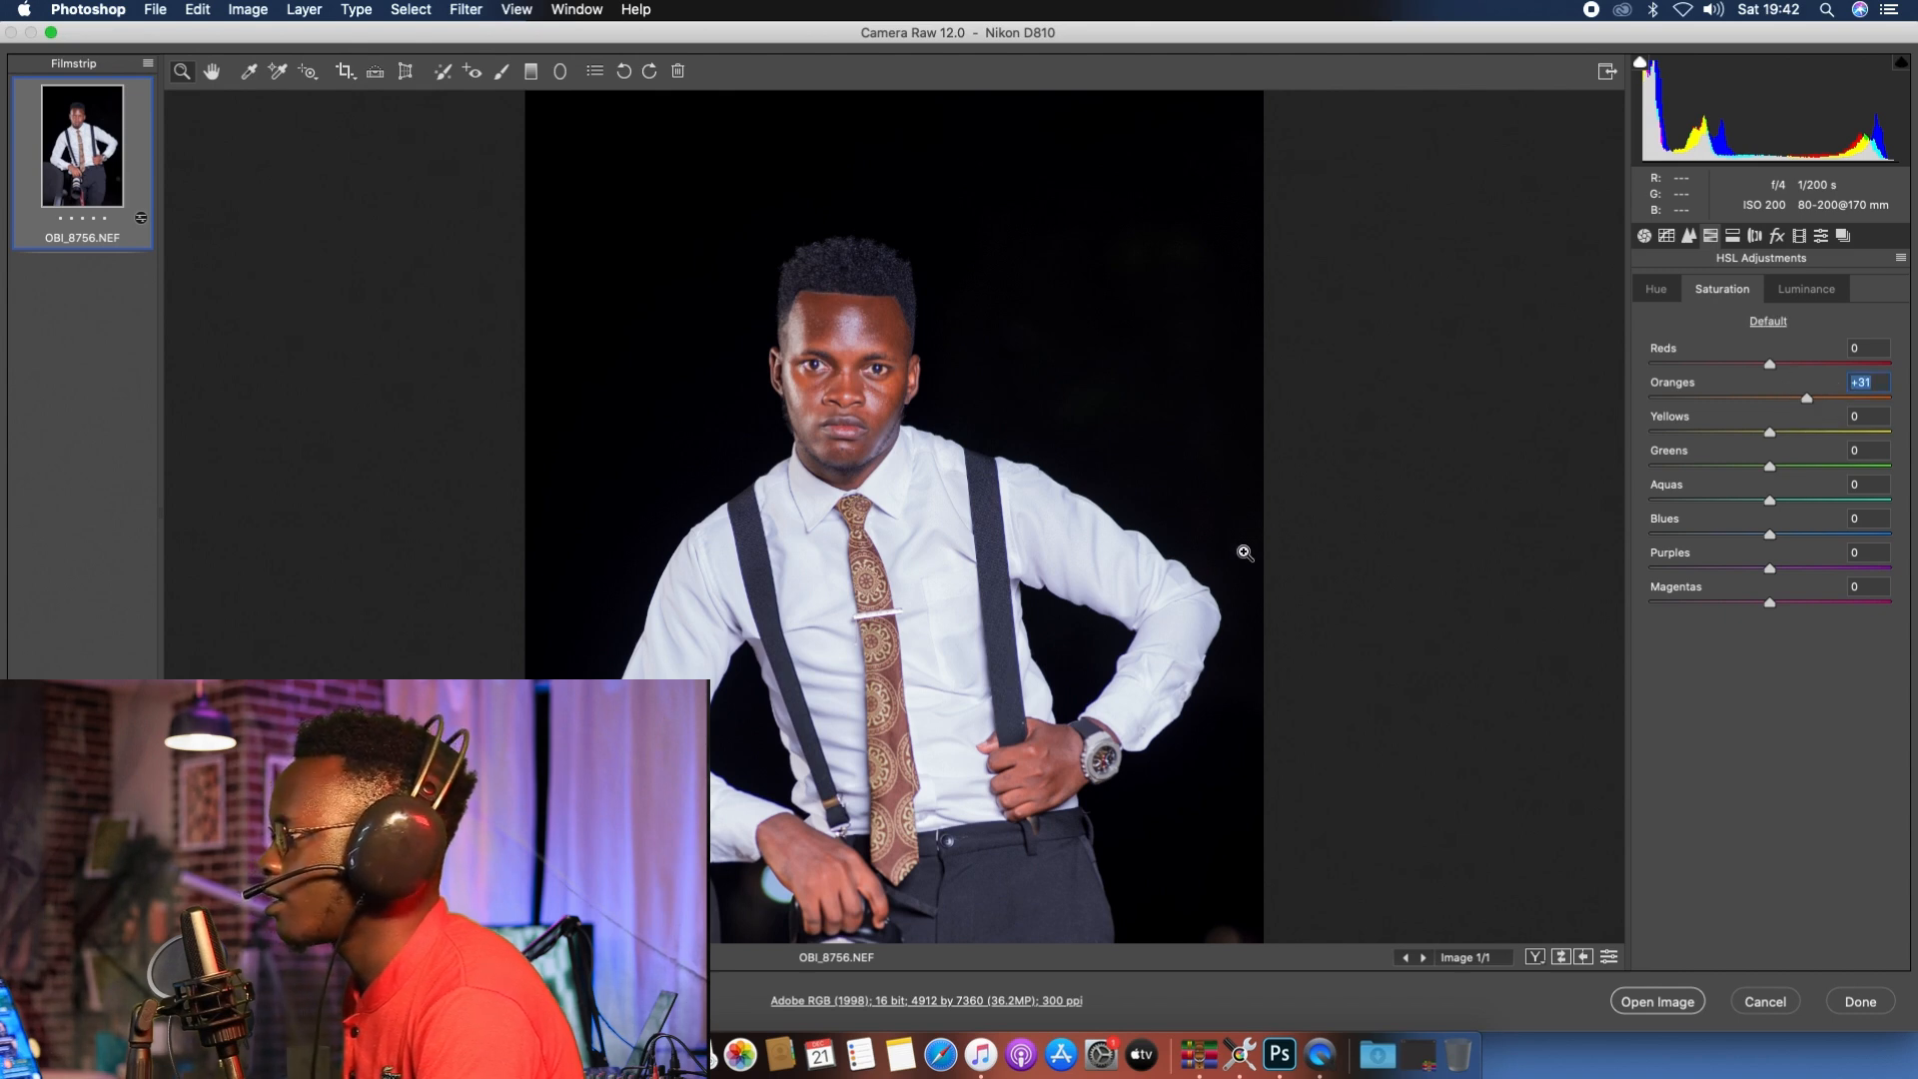
Step: Set the Blue Primary saturation in the calibration to +20 and open the developed raw image in Photoshop
click(1798, 236)
drag(1769, 655, 1789, 648)
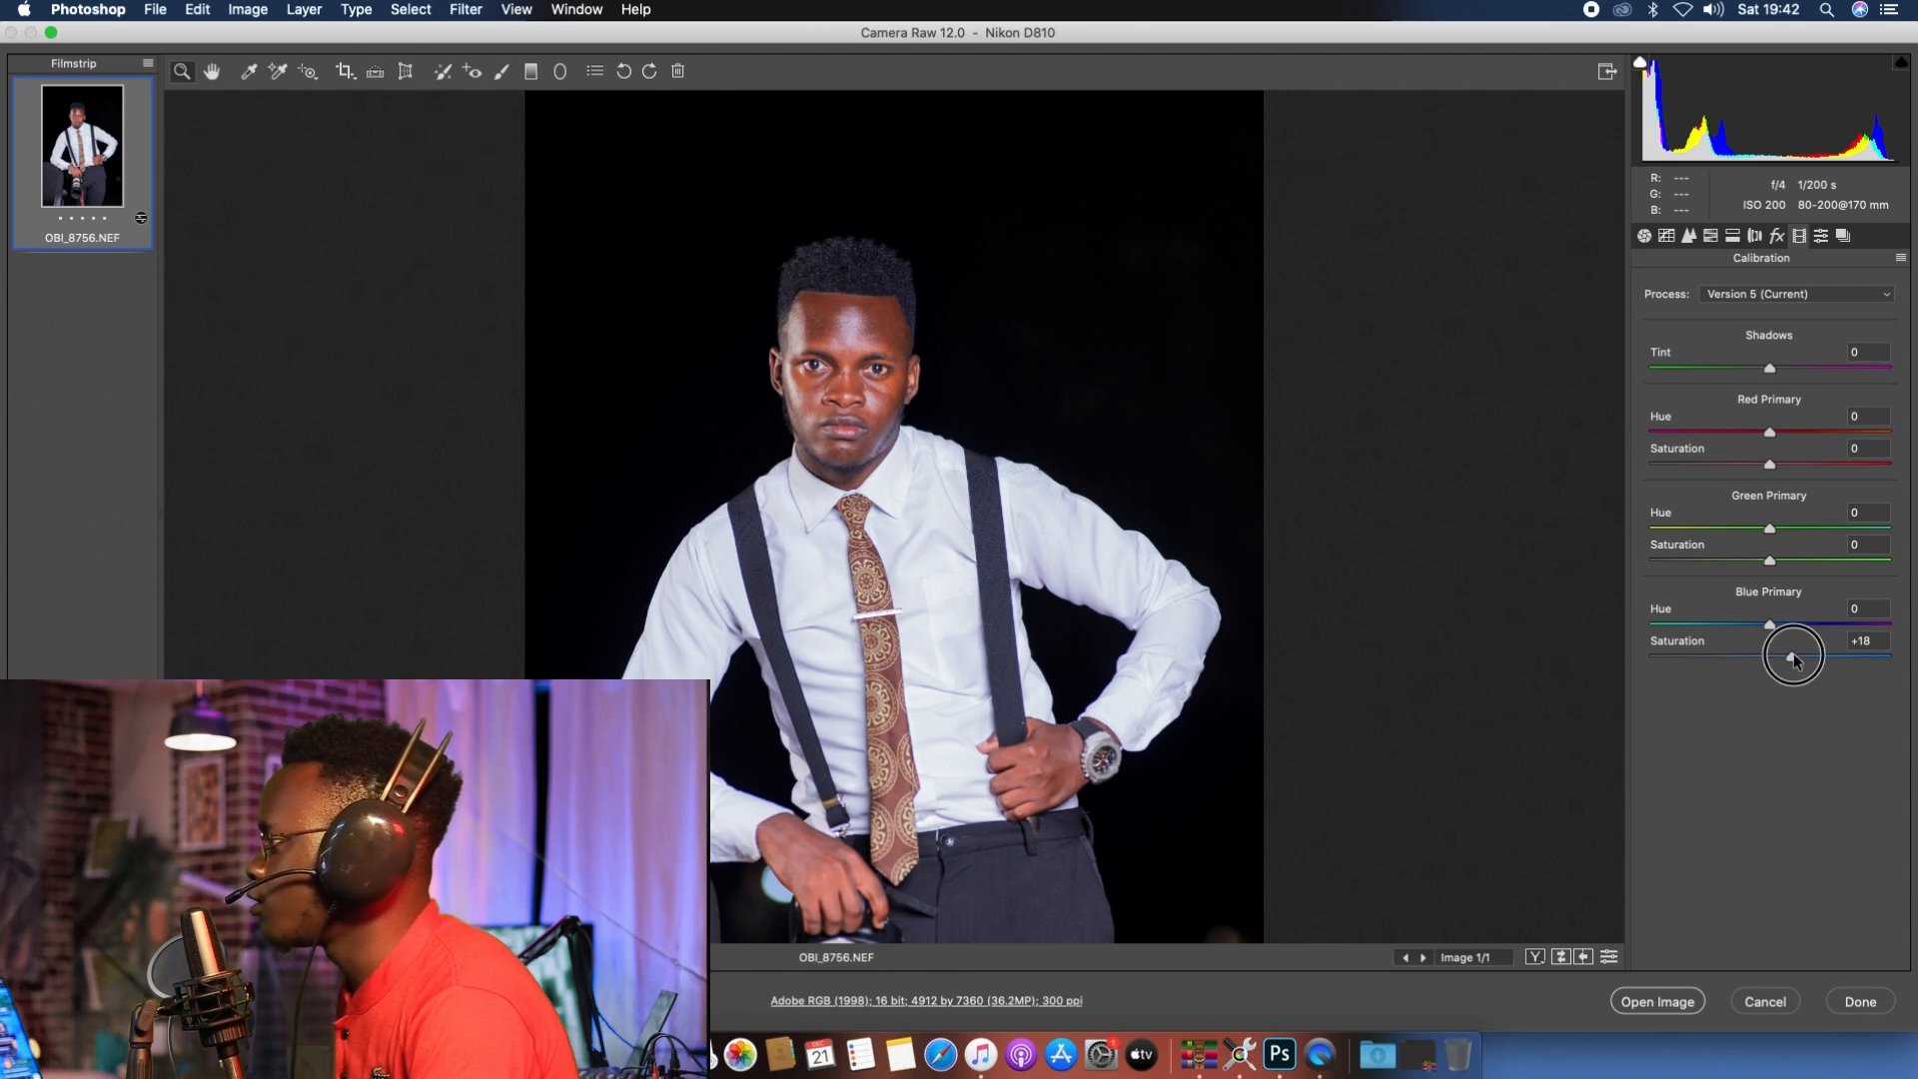
mouse_move(1792, 655)
mouse_down()
mouse_move(1764, 657)
mouse_move(1795, 664)
mouse_up()
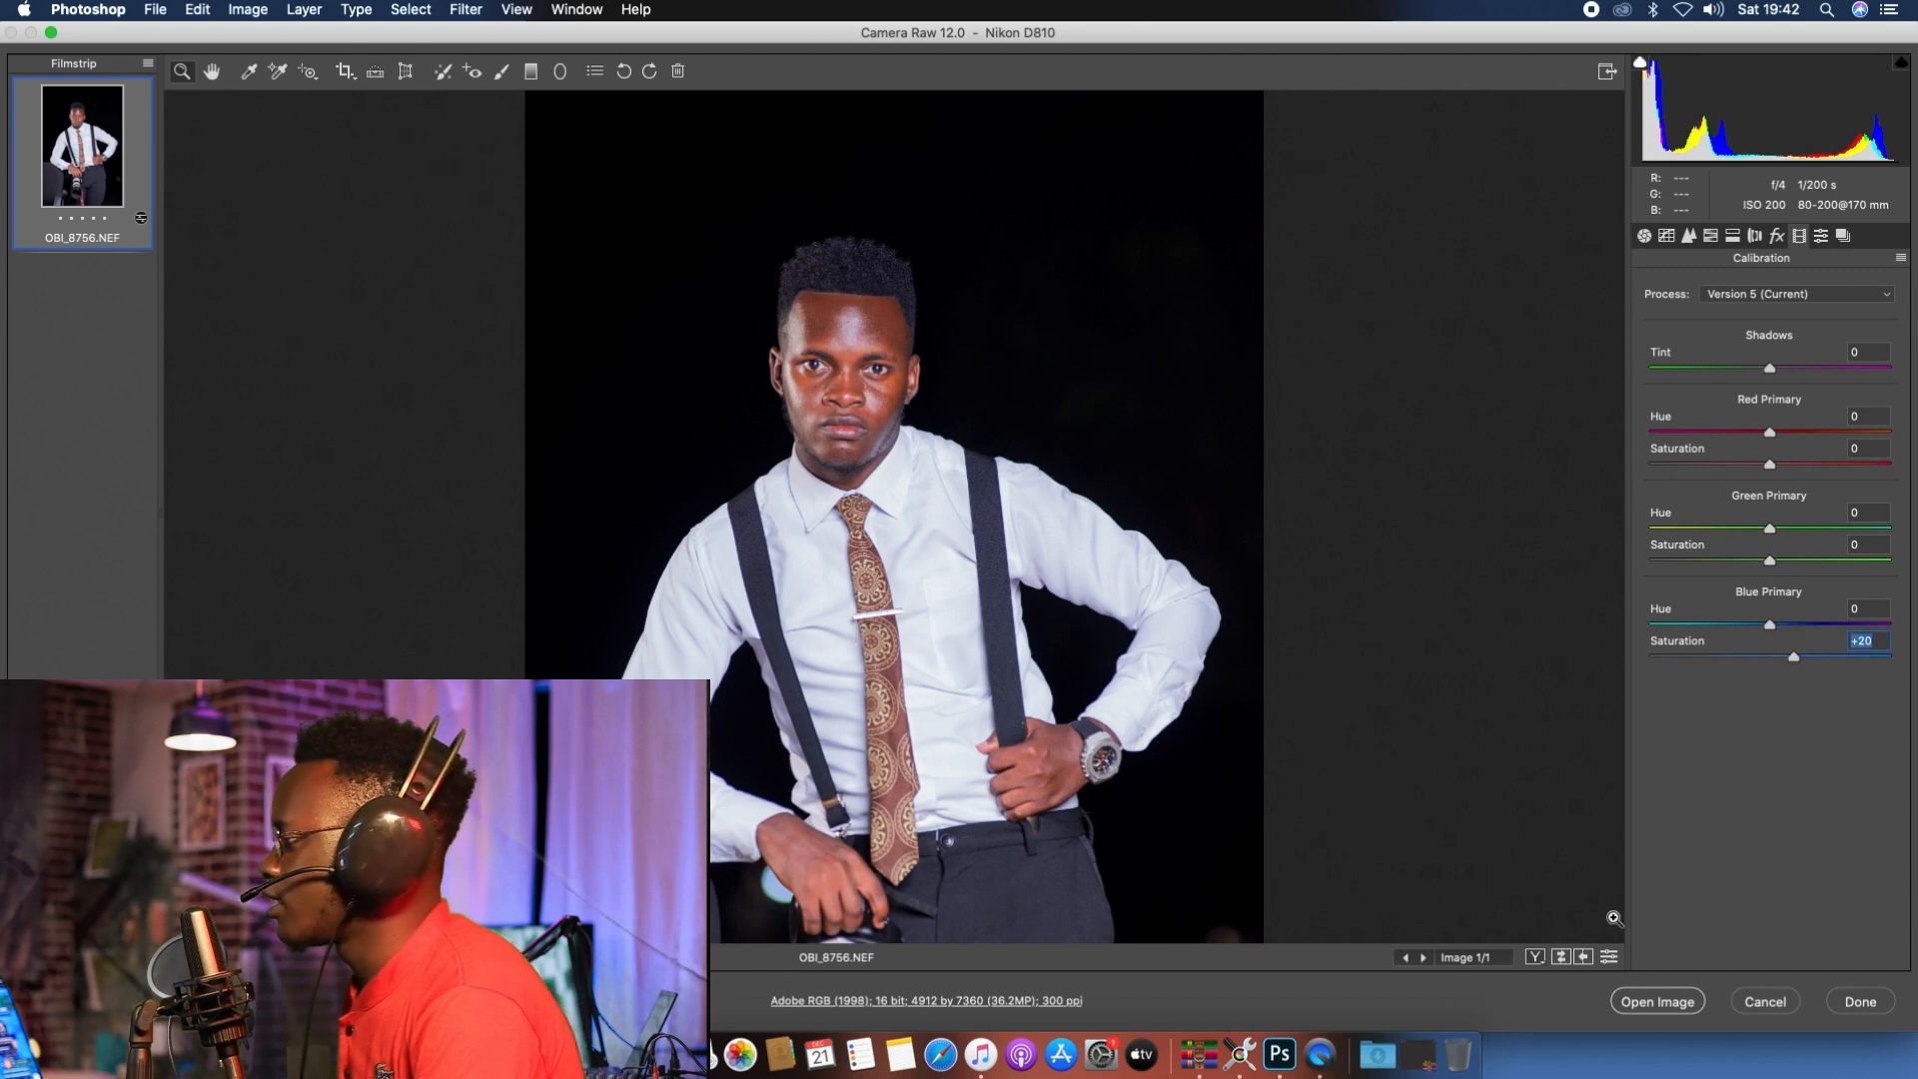
click(1648, 1001)
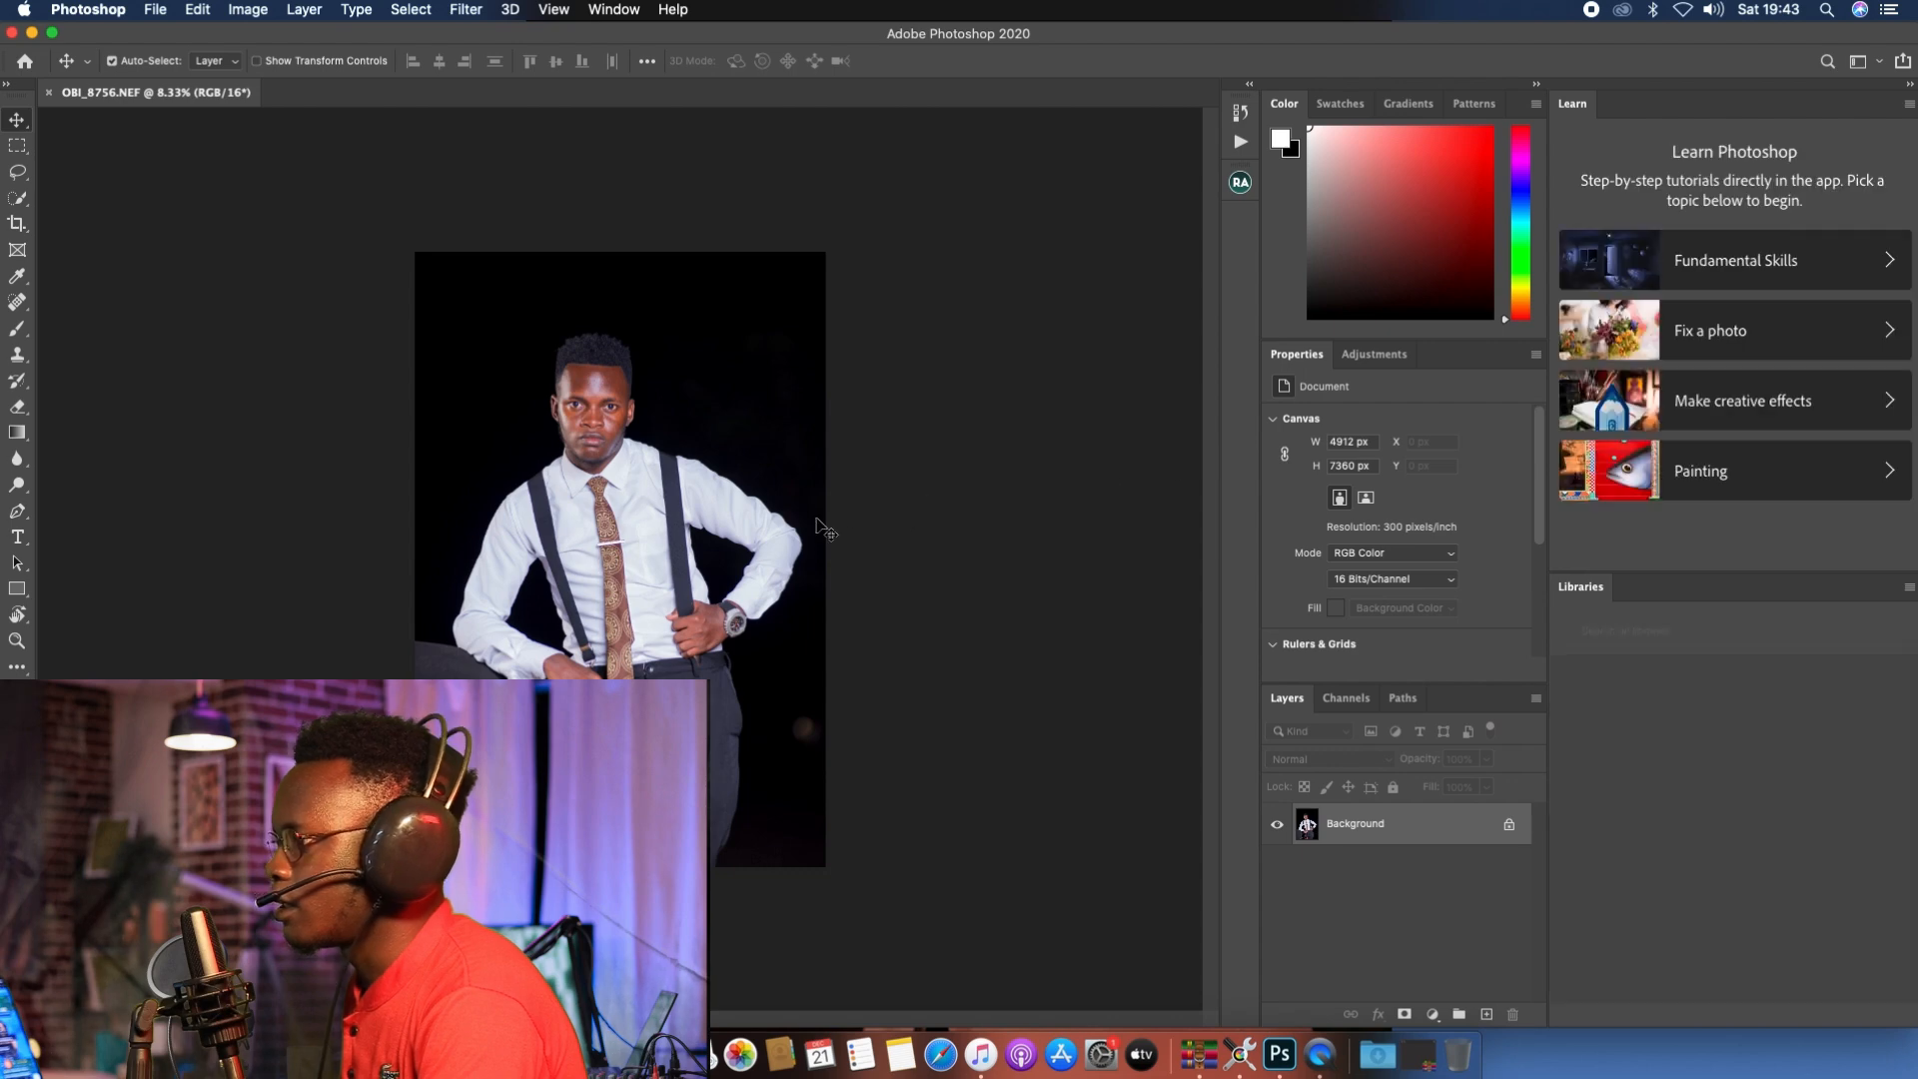
Step: Crop the portrait to a 4:5 (8:10) ratio, shifting the photo slightly up within the crop frame
scroll(581, 387, up, 3)
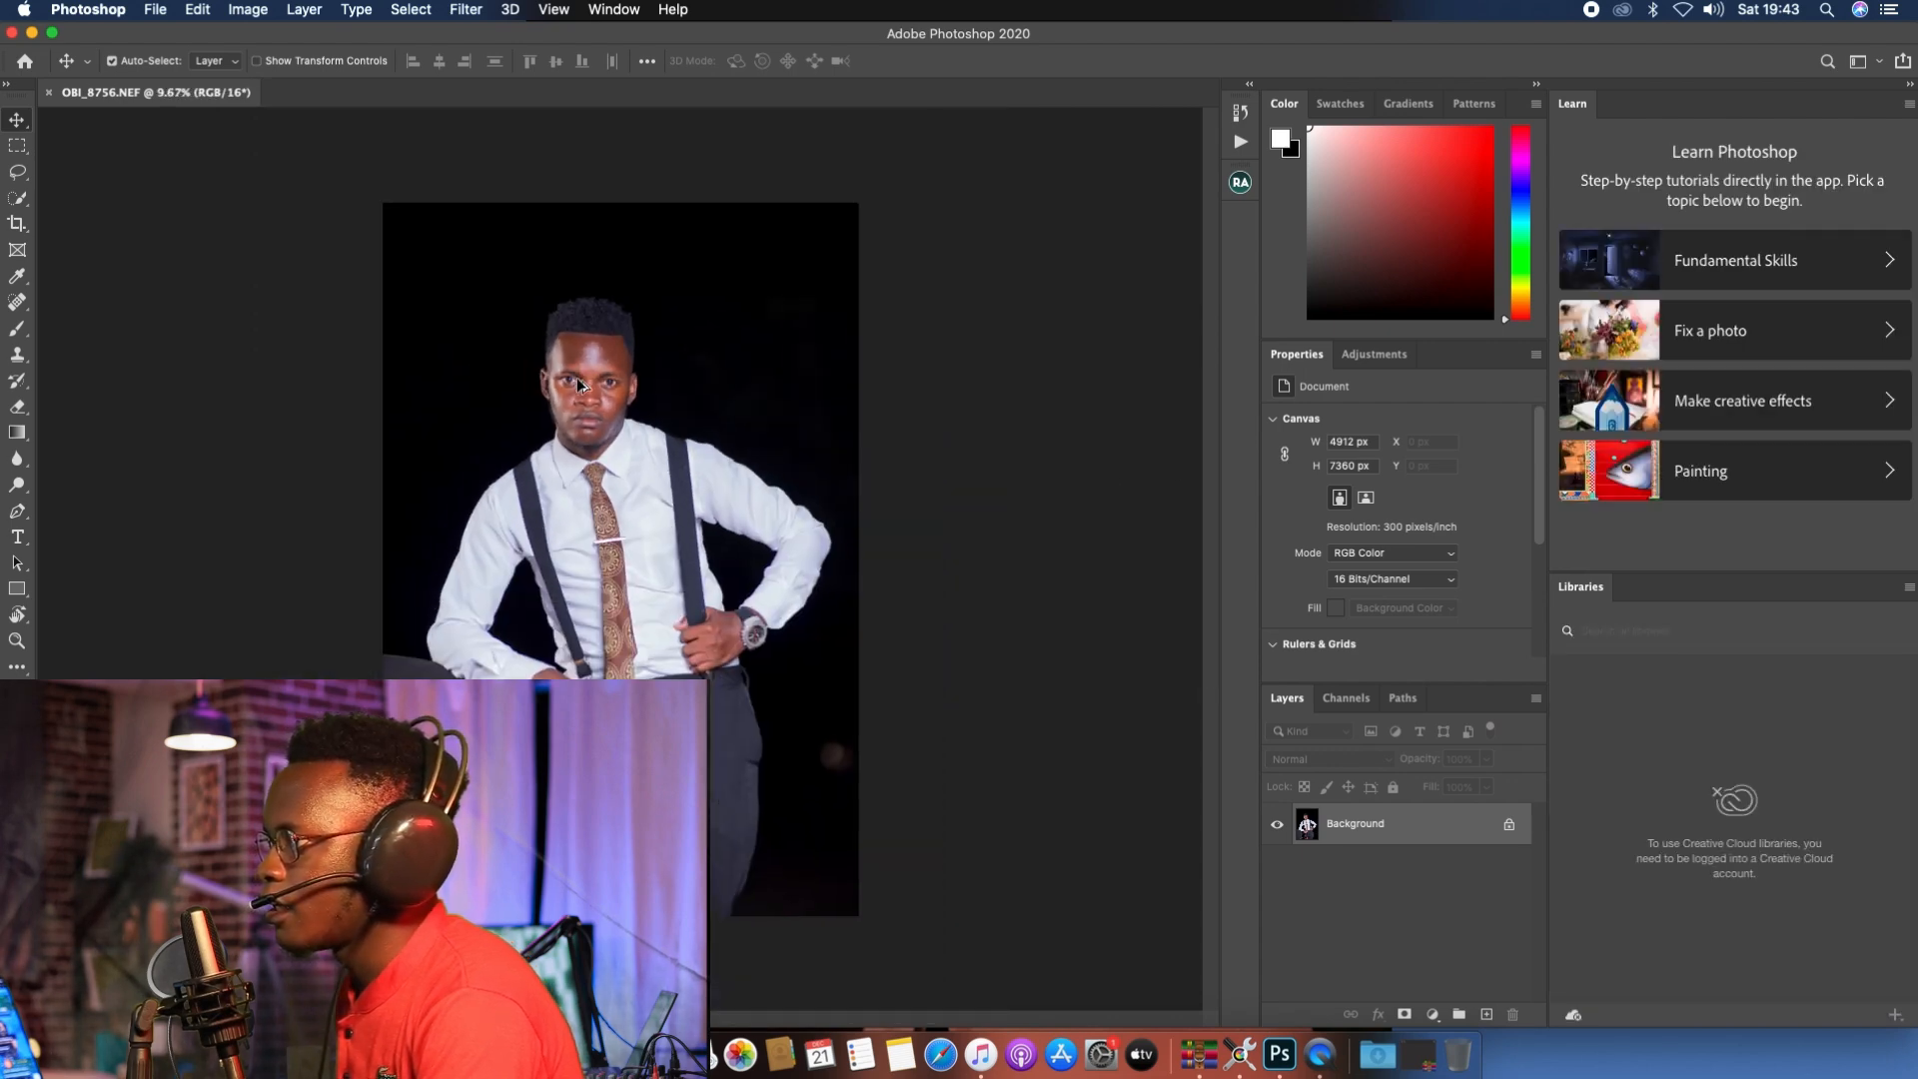
scroll(580, 388, down, 1)
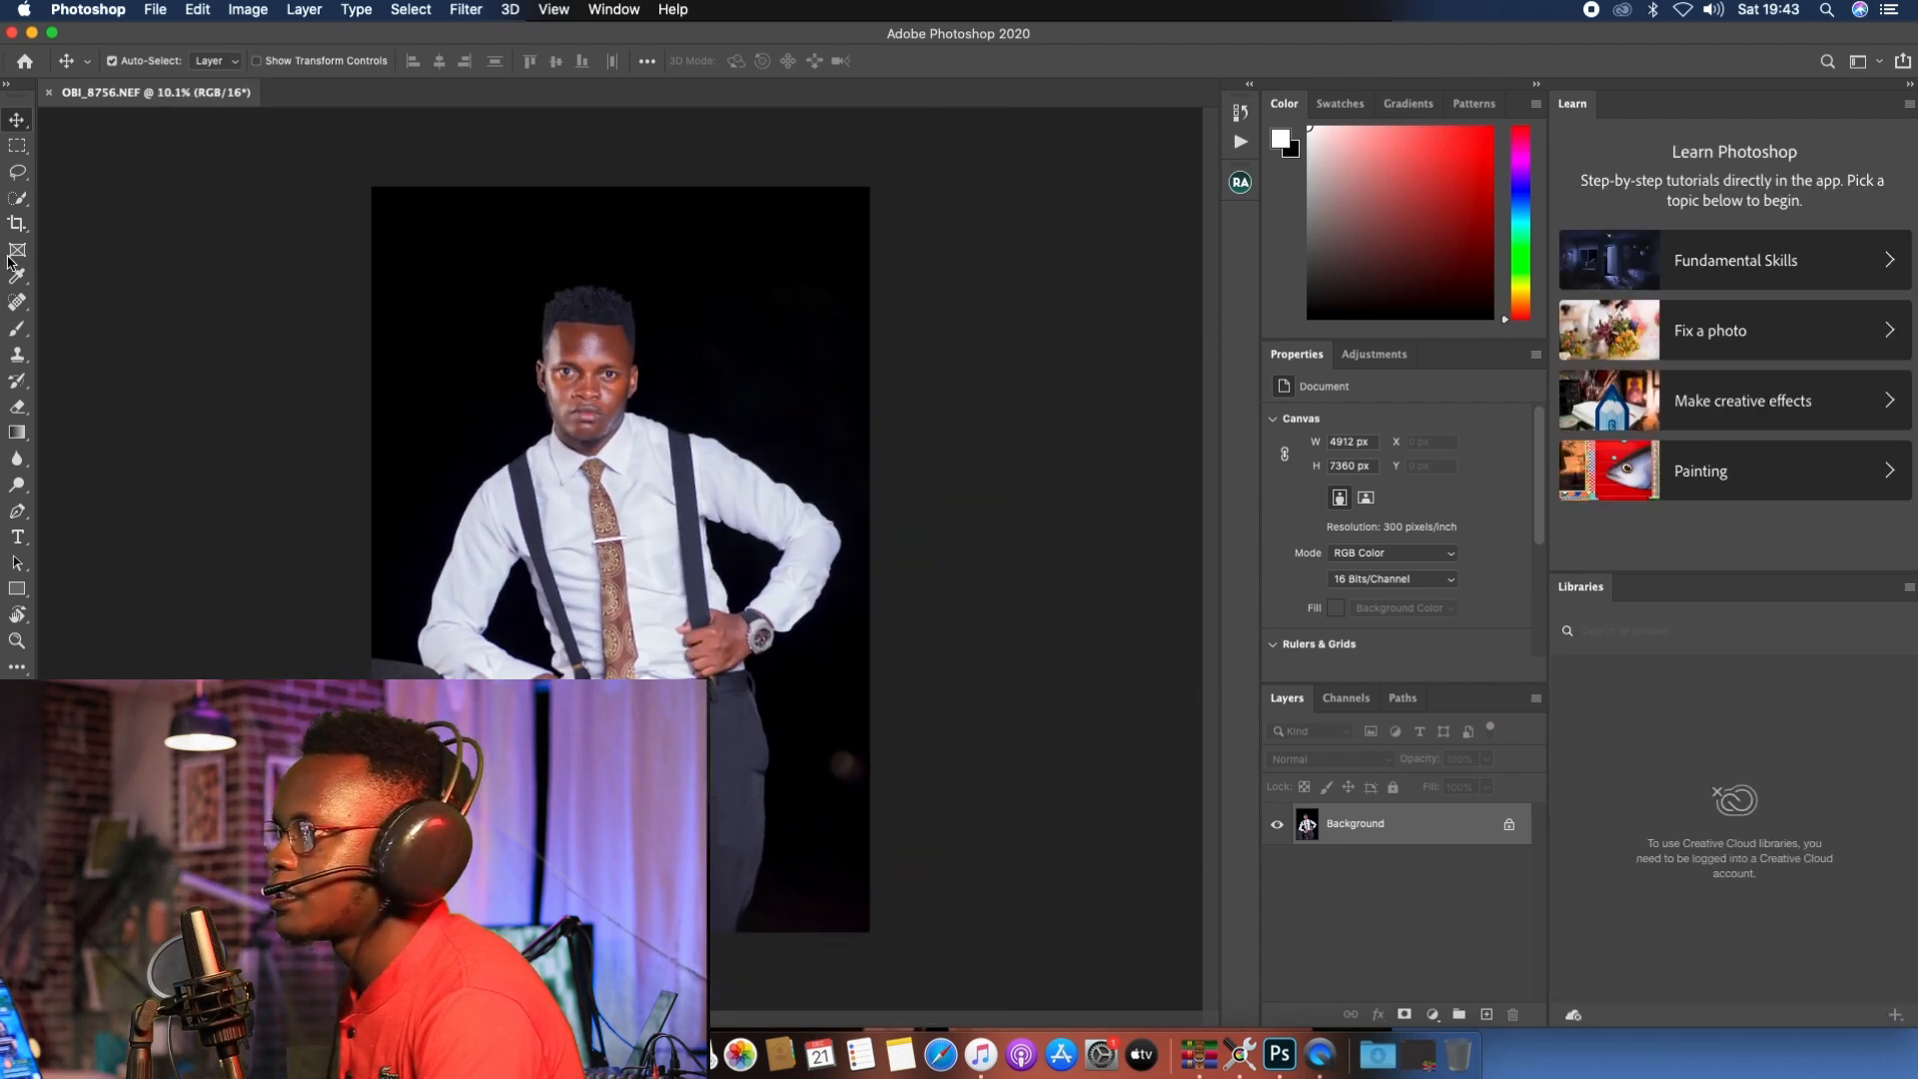
click(17, 223)
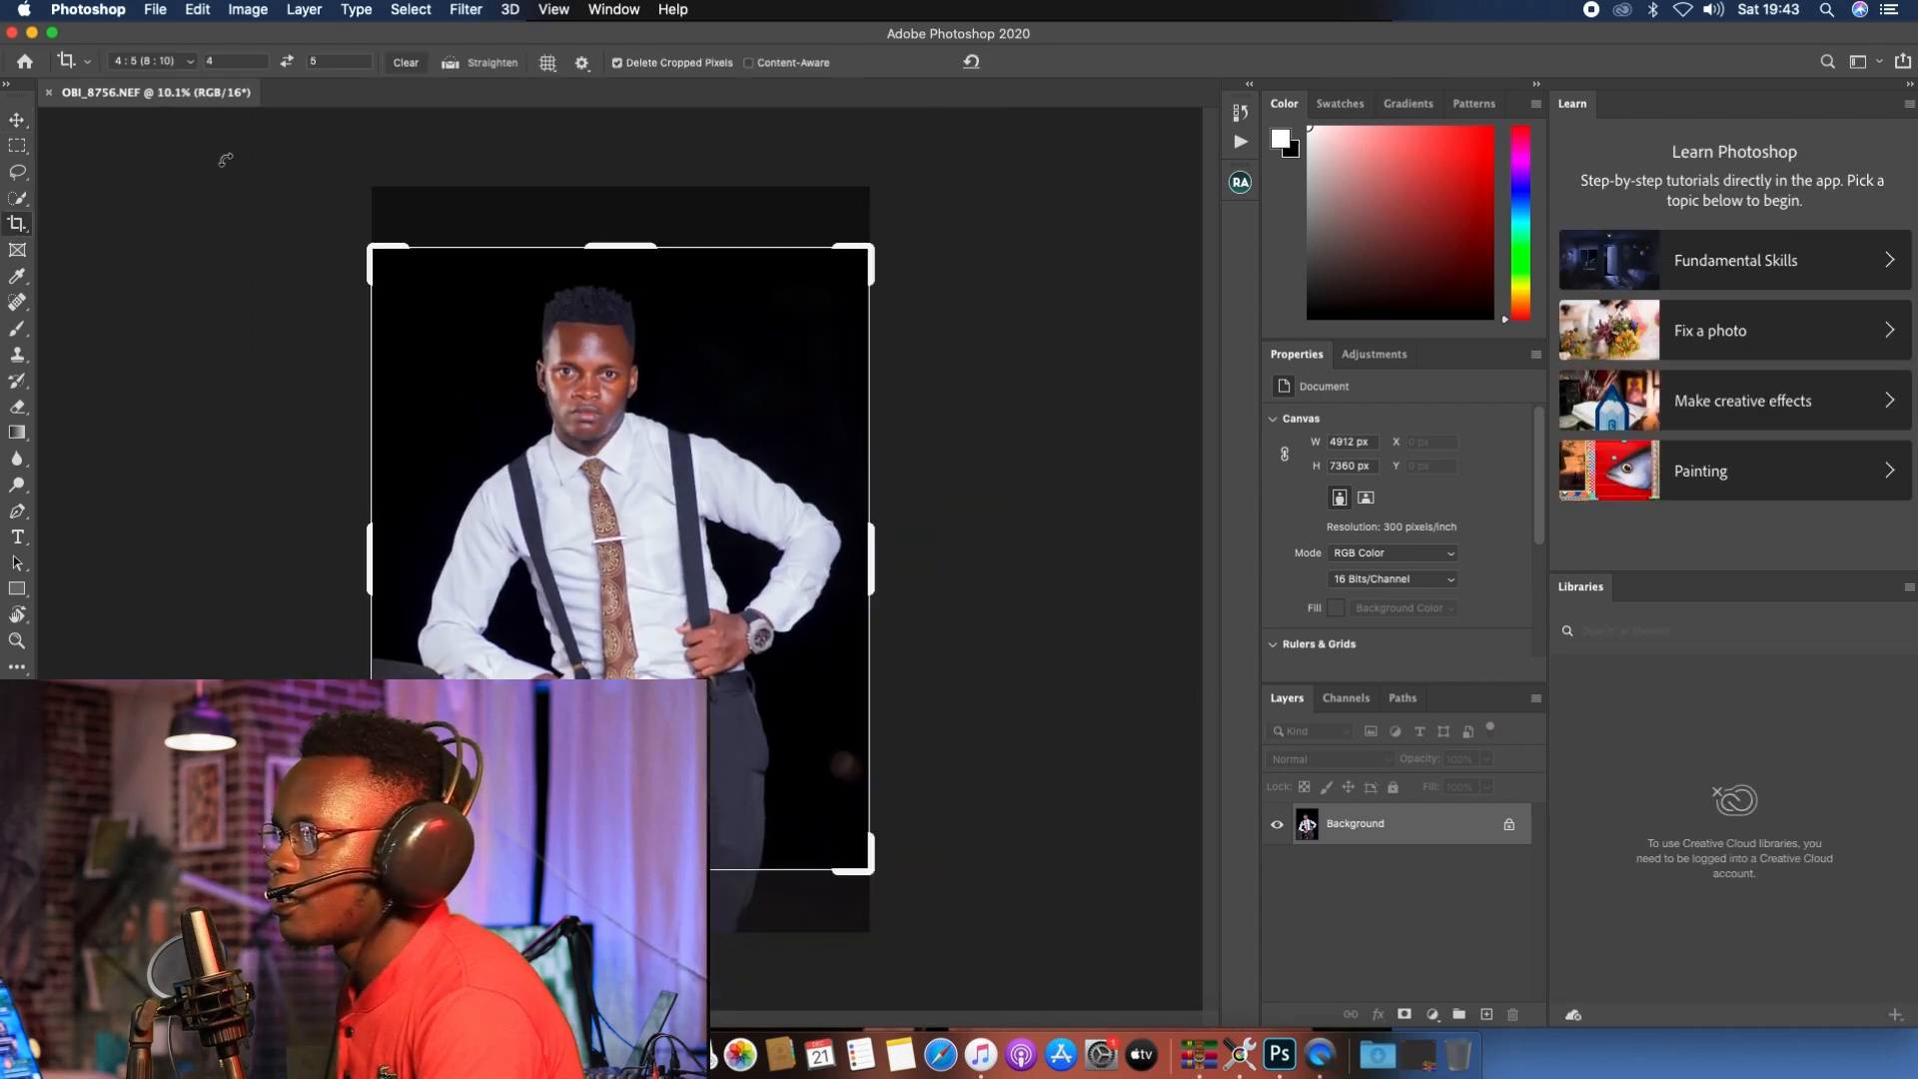
click(182, 61)
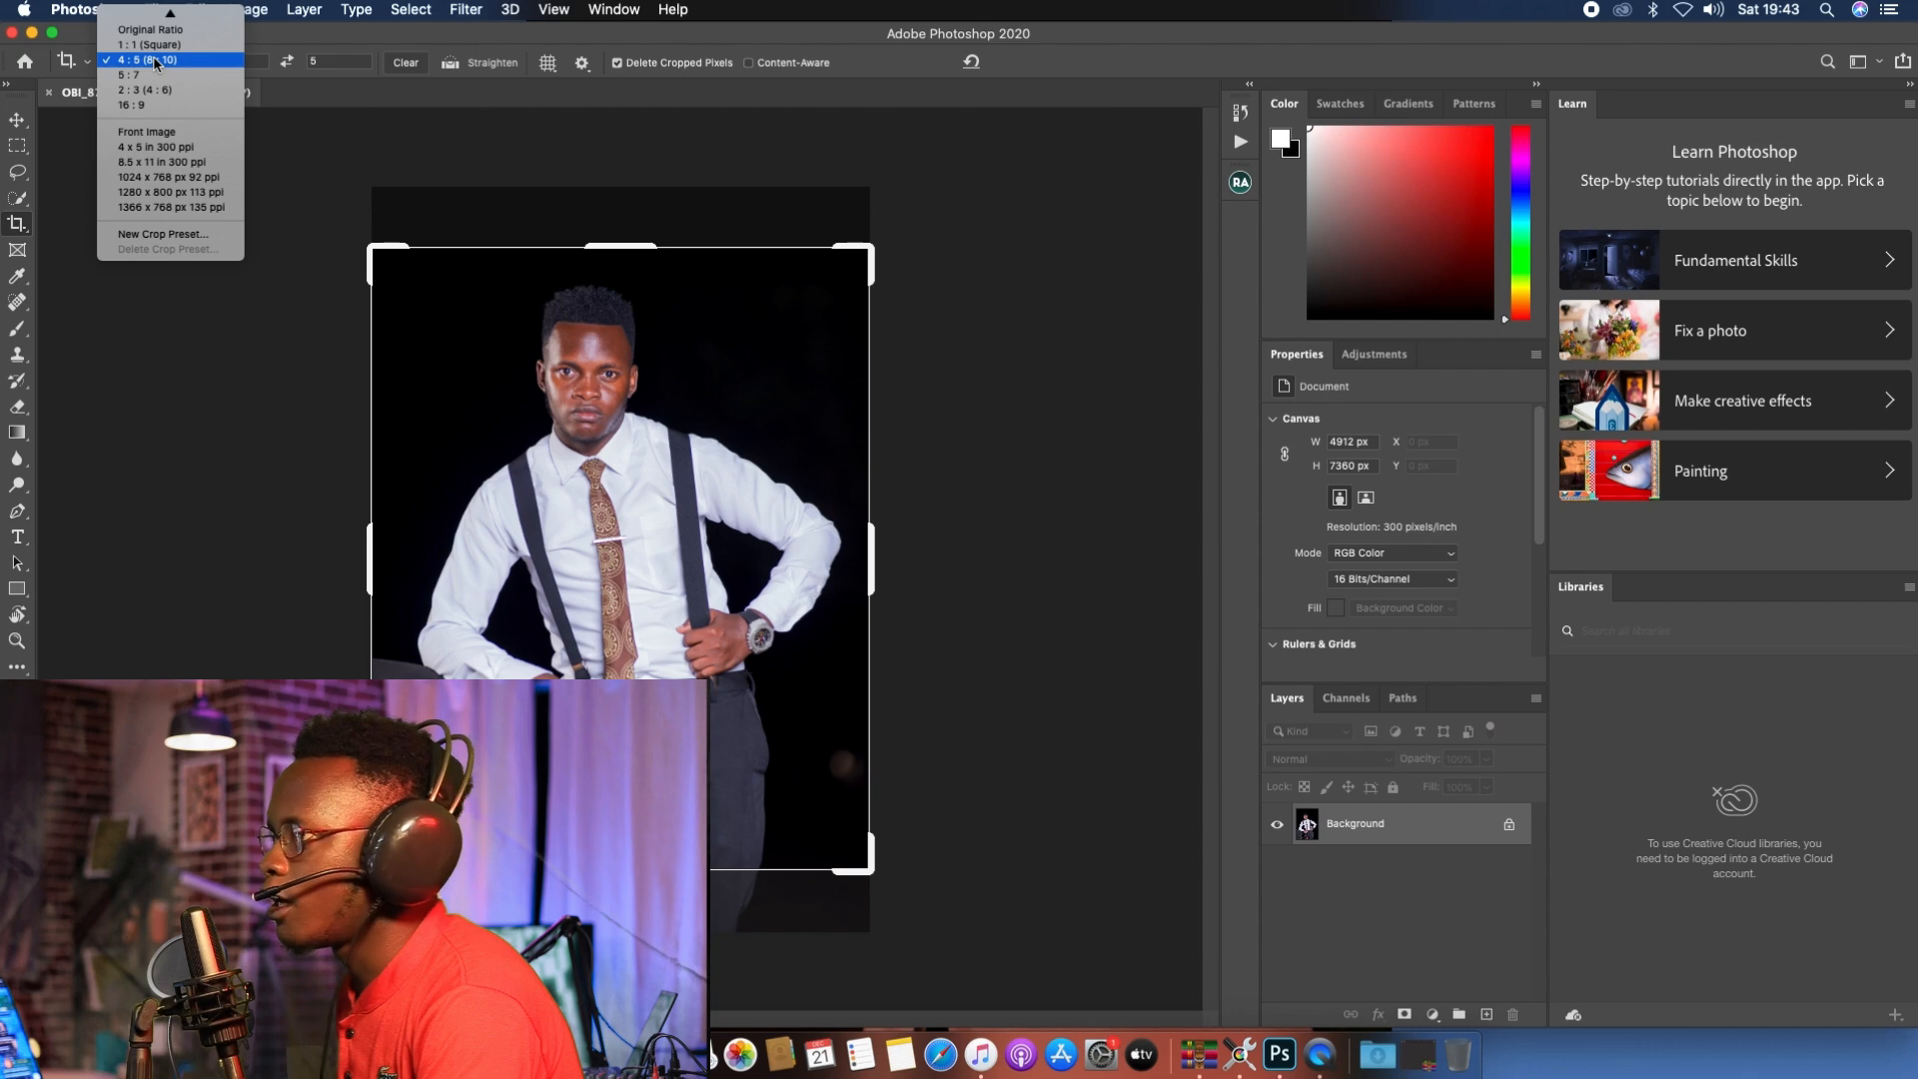
click(155, 61)
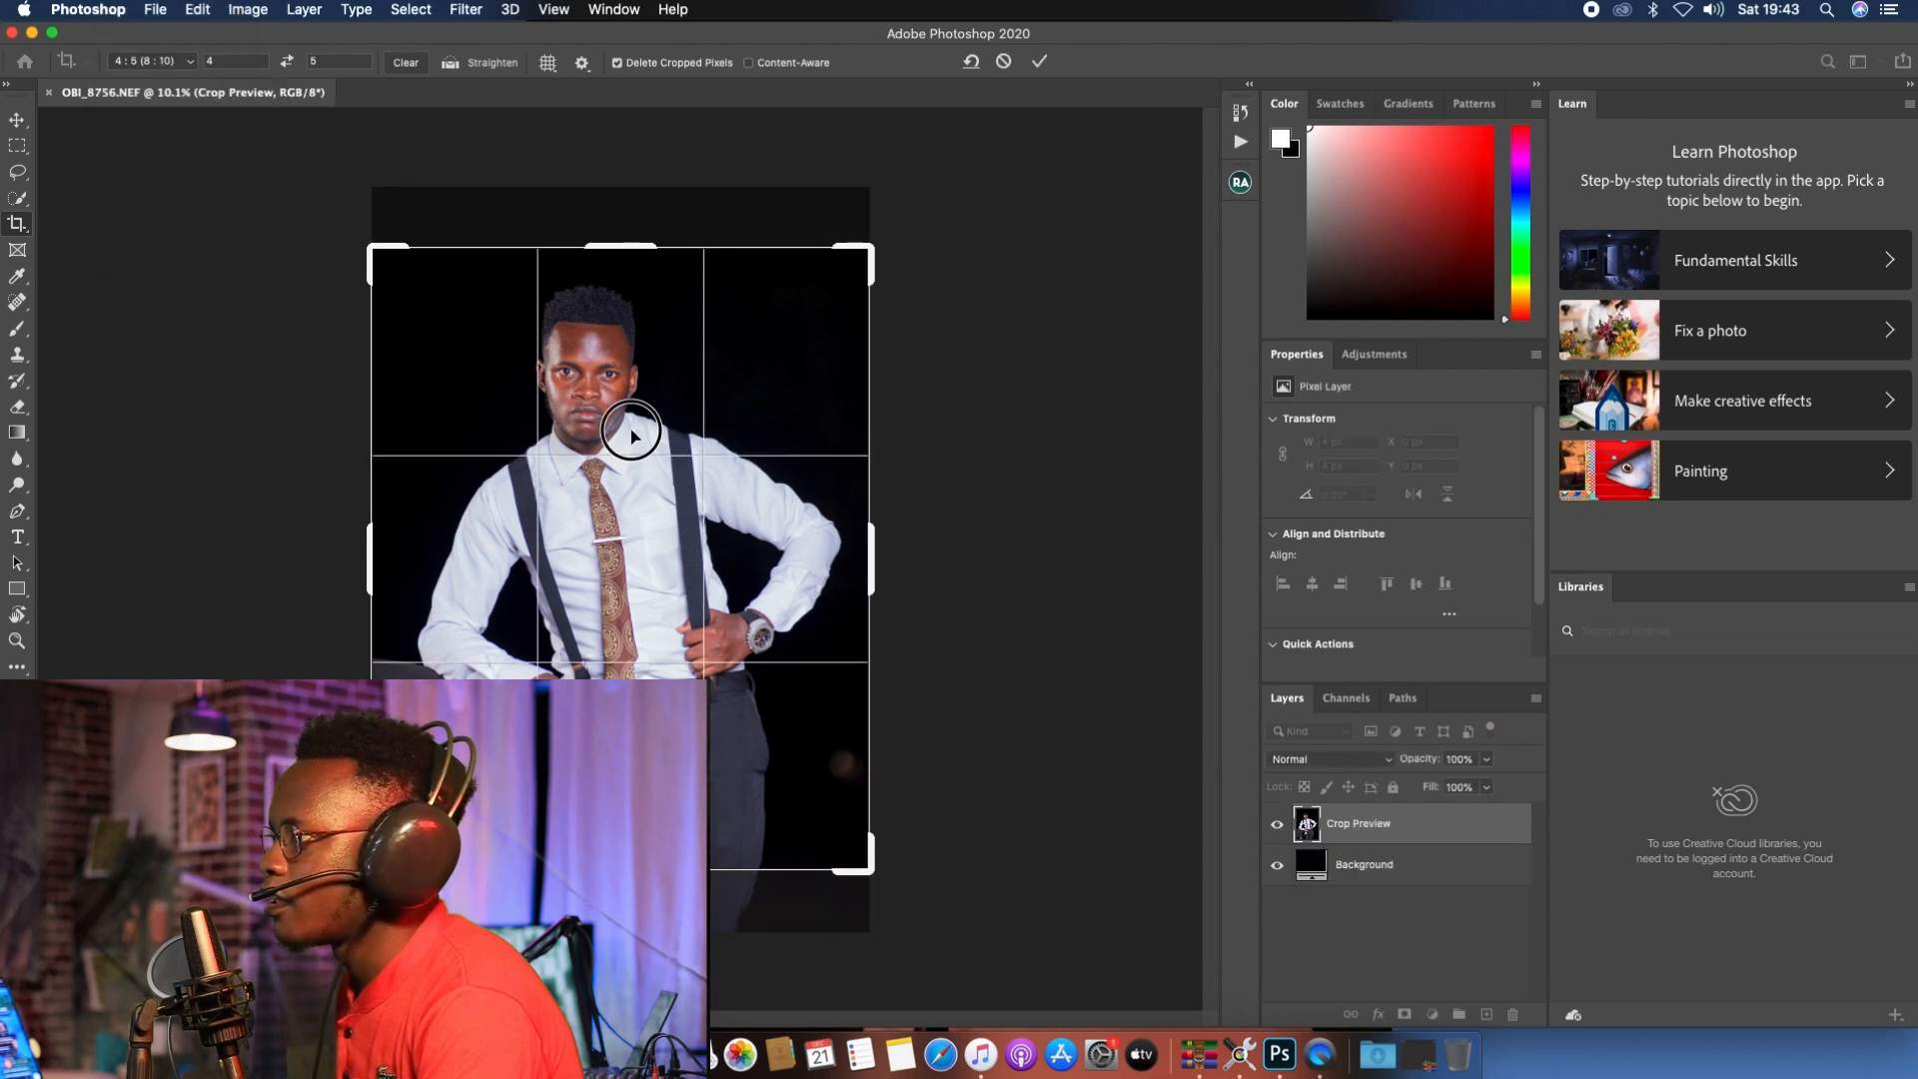
drag(629, 432, 638, 410)
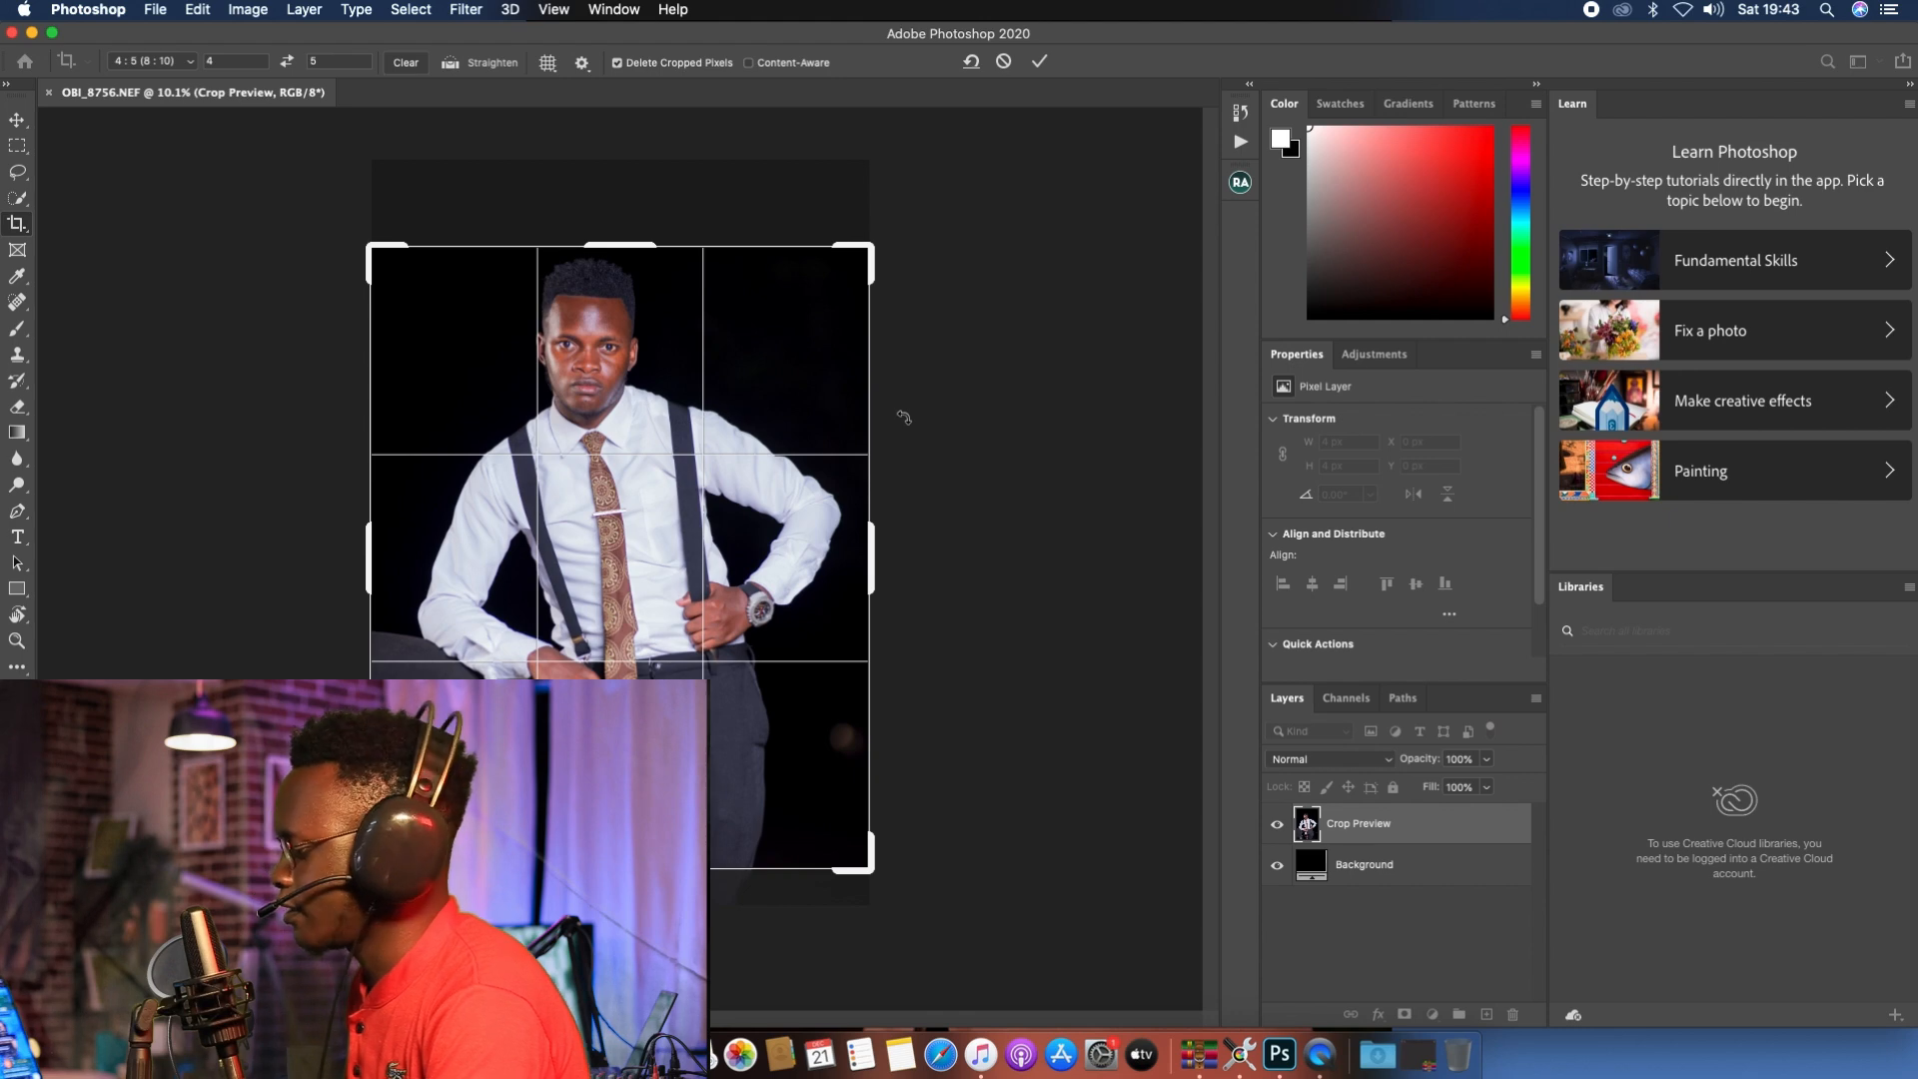
key(Return)
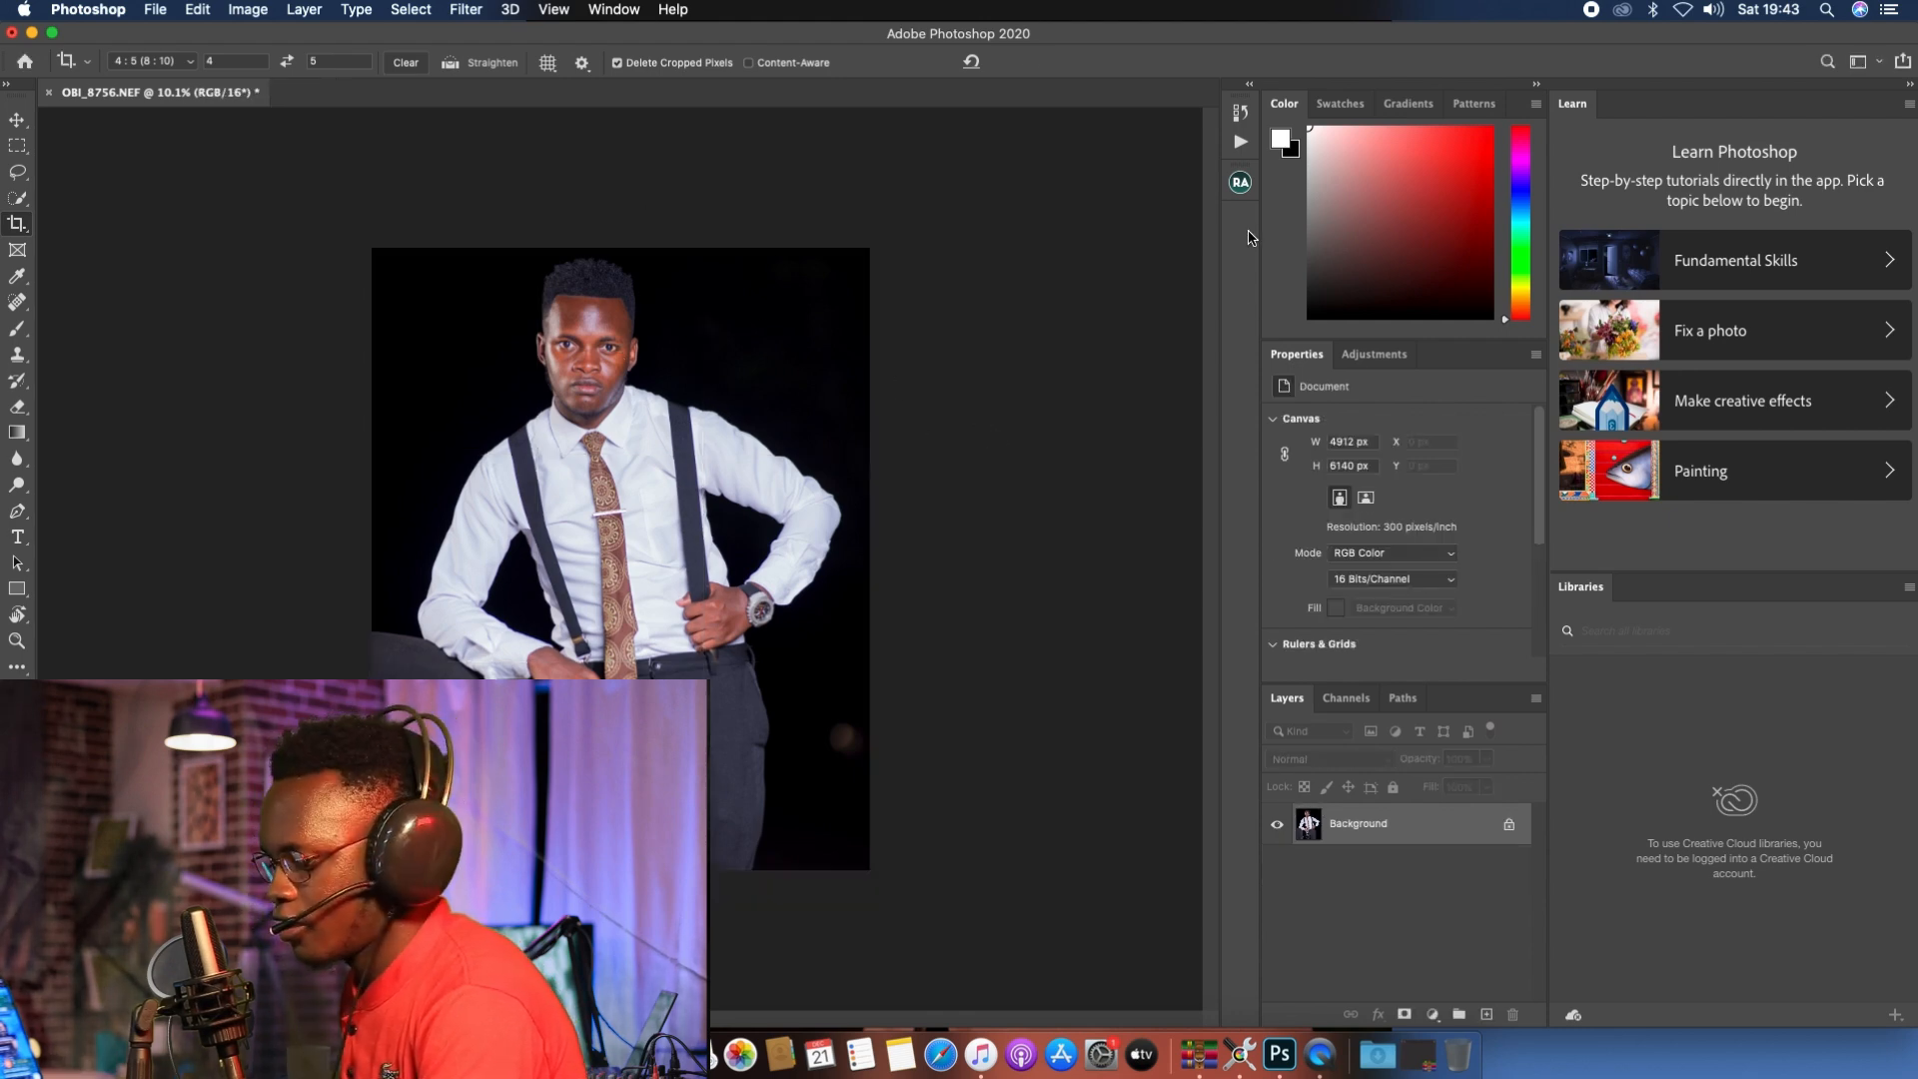
Step: Build the frequency separation layers with the Beauty Retouch Via Gaussian Blur action, using a blur radius of 5.0 pixels
scroll(817, 332, down, 2)
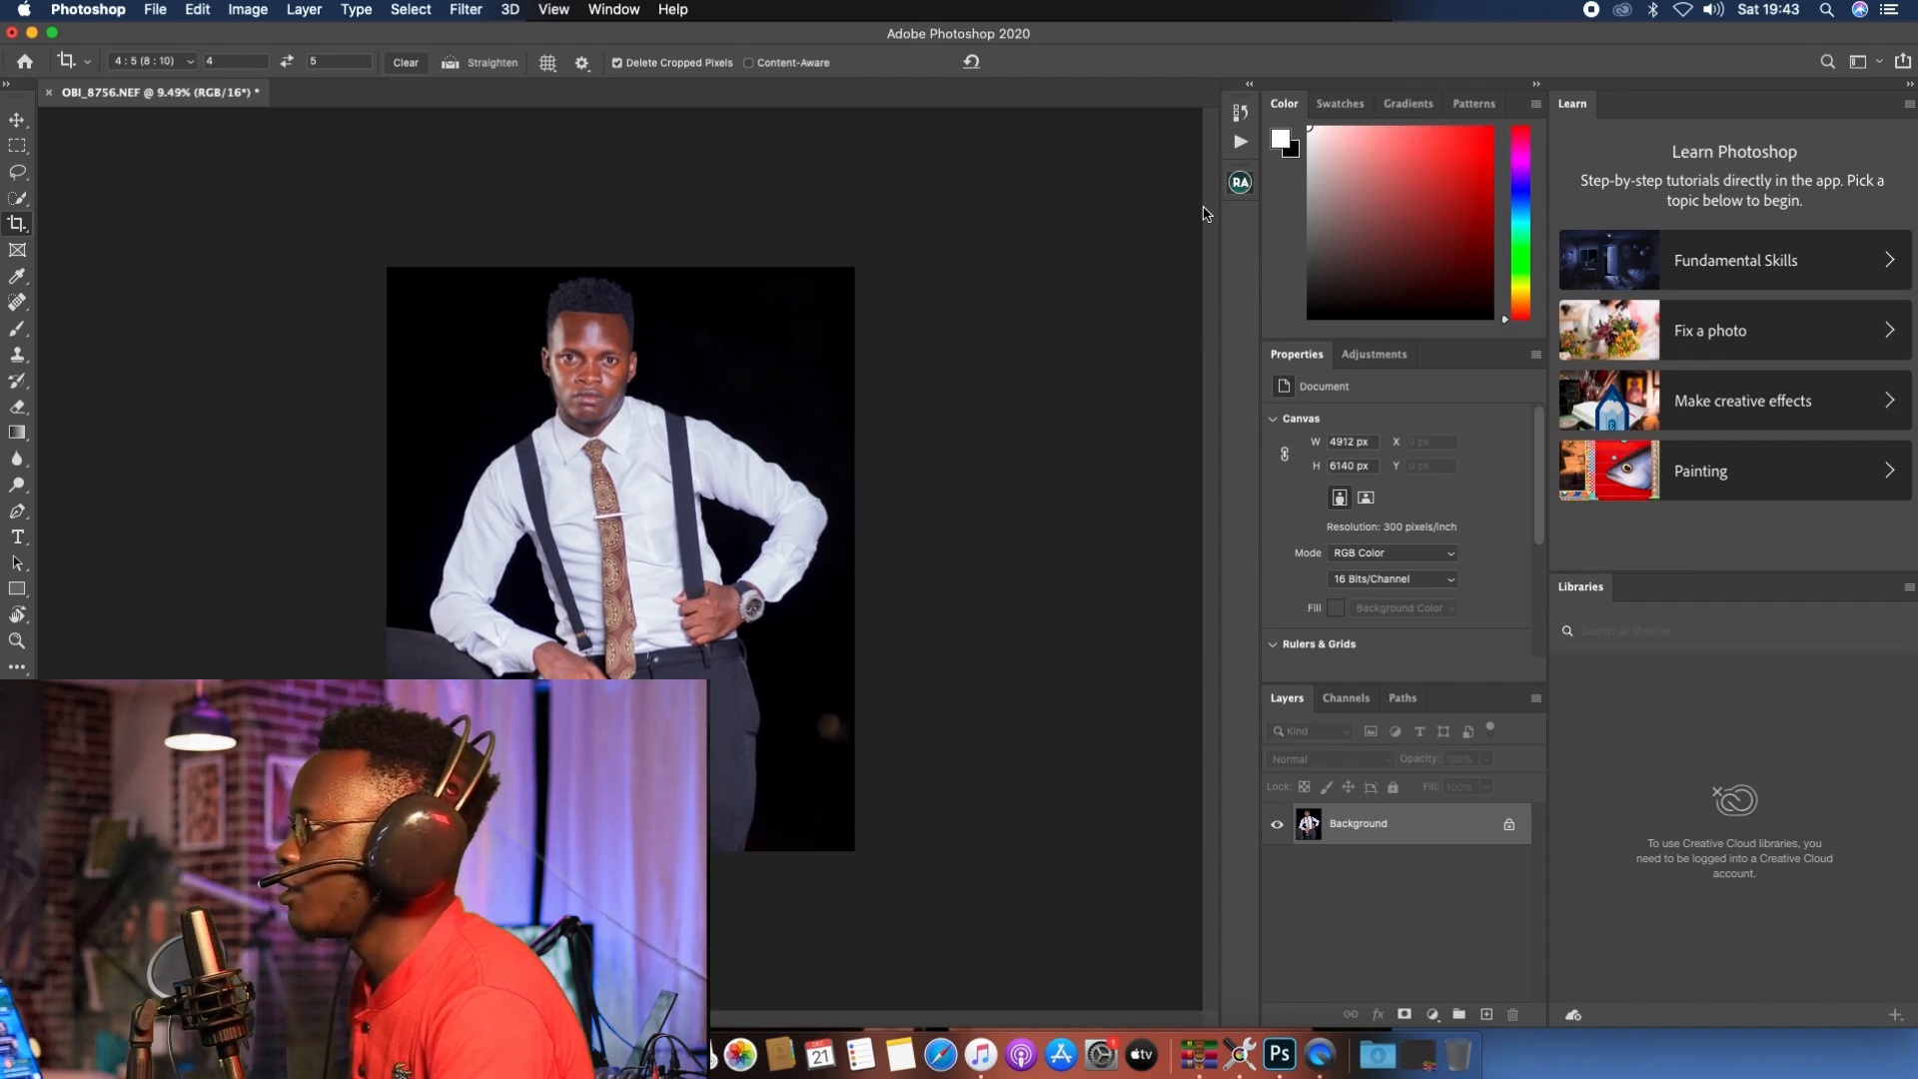
click(1240, 182)
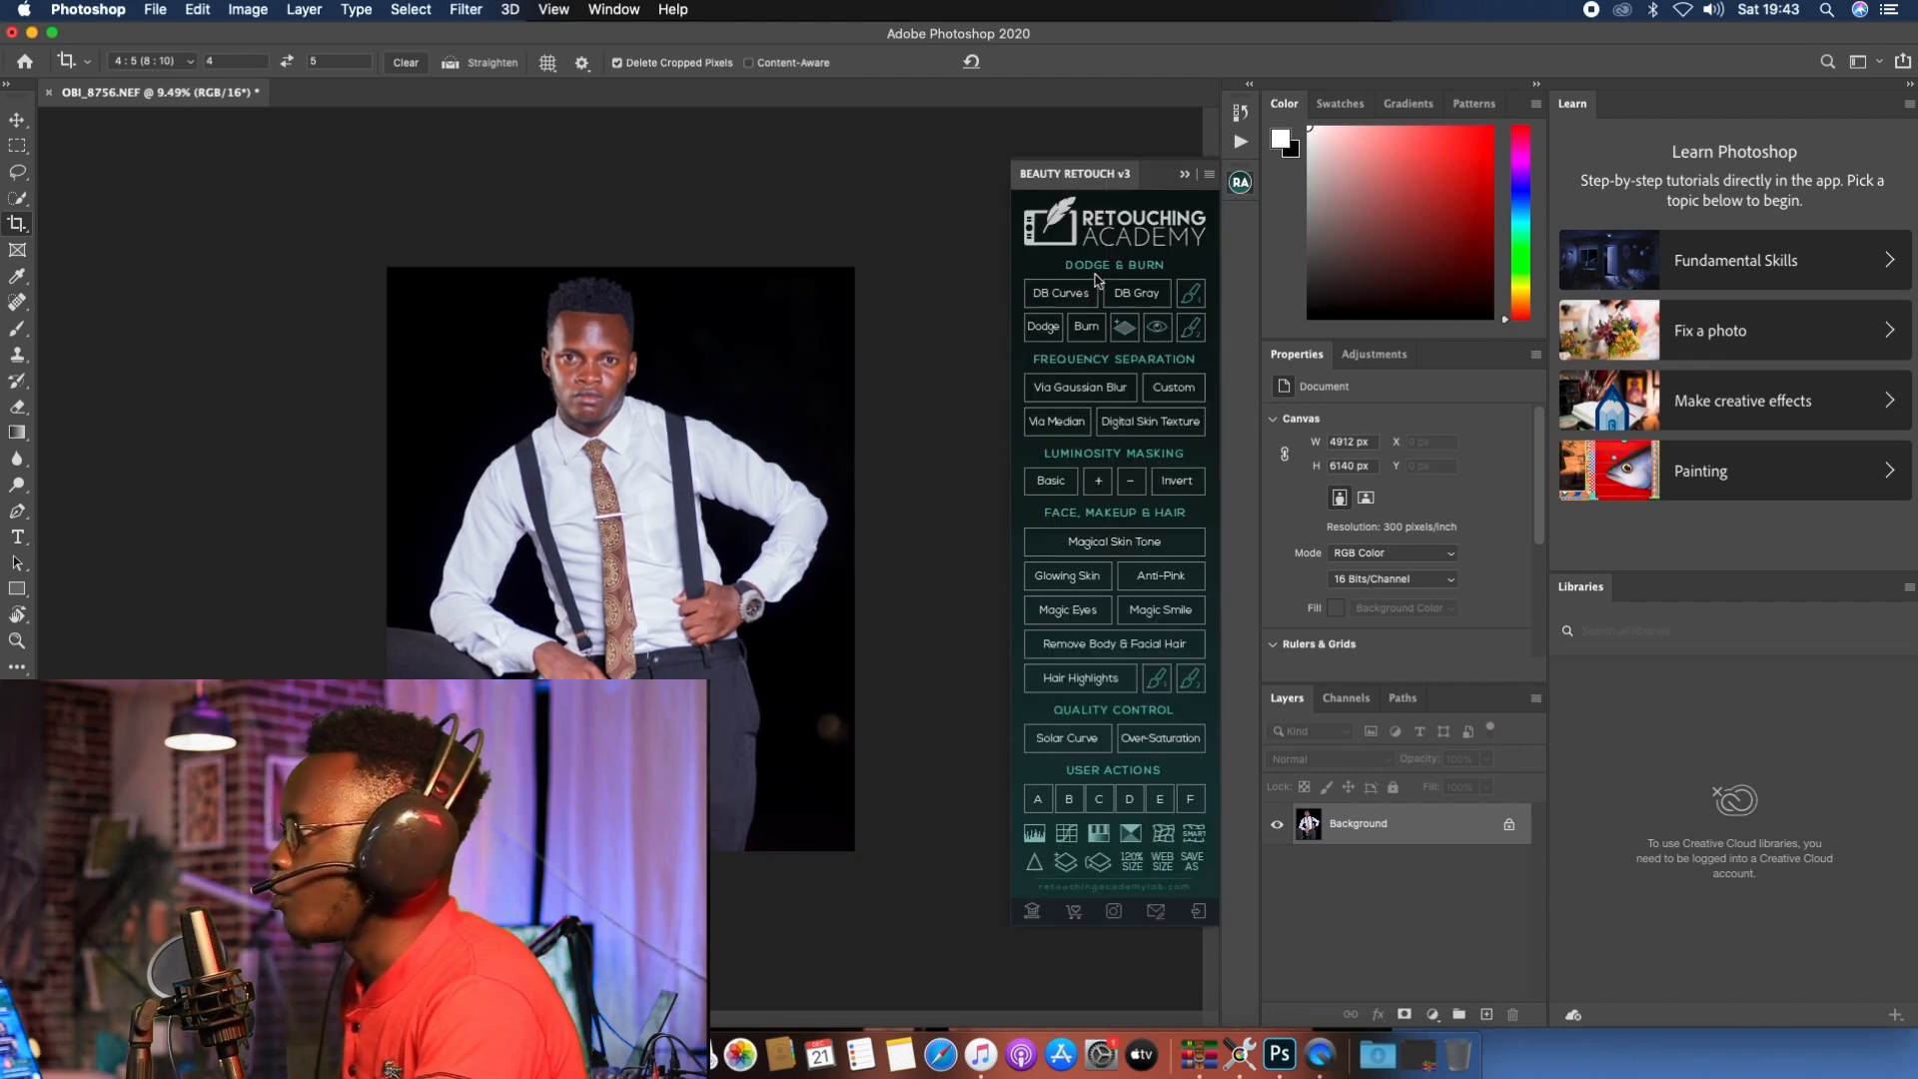
click(1075, 394)
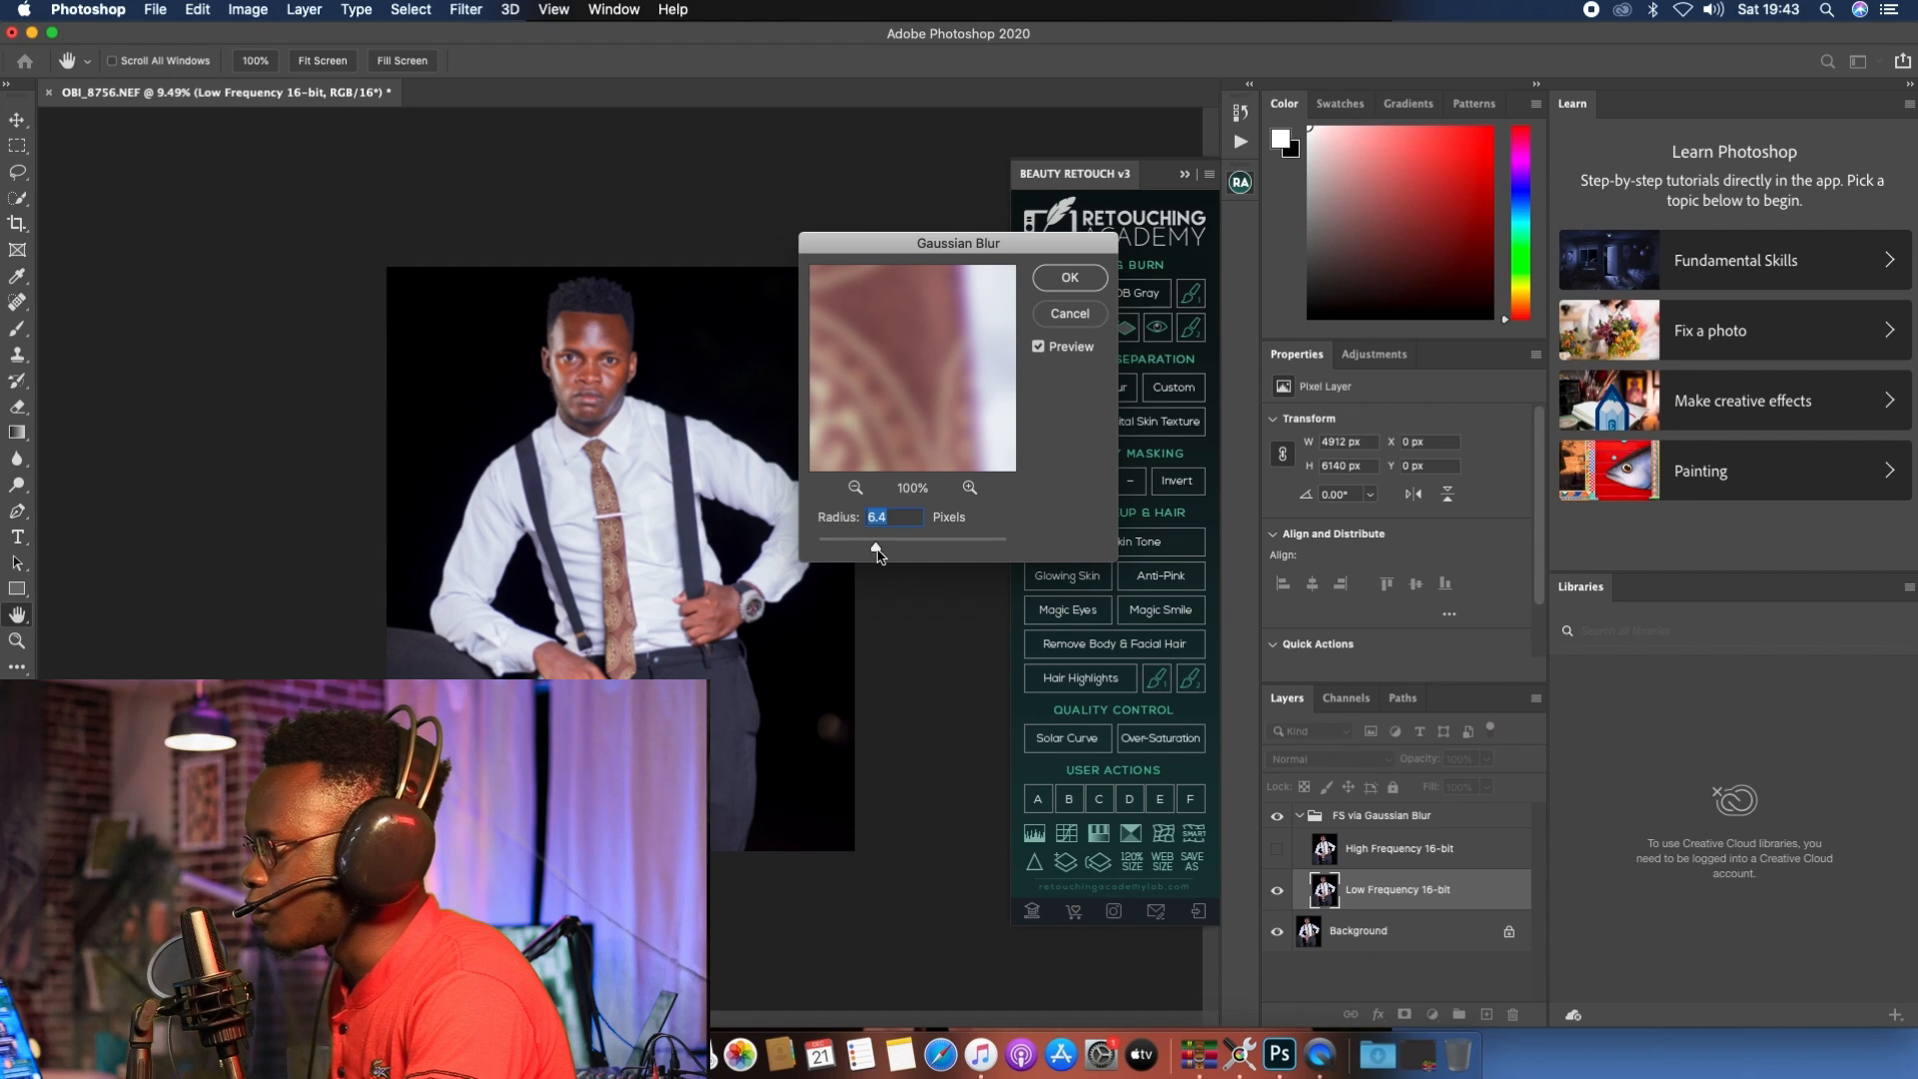
drag(877, 549, 868, 551)
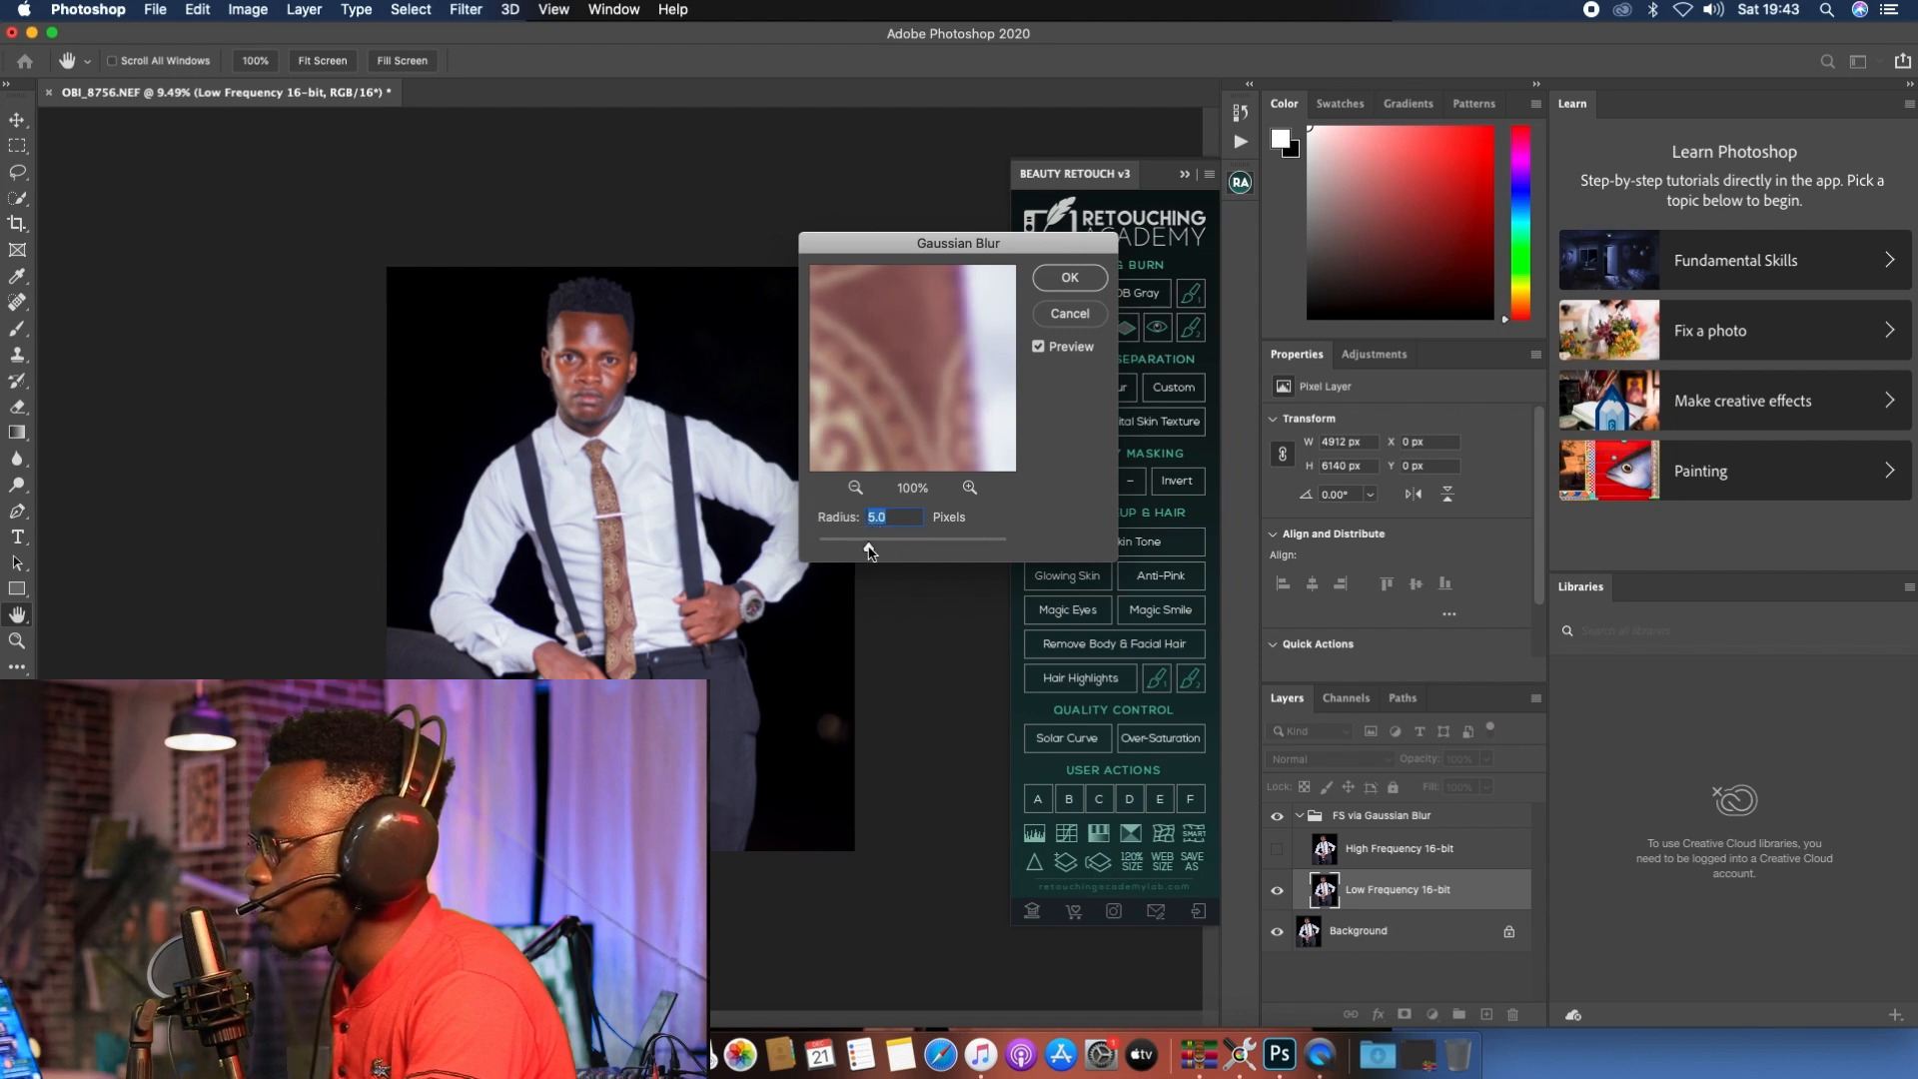
click(1070, 278)
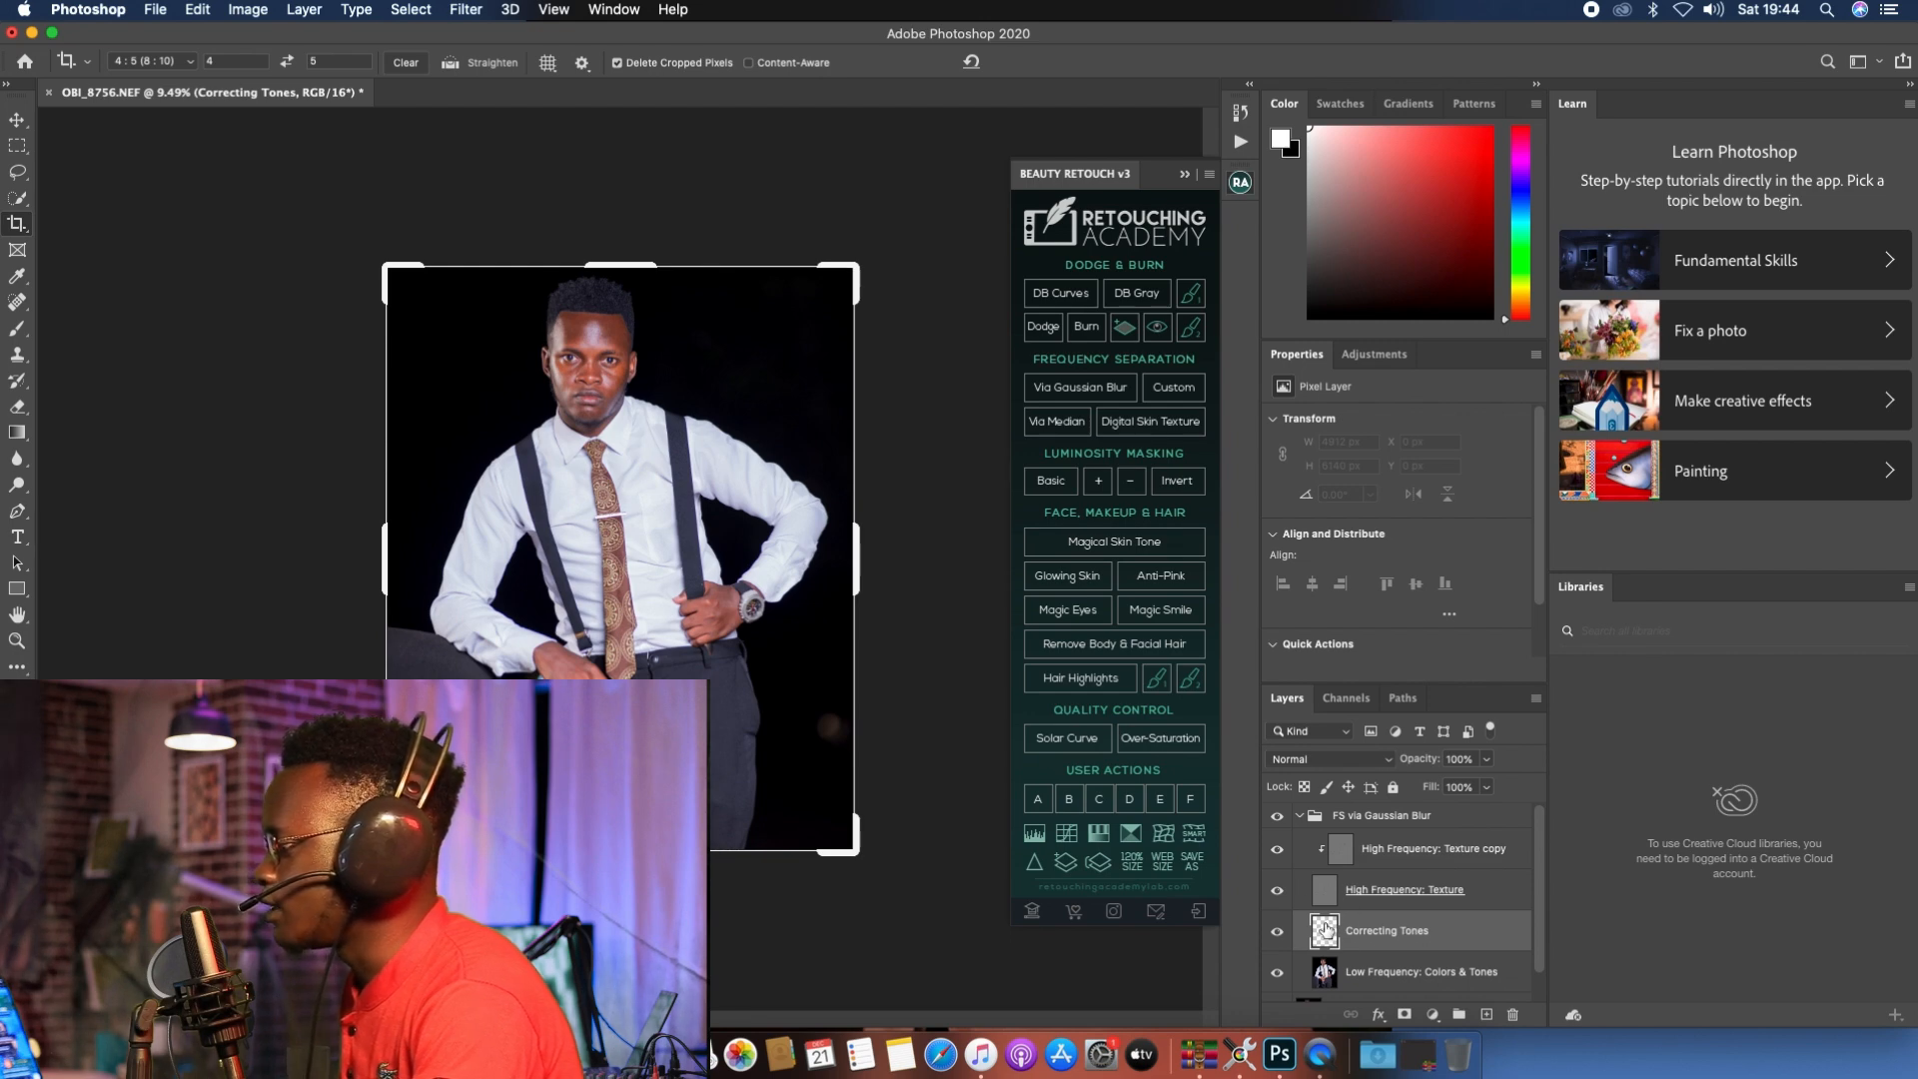
Step: Hide the High Frequency: Texture layer and switch to the Mixer Brush for painting on the Correcting Tones layer
click(1278, 890)
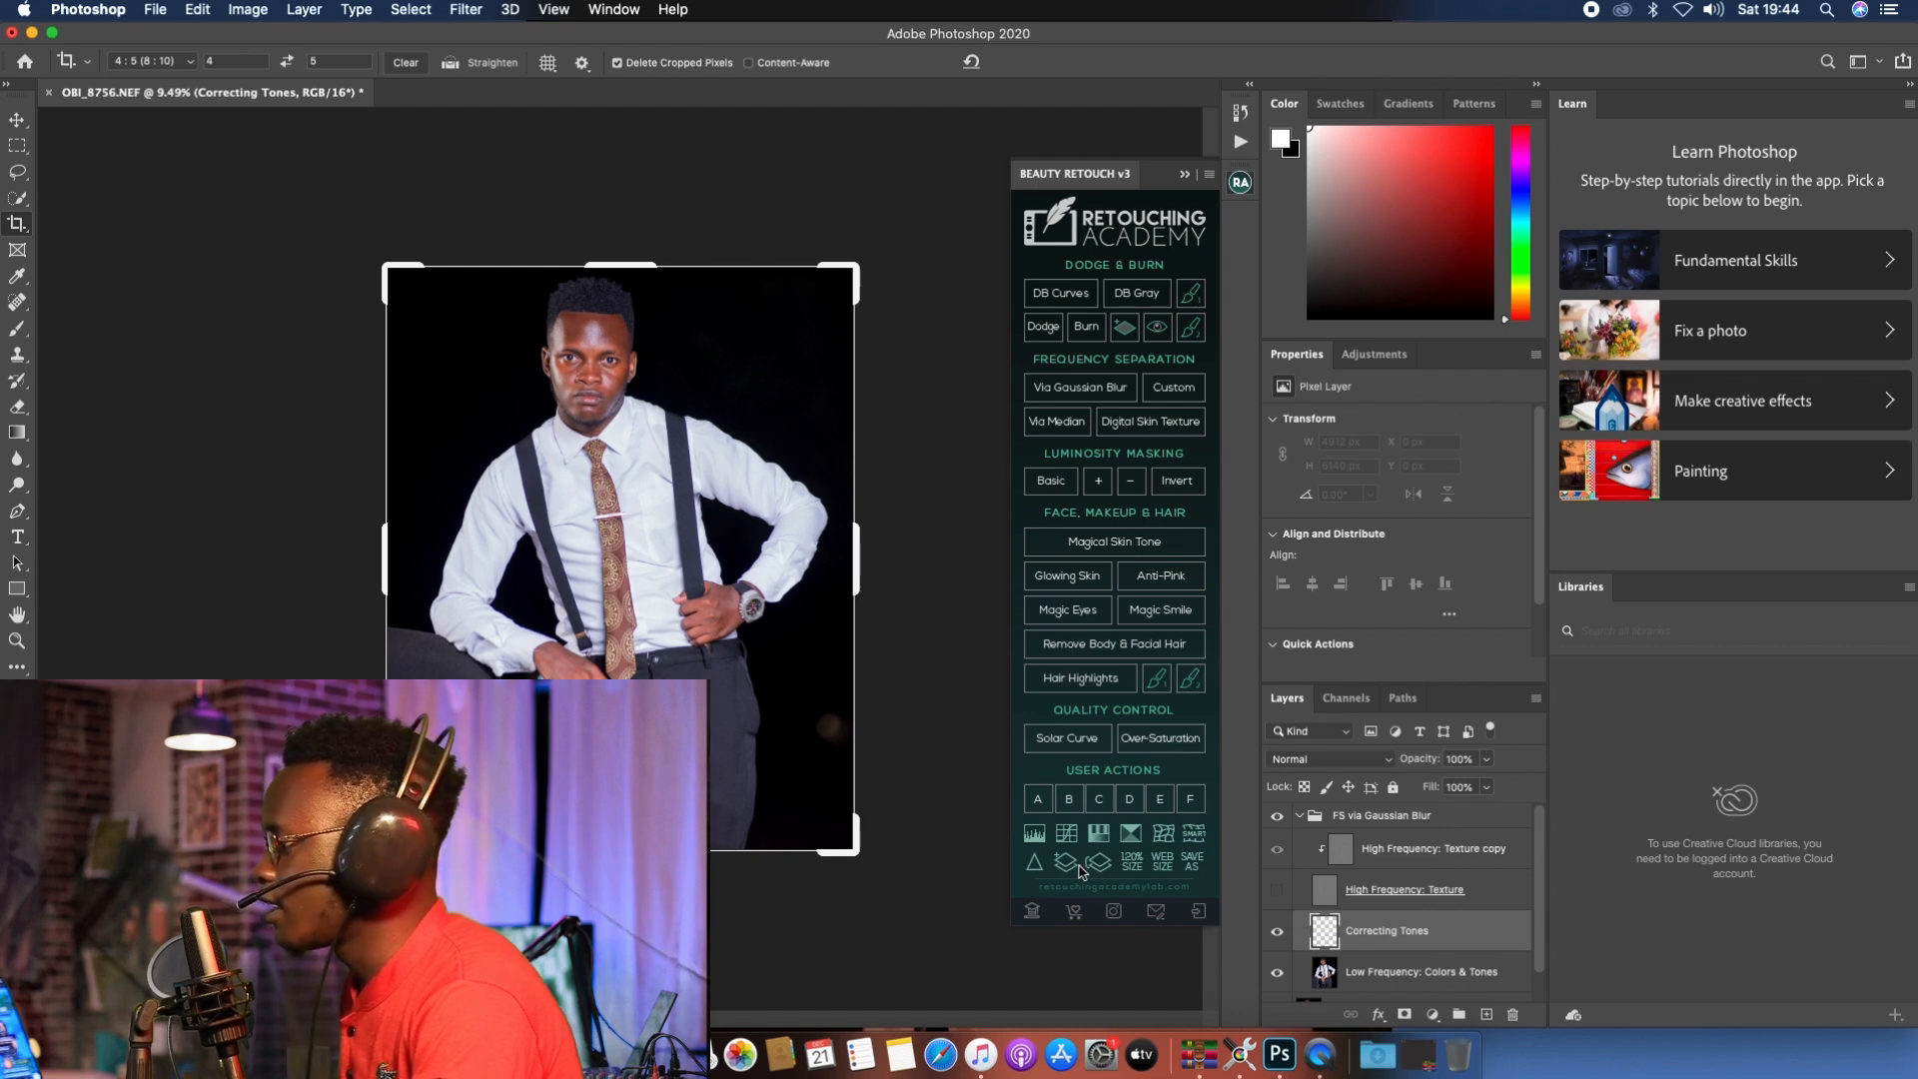
click(18, 327)
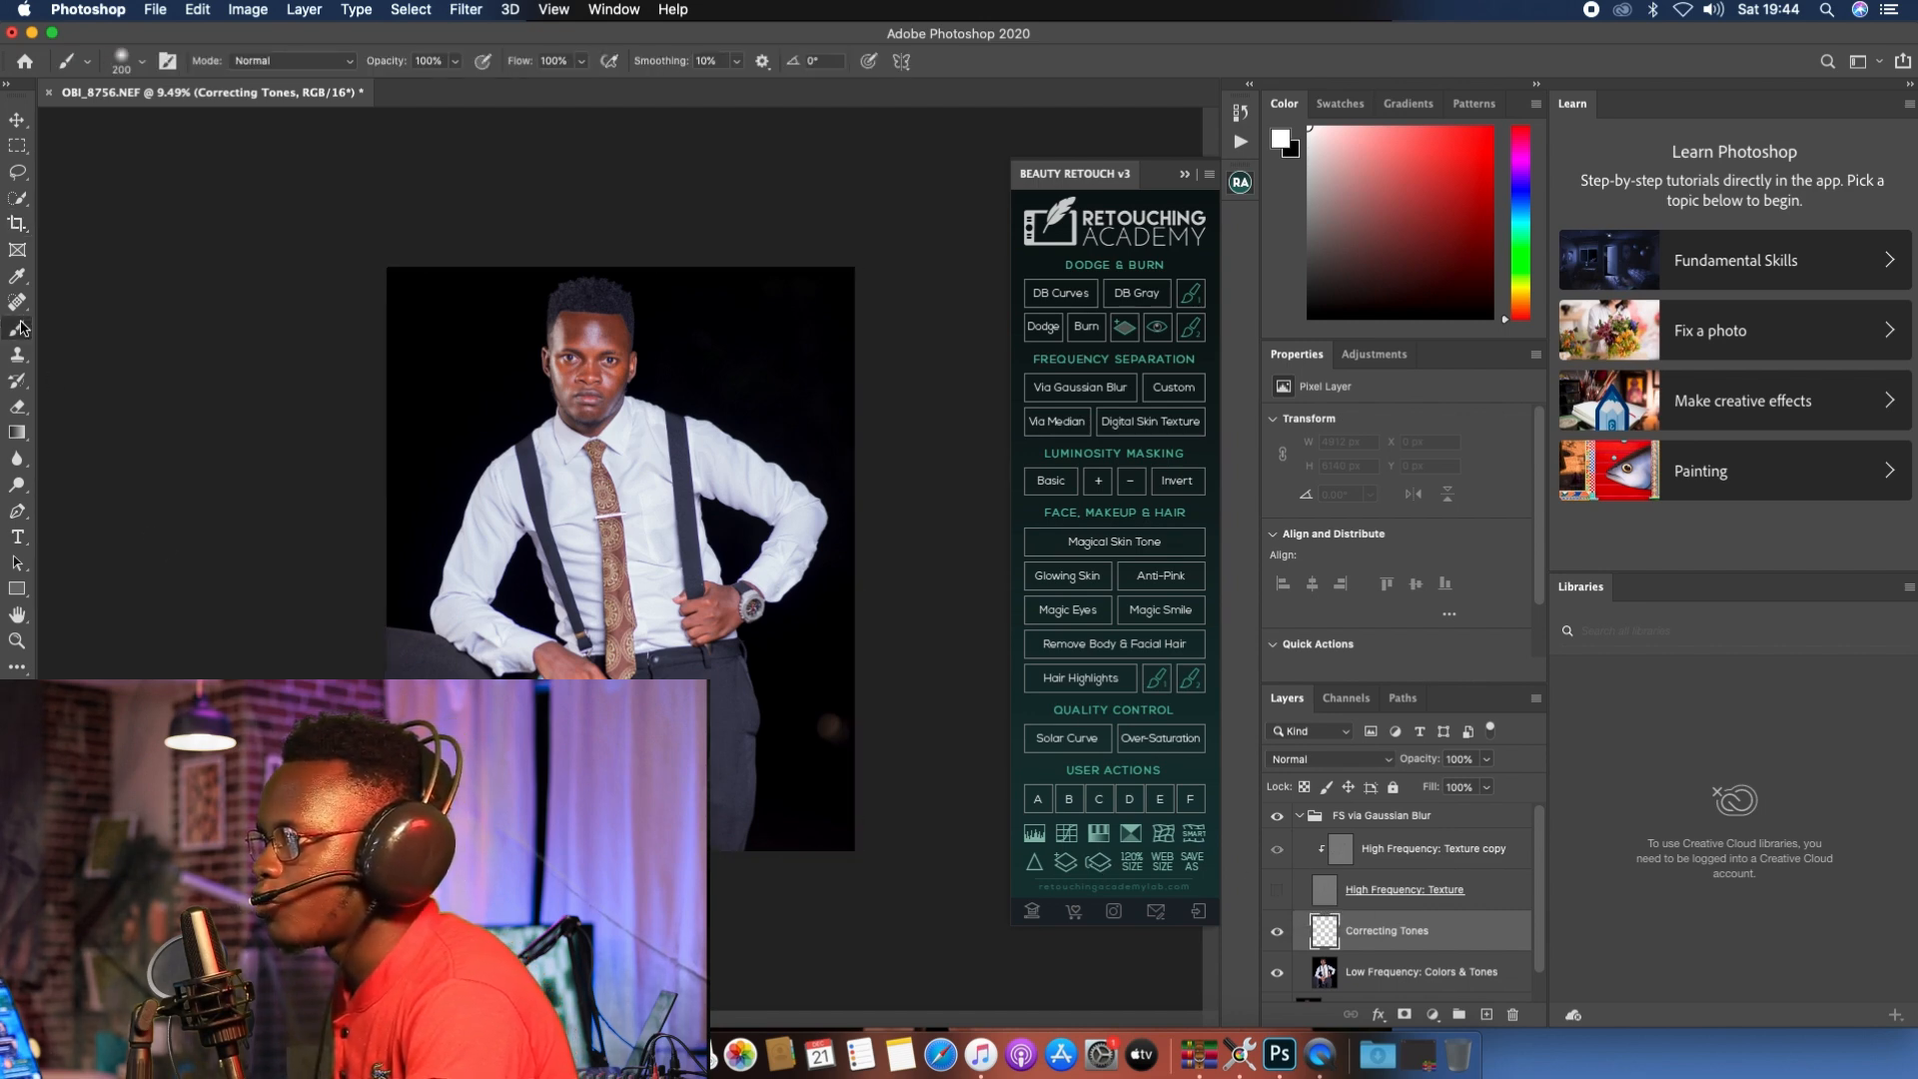
click(18, 328)
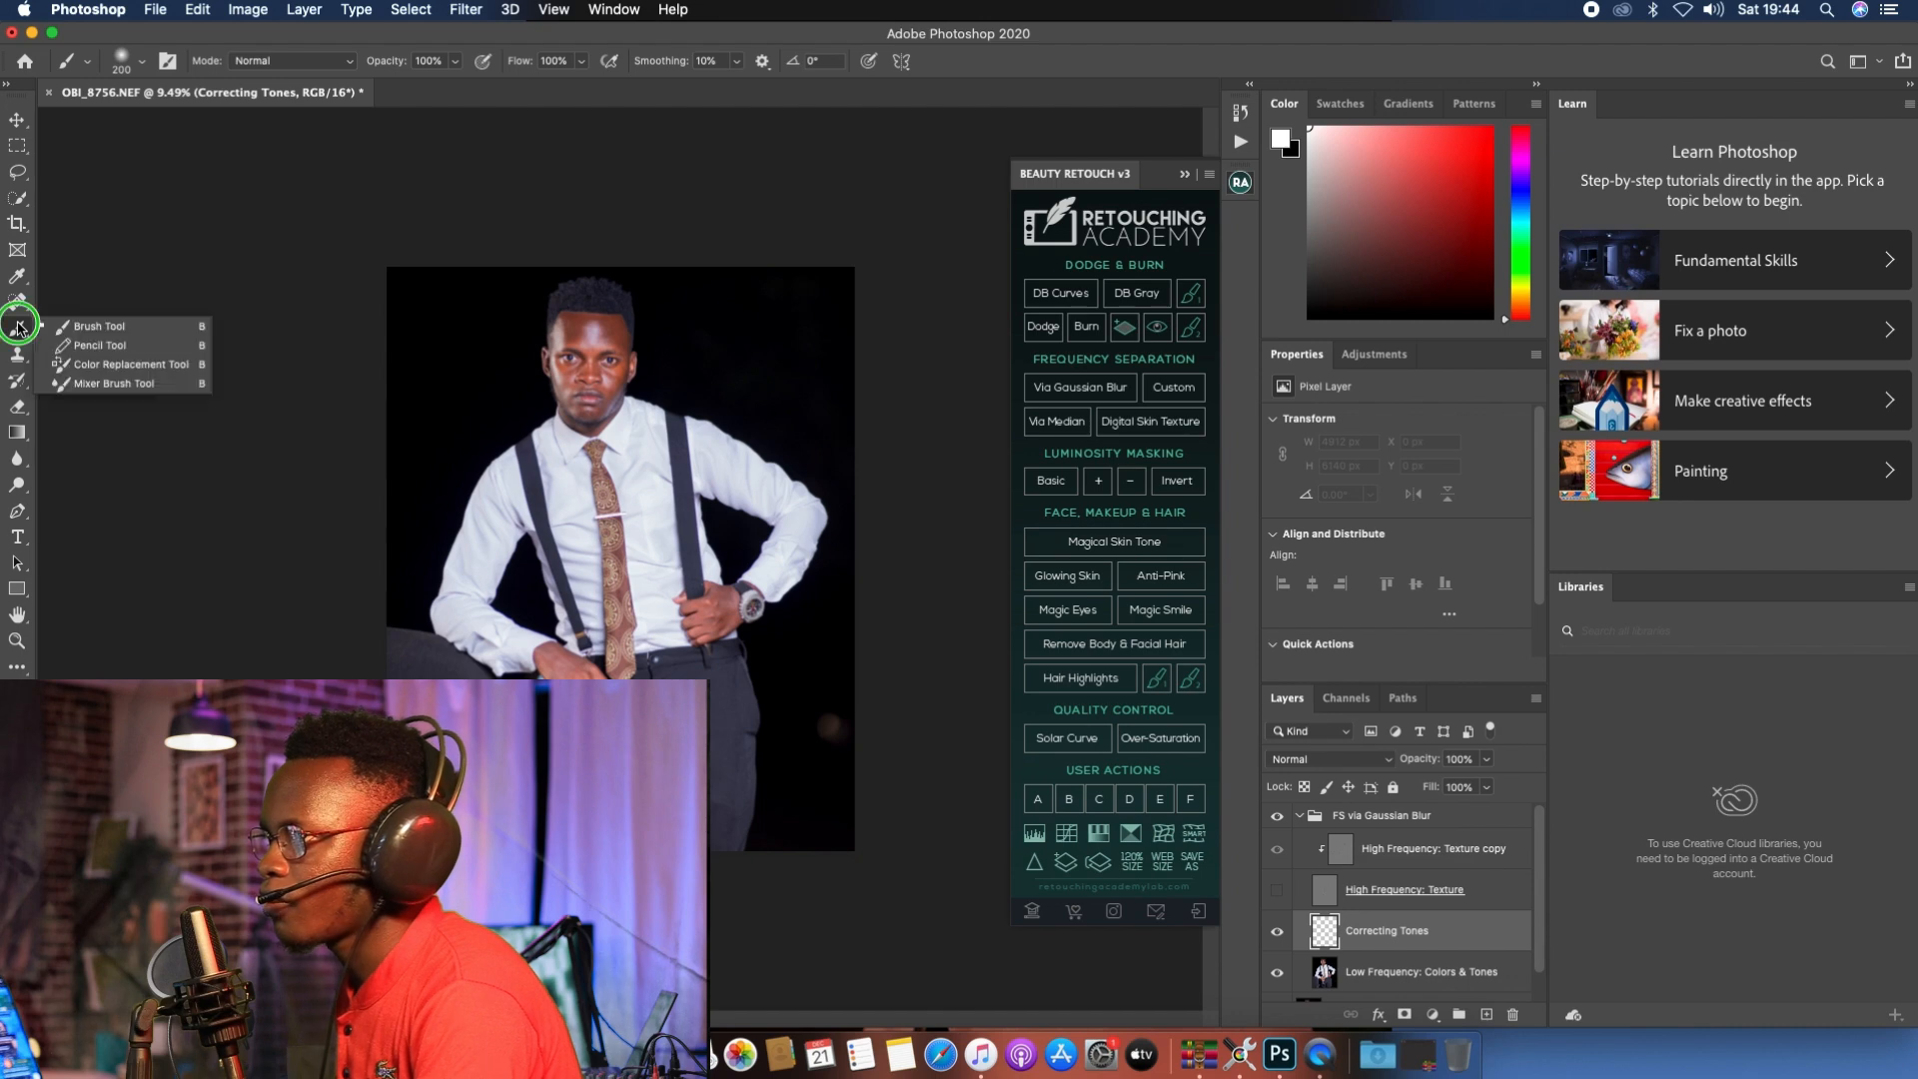
click(99, 381)
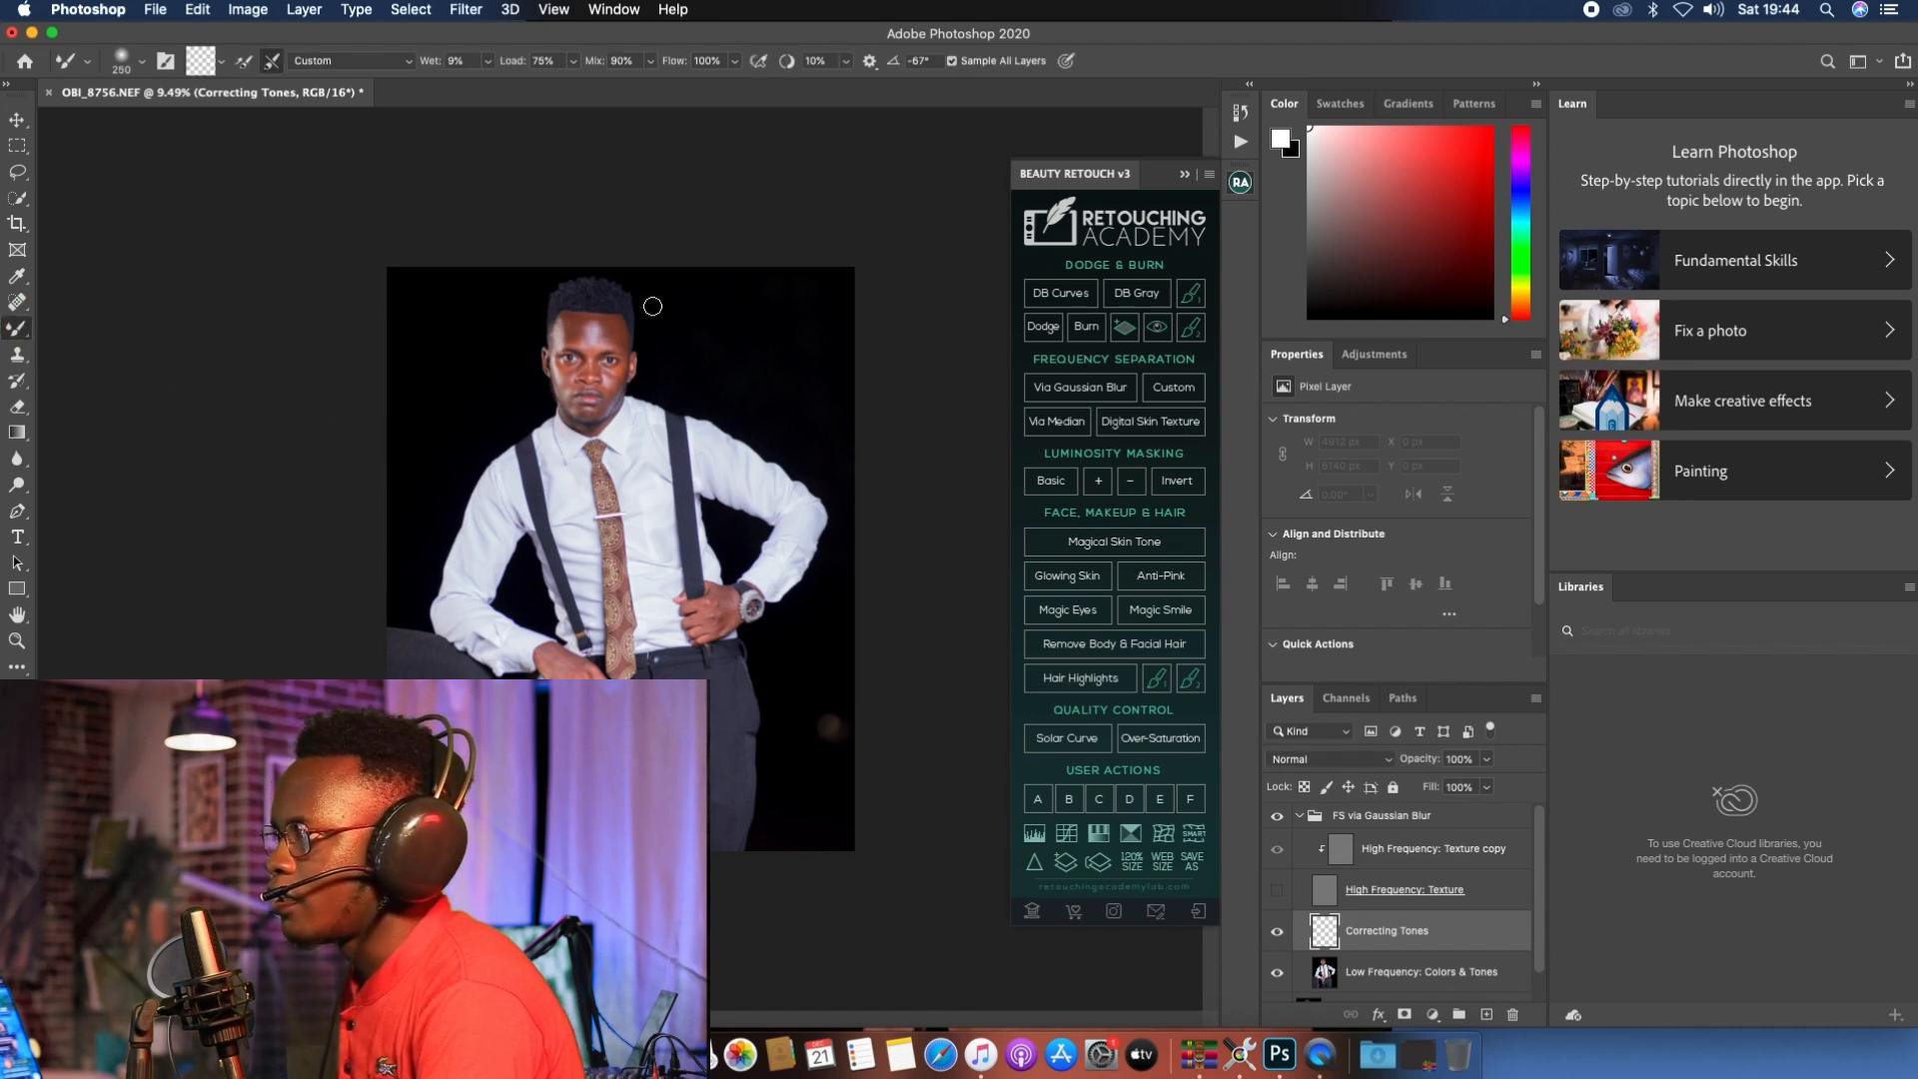
Step: Blend the highlights and uneven tones across the forehead and temple with the Mixer Brush, starting at a size of 100 px
scroll(516, 316, up, 5)
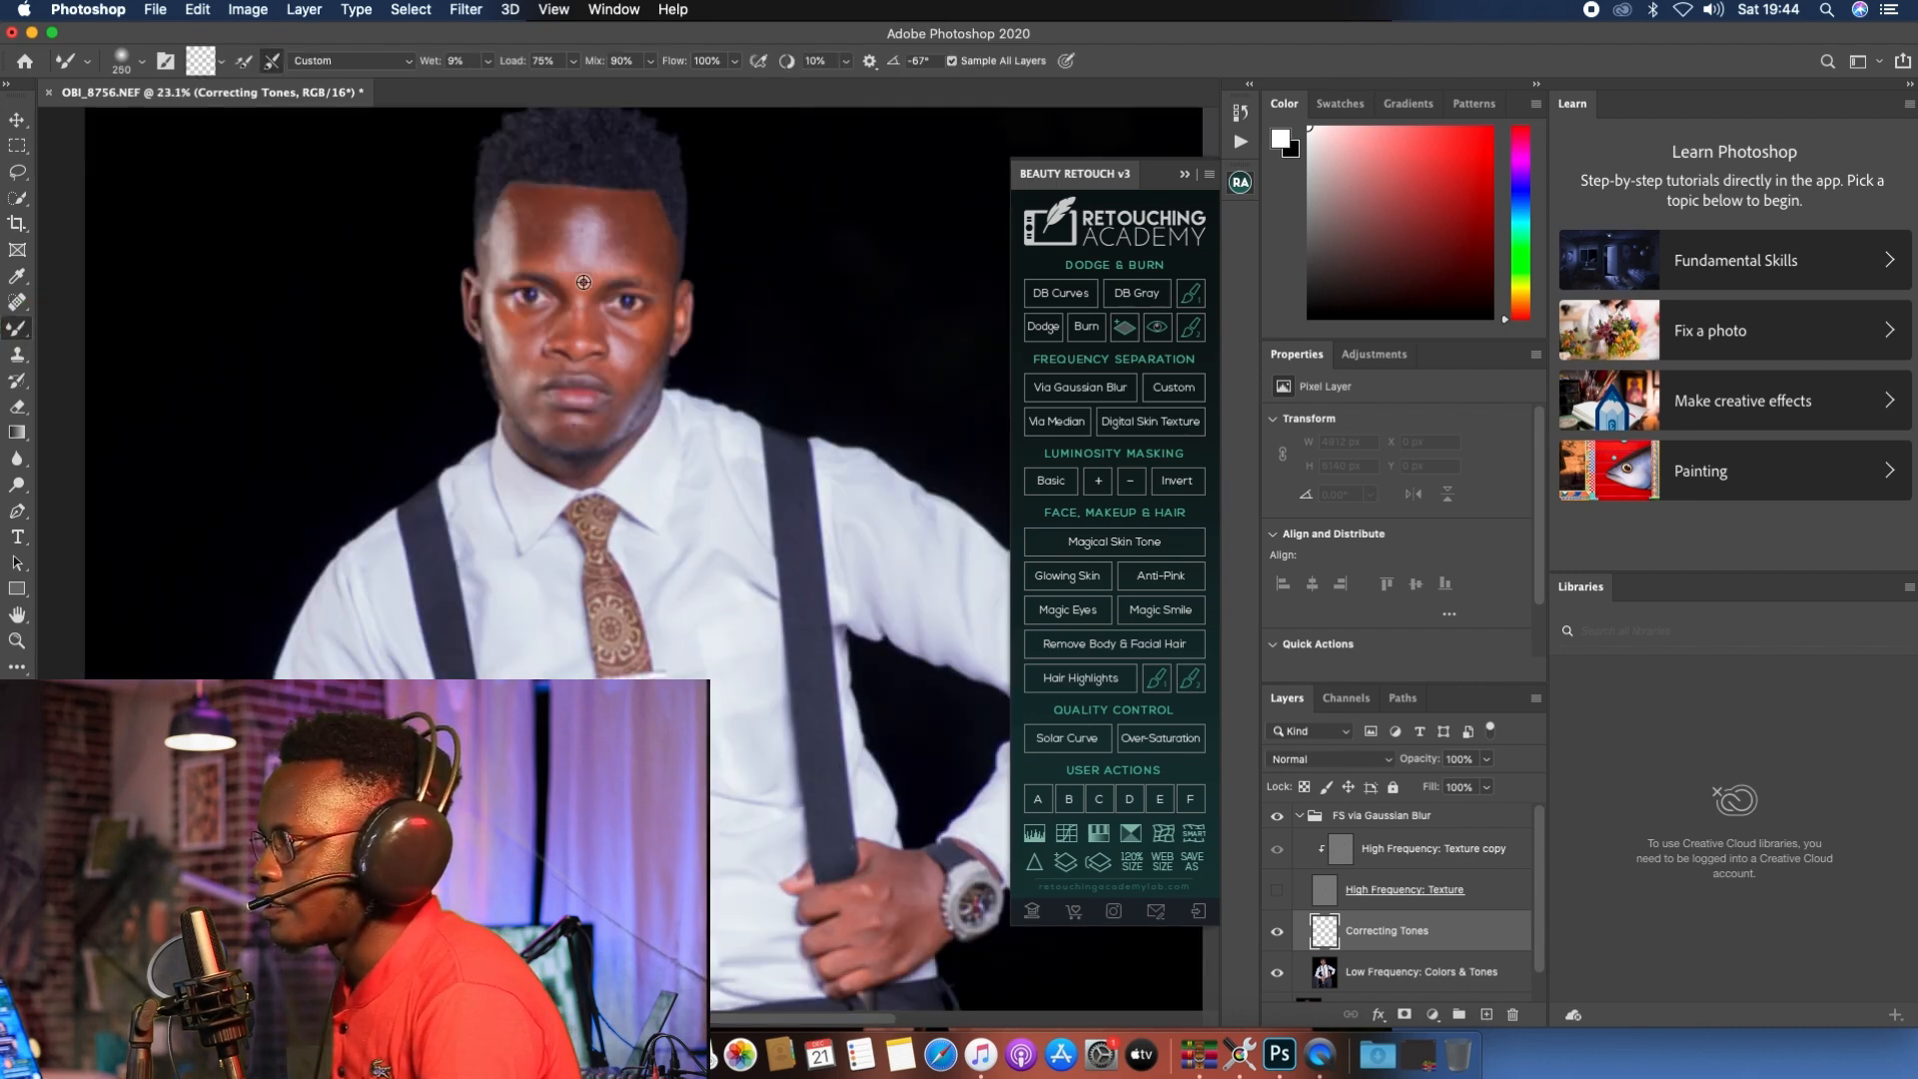
scroll(576, 262, down, 3)
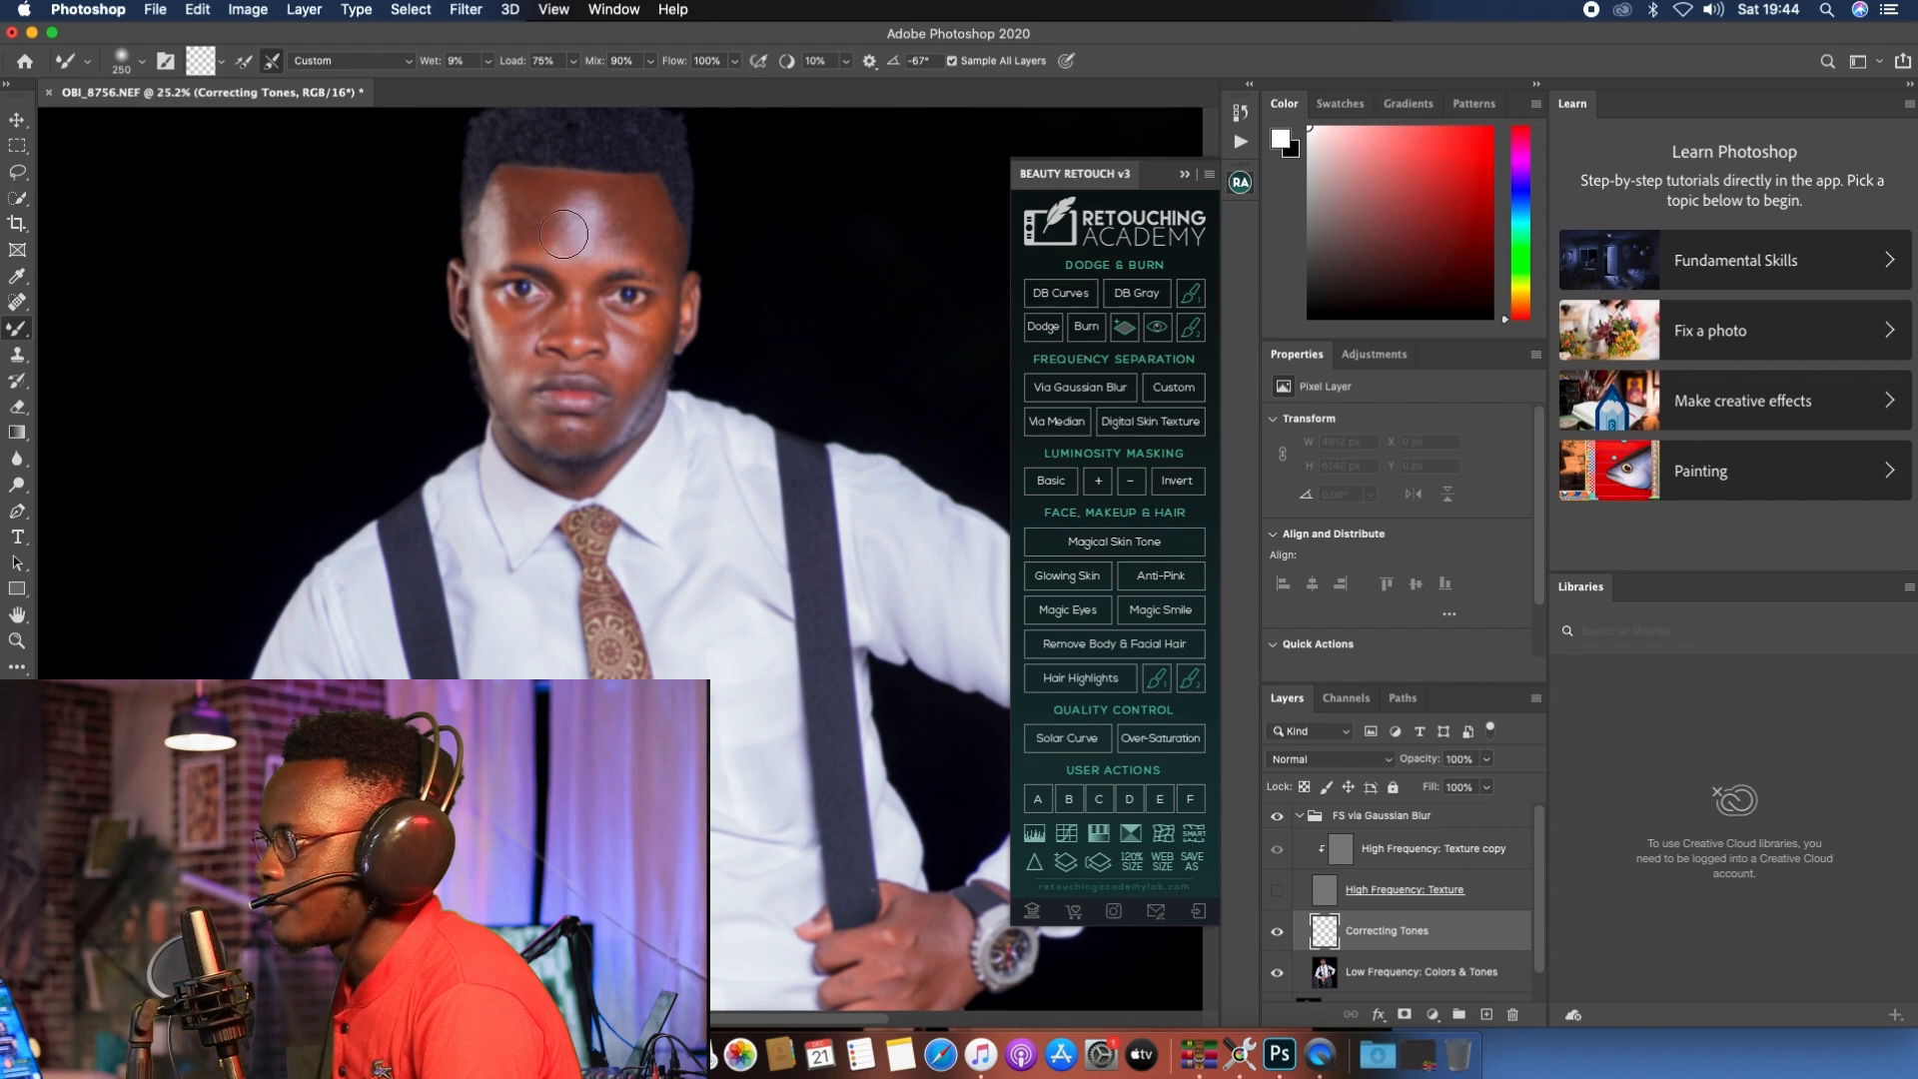
scroll(570, 294, down, 2)
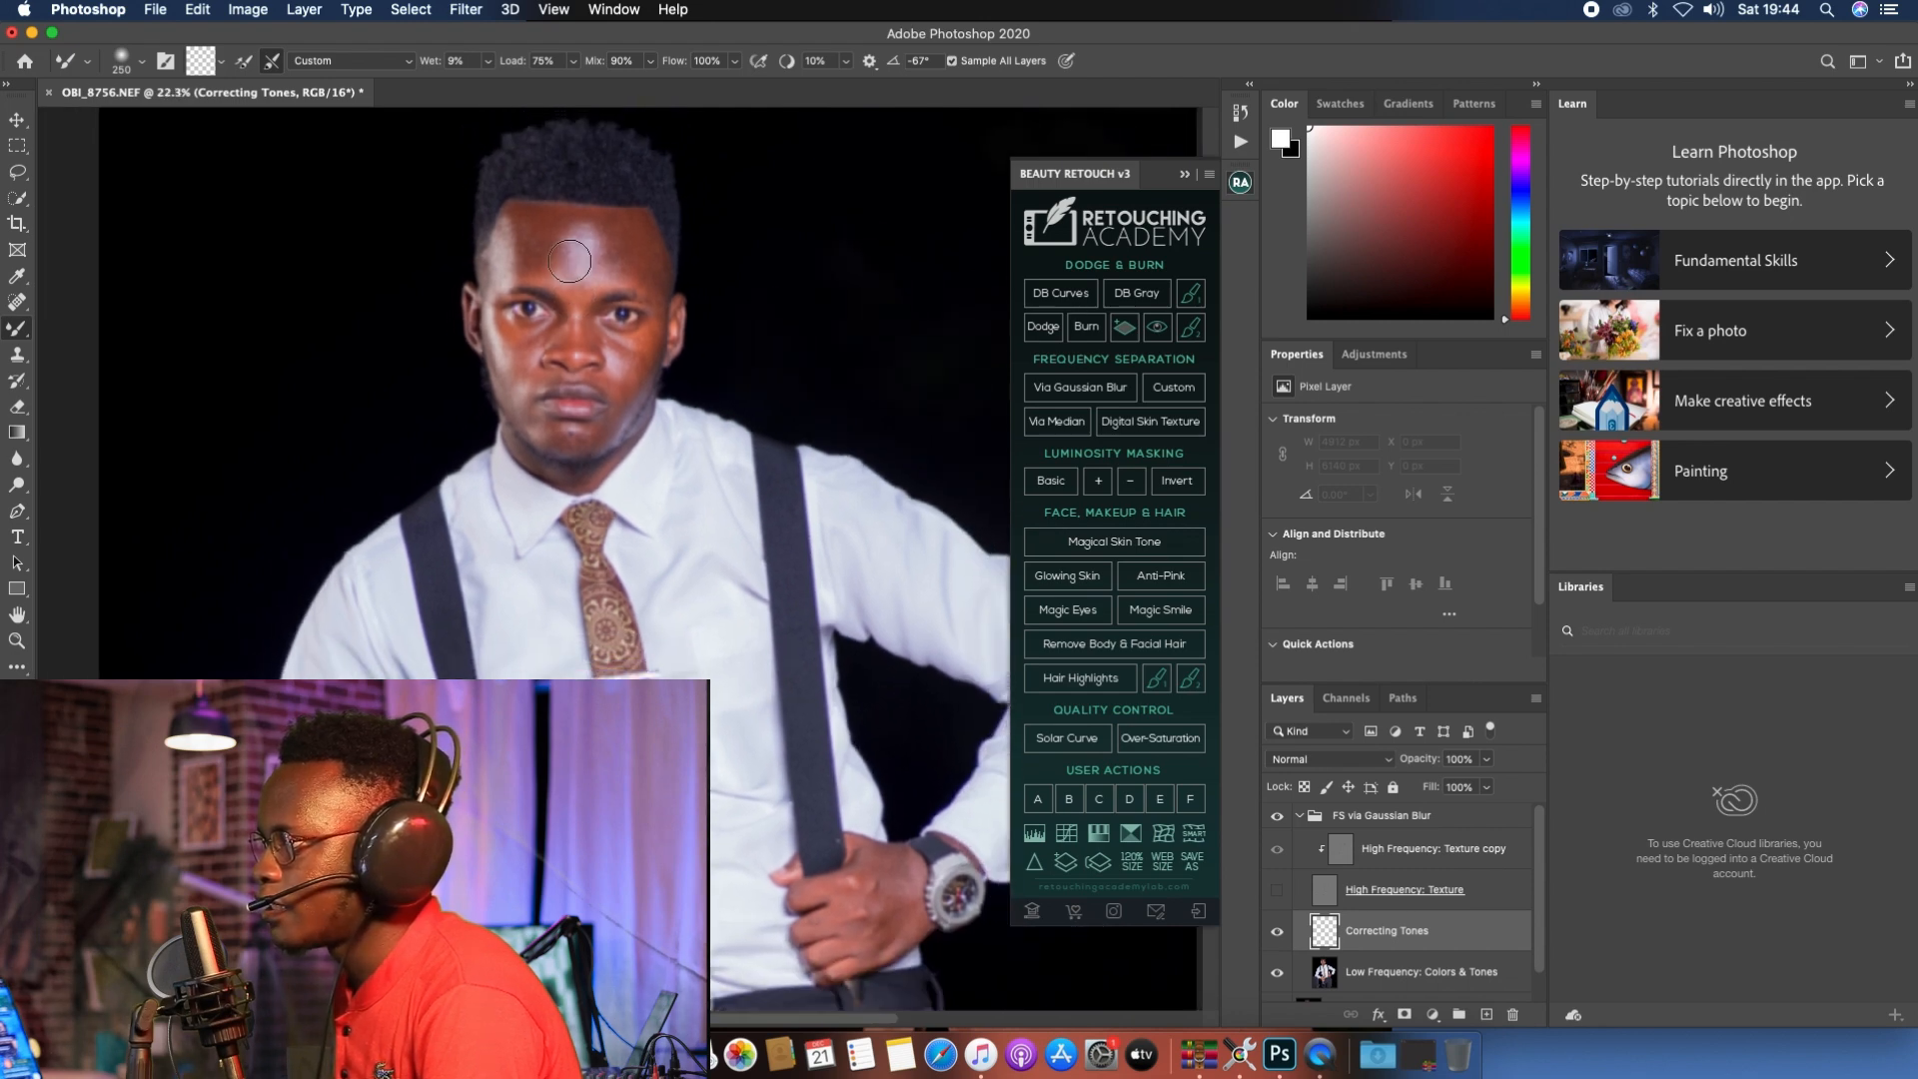
scroll(563, 317, up, 2)
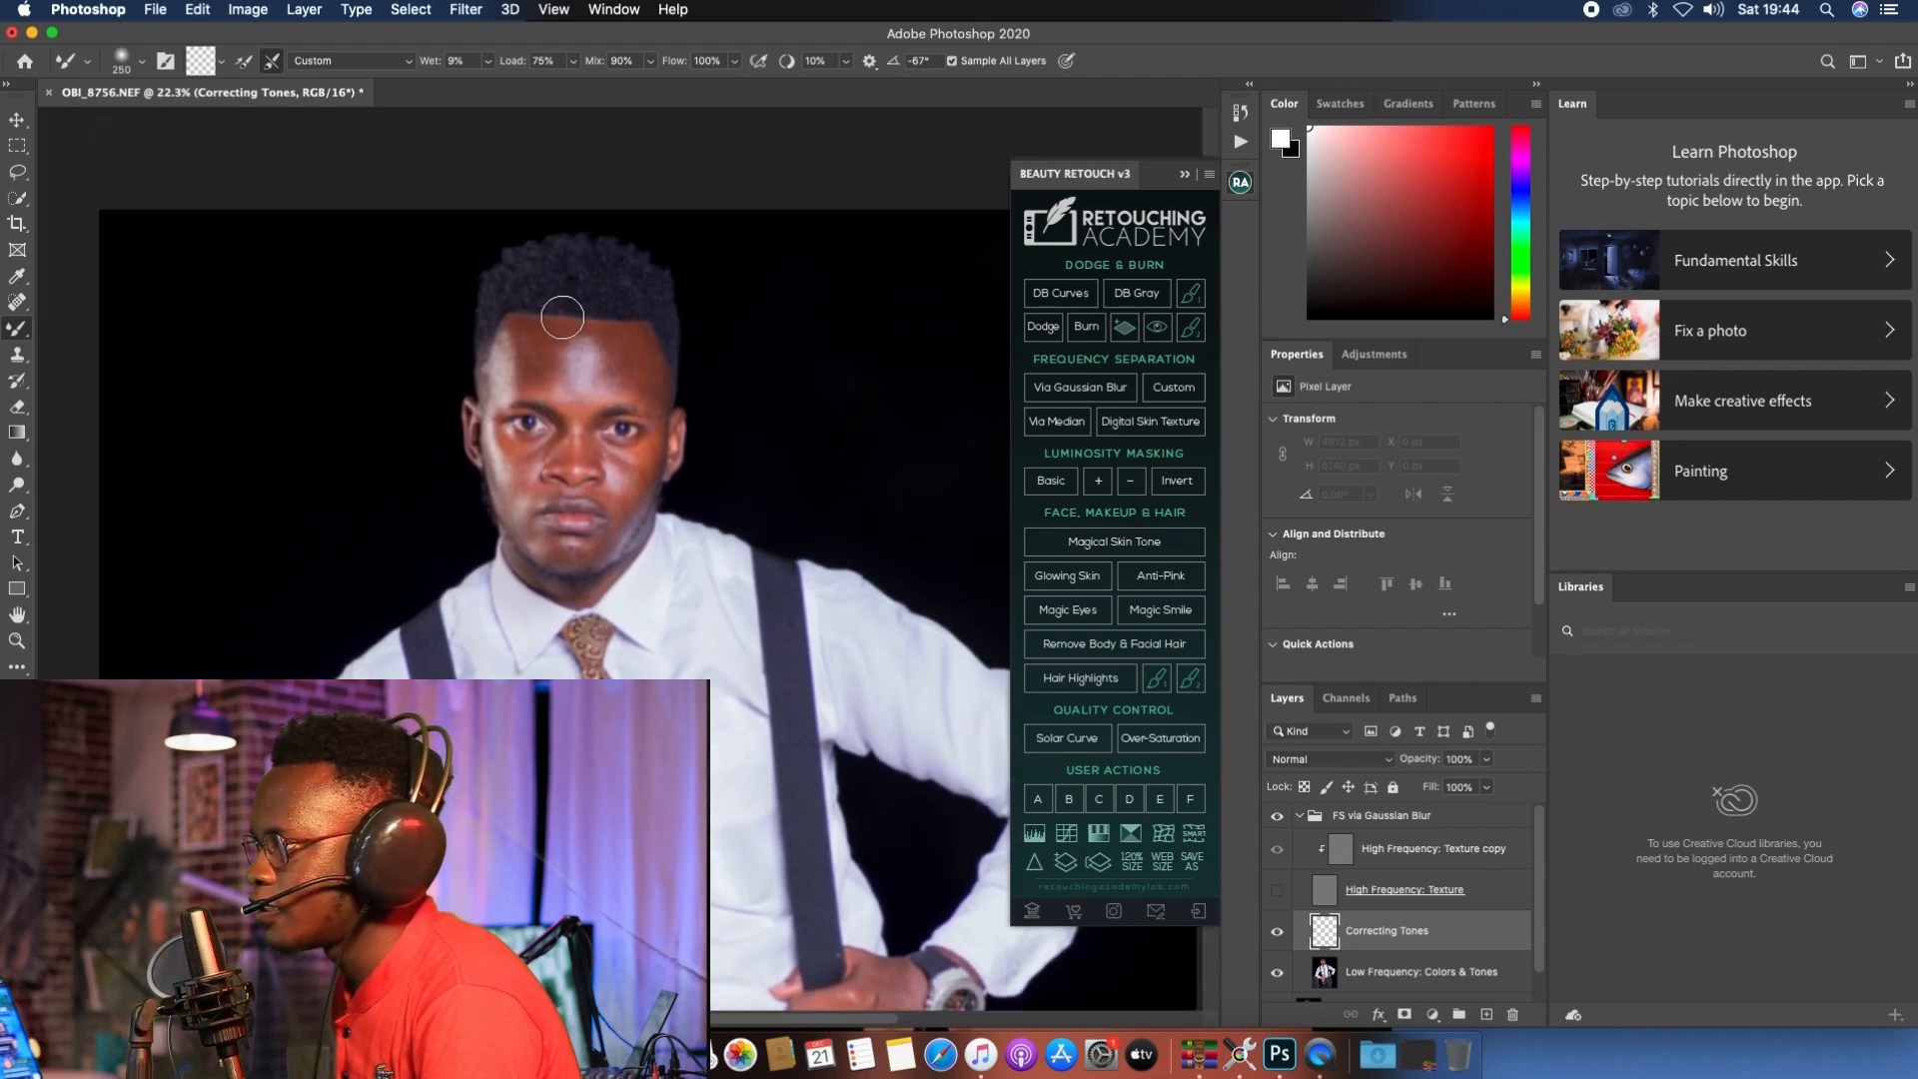
scroll(563, 371, down, 4)
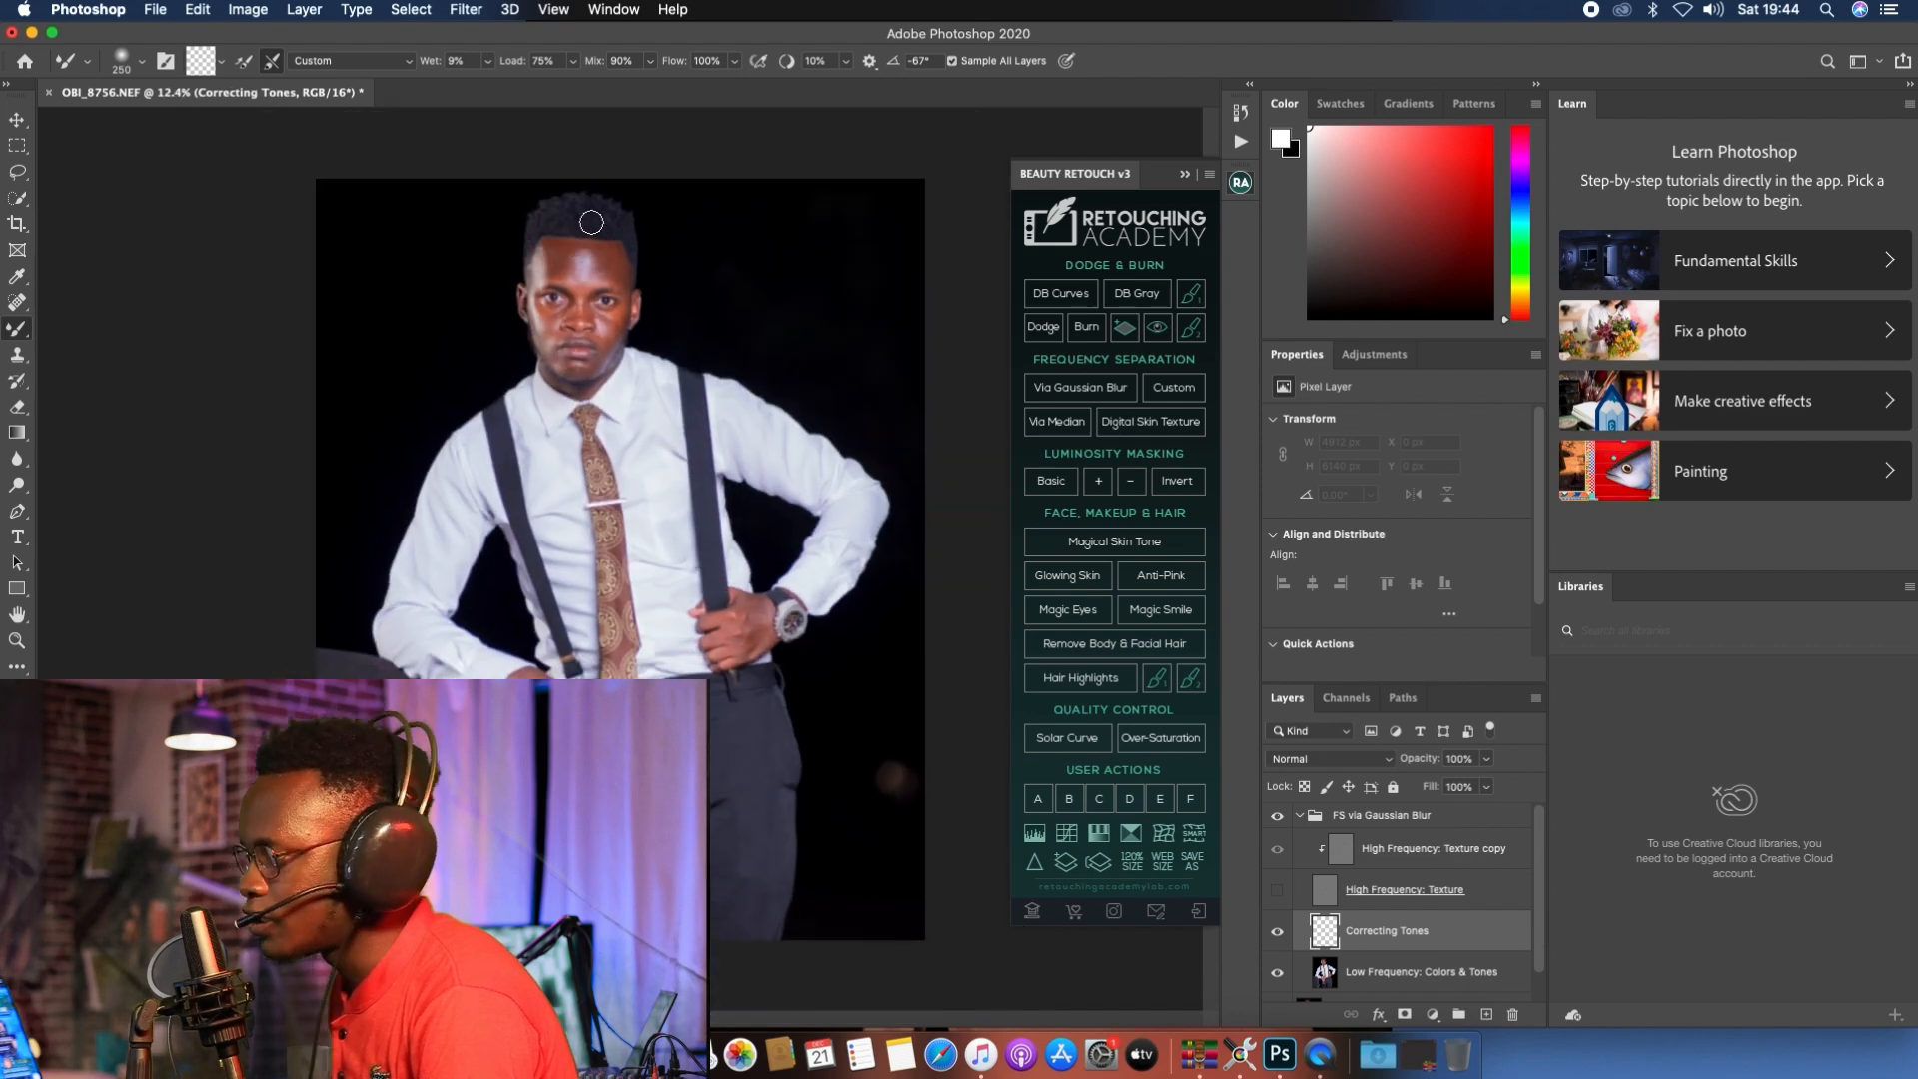
scroll(591, 221, up, 2)
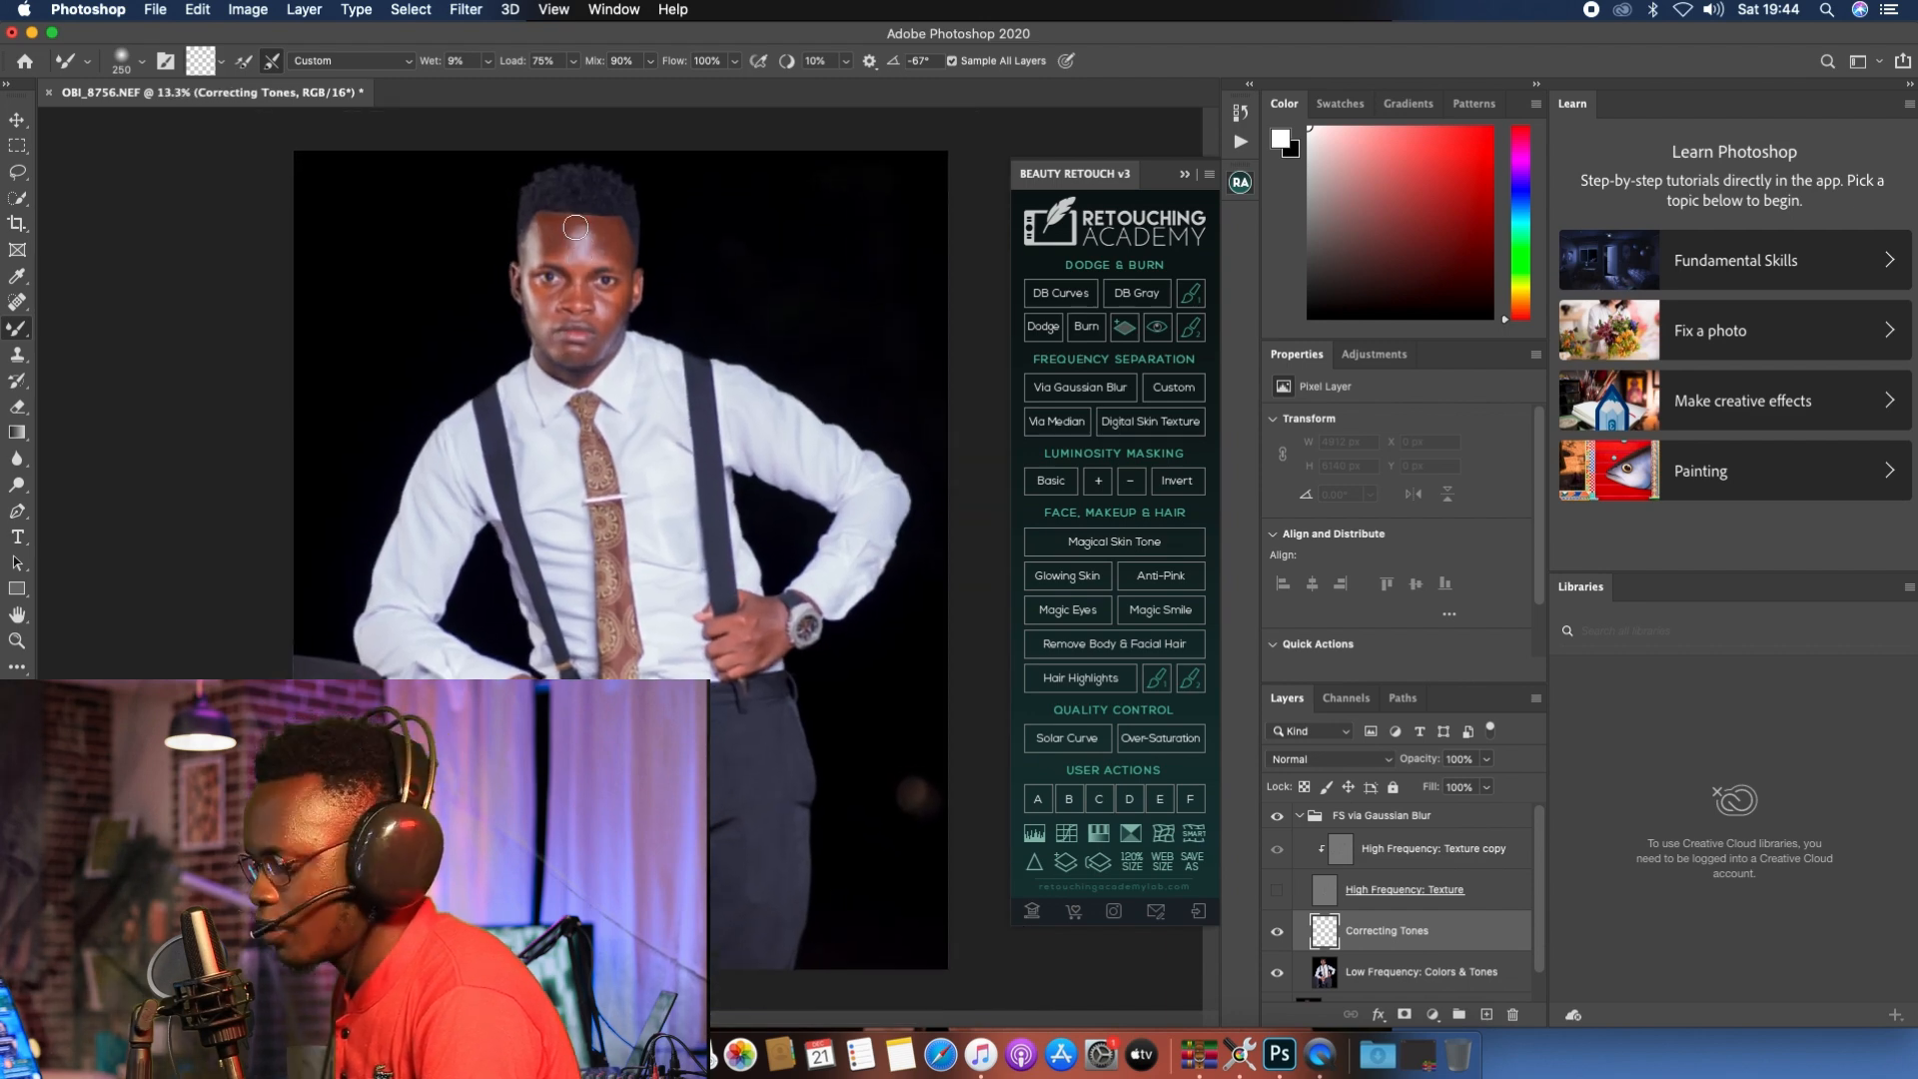
scroll(575, 218, up, 4)
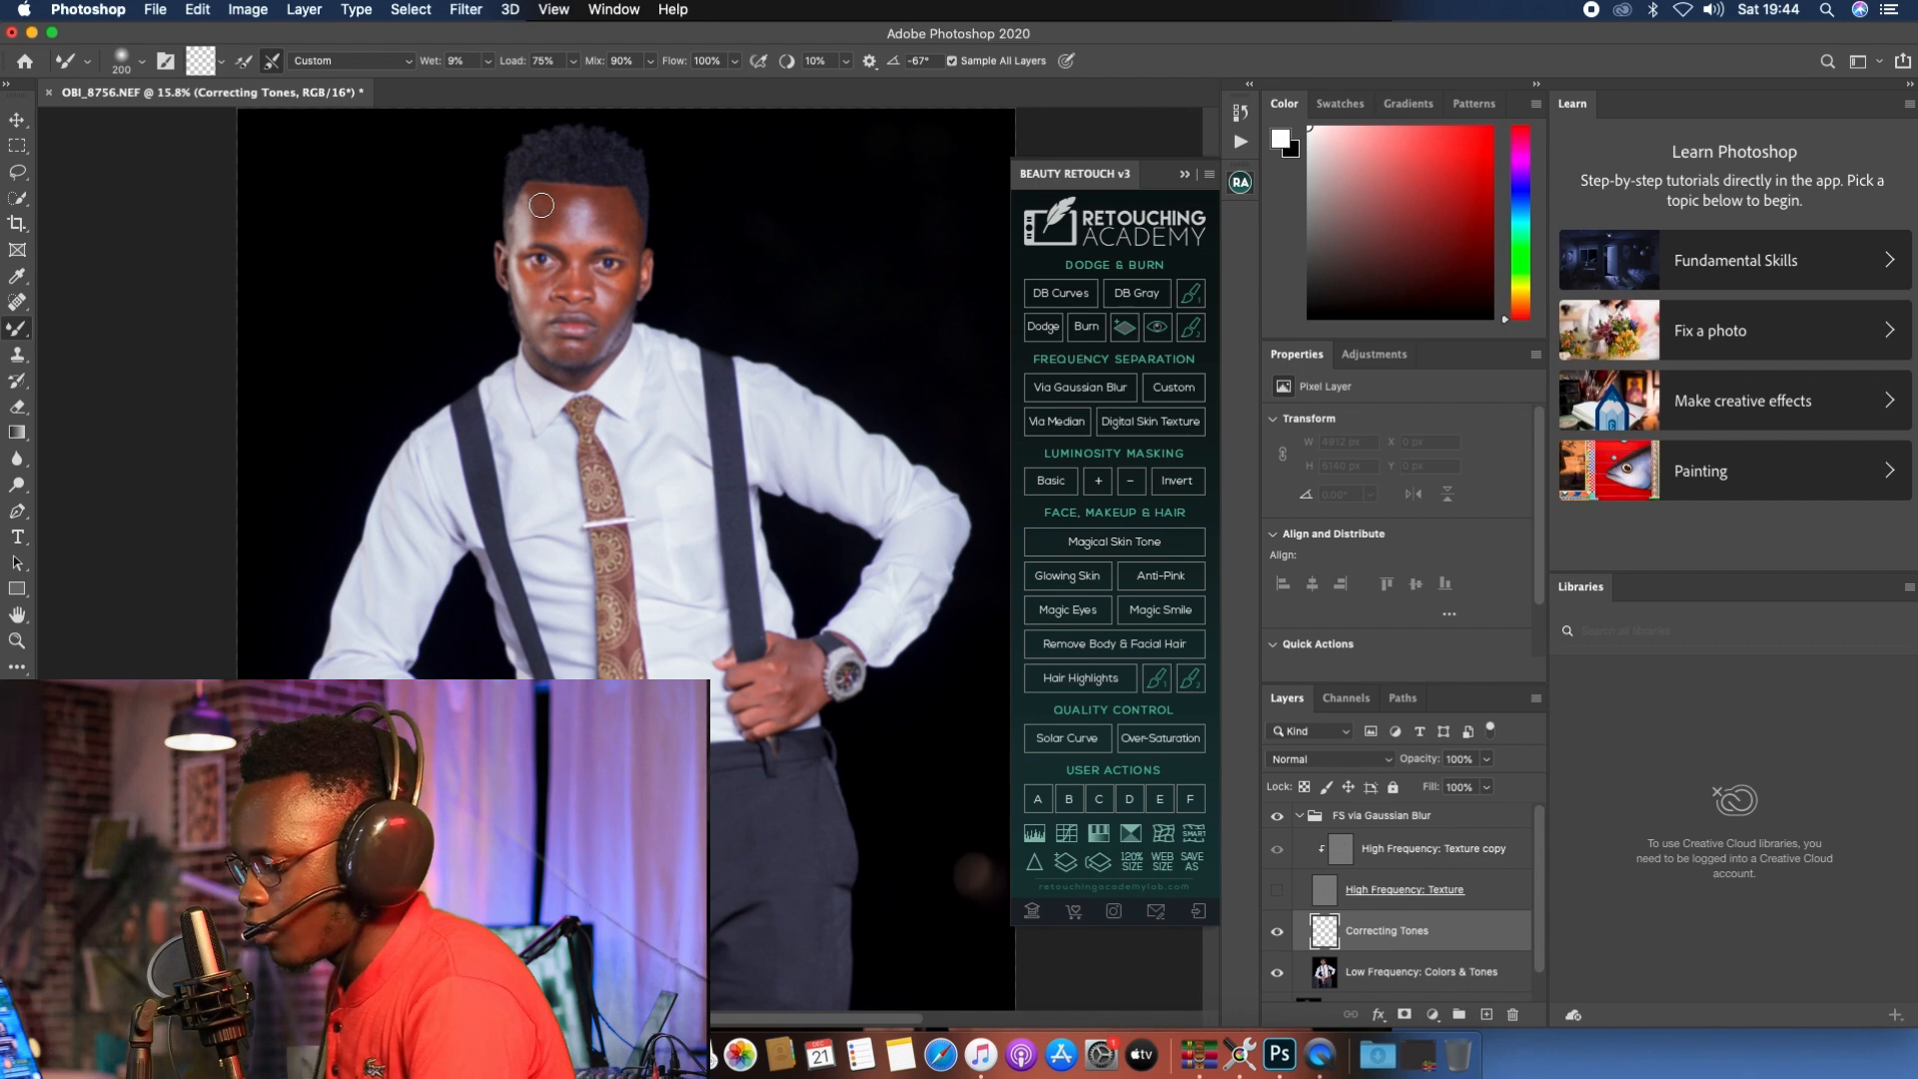
scroll(541, 205, up, 6)
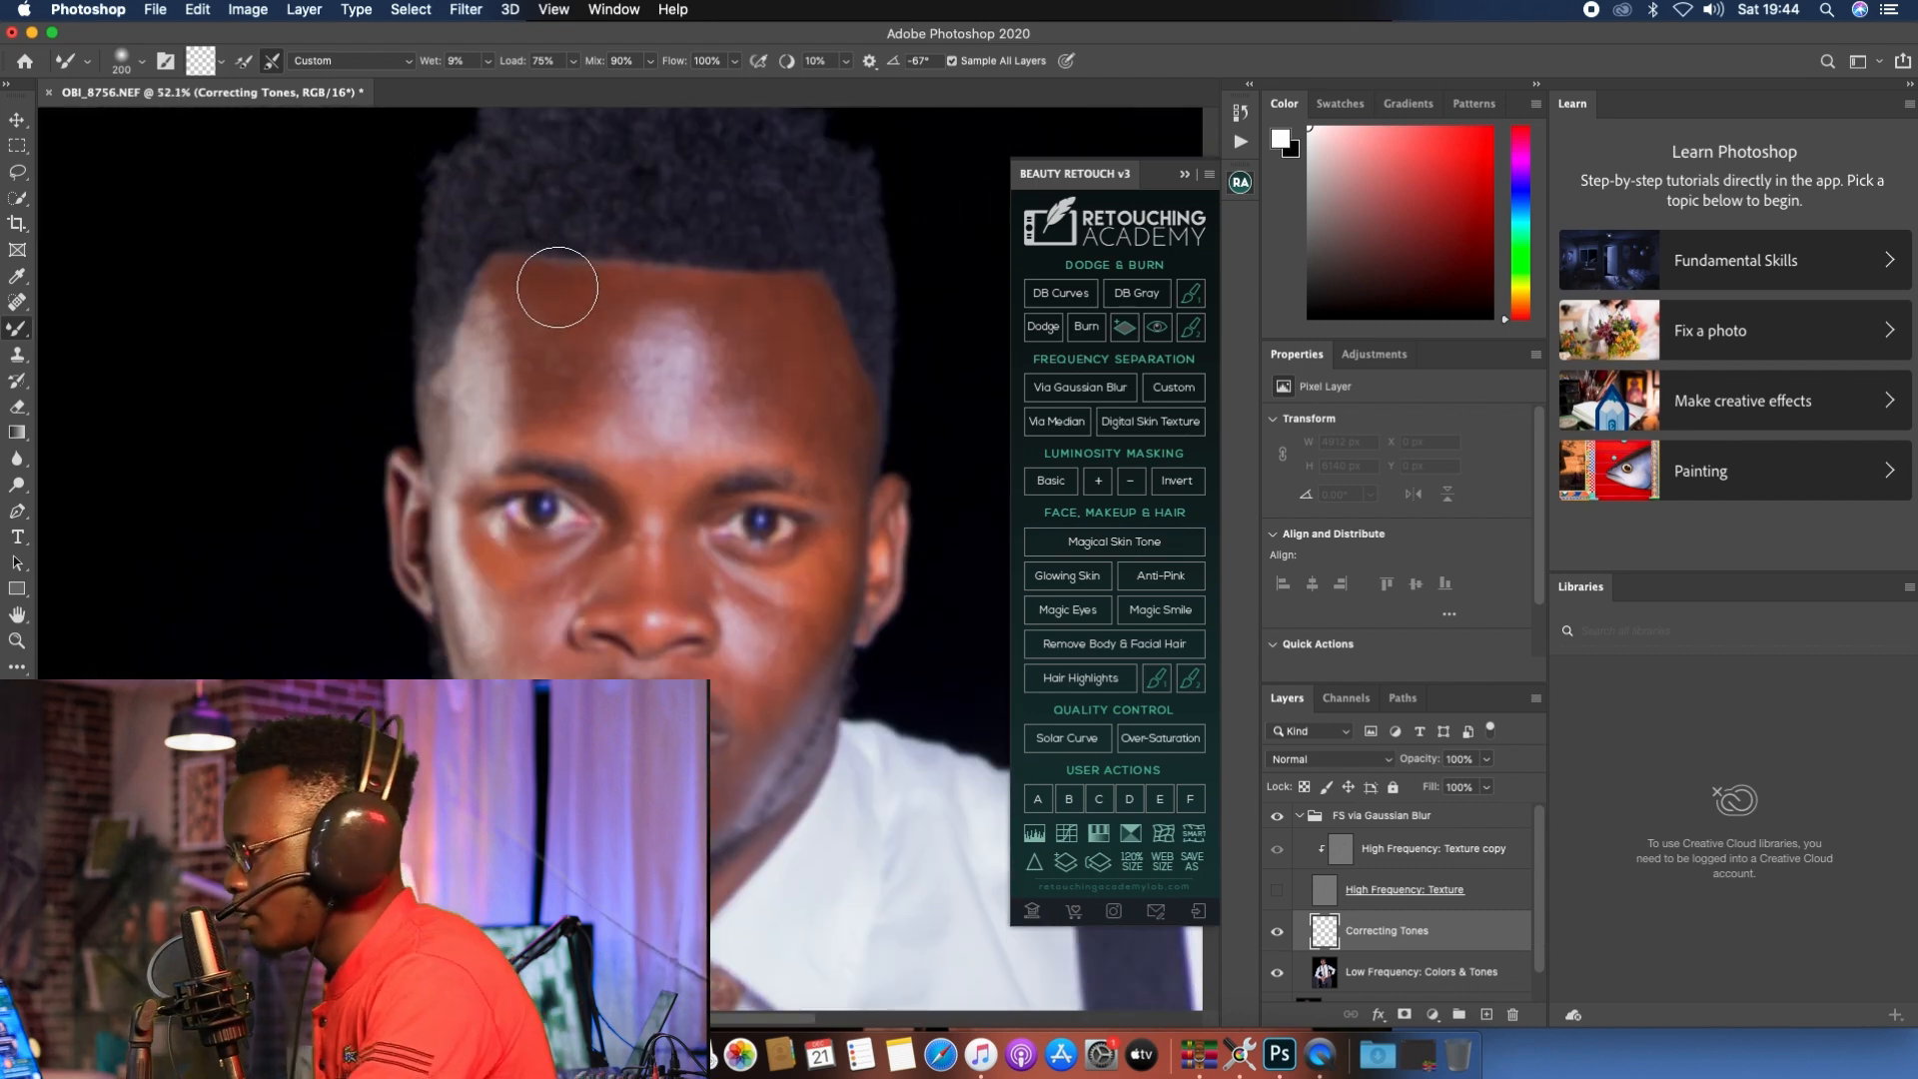
key(bracketleft)
key(bracketleft)
key(bracketleft)
key(bracketleft)
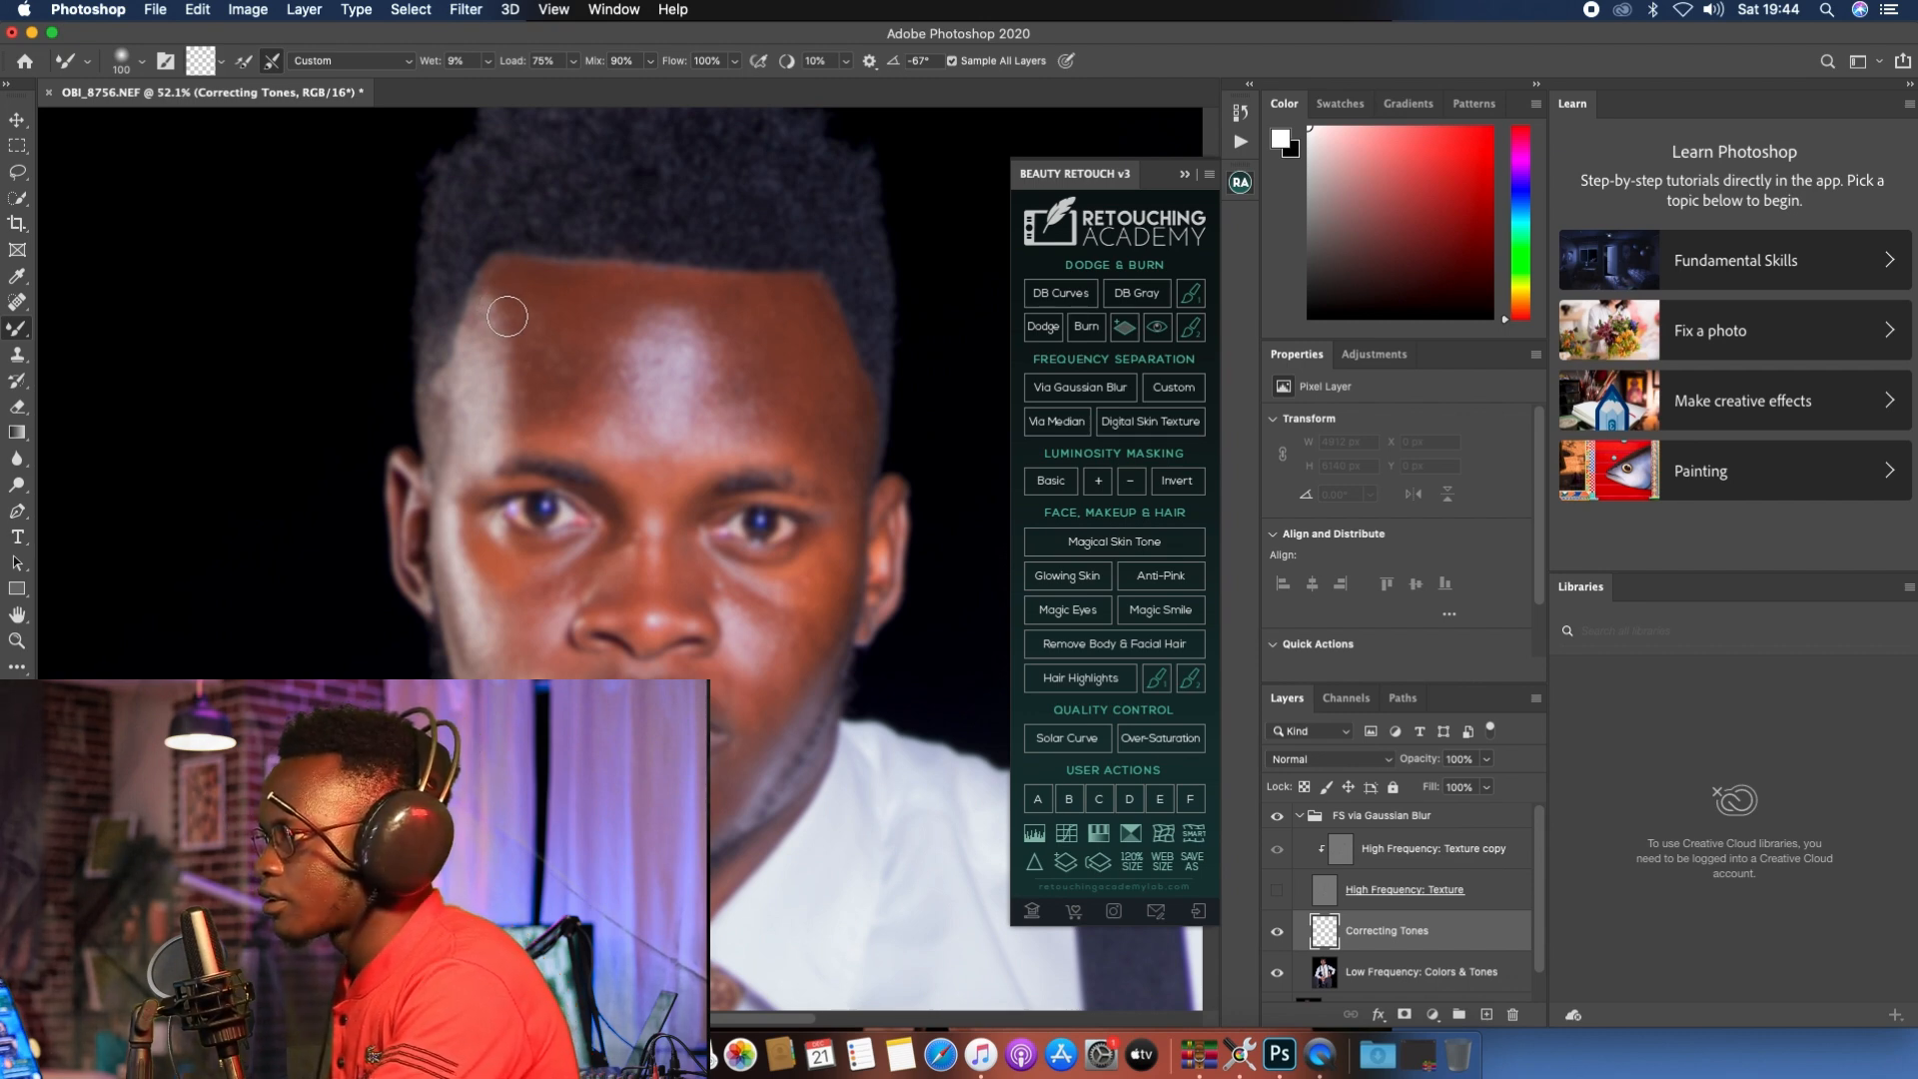
mouse_move(511, 308)
mouse_down()
mouse_move(475, 418)
mouse_move(528, 386)
mouse_move(501, 289)
mouse_move(547, 345)
mouse_move(486, 424)
mouse_move(572, 377)
mouse_move(570, 324)
mouse_move(532, 288)
mouse_move(567, 293)
mouse_move(598, 359)
mouse_move(522, 417)
mouse_move(581, 415)
mouse_move(630, 339)
mouse_move(597, 297)
mouse_move(658, 319)
mouse_move(636, 372)
mouse_move(610, 390)
mouse_move(633, 347)
mouse_move(568, 387)
mouse_move(606, 399)
mouse_move(667, 362)
mouse_move(650, 324)
mouse_move(706, 348)
mouse_move(682, 391)
mouse_move(699, 391)
mouse_move(619, 416)
mouse_move(682, 420)
mouse_move(717, 364)
mouse_move(665, 316)
mouse_move(710, 331)
mouse_move(714, 365)
mouse_move(667, 413)
mouse_move(609, 422)
mouse_move(630, 434)
mouse_move(724, 396)
mouse_move(700, 334)
mouse_move(752, 333)
mouse_move(736, 321)
mouse_move(719, 359)
mouse_move(749, 325)
mouse_move(775, 345)
mouse_move(706, 415)
mouse_move(762, 416)
mouse_move(796, 300)
mouse_move(813, 403)
mouse_move(835, 411)
mouse_move(769, 440)
mouse_move(831, 409)
mouse_move(843, 459)
mouse_move(470, 427)
mouse_up()
key(bracketright)
key(bracketright)
key(bracketleft)
key(bracketleft)
key(bracketleft)
key(bracketleft)
key(bracketleft)
key(bracketright)
key(bracketright)
key(bracketleft)
key(bracketleft)
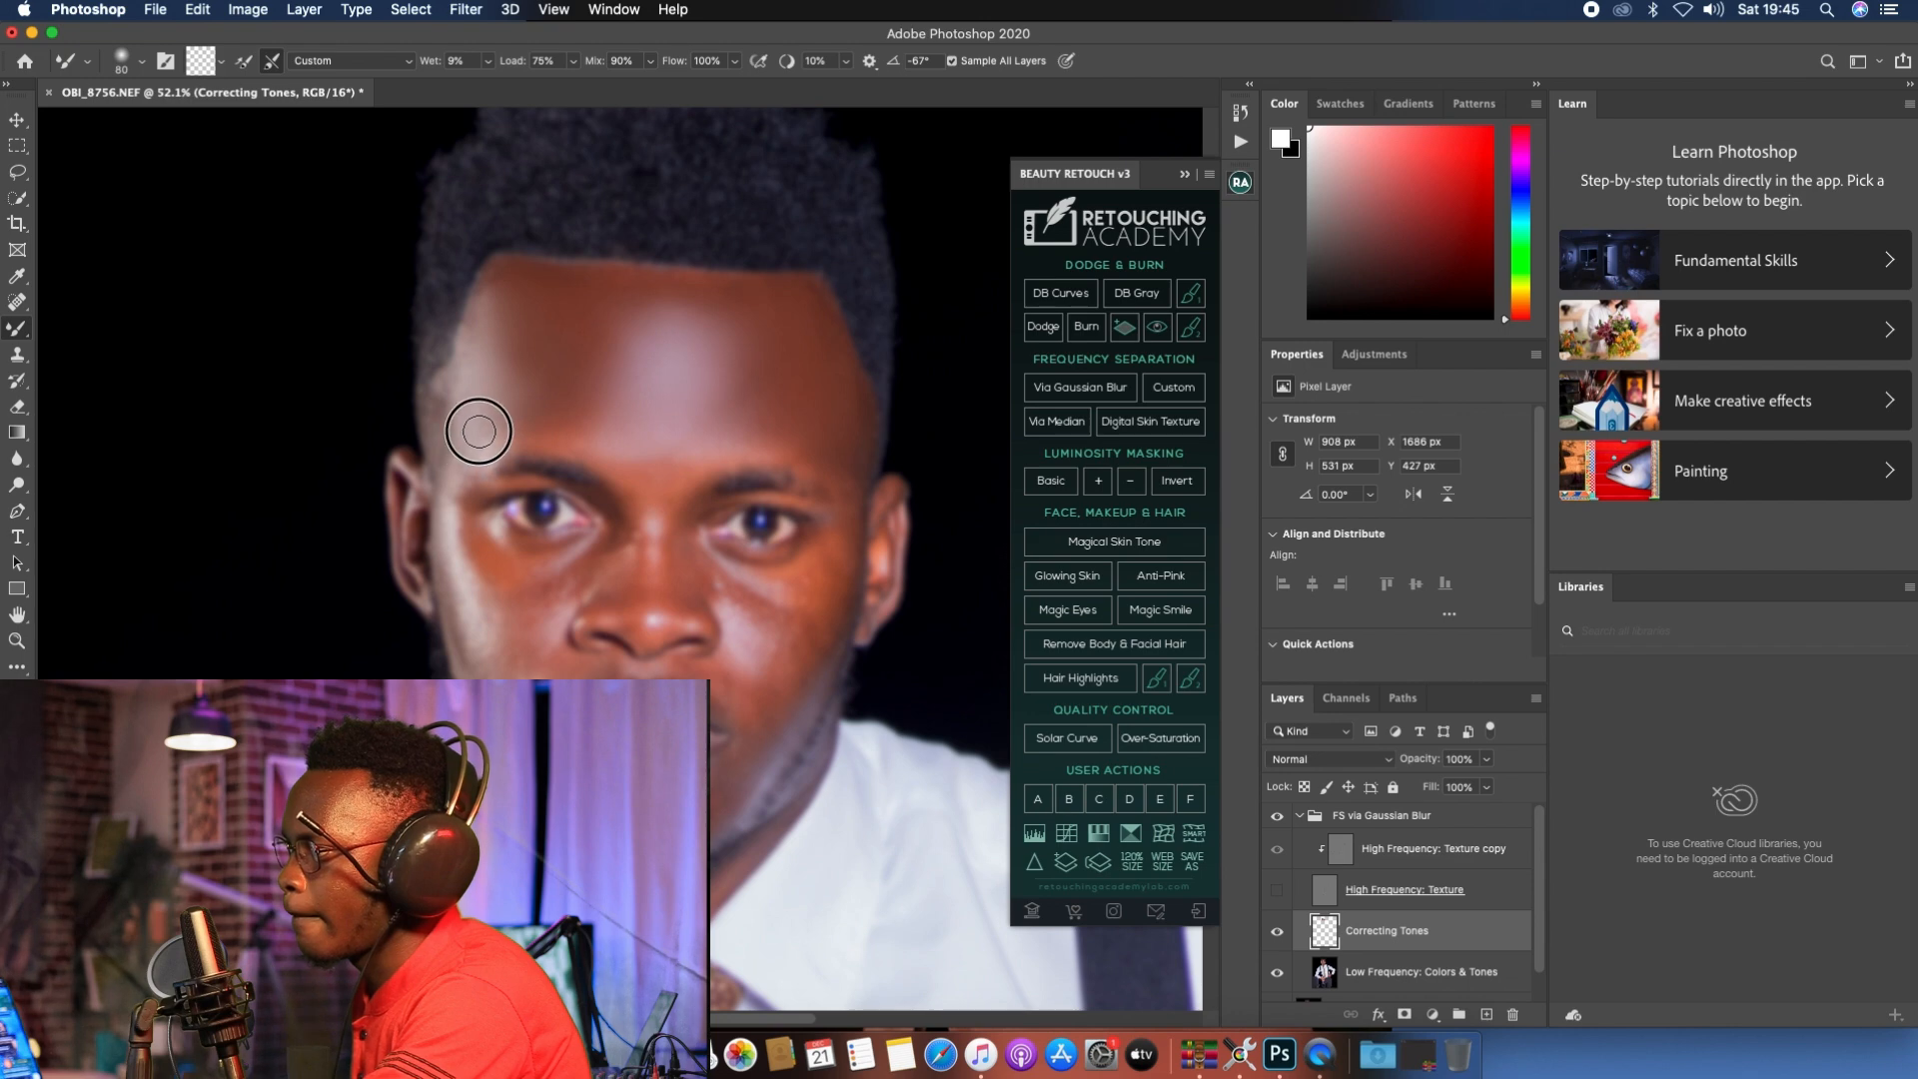
Step: Smooth the tones of the brightly lit cheek, from beside the eye down along the edge of the face
mouse_move(467, 562)
mouse_down()
mouse_move(485, 673)
mouse_move(473, 601)
mouse_move(488, 662)
mouse_move(559, 584)
mouse_move(484, 568)
mouse_move(561, 579)
mouse_move(573, 561)
mouse_move(488, 564)
mouse_move(500, 630)
mouse_move(550, 590)
mouse_move(527, 654)
mouse_move(502, 661)
mouse_move(540, 661)
mouse_move(489, 687)
mouse_up()
key(bracketleft)
key(bracketright)
key(bracketright)
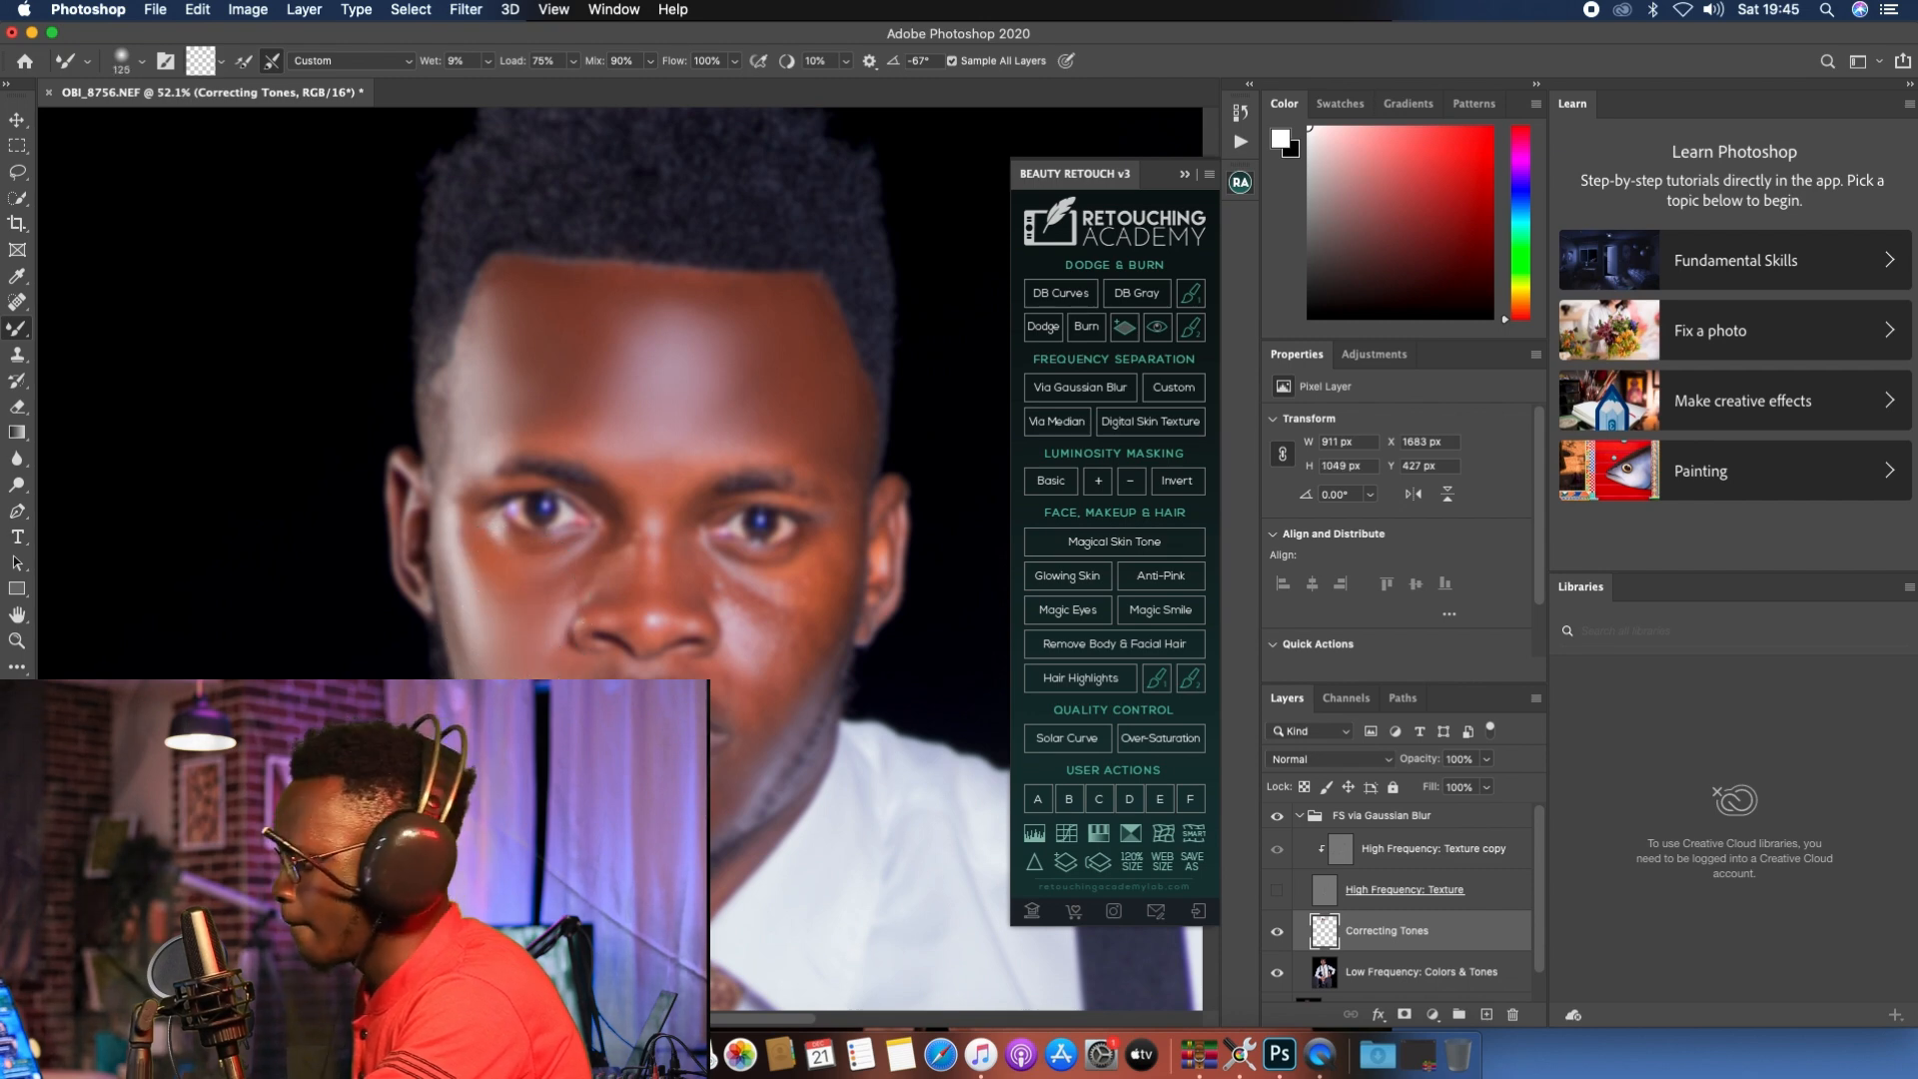
Step: Smooth the opposite, darker cheek down towards the jaw, starting with a 90 px Mixer Brush
key(bracketleft)
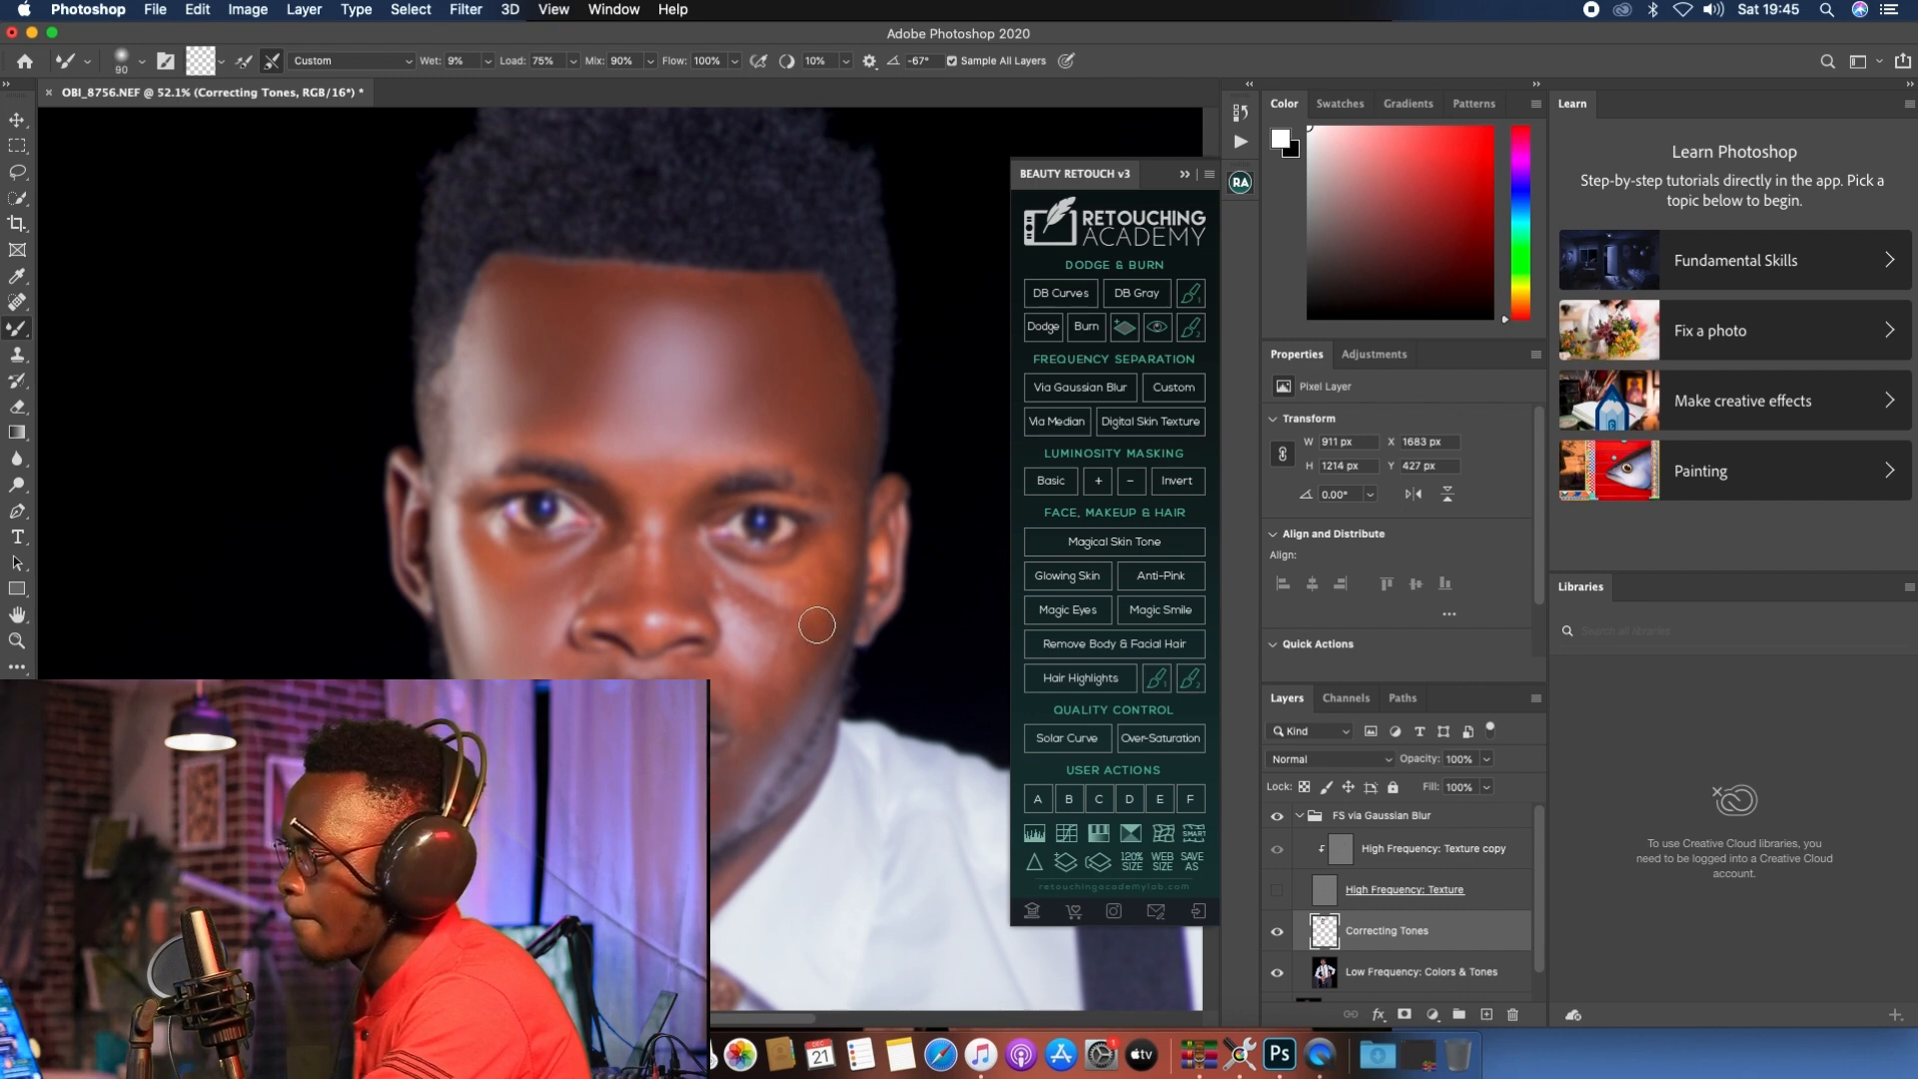
mouse_move(830, 572)
mouse_down()
mouse_move(807, 665)
mouse_move(749, 736)
mouse_move(749, 792)
mouse_move(719, 804)
mouse_up()
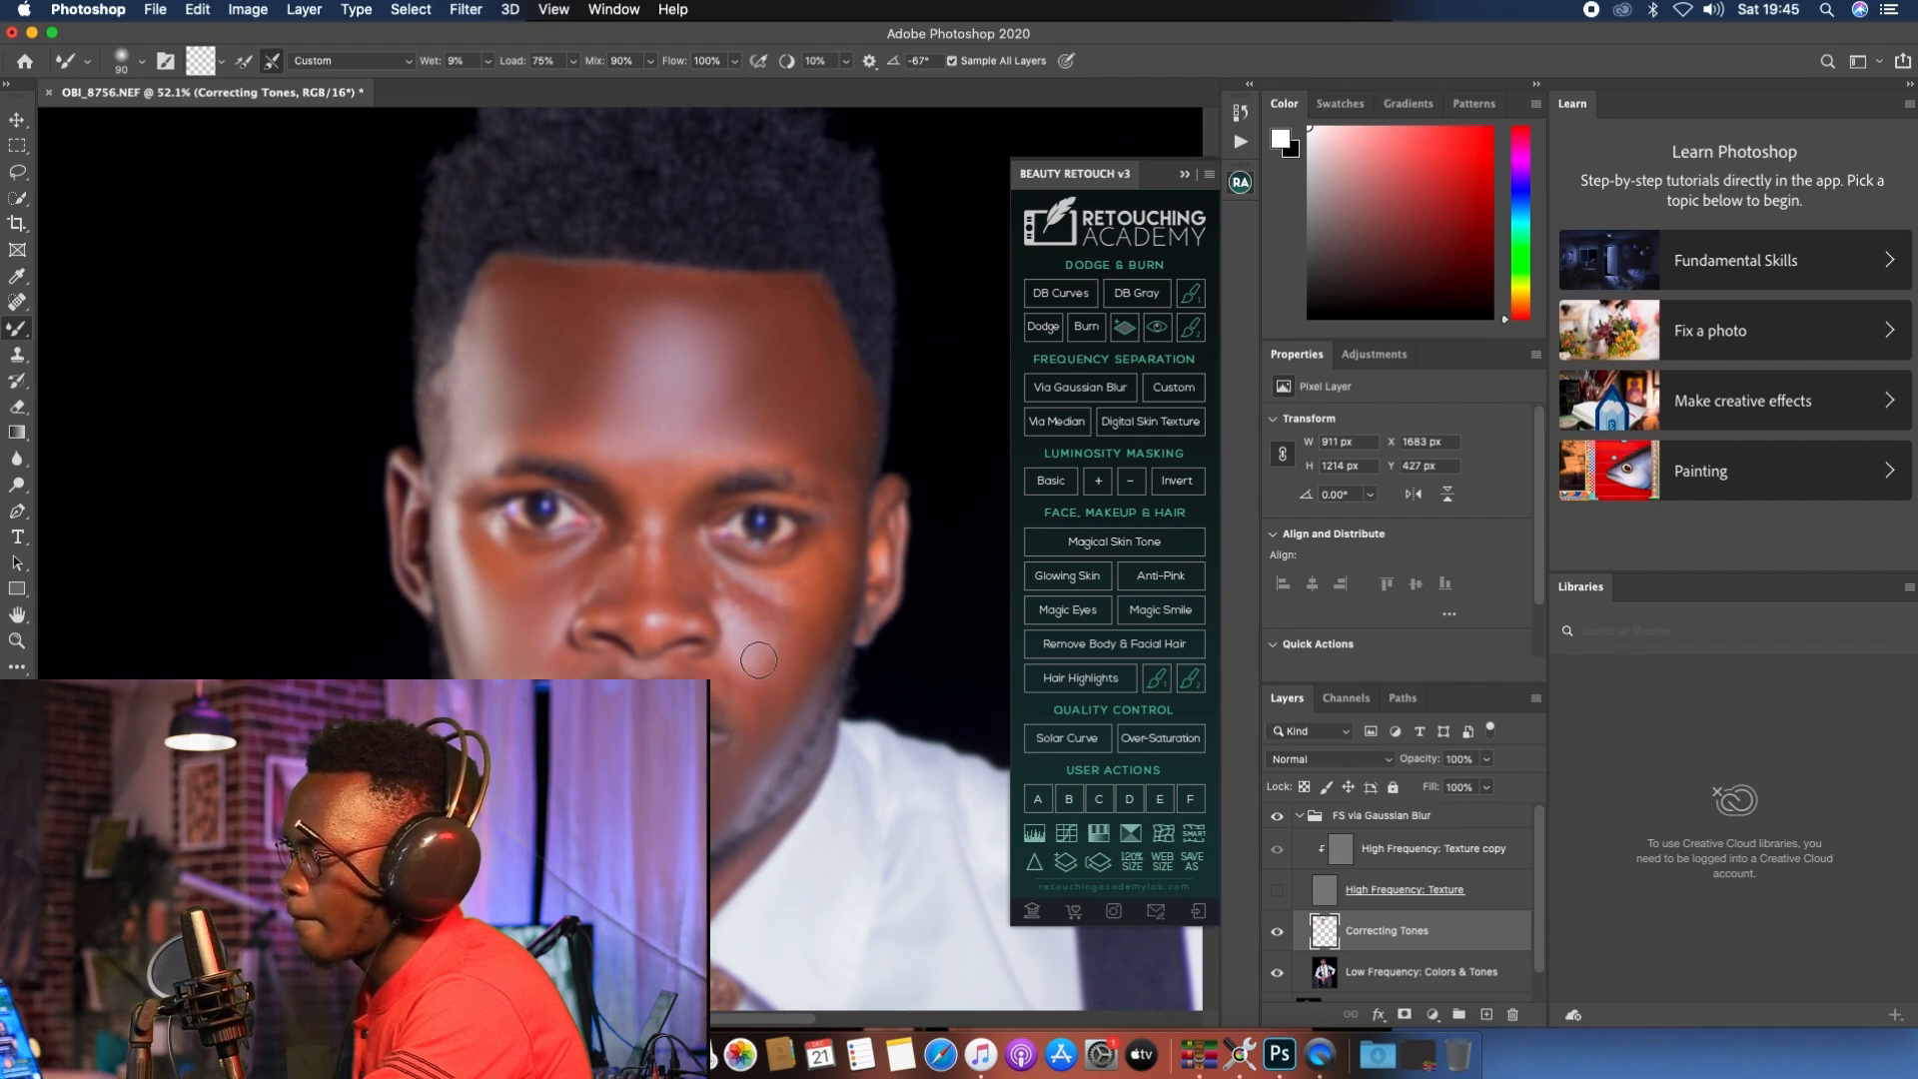
key(bracketright)
mouse_move(778, 619)
mouse_down()
mouse_move(801, 578)
mouse_move(745, 599)
mouse_move(797, 588)
mouse_move(764, 648)
mouse_move(799, 630)
mouse_move(755, 707)
mouse_up()
Step: Blend the nose bridge, under-eye area, temple and lower face, varying the Mixer Brush between 60 and 90 px
key(bracketleft)
key(bracketleft)
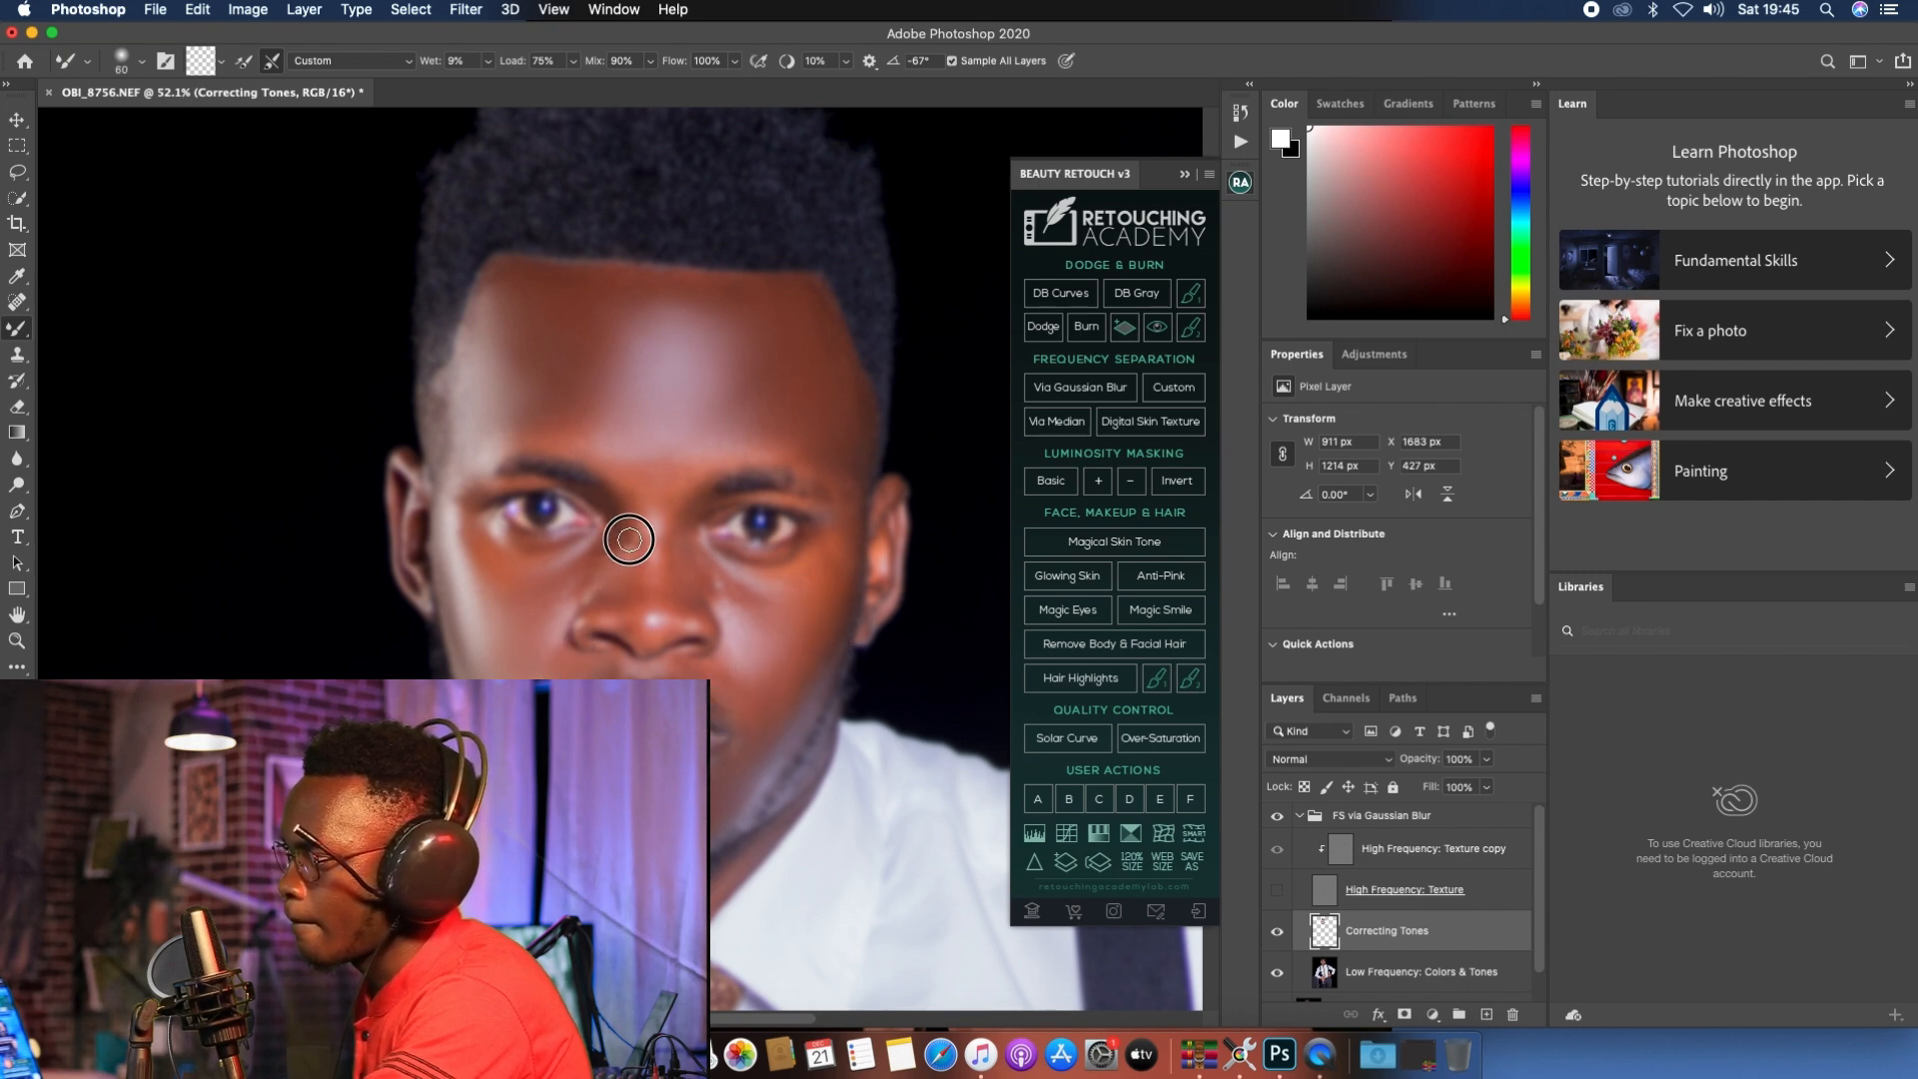
key(bracketleft)
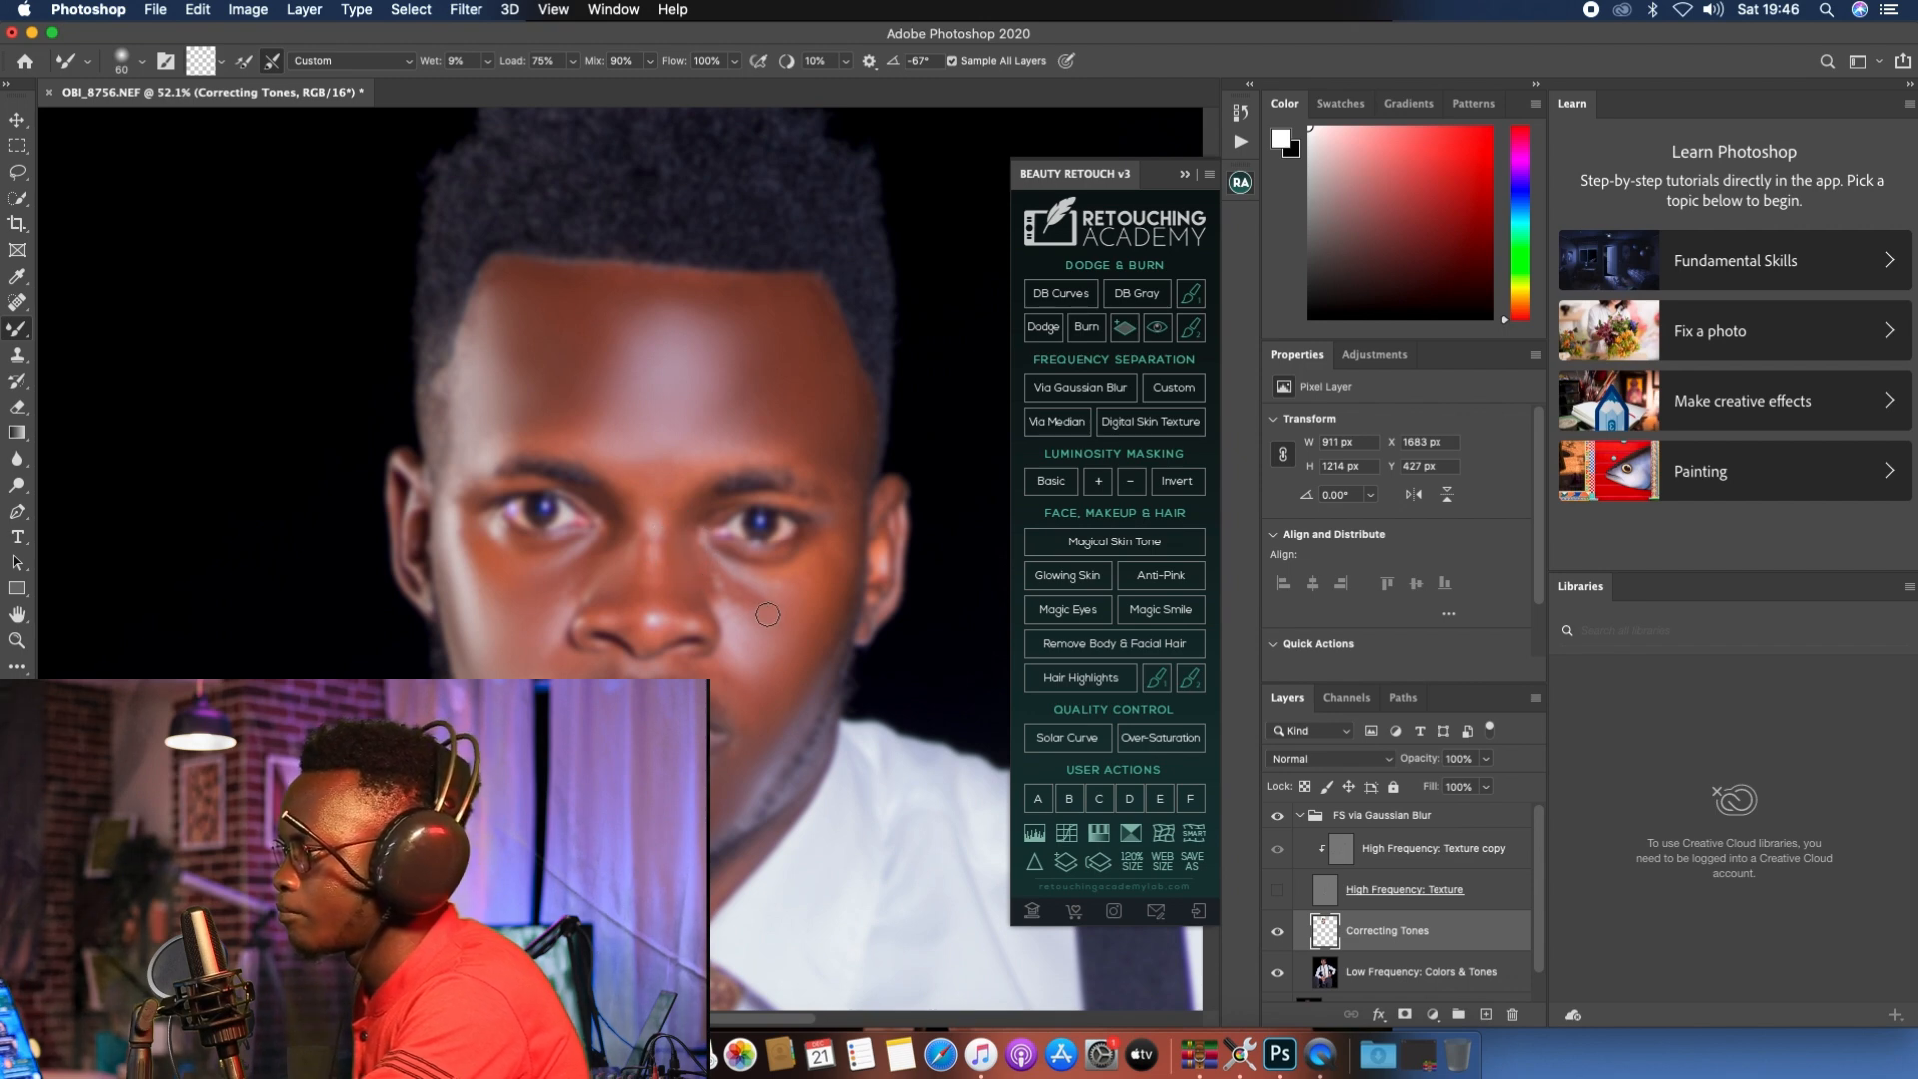
key(bracketright)
key(bracketright)
key(bracketright)
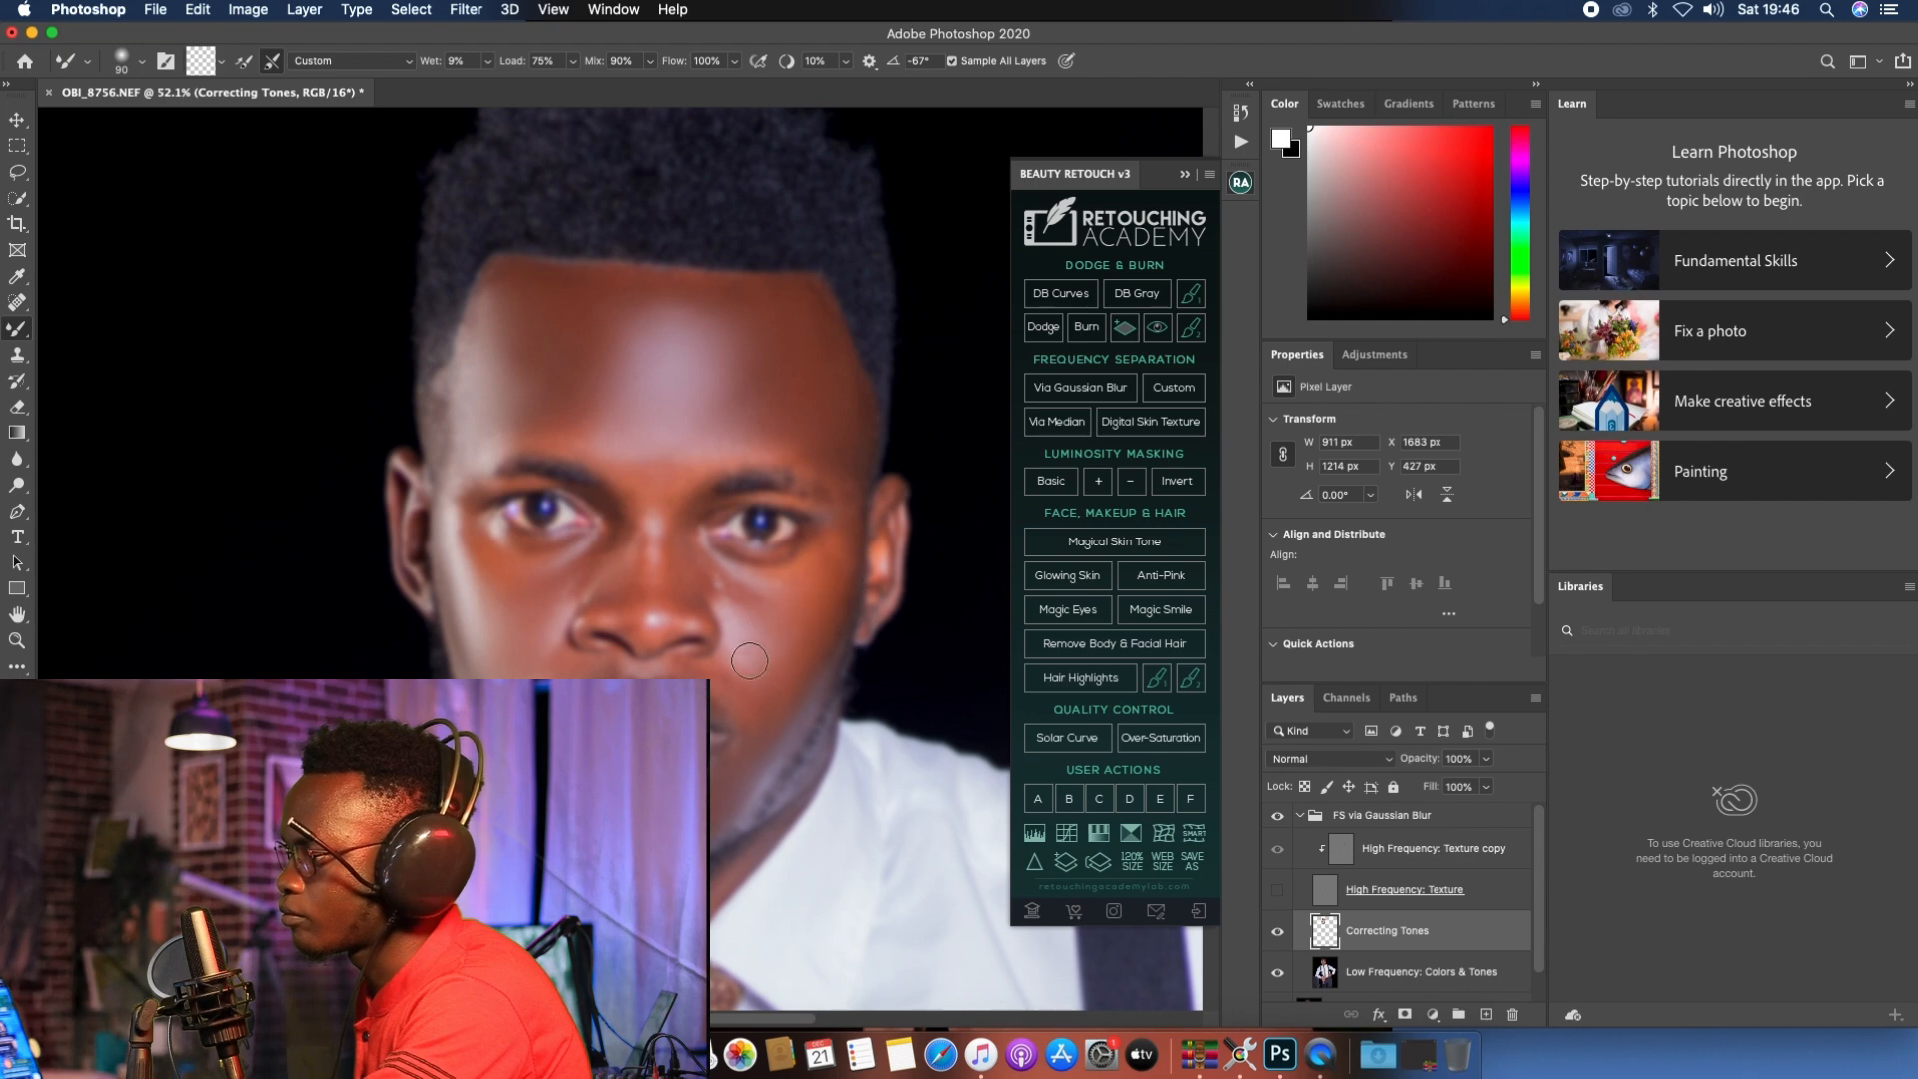
key(bracketleft)
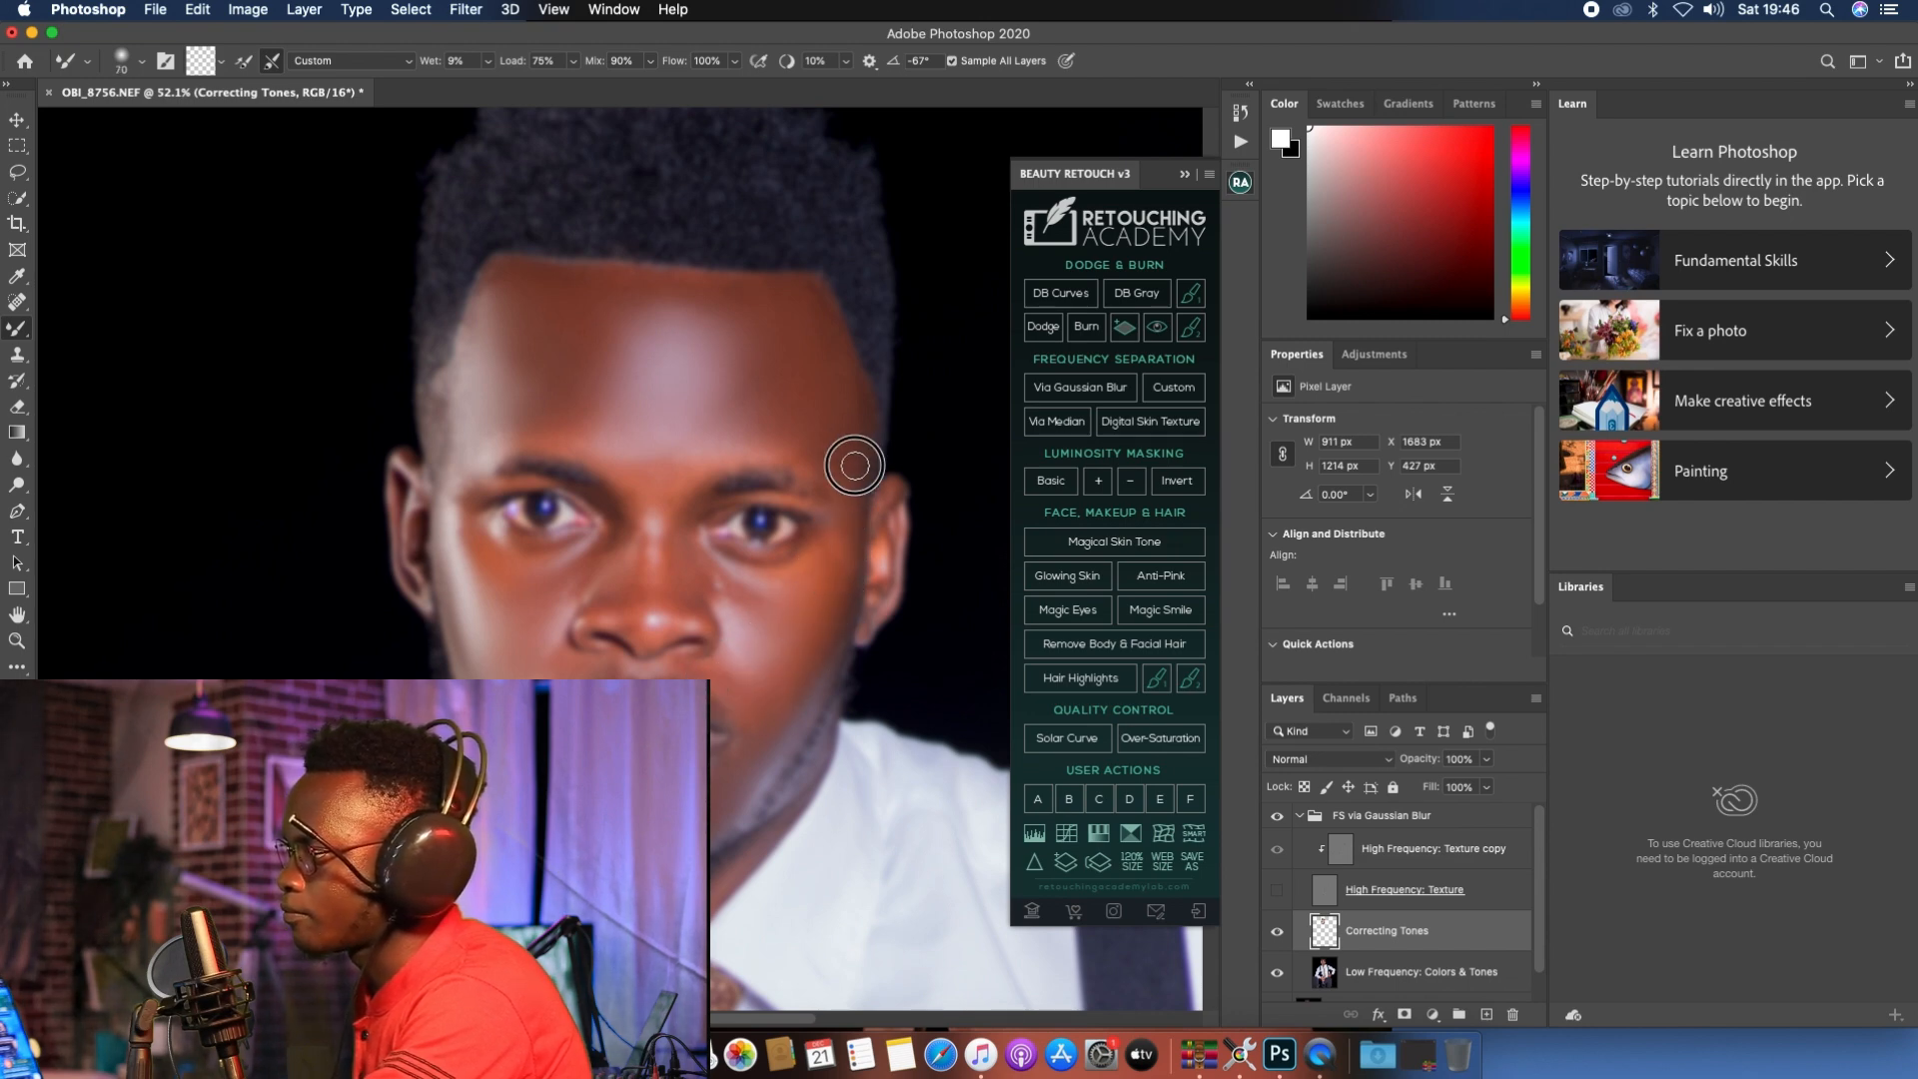
scroll(800, 644, down, 5)
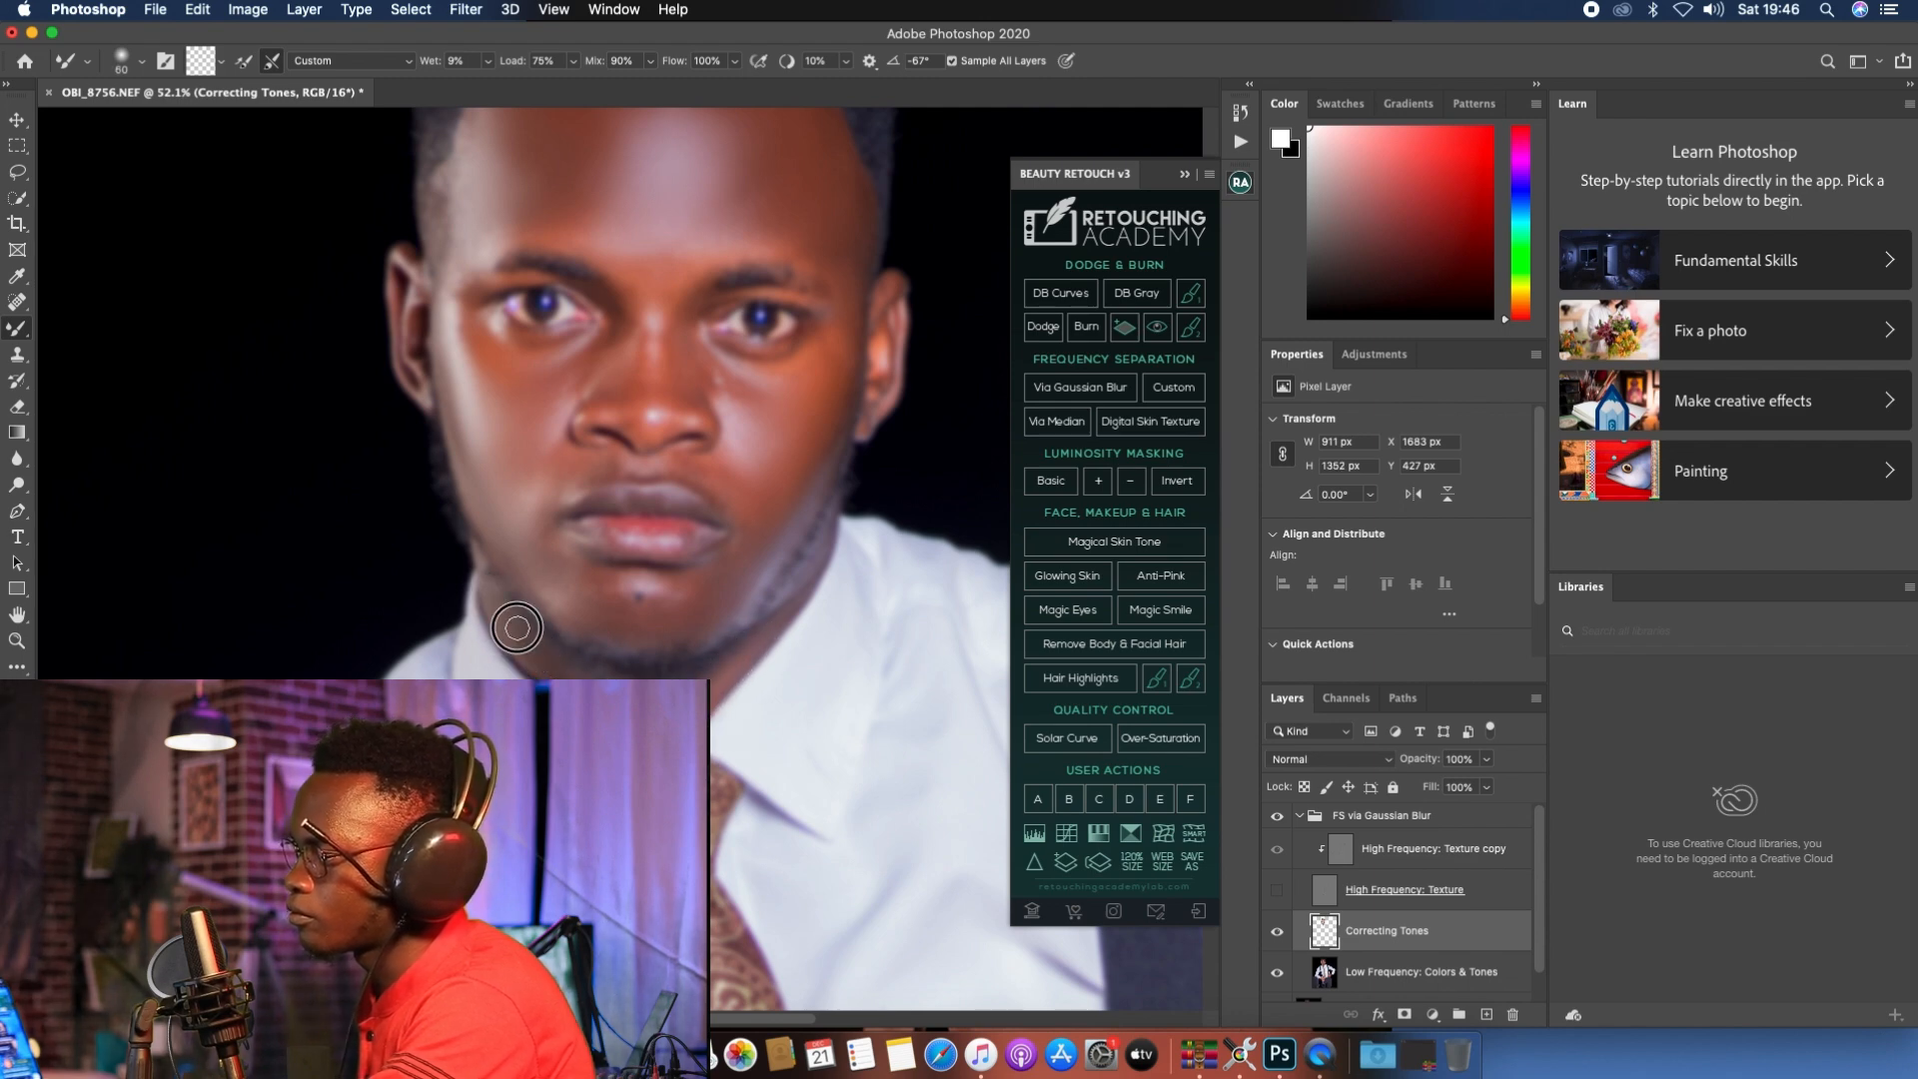
Step: Smooth the skin tones on both of the man's hands with the Mixer Brush
scroll(660, 645, down, 10)
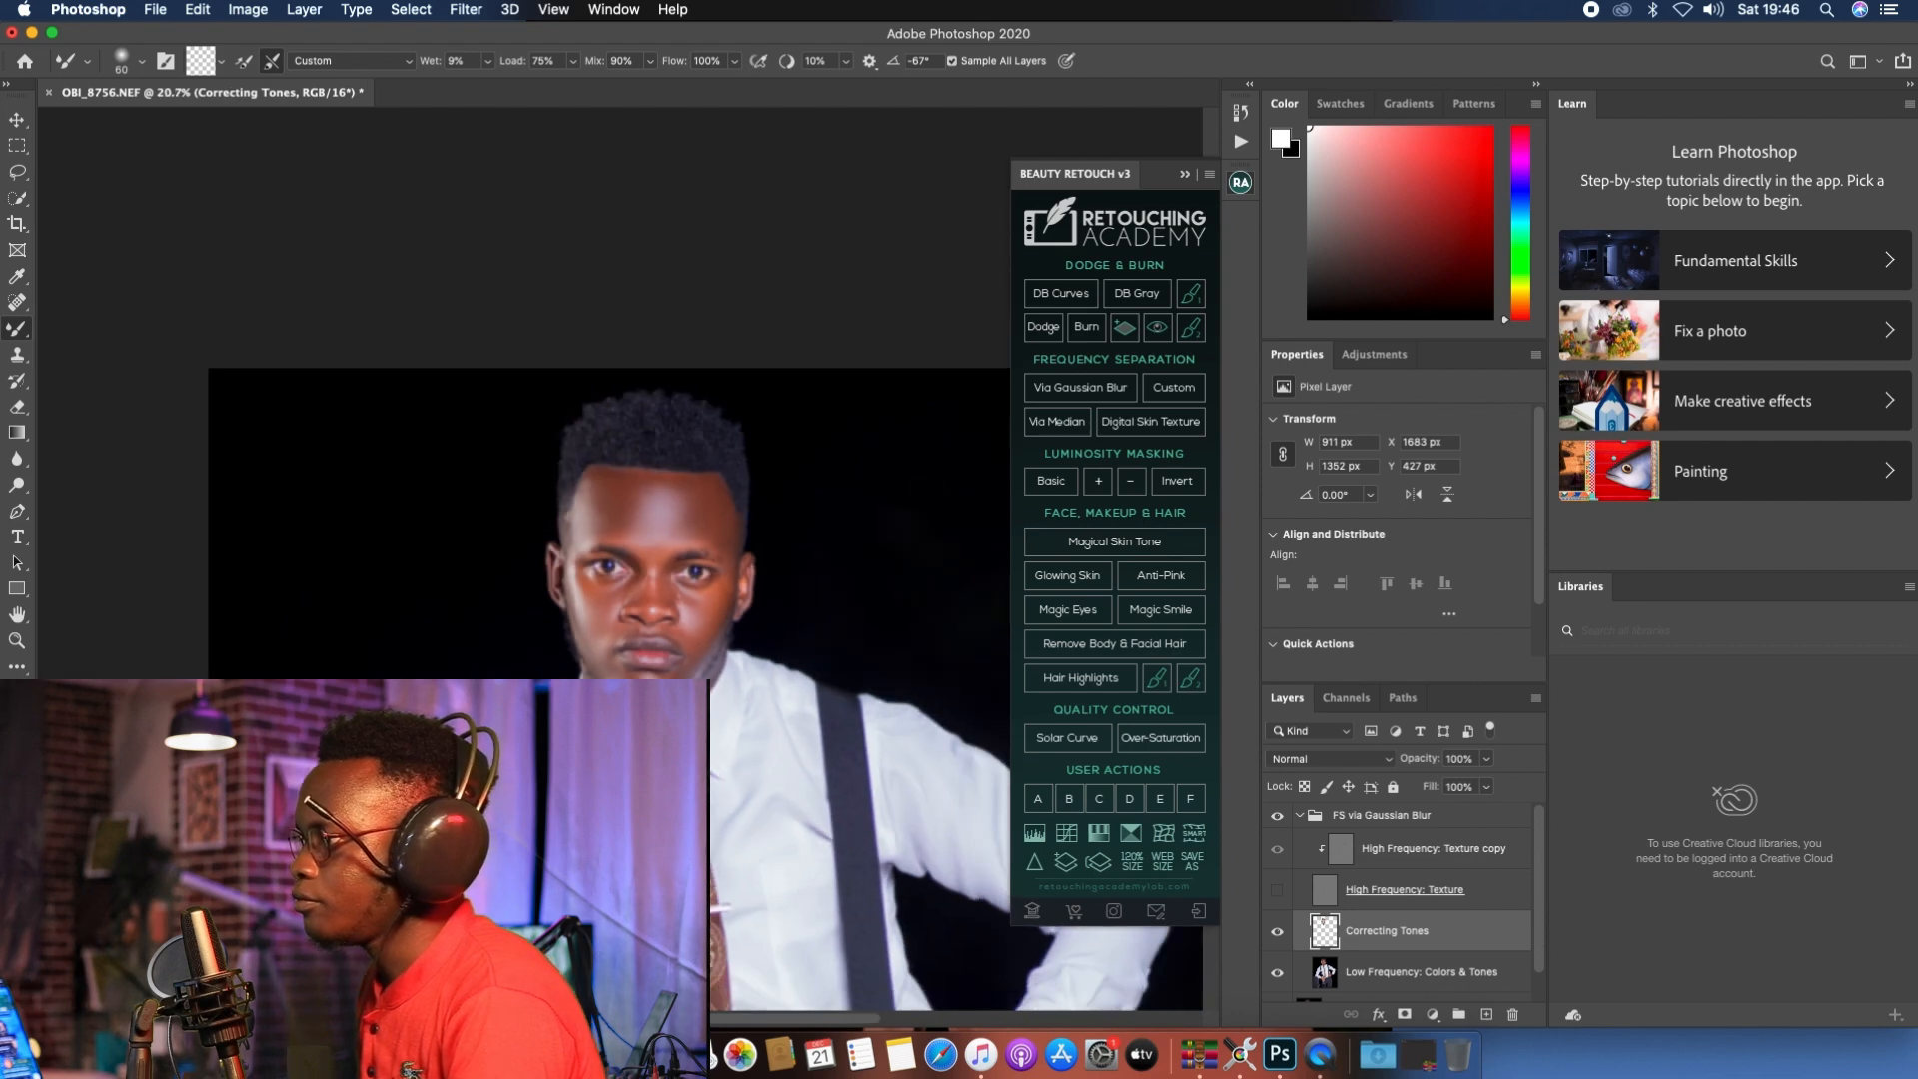
scroll(659, 644, up, 1)
scroll(547, 654, up, 2)
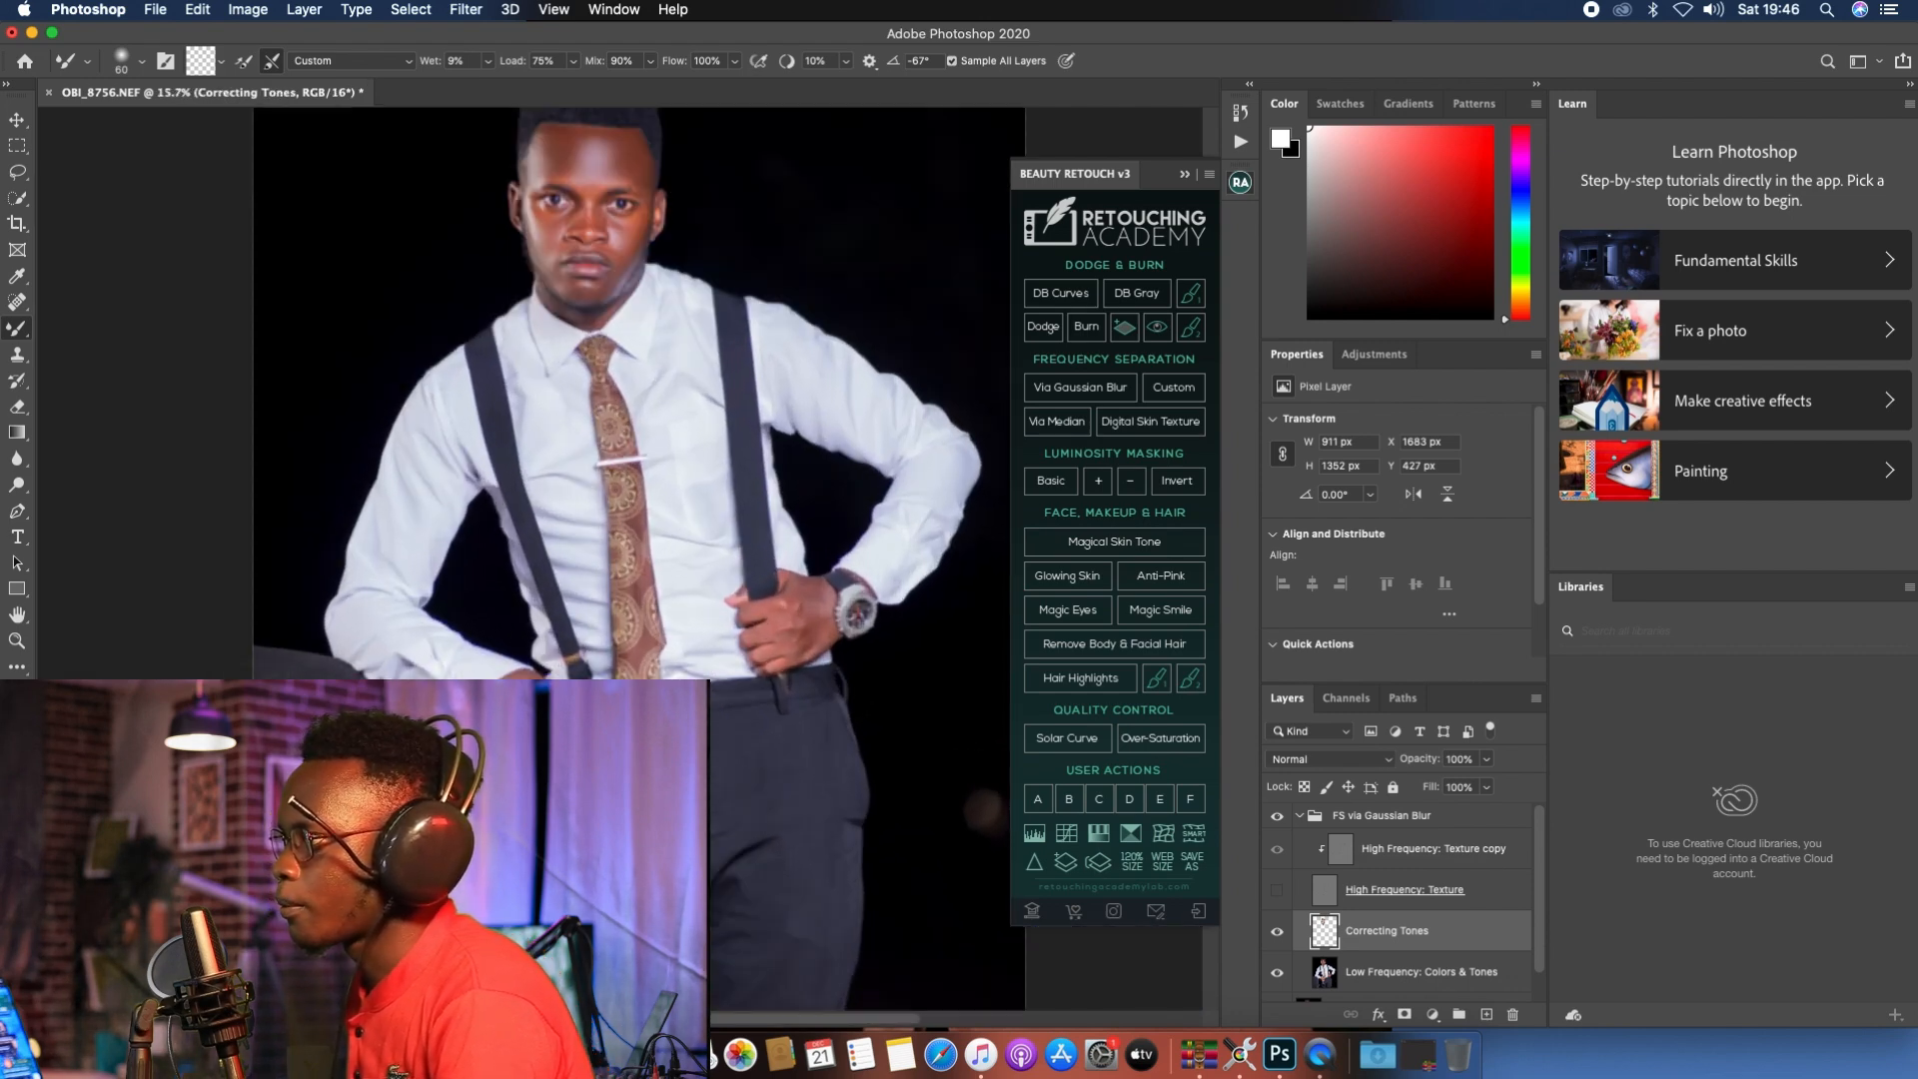
key(bracketright)
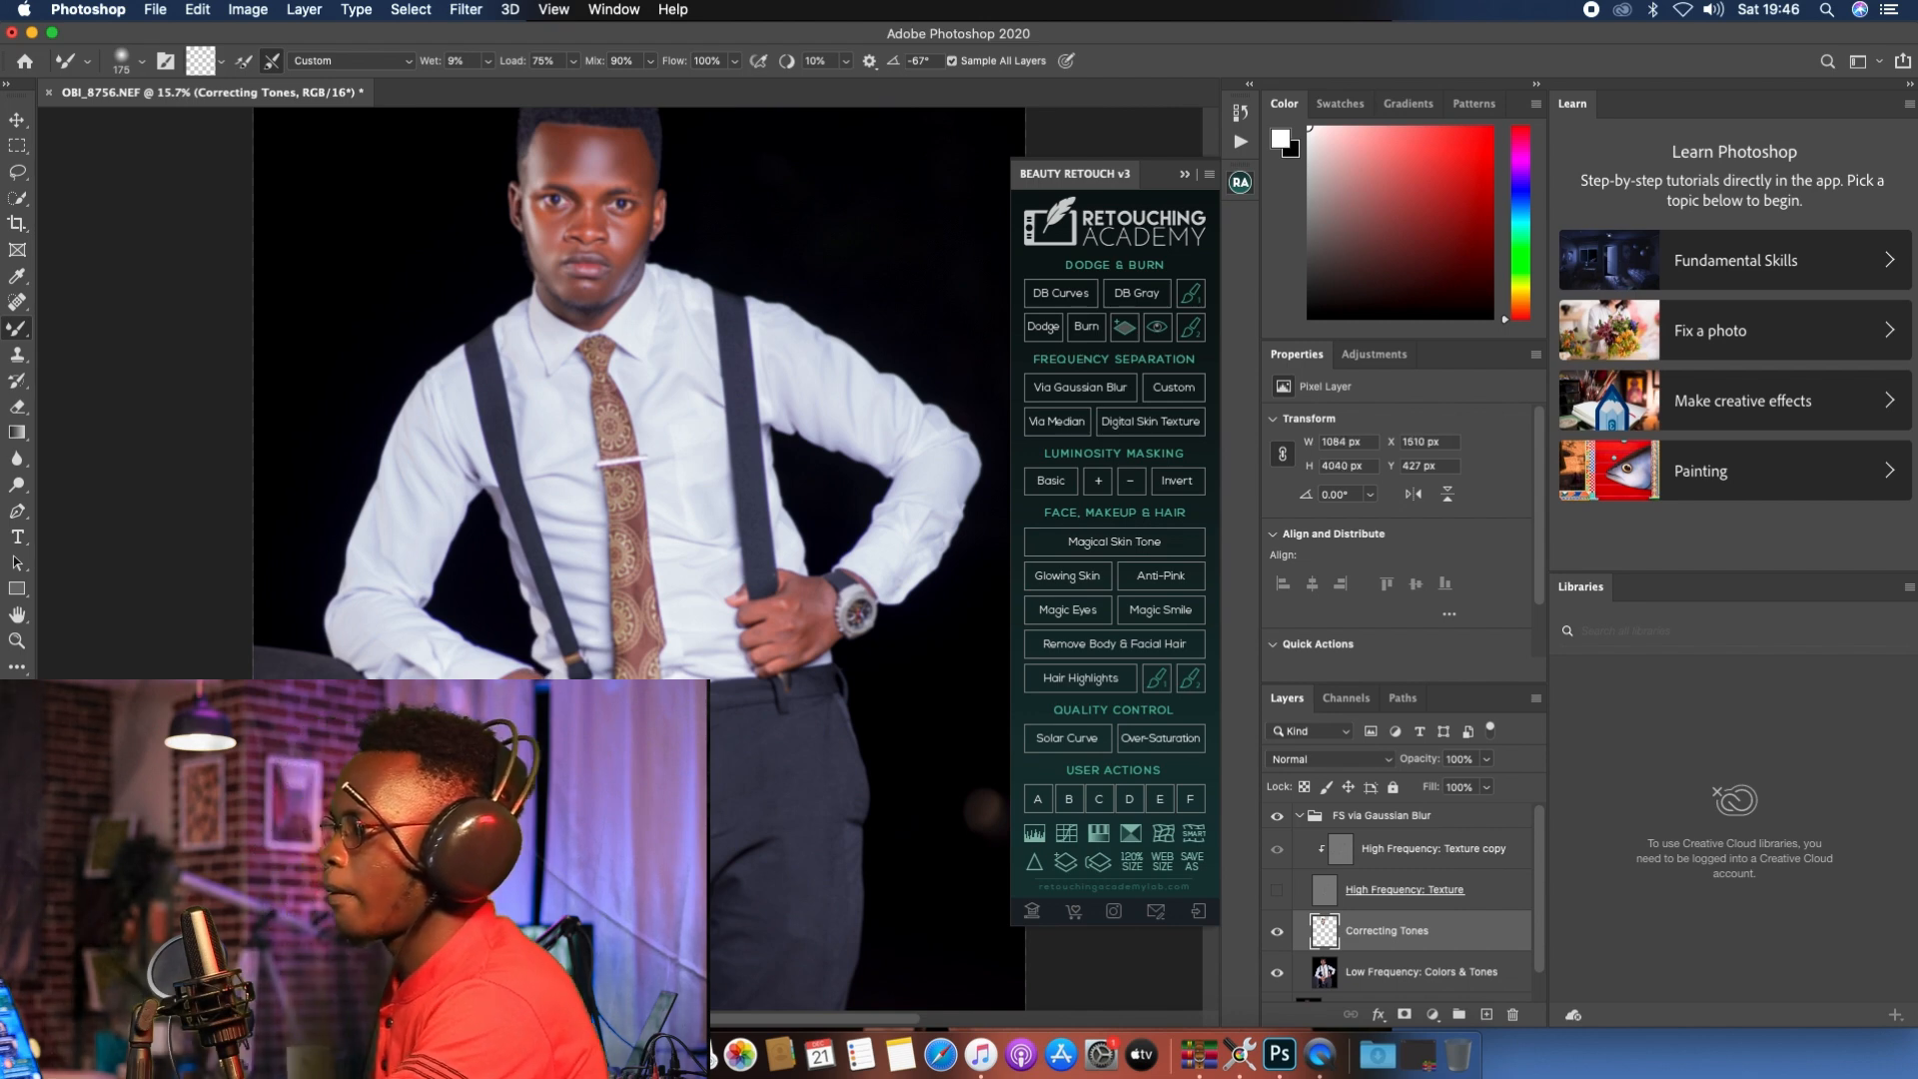
drag(816, 600, 816, 640)
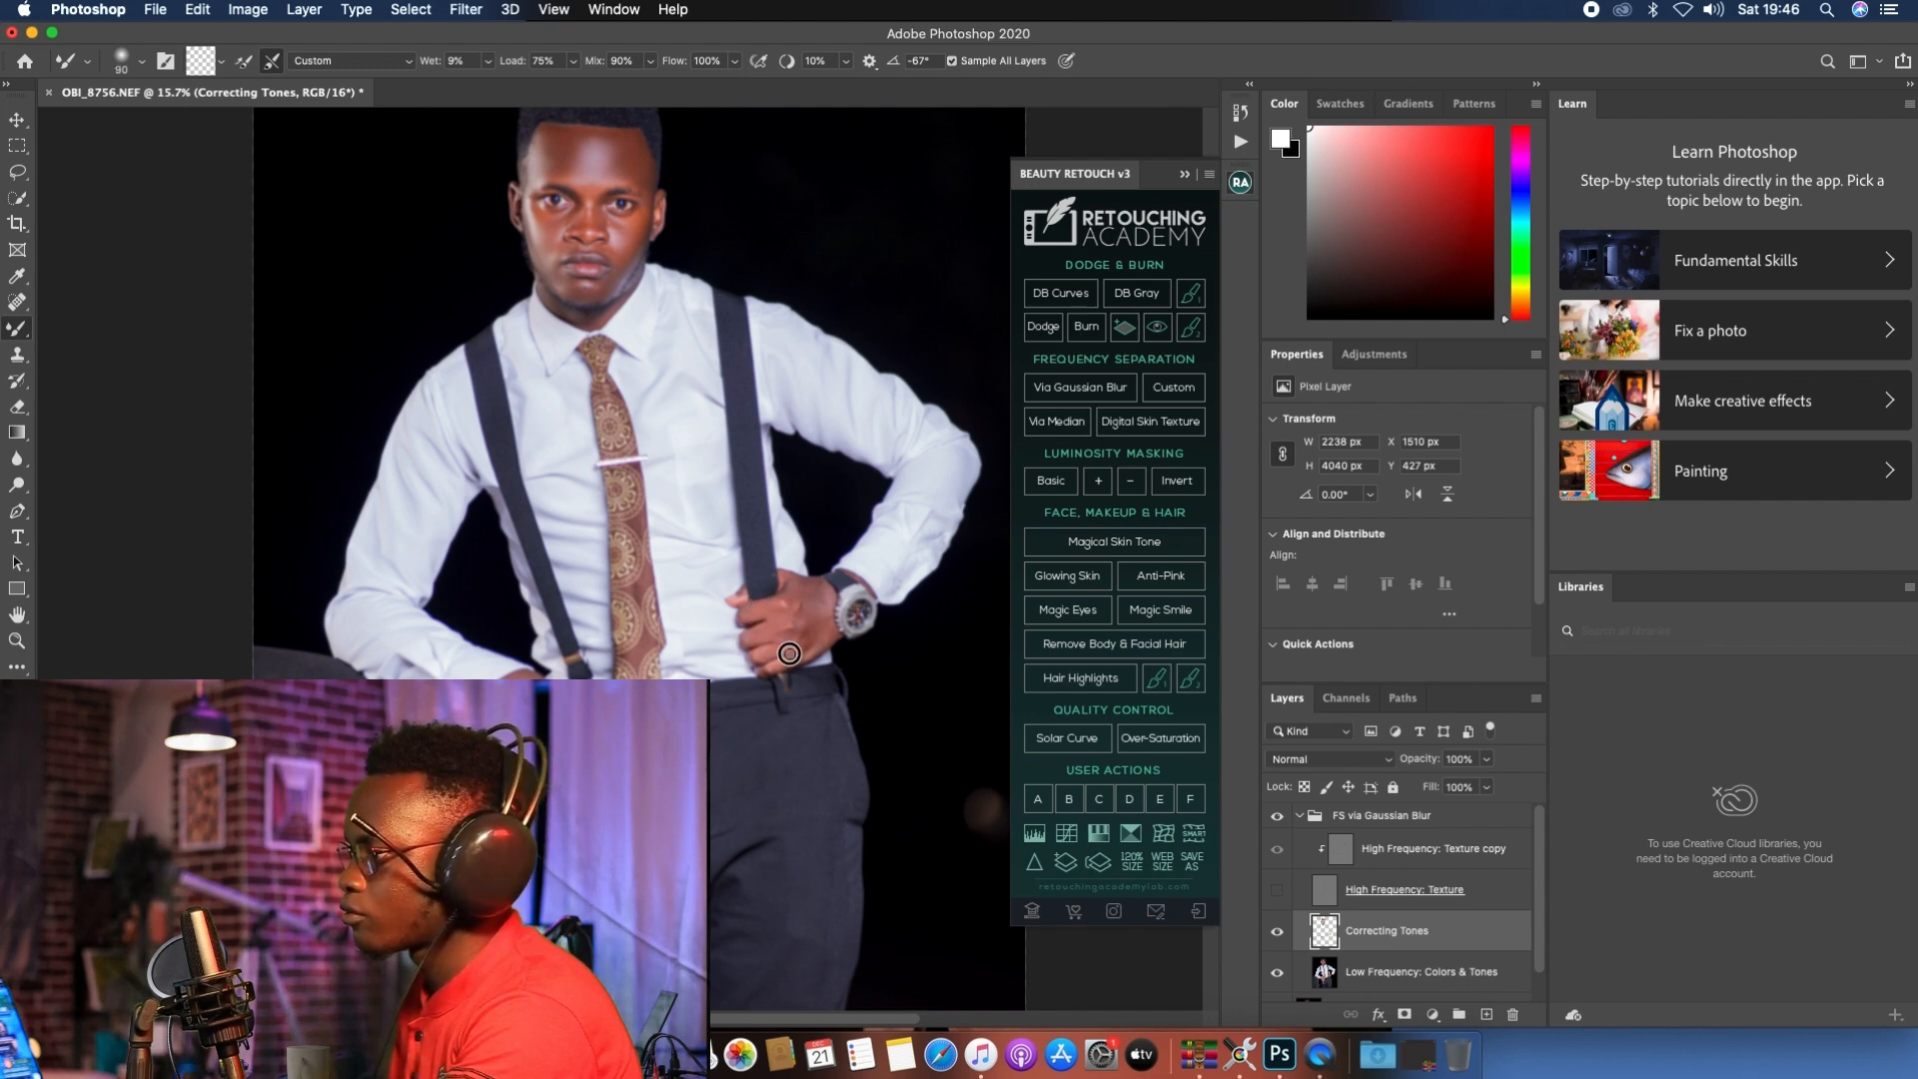
Step: Enlarge the Mixer Brush to 100 px and turn the High Frequency: Texture layer's visibility back on
scroll(601, 384, down, 6)
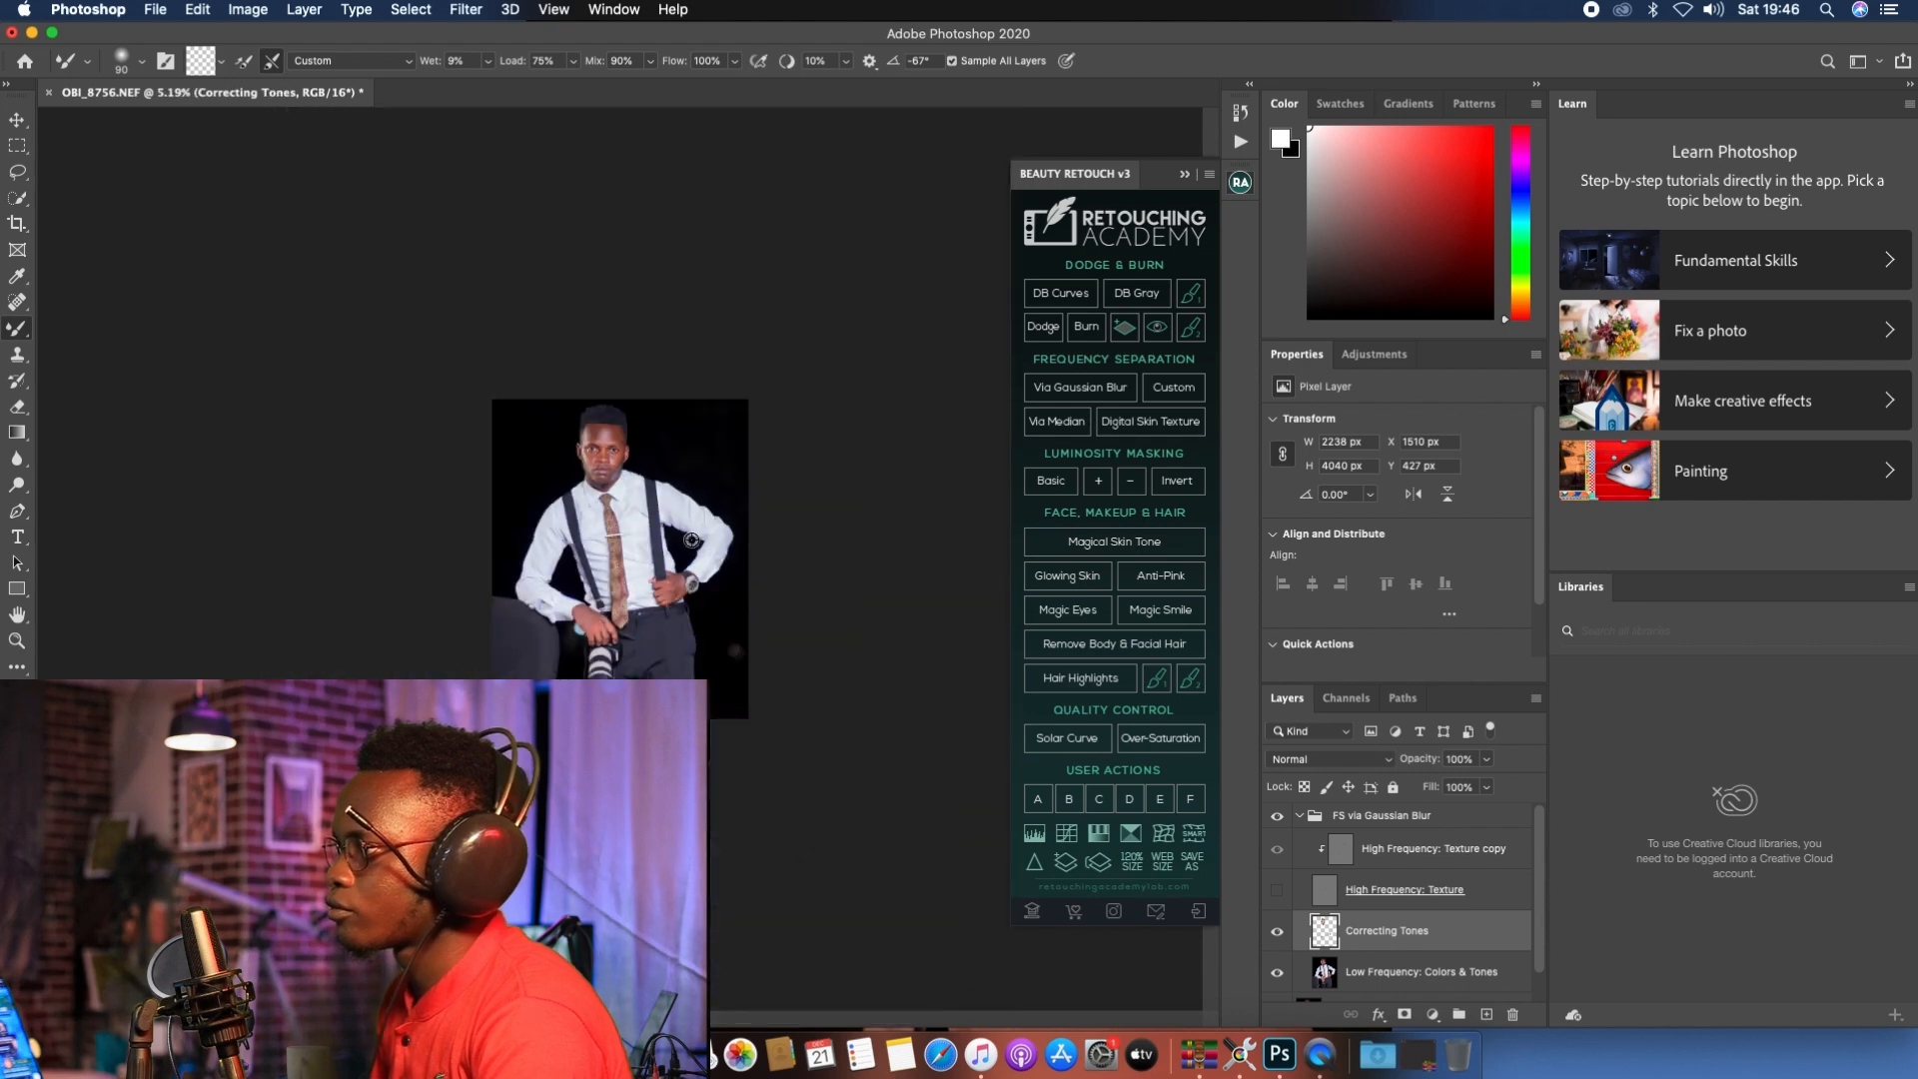
scroll(601, 394, up, 8)
scroll(601, 394, up, 4)
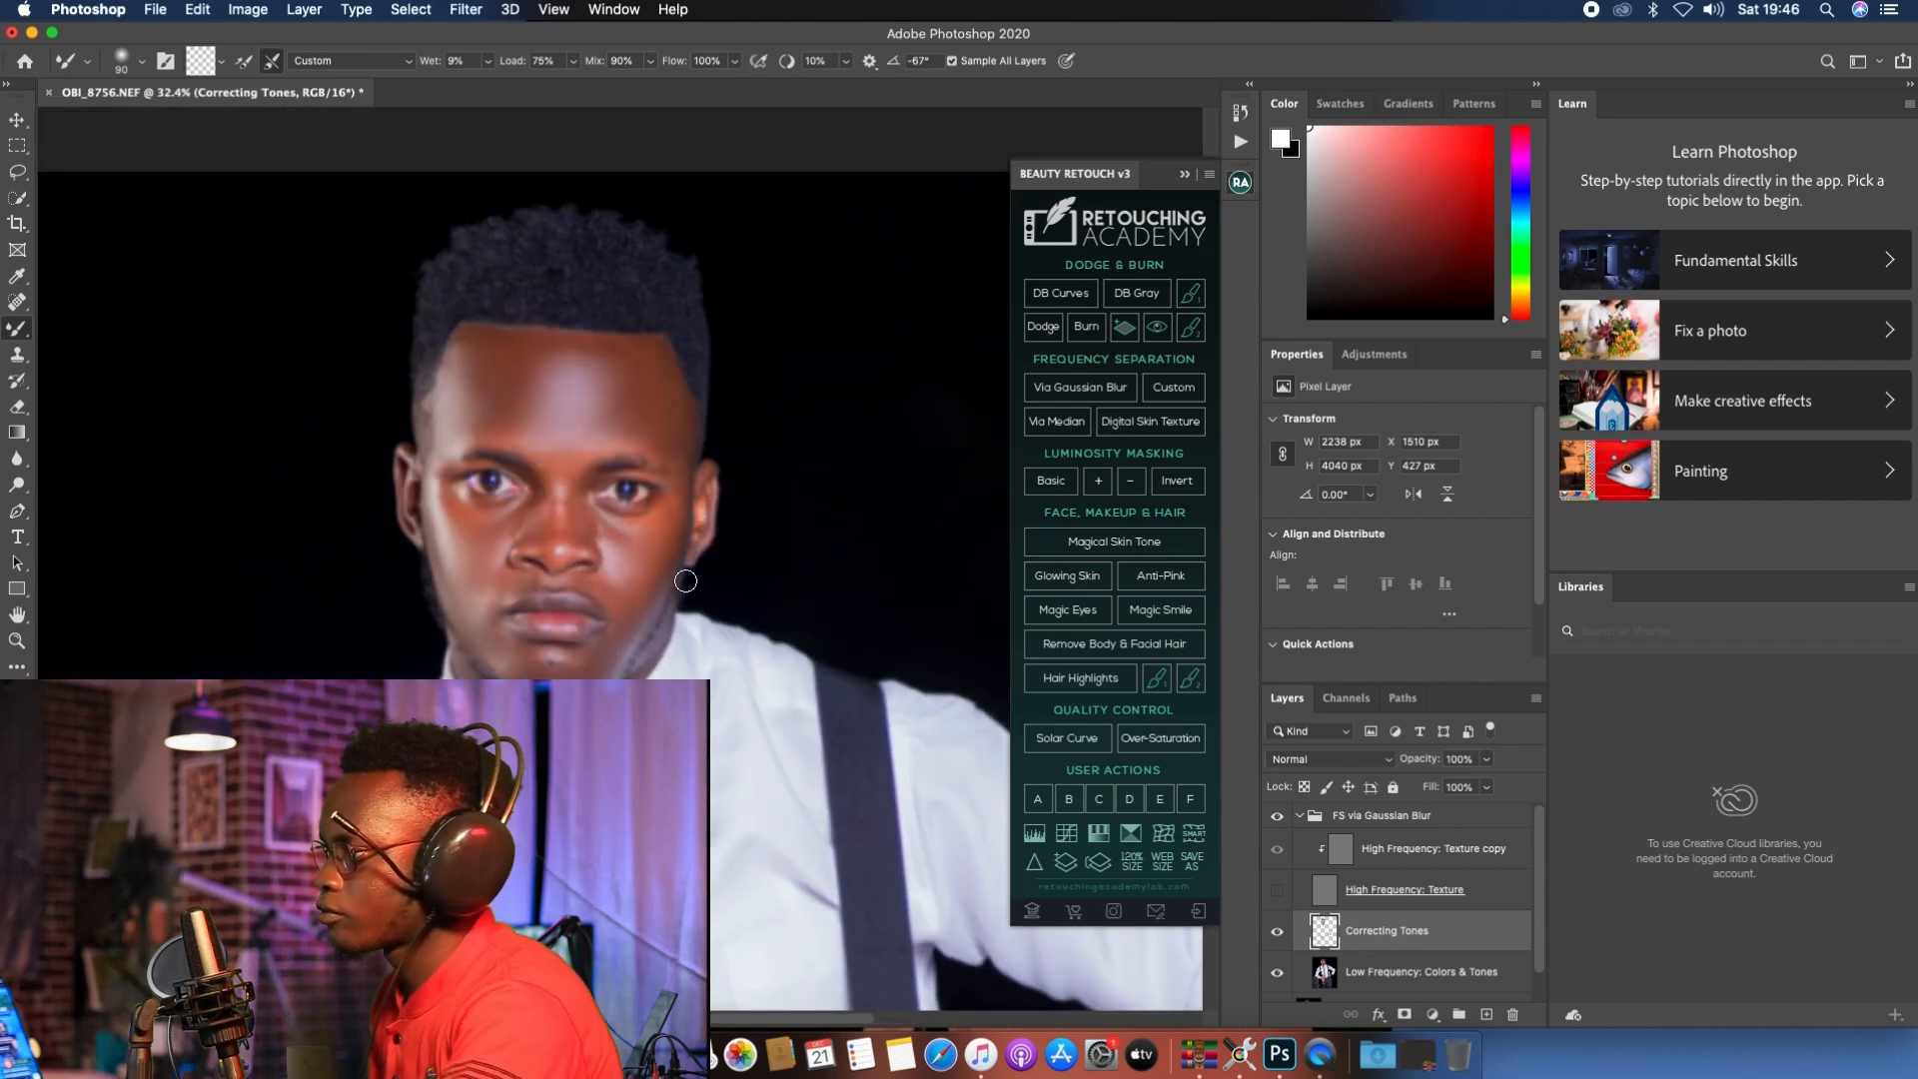
key(bracketright)
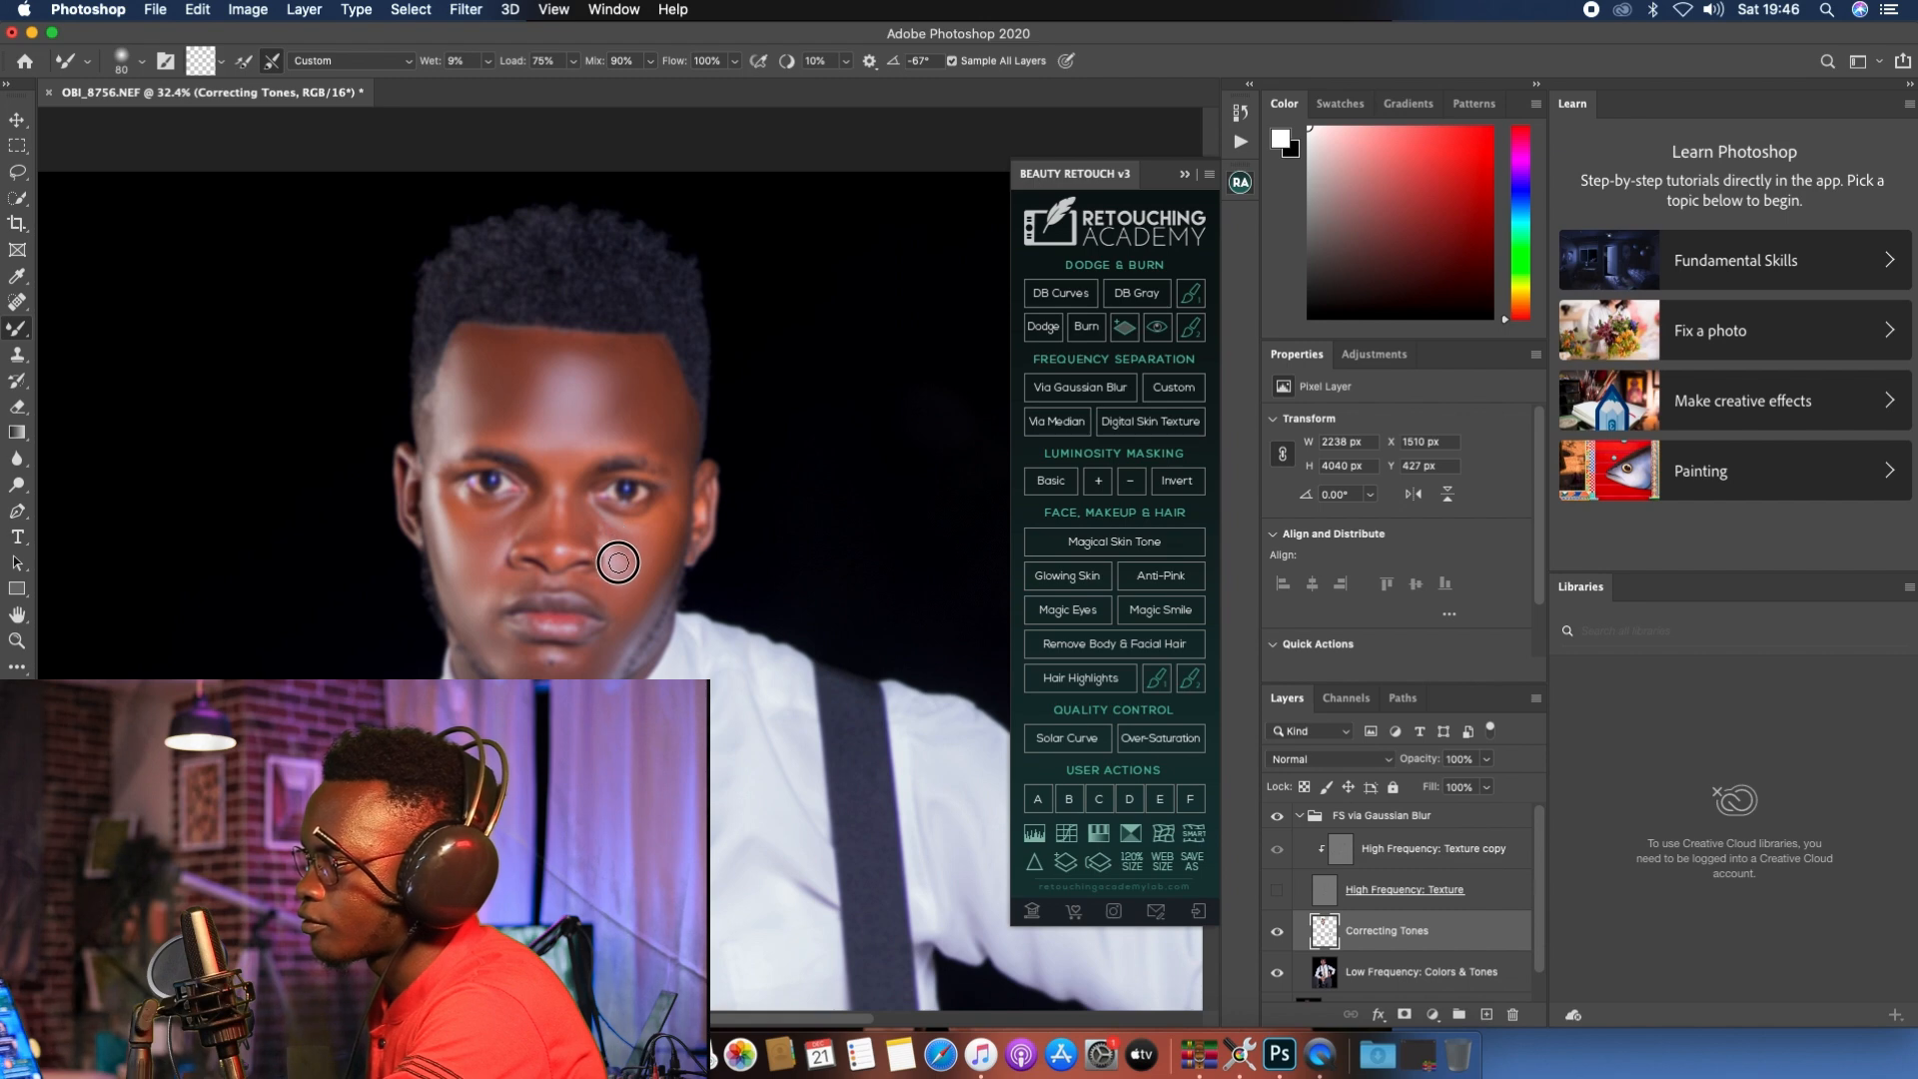
key(])
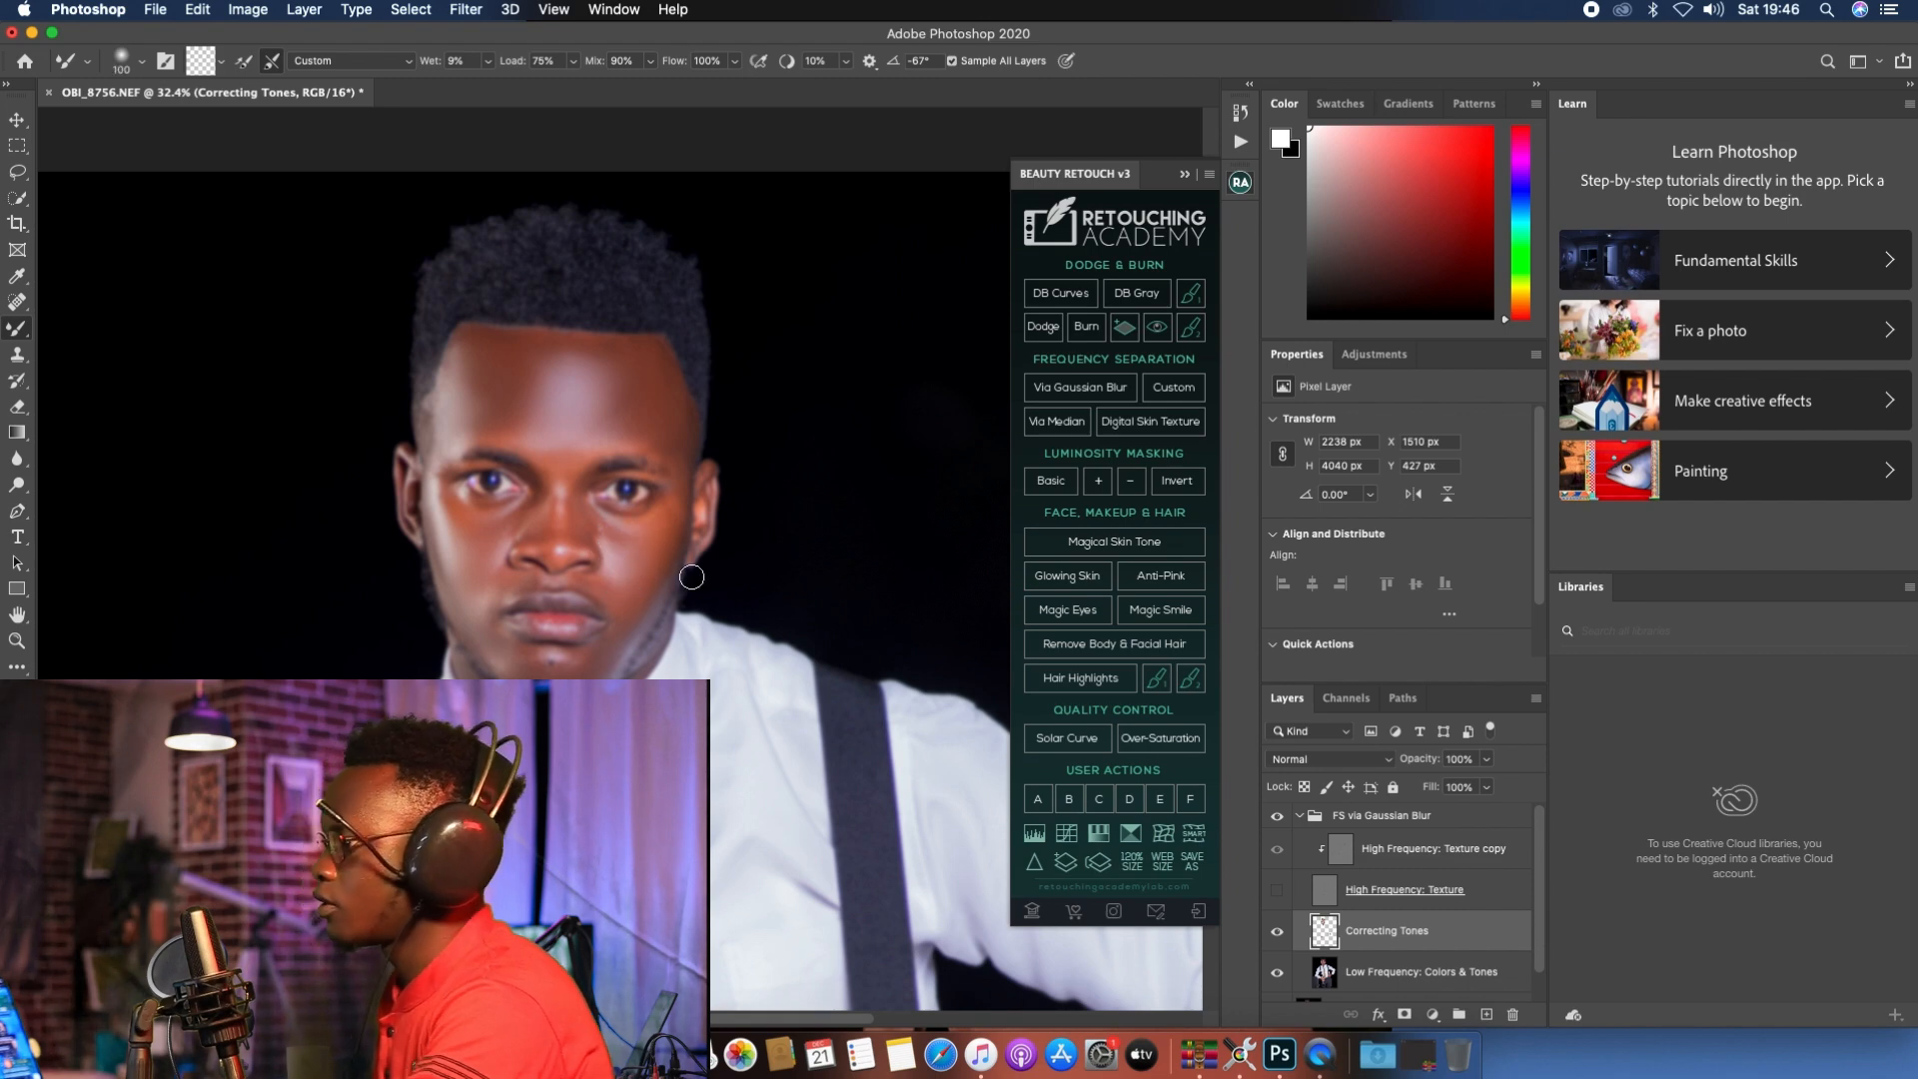
click(1277, 889)
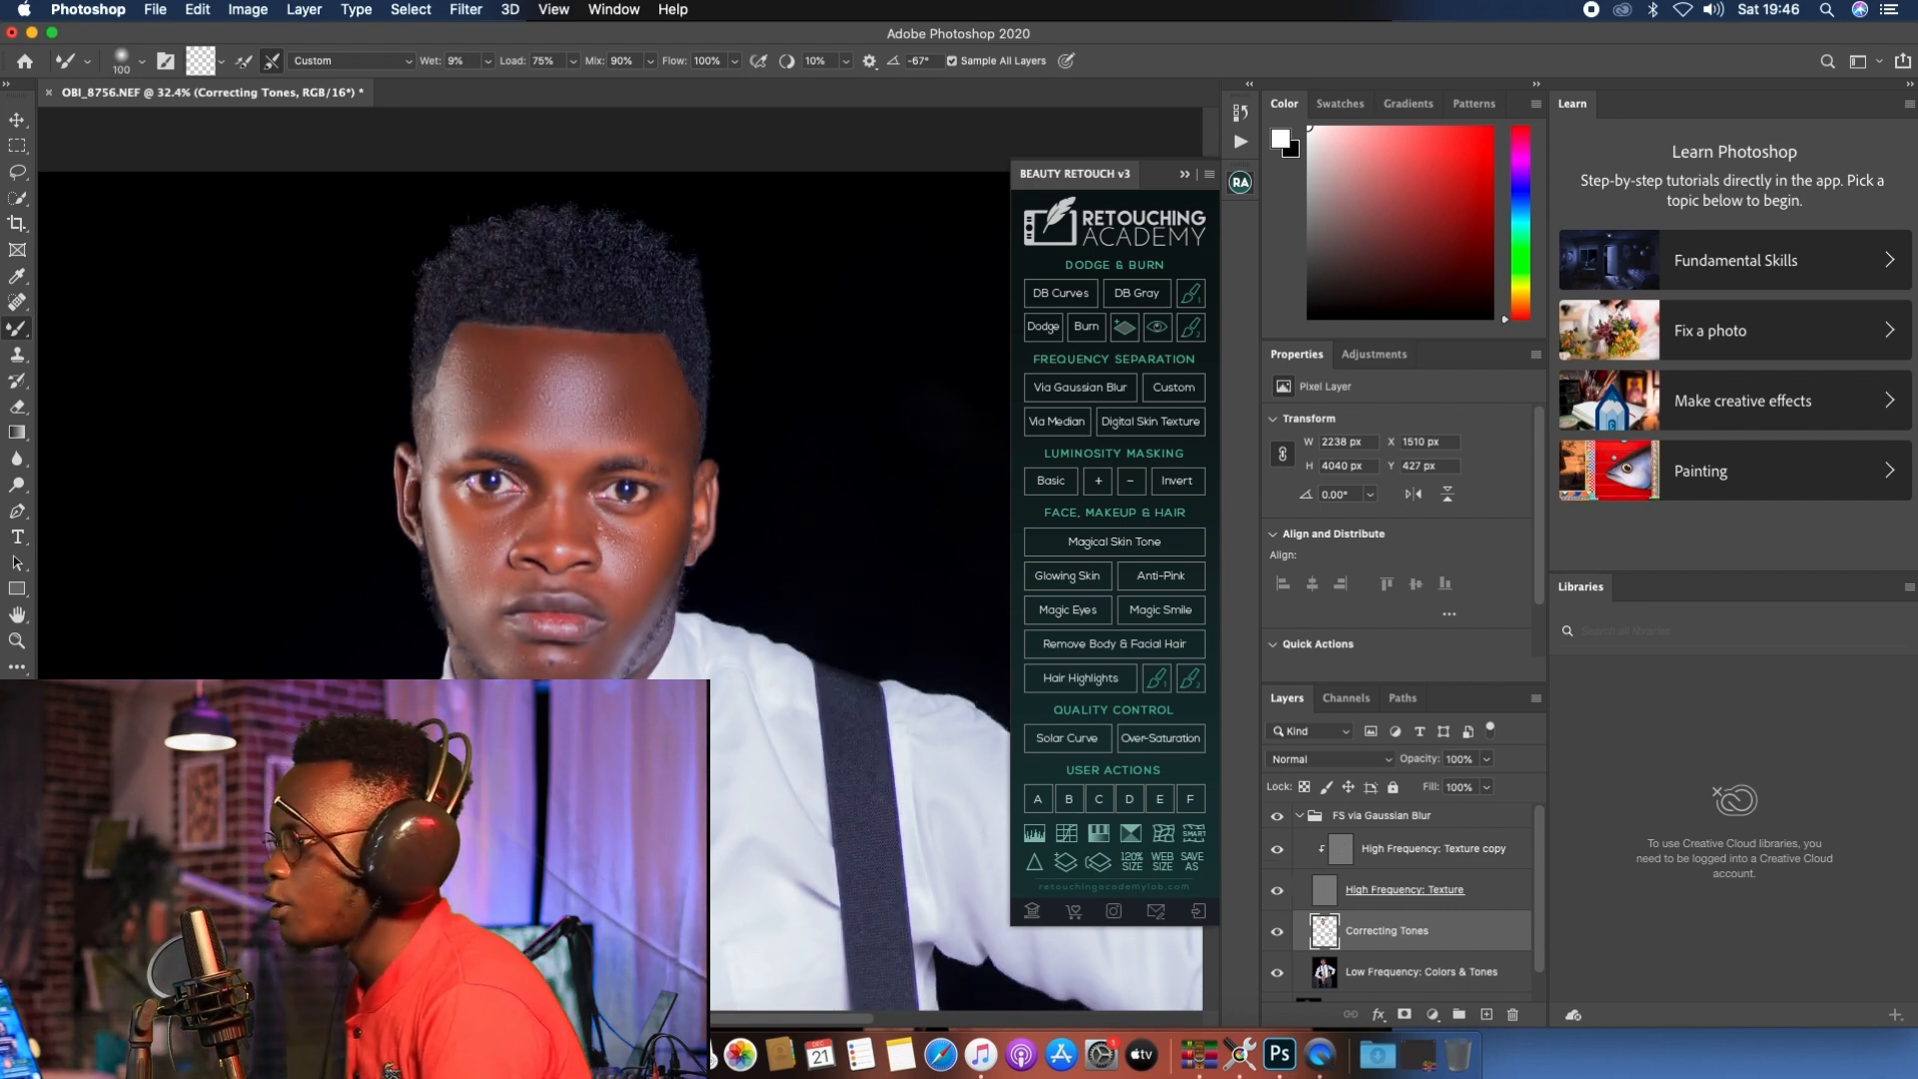
Step: Compare the face before and after retouching by toggling the visibility of the FS via Gaussian Blur group
scroll(641, 666, down, 4)
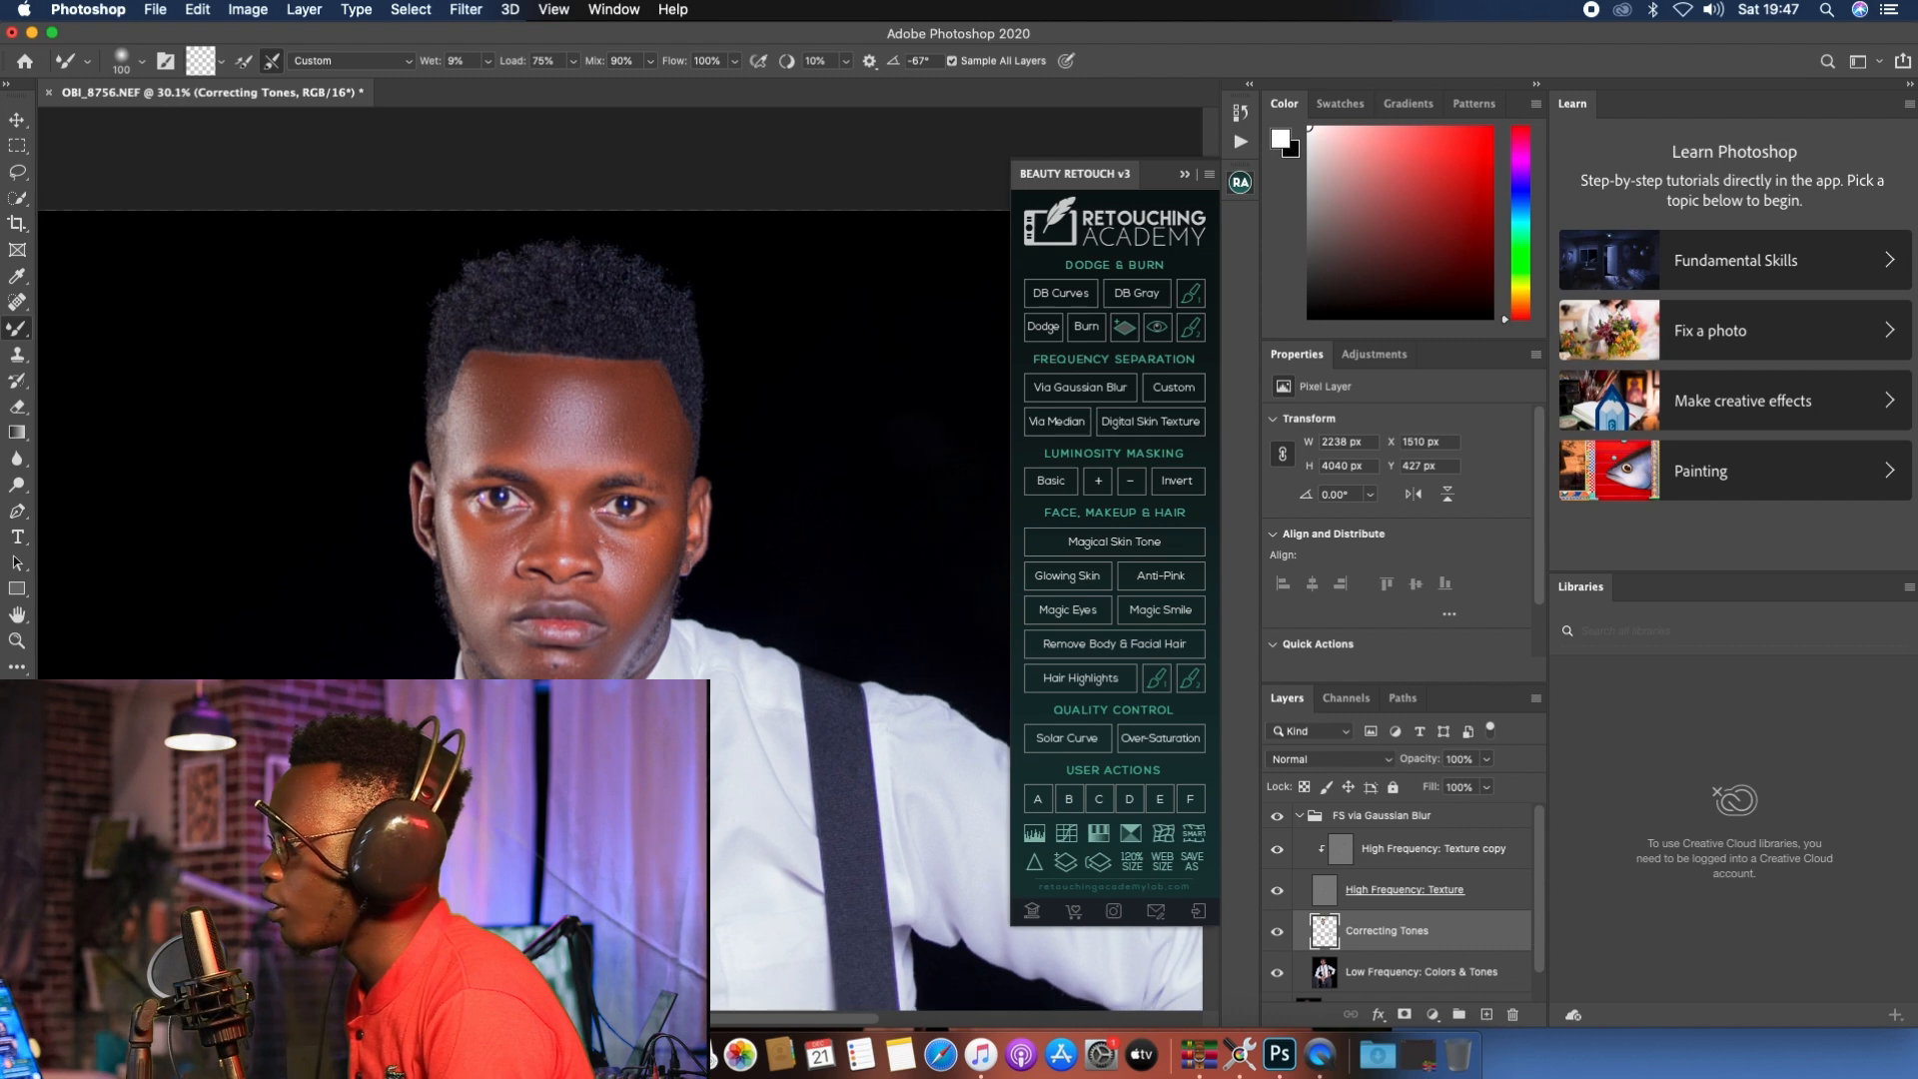
scroll(641, 666, up, 8)
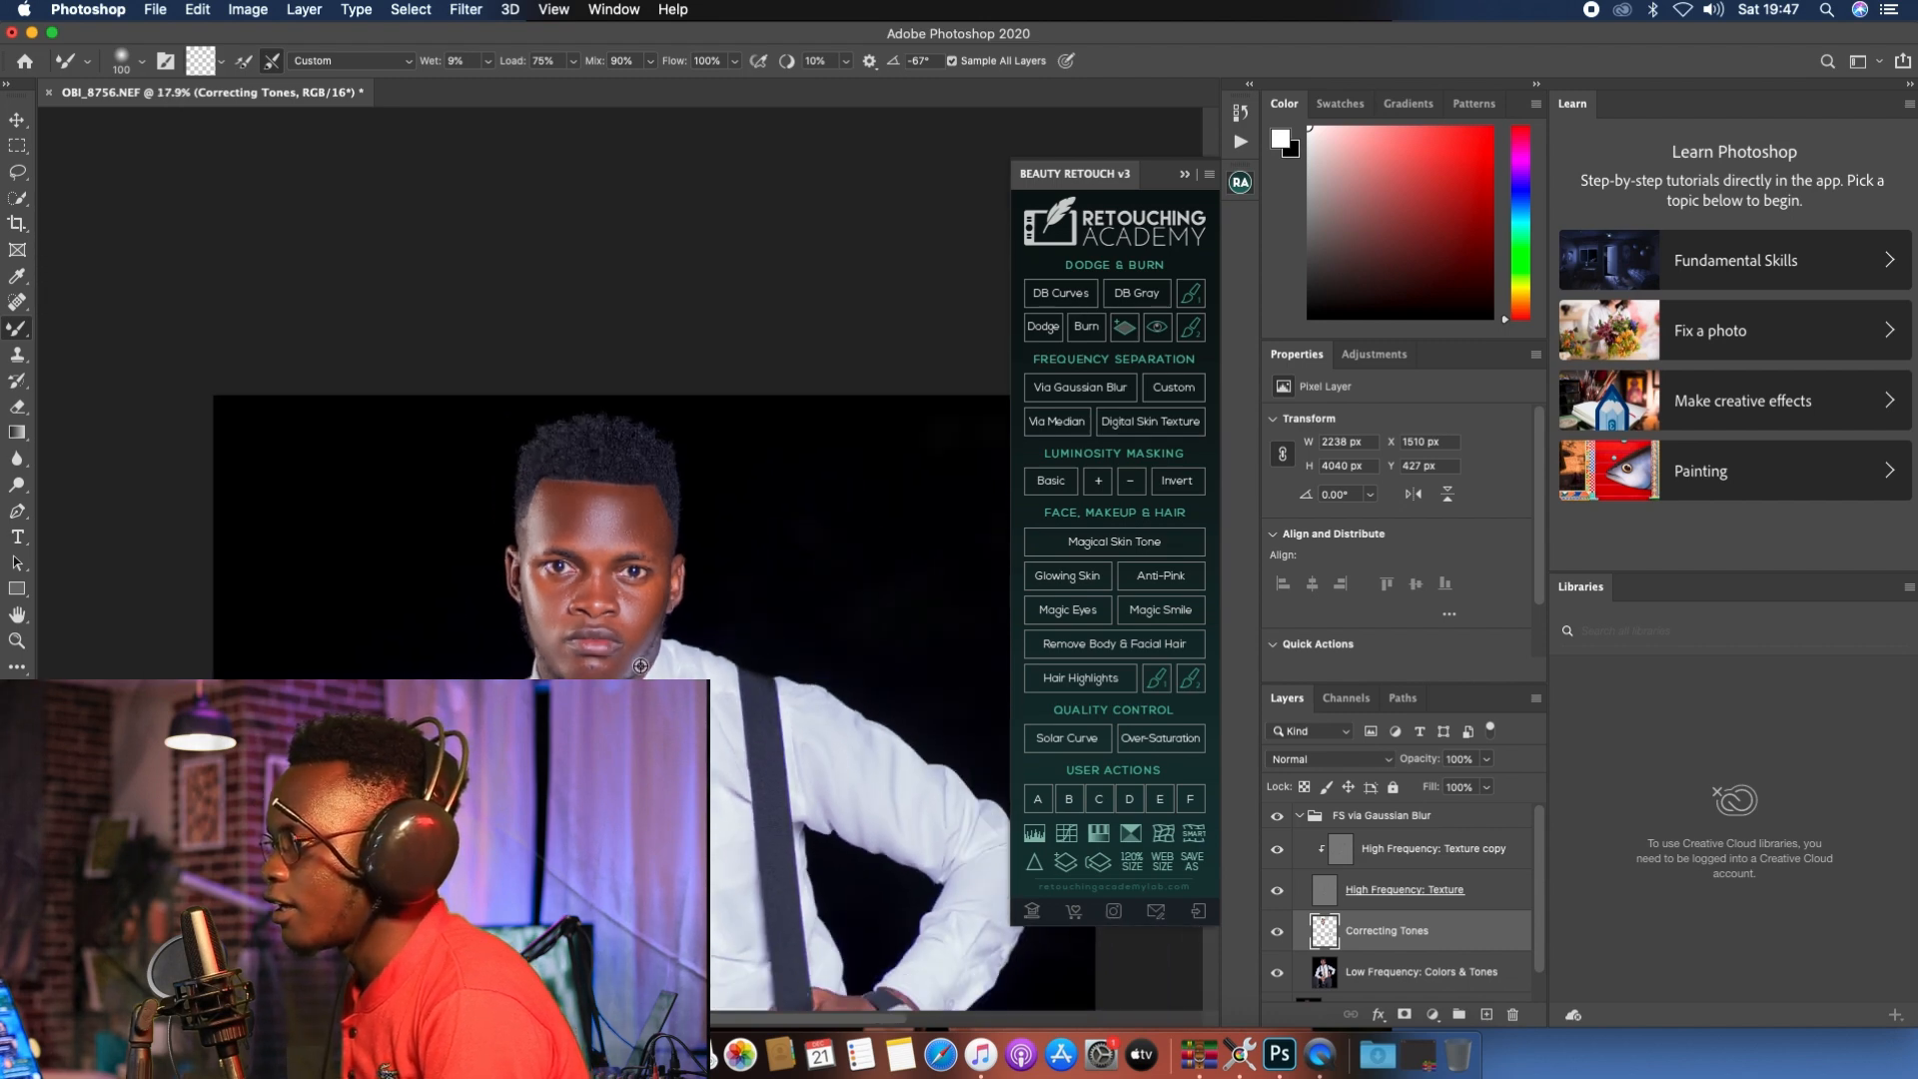
scroll(601, 598, down, 15)
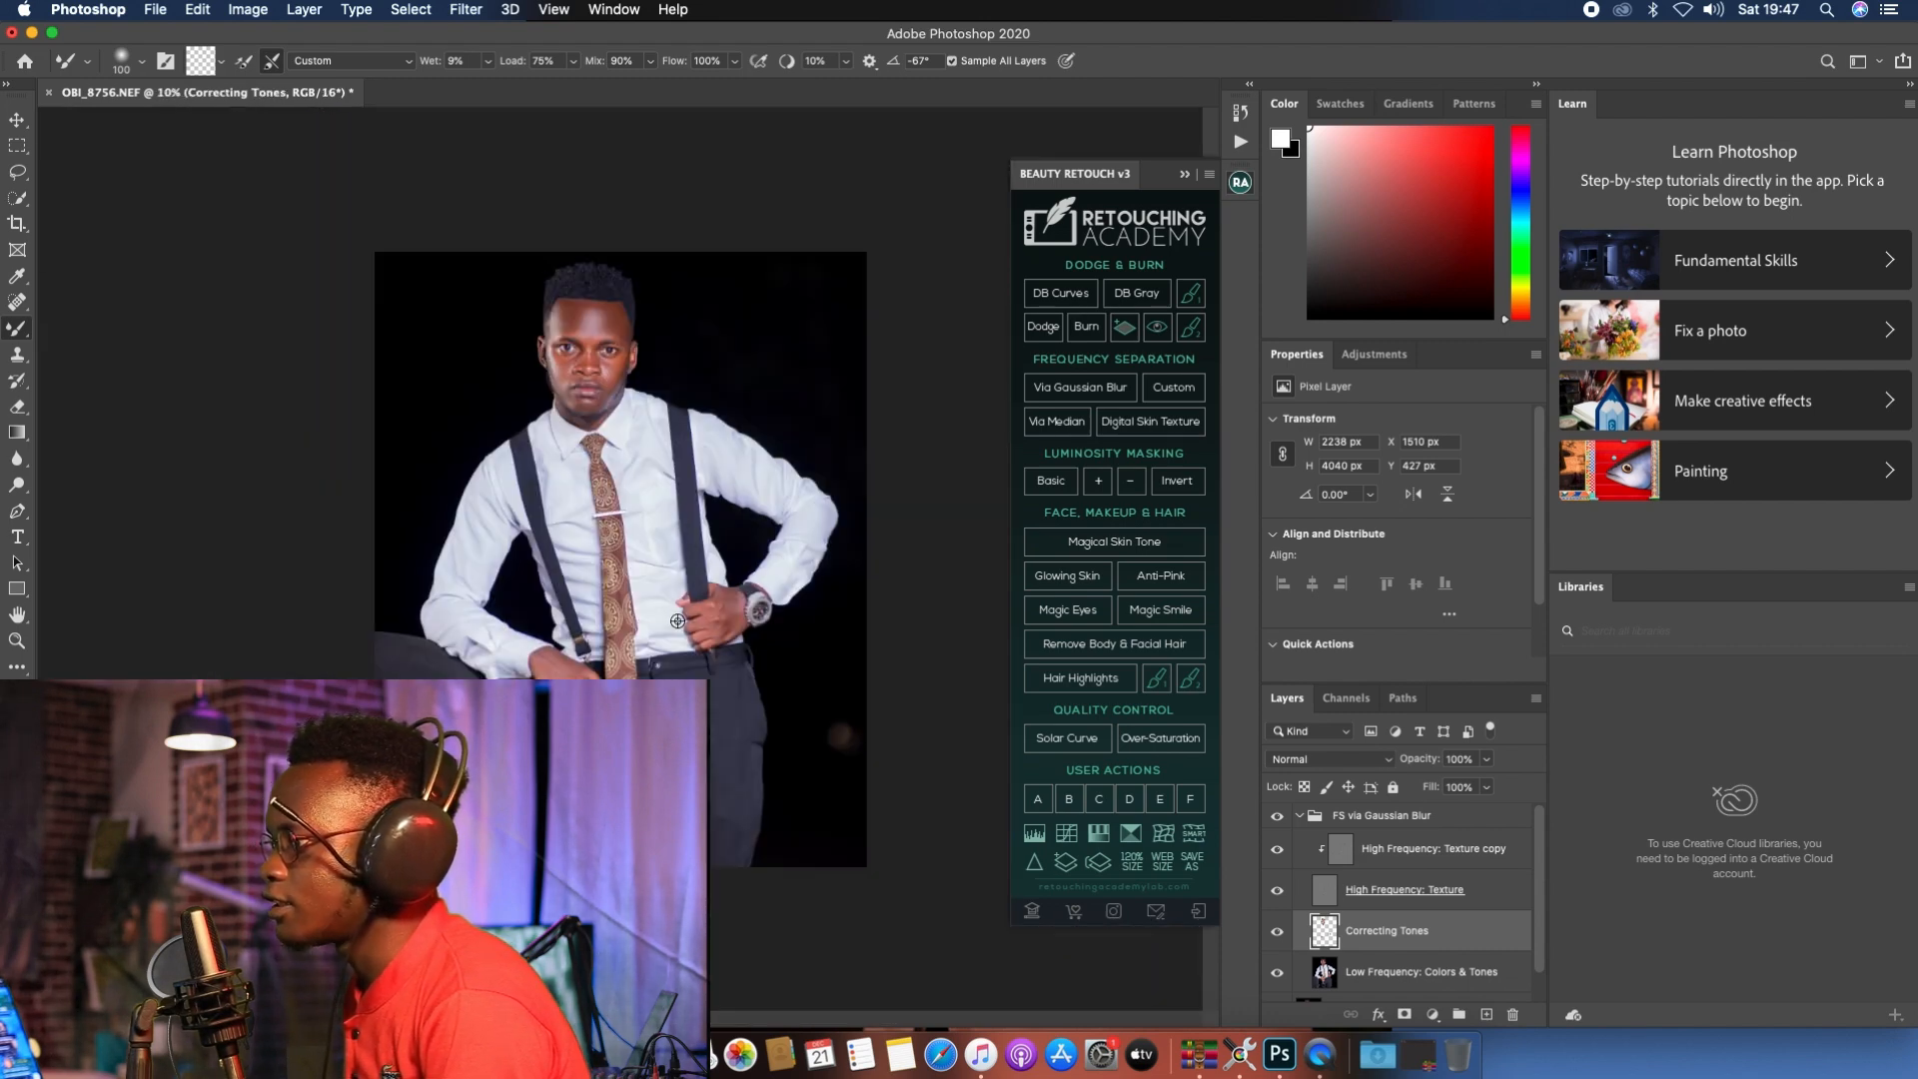
scroll(599, 280, up, 20)
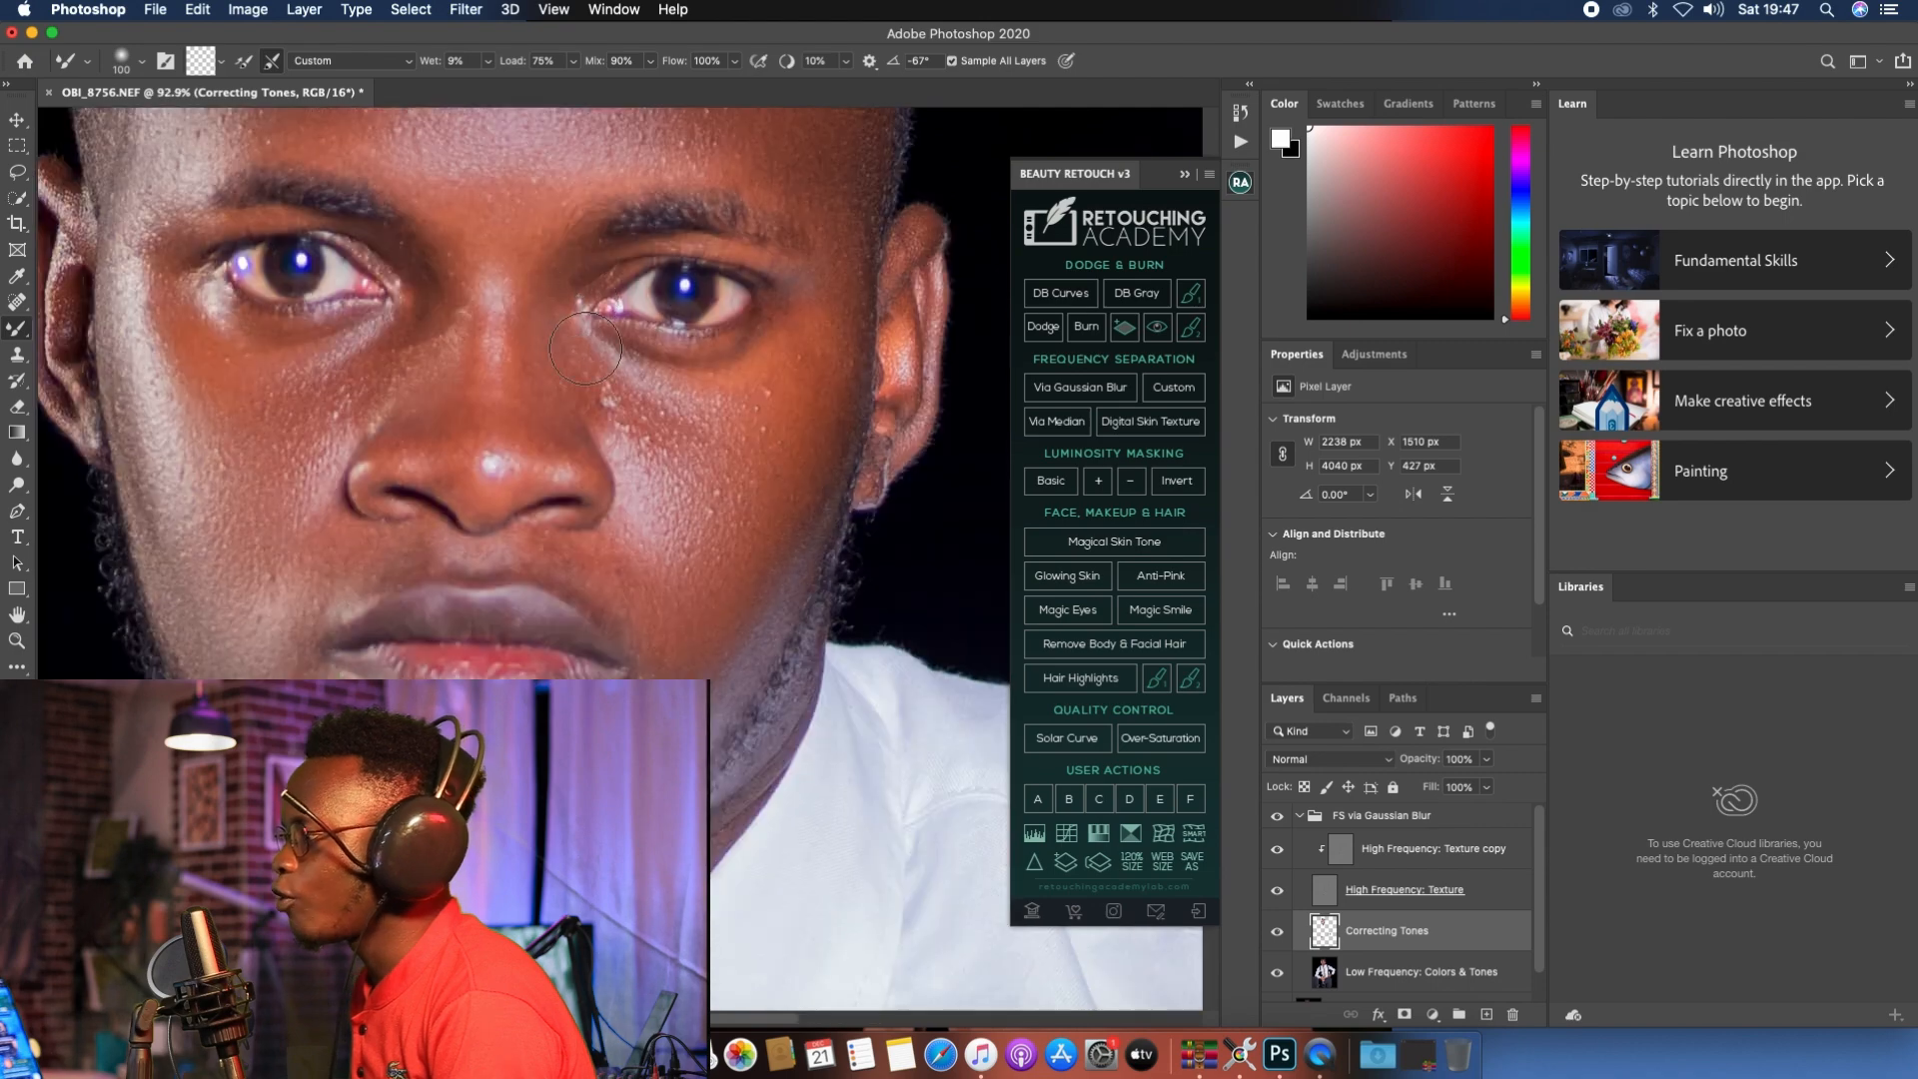
click(1277, 817)
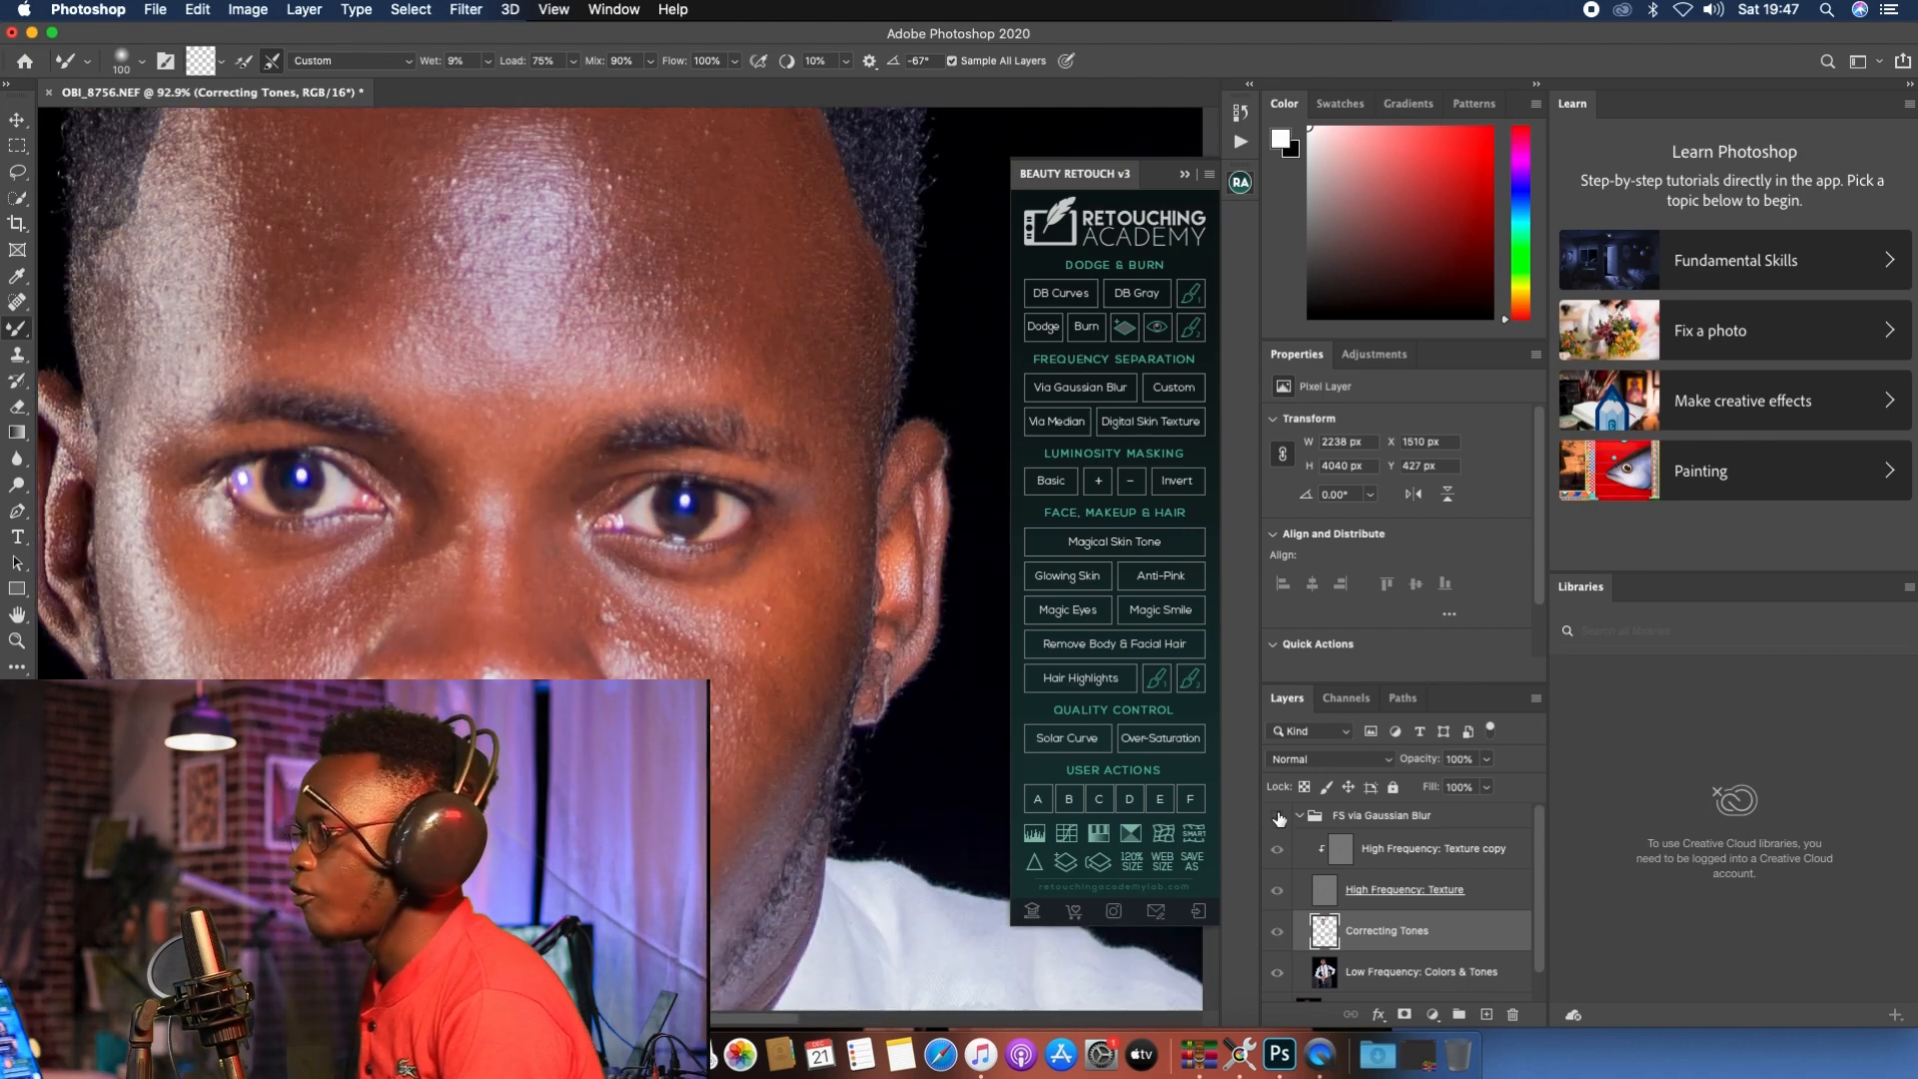
scroll(580, 631, down, 3)
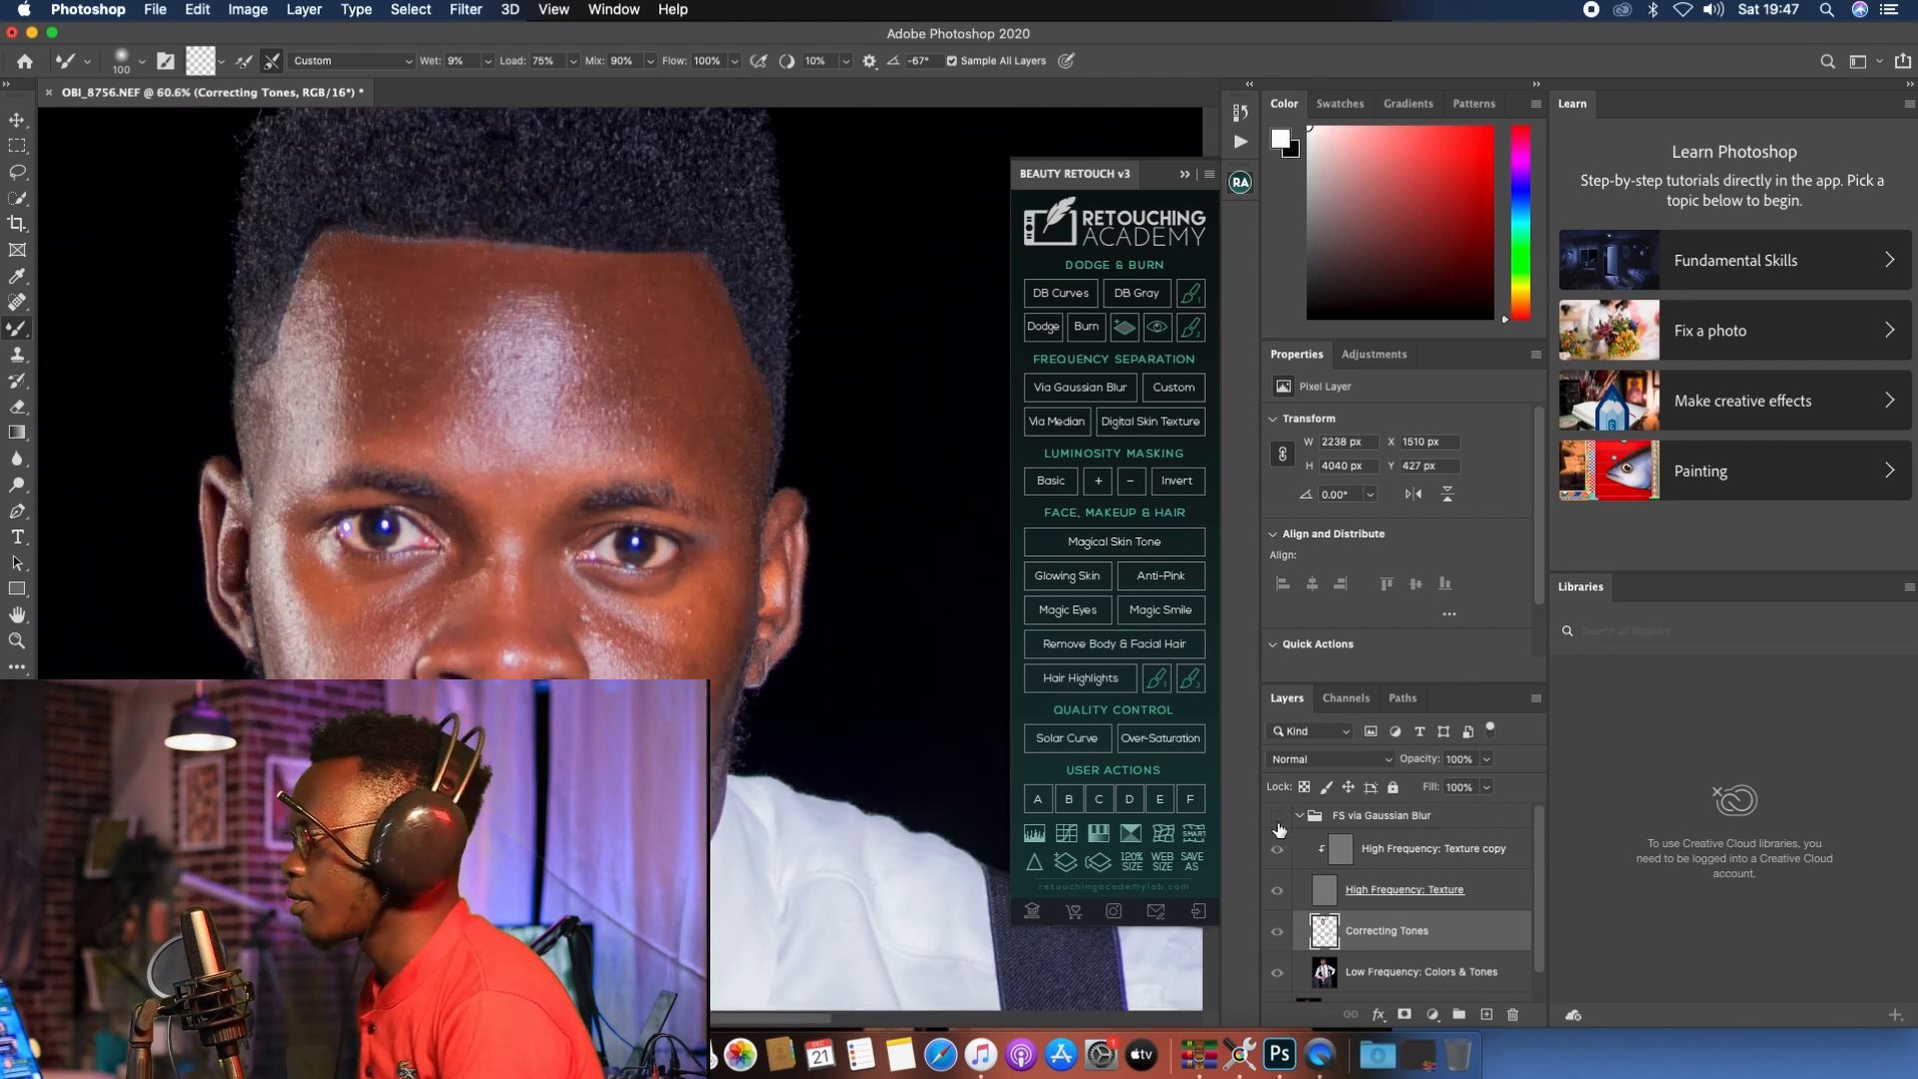
click(1277, 817)
click(1279, 818)
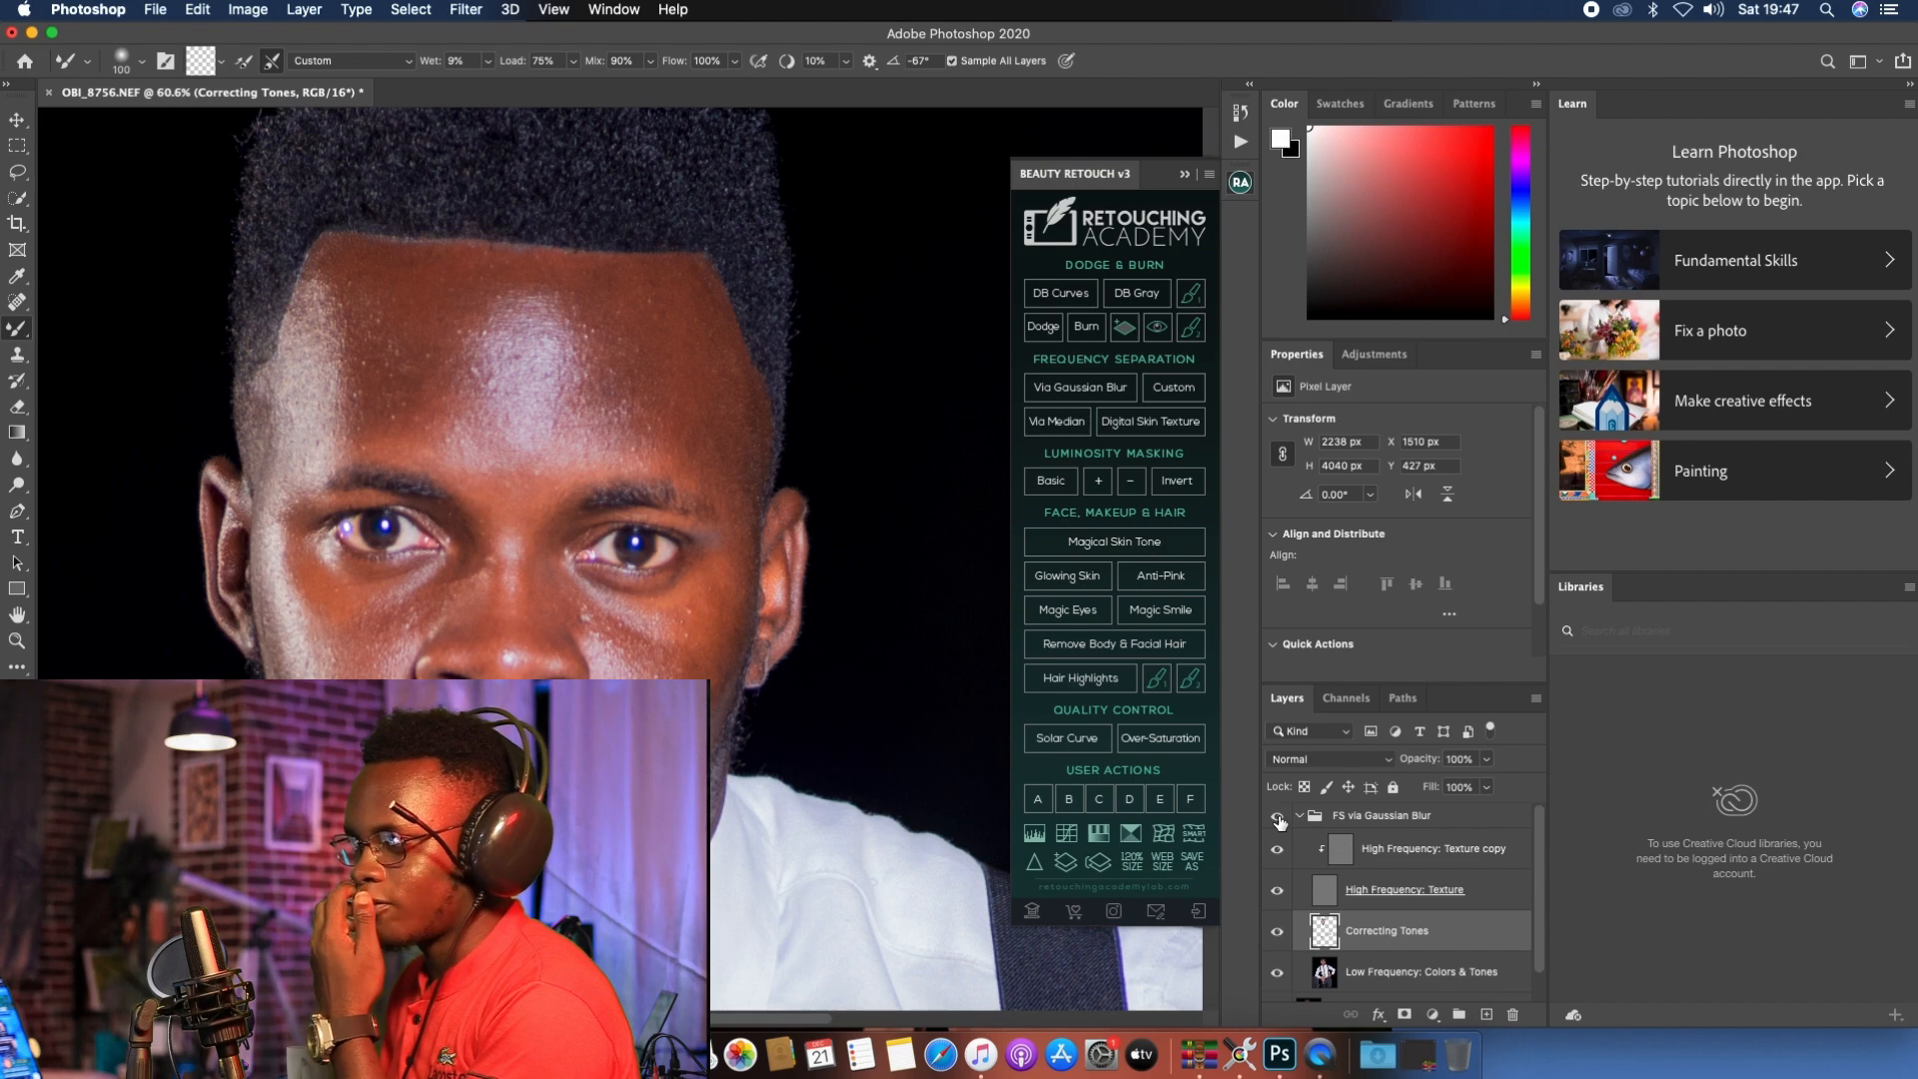
click(1278, 818)
click(1278, 818)
click(1278, 818)
scroll(615, 532, down, 1)
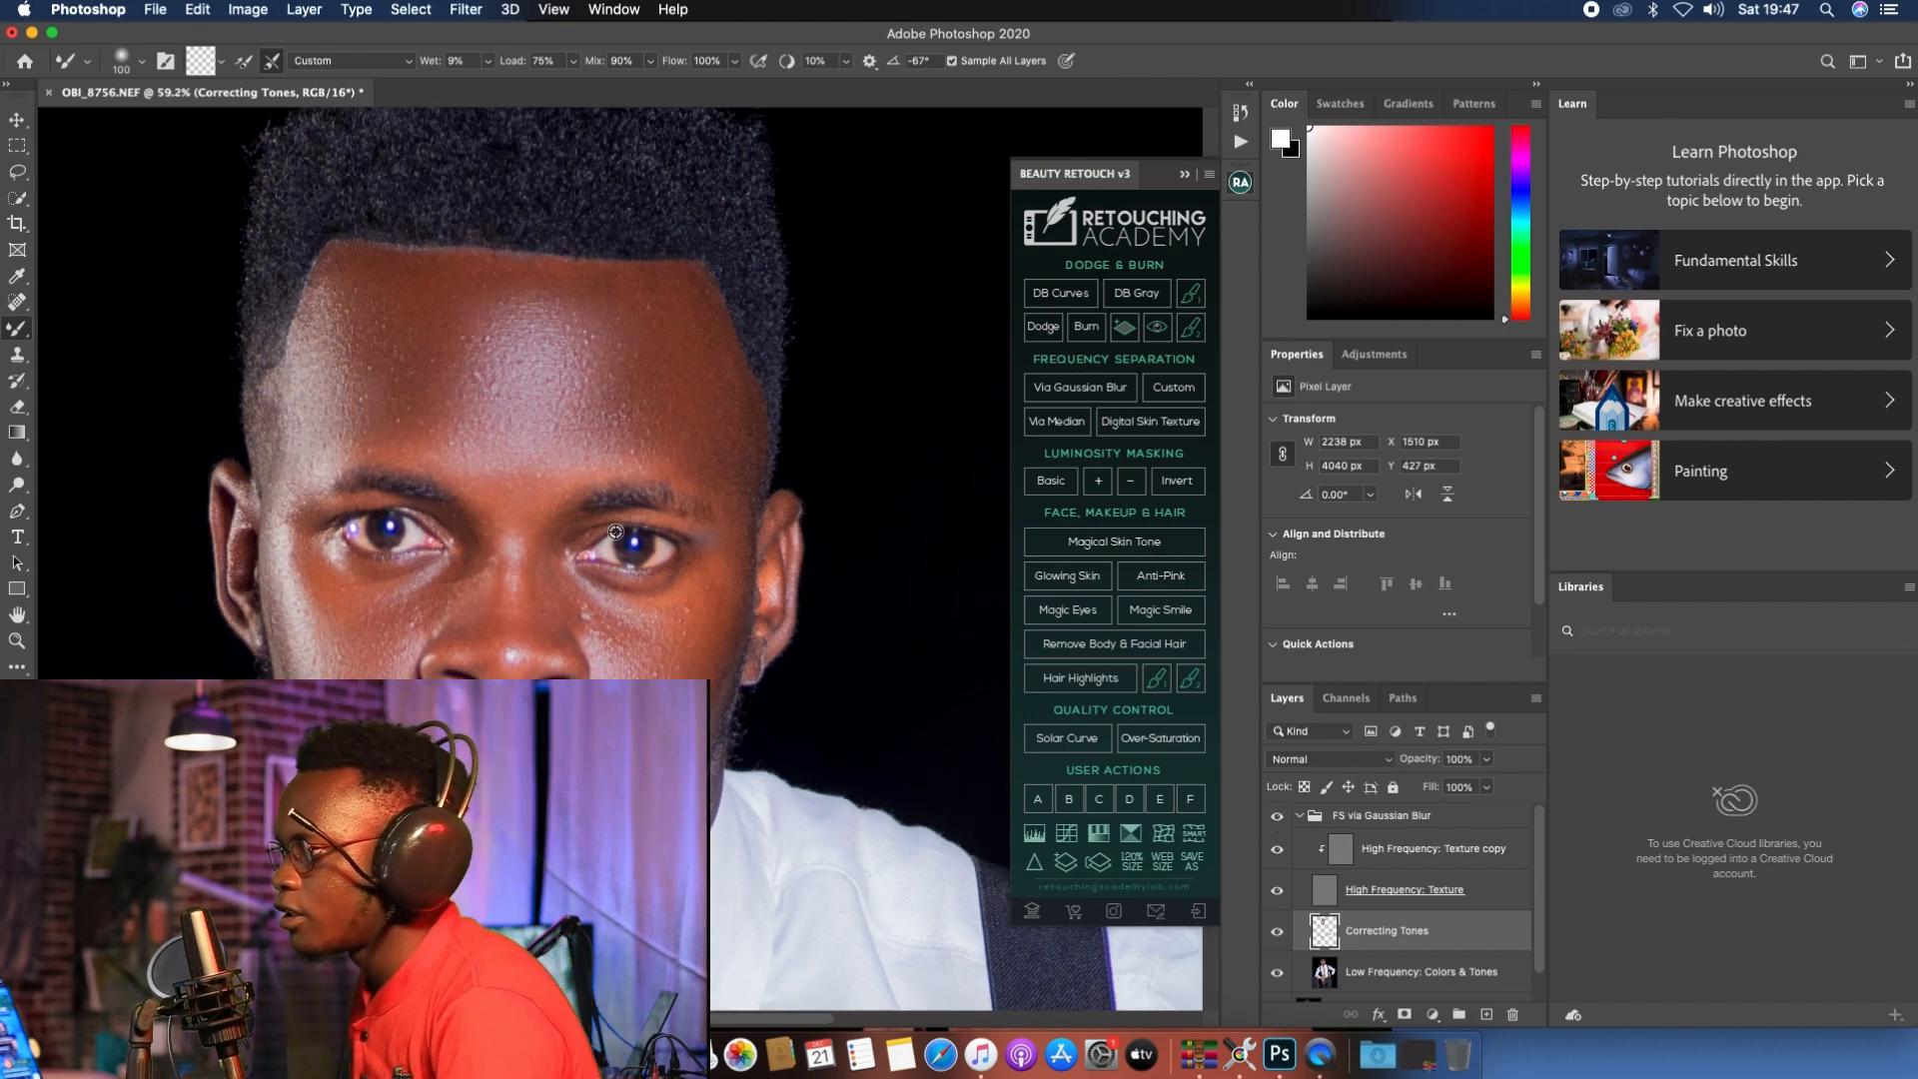
scroll(615, 532, down, 4)
scroll(581, 548, down, 5)
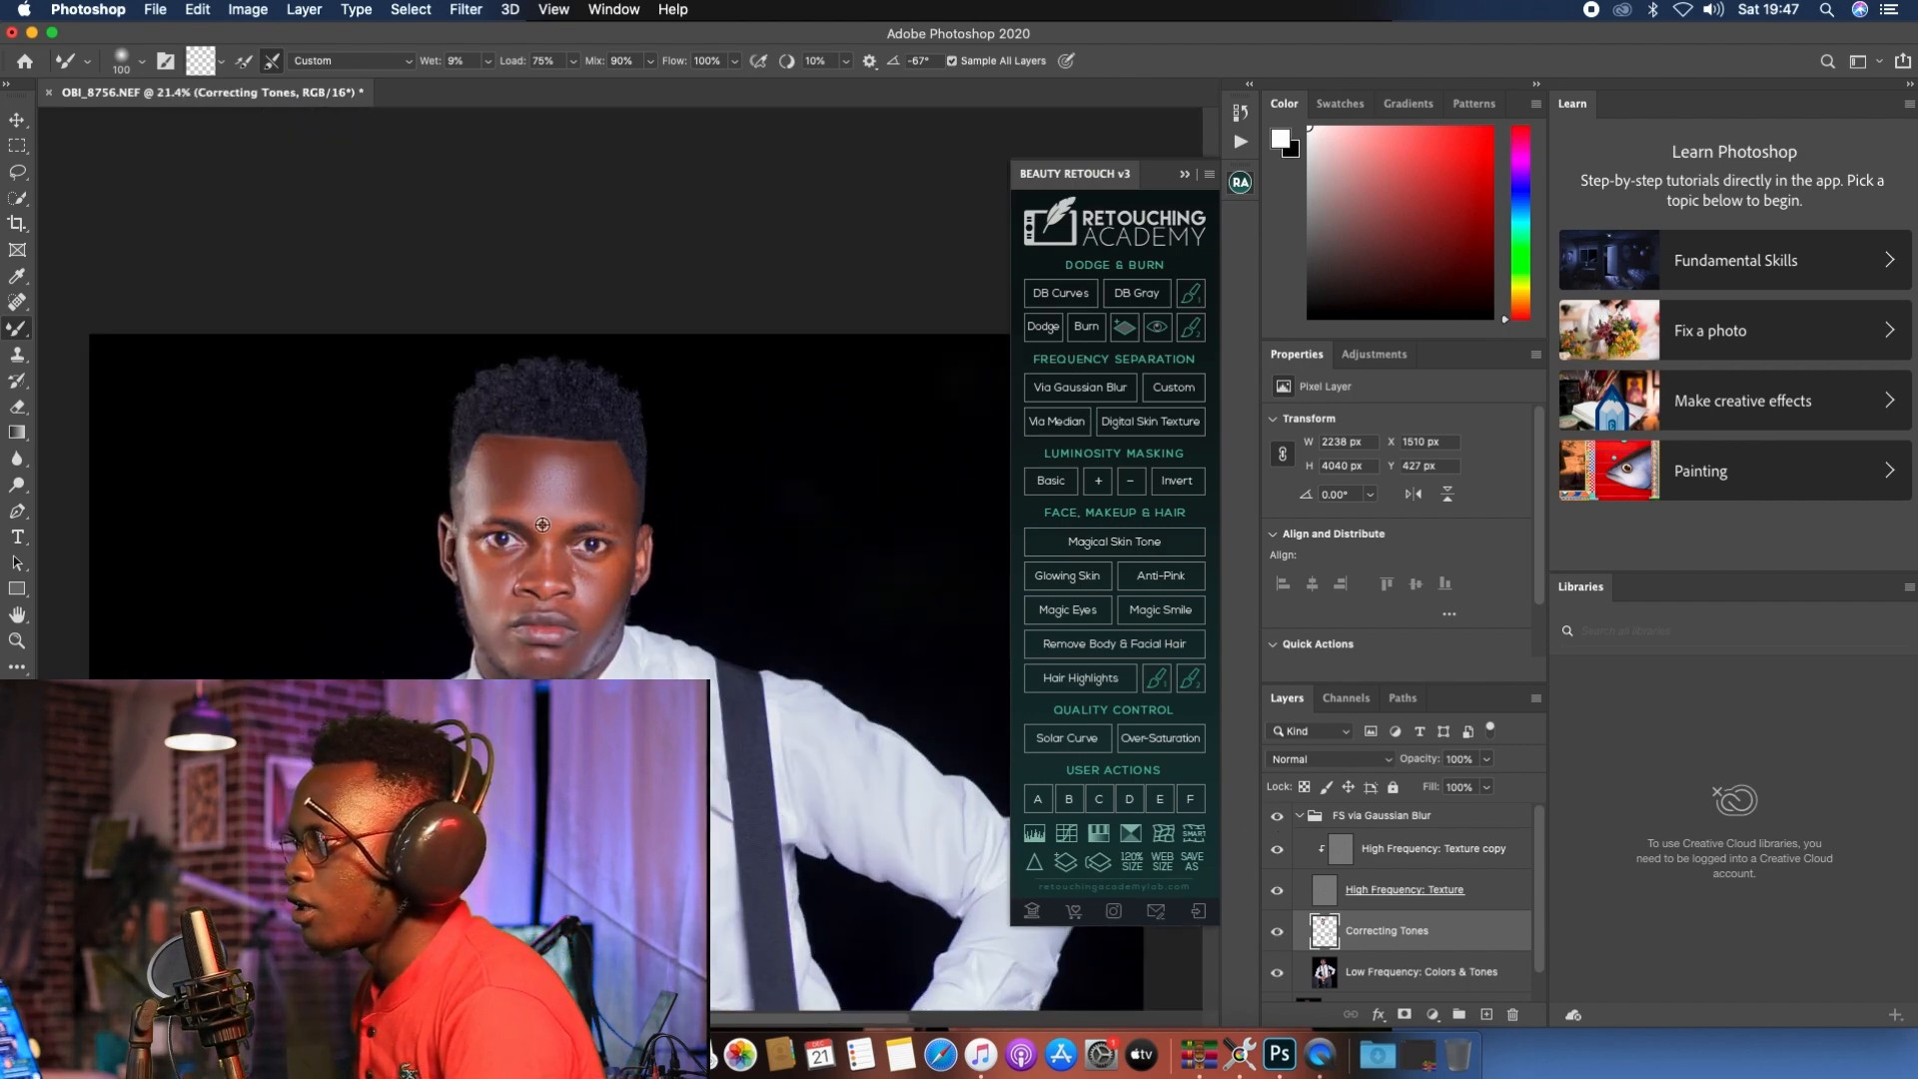
scroll(579, 547, up, 1)
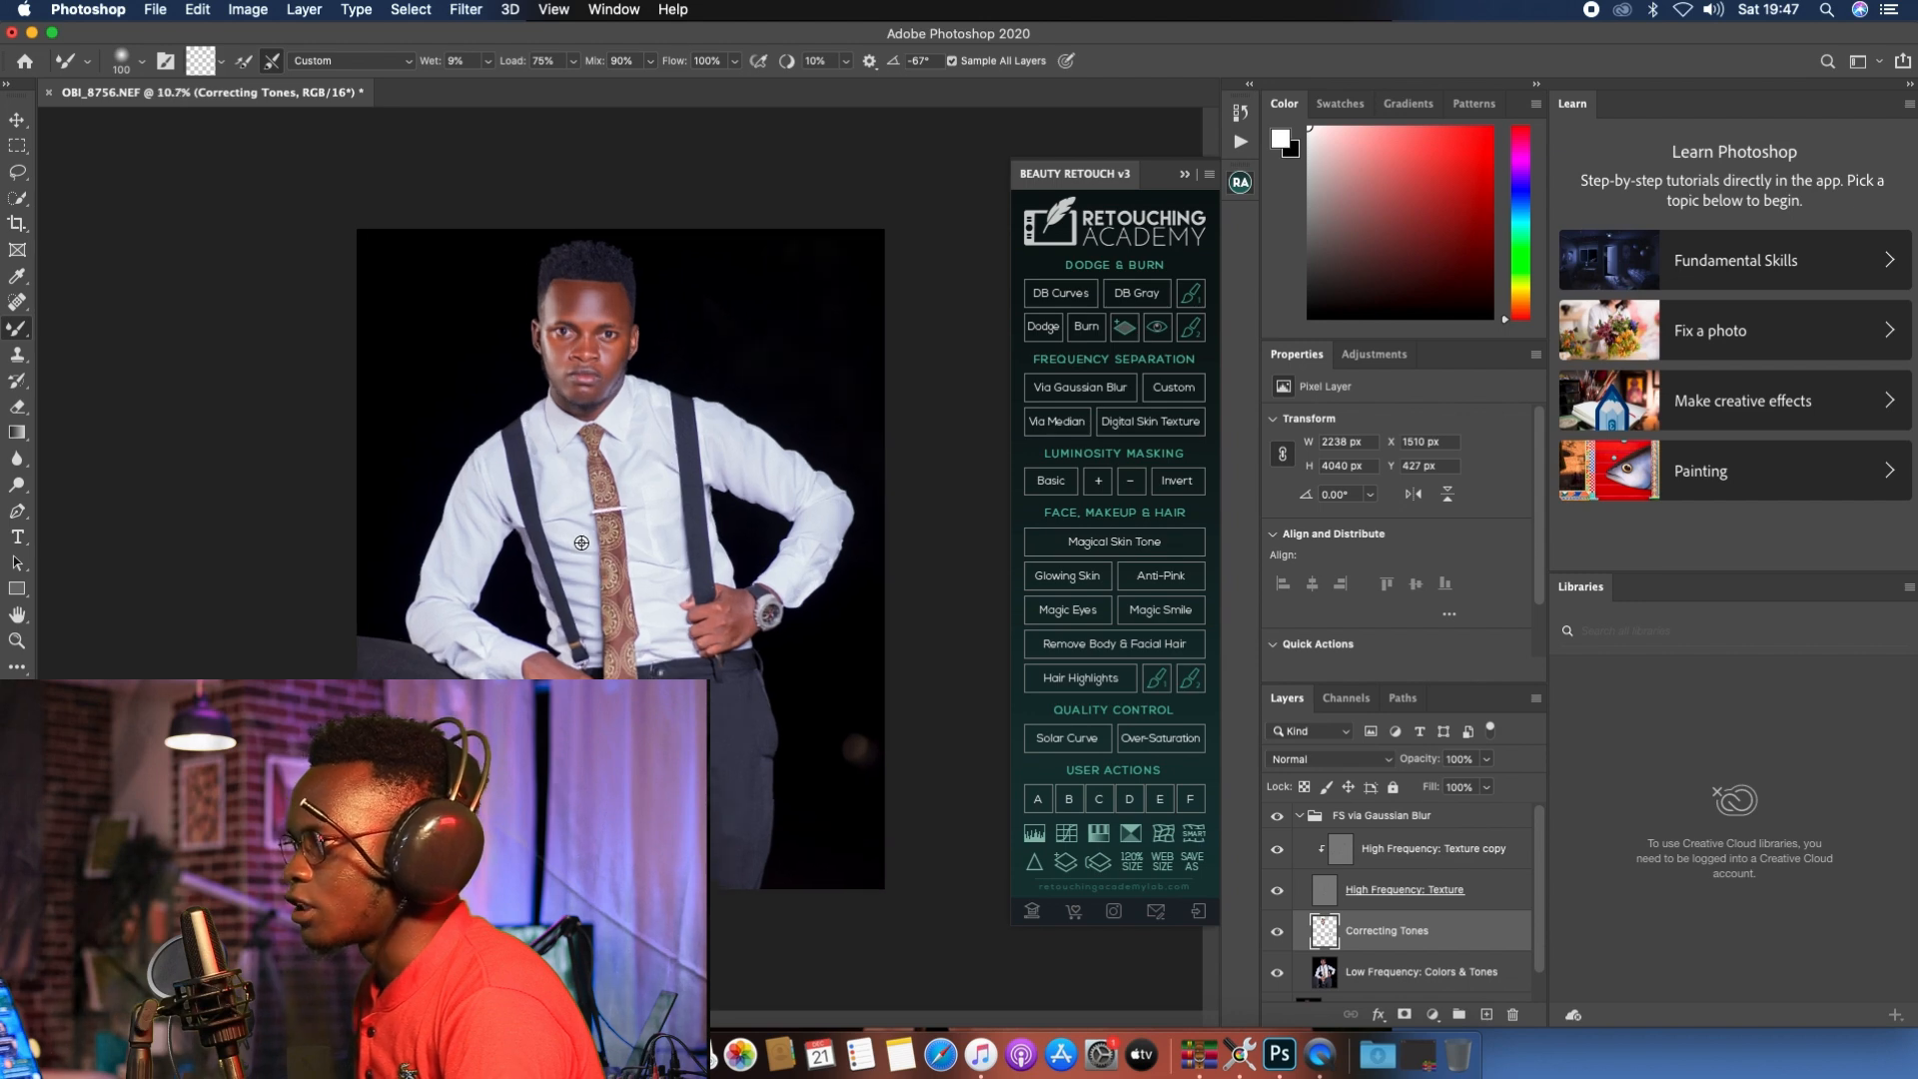
Step: Lasso the forehead on the Correcting Tones layer, apply a Gaussian Blur with a 15-pixel radius, and deselect
click(17, 171)
scroll(569, 285, up, 6)
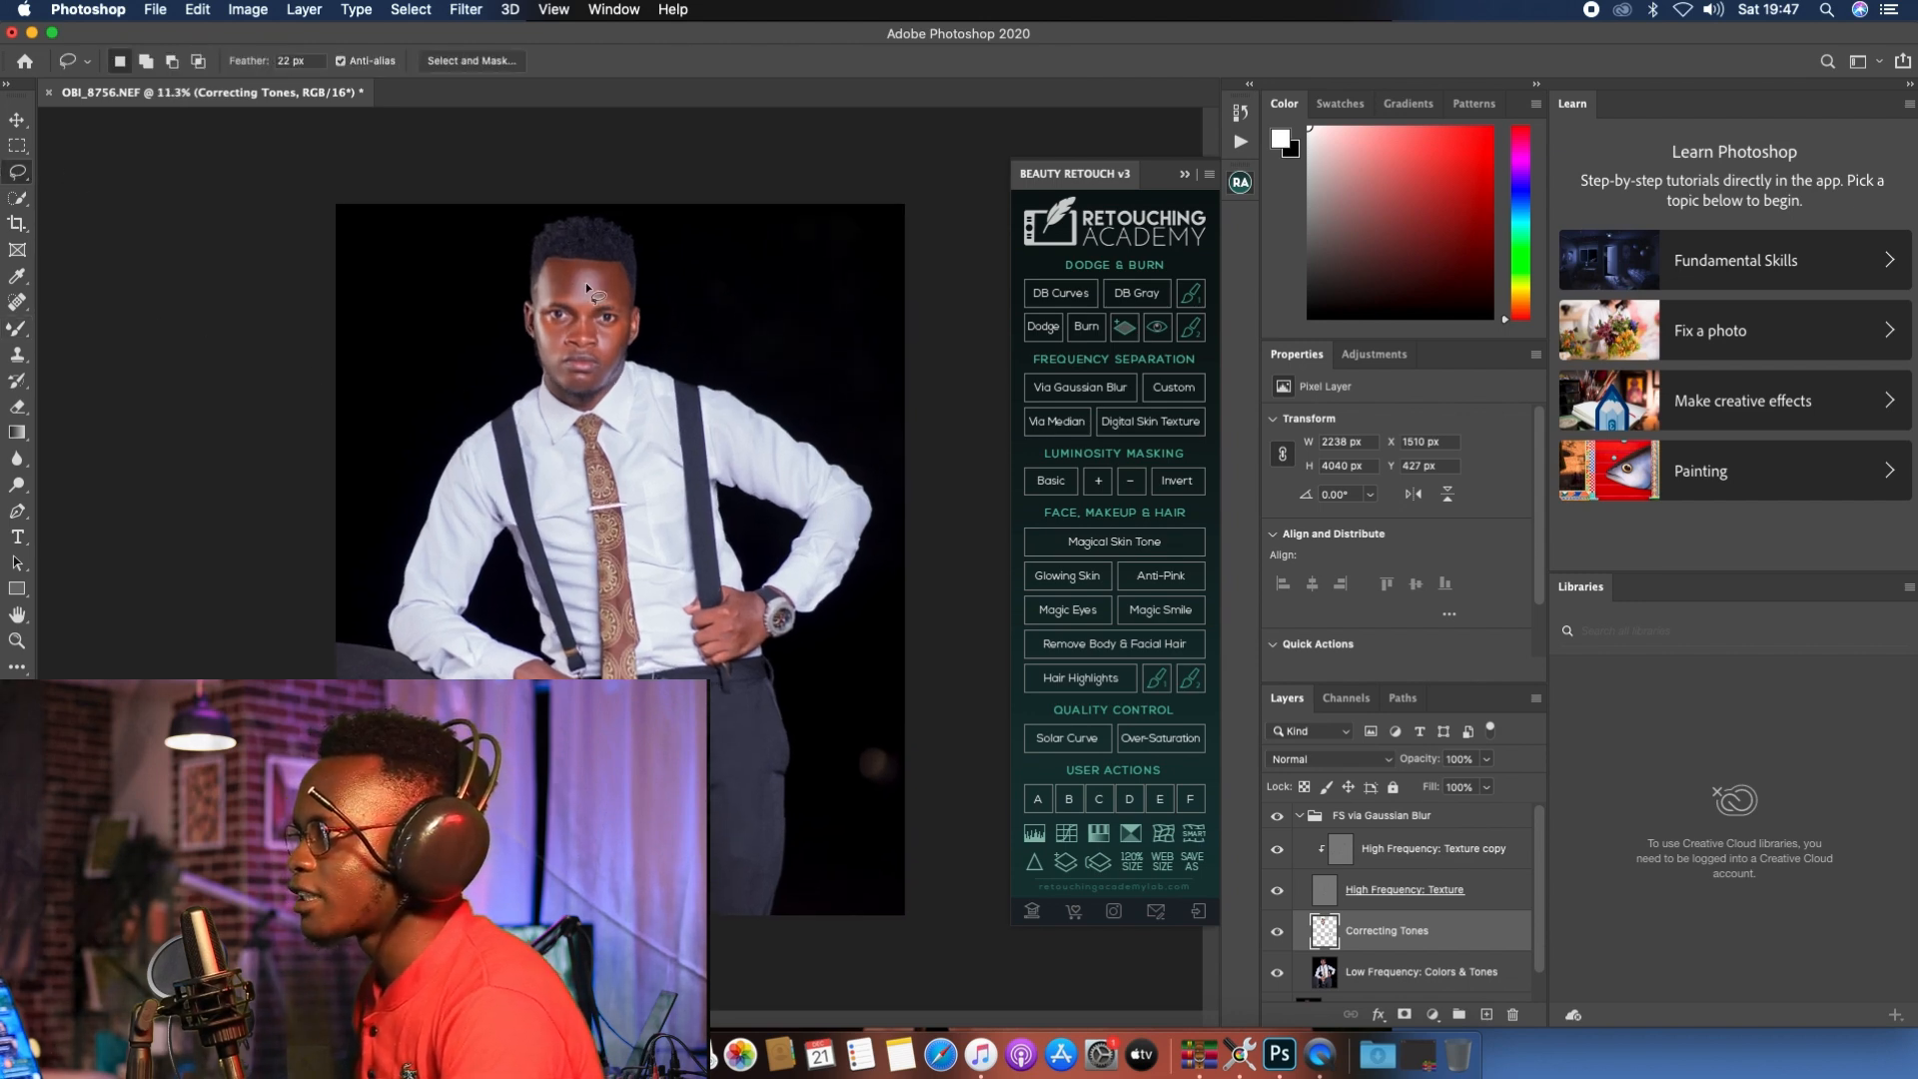
scroll(500, 360, up, 1)
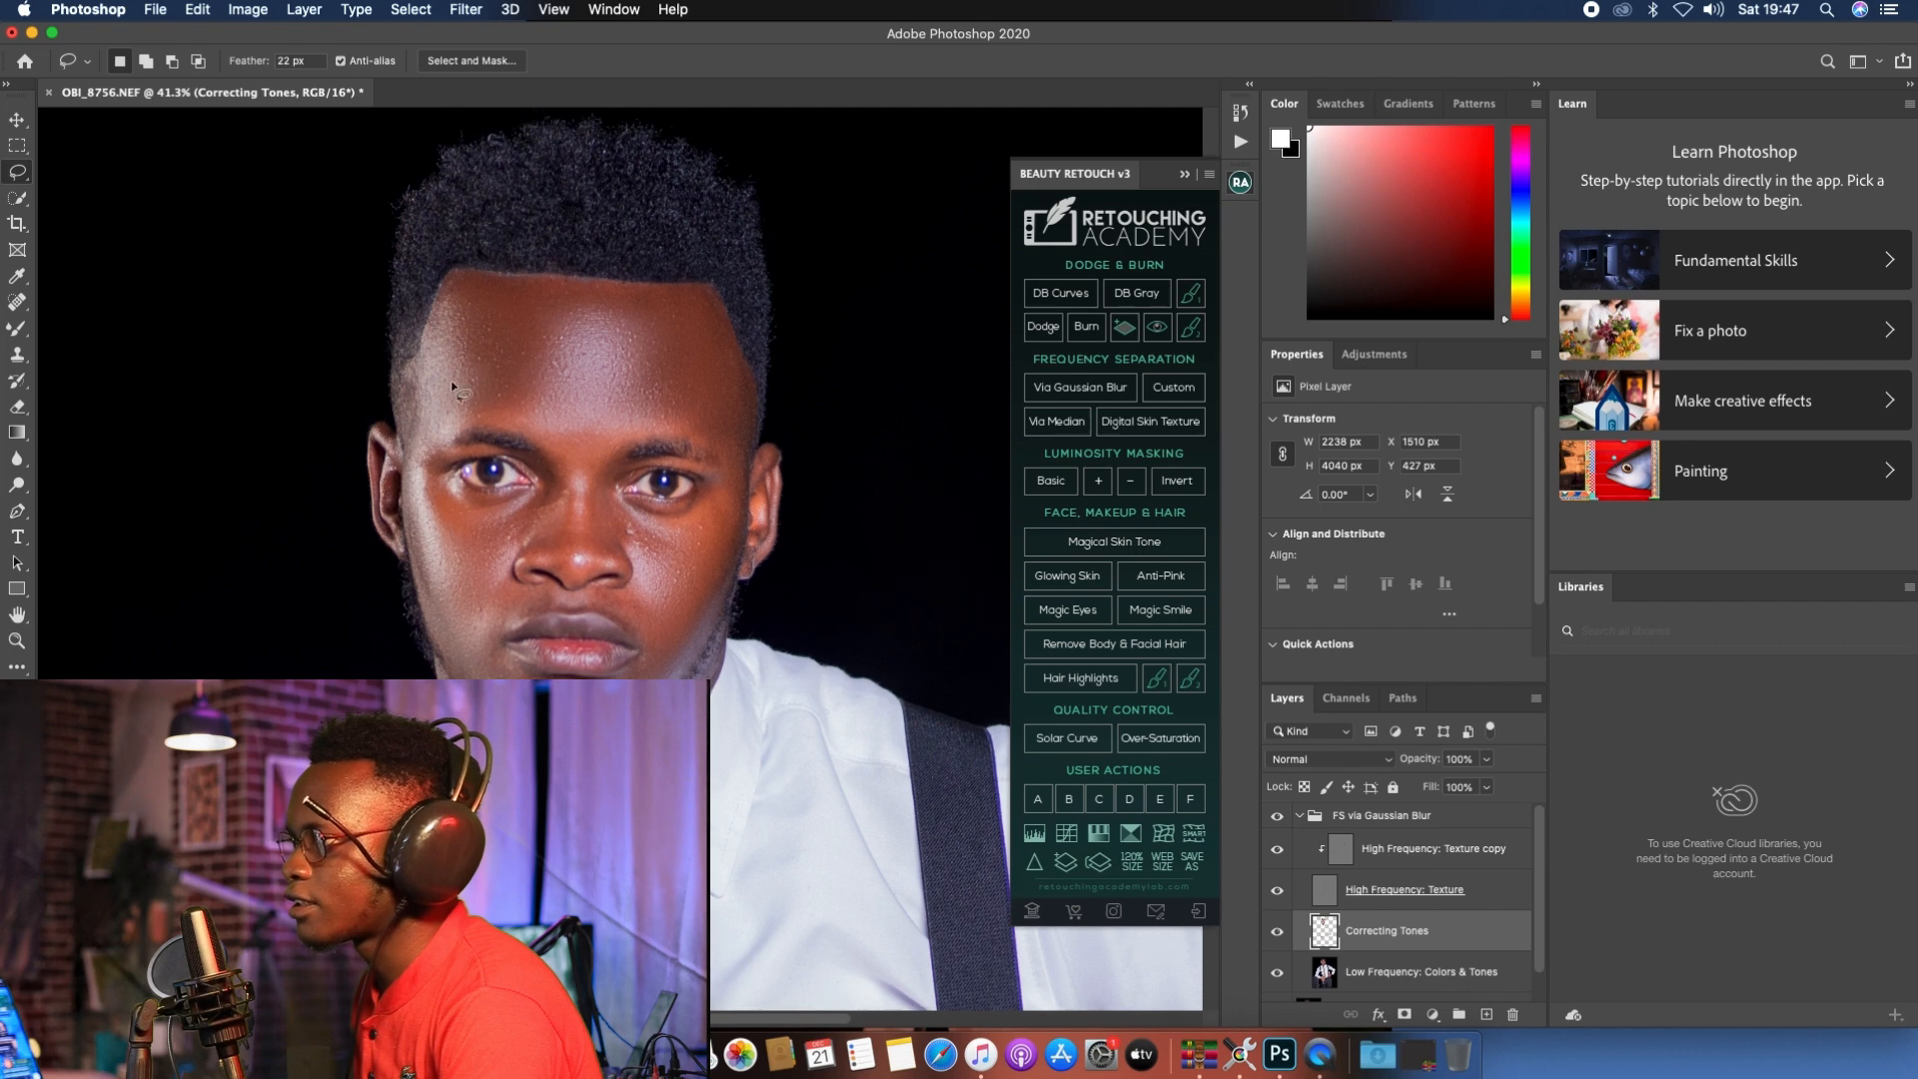
mouse_move(416, 439)
mouse_down()
mouse_move(447, 288)
mouse_move(473, 279)
mouse_move(695, 290)
mouse_move(748, 388)
mouse_move(728, 453)
mouse_move(667, 437)
mouse_move(602, 461)
mouse_move(421, 430)
mouse_up()
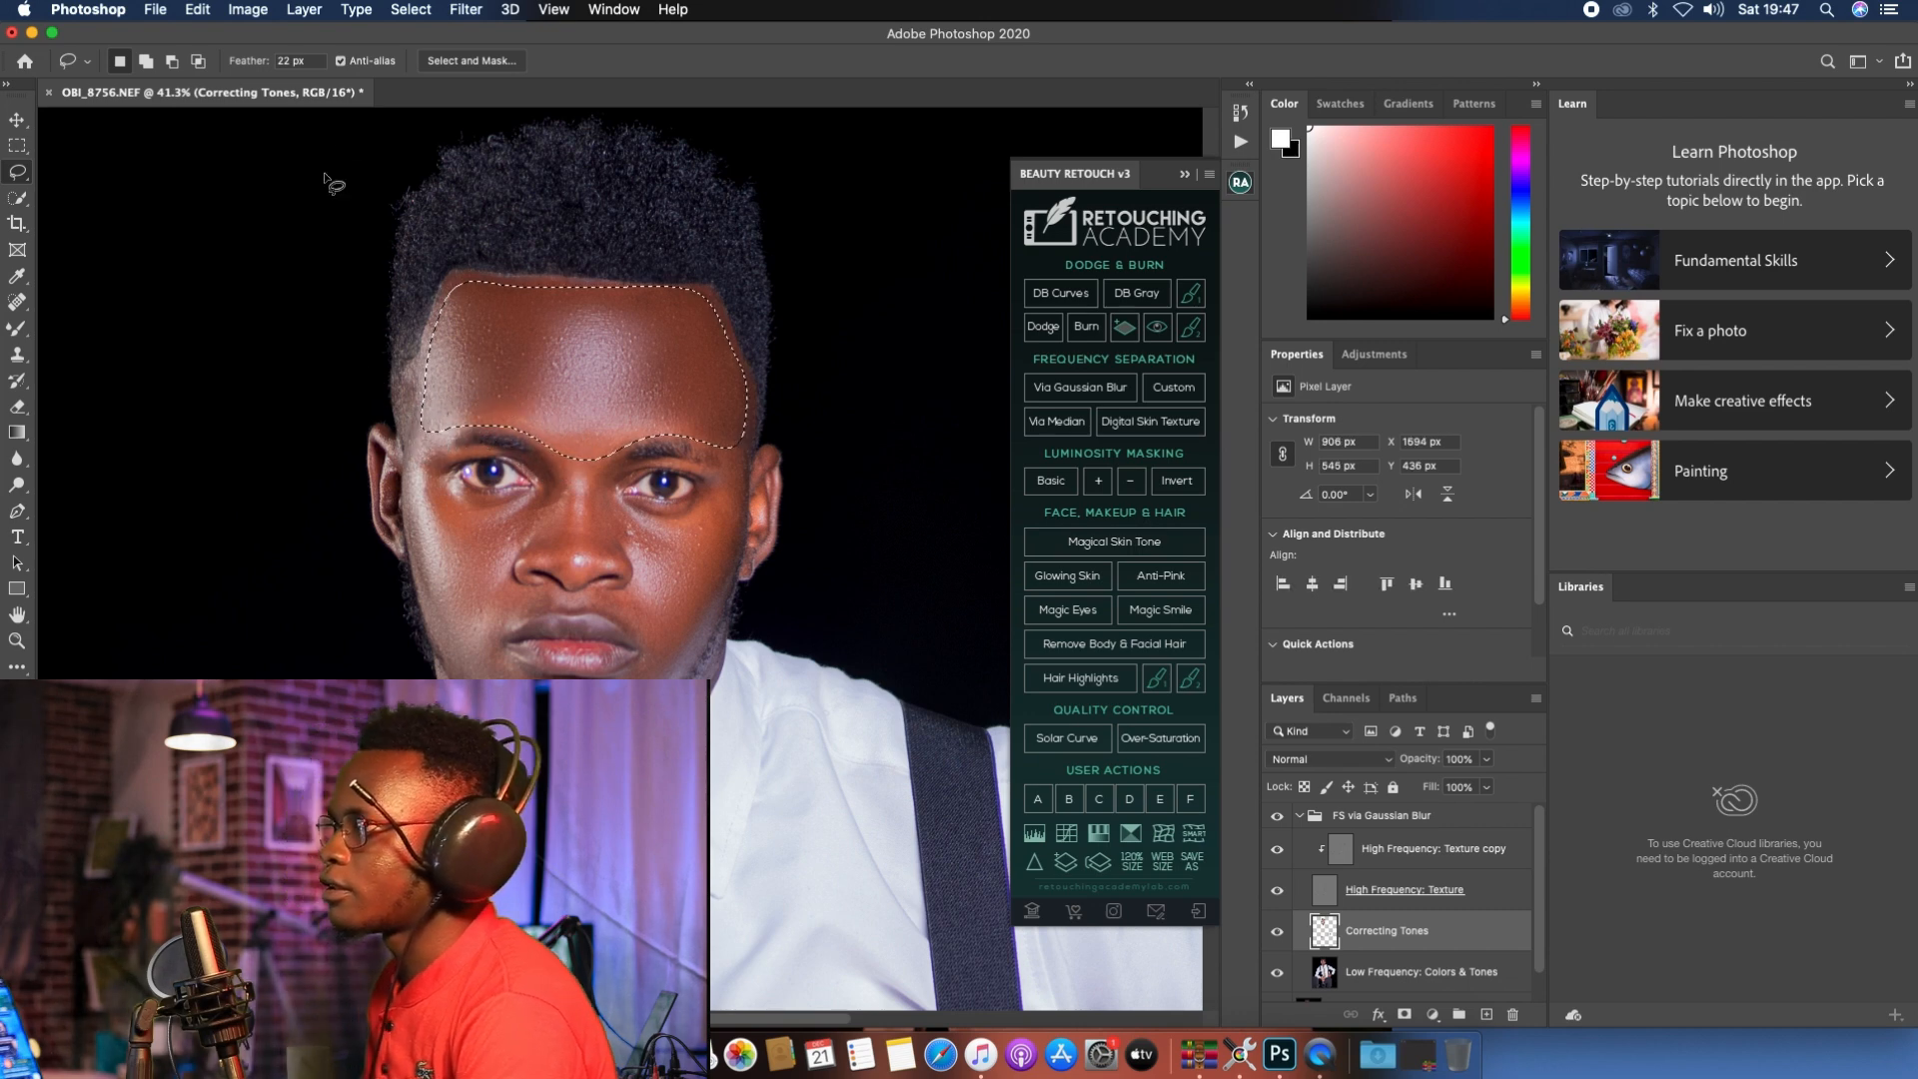
click(466, 9)
mouse_move(490, 249)
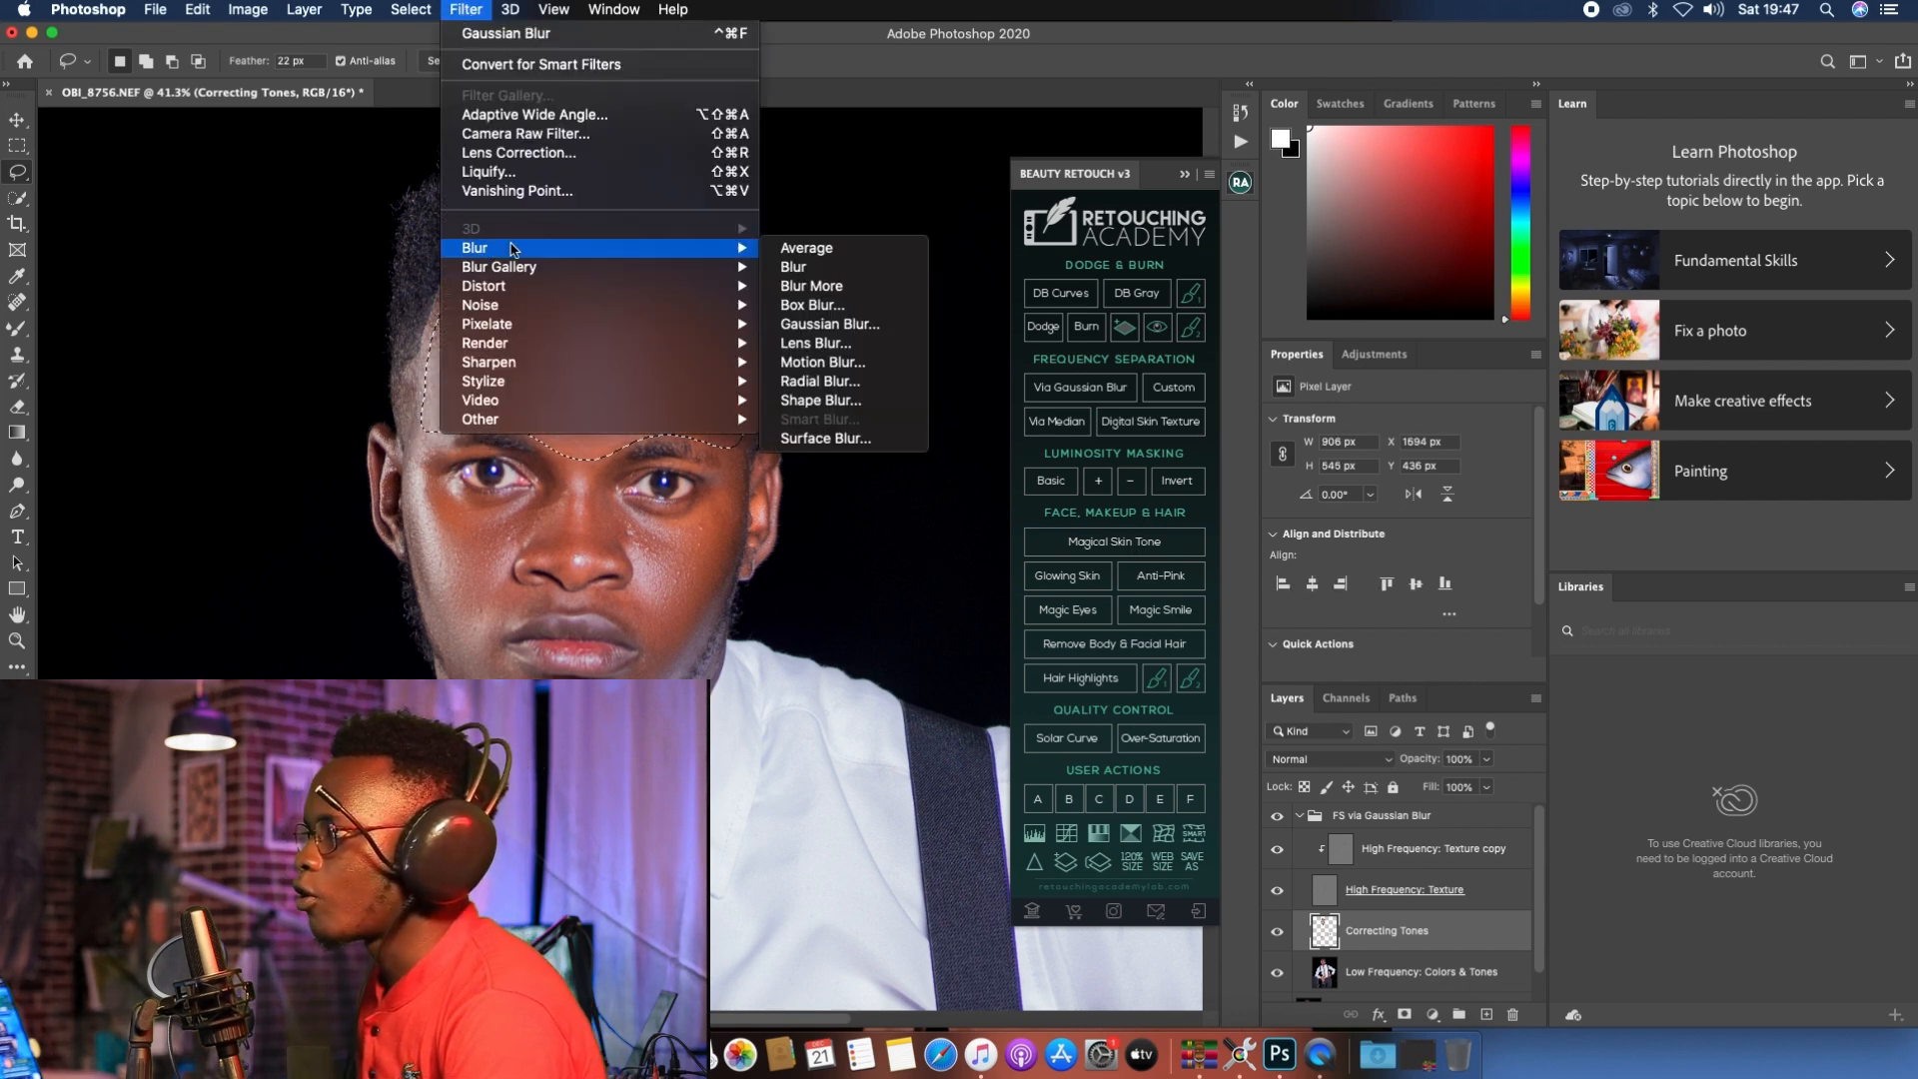
click(819, 326)
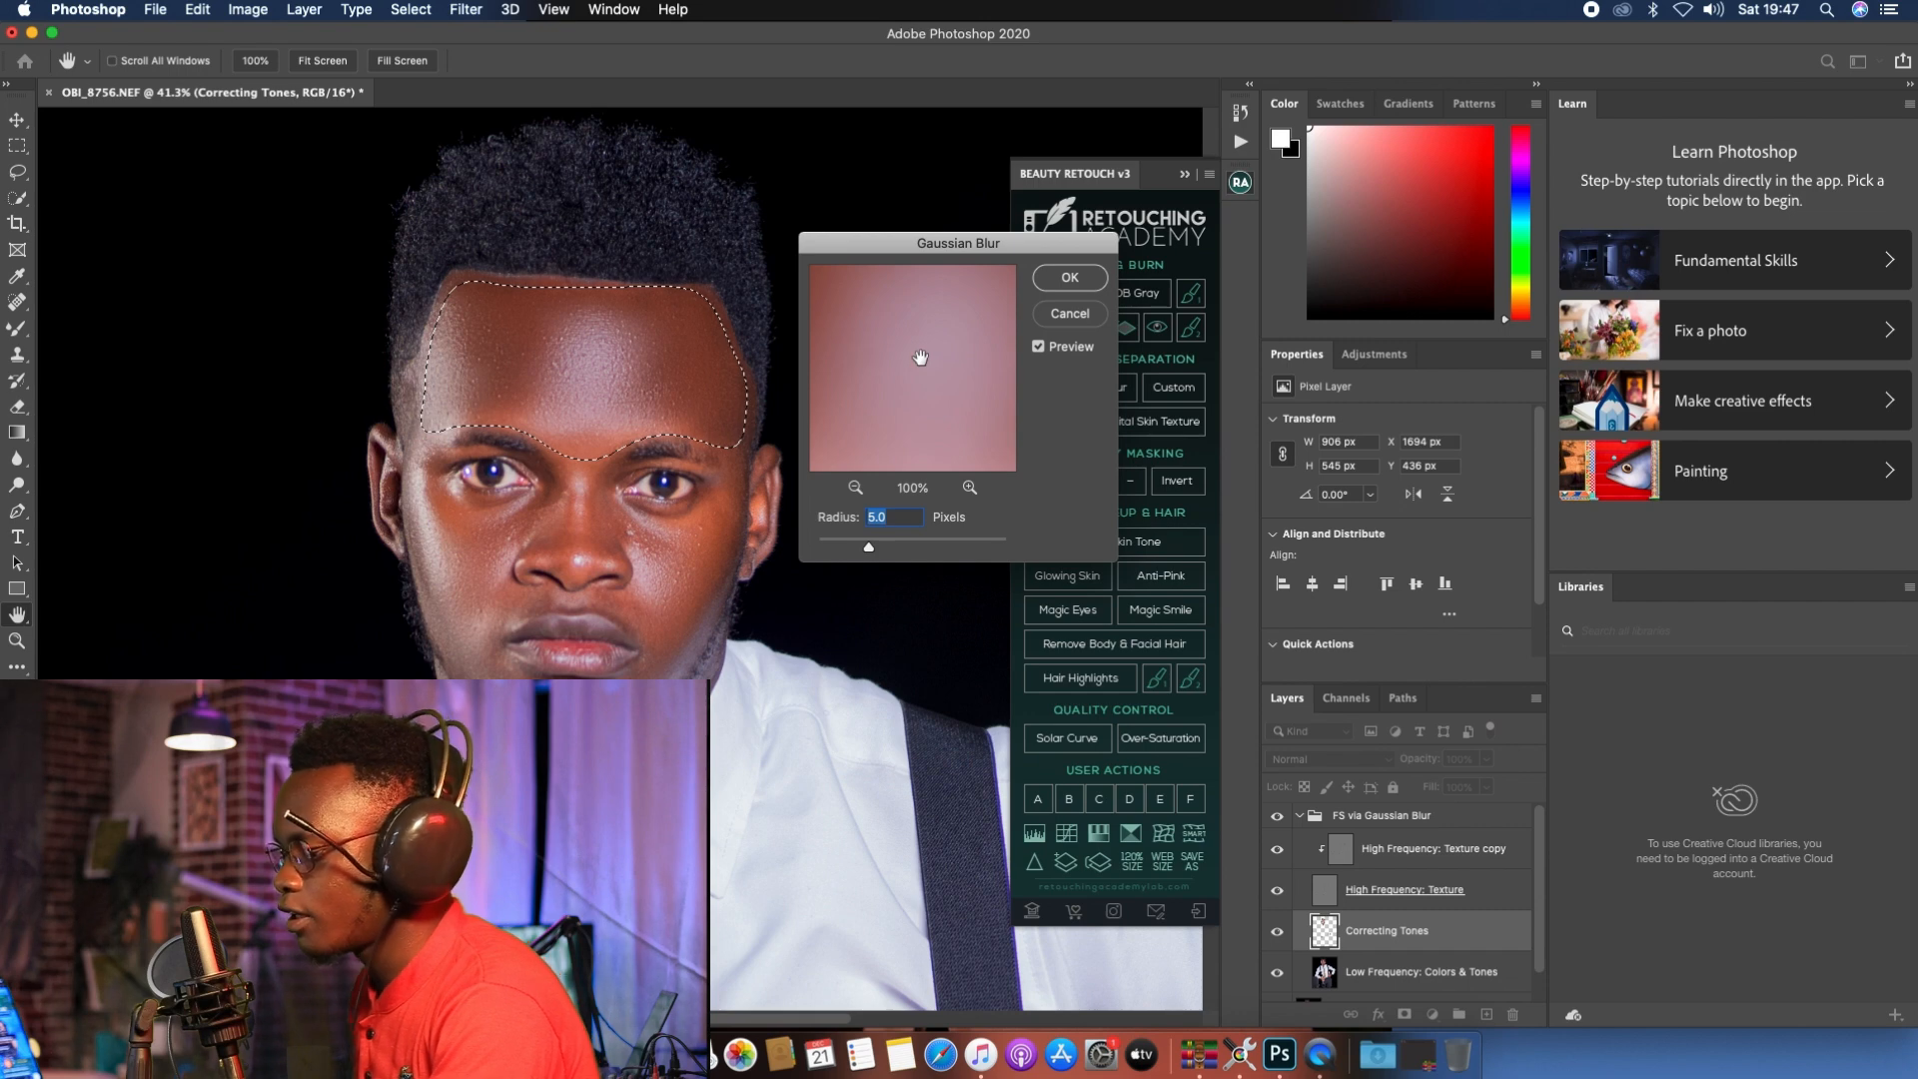
text(15)
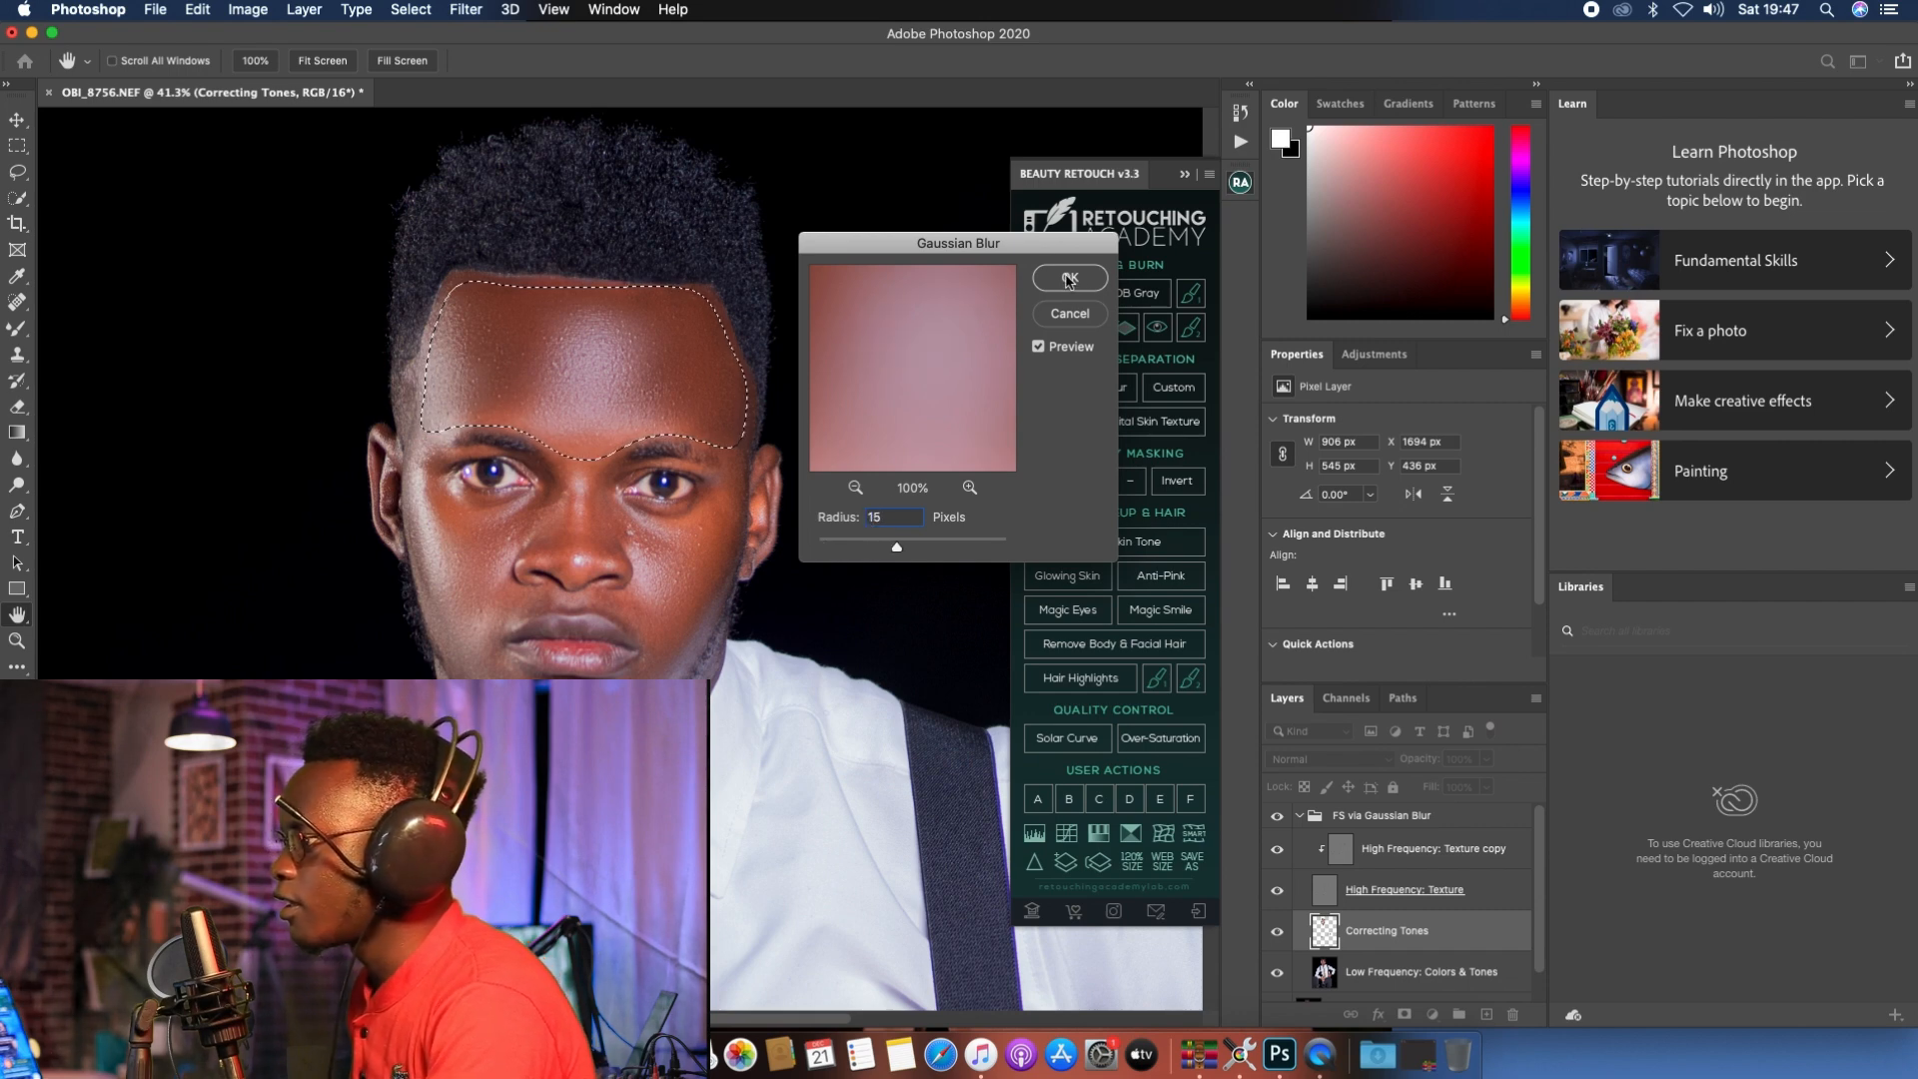
click(1068, 280)
key(ctrl+d)
Step: Lasso the darker cheek from under the eye down to the jaw, reapply the last Gaussian Blur, and deselect
mouse_move(618, 505)
mouse_down()
mouse_move(740, 478)
mouse_move(714, 626)
mouse_move(653, 677)
mouse_up()
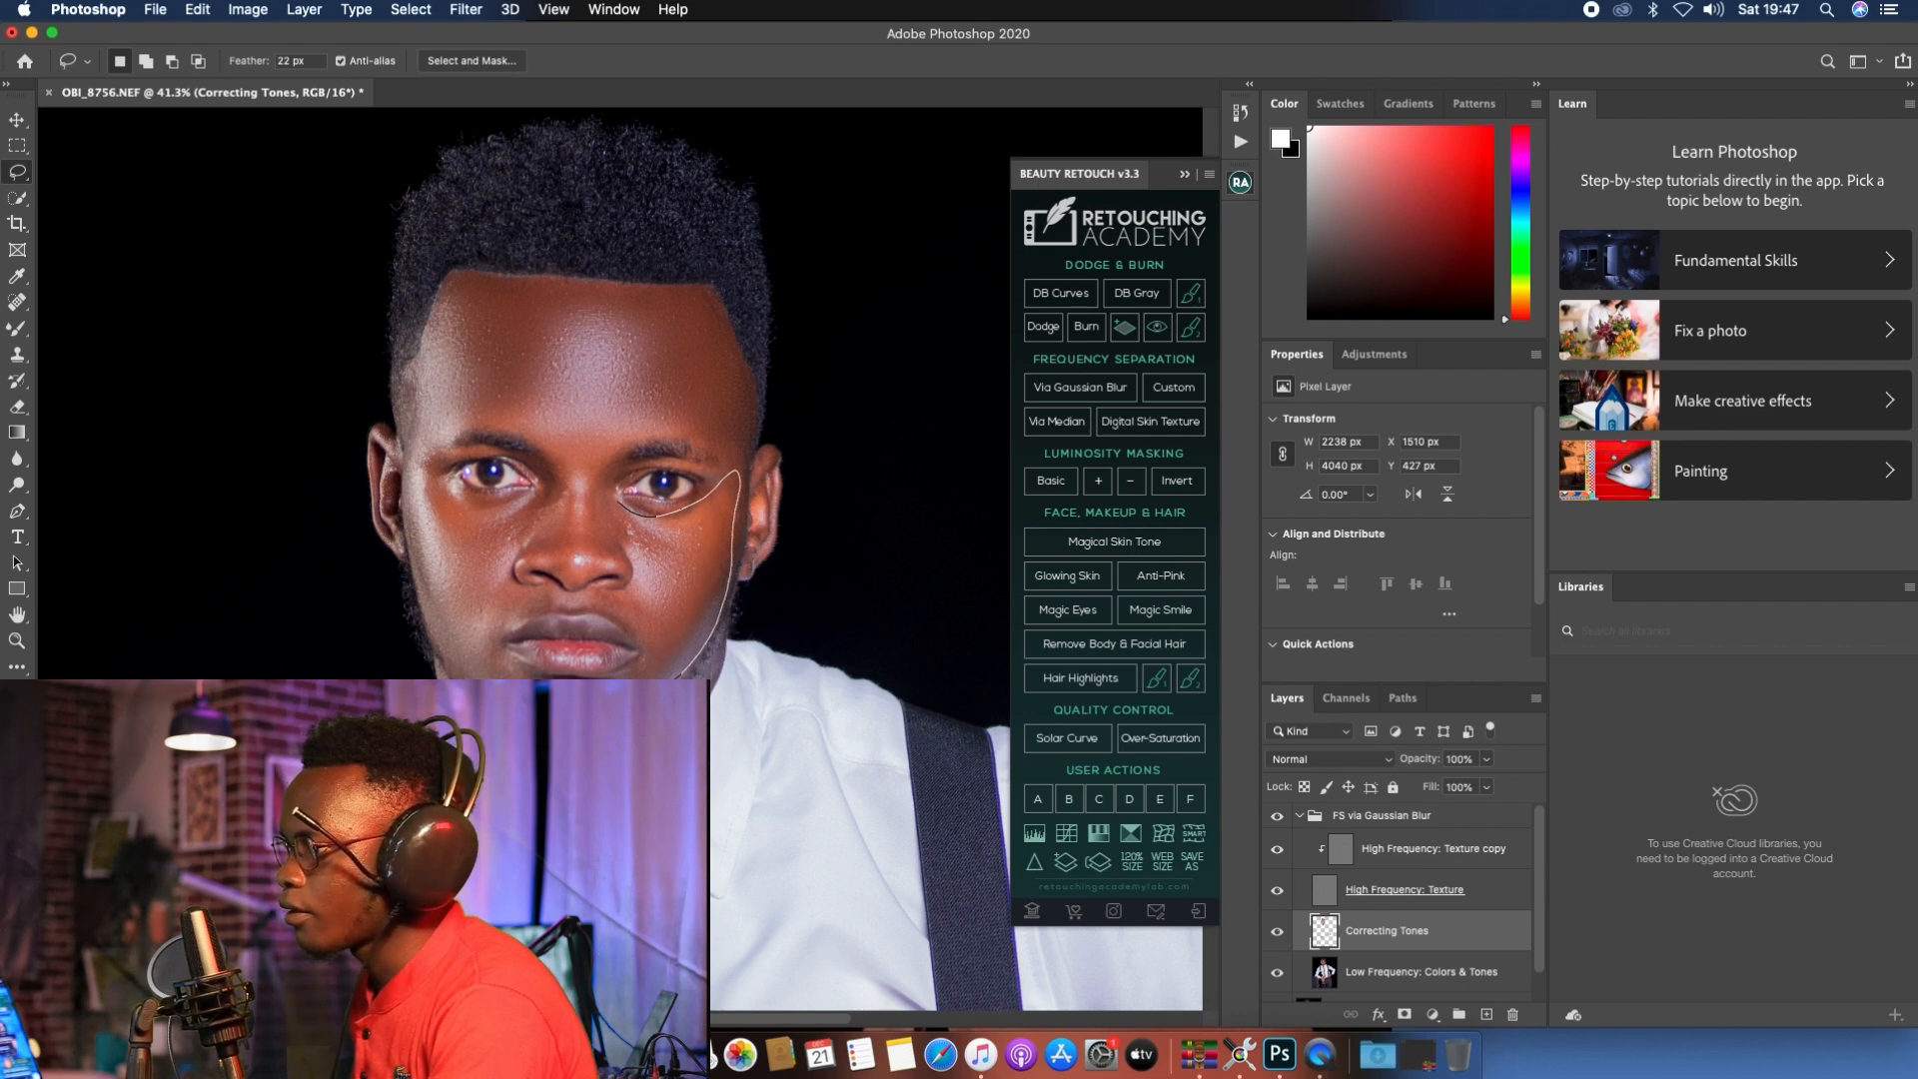
mouse_move(540, 667)
mouse_down()
mouse_move(647, 648)
mouse_move(602, 597)
mouse_move(637, 574)
mouse_move(625, 521)
mouse_move(651, 495)
mouse_up()
click(466, 9)
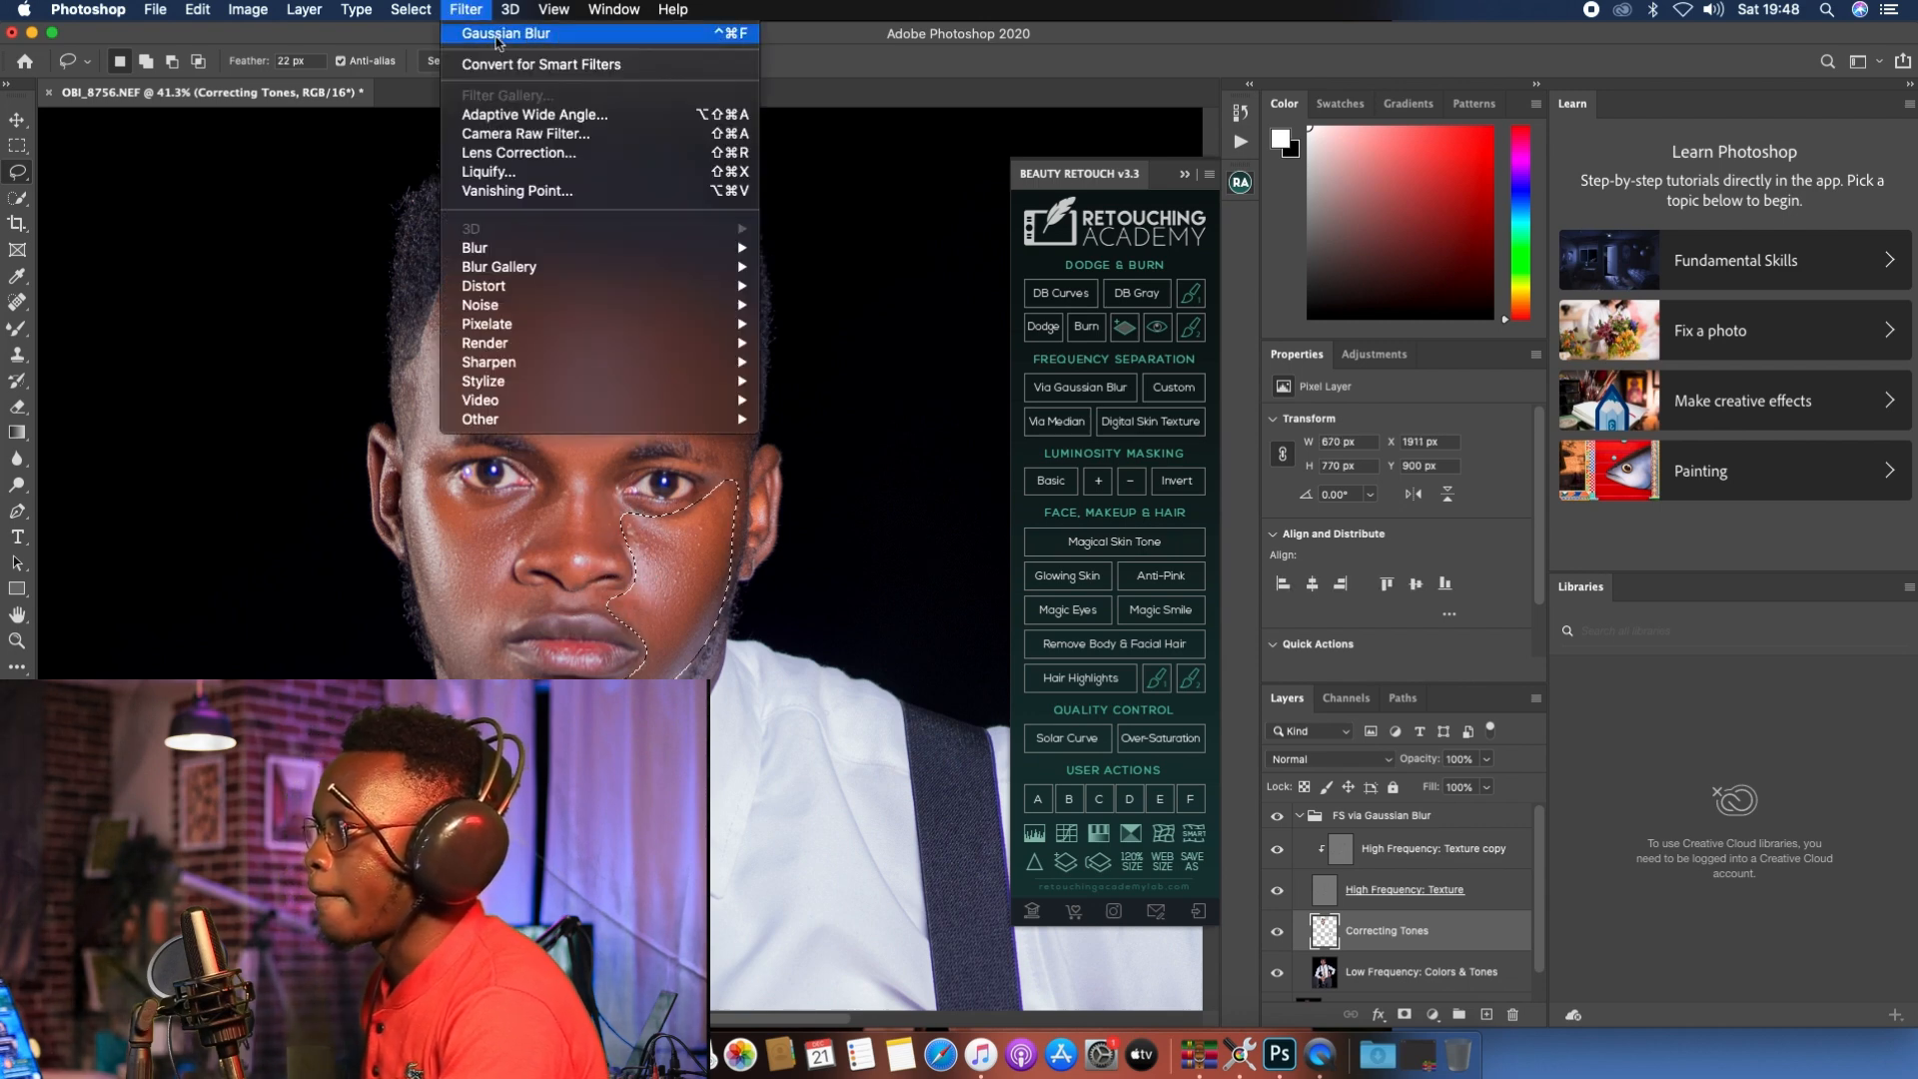
click(499, 27)
key(ctrl+d)
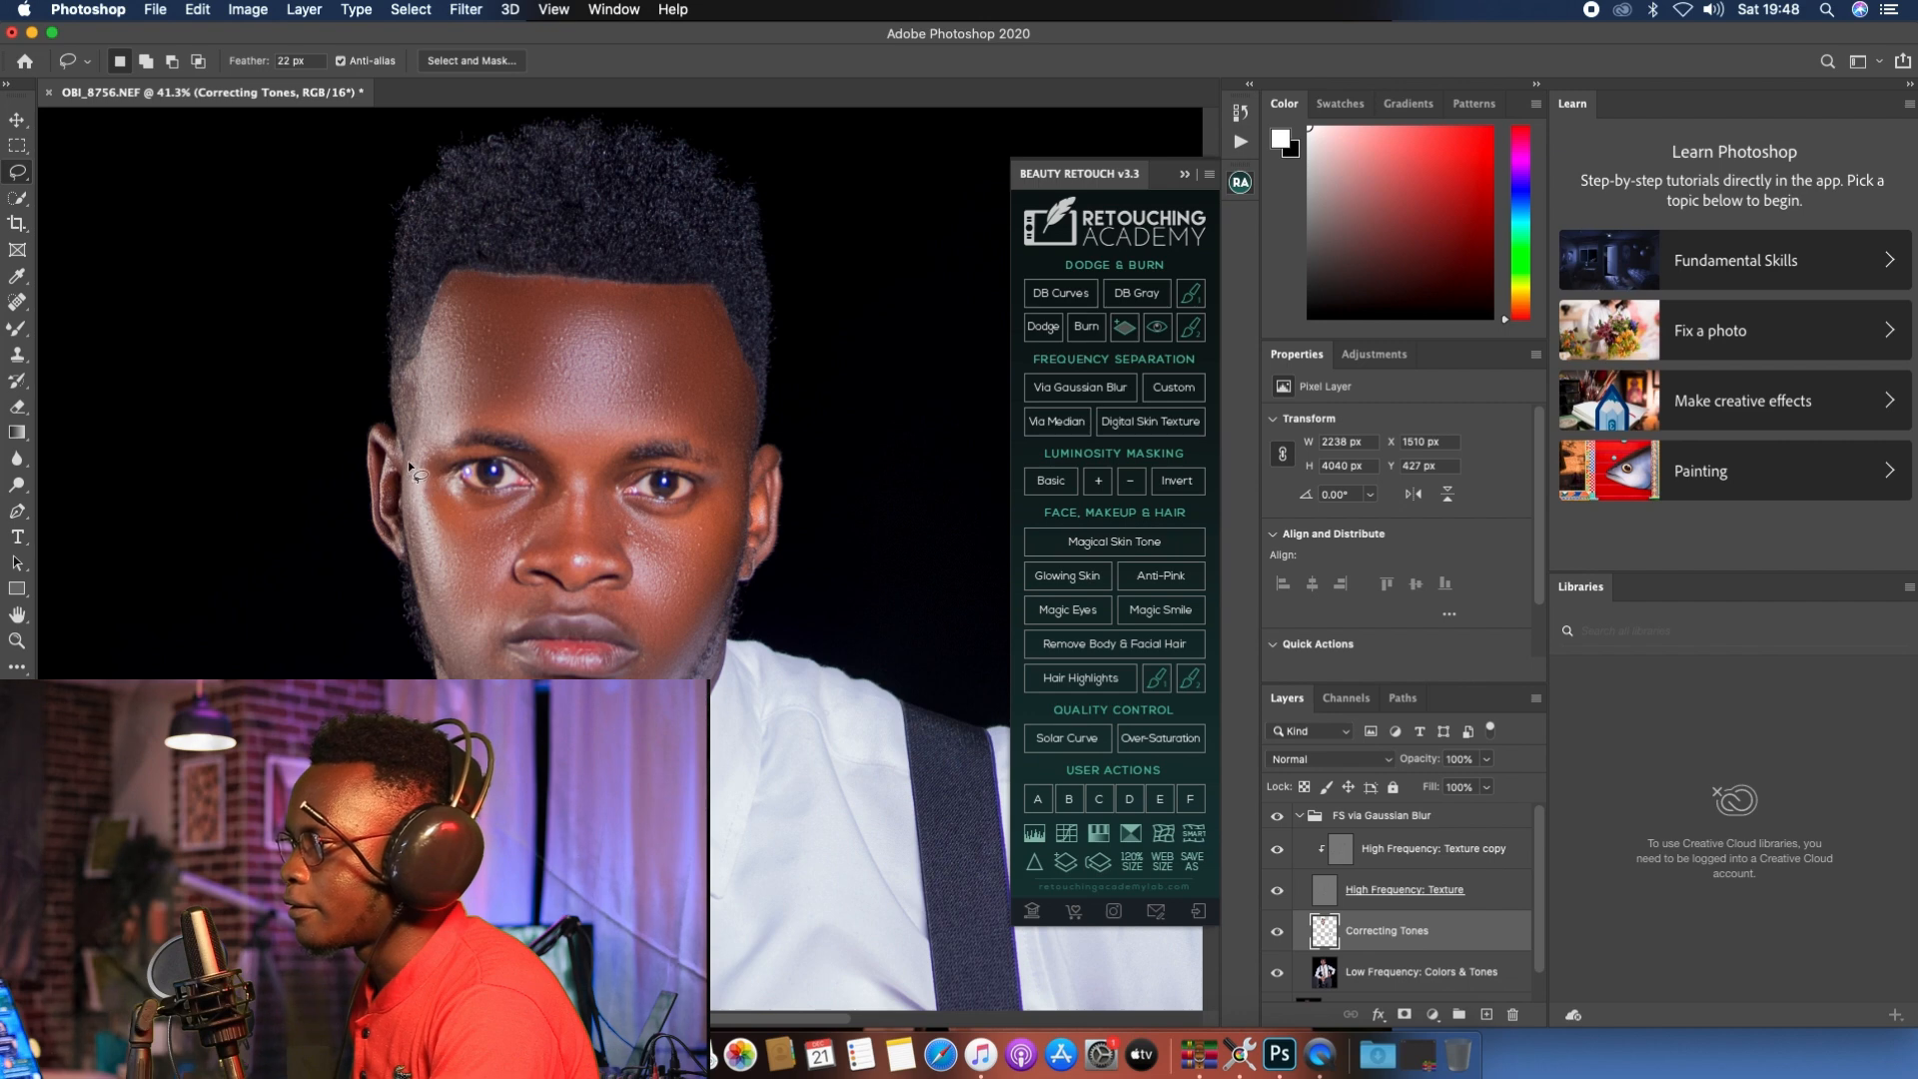
Step: Lasso the brightly lit cheek between the ear, under-eye area and nose, repeat the Gaussian Blur, and deselect
mouse_move(408, 460)
mouse_down()
mouse_move(464, 509)
mouse_move(553, 490)
mouse_move(508, 567)
mouse_move(539, 589)
mouse_move(500, 631)
mouse_move(535, 687)
mouse_move(485, 701)
mouse_move(456, 664)
mouse_move(411, 482)
mouse_up()
click(465, 9)
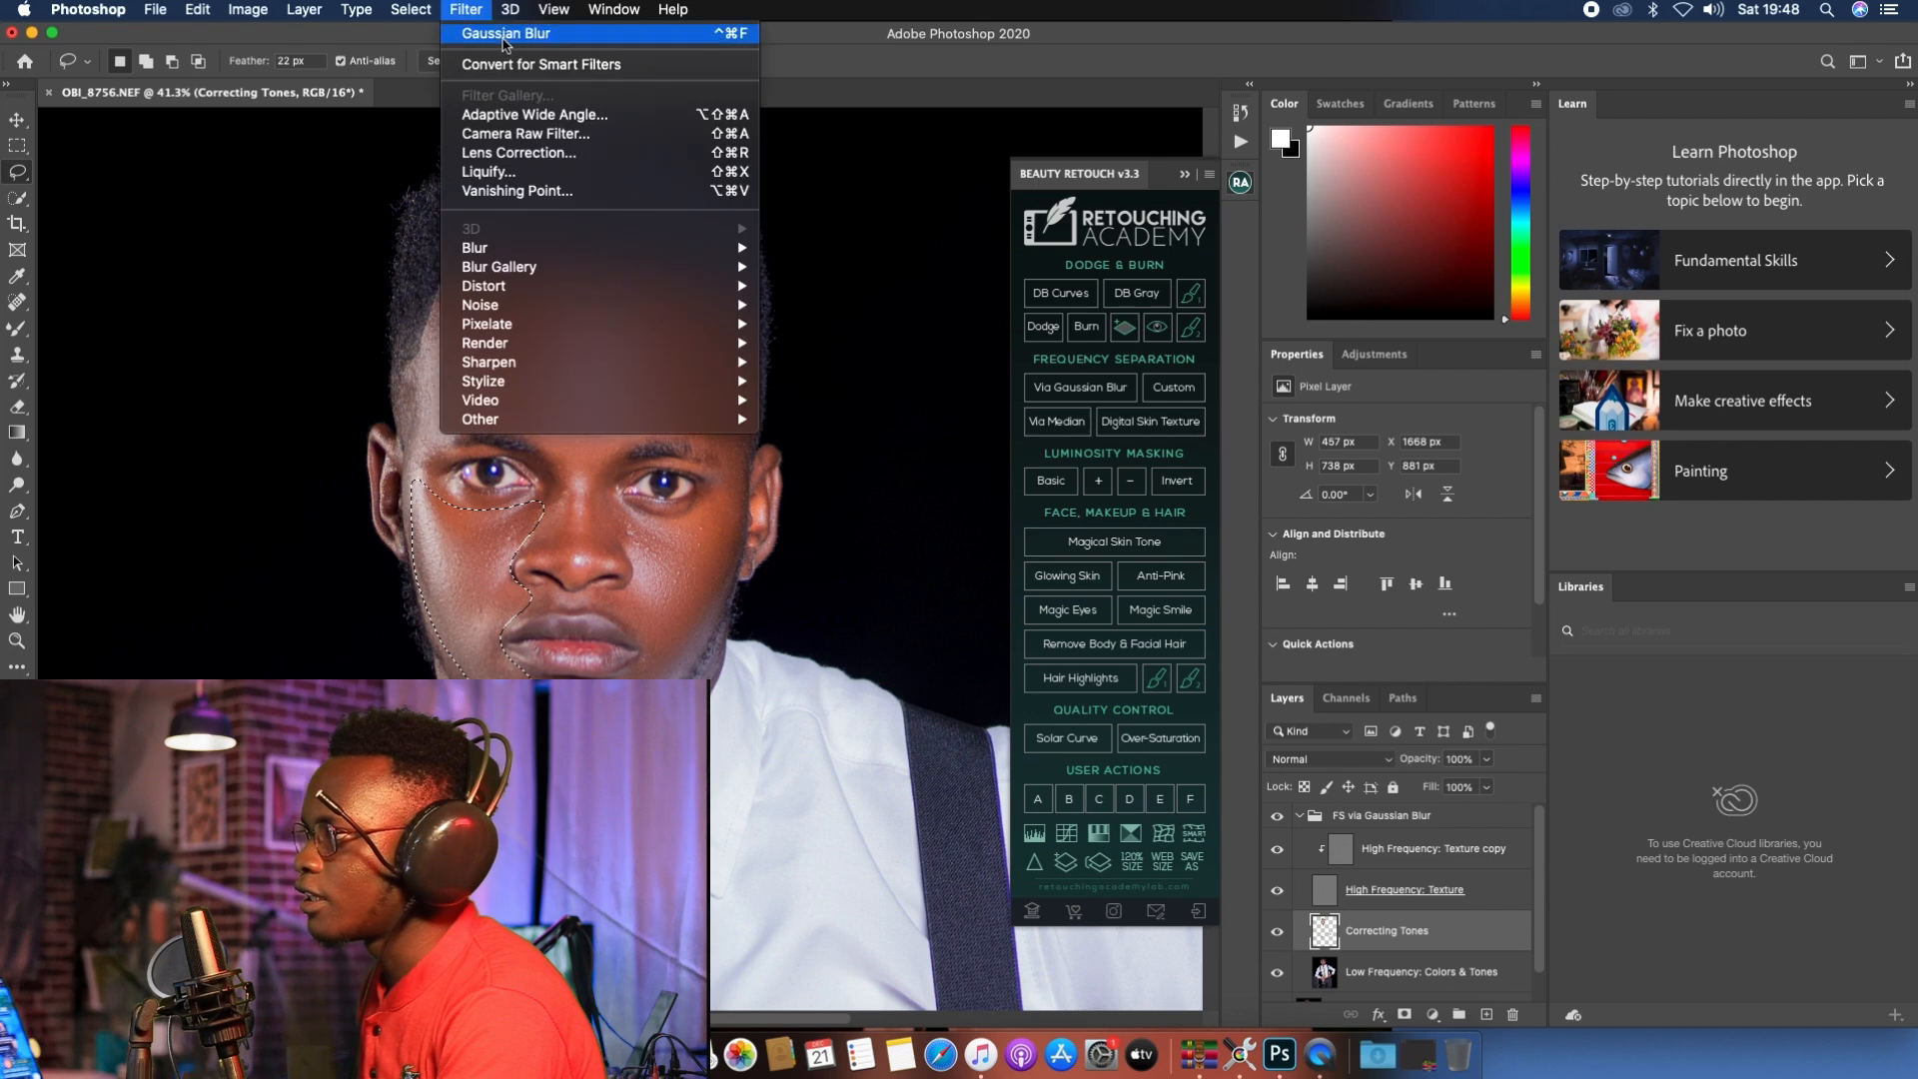
click(504, 34)
key(super+d)
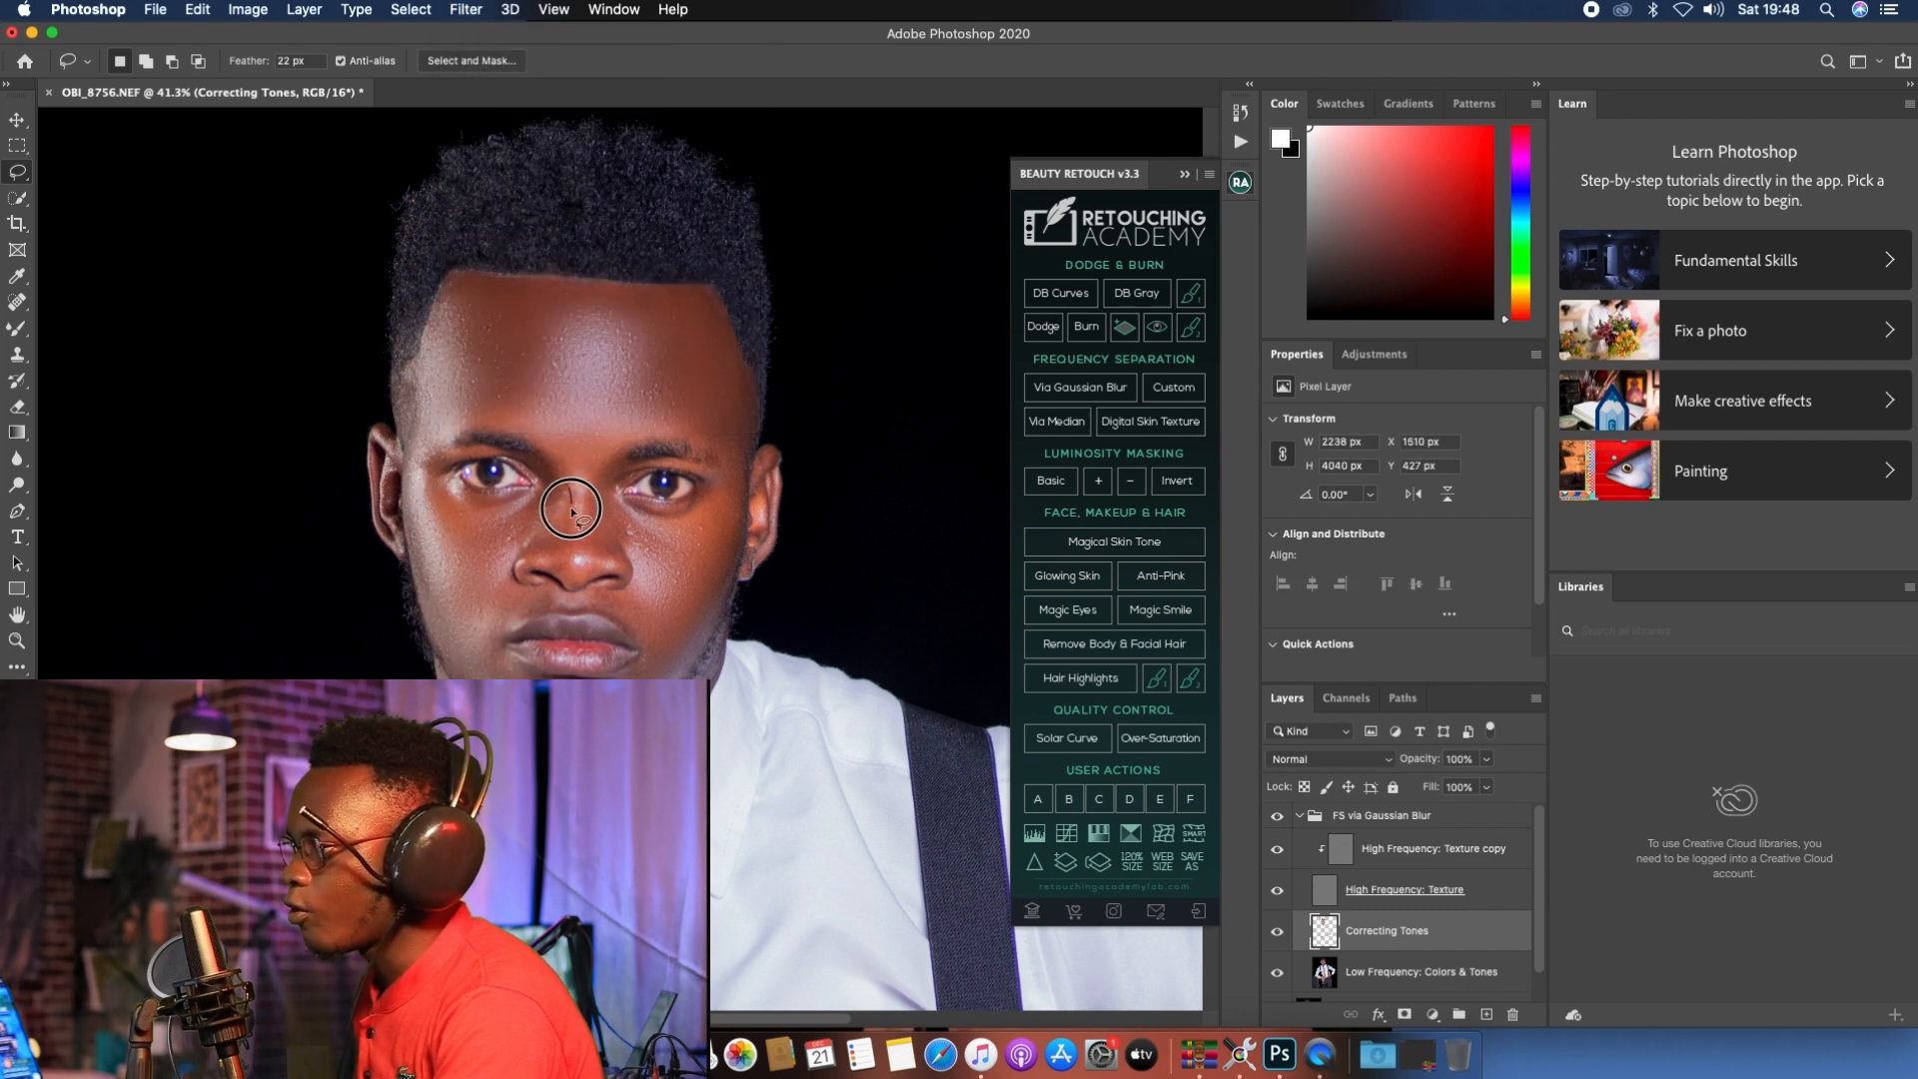
Step: Blur the two sides of the nose one after the other, using a lasso selection and the last Gaussian Blur for each
mouse_move(571, 512)
mouse_down()
mouse_move(537, 558)
mouse_move(567, 511)
mouse_up()
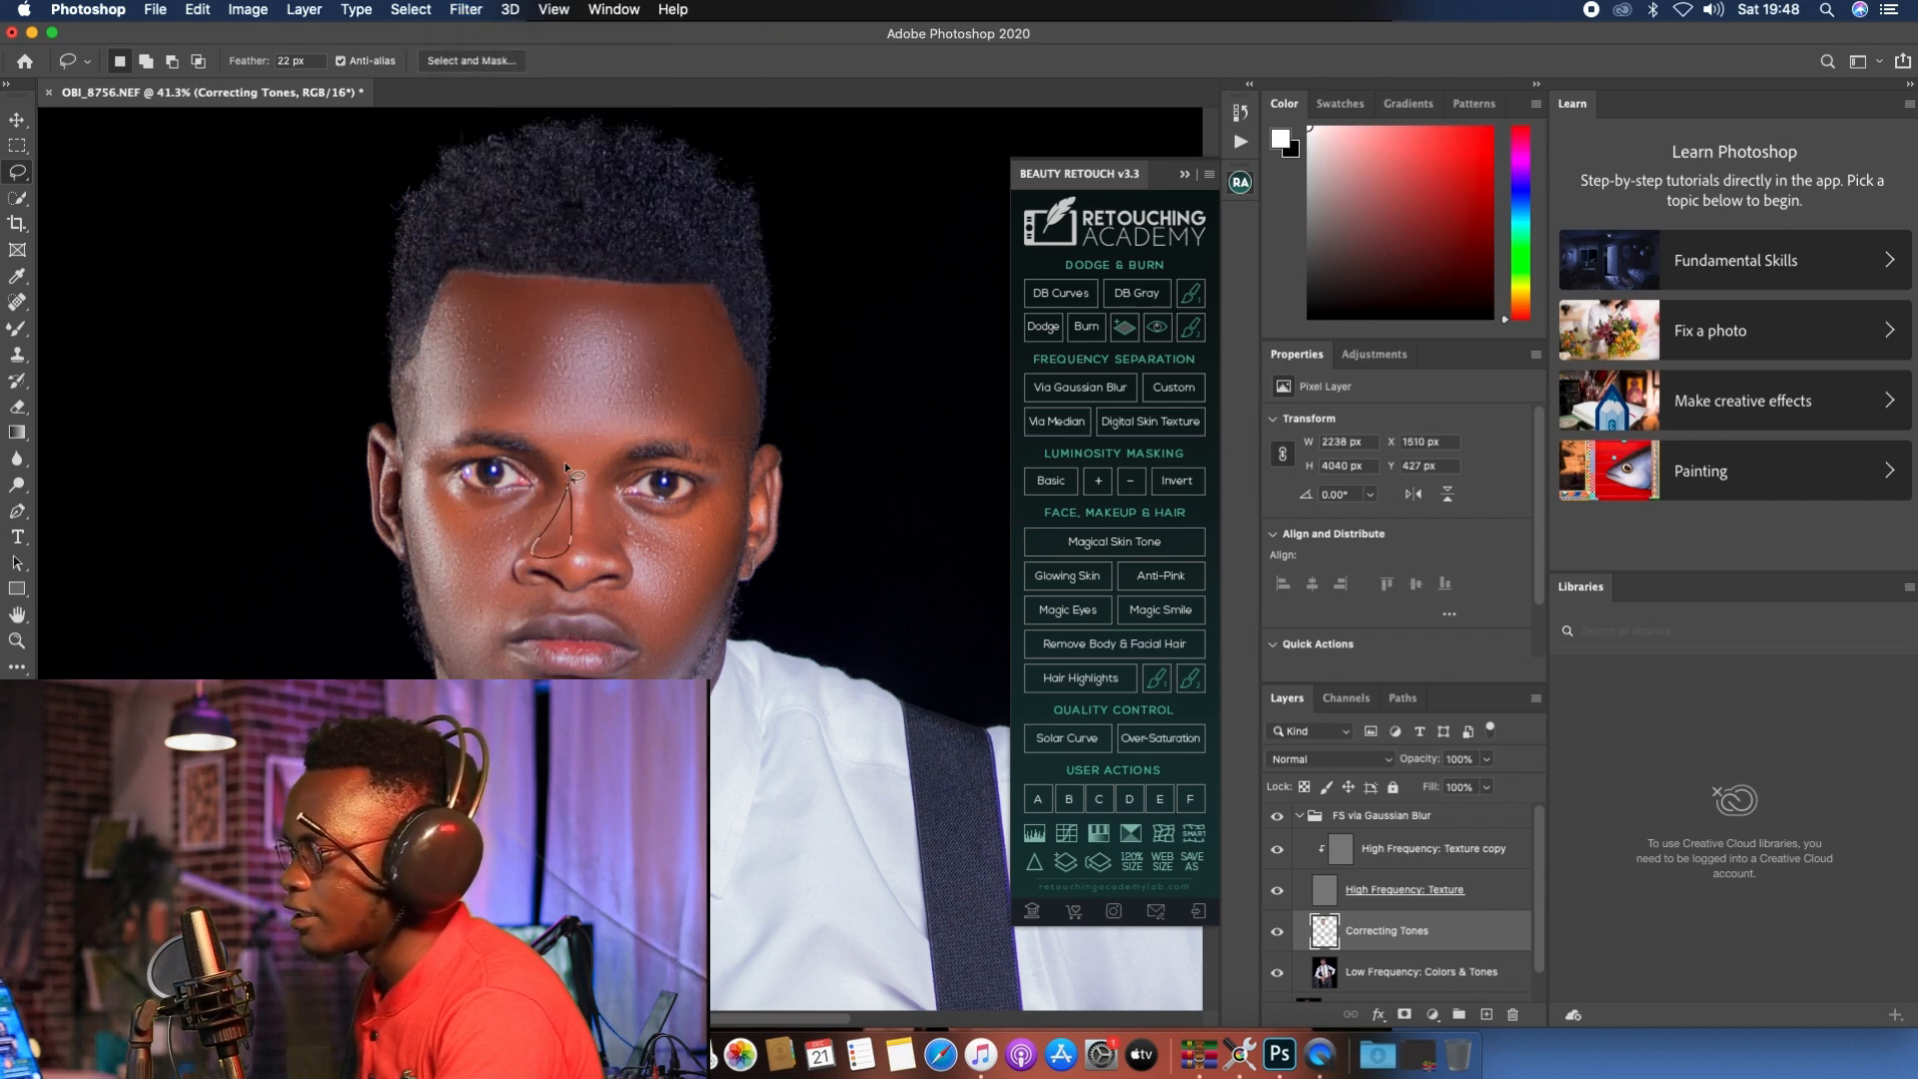
click(454, 14)
click(504, 34)
key(super+d)
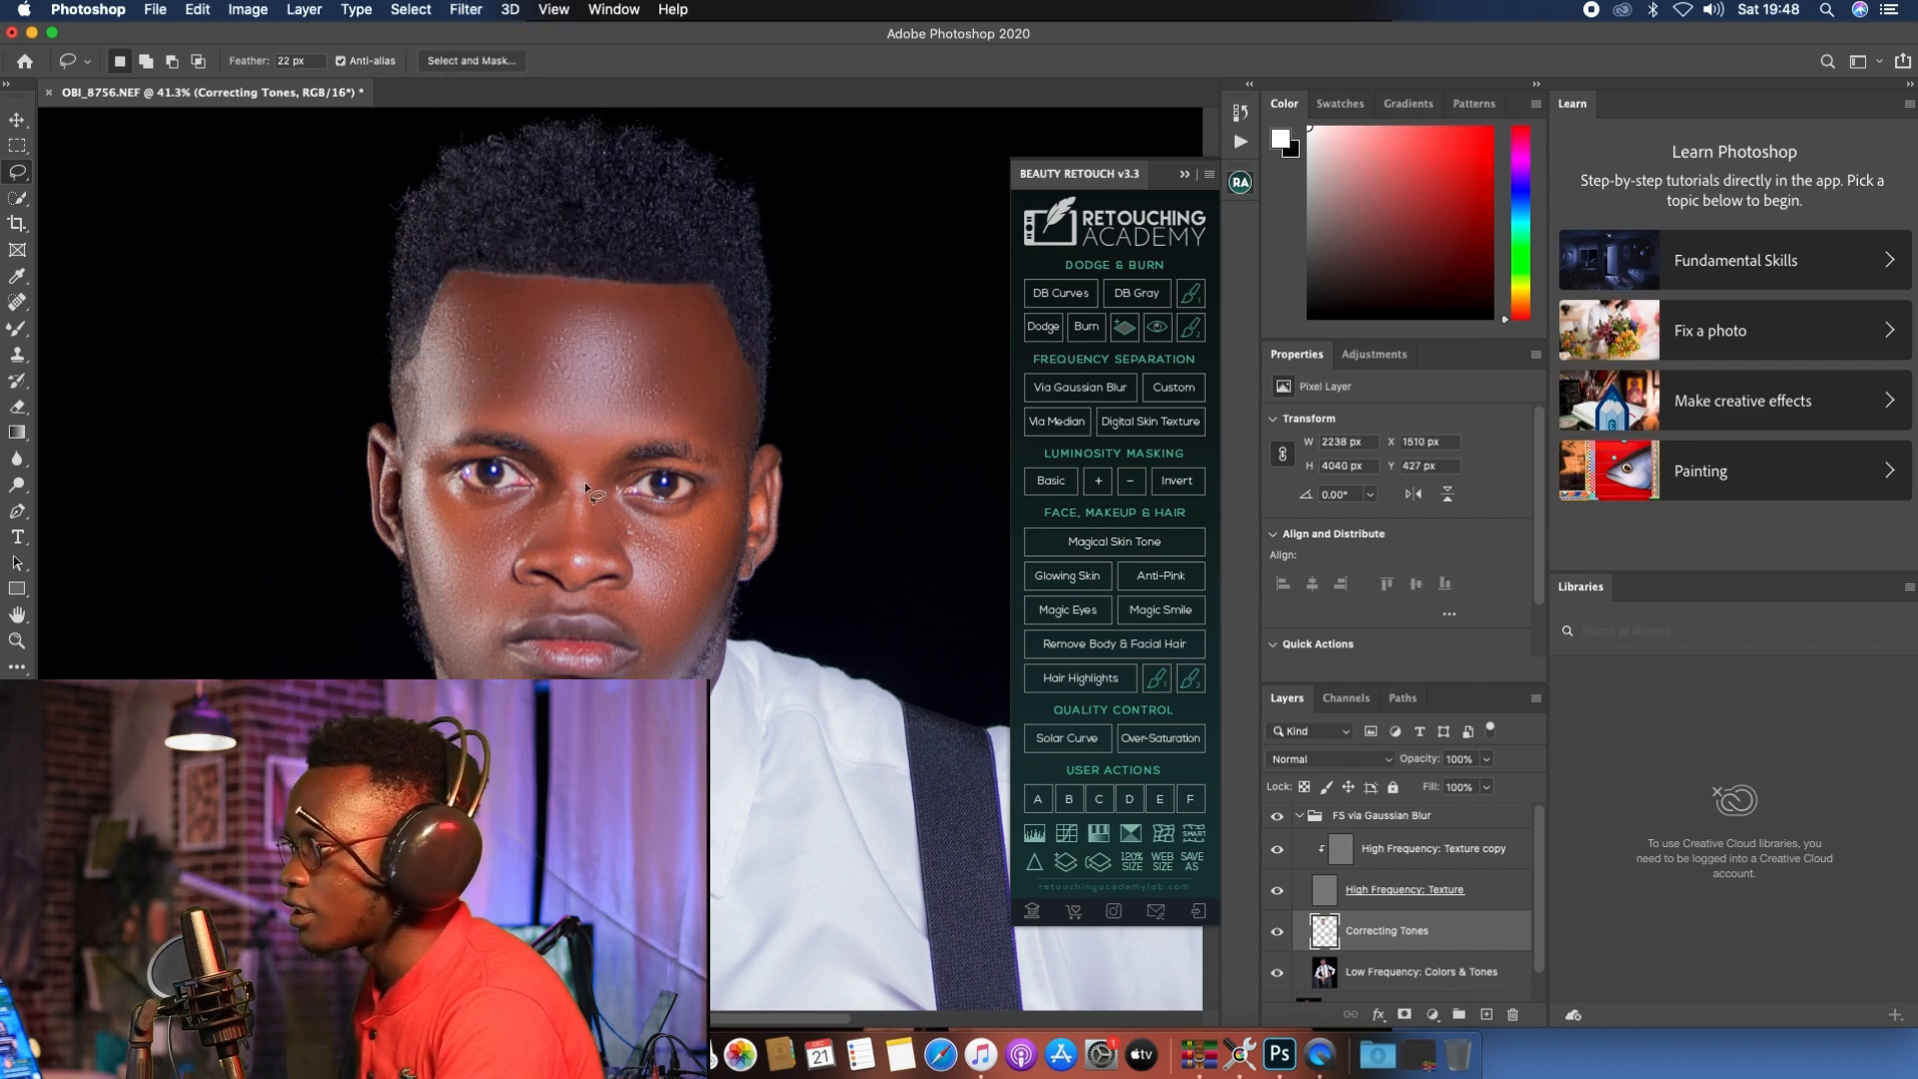
mouse_move(585, 483)
mouse_down()
mouse_move(585, 539)
mouse_move(607, 555)
mouse_move(592, 498)
mouse_up()
click(465, 10)
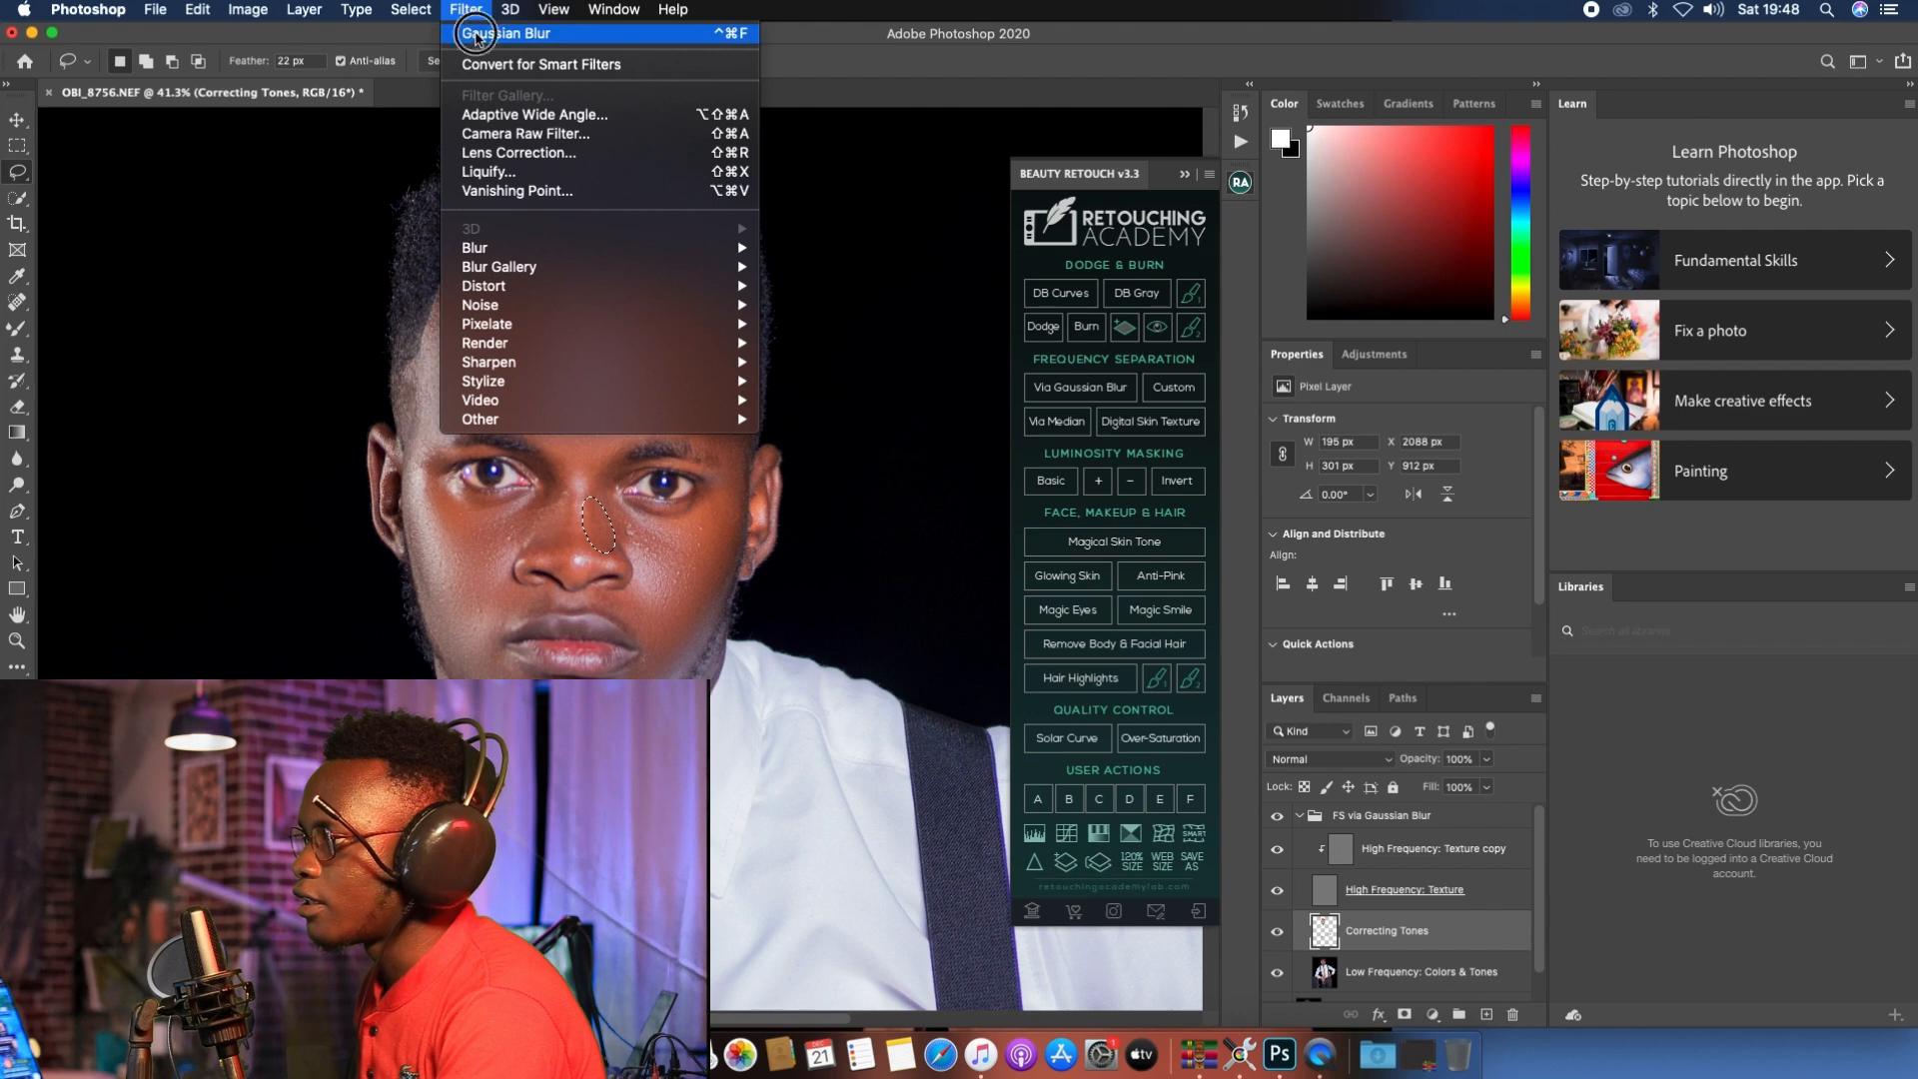
click(475, 34)
key(super+d)
Step: Lasso the skin of the lower hand resting on the leg, apply the same Gaussian Blur, and deselect
key(super+minus)
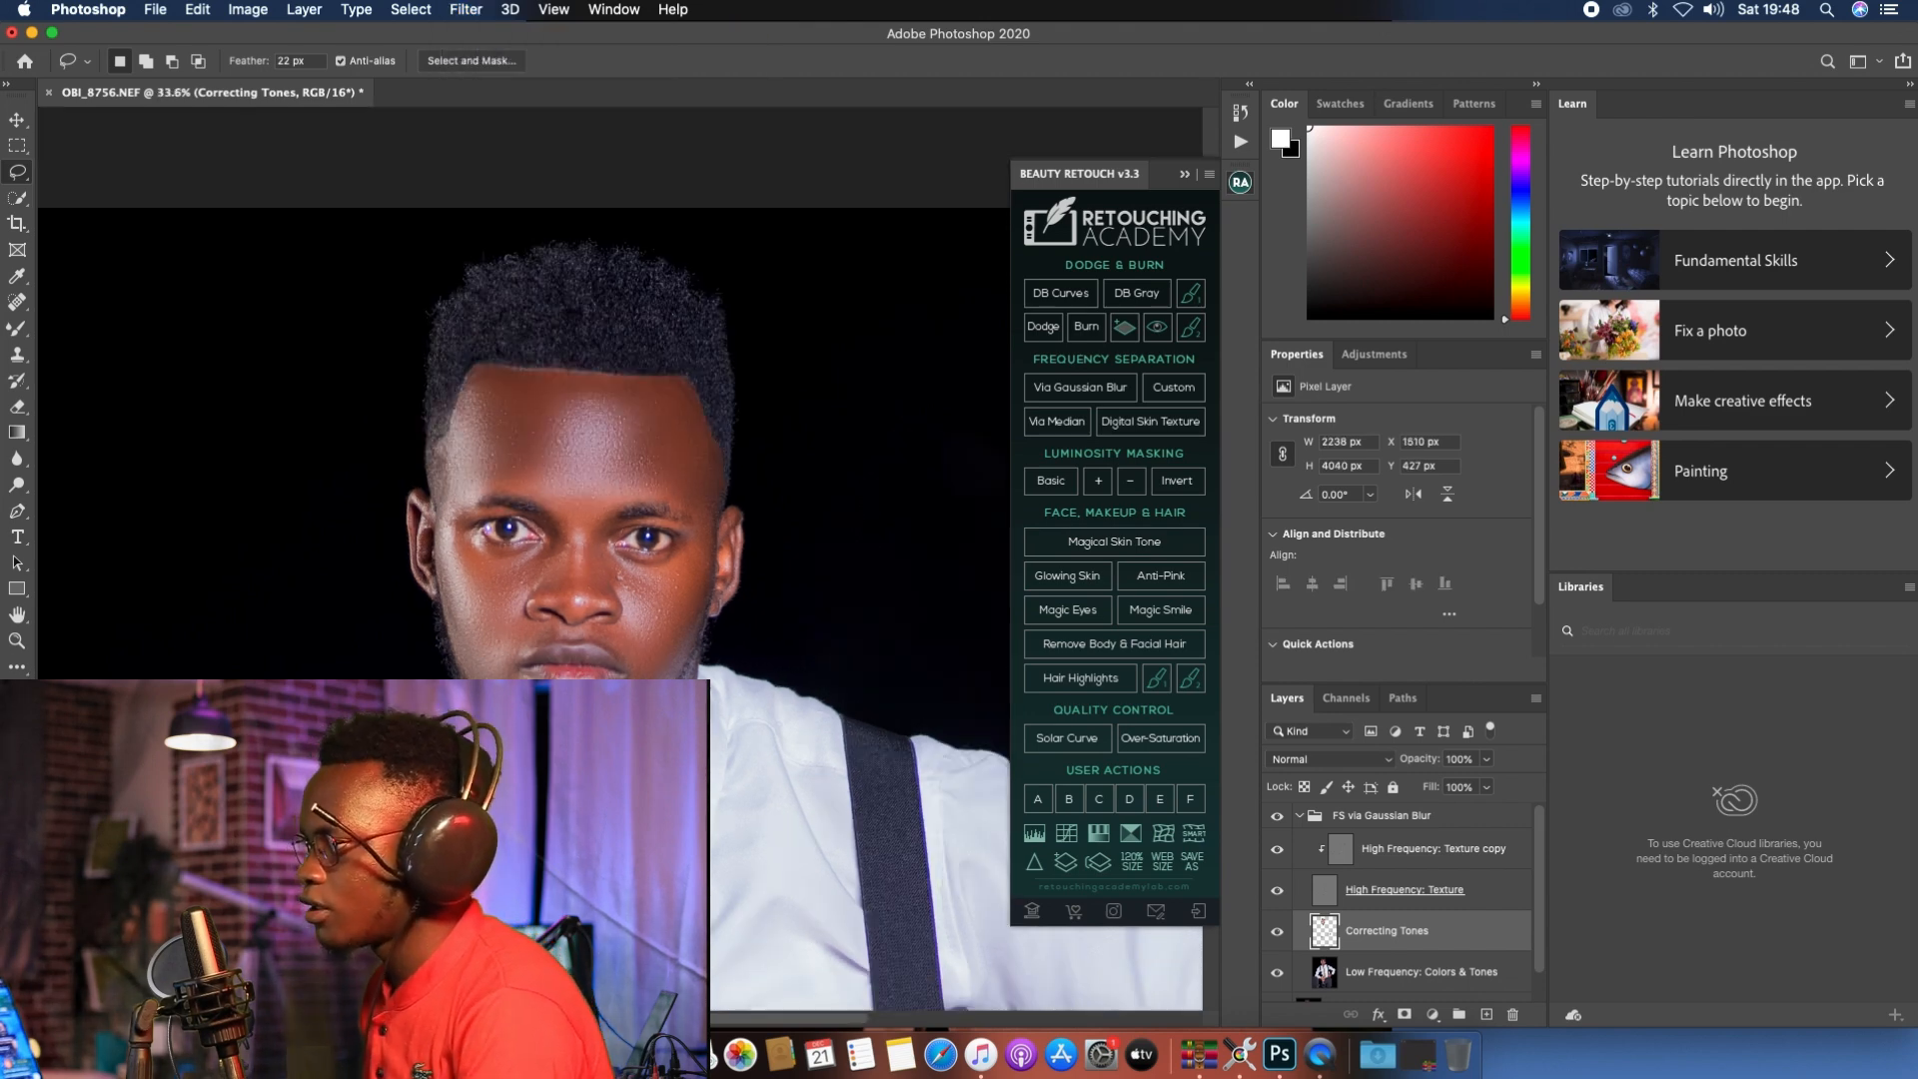
scroll(825, 719, down, 5)
scroll(825, 719, up, 5)
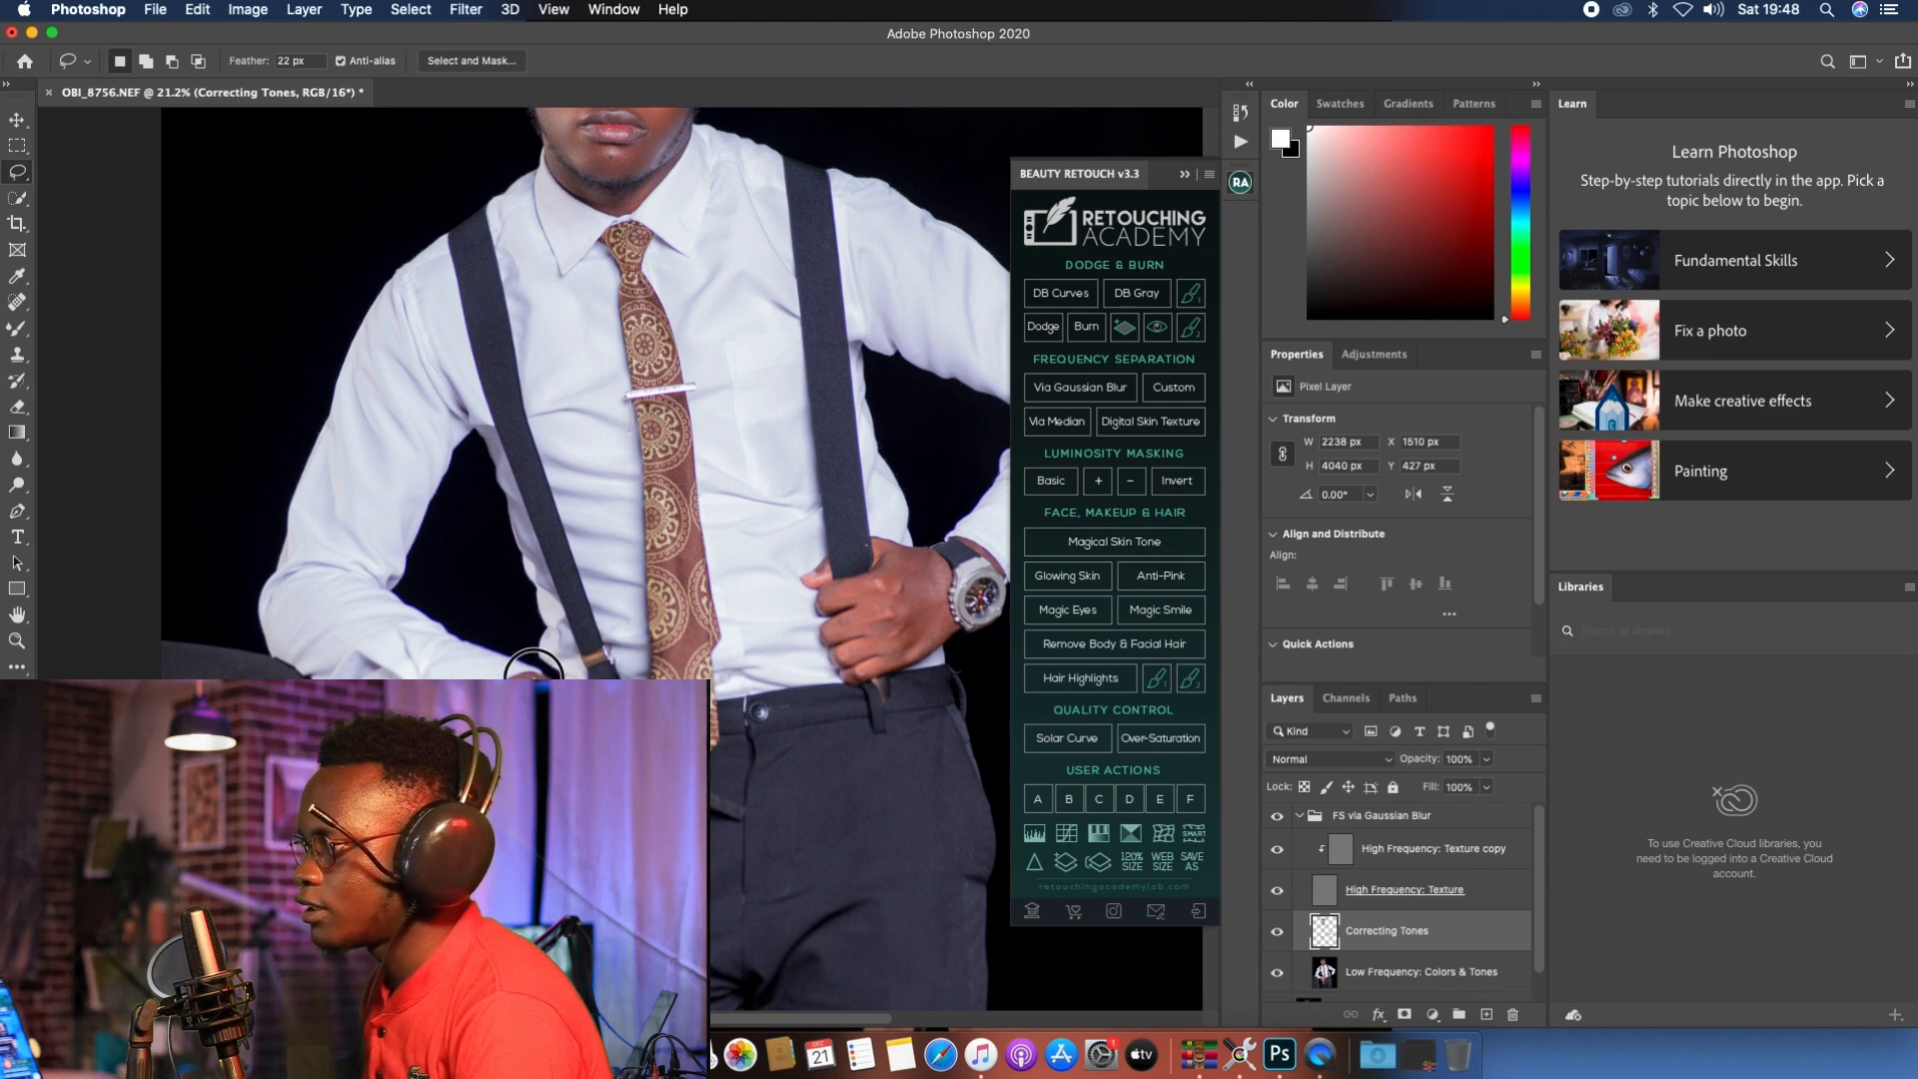
click(455, 11)
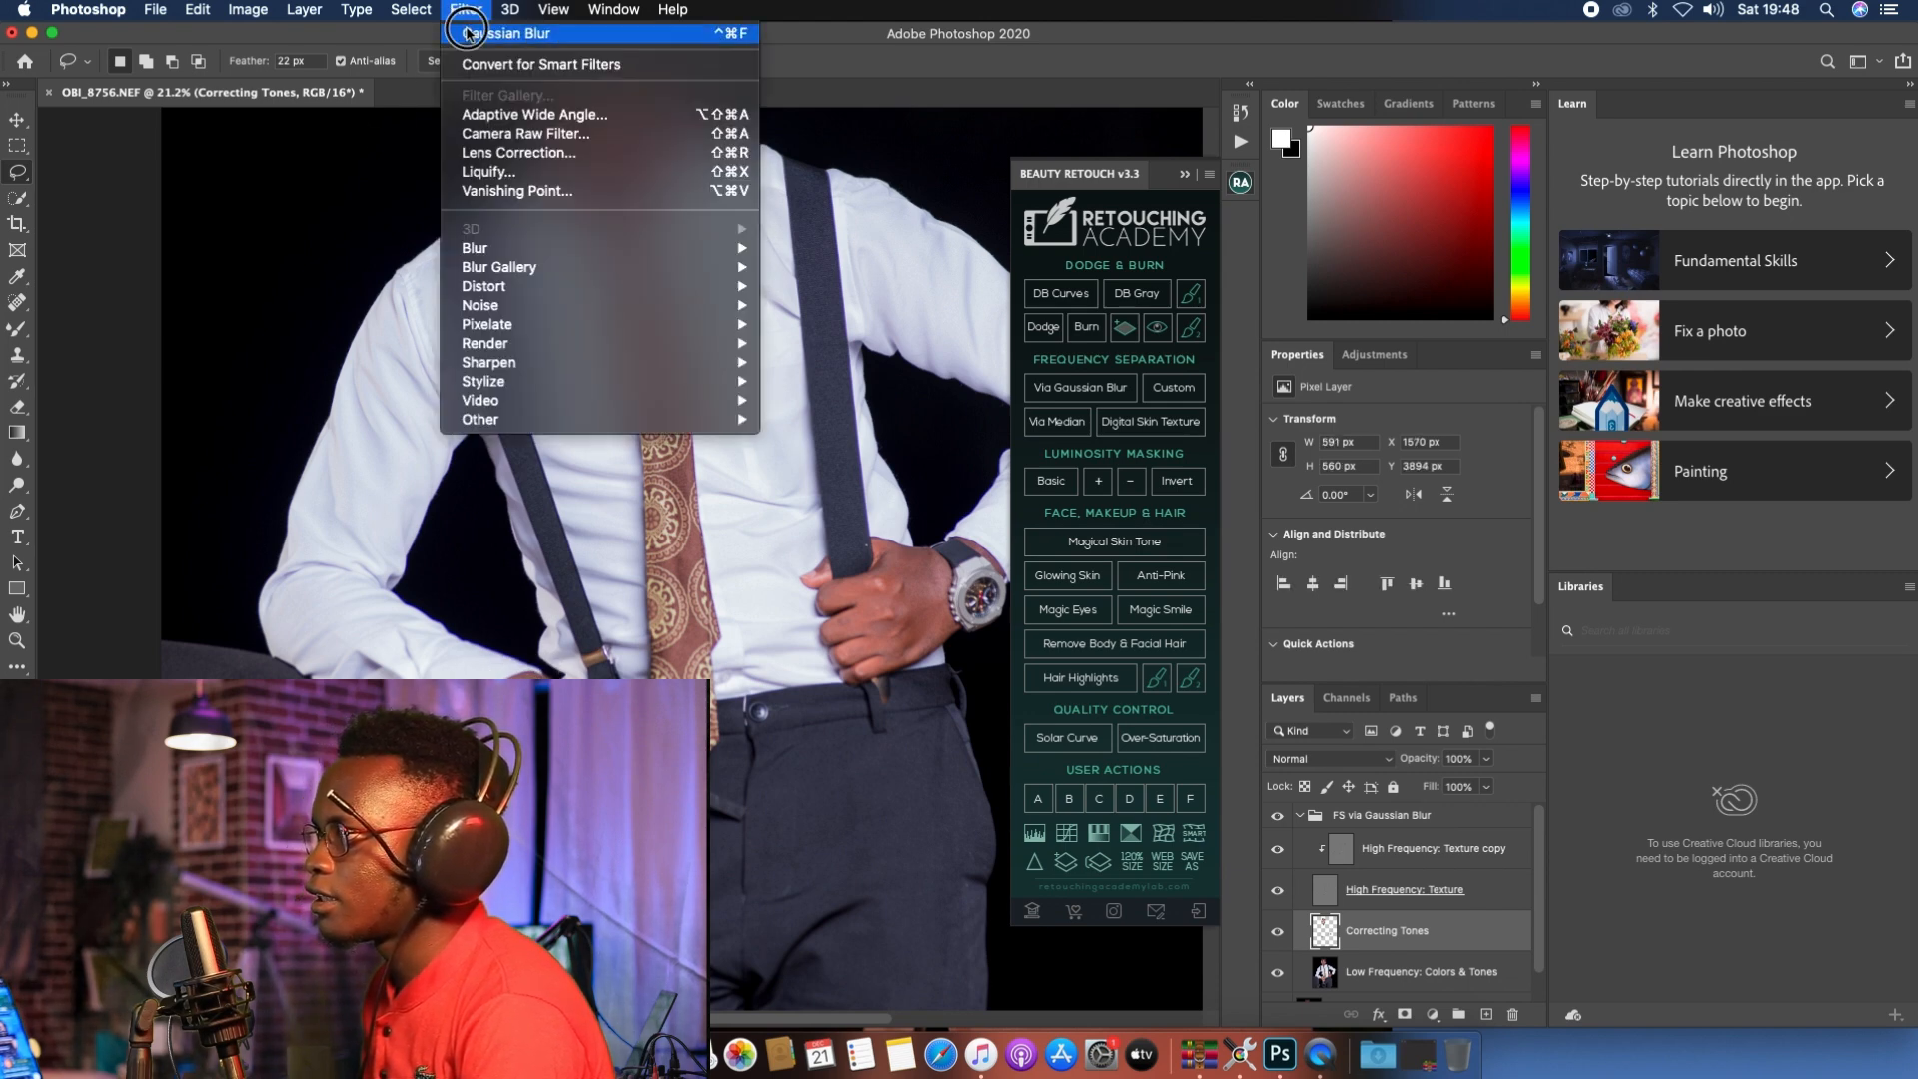
click(477, 33)
key(super+d)
Step: Lasso the back of the hand beside the wristwatch, reapply the Gaussian Blur to it, and deselect
scroll(574, 633, down, 5)
scroll(753, 636, up, 5)
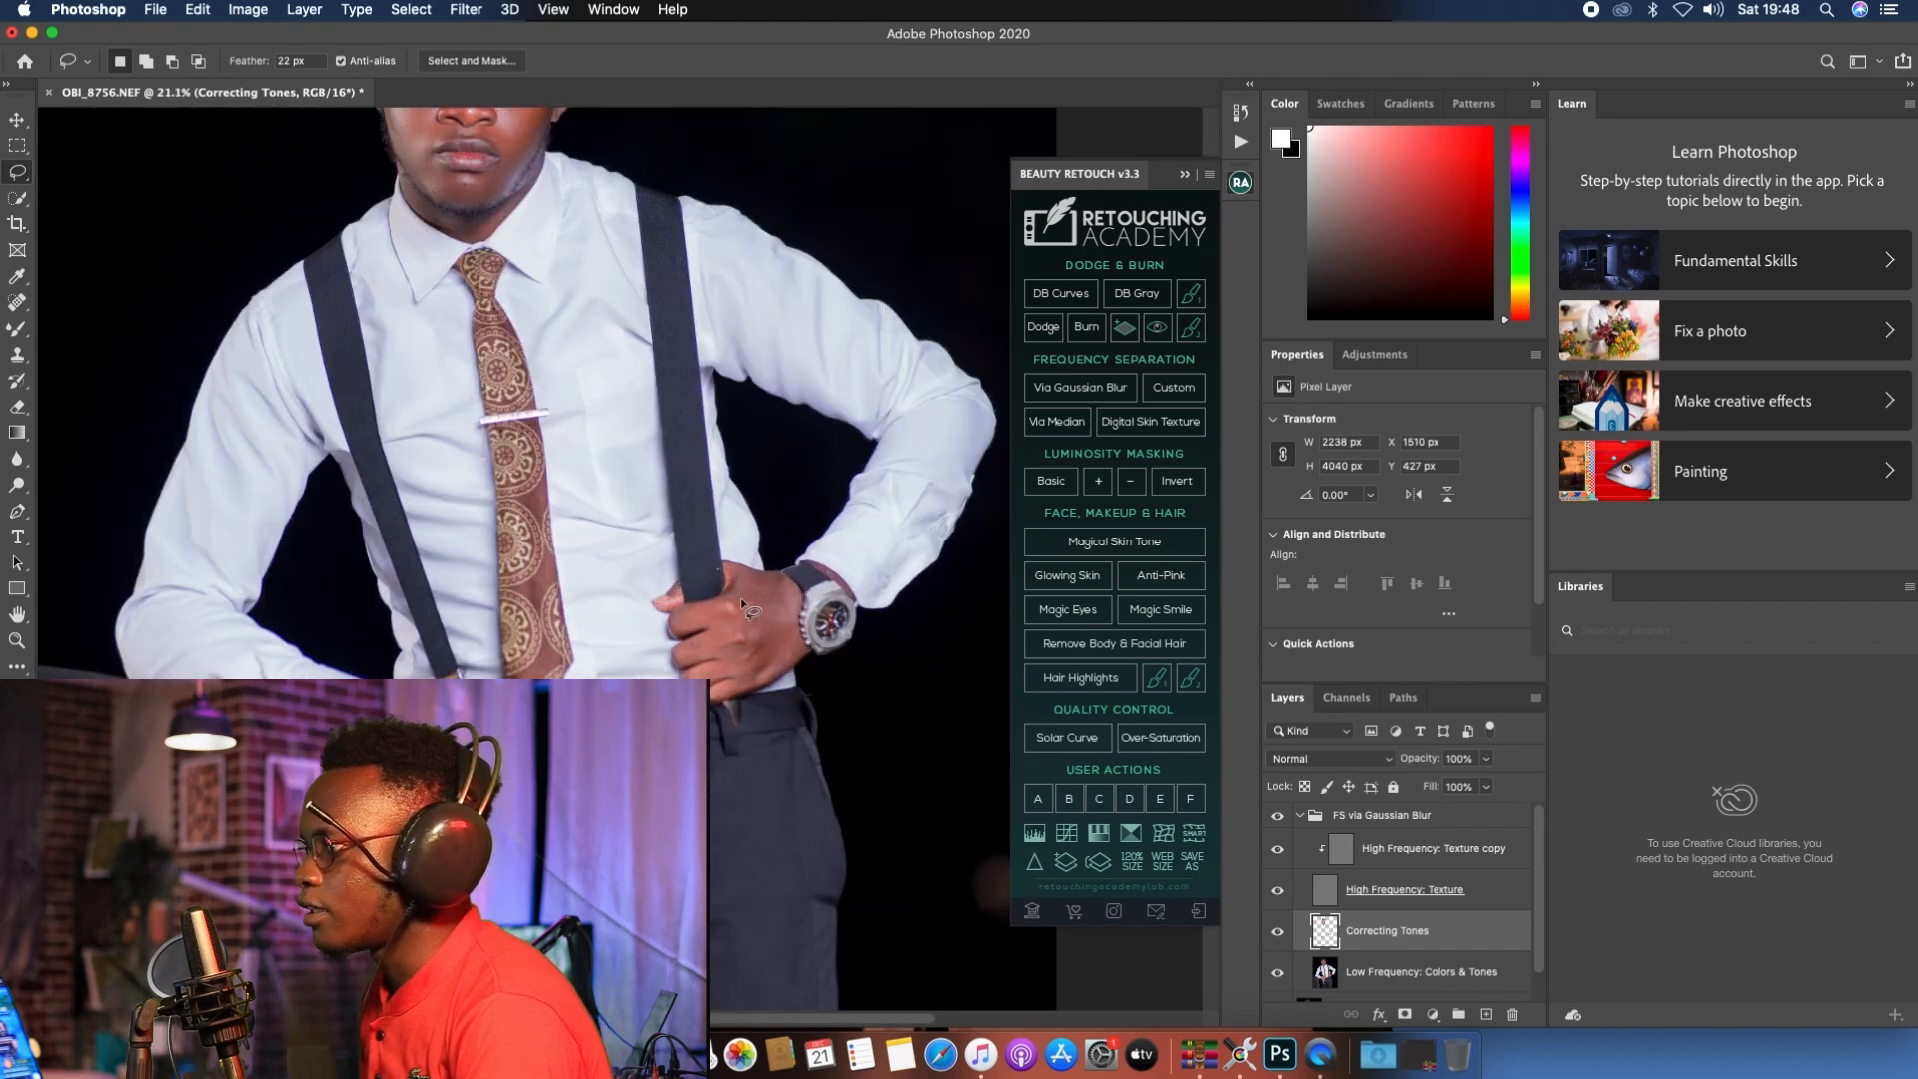
mouse_move(762, 589)
mouse_down()
mouse_move(751, 637)
mouse_move(777, 659)
mouse_move(785, 585)
mouse_move(756, 589)
mouse_up()
click(482, 10)
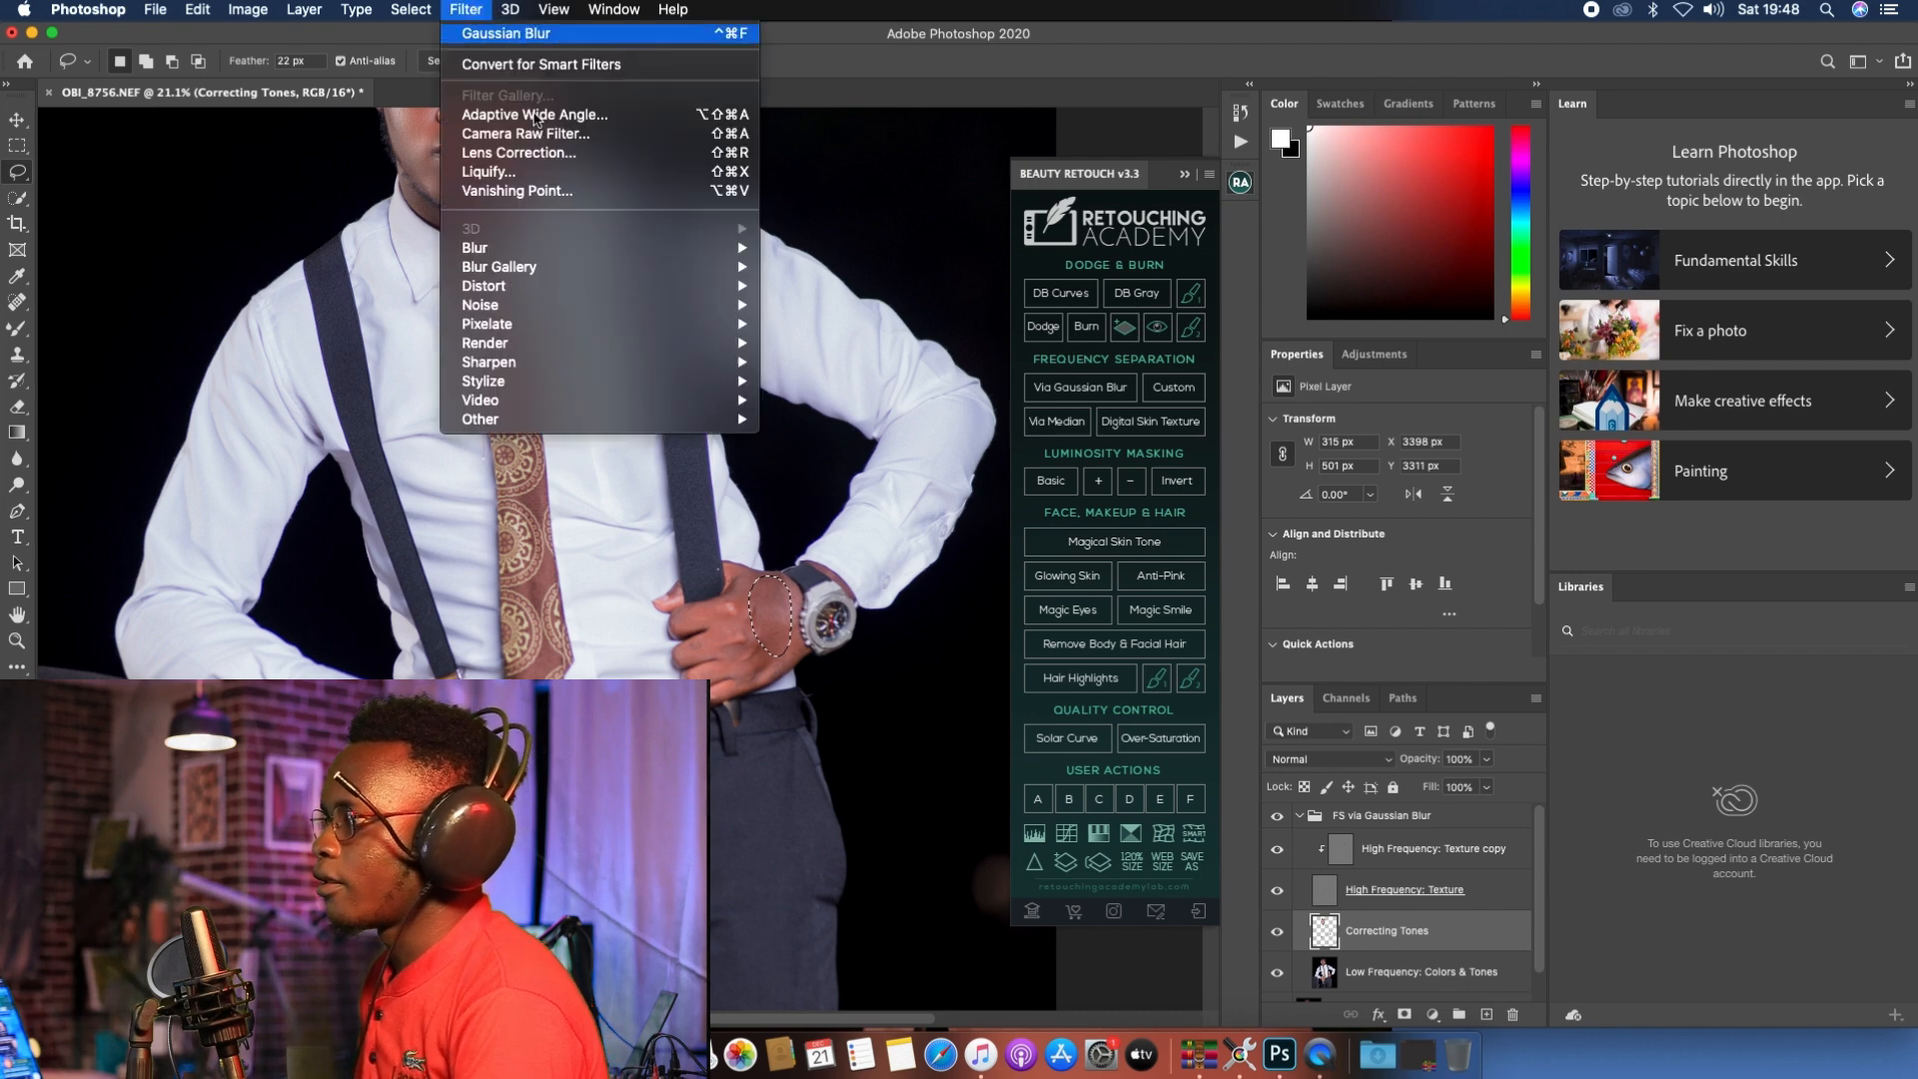
click(490, 35)
key(super+d)
scroll(668, 571, down, 5)
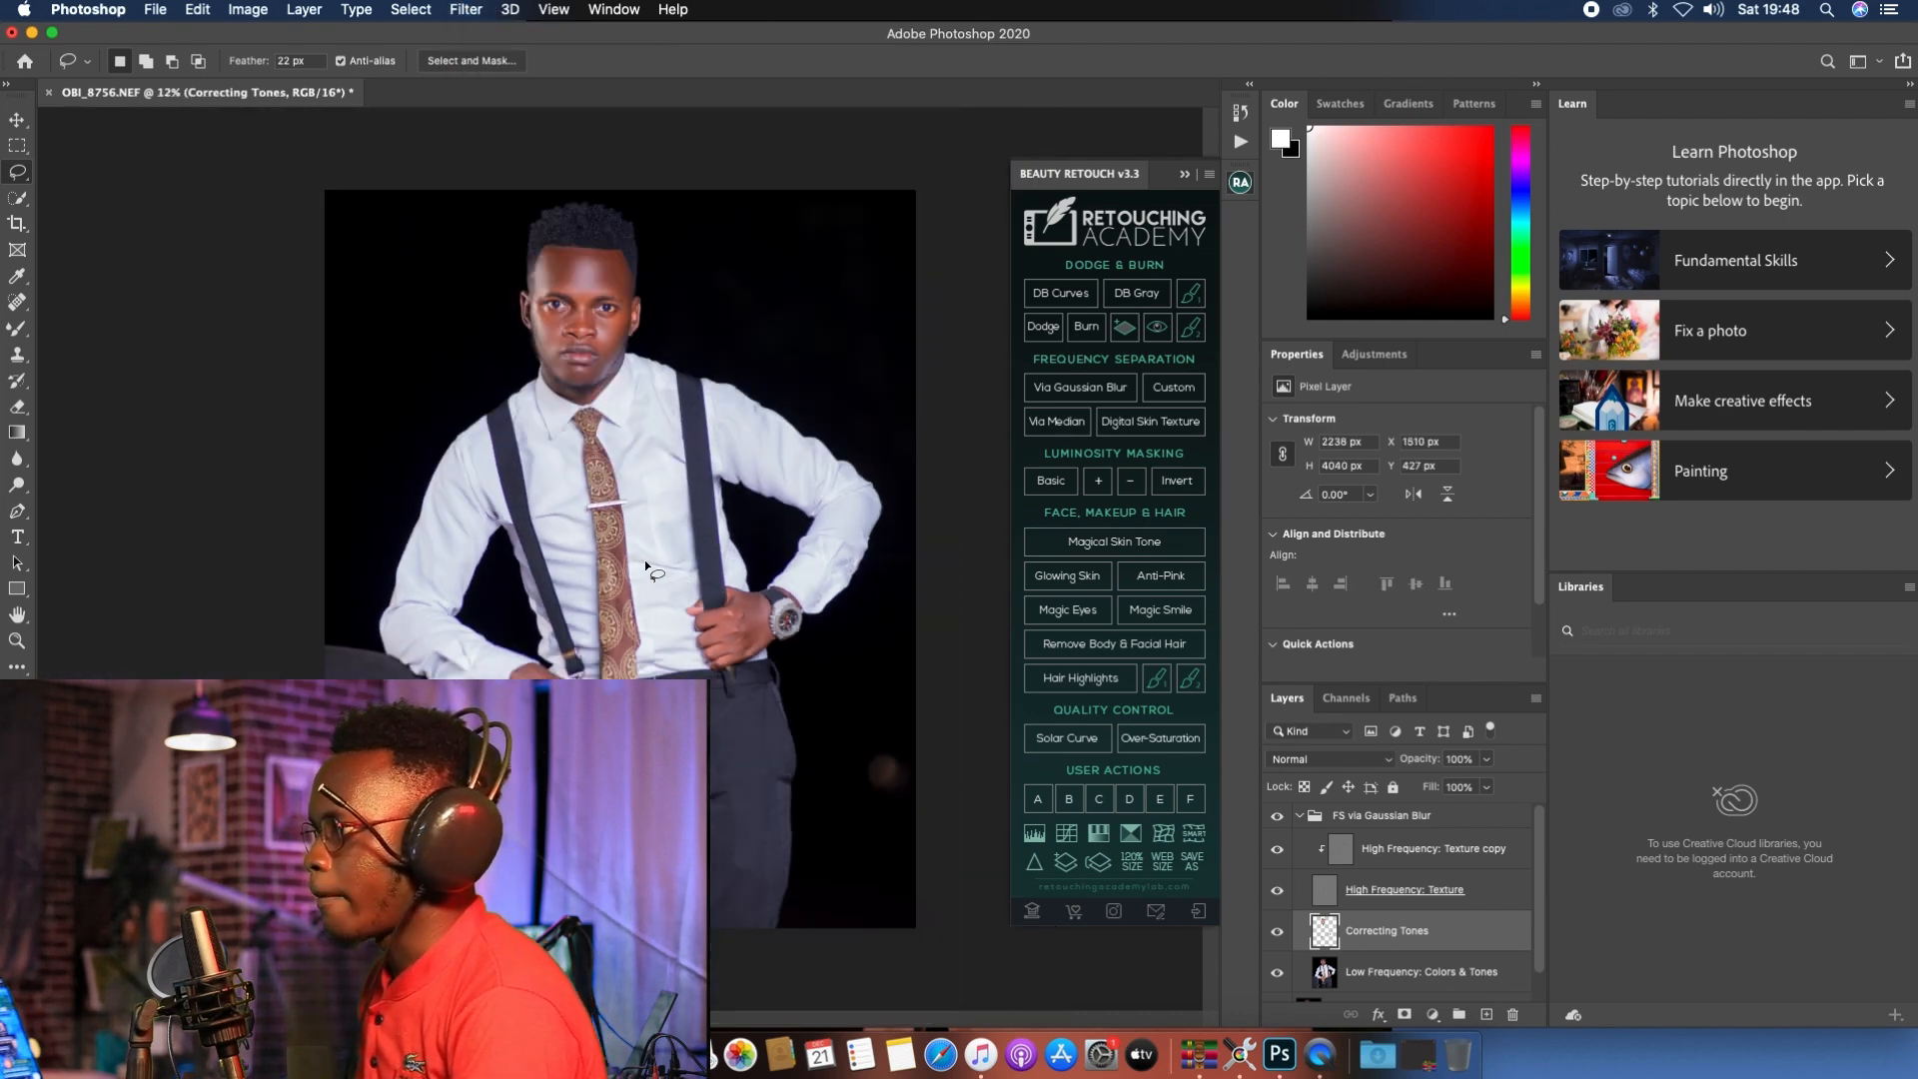
Step: Compare the face before and after smoothing by hiding and showing the FS via Gaussian Blur group
scroll(640, 549, down, 1)
scroll(624, 531, up, 4)
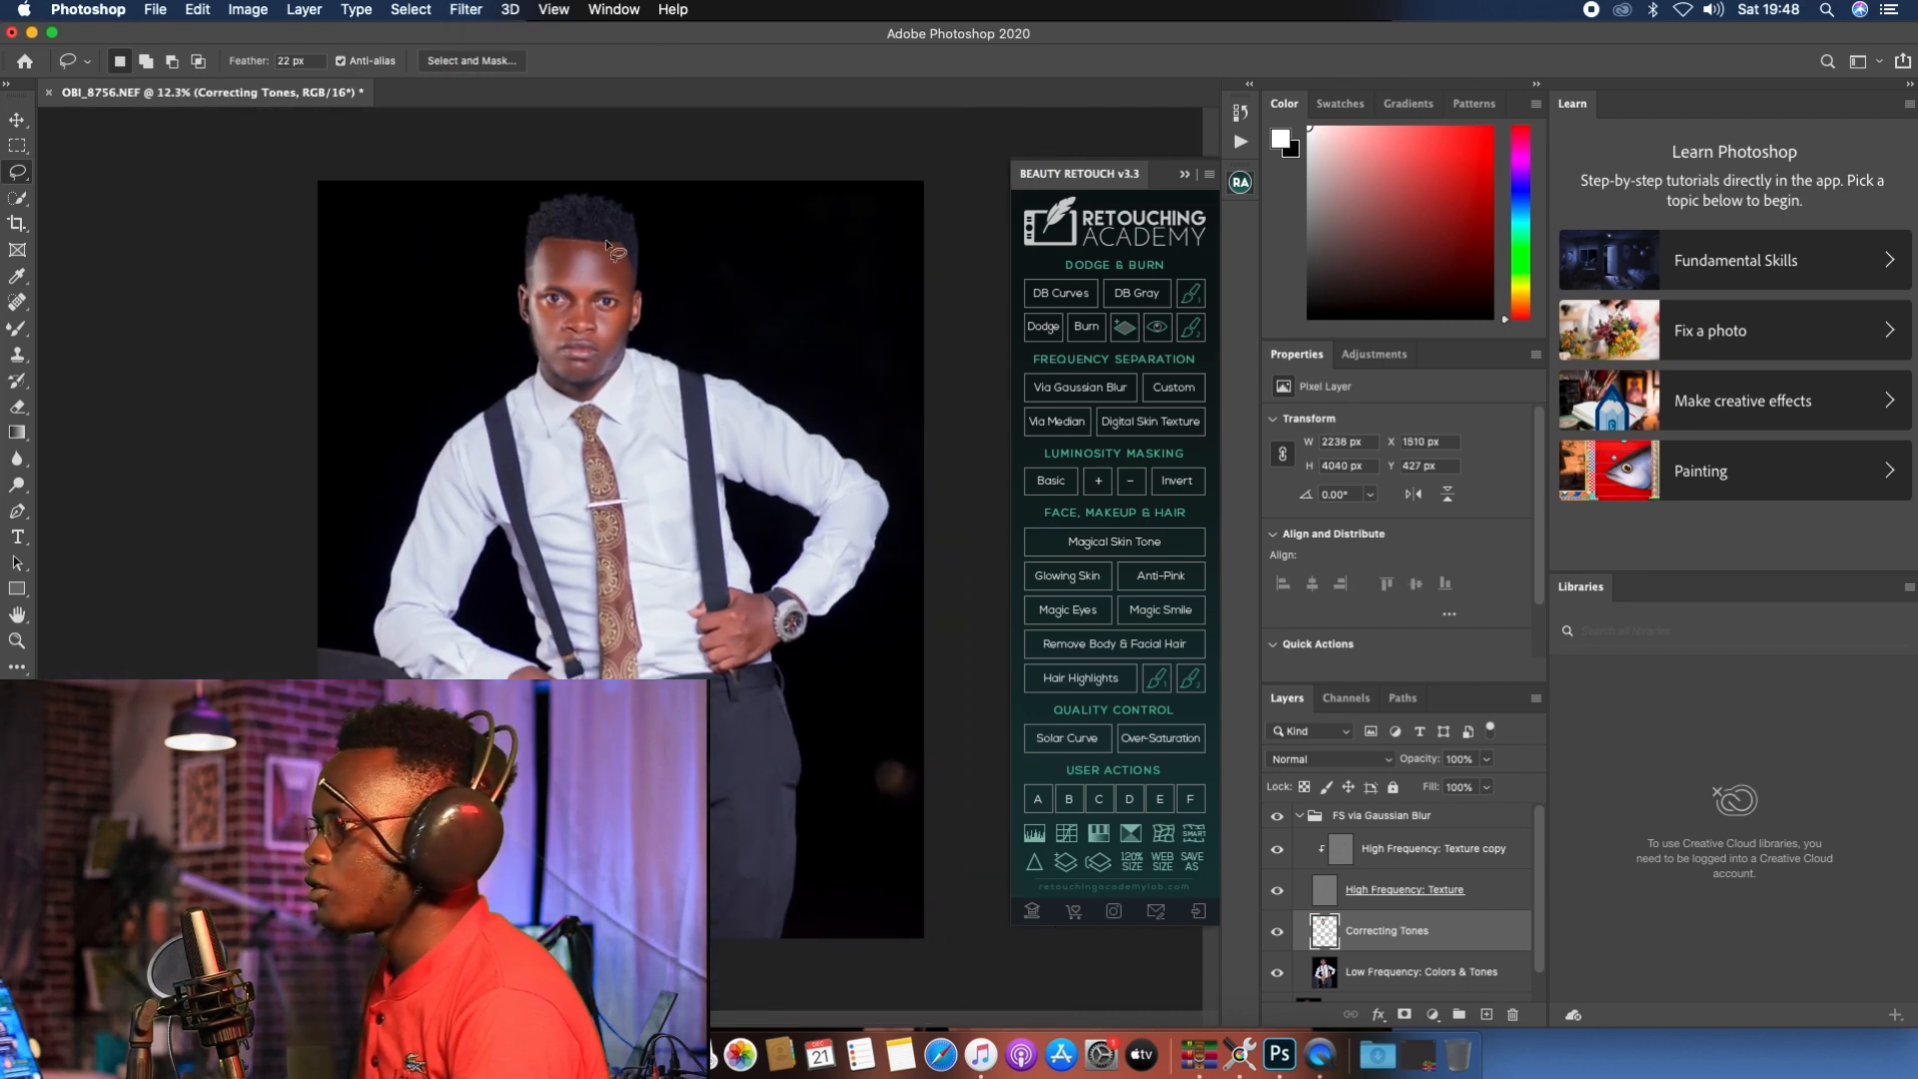
scroll(574, 235, up, 4)
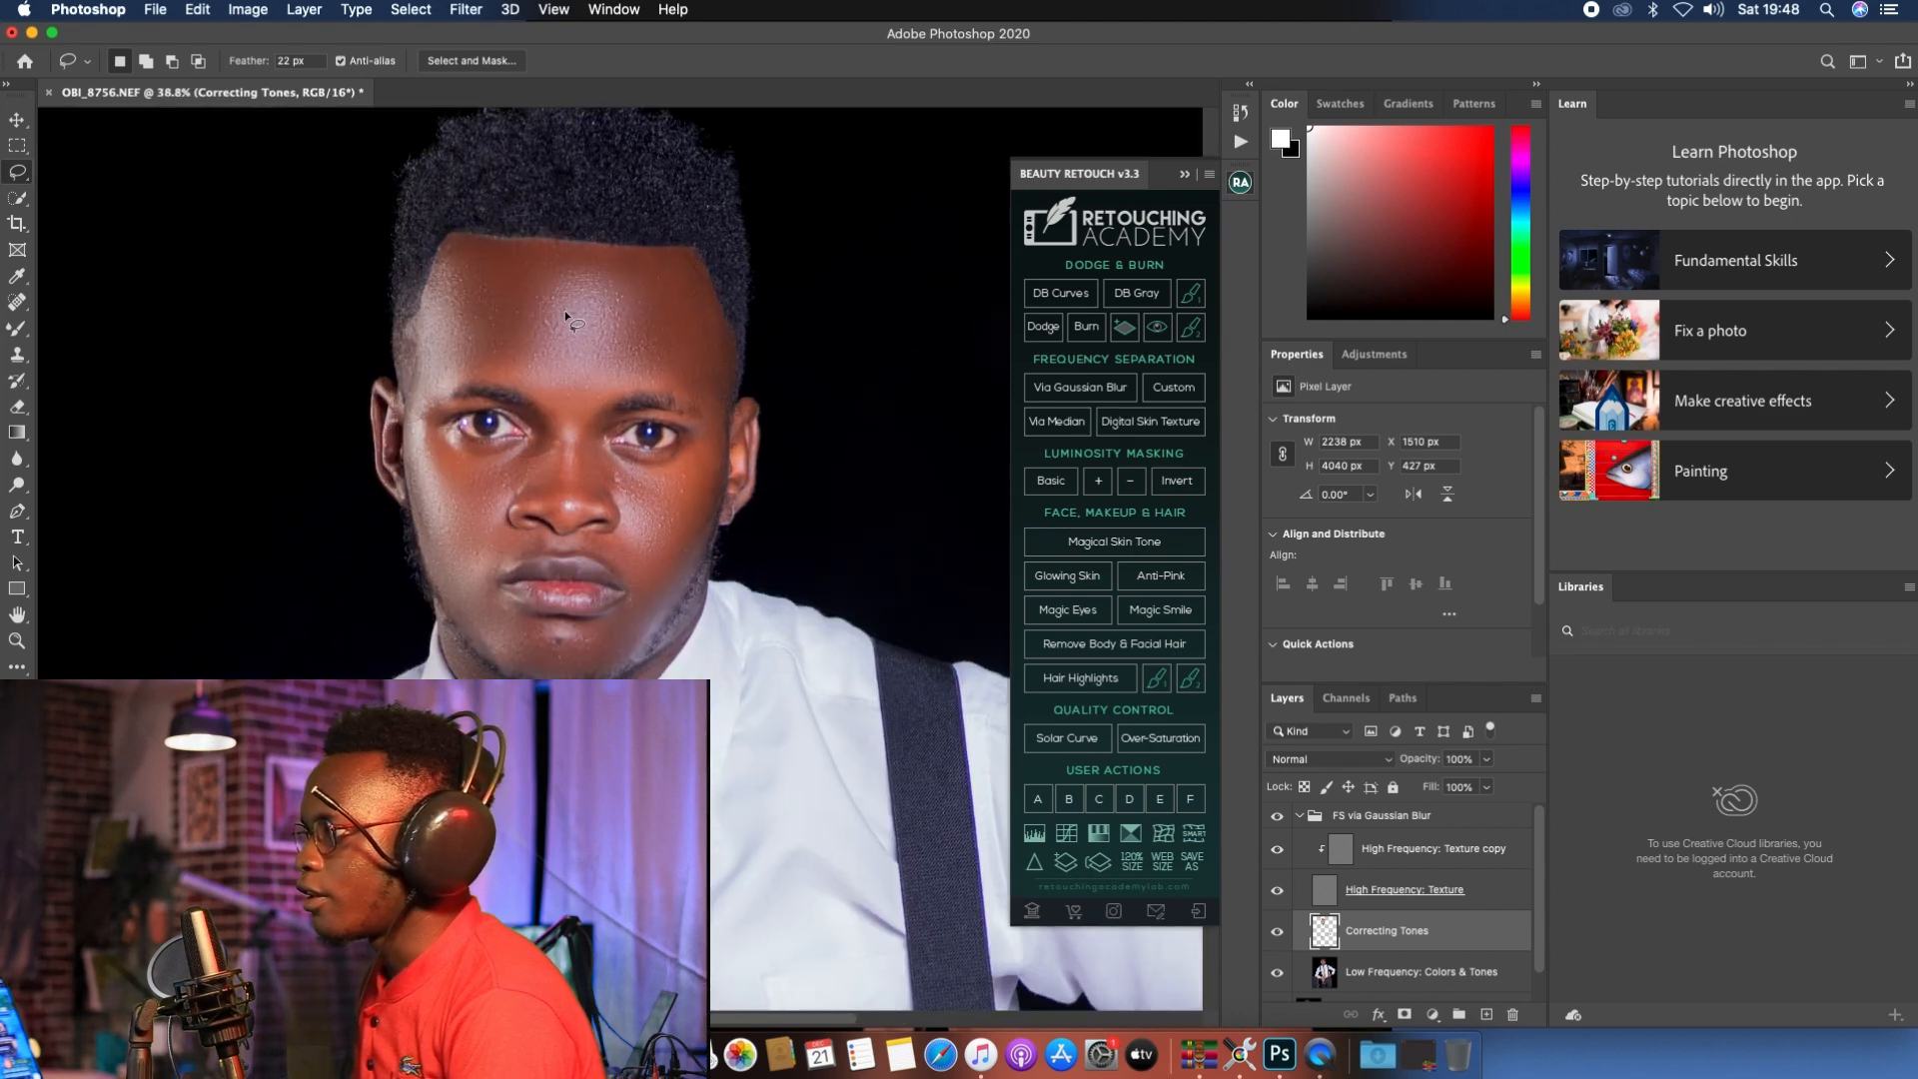
click(1277, 818)
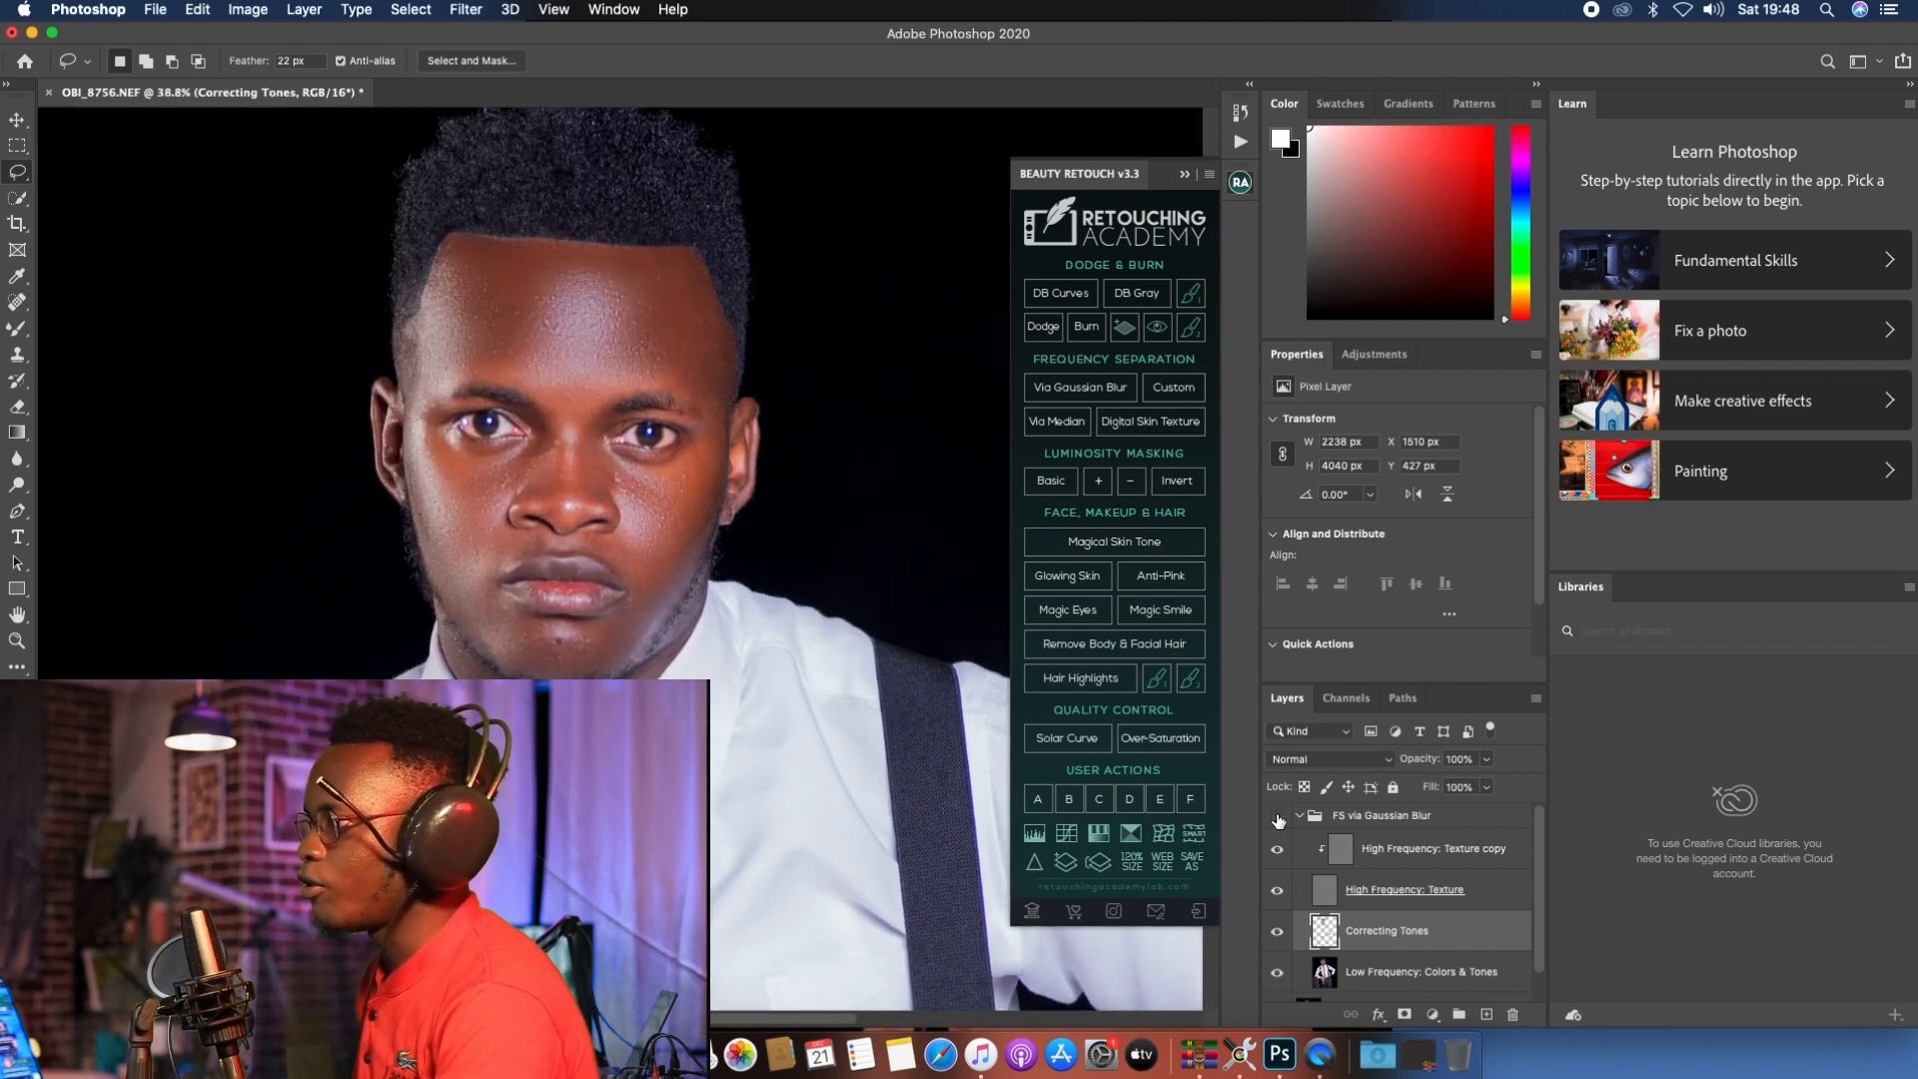
scroll(699, 532, down, 5)
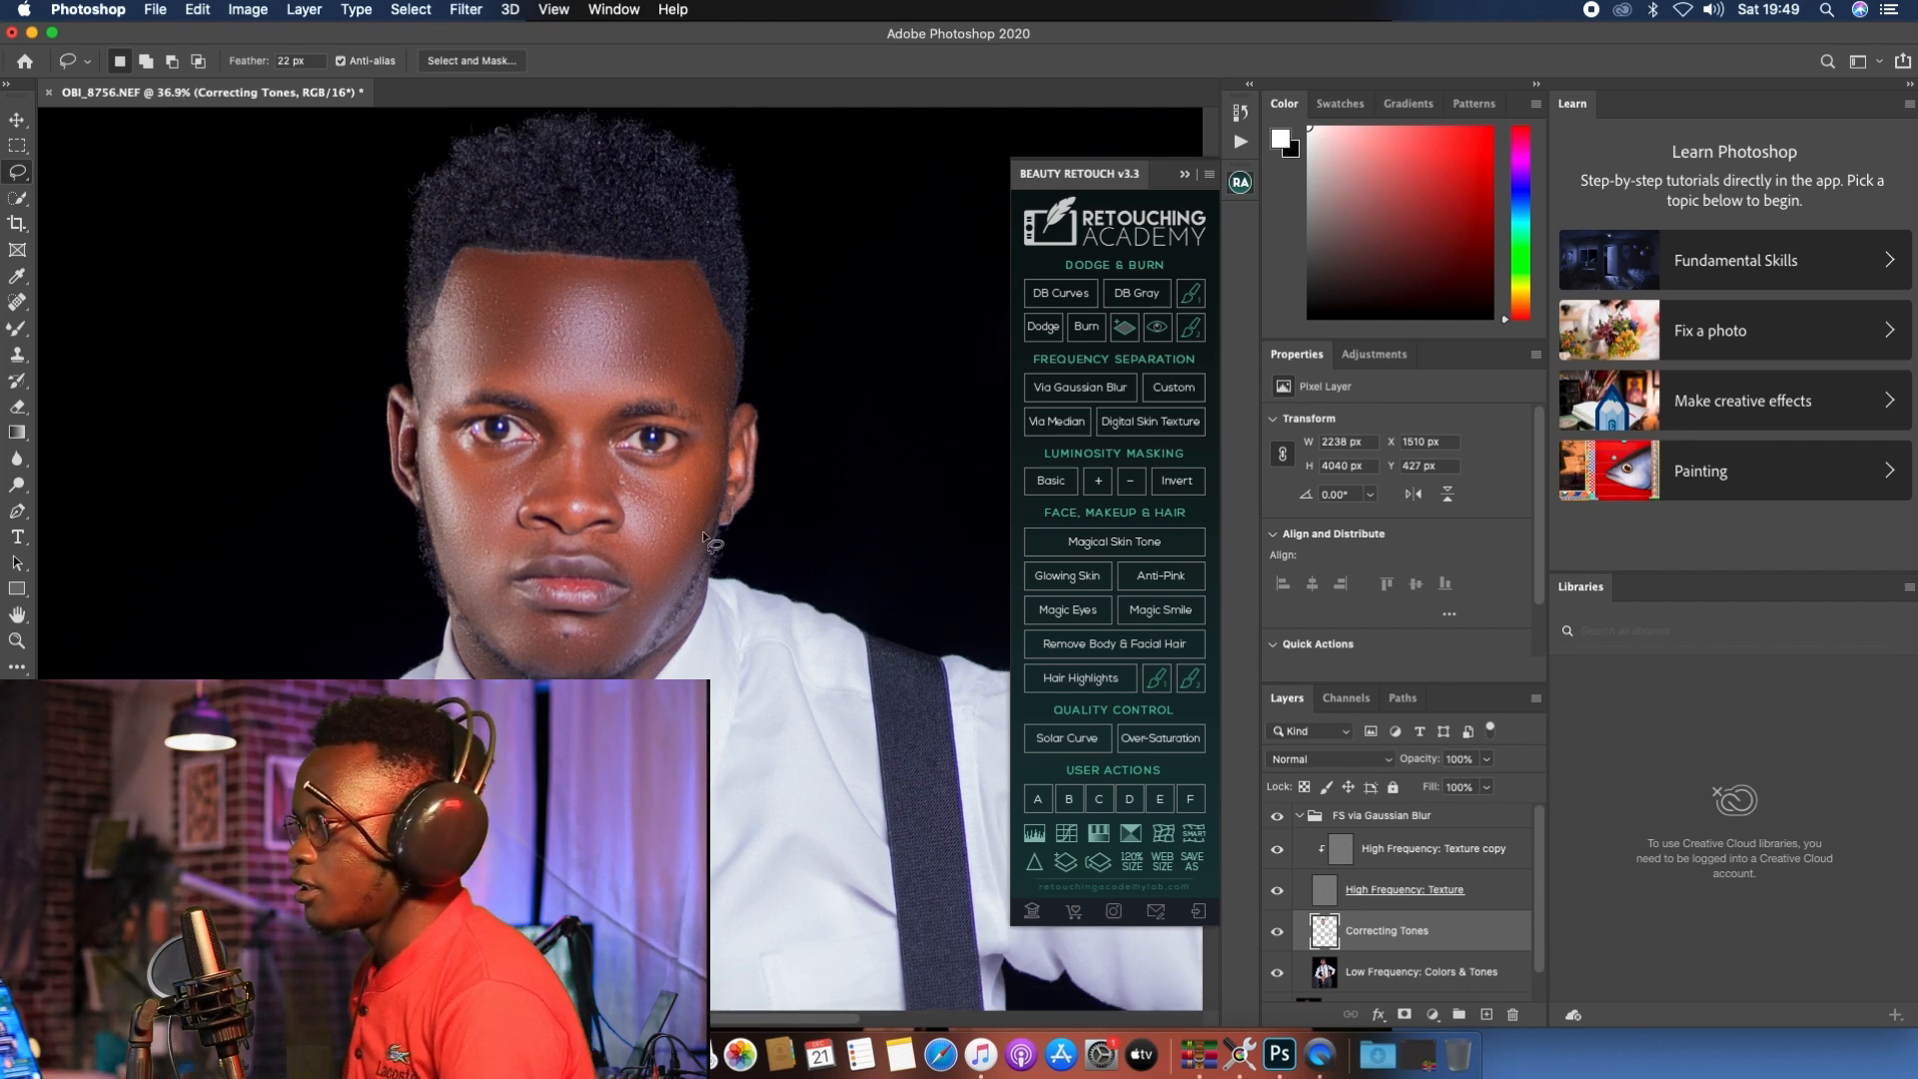
scroll(676, 520, up, 4)
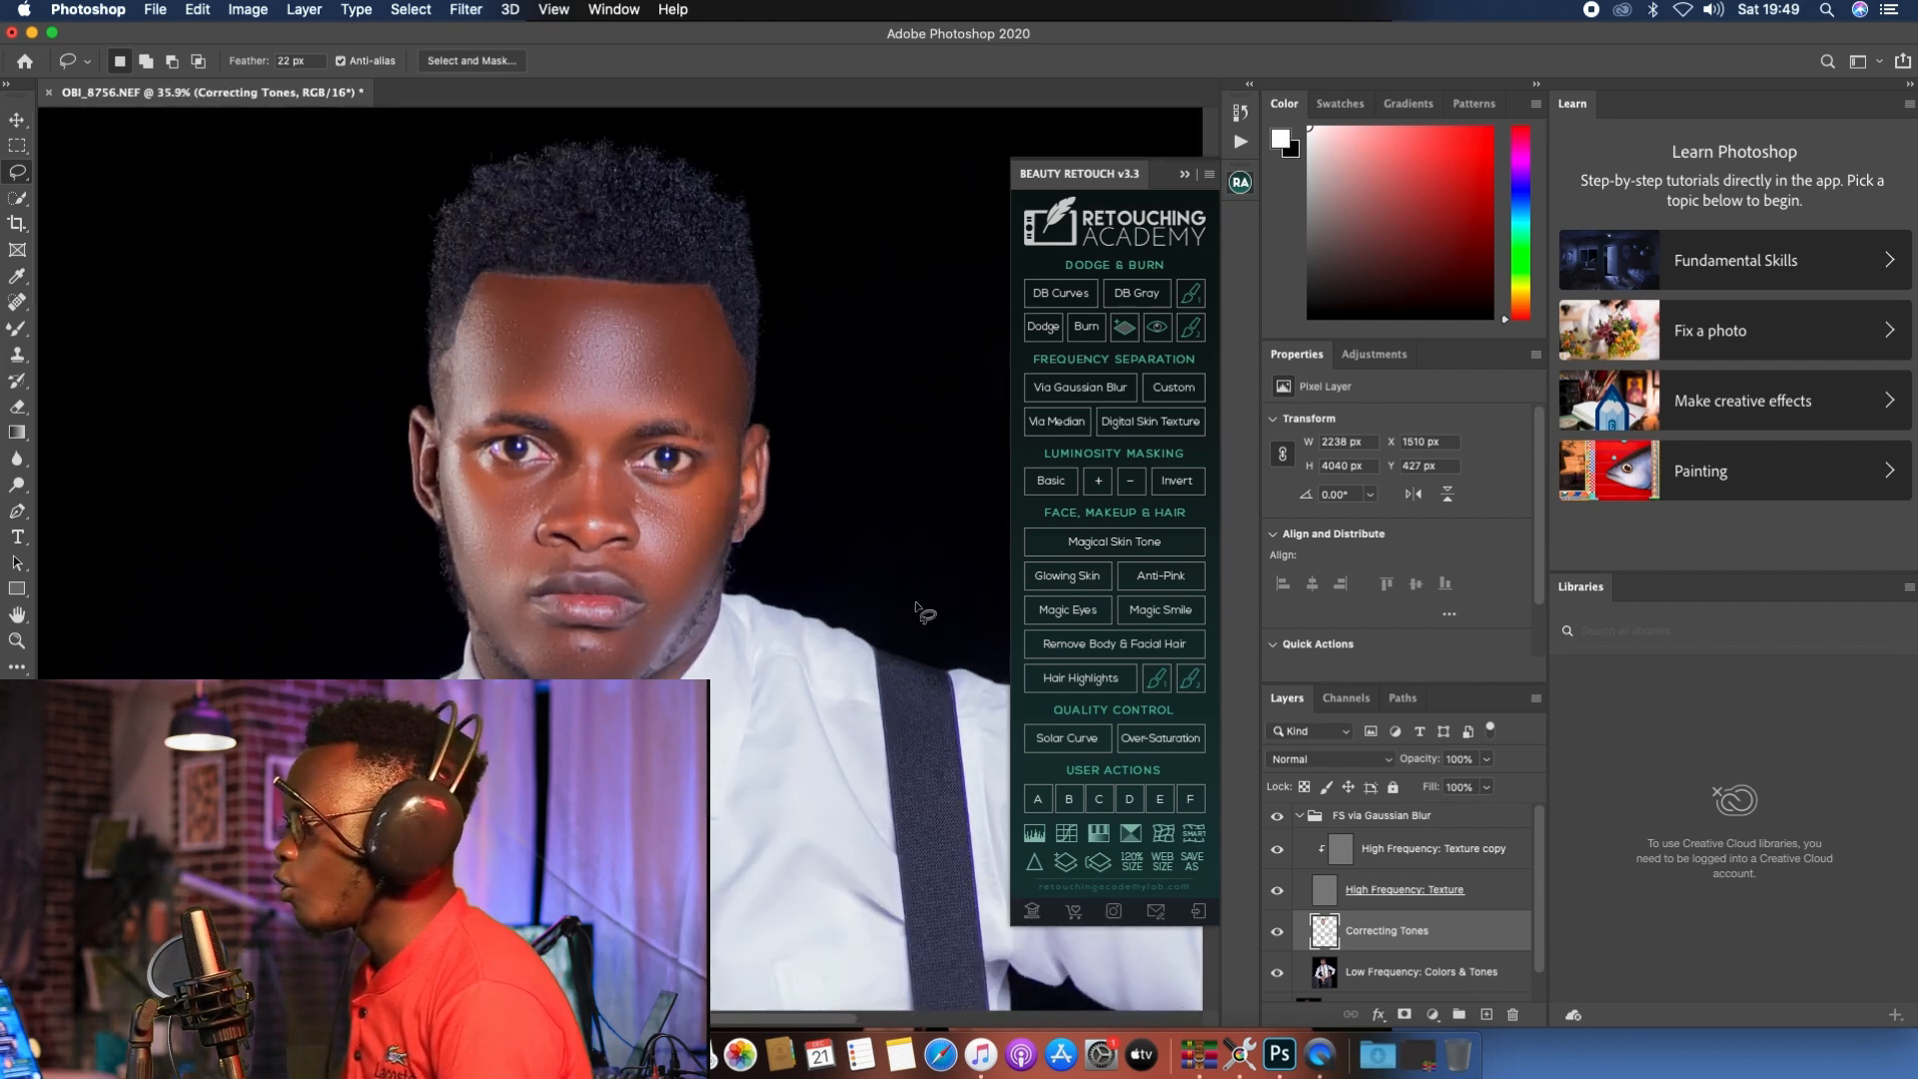
Step: Using the Clone Stamp at size 25 on the High Frequency: Texture copy layer, even out the texture of the upper middle forehead
click(17, 356)
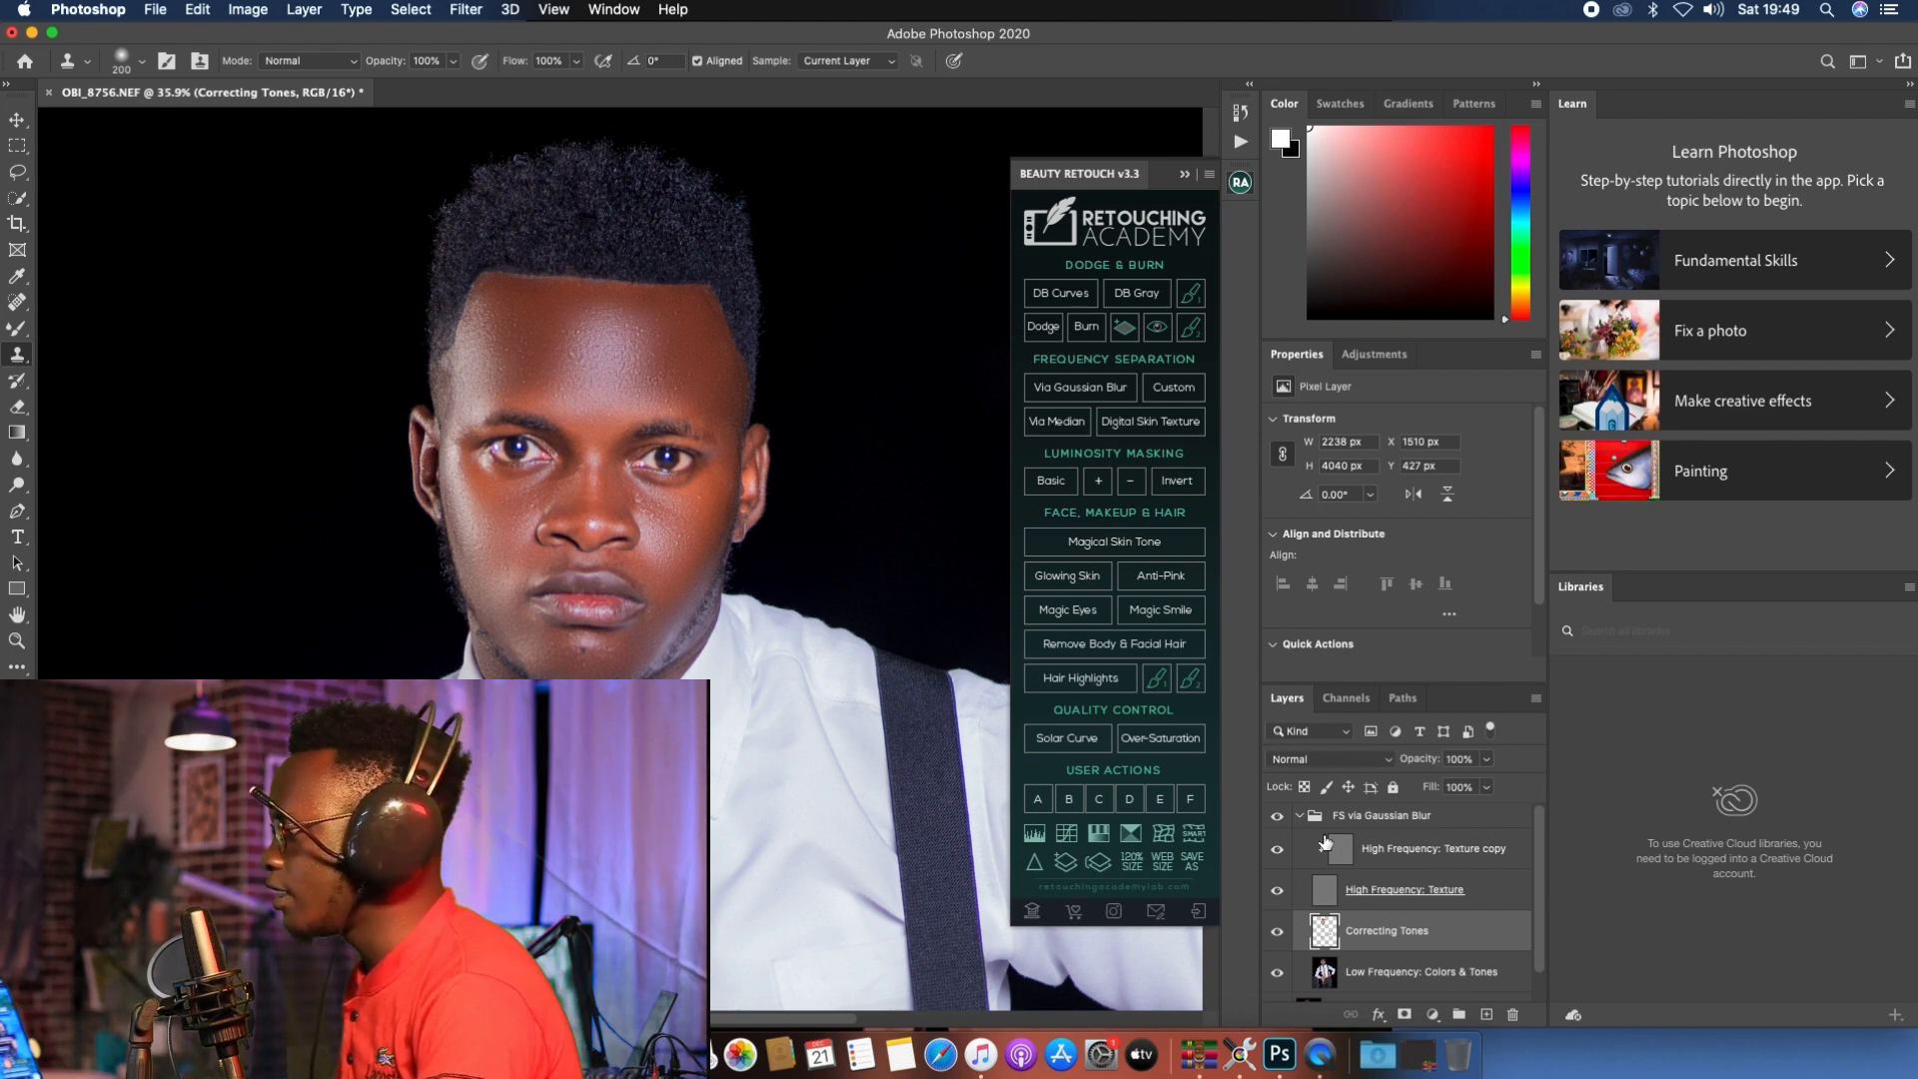
click(1343, 850)
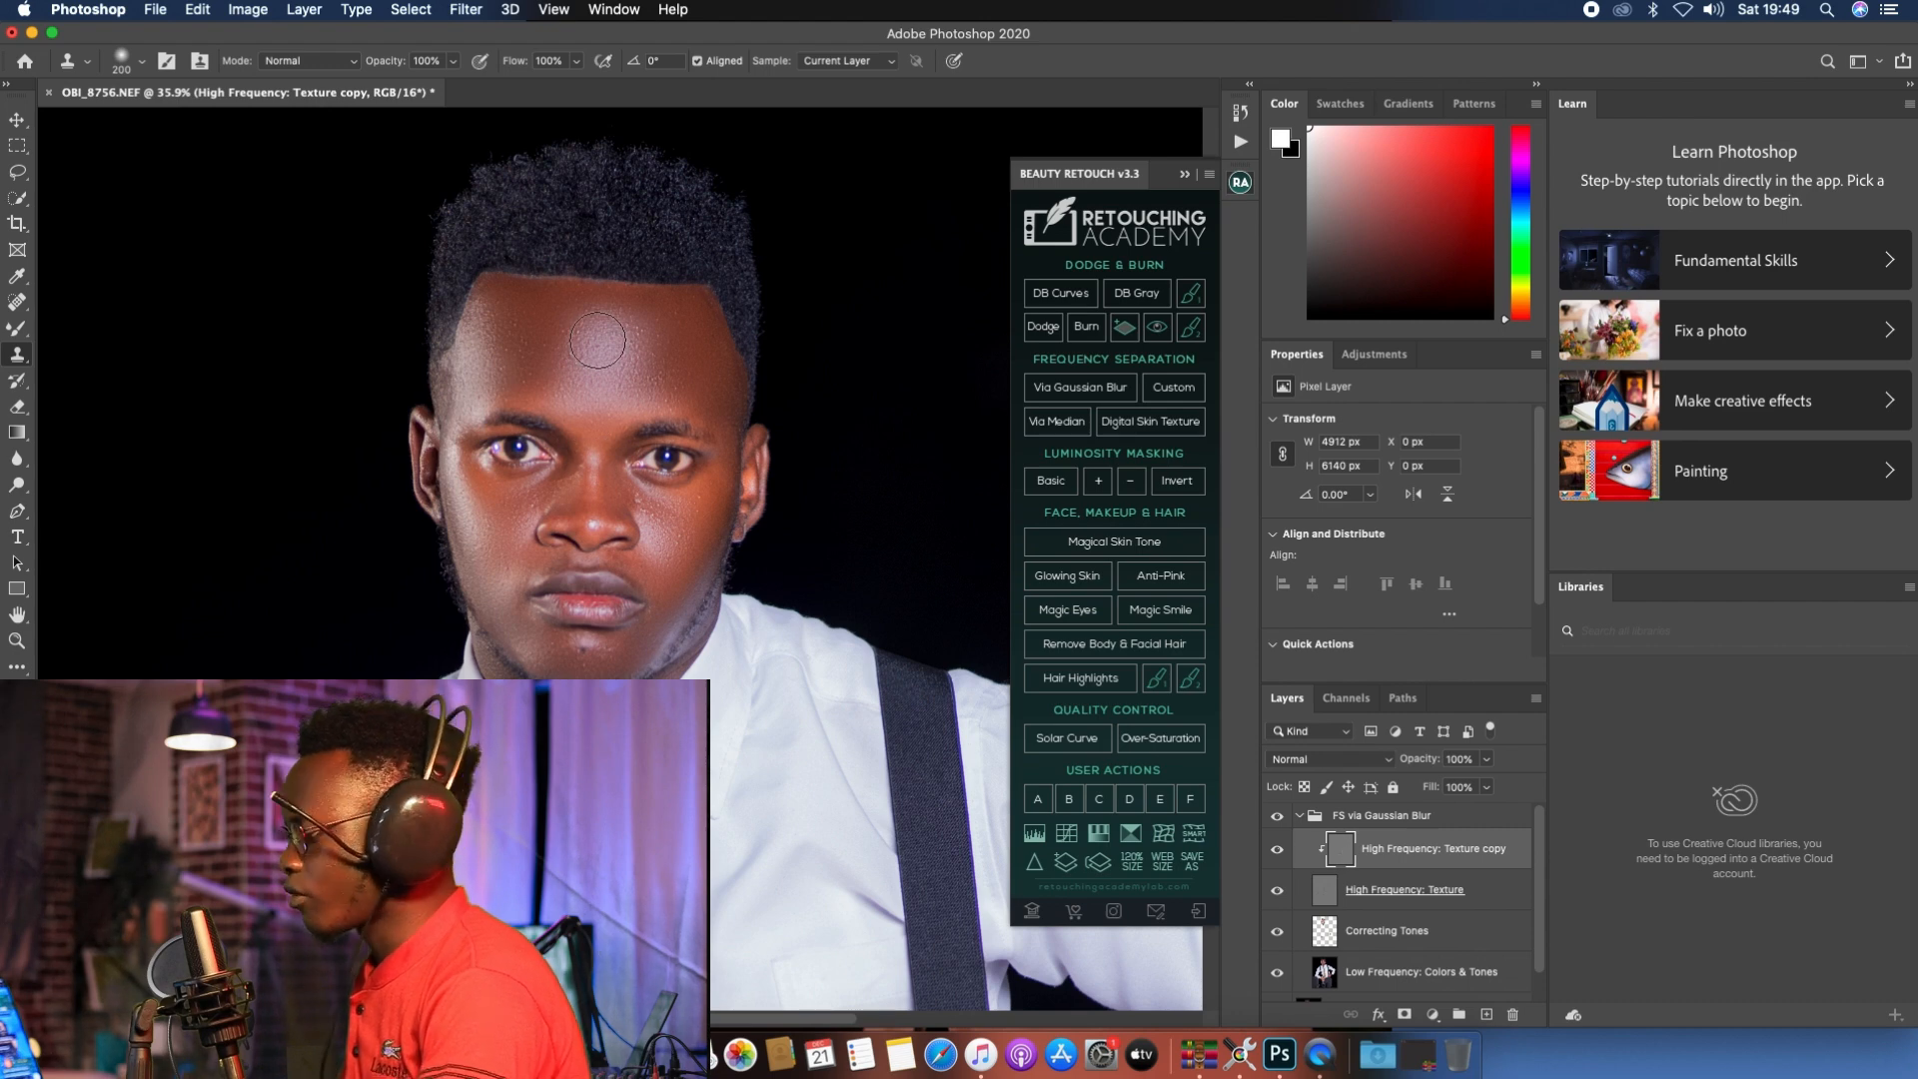
key(bracketleft)
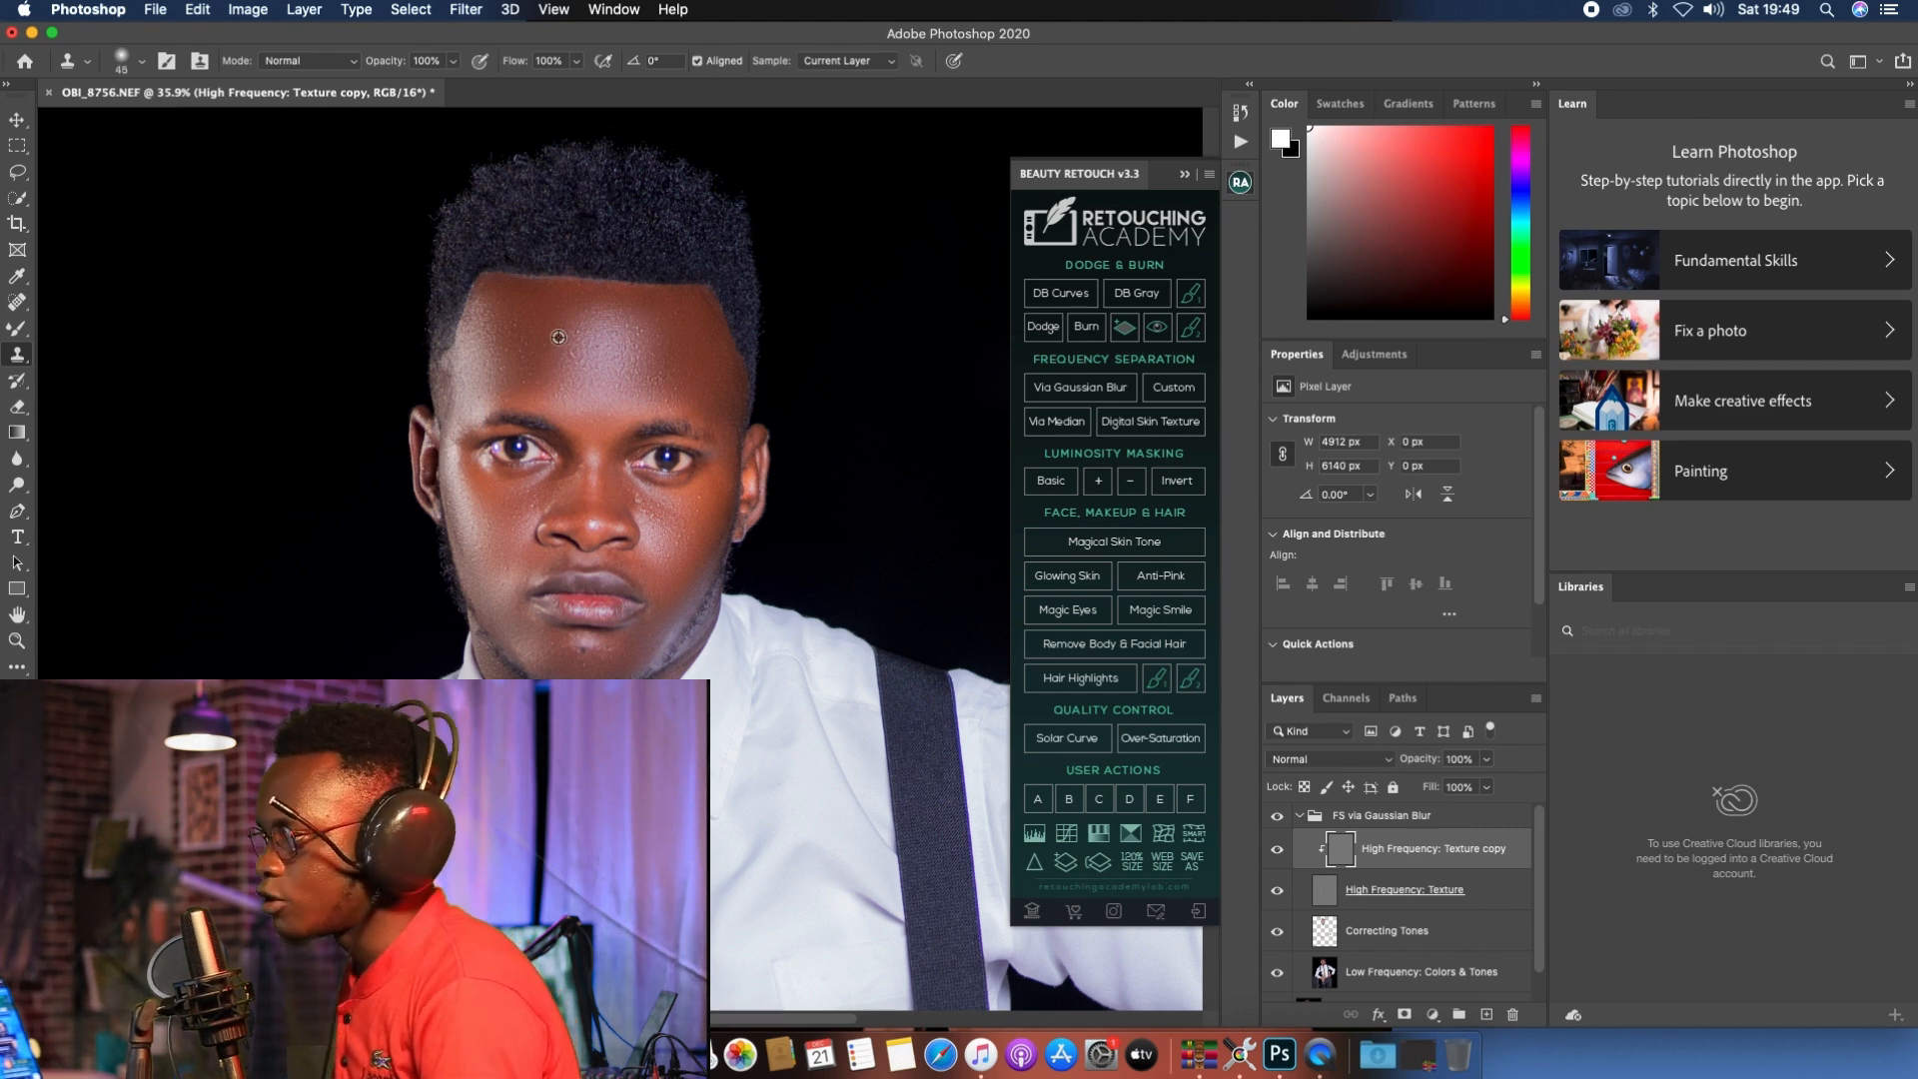
scroll(558, 337, up, 3)
key(bracketleft)
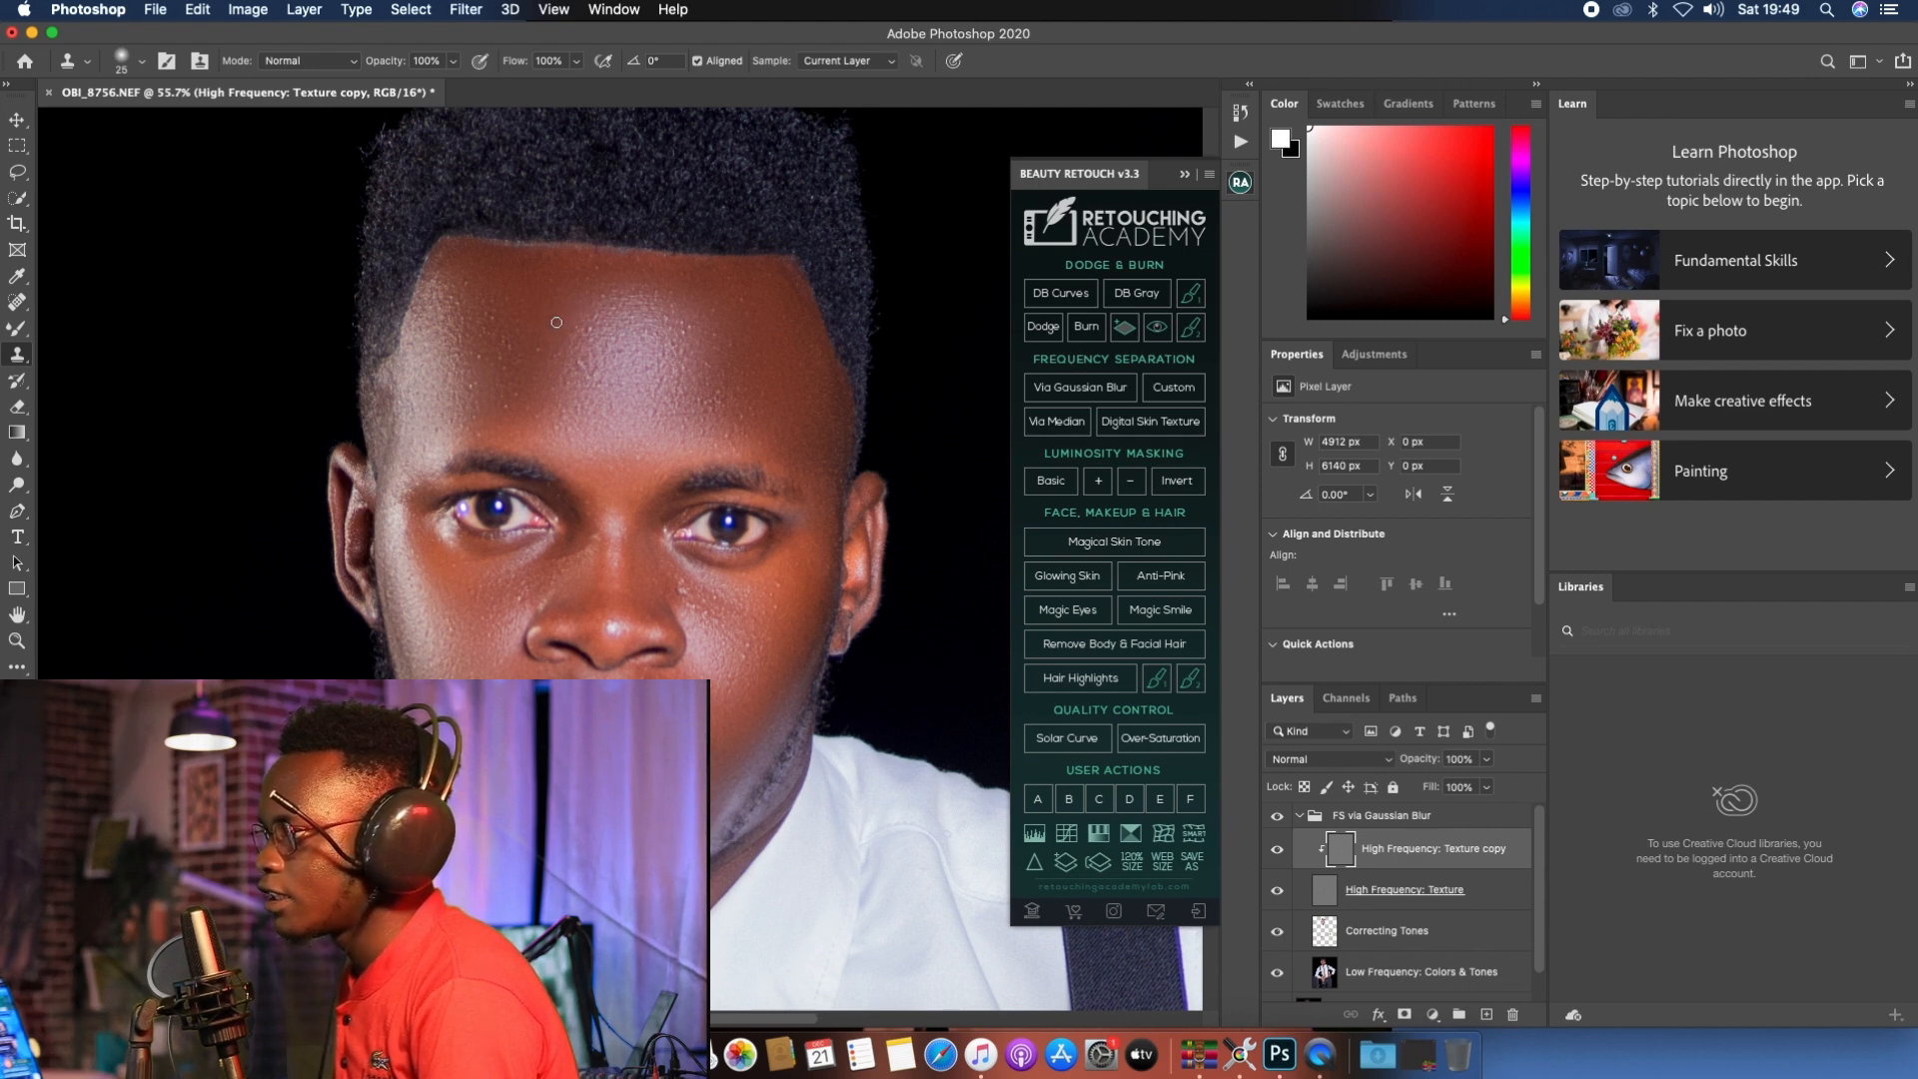
click(553, 301)
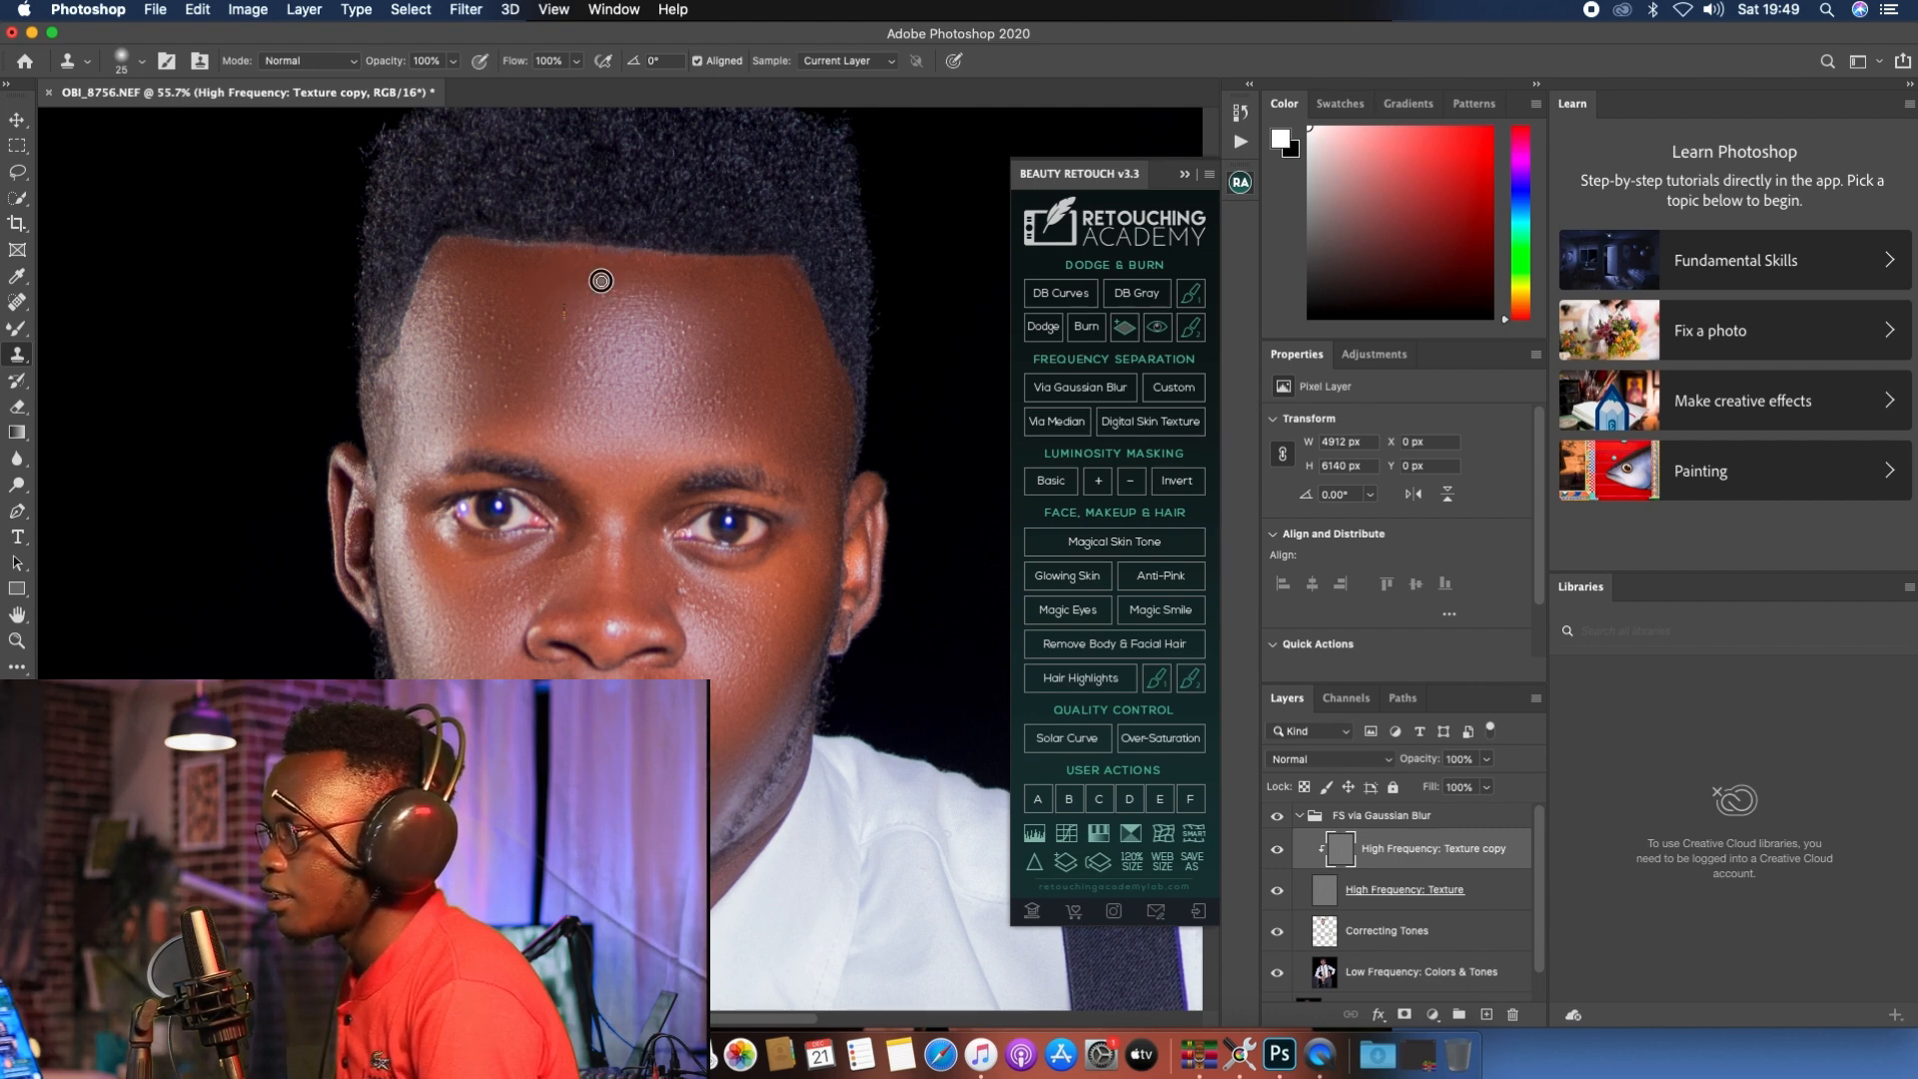
alt+click(596, 308)
click(597, 321)
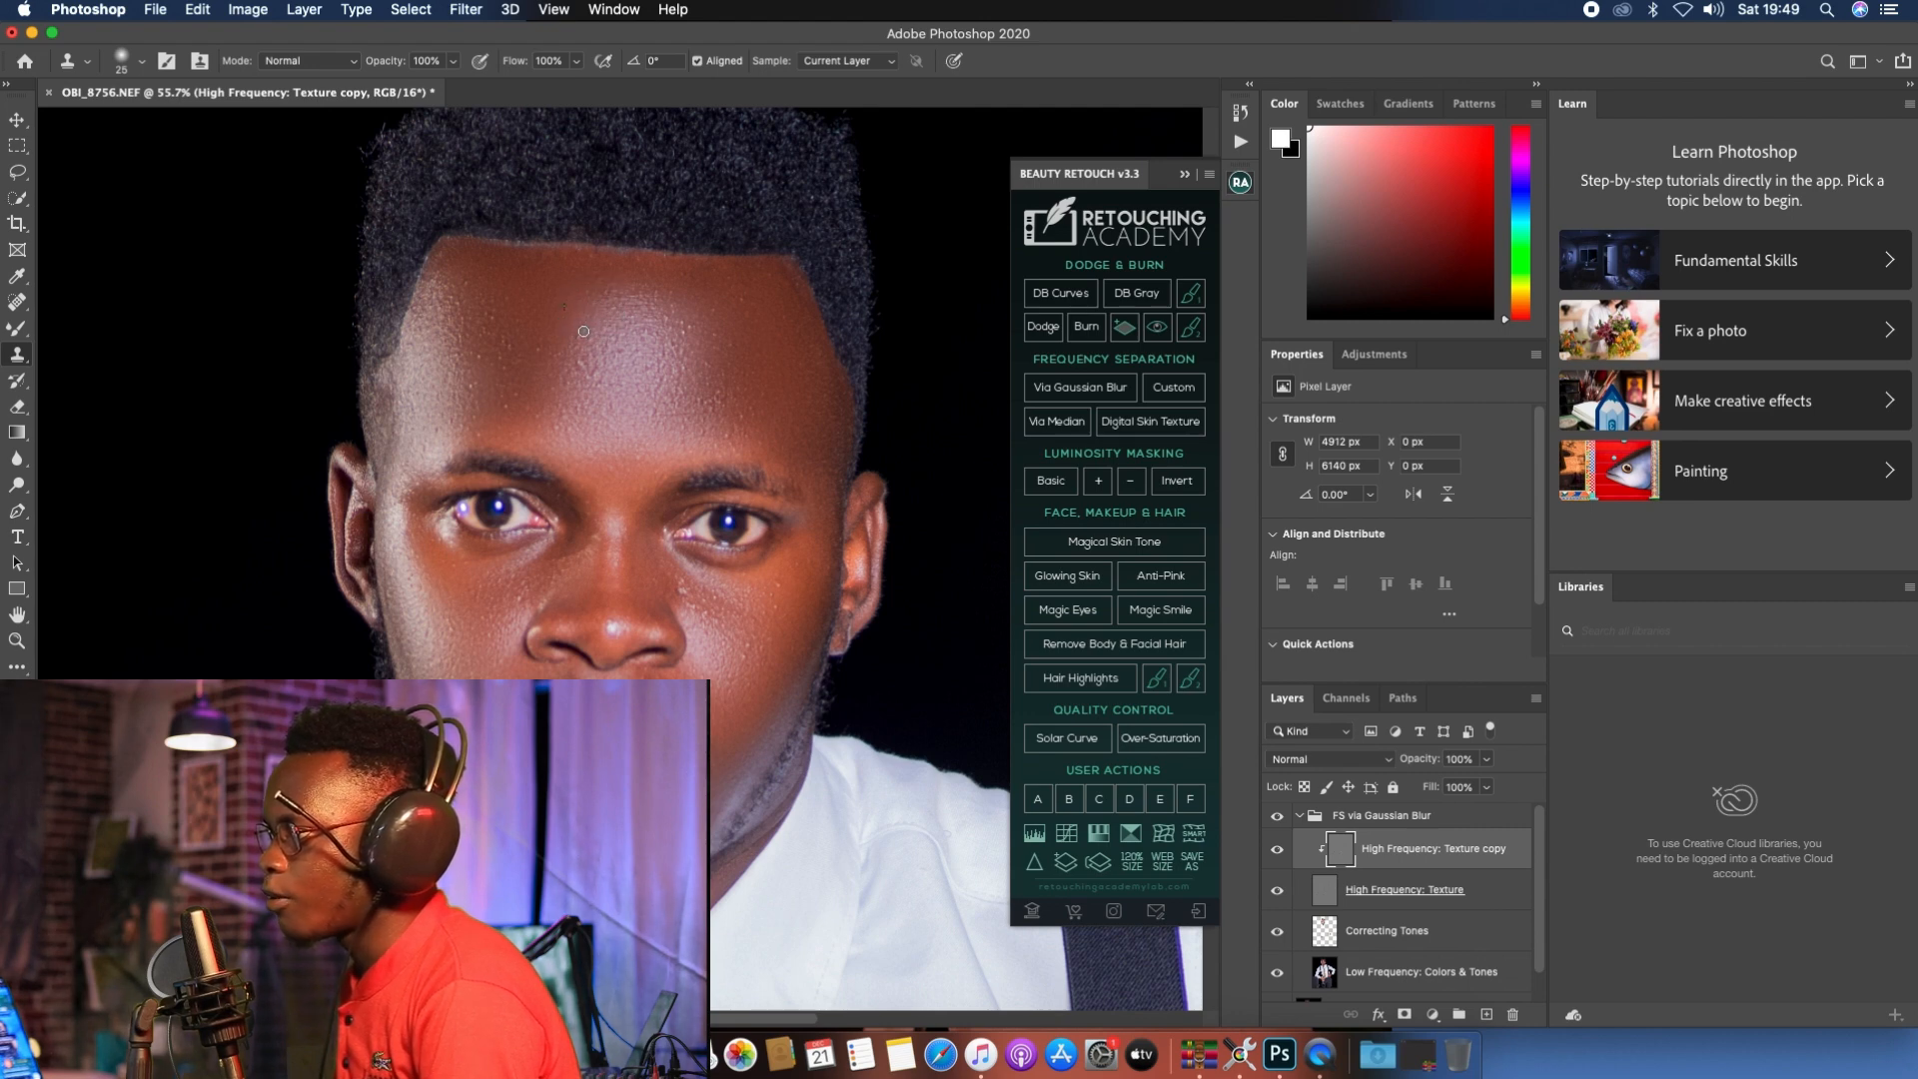
Step: Clone clean skin texture over the rough spots on the image-left side of the forehead, from the hairline down towards the eyebrow
alt+click(539, 353)
click(509, 354)
alt+click(512, 352)
click(509, 327)
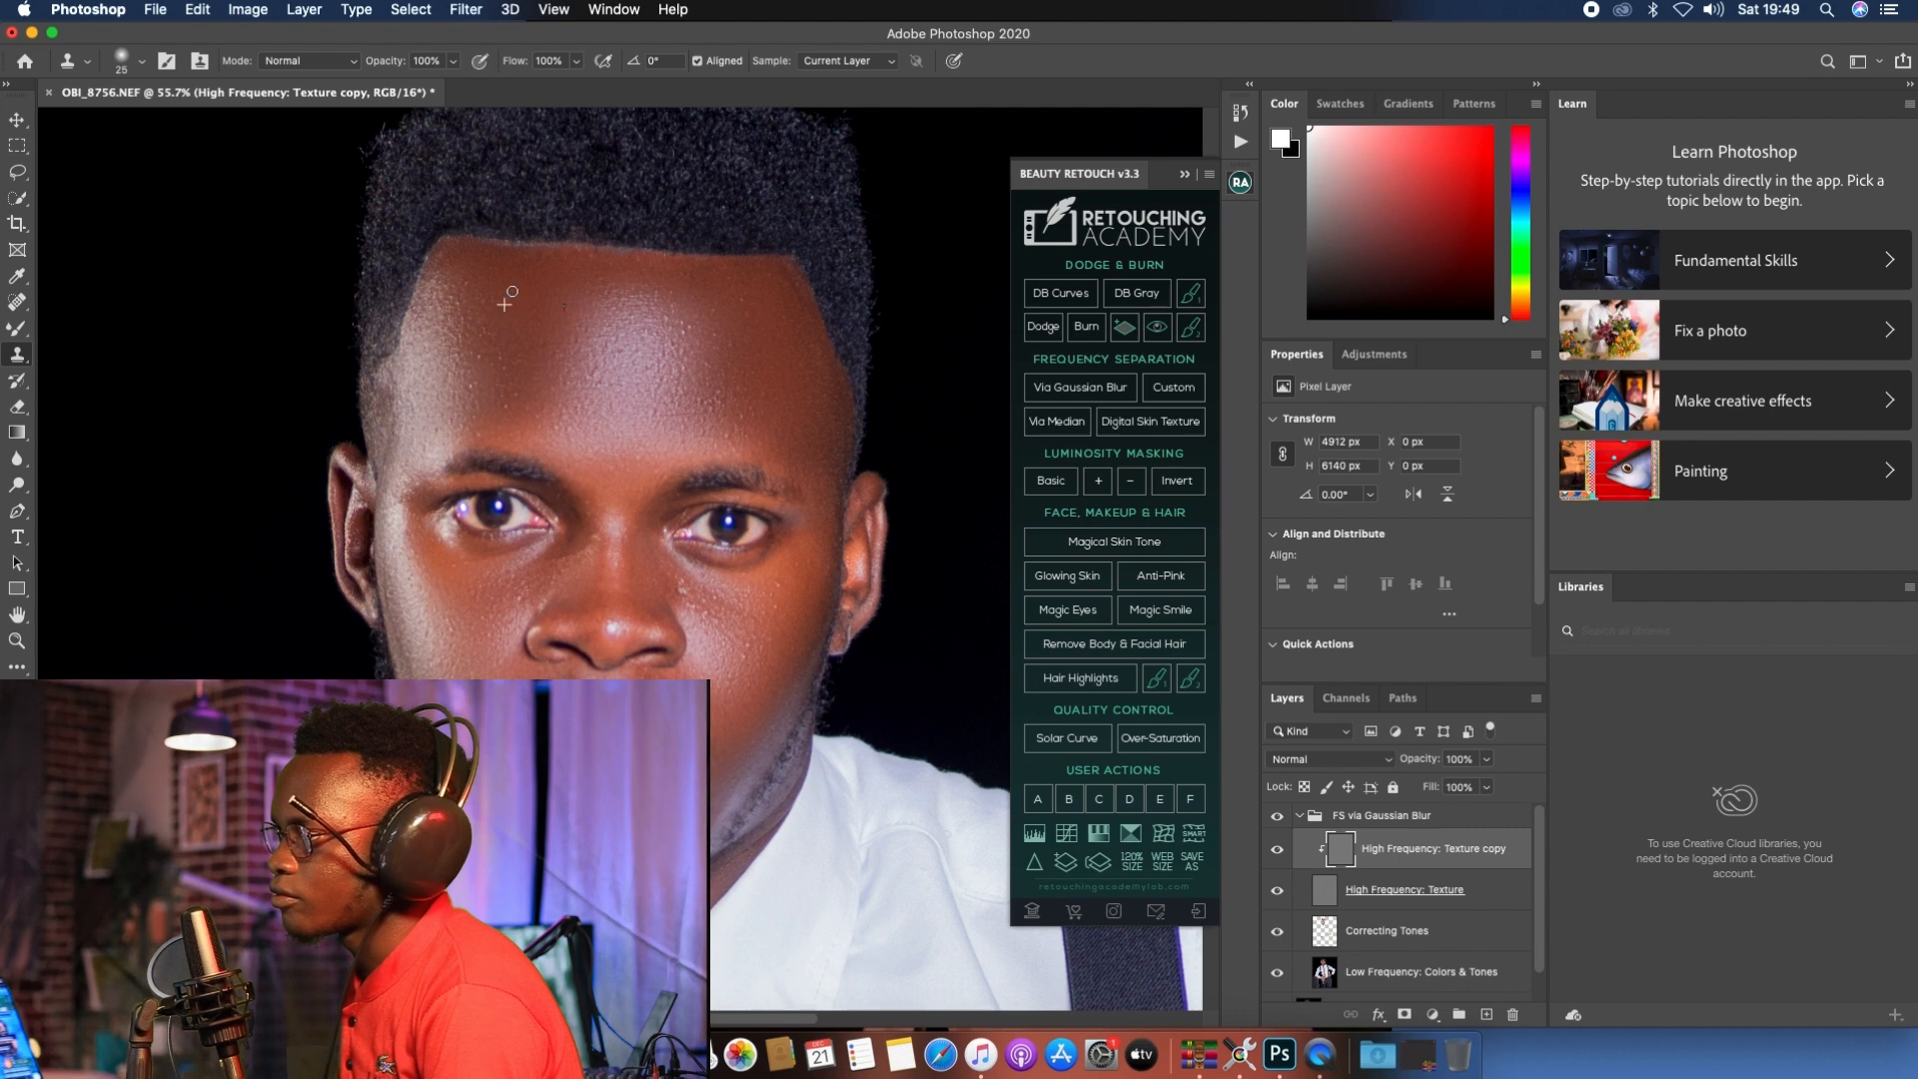
alt+click(474, 303)
click(465, 279)
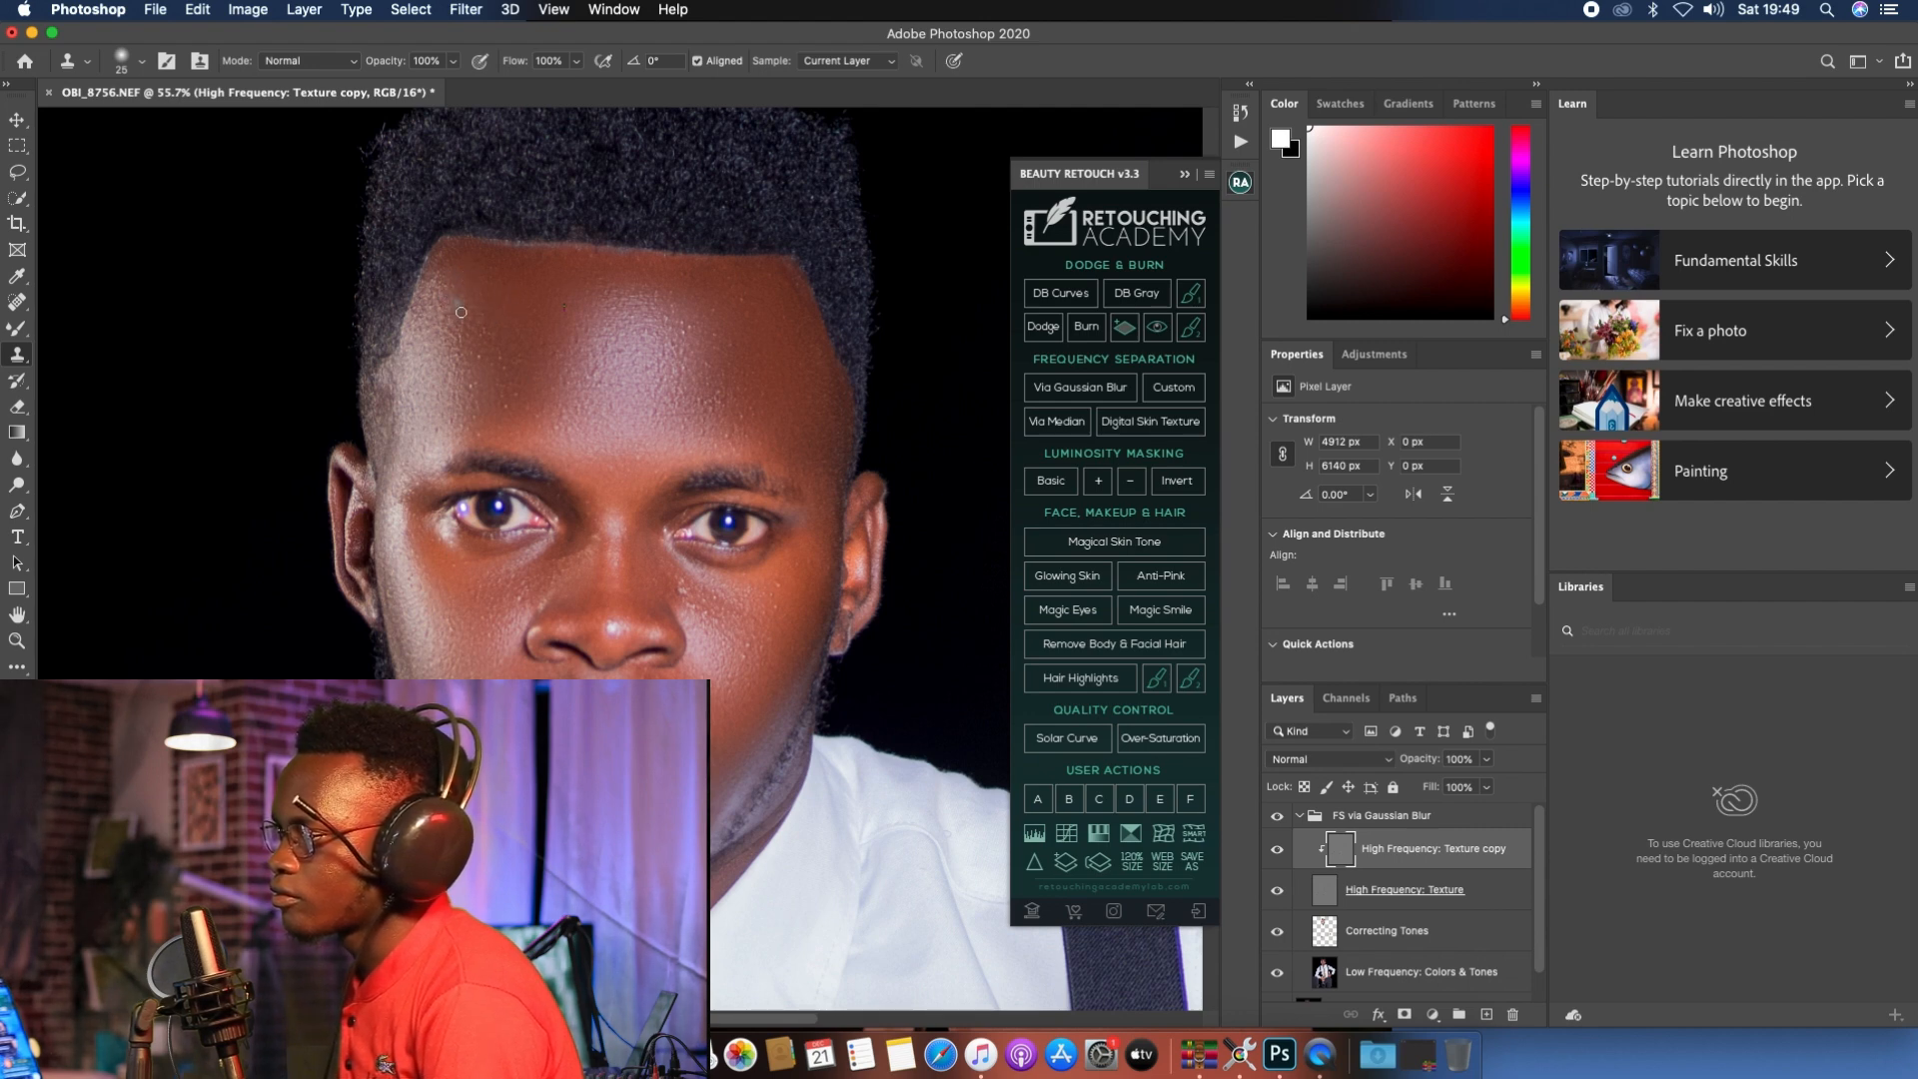
drag(461, 311, 459, 343)
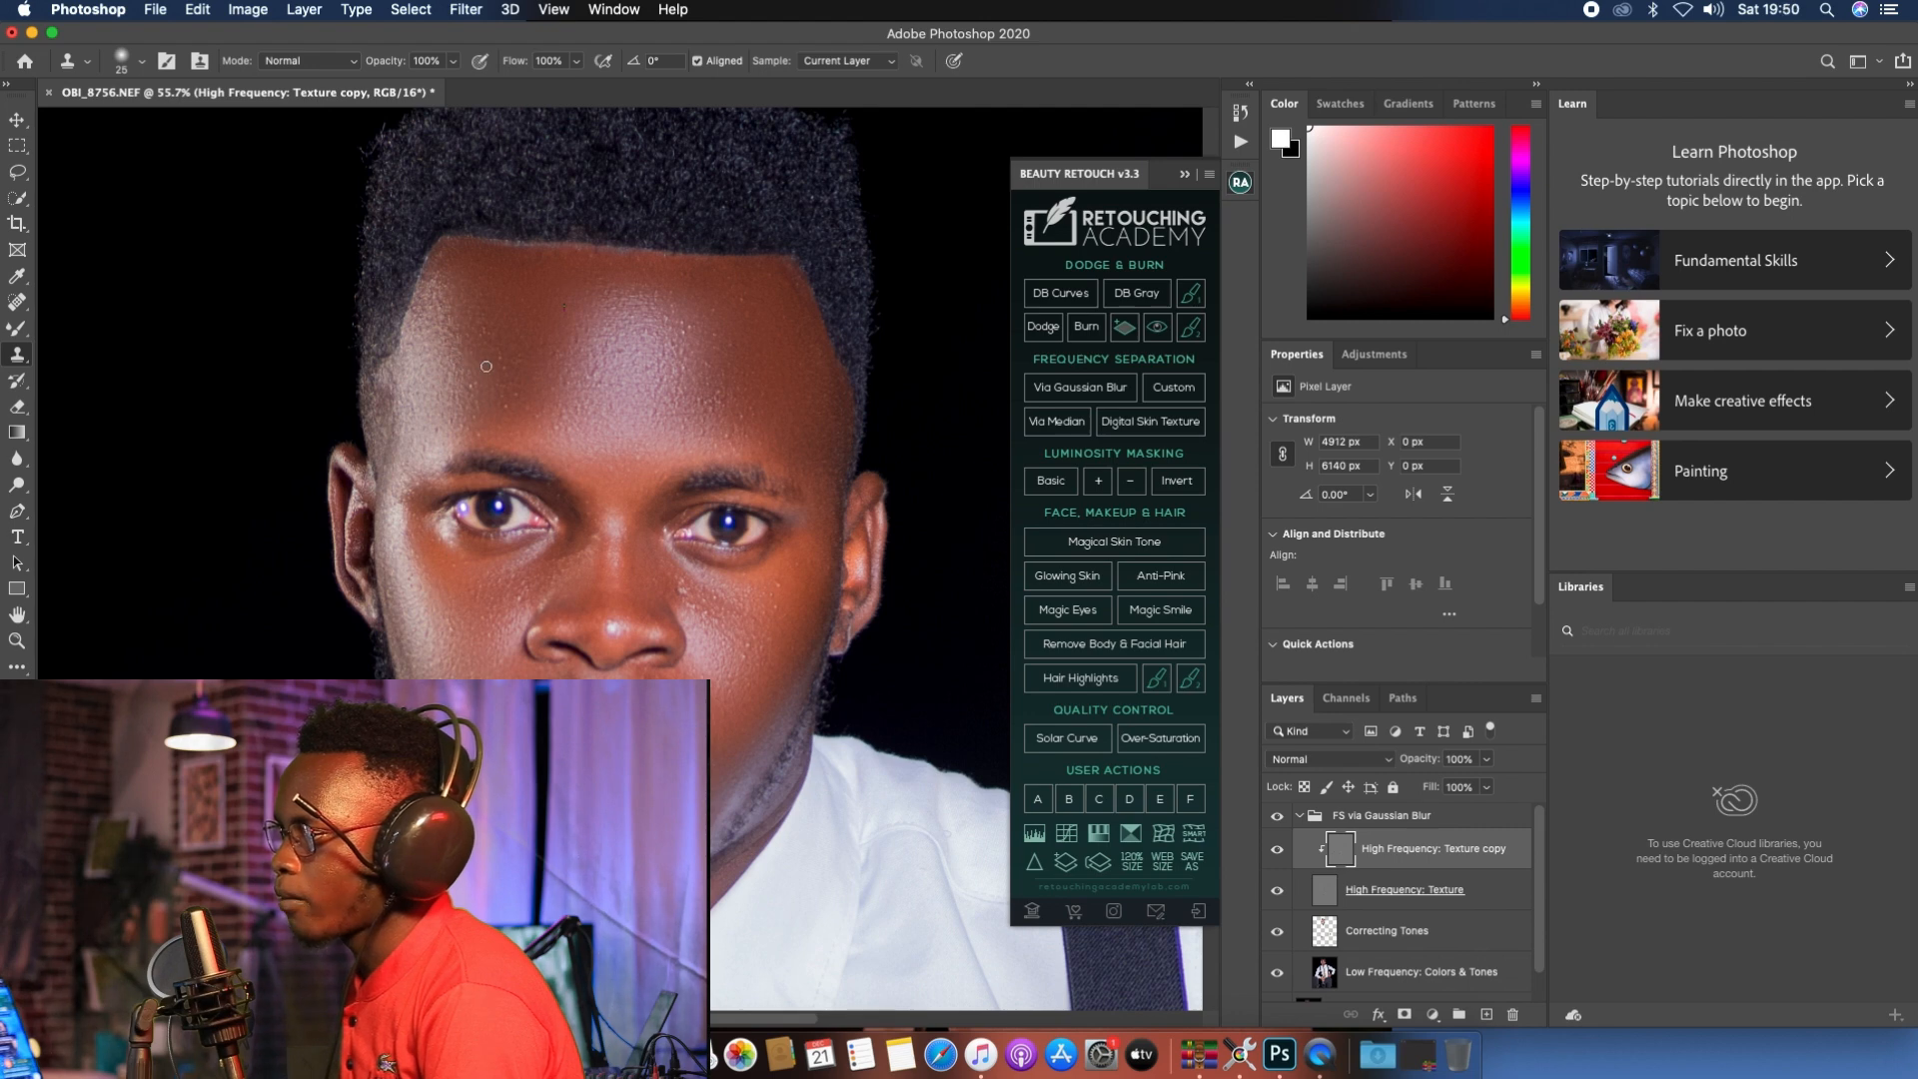
alt+click(492, 364)
drag(509, 381, 501, 388)
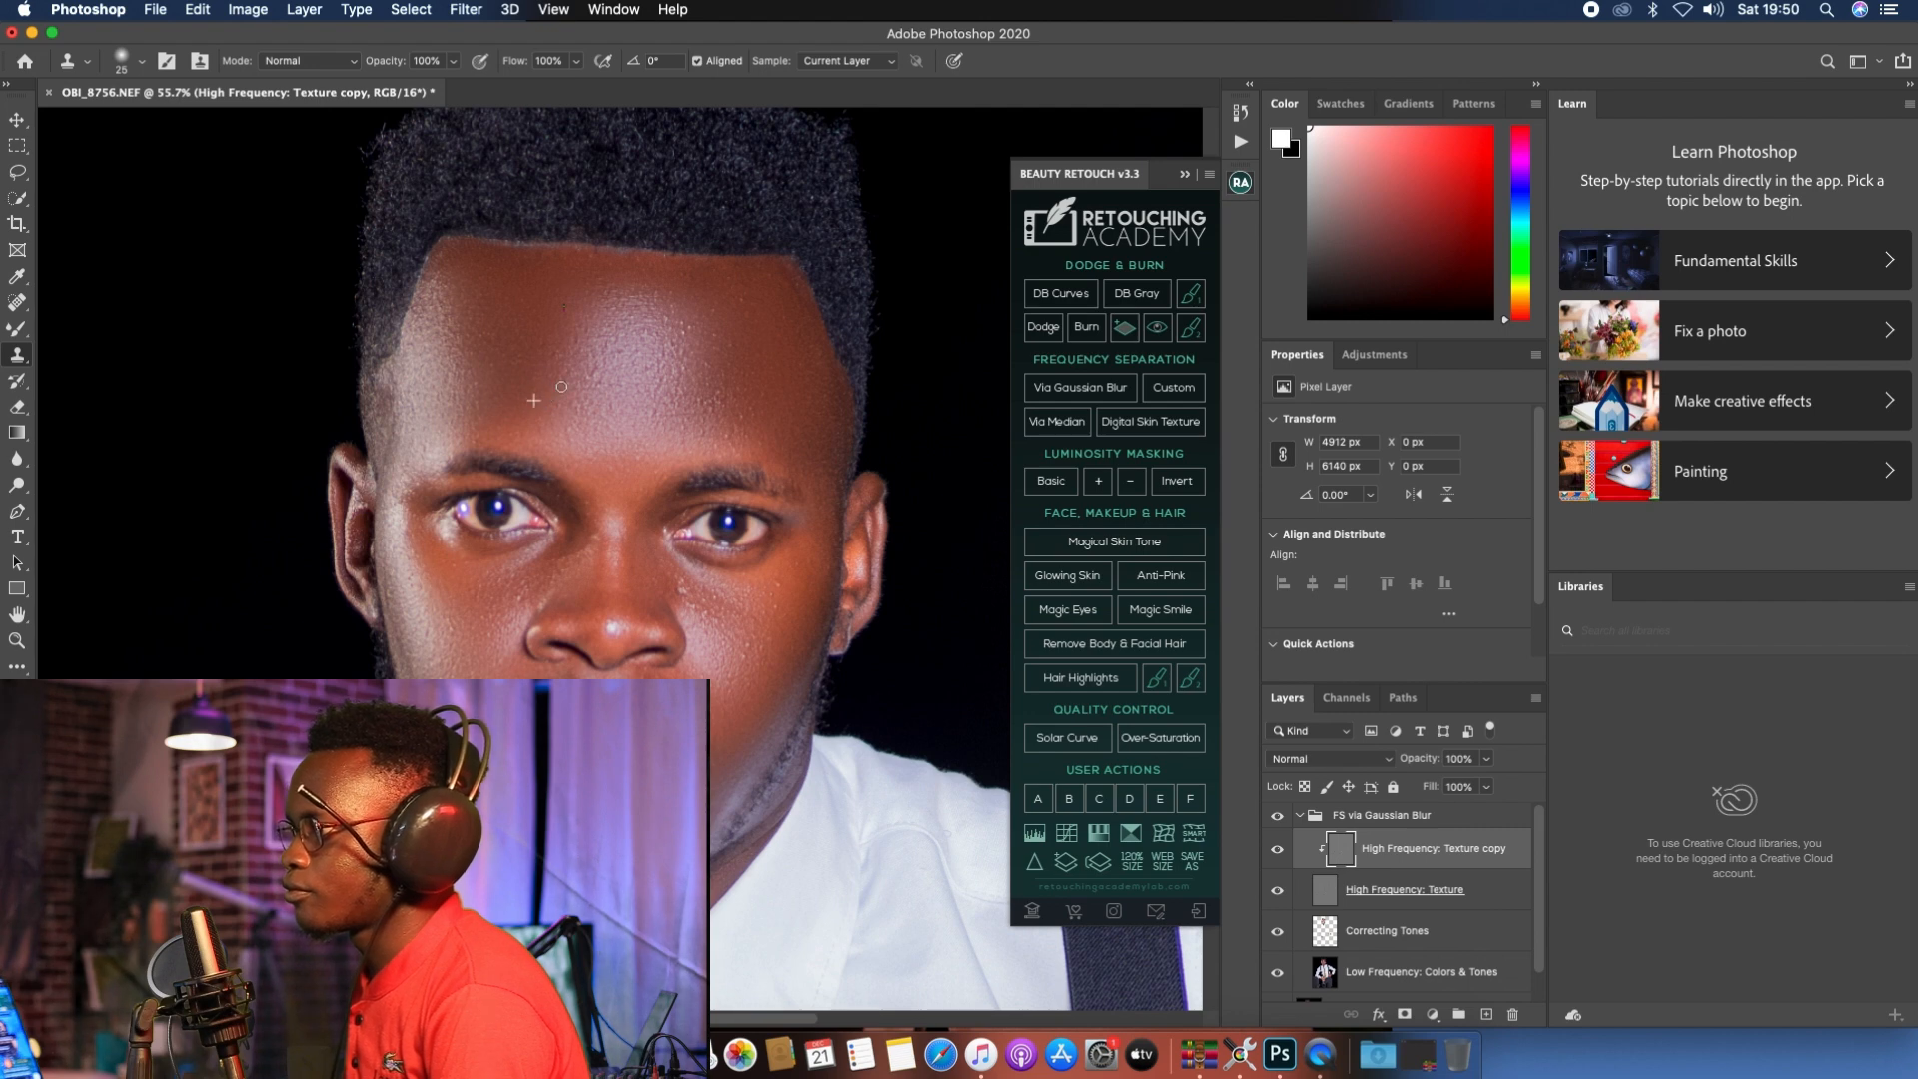
Step: Enlarge the Clone Stamp brush to 30 and clone clean texture over the image-right side of the forehead above the eyebrow
scroll(549, 371, down, 2)
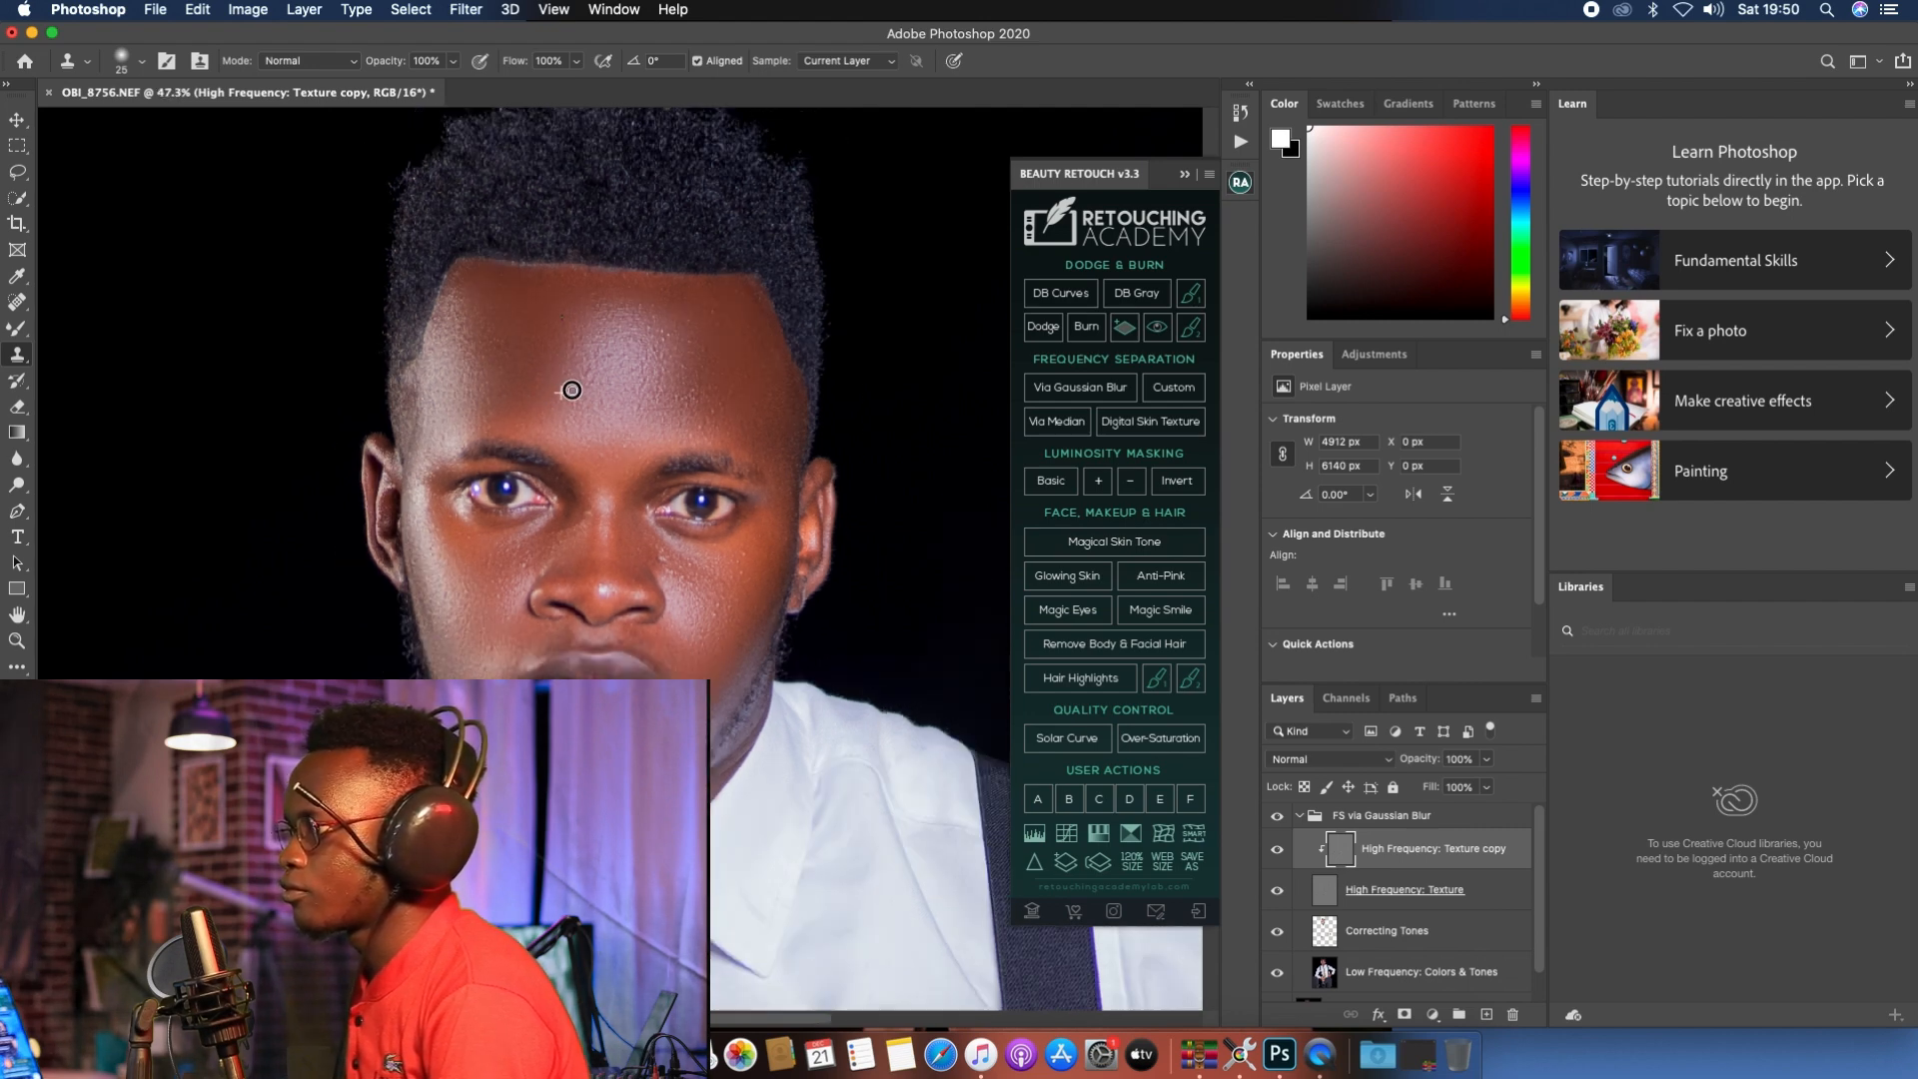
key(bracketright)
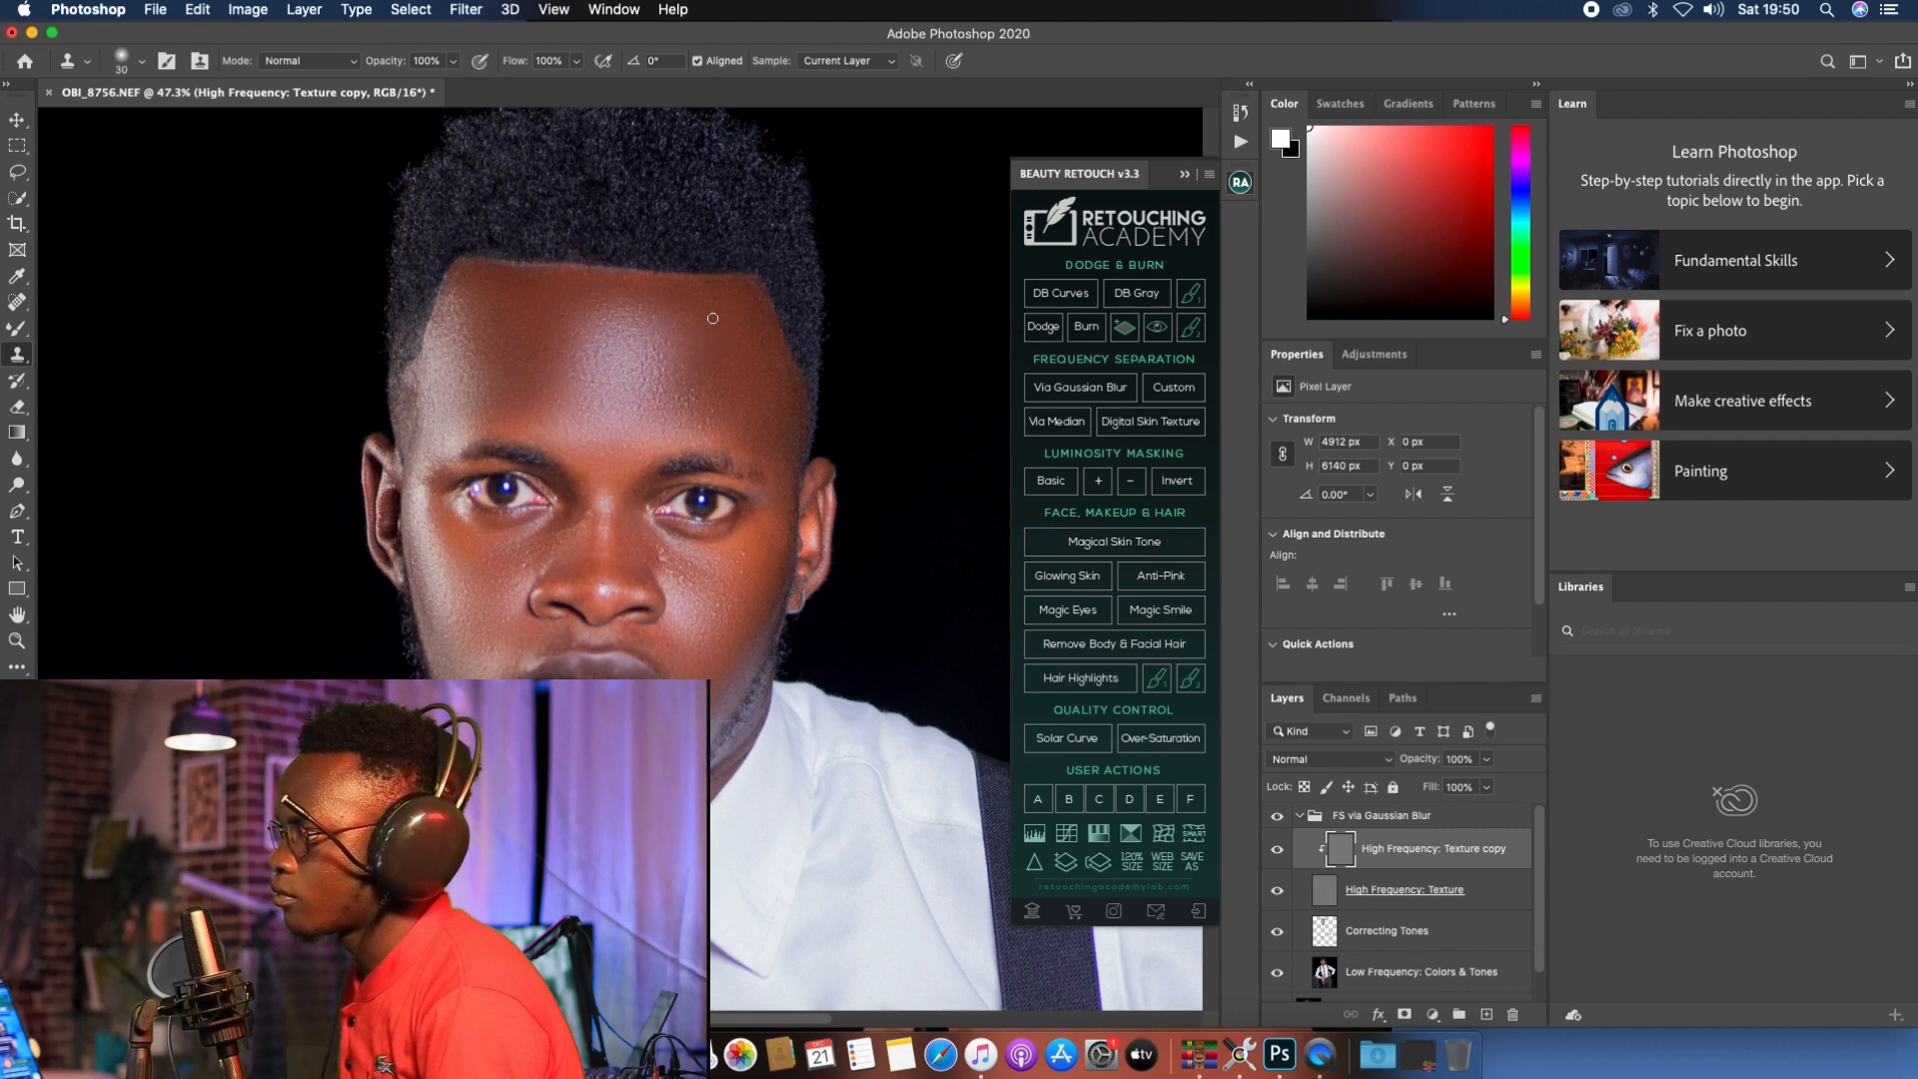
alt+click(703, 376)
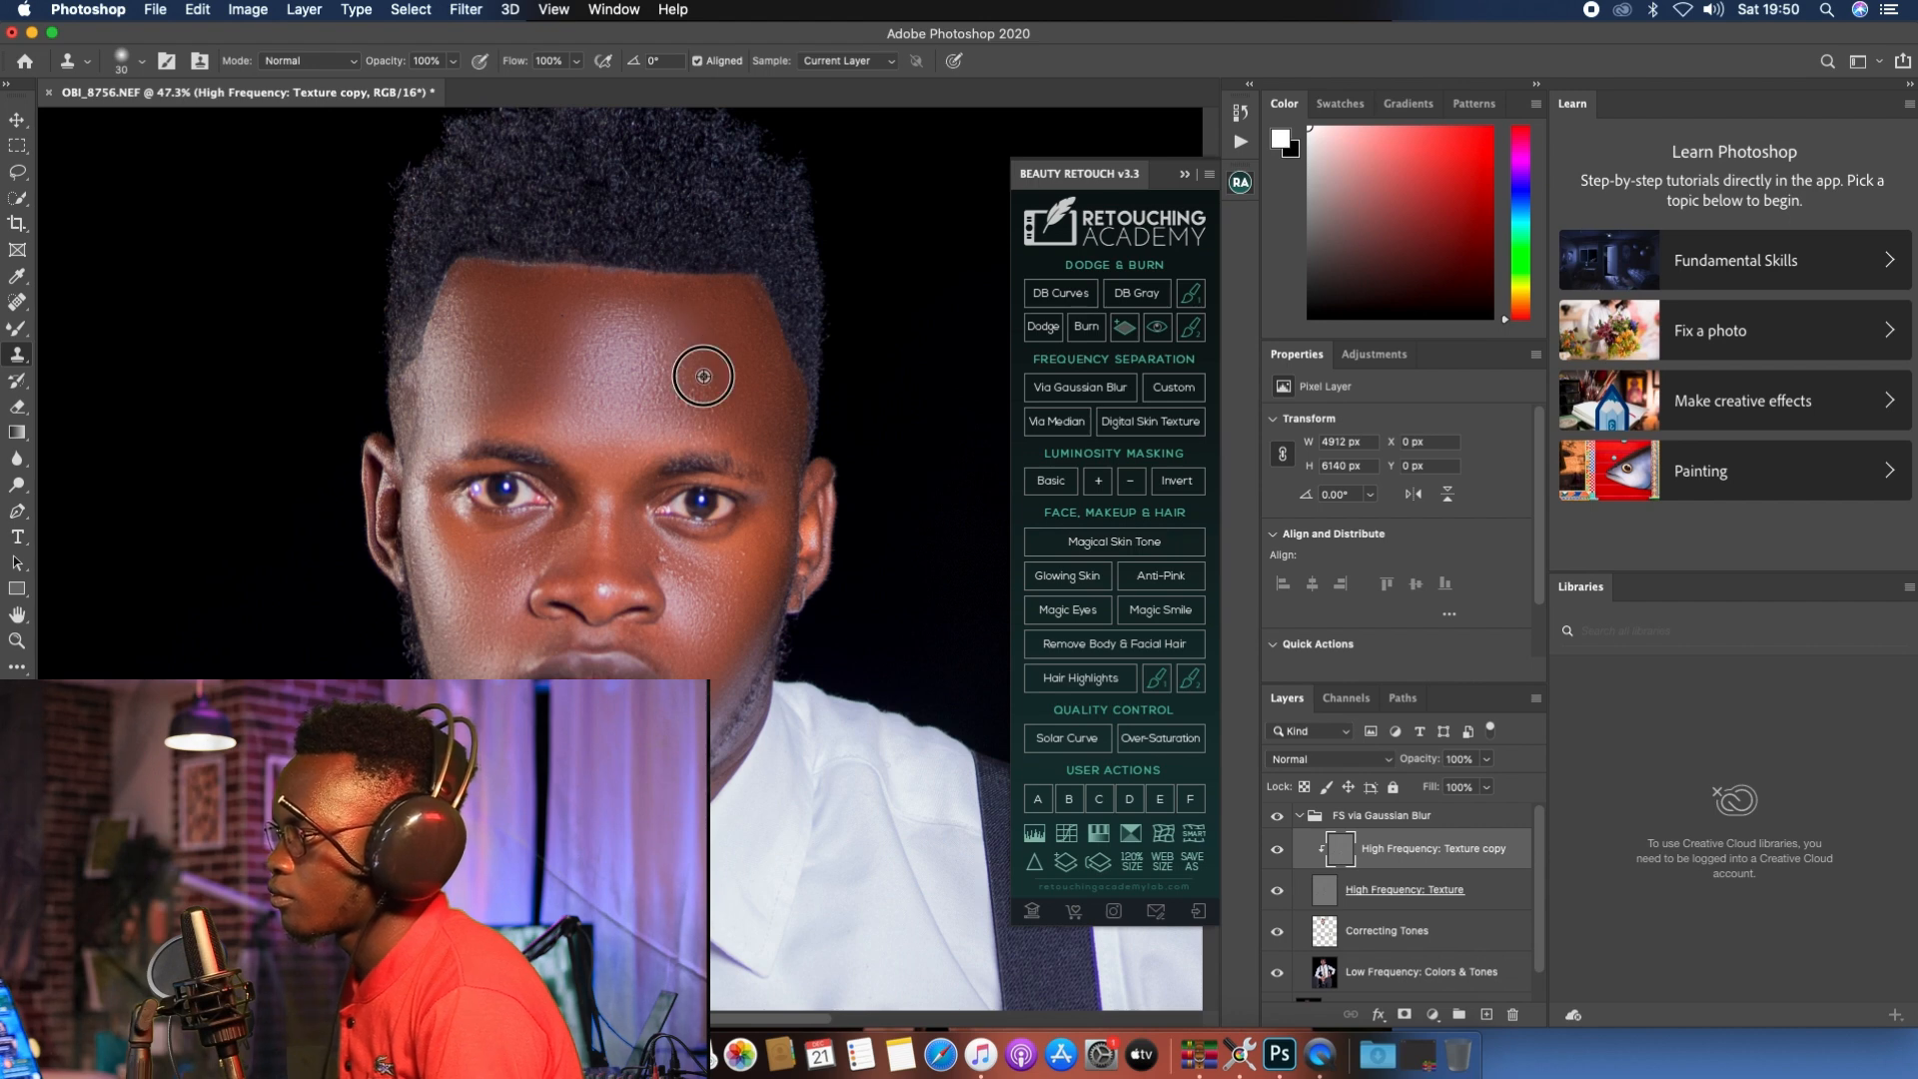
click(691, 392)
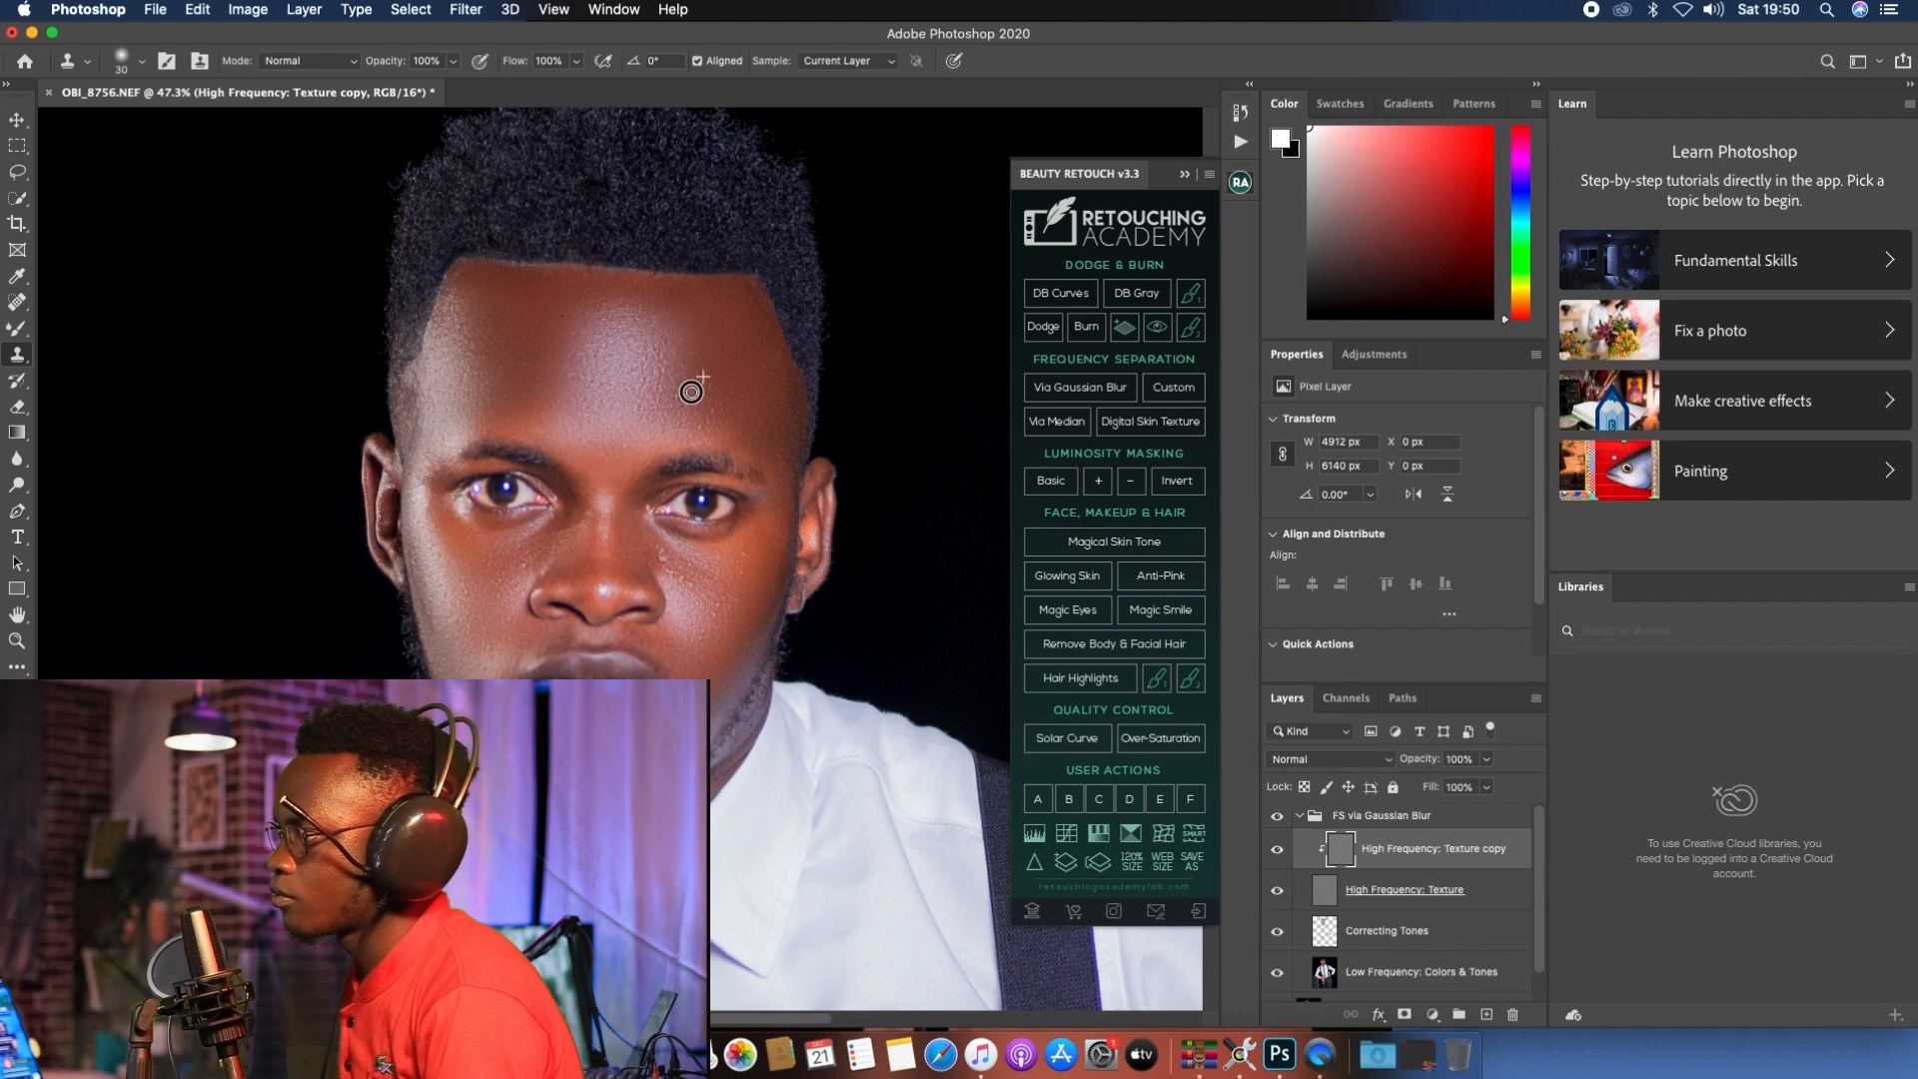
alt+click(692, 428)
click(715, 418)
alt+click(710, 422)
drag(712, 413, 715, 402)
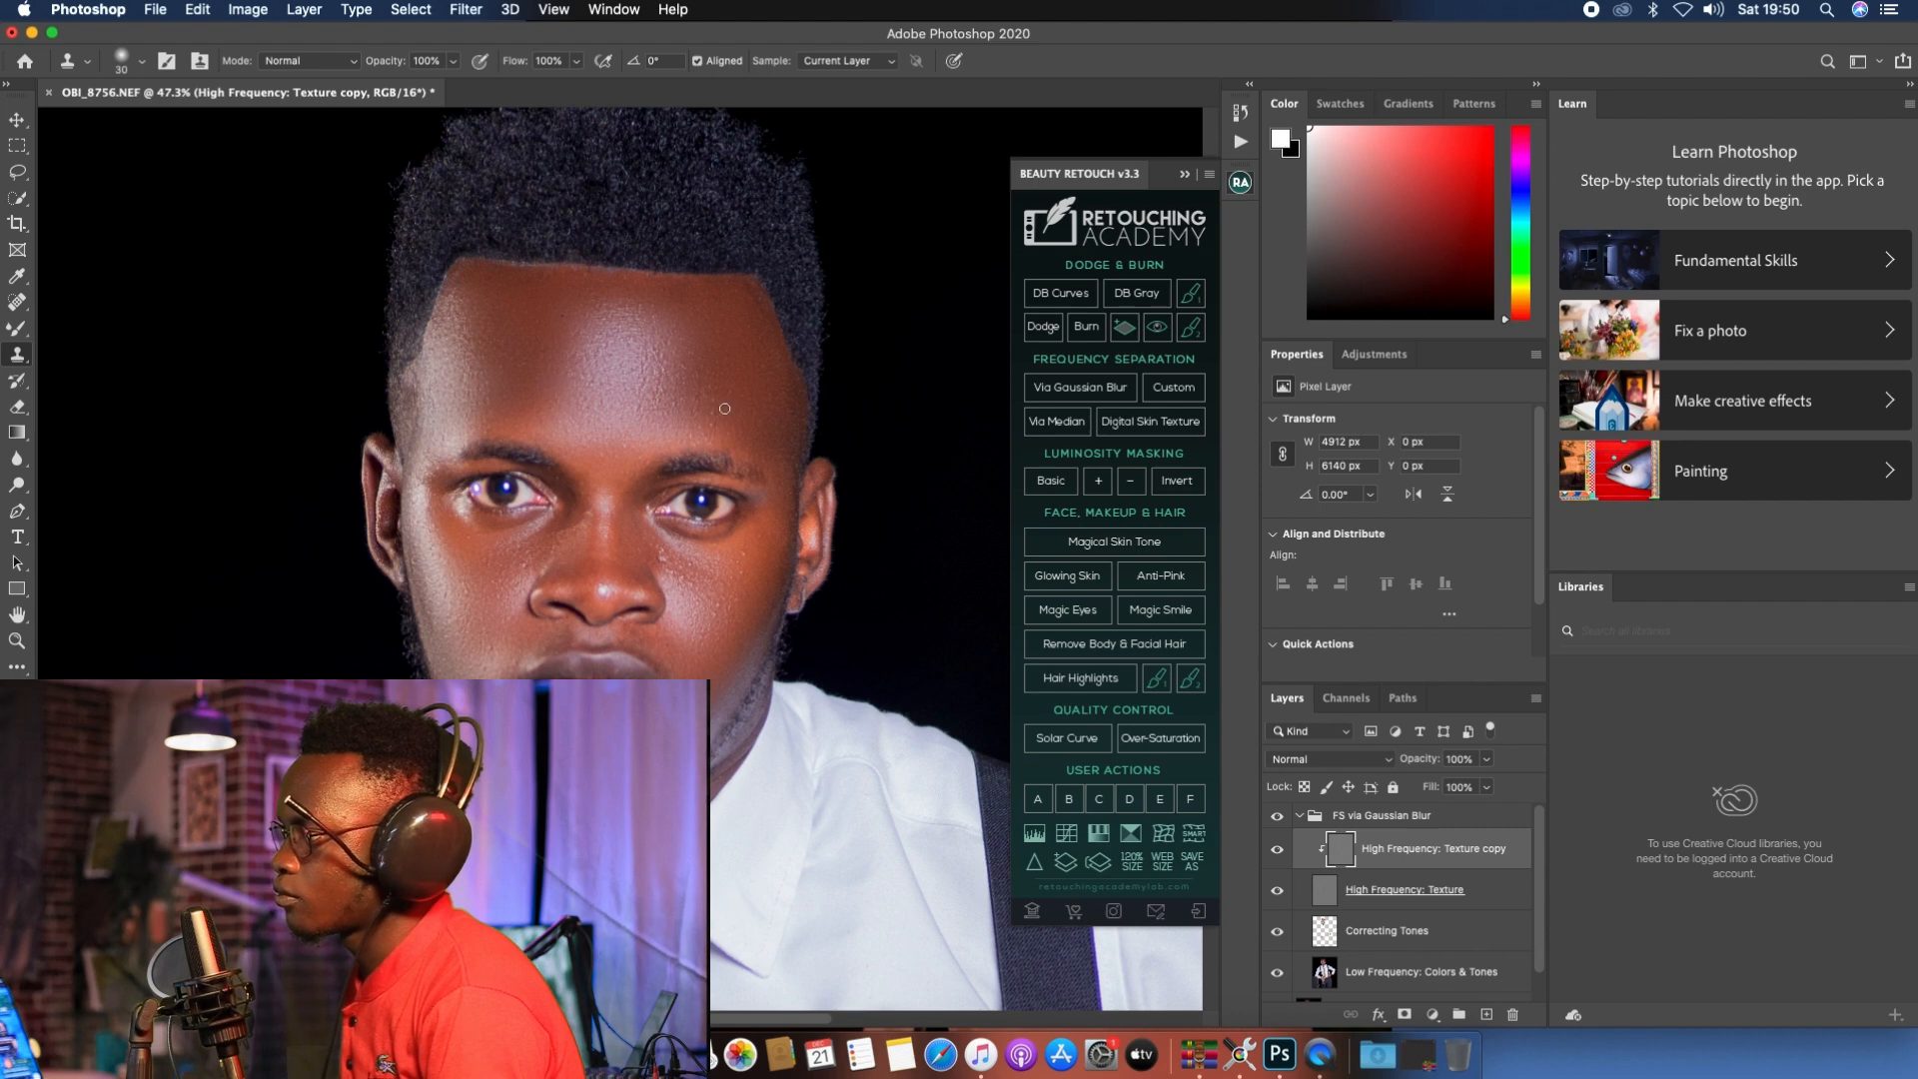
alt+click(723, 402)
click(734, 387)
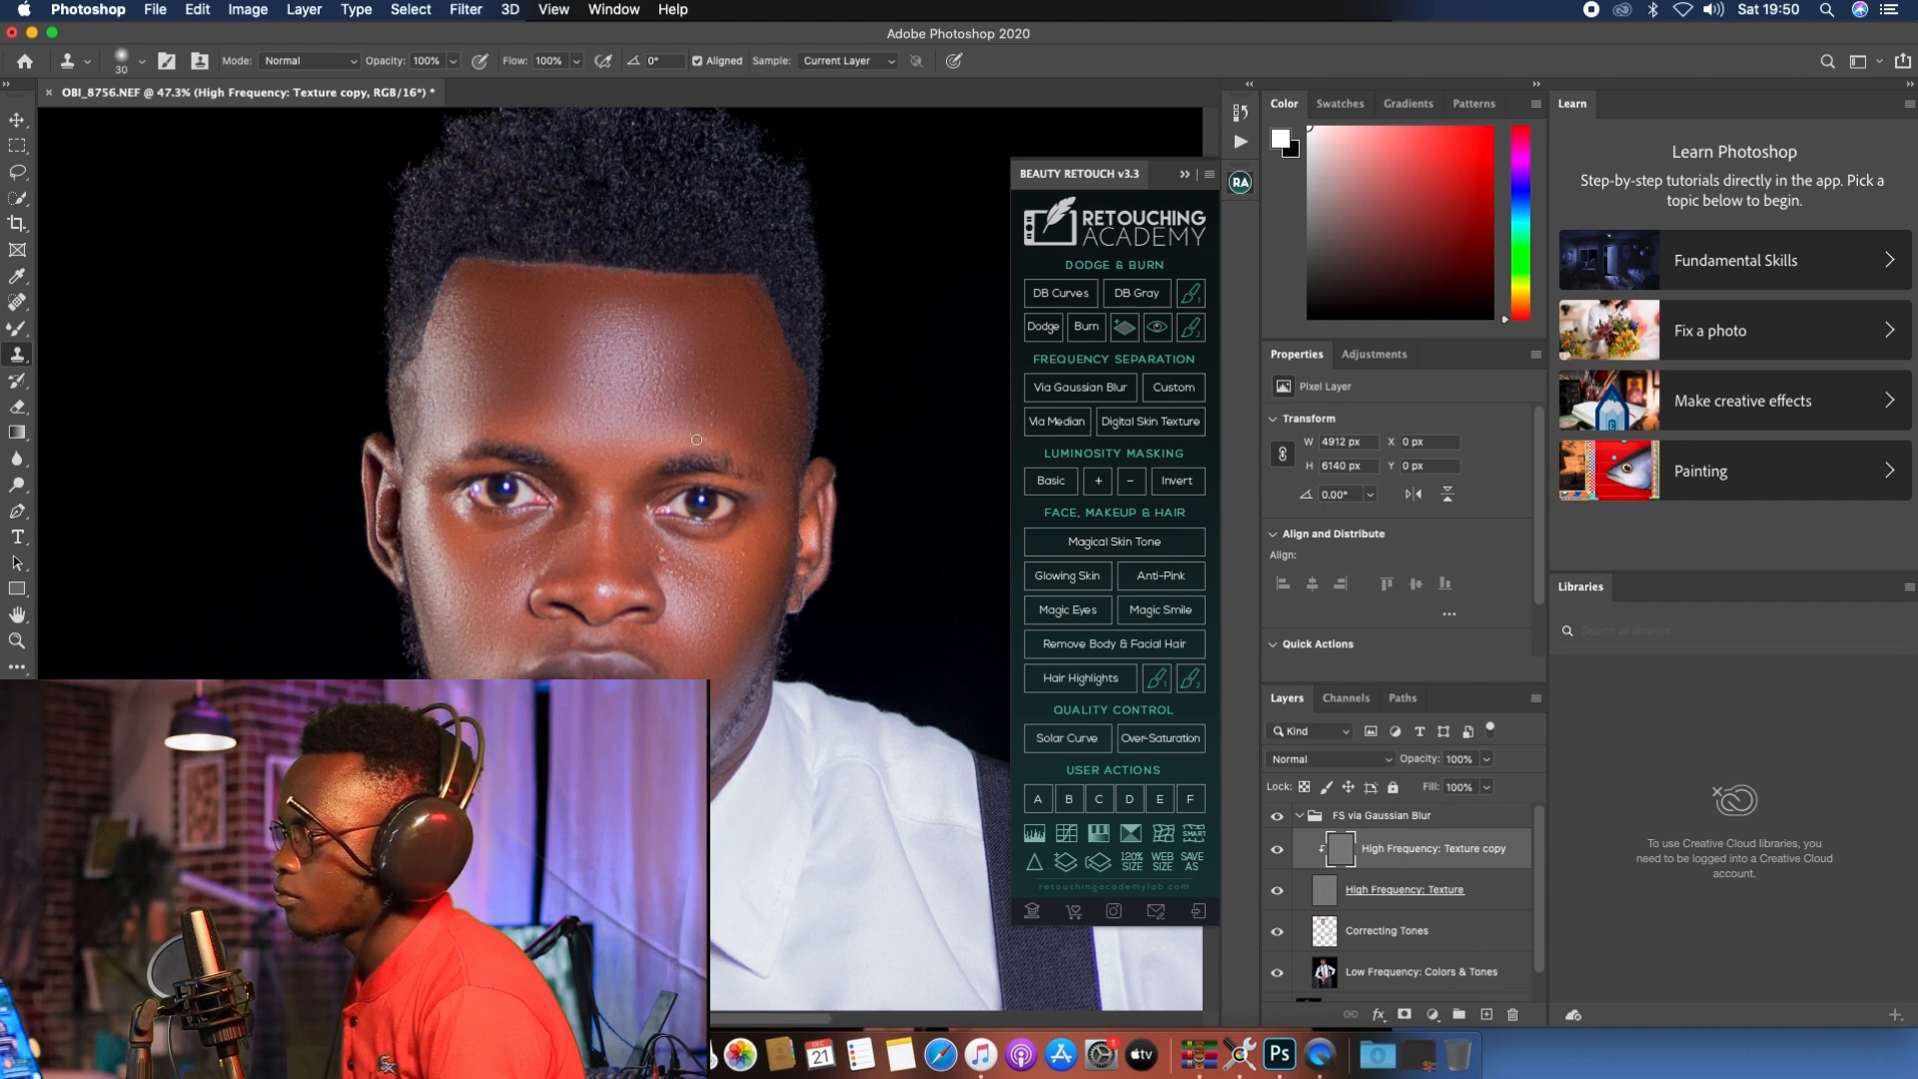
Step: Clone clean texture over the spots below the eye and on the cheek at the image-left side of the face
click(520, 557)
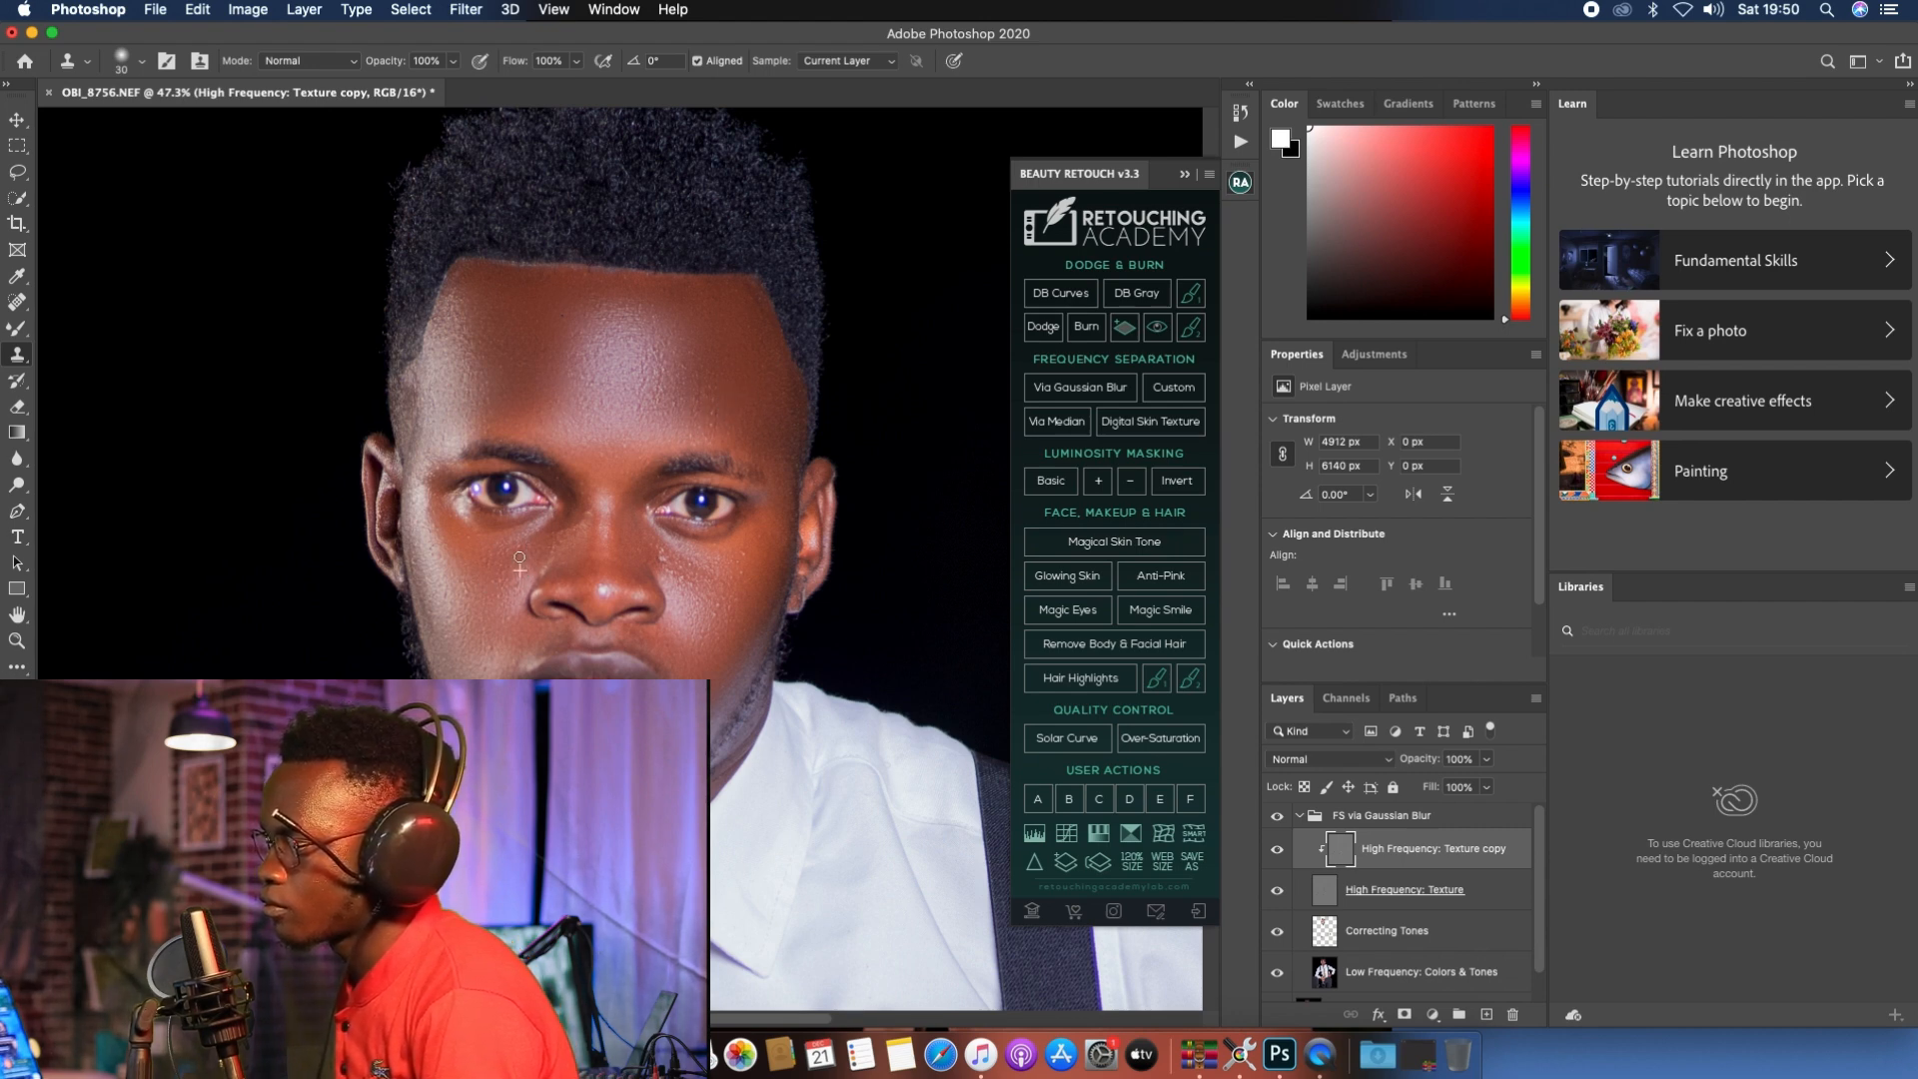
alt+click(523, 544)
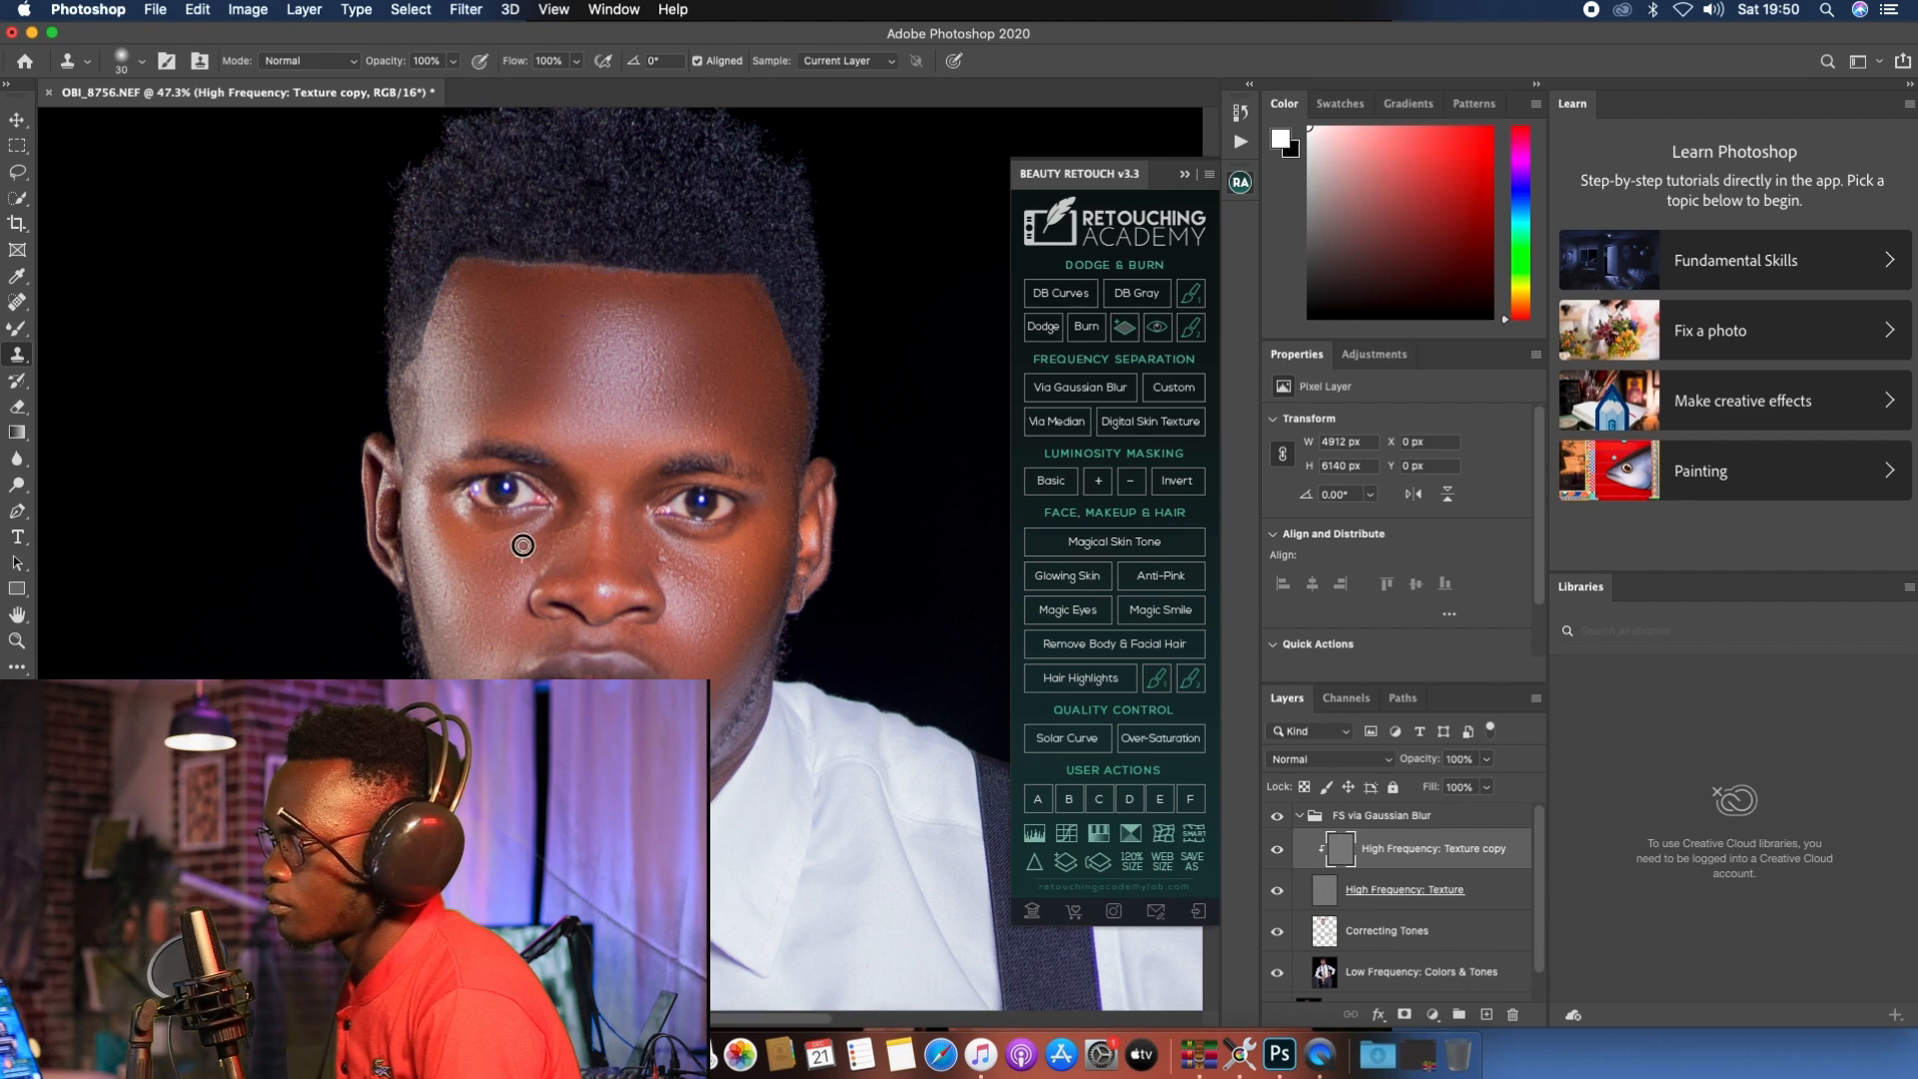
alt+click(470, 553)
click(468, 533)
alt+click(467, 552)
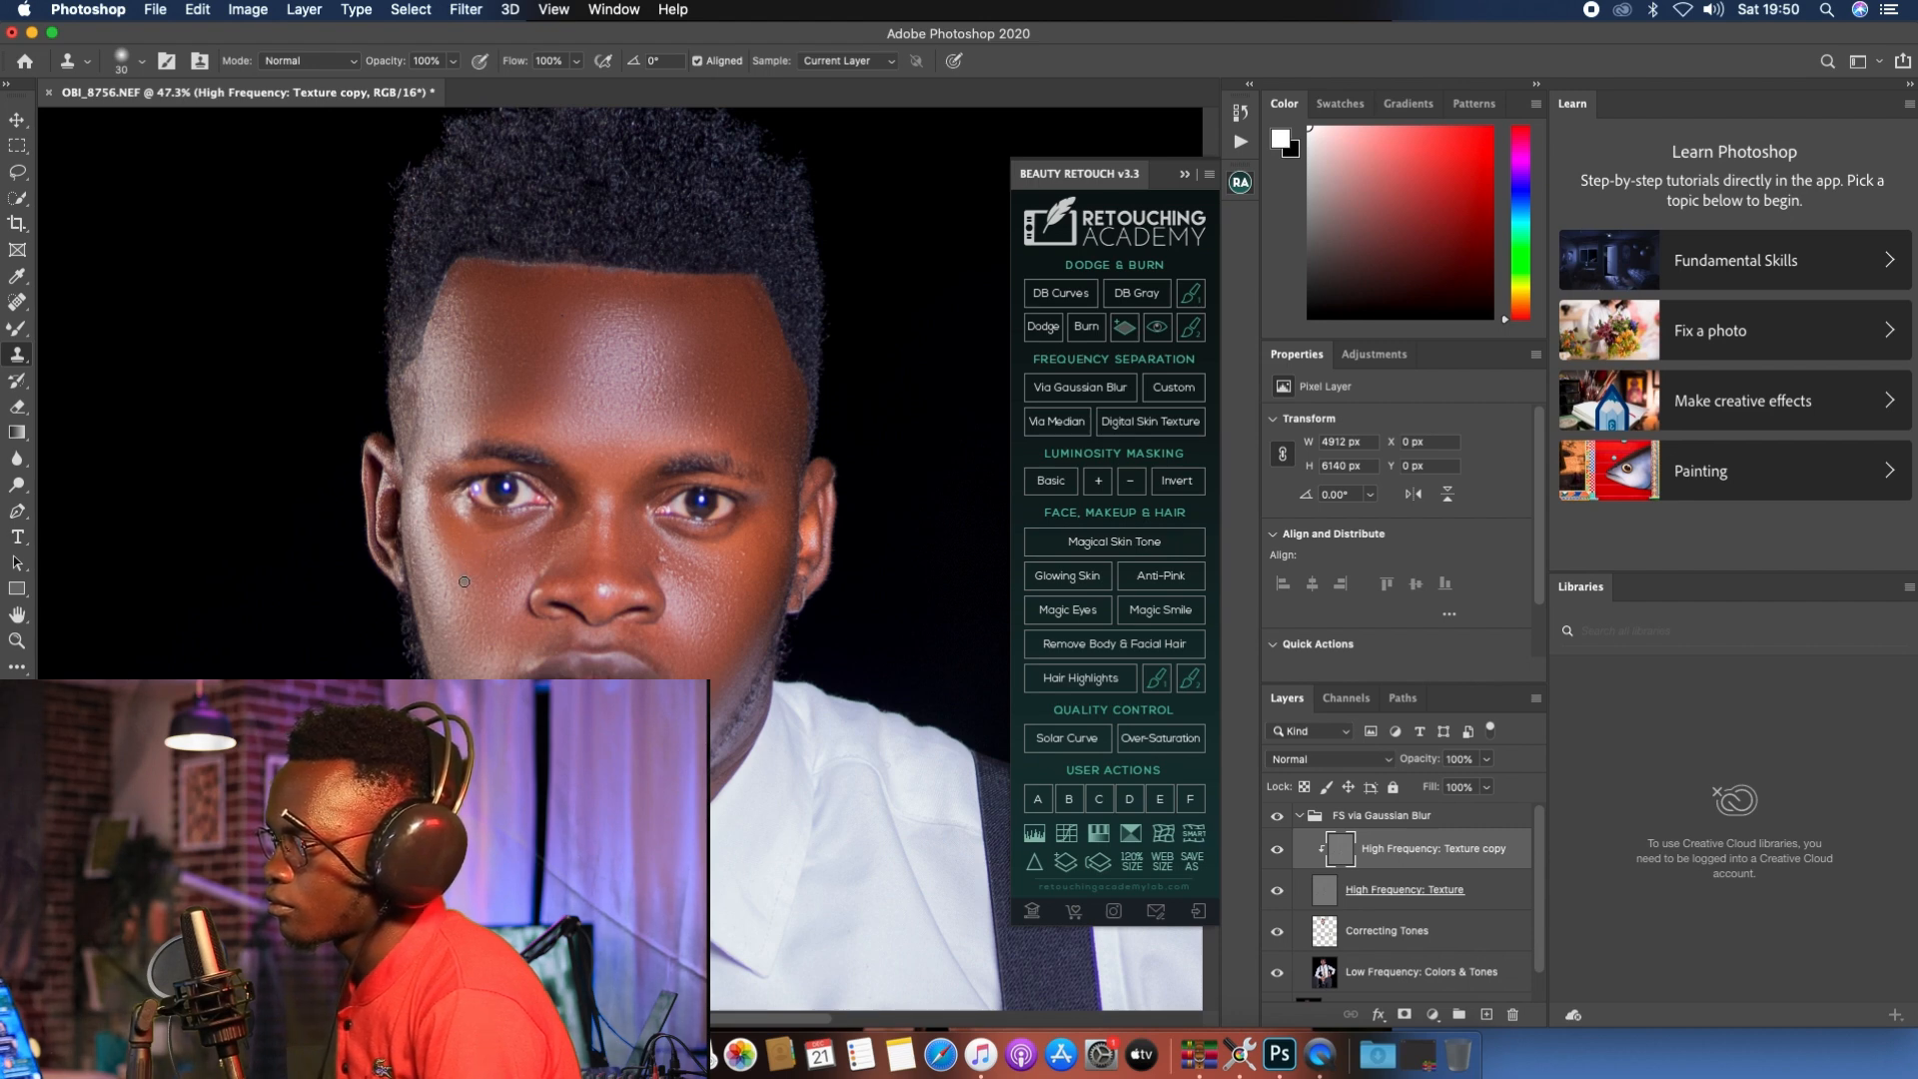
click(464, 592)
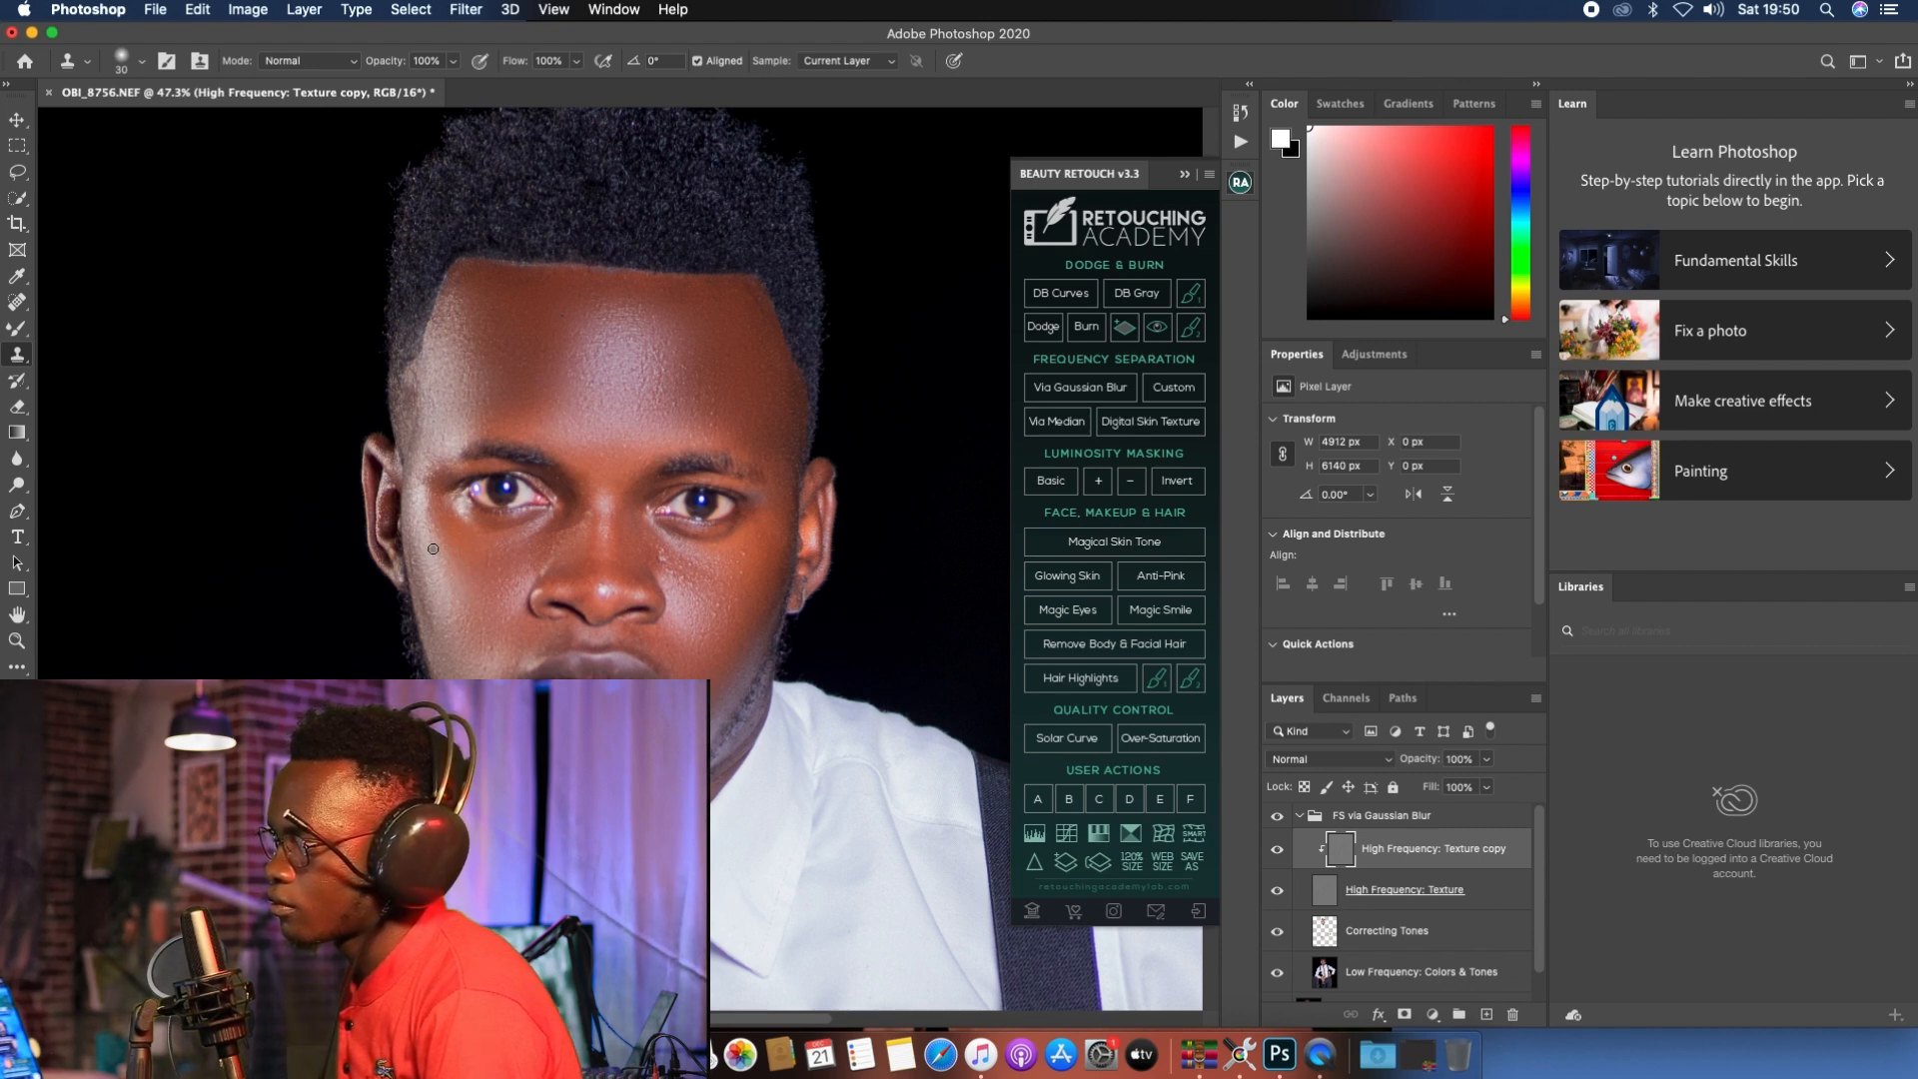
Step: Clone clean skin texture over the spots on the image-right cheek, from beside the nose up to the under-eye area
alt+click(716, 616)
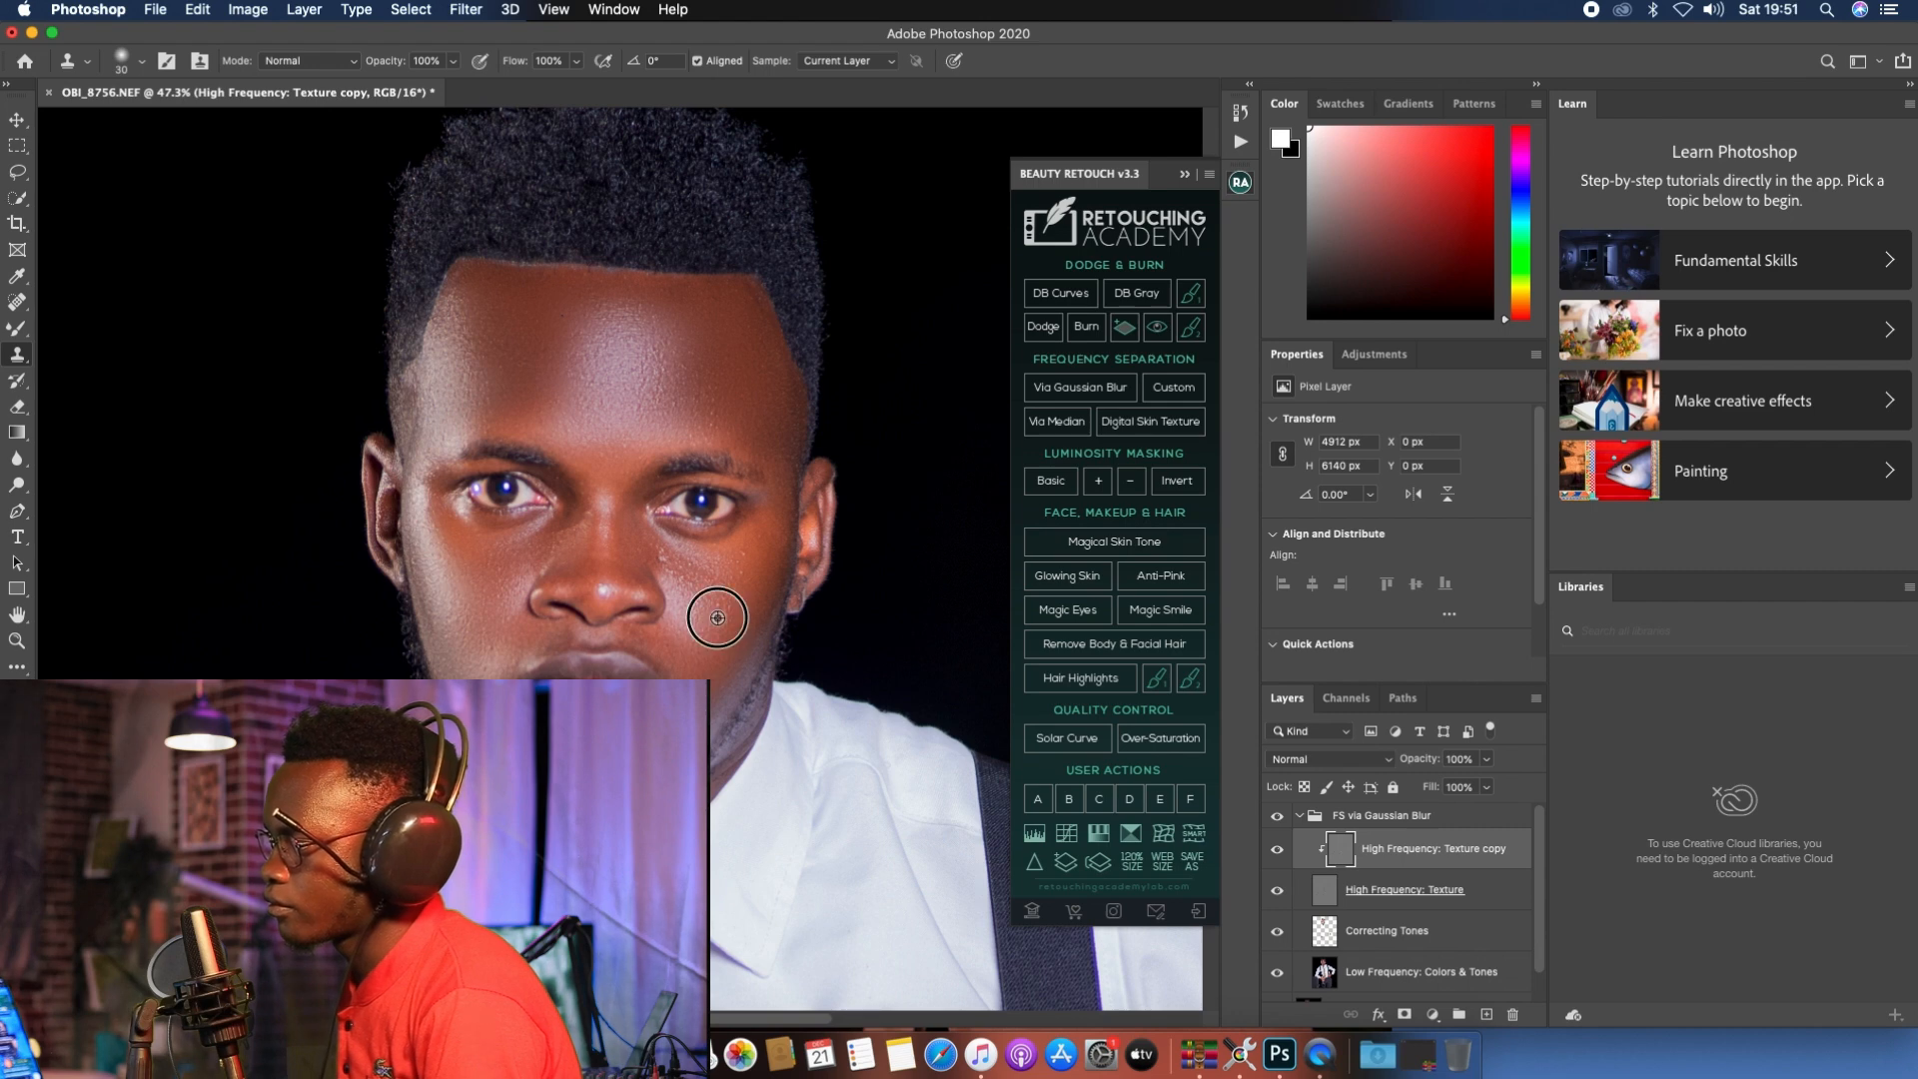
click(722, 600)
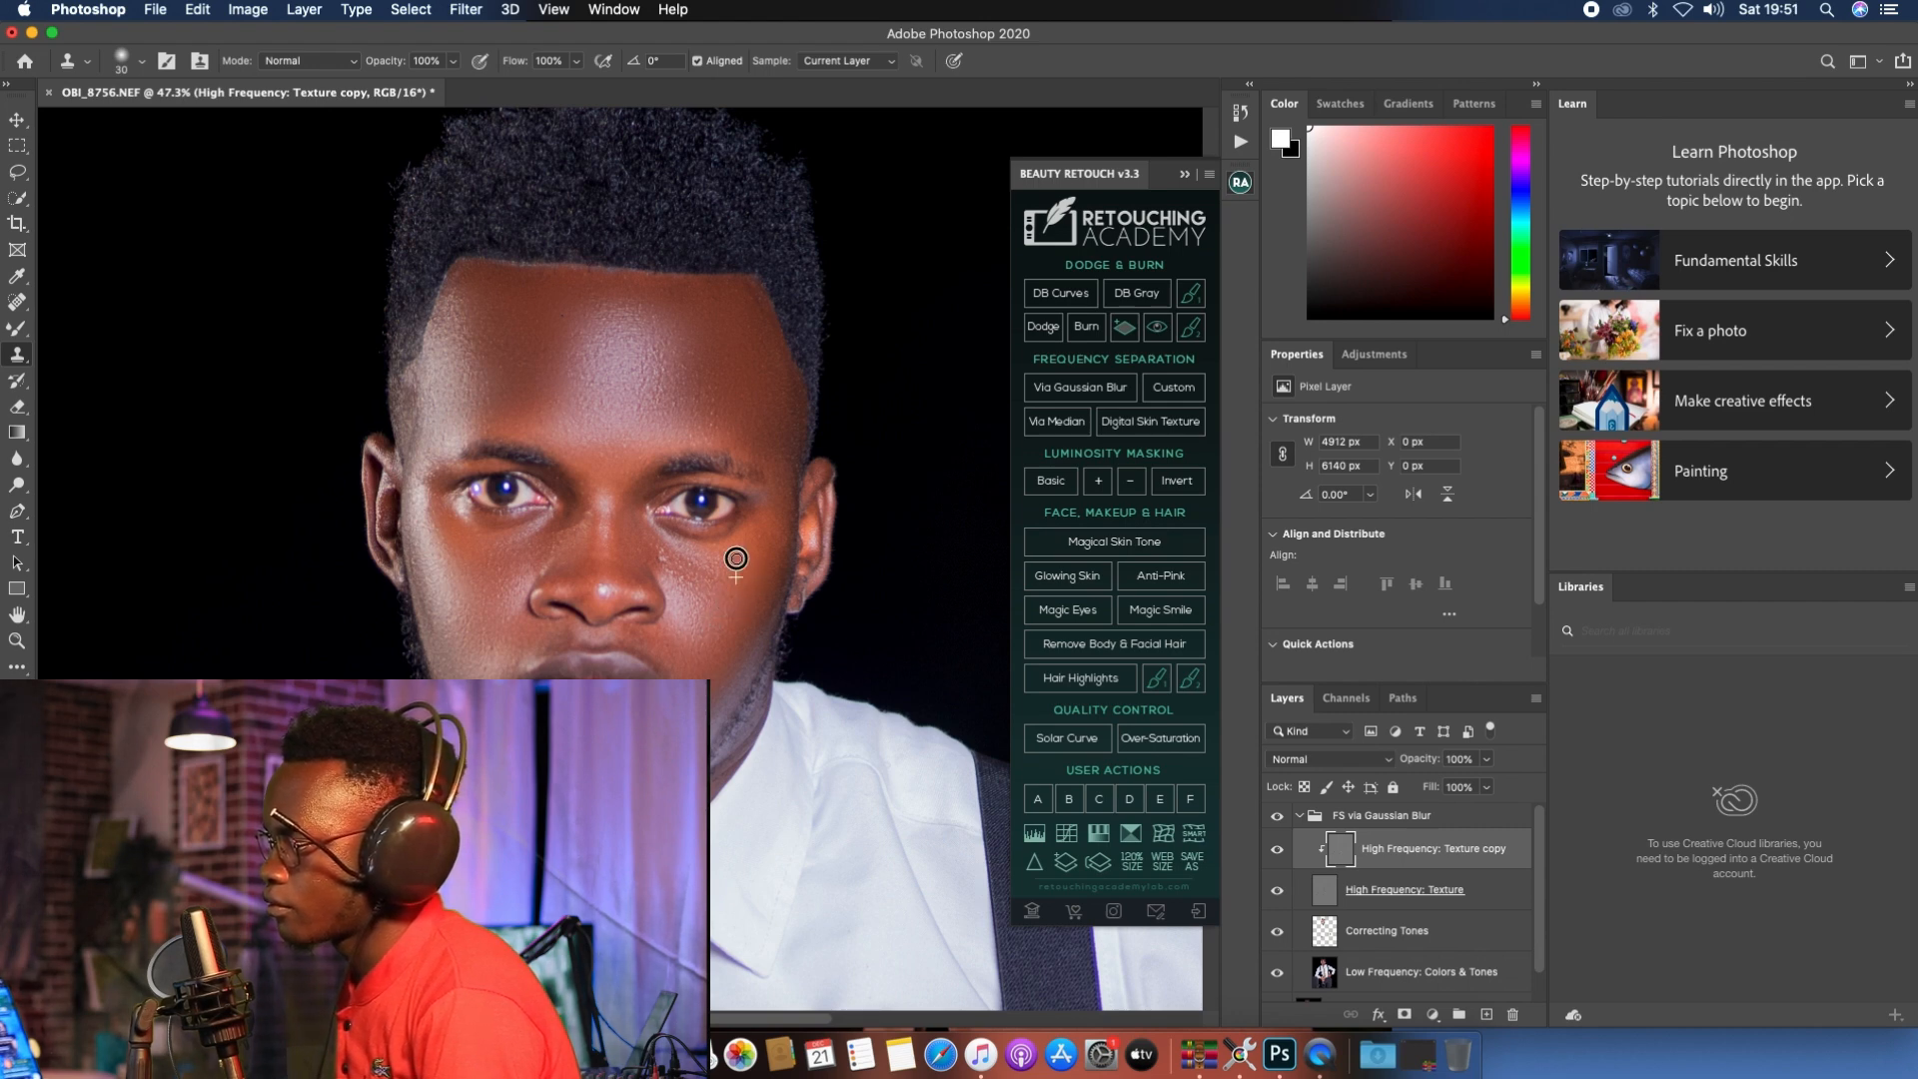
click(697, 564)
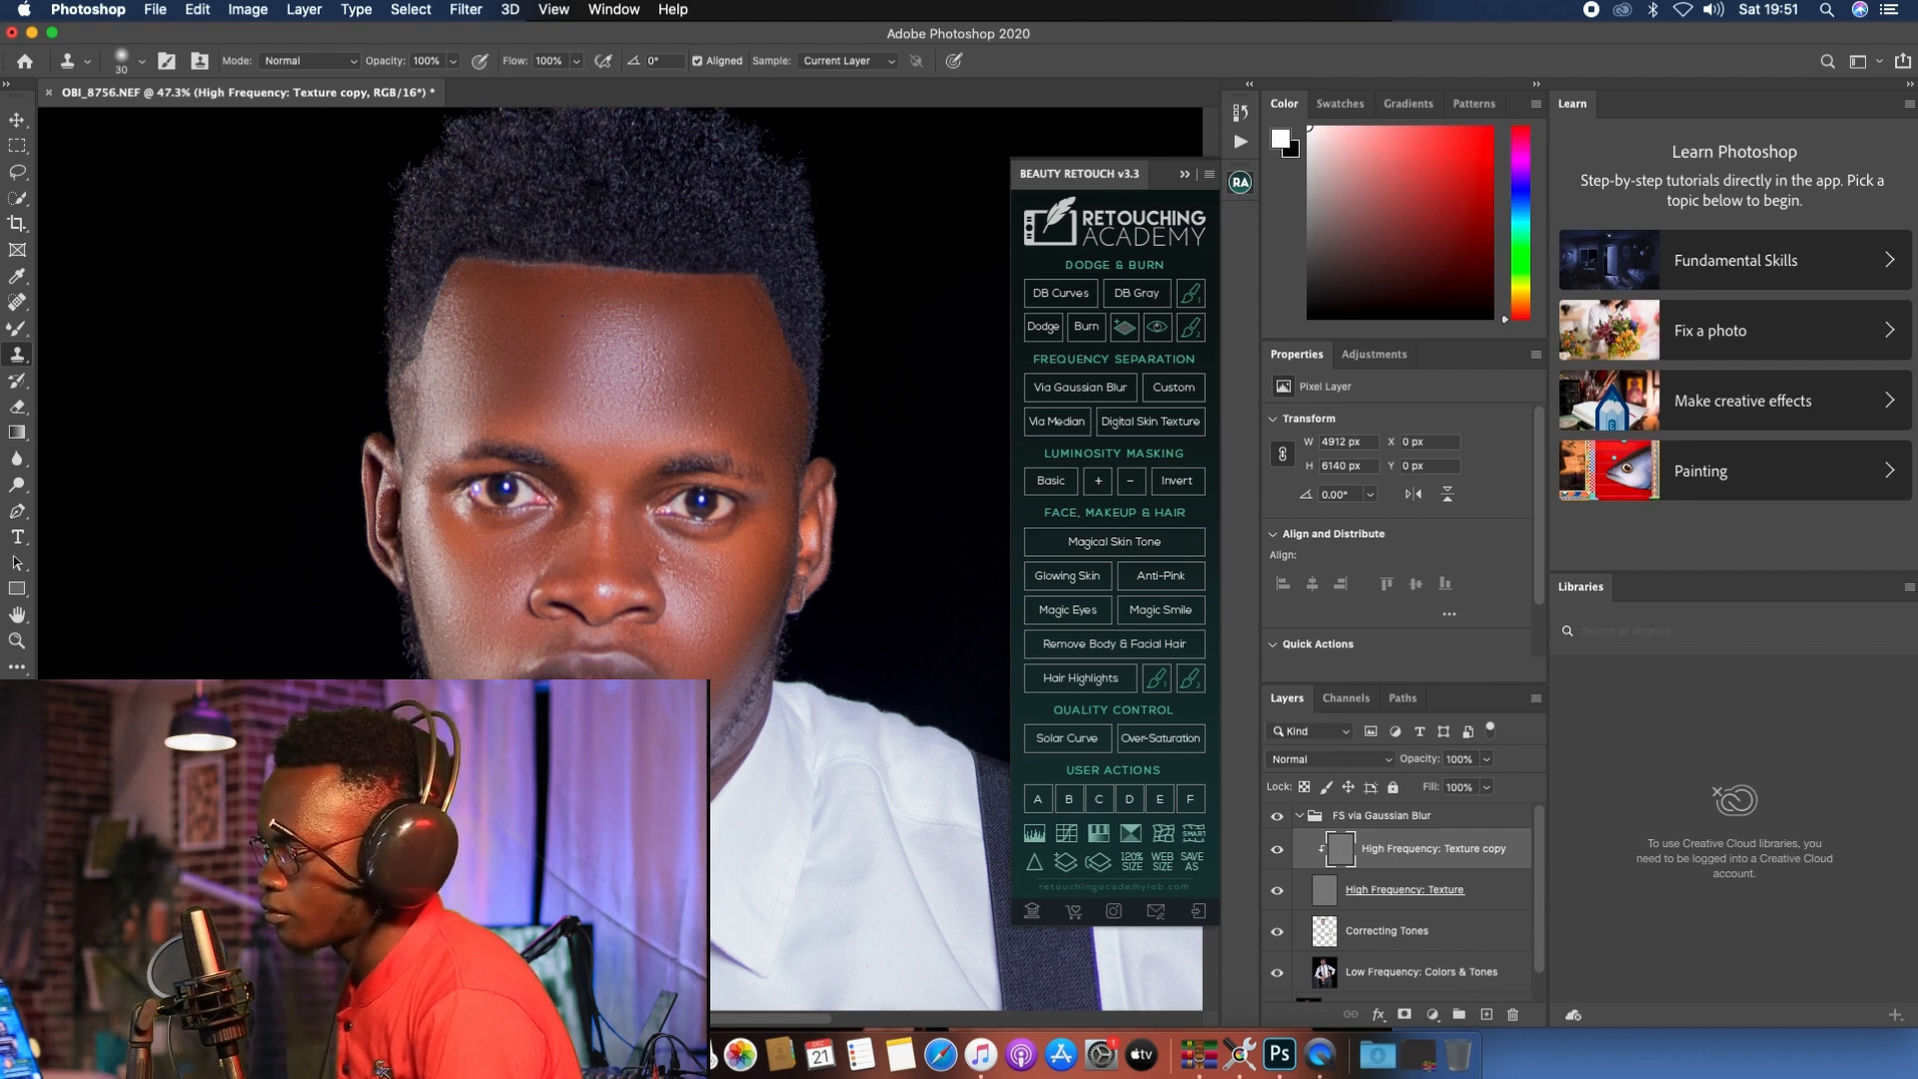
Step: Check the retouched portrait in full and close up, toggling the FS via Gaussian Blur group to compare before and after
scroll(600, 740, down, 10)
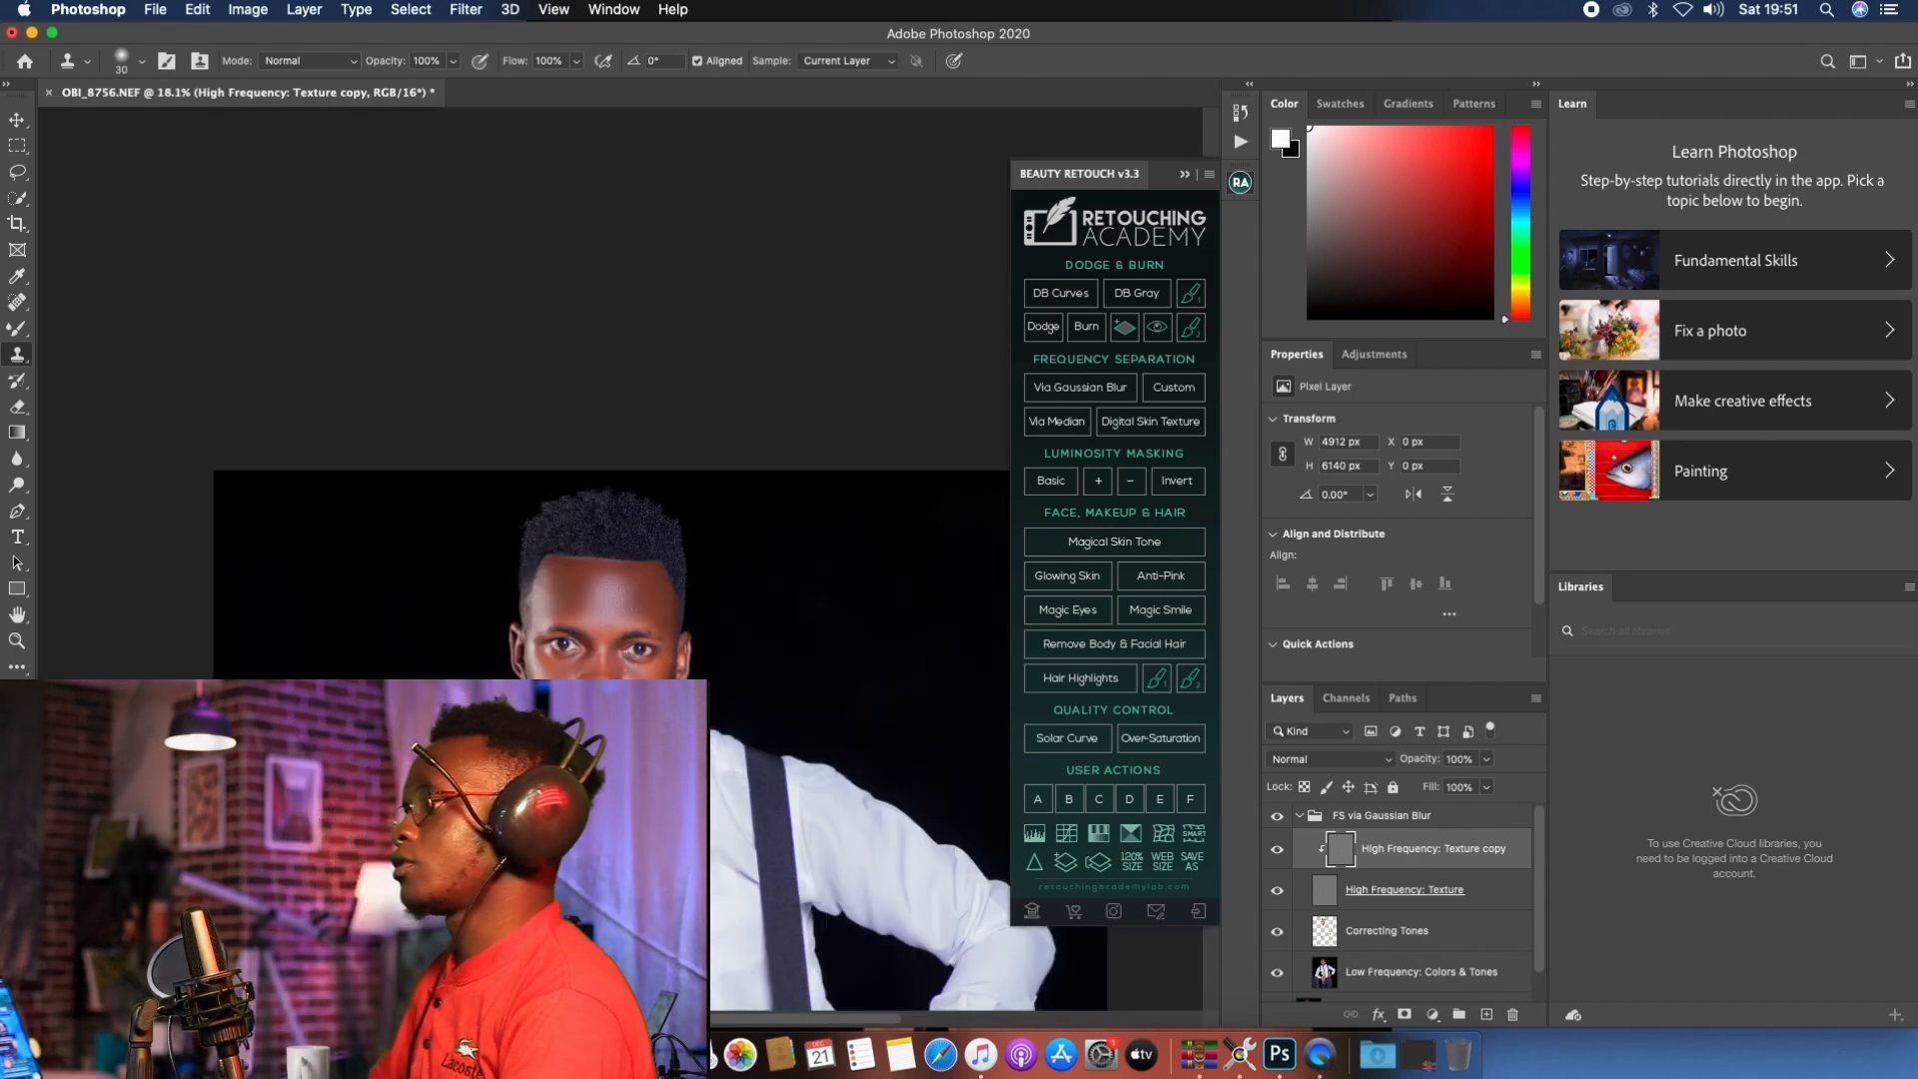
key(super+0)
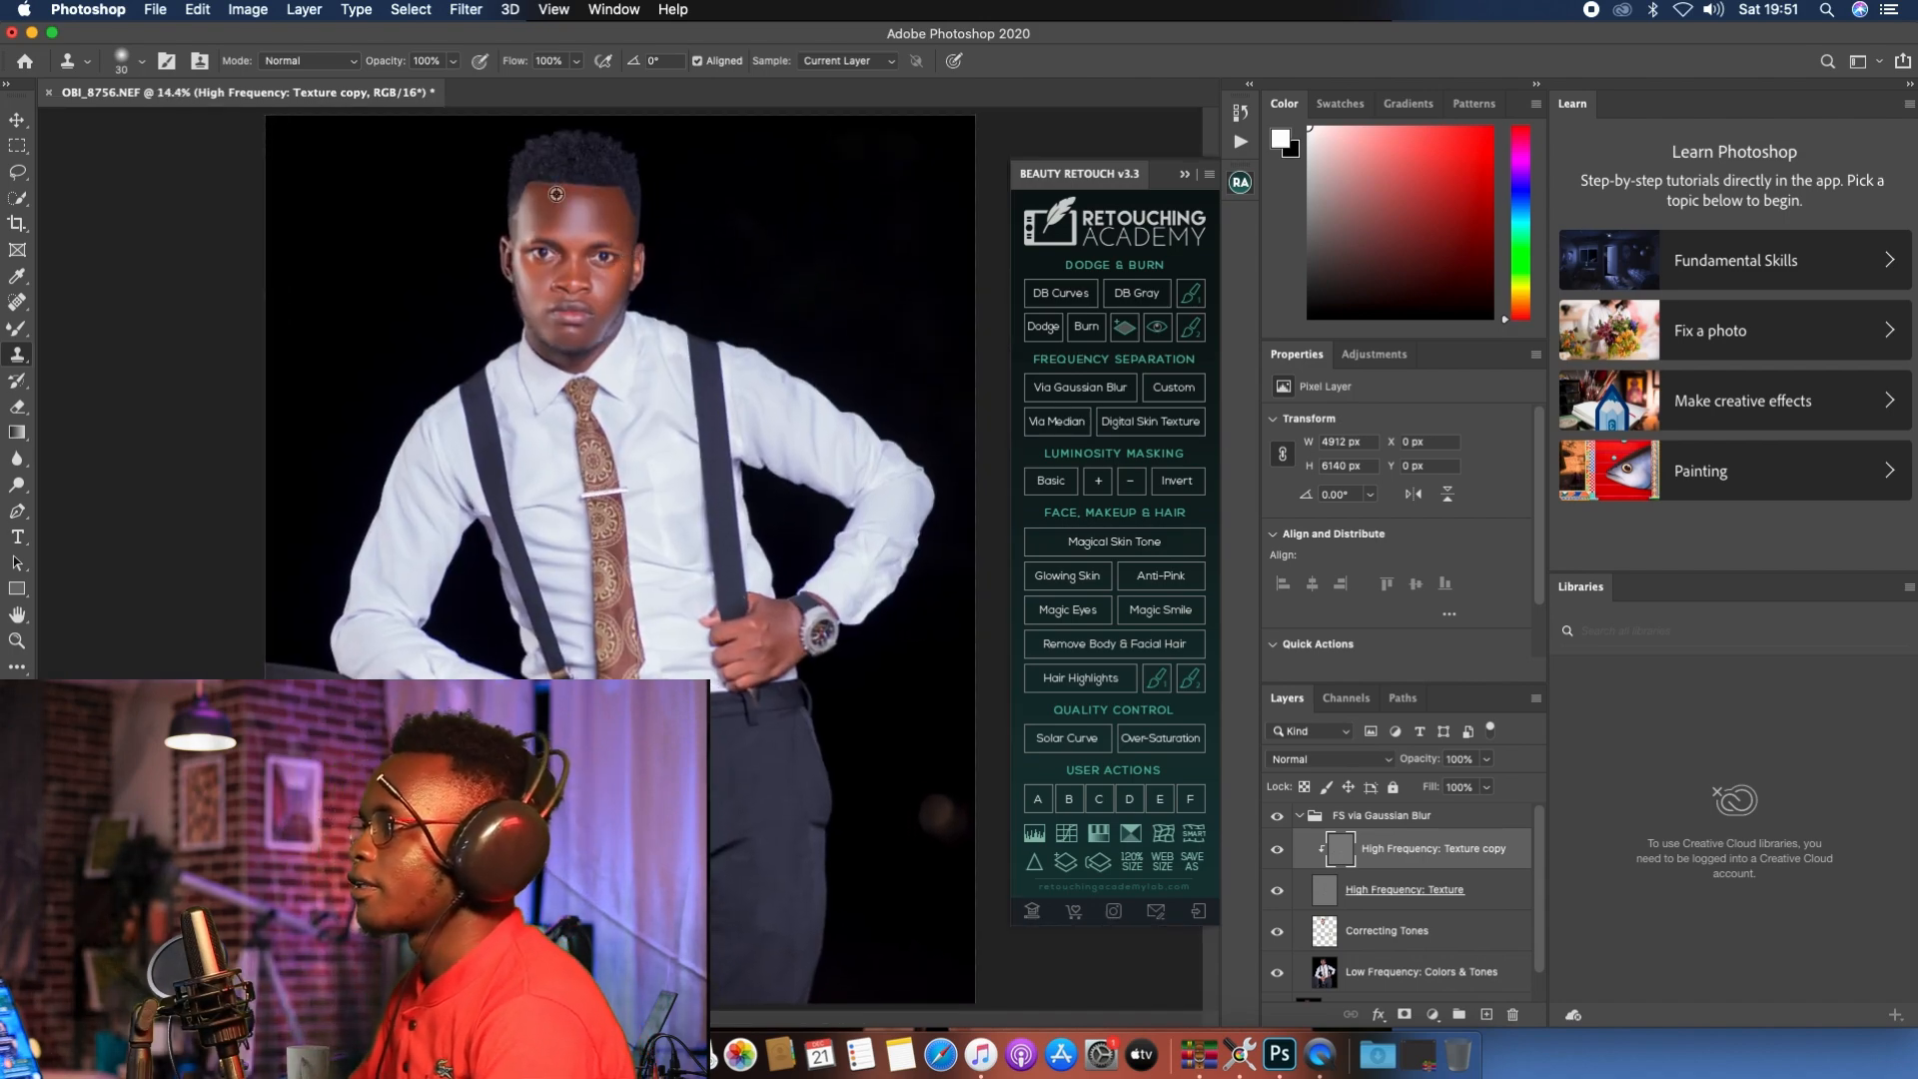
scroll(577, 225, up, 12)
scroll(591, 227, down, 4)
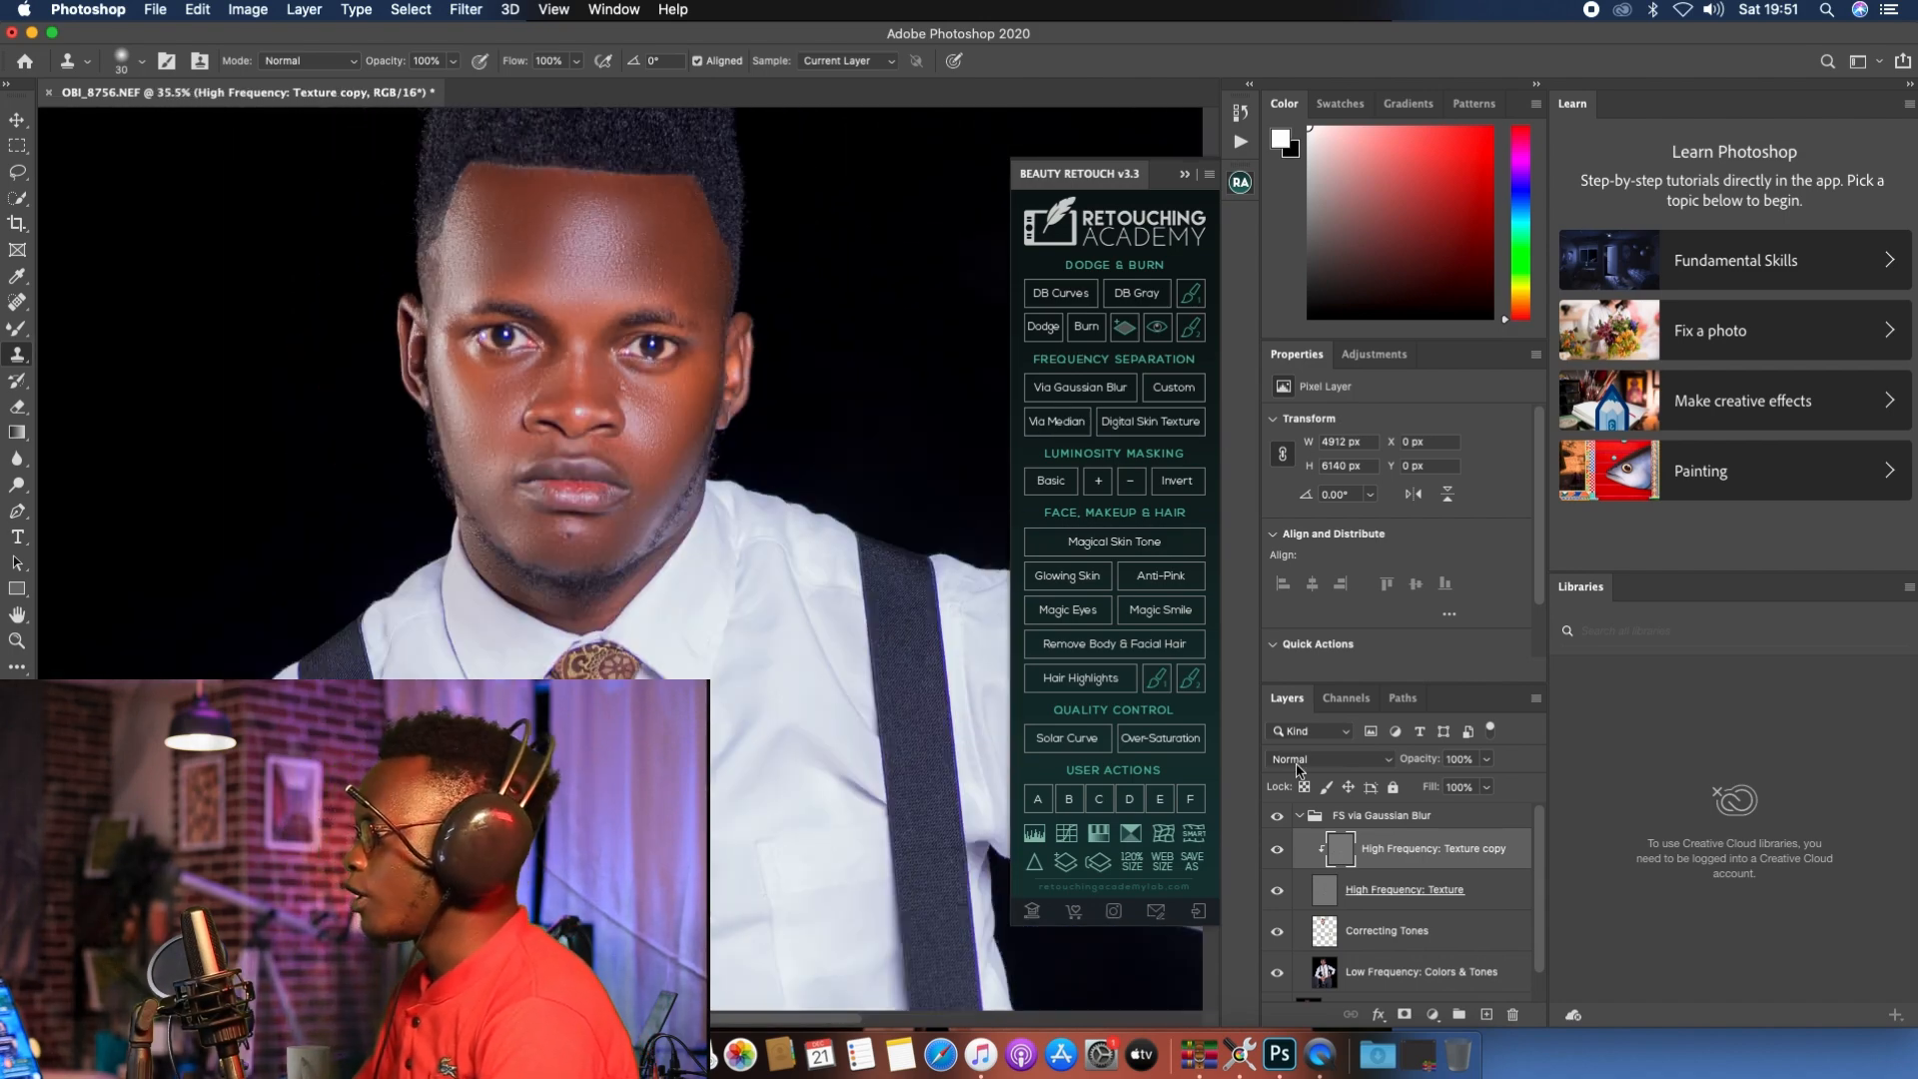
click(1277, 817)
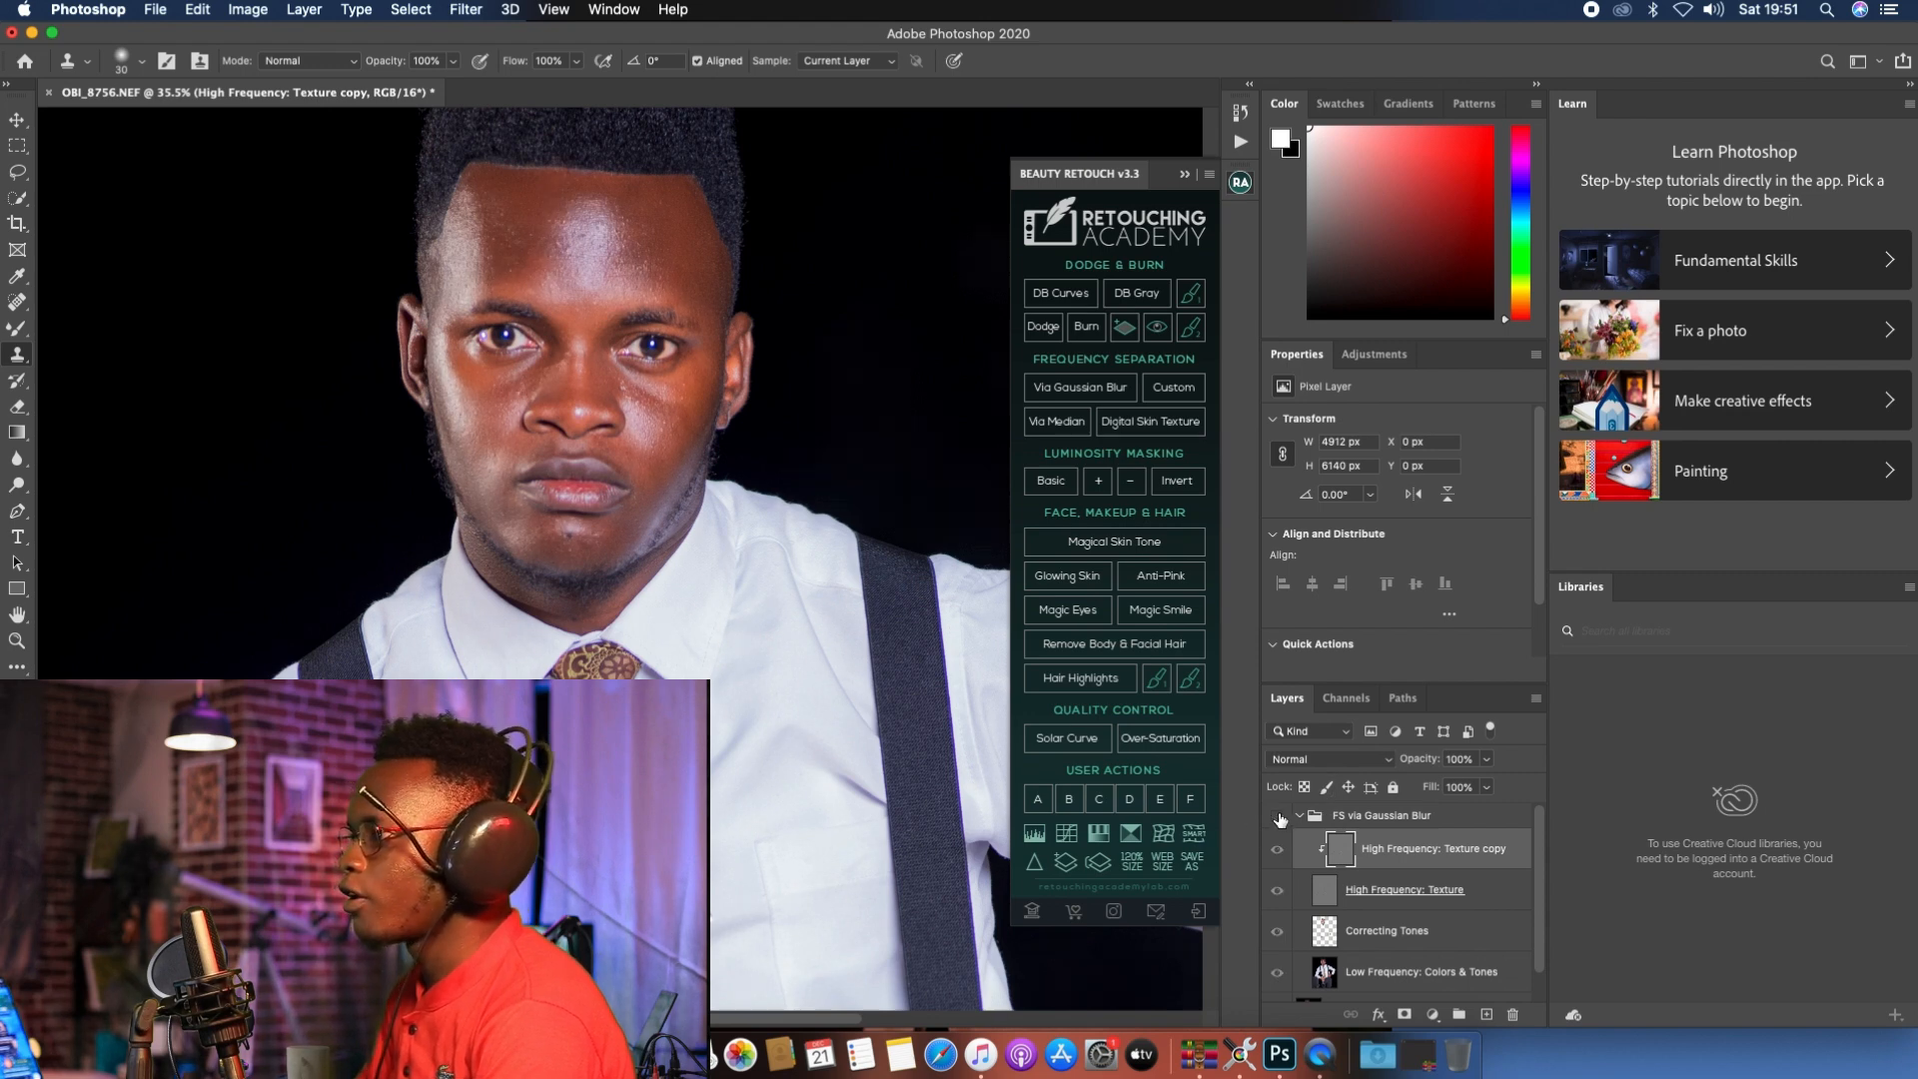
click(1279, 818)
click(1278, 818)
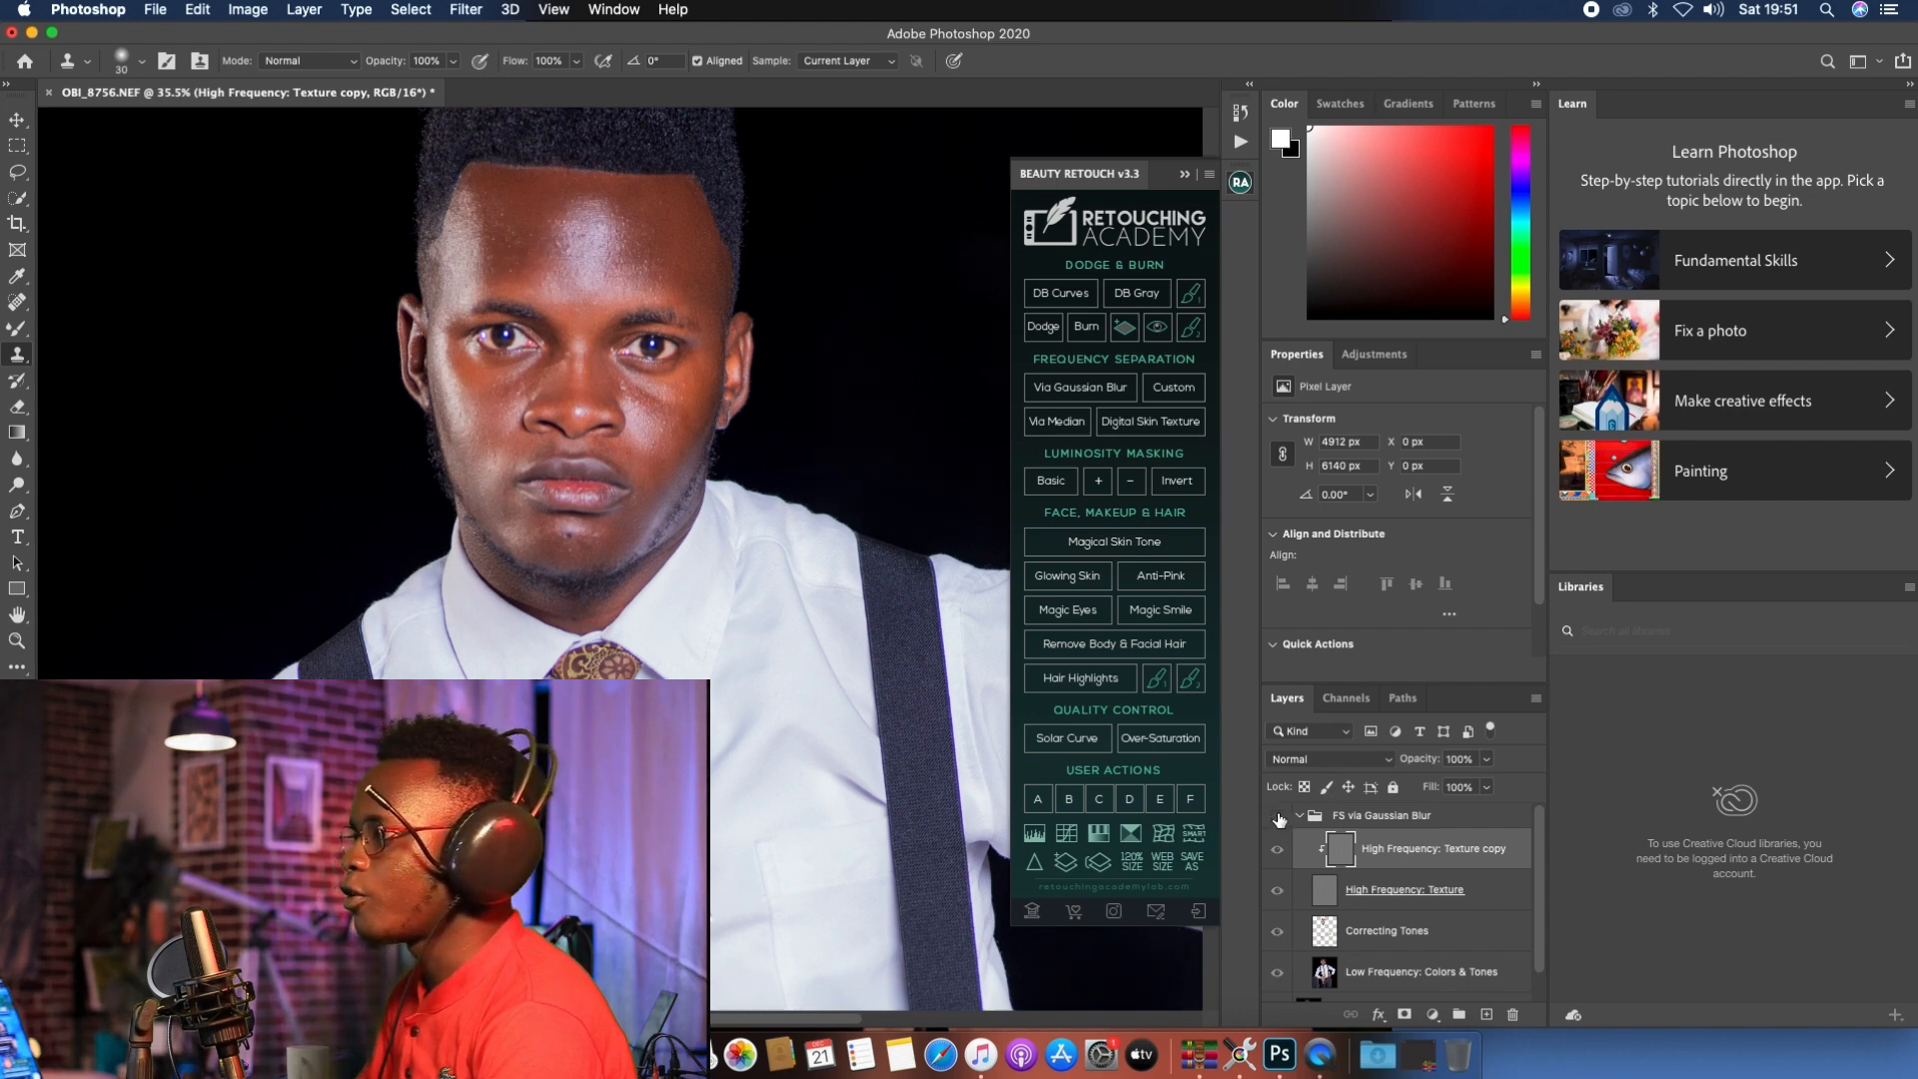
scroll(653, 418, down, 5)
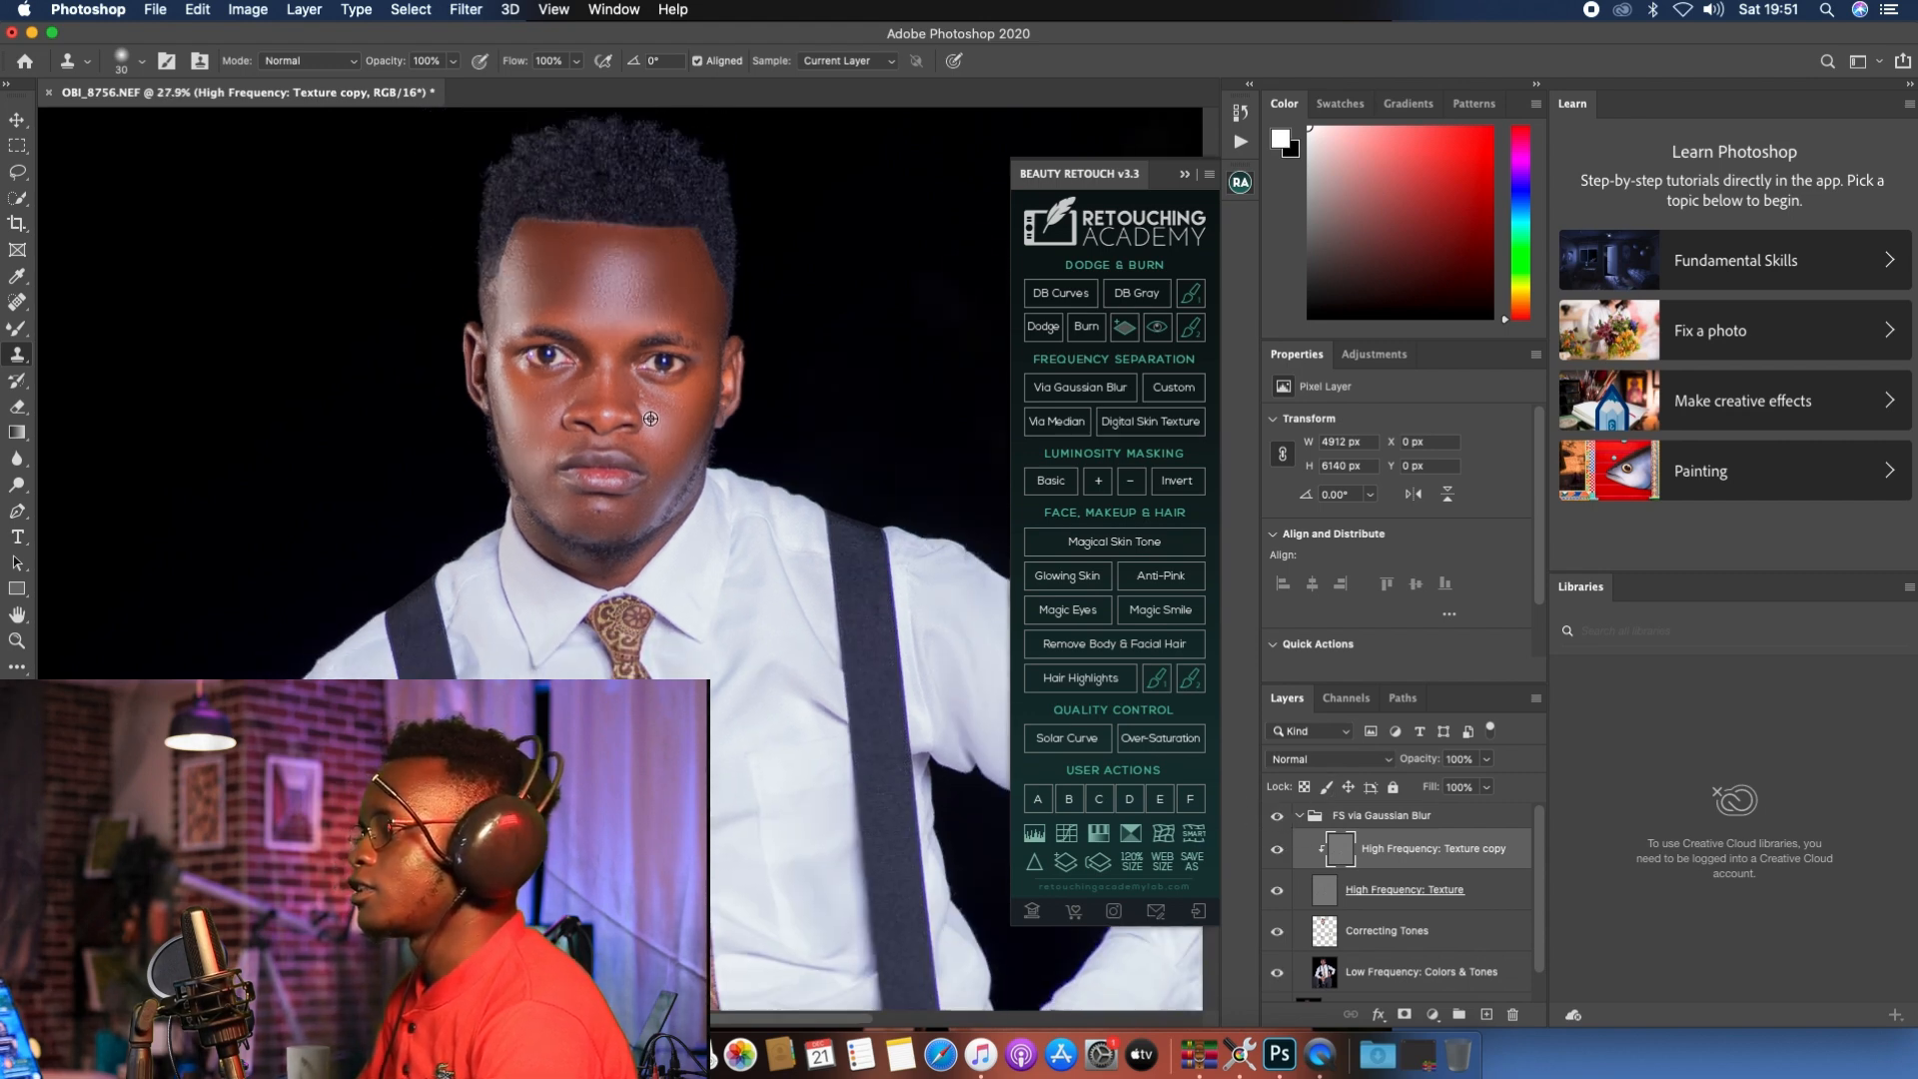
scroll(653, 419, down, 4)
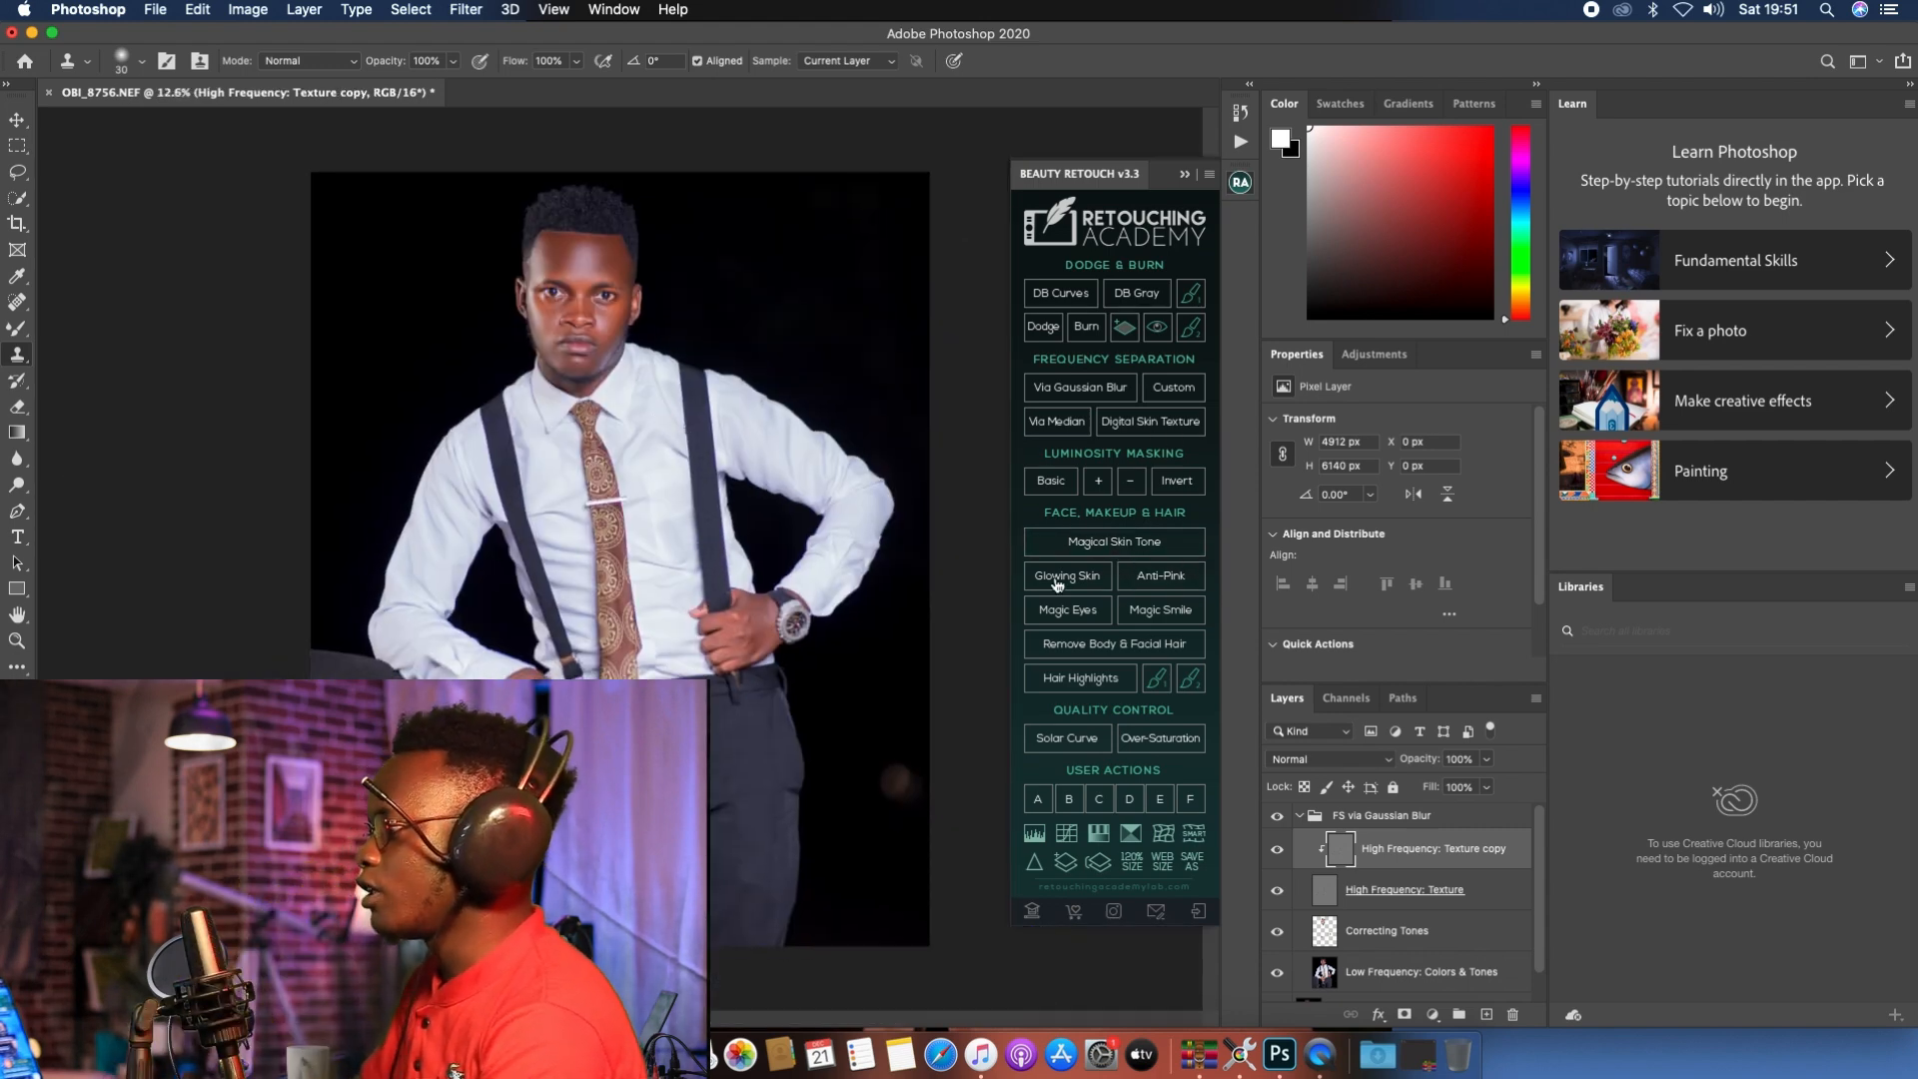
Step: Add a skin tone correction group with a black mask above the texture copy layer and switch to the Brush tool
scroll(593, 231, up, 4)
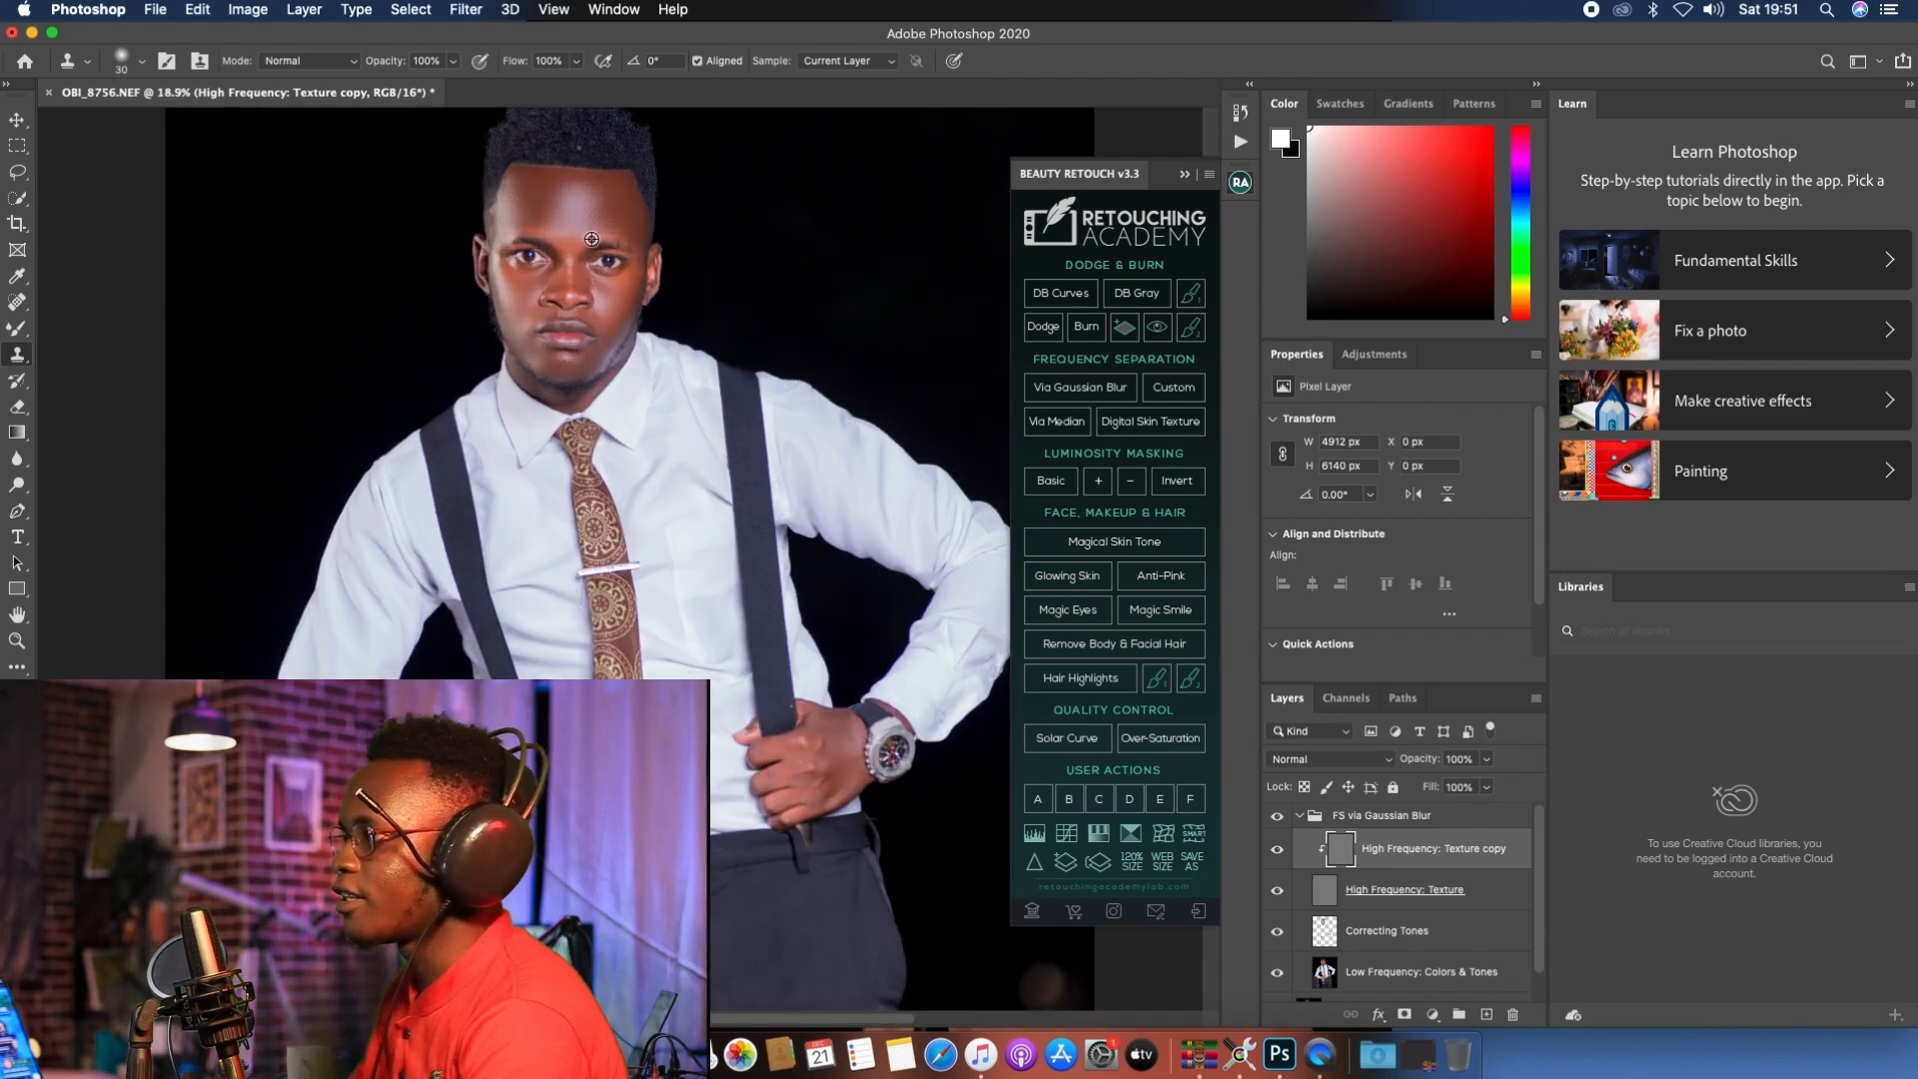
scroll(567, 322, up, 1)
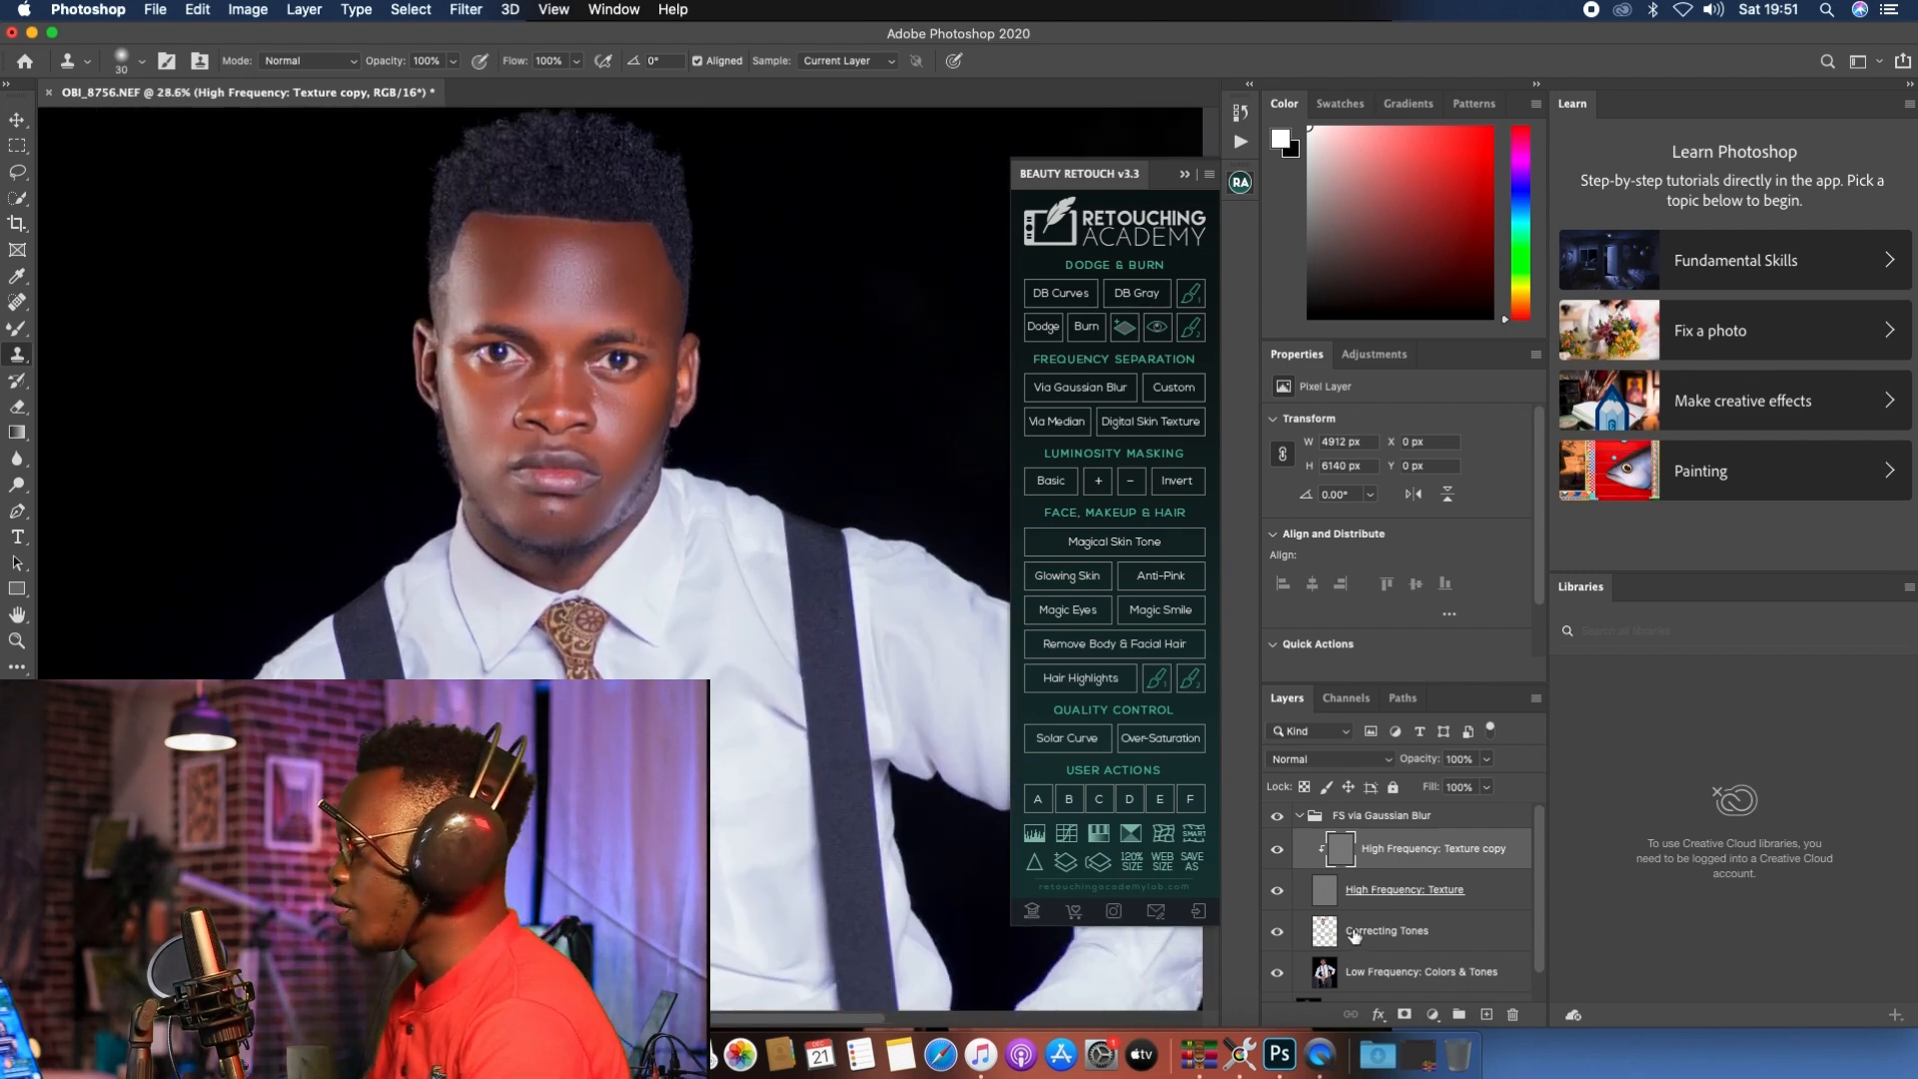
click(1434, 936)
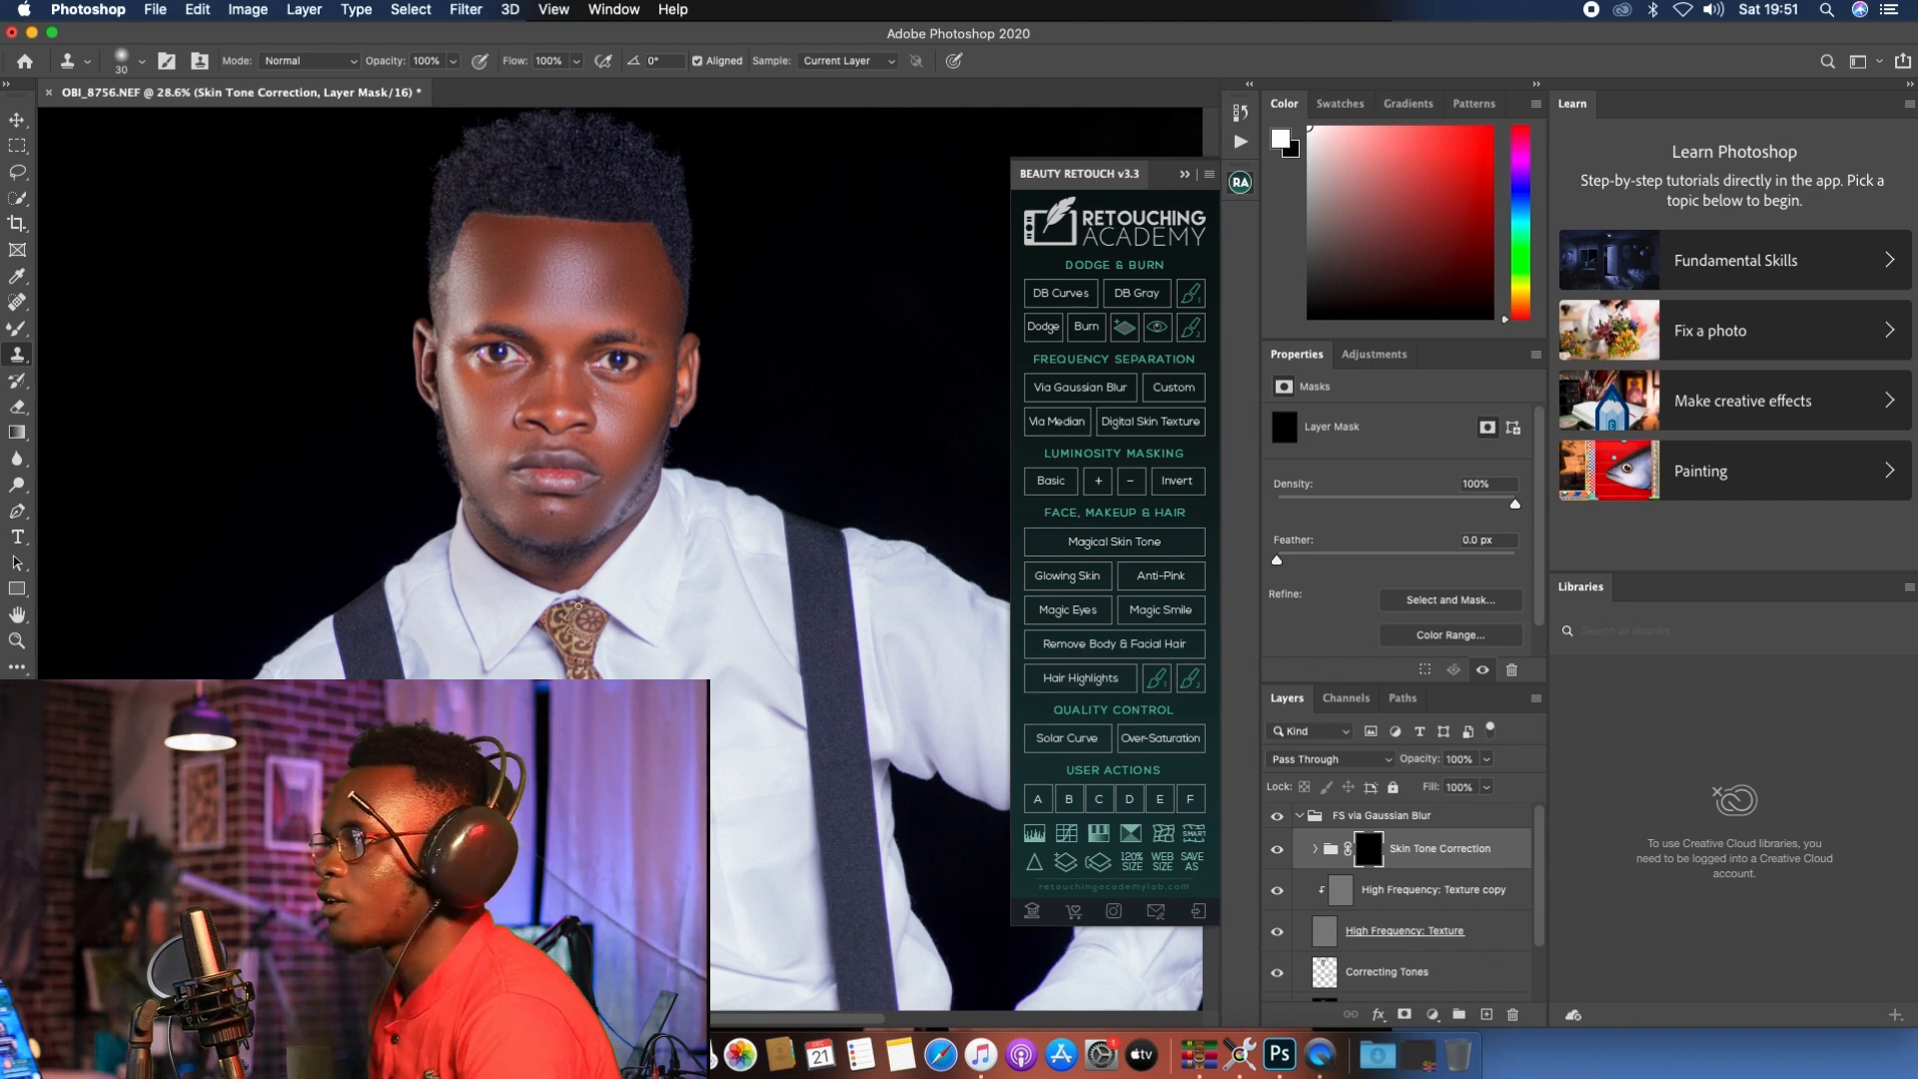
click(16, 325)
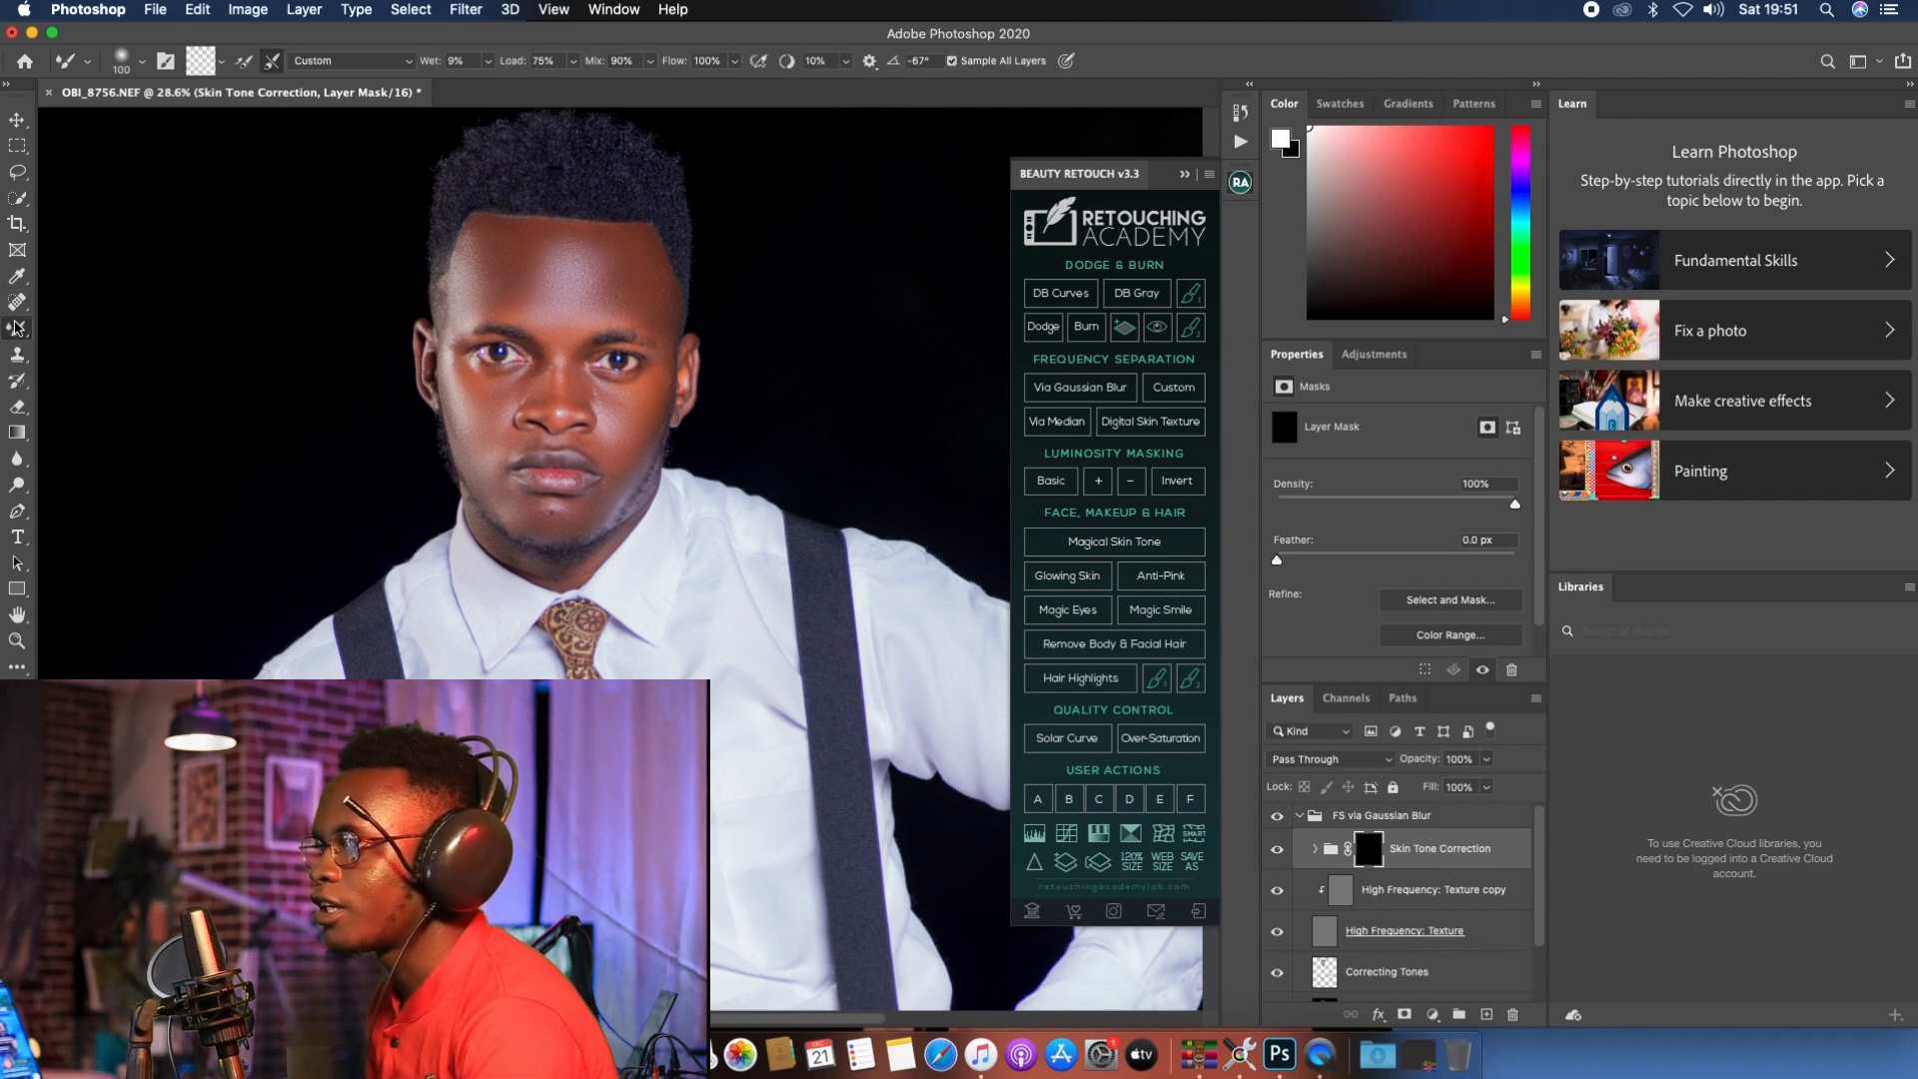
drag(16, 325, 70, 329)
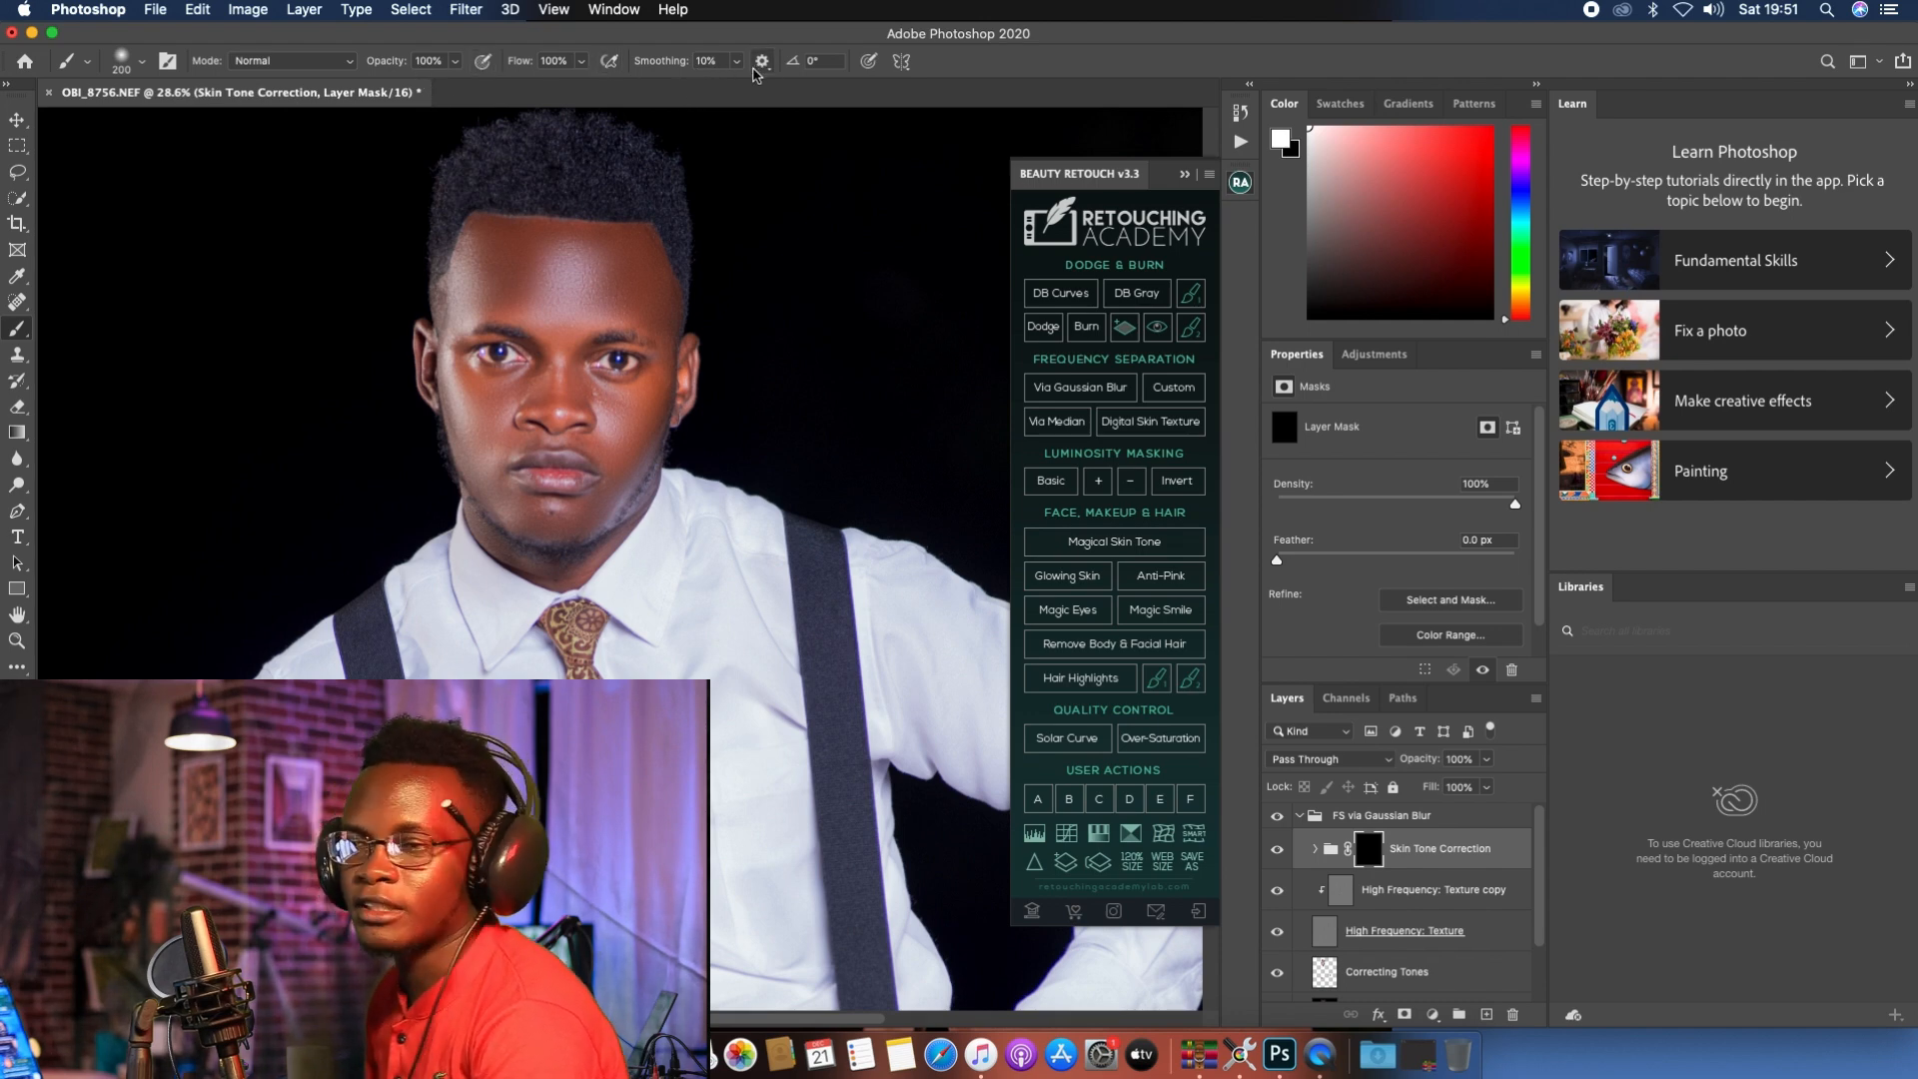
Step: Reduce the brush to 90 and paint white on the skin tone correction mask from the image-left hairline across the forehead
scroll(565, 364, down, 5)
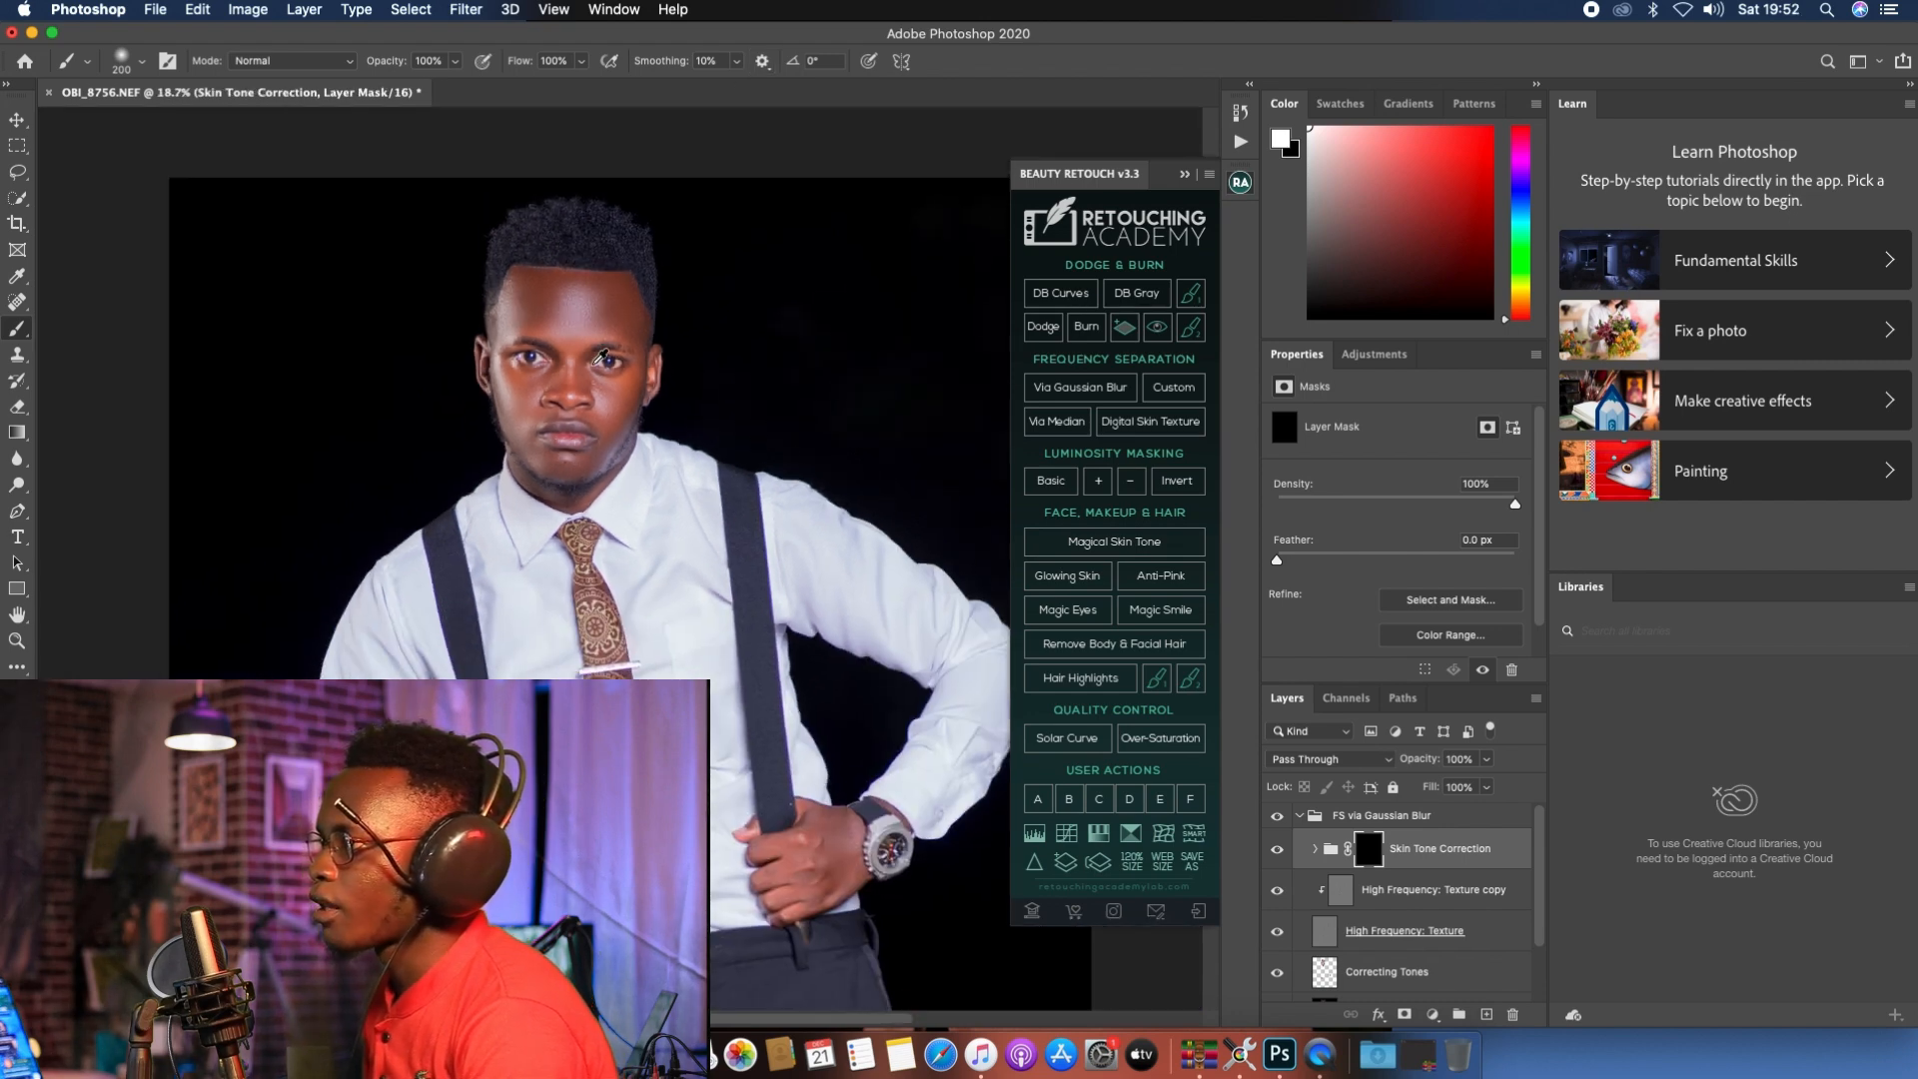
scroll(565, 363, up, 3)
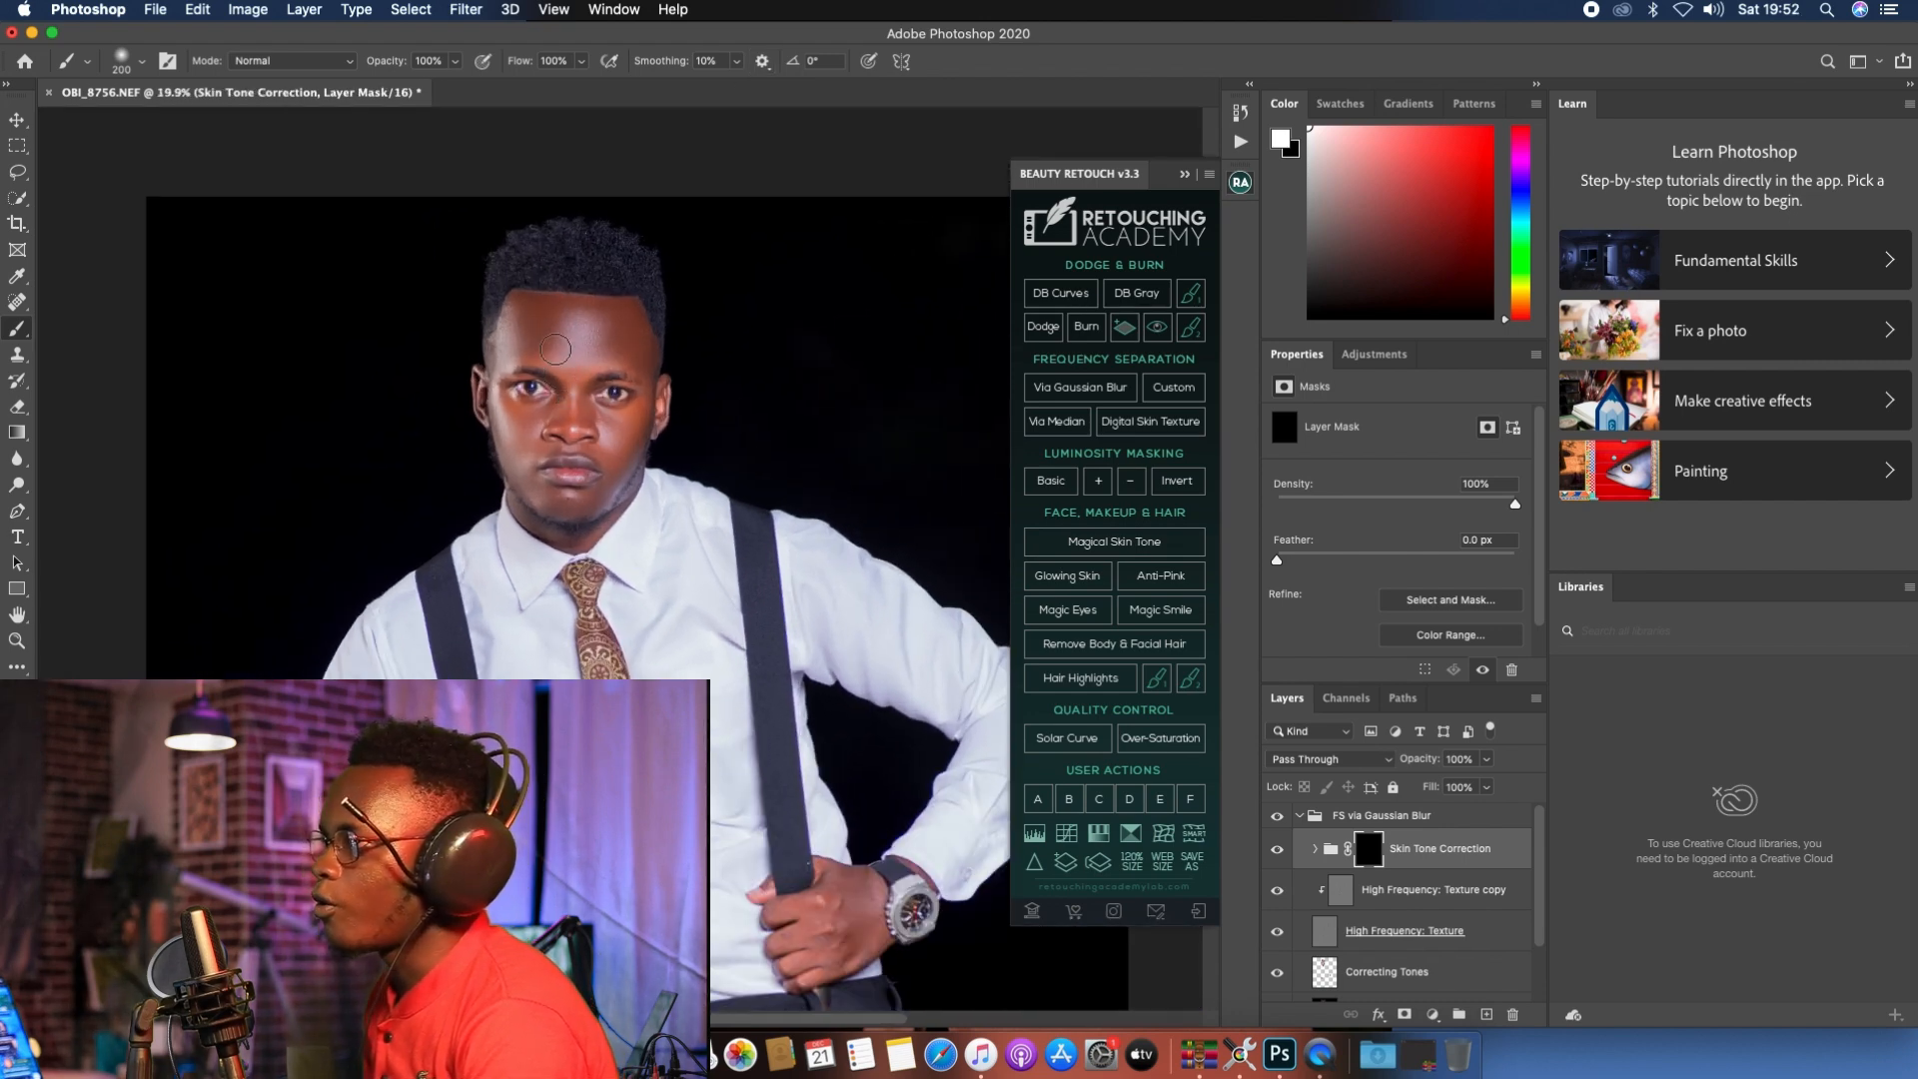
scroll(557, 320, up, 6)
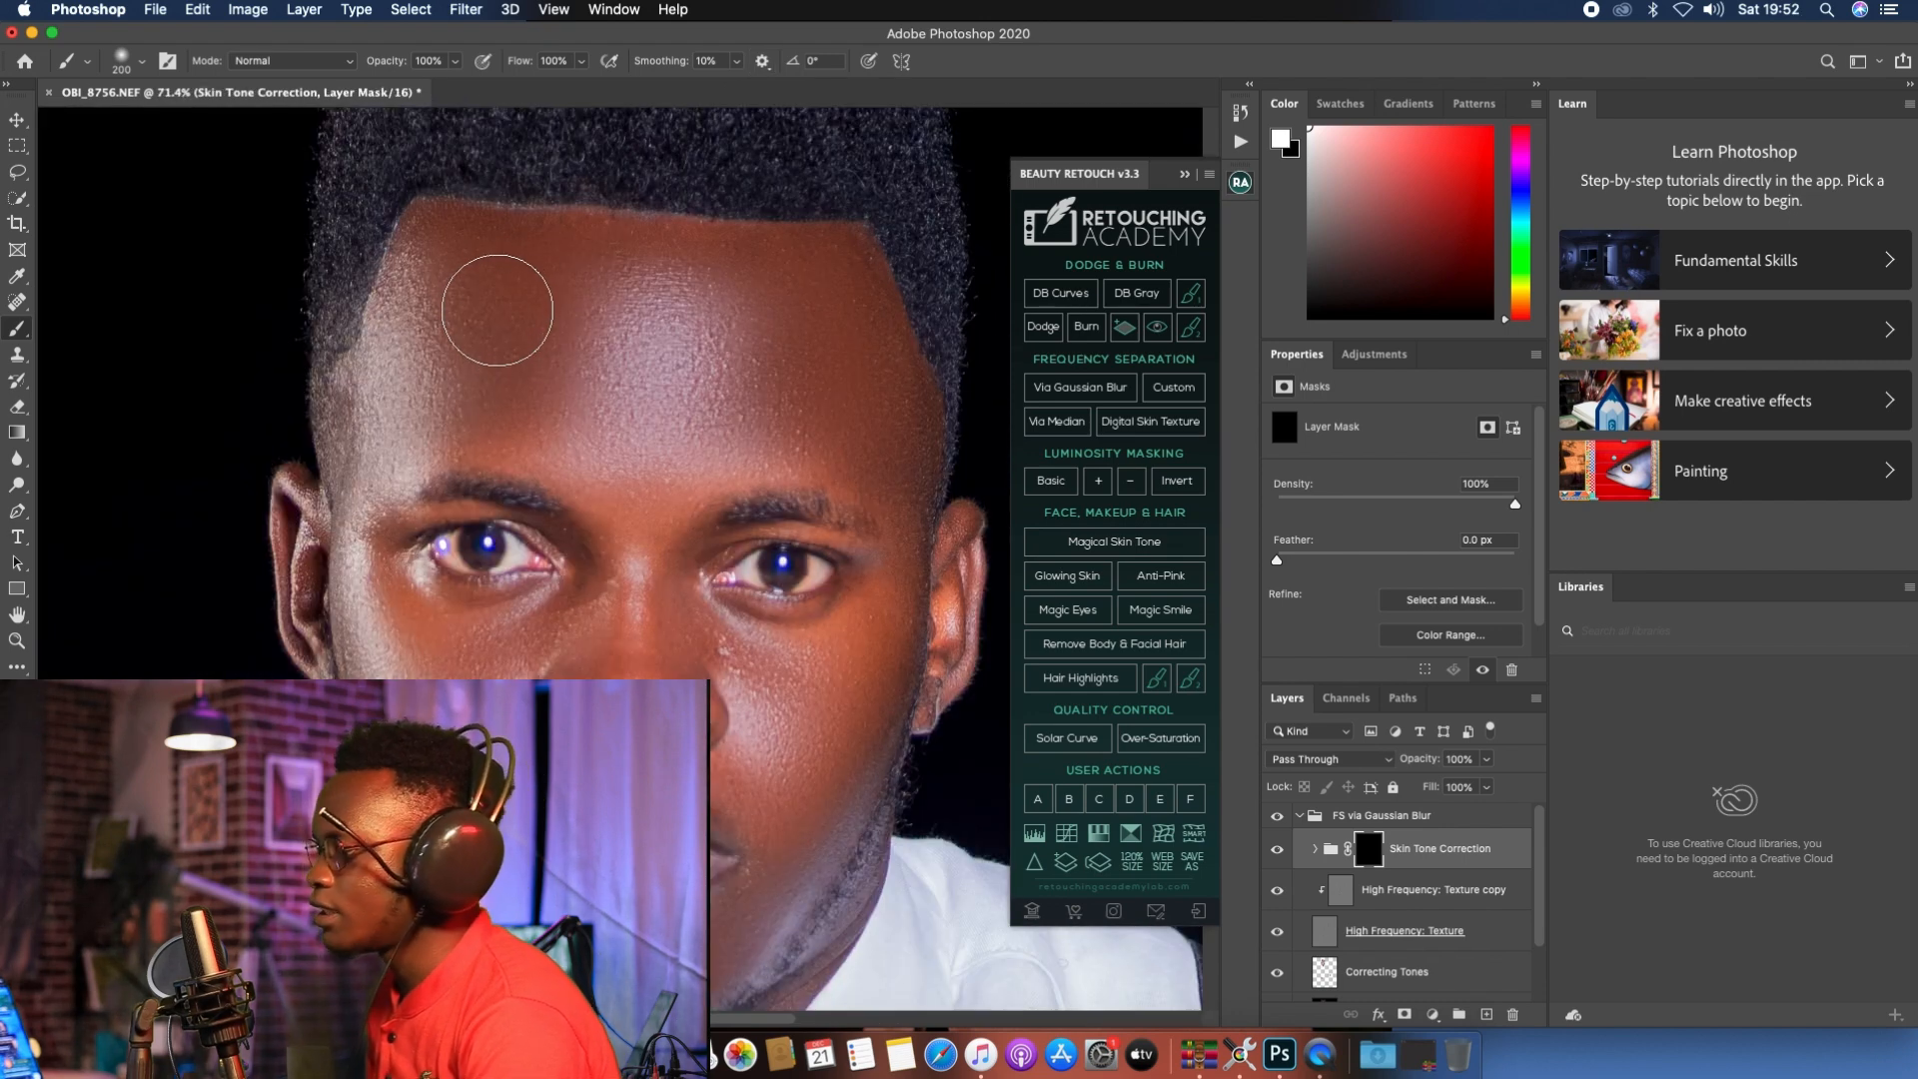
key(bracketleft)
key(bracketleft)
key(bracketleft)
key(bracketleft)
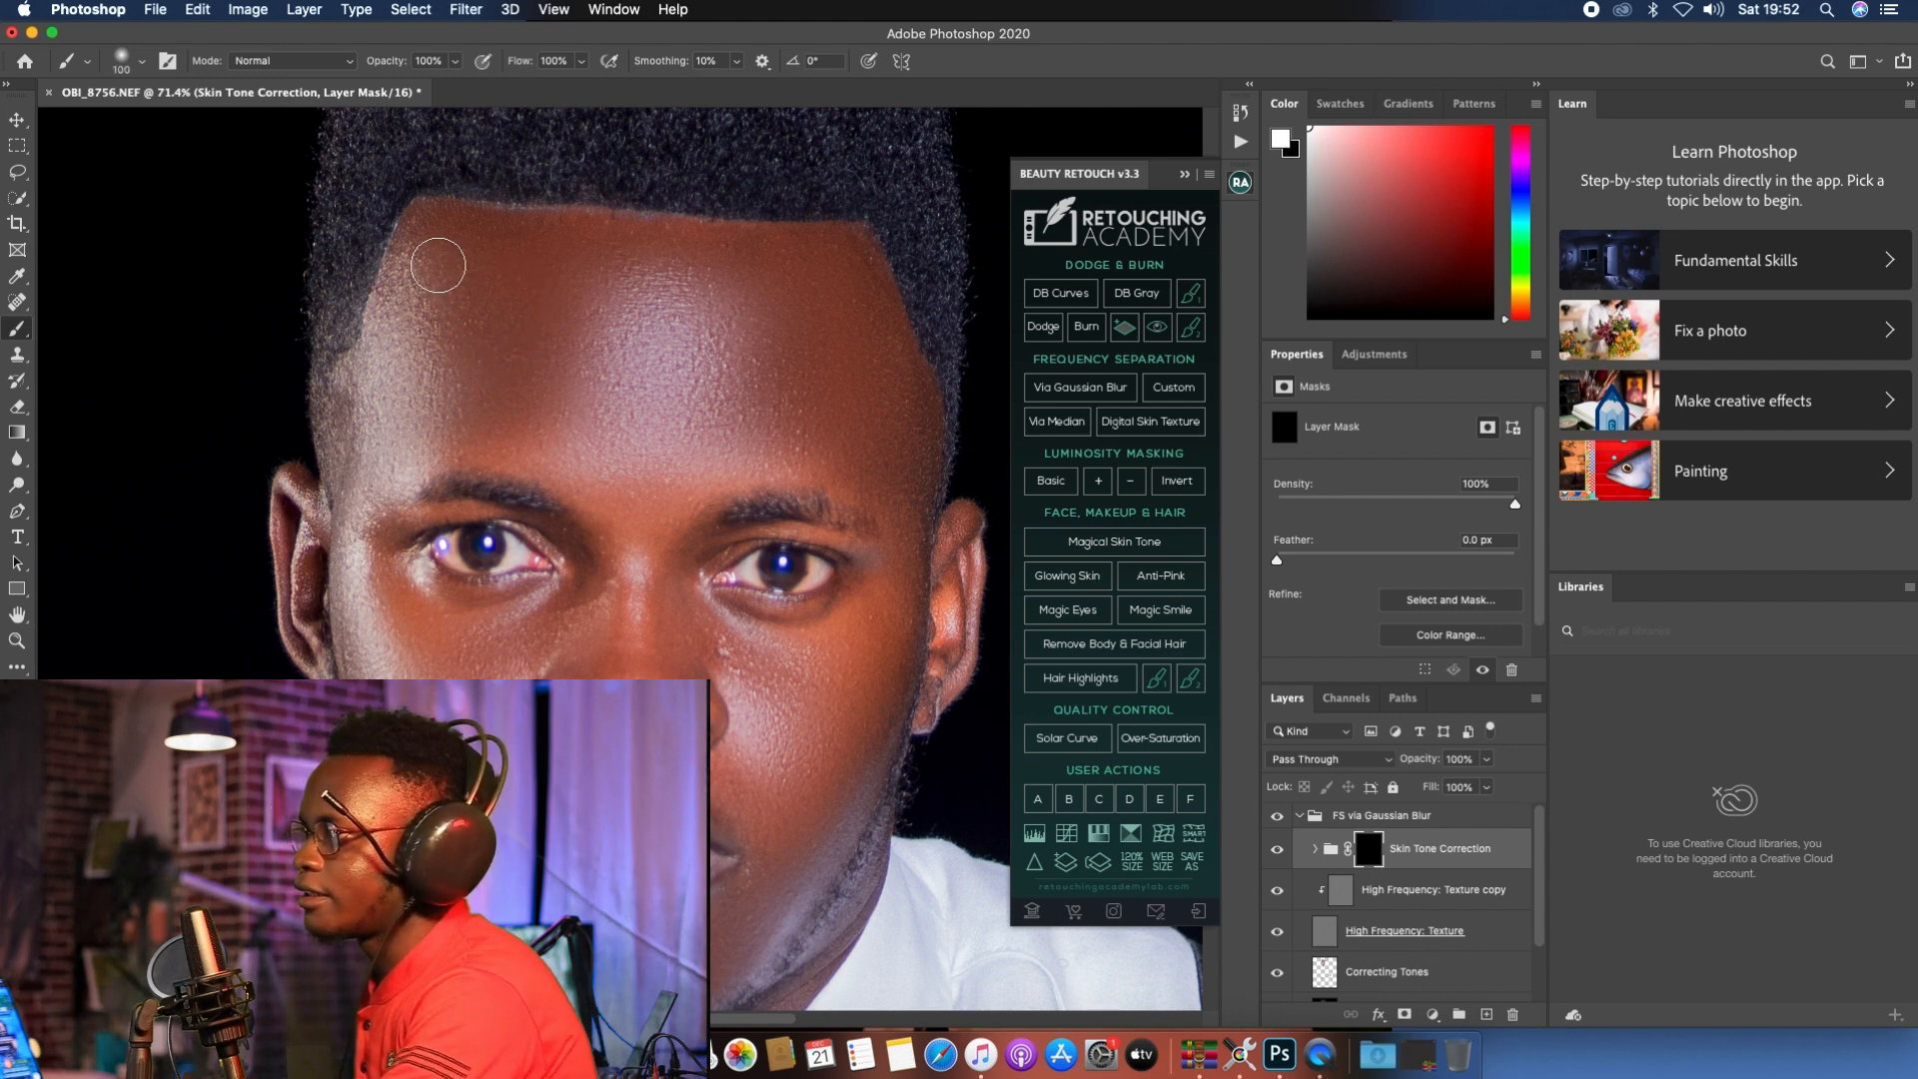
key(bracketleft)
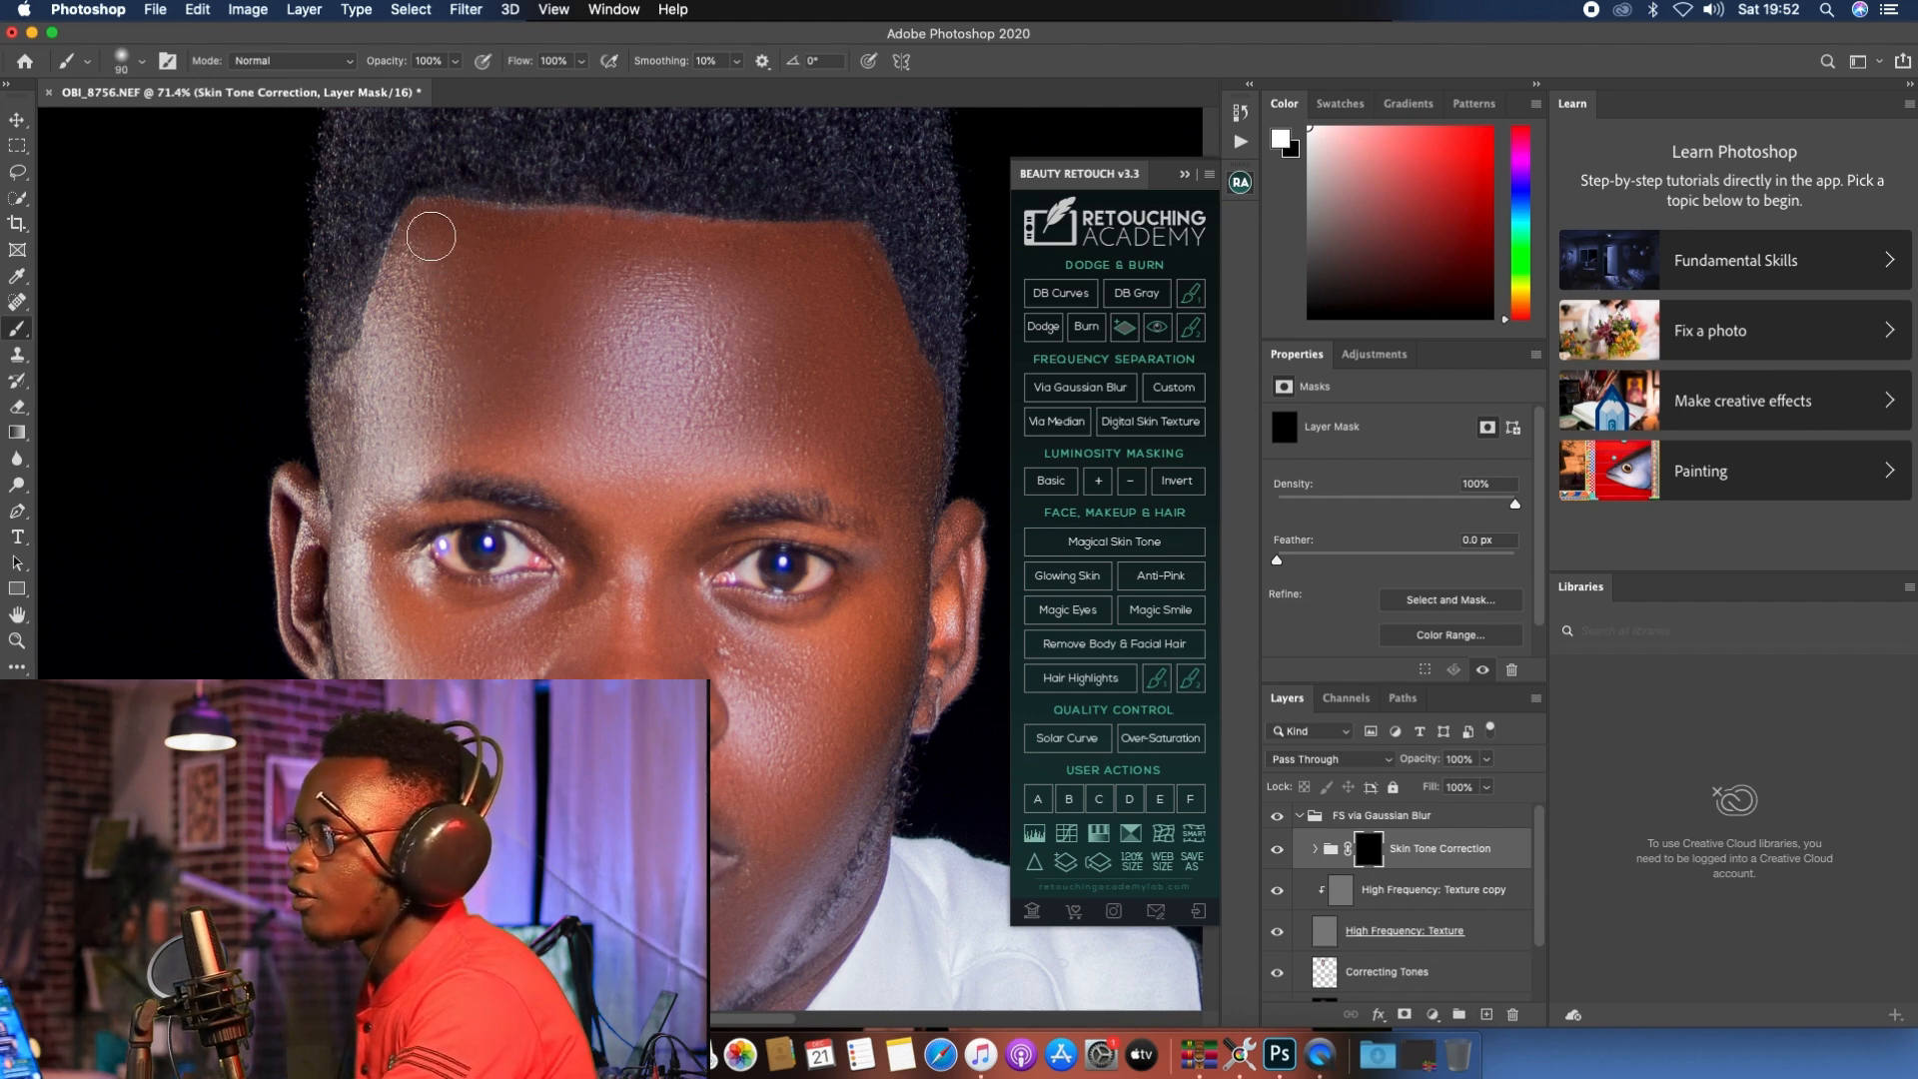
mouse_move(431, 237)
mouse_down()
mouse_move(374, 465)
mouse_move(431, 404)
mouse_move(368, 433)
mouse_move(483, 384)
mouse_move(383, 397)
mouse_move(484, 361)
mouse_move(441, 319)
mouse_move(530, 297)
mouse_move(518, 312)
mouse_move(569, 343)
mouse_move(612, 343)
mouse_move(501, 337)
mouse_move(579, 298)
mouse_move(452, 306)
mouse_move(491, 282)
mouse_move(418, 367)
mouse_move(507, 384)
mouse_move(689, 368)
mouse_move(591, 312)
mouse_move(677, 335)
mouse_move(632, 349)
mouse_move(720, 329)
mouse_move(613, 274)
mouse_move(515, 290)
mouse_move(600, 268)
mouse_move(521, 255)
mouse_move(480, 264)
mouse_move(815, 288)
mouse_move(857, 325)
mouse_move(680, 372)
mouse_move(734, 388)
mouse_move(583, 439)
mouse_move(629, 446)
mouse_move(691, 415)
mouse_move(608, 457)
mouse_move(701, 434)
mouse_up()
Step: Paint the skin tone mask over the image-right forehead and down the nose, varying the brush size from 125 down to 60
key(bracketright)
key(bracketright)
key(bracketright)
key(bracketright)
key(bracketleft)
key(bracketleft)
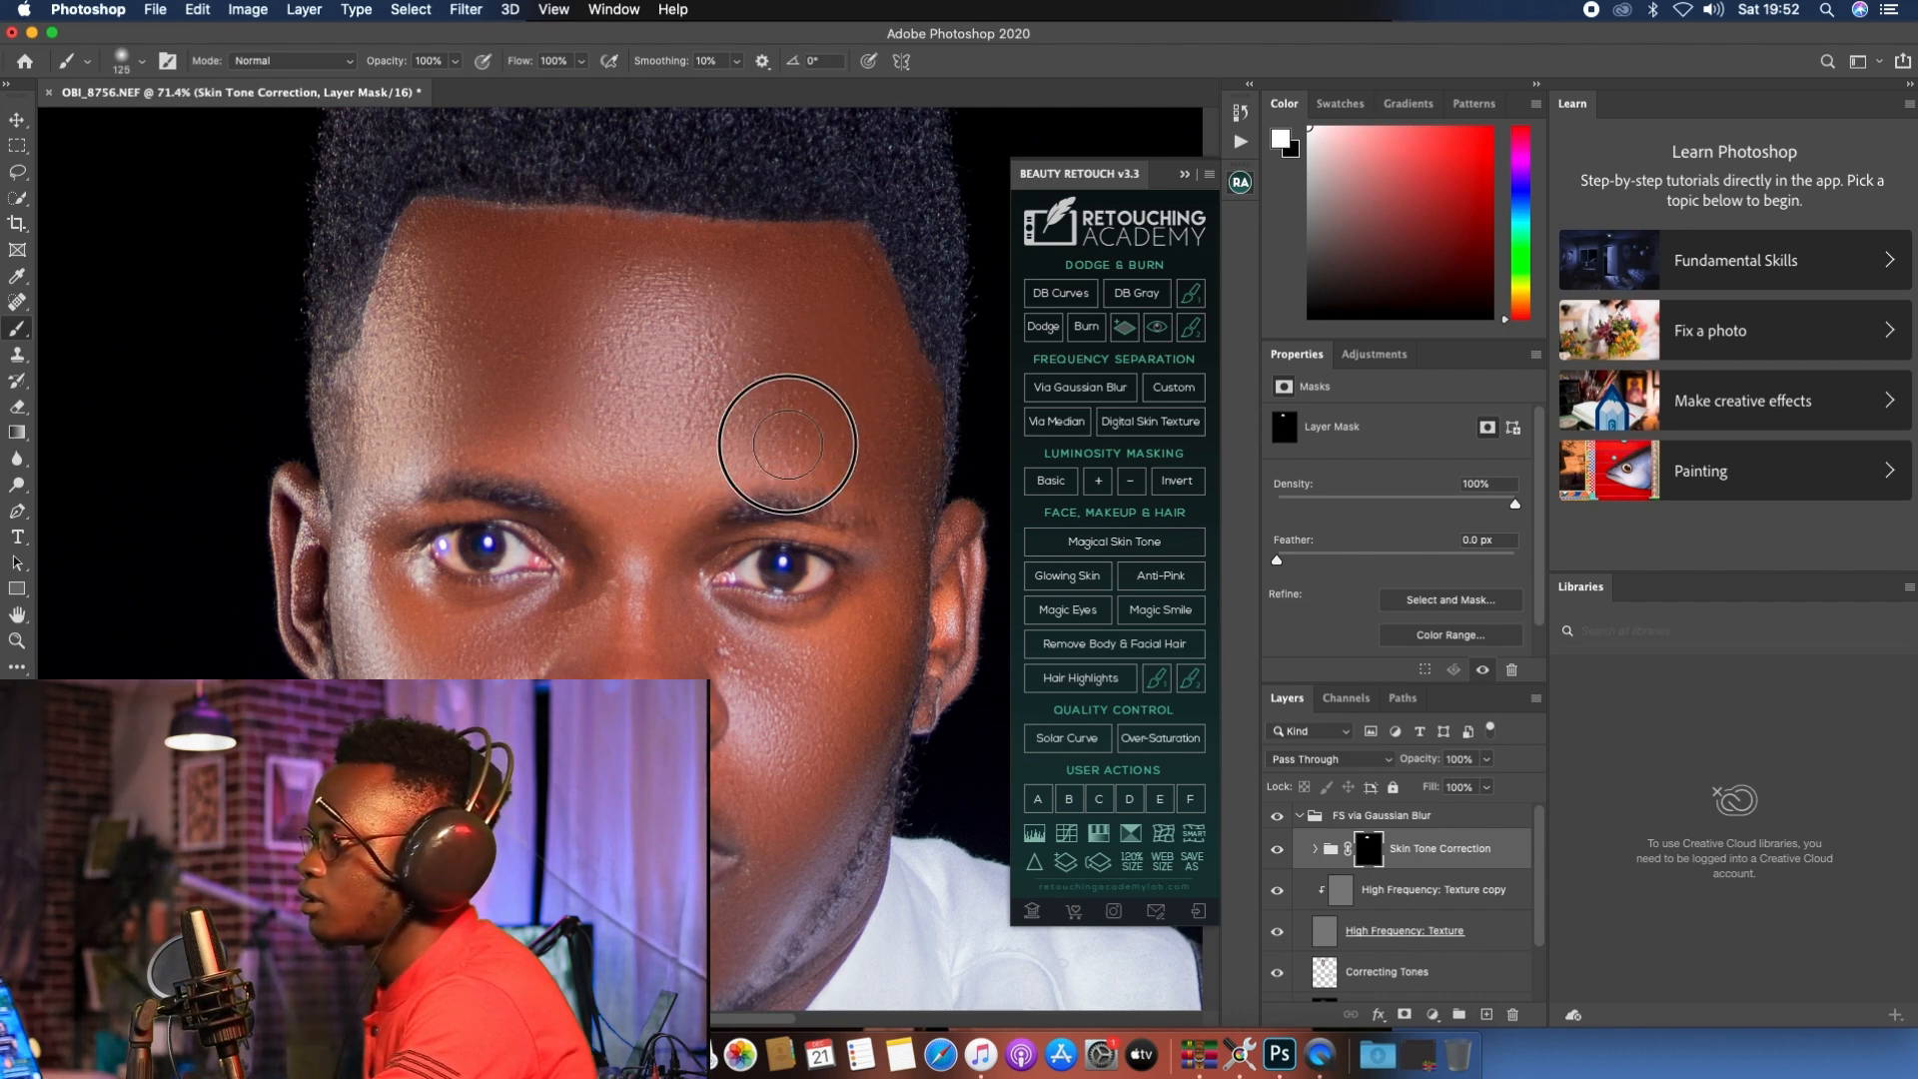
mouse_move(640, 518)
mouse_down()
mouse_move(637, 636)
mouse_move(630, 611)
mouse_move(557, 685)
mouse_move(728, 696)
mouse_move(646, 653)
mouse_move(645, 592)
mouse_move(694, 683)
mouse_up()
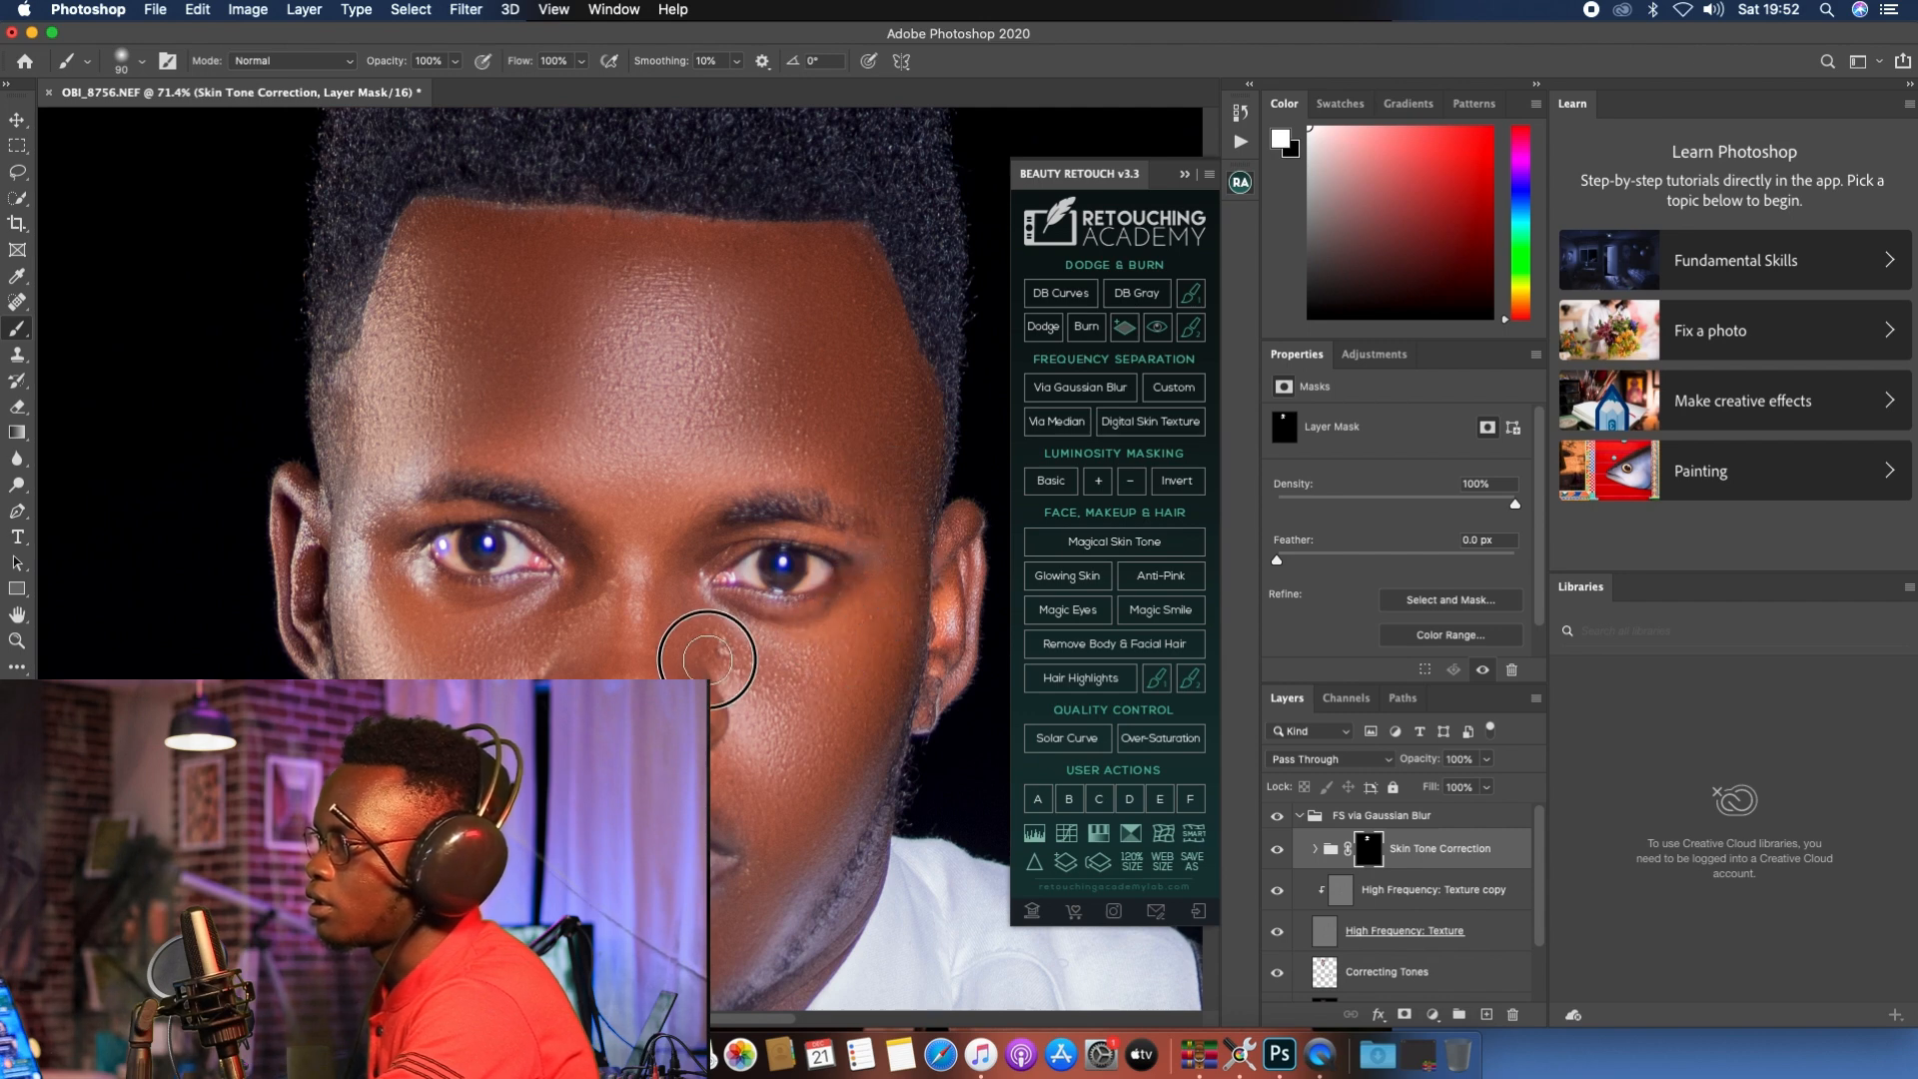
key(bracketleft)
key(bracketleft)
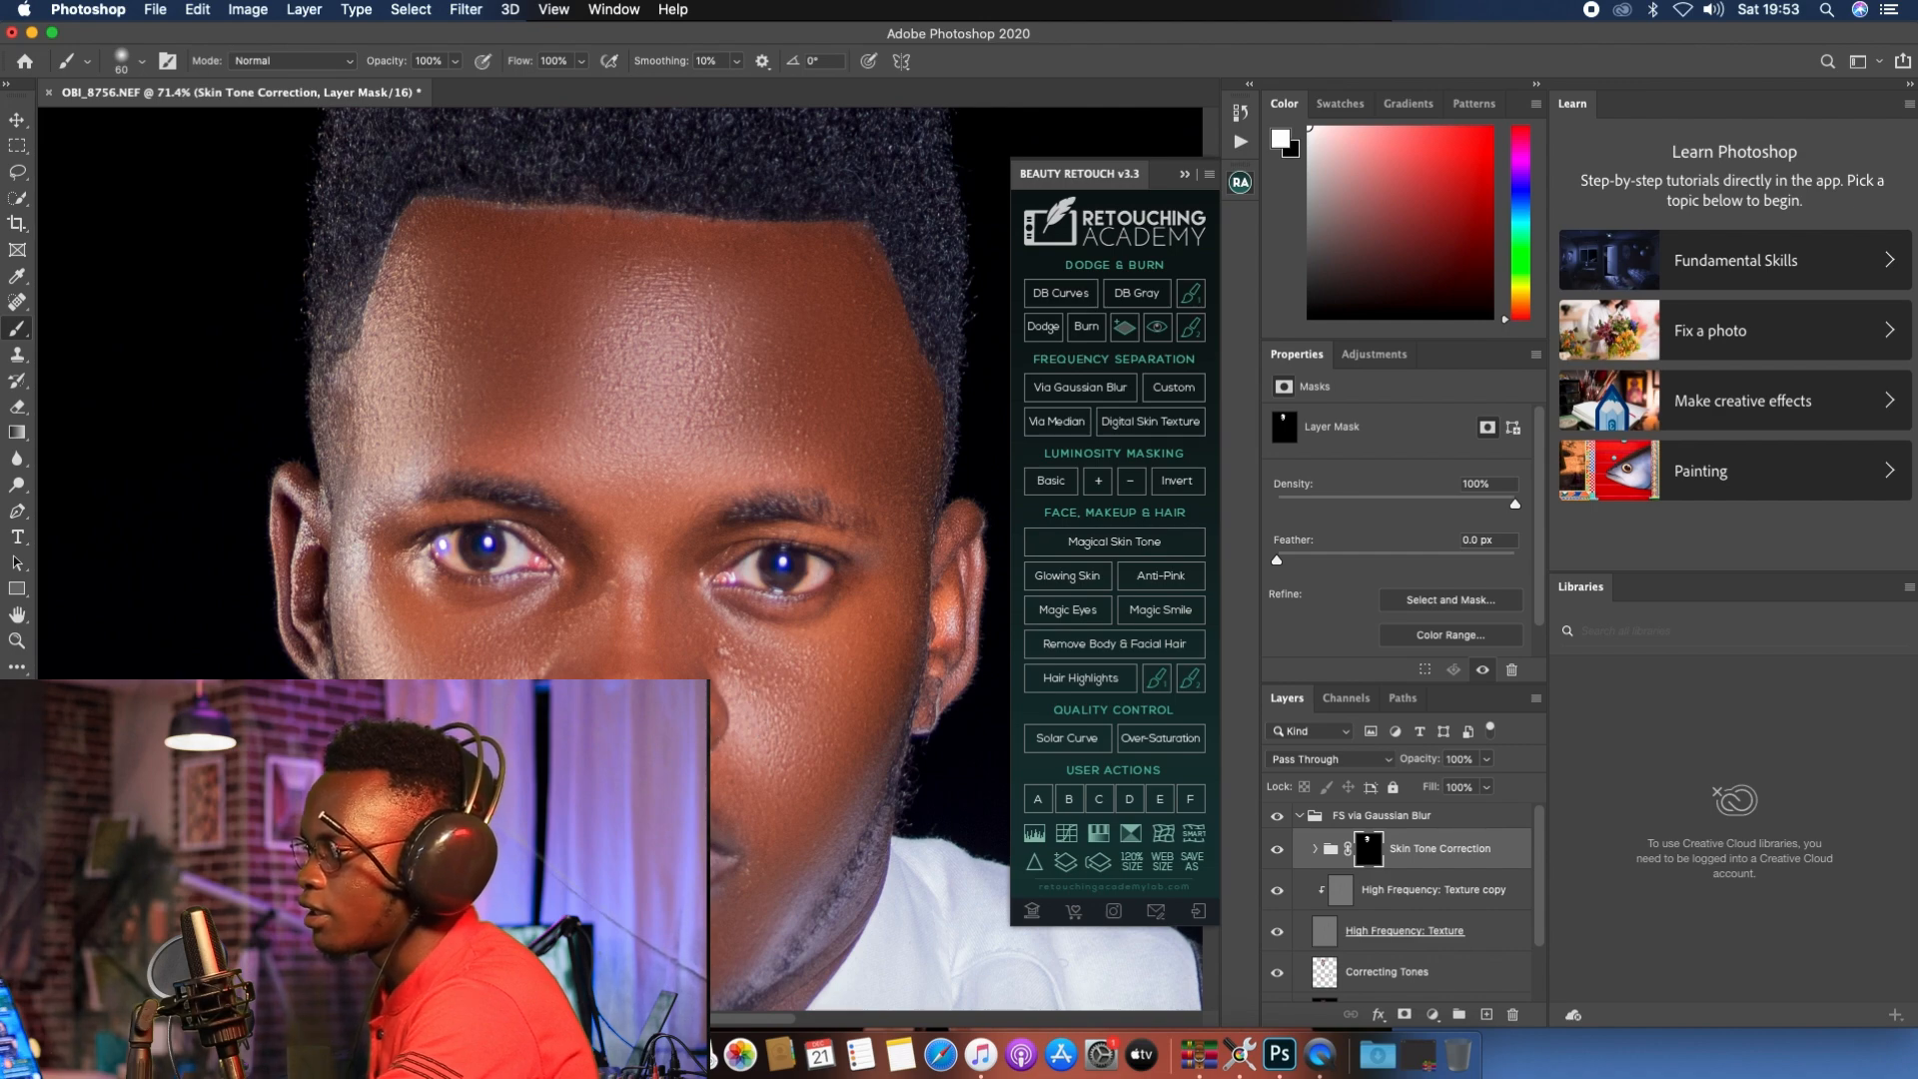
Step: Enlarge the brush to 125 and paint the skin tone correction into the mask over the hands
scroll(534, 929, down, 8)
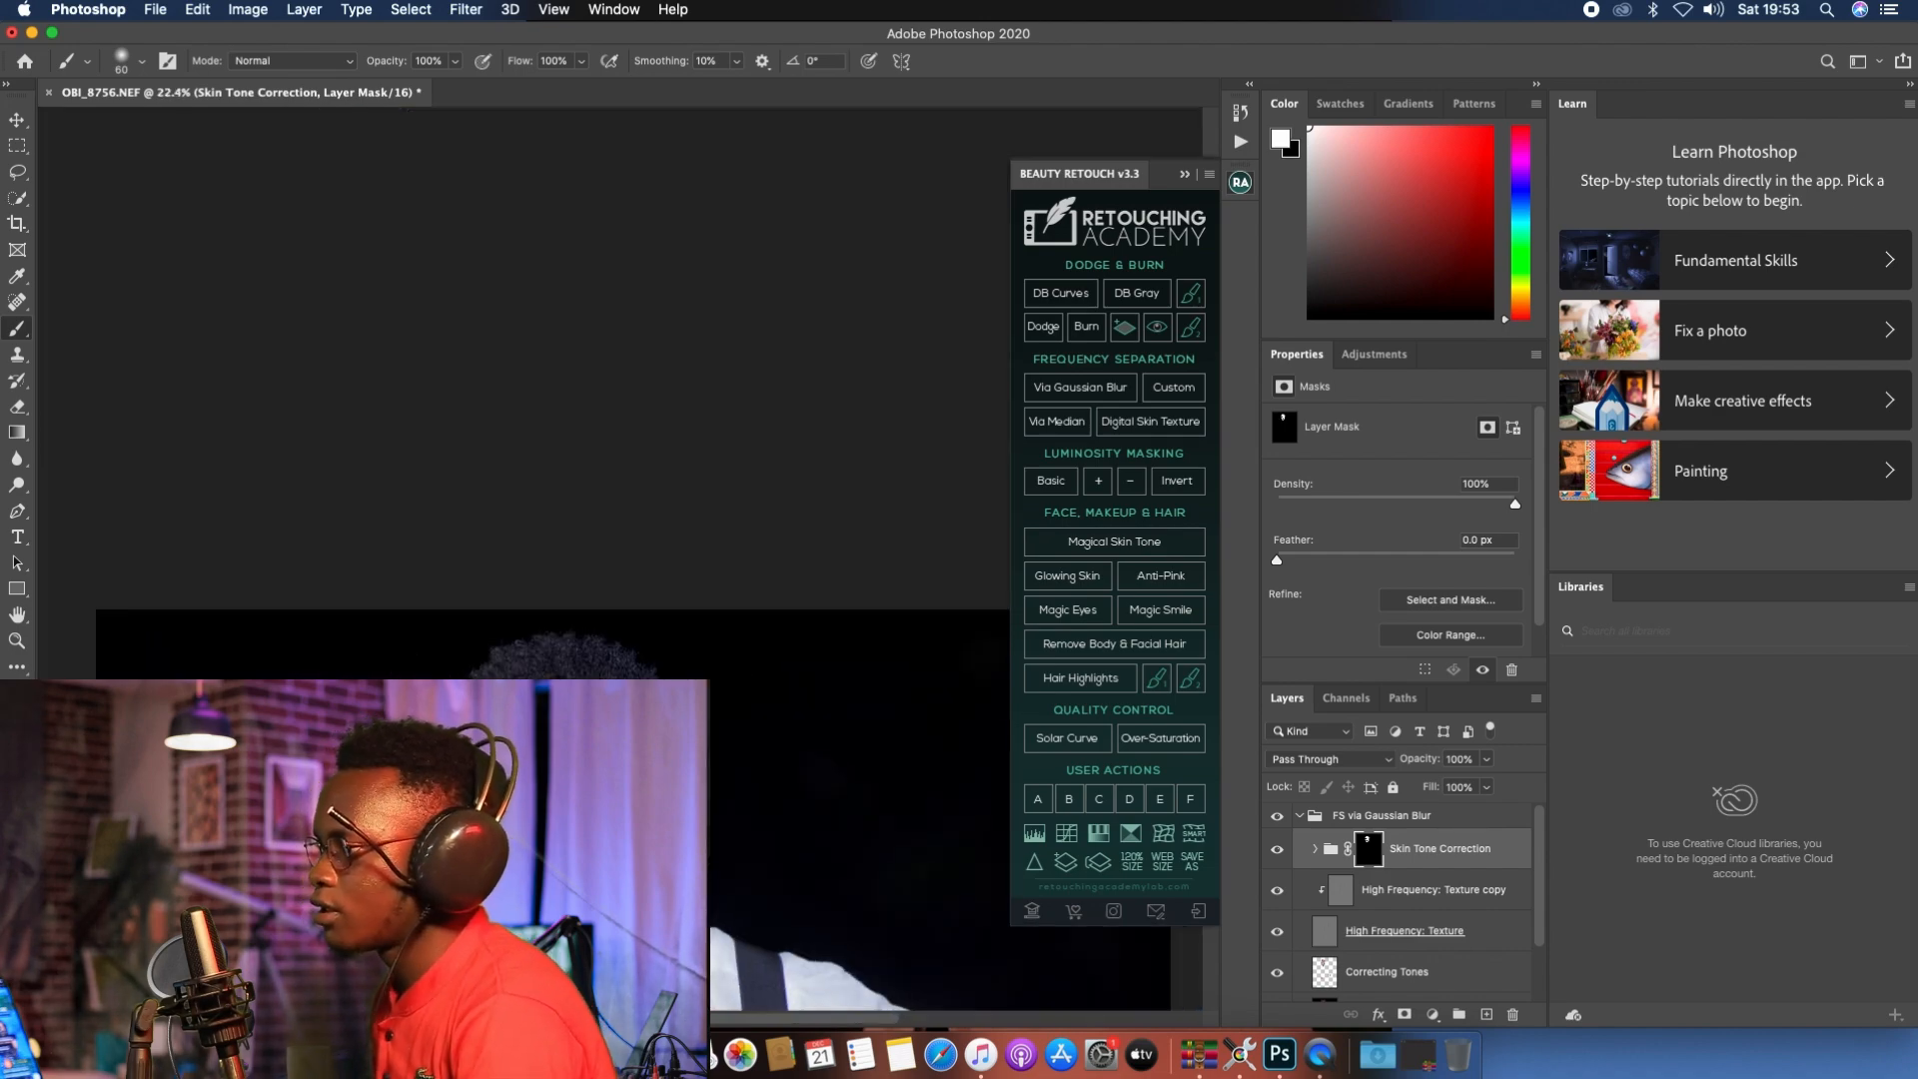
scroll(519, 388, up, 5)
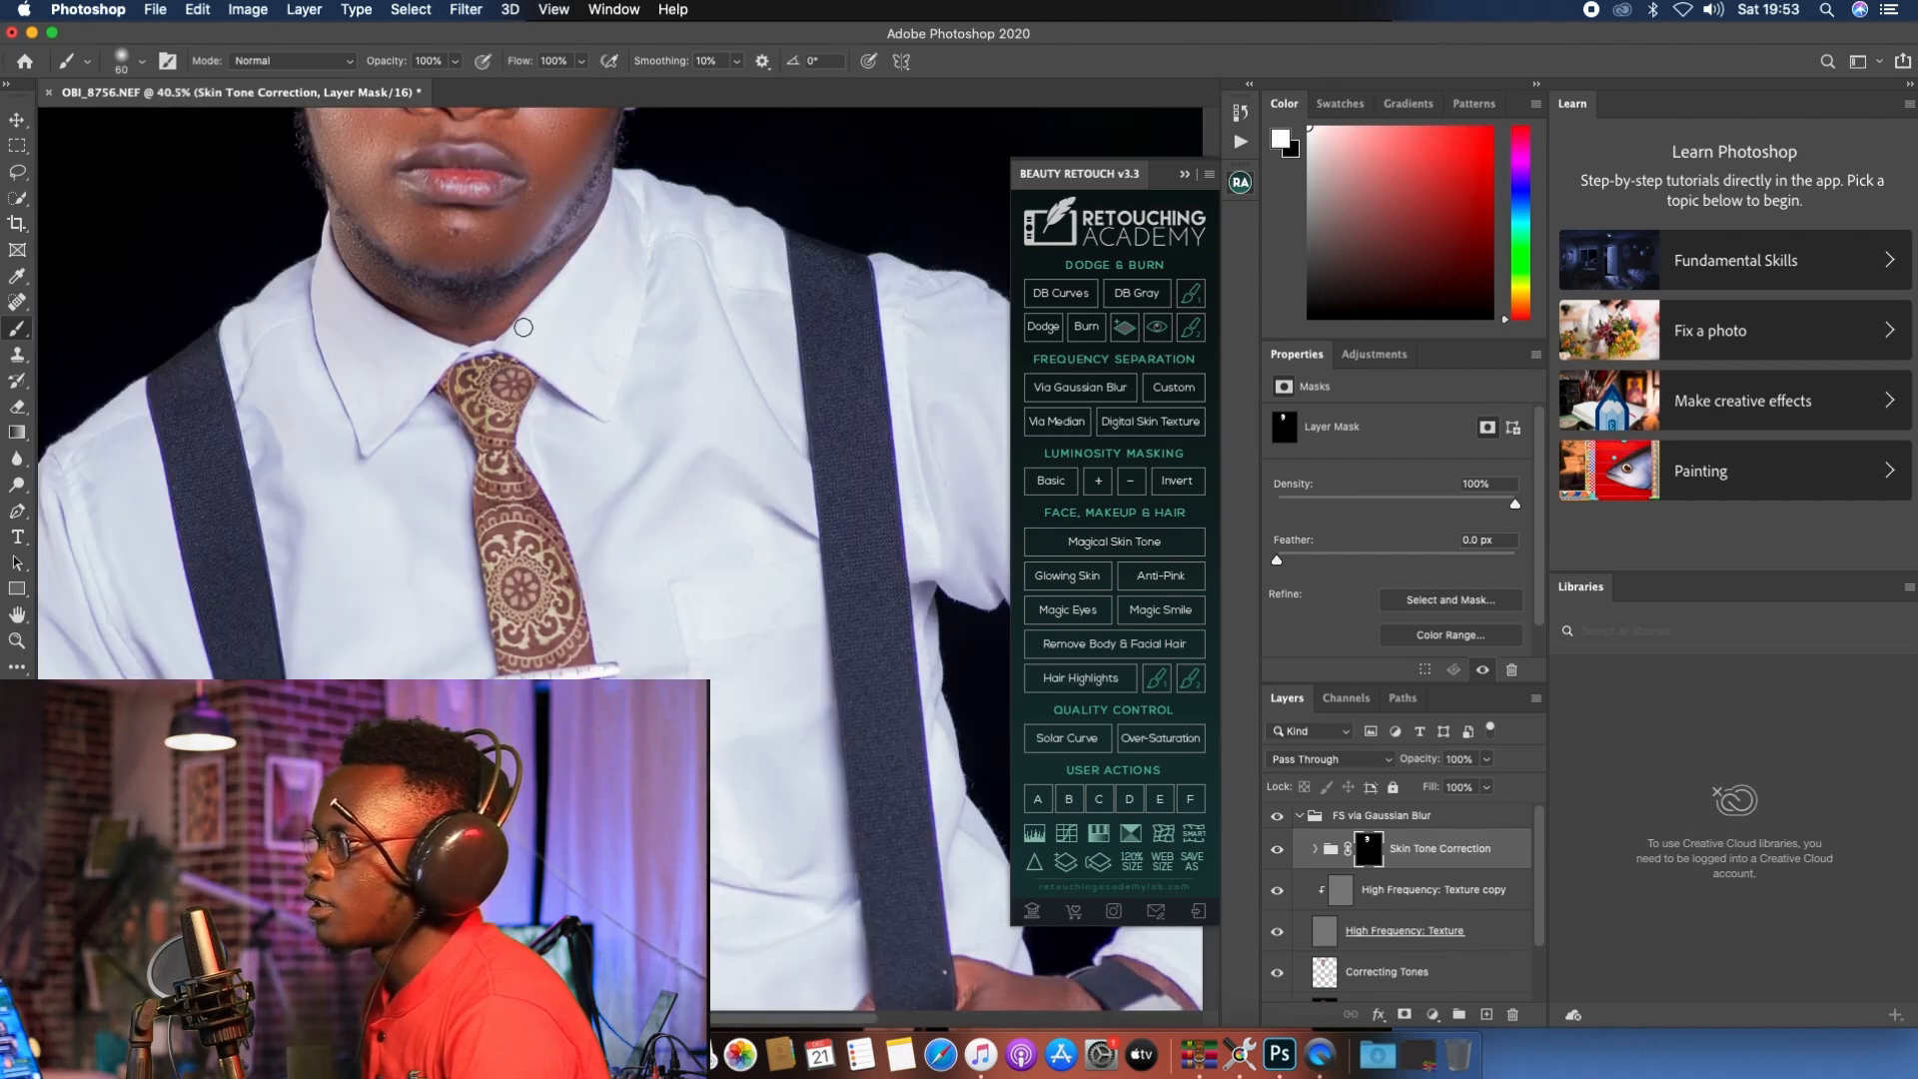
scroll(520, 388, down, 2)
scroll(519, 388, down, 3)
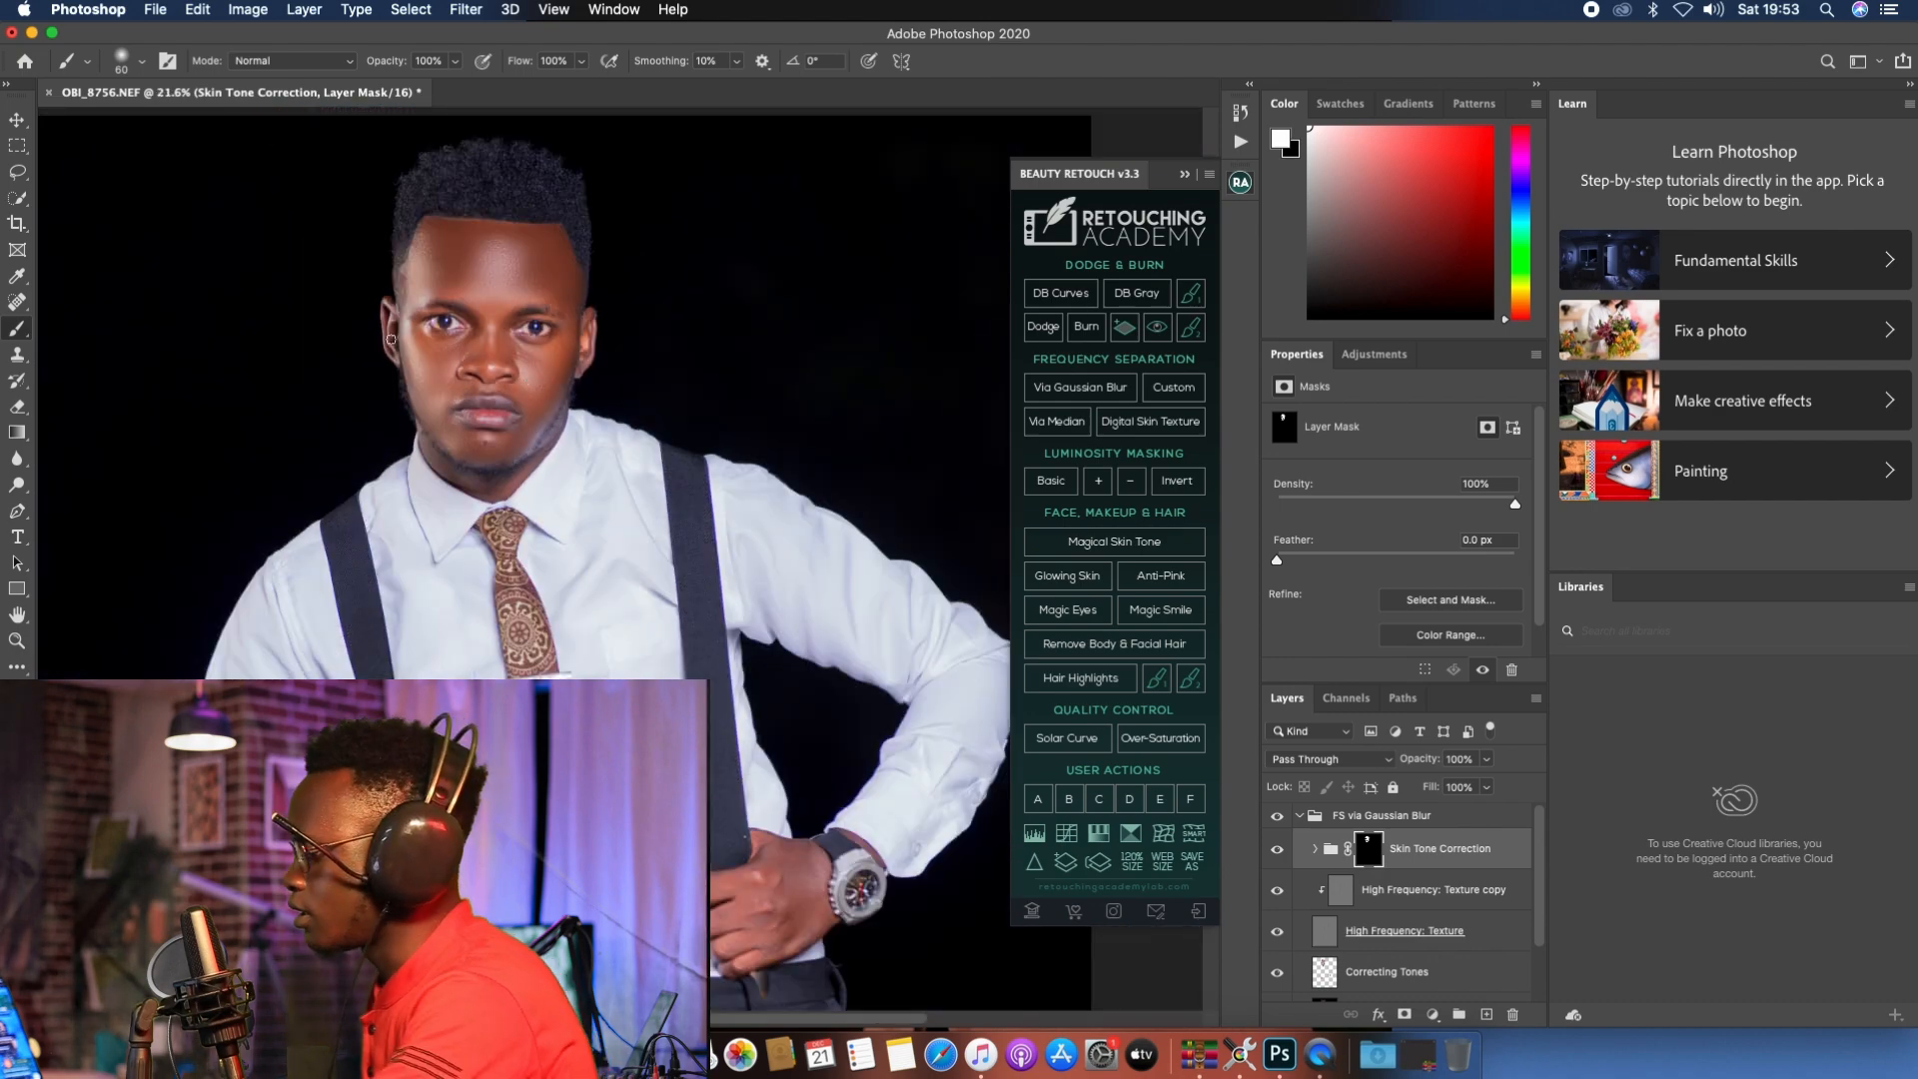
key(bracketright)
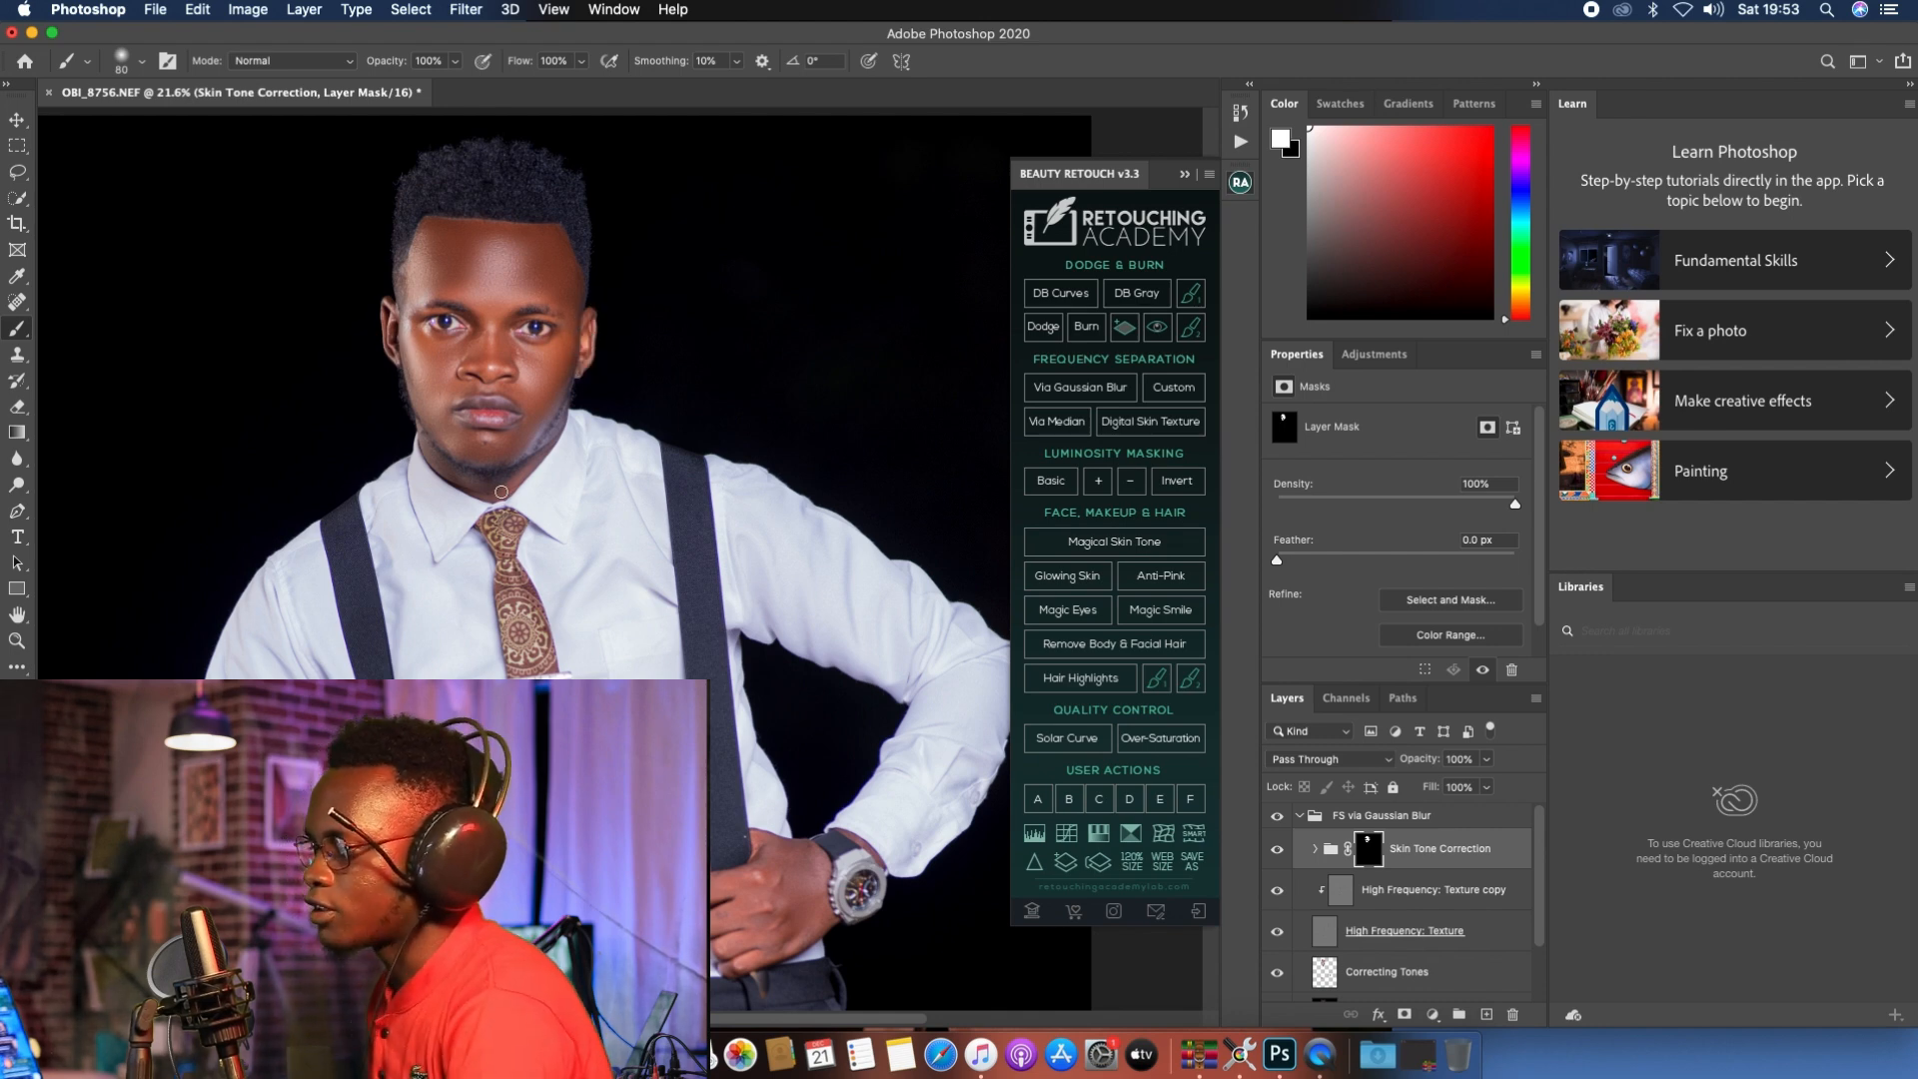
scroll(502, 491, down, 5)
key(])
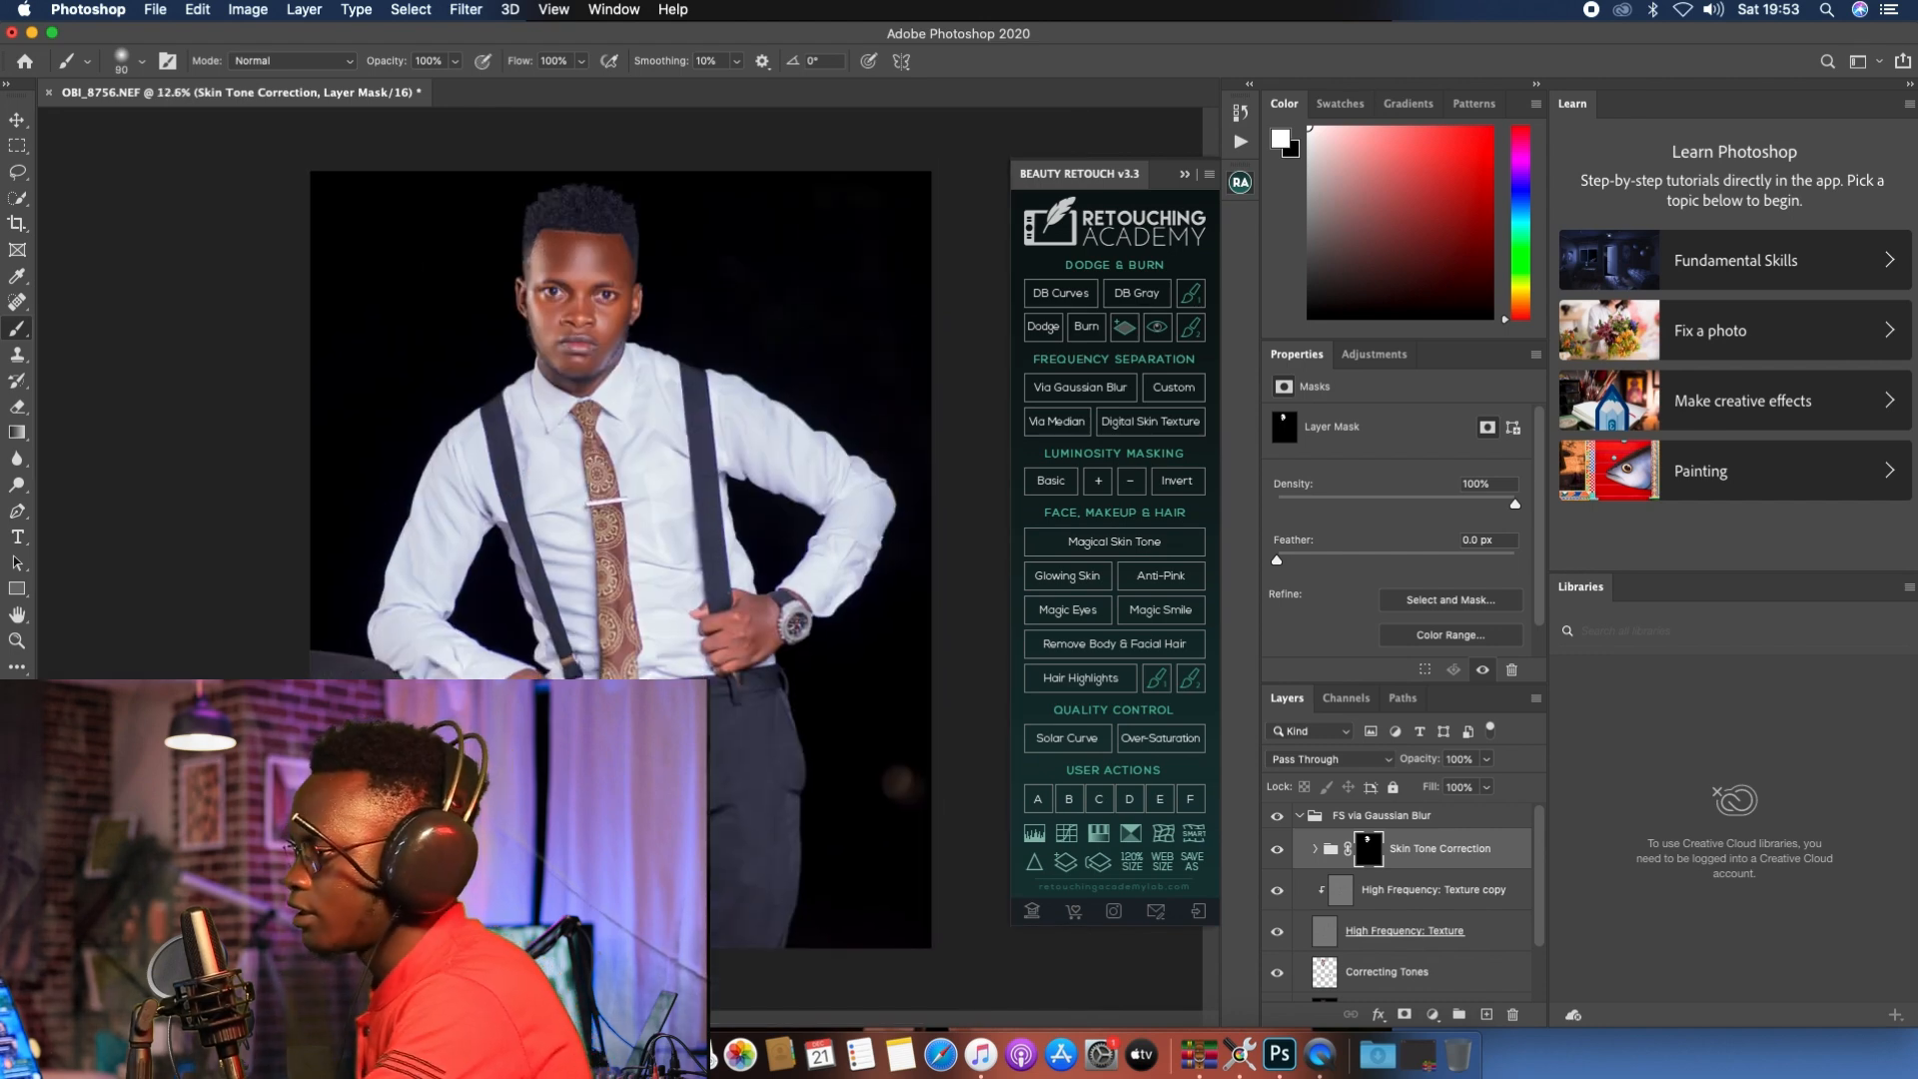
scroll(579, 679, up, 4)
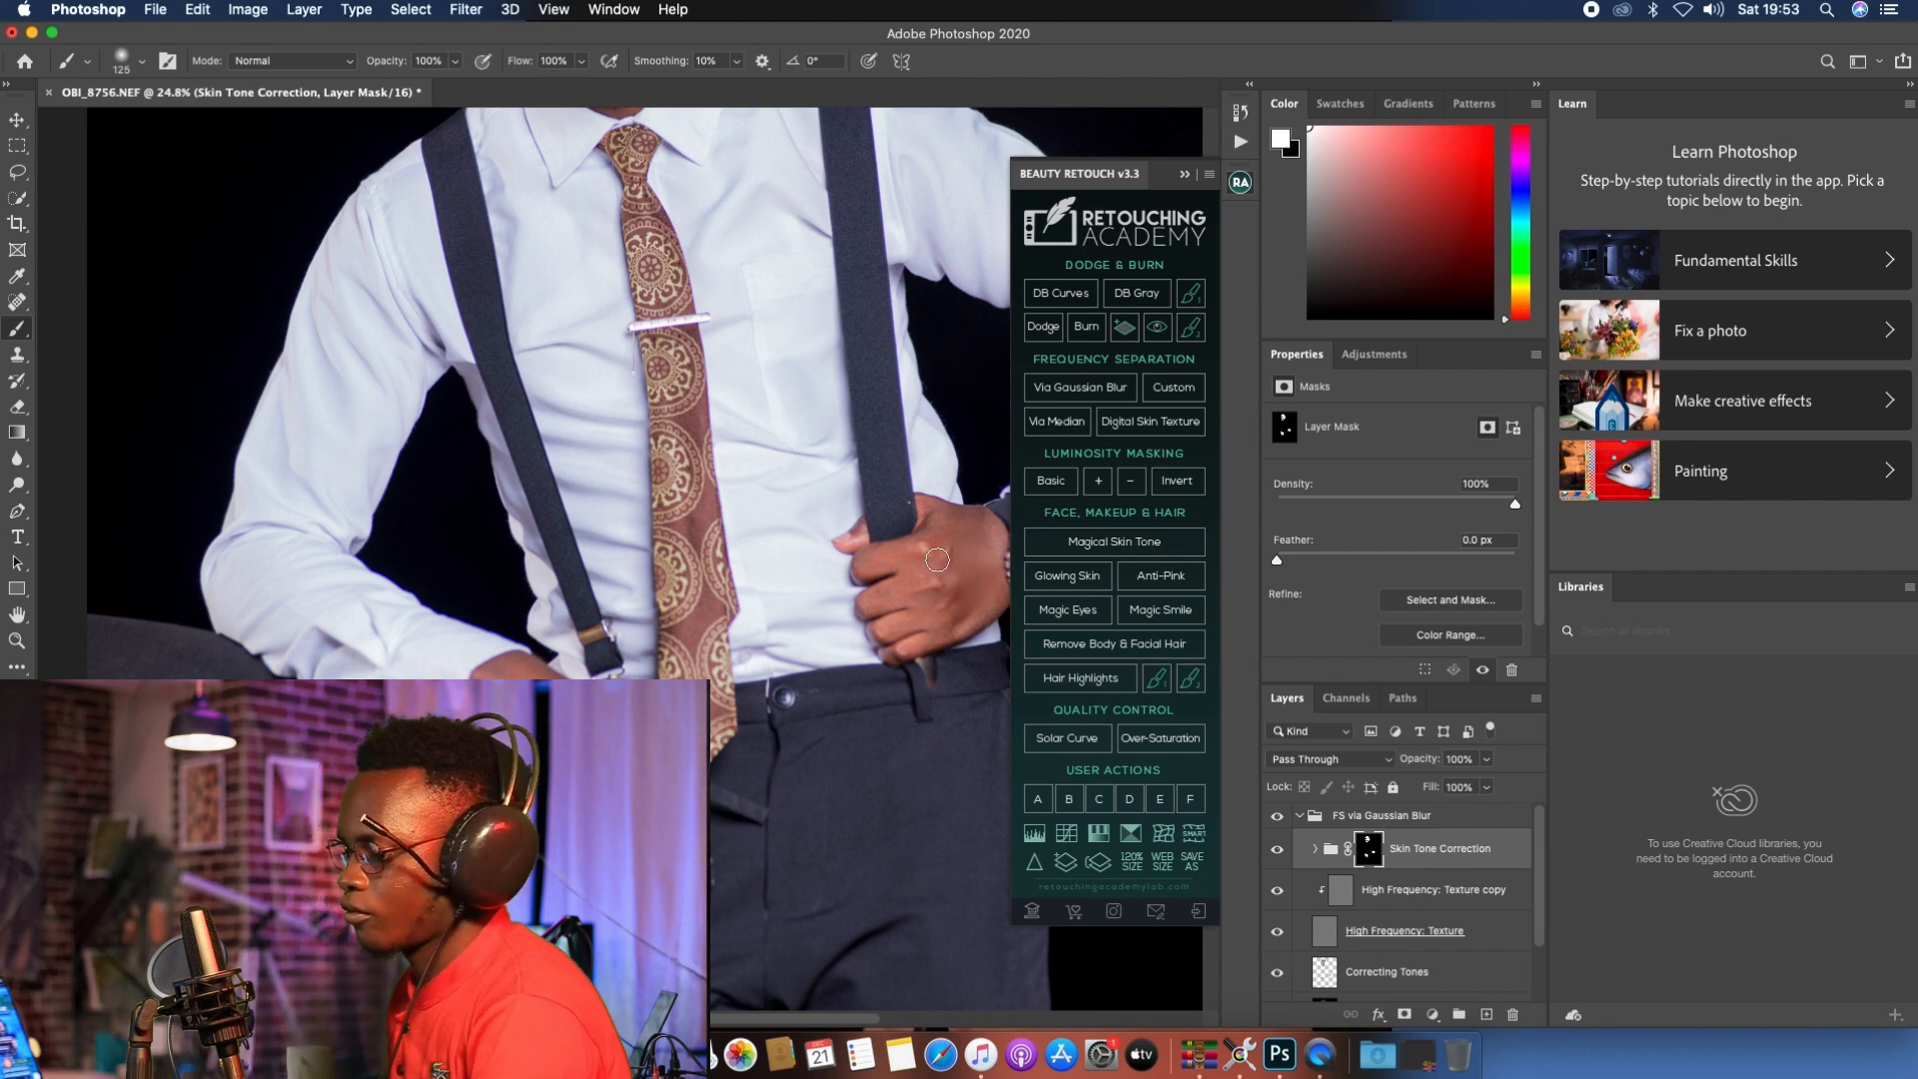
Step: Reduce the brush to 30 and paint the skin tone correction over the strip of wrist between the watch and the shirt cuff
scroll(919, 559, down, 4)
scroll(812, 640, up, 6)
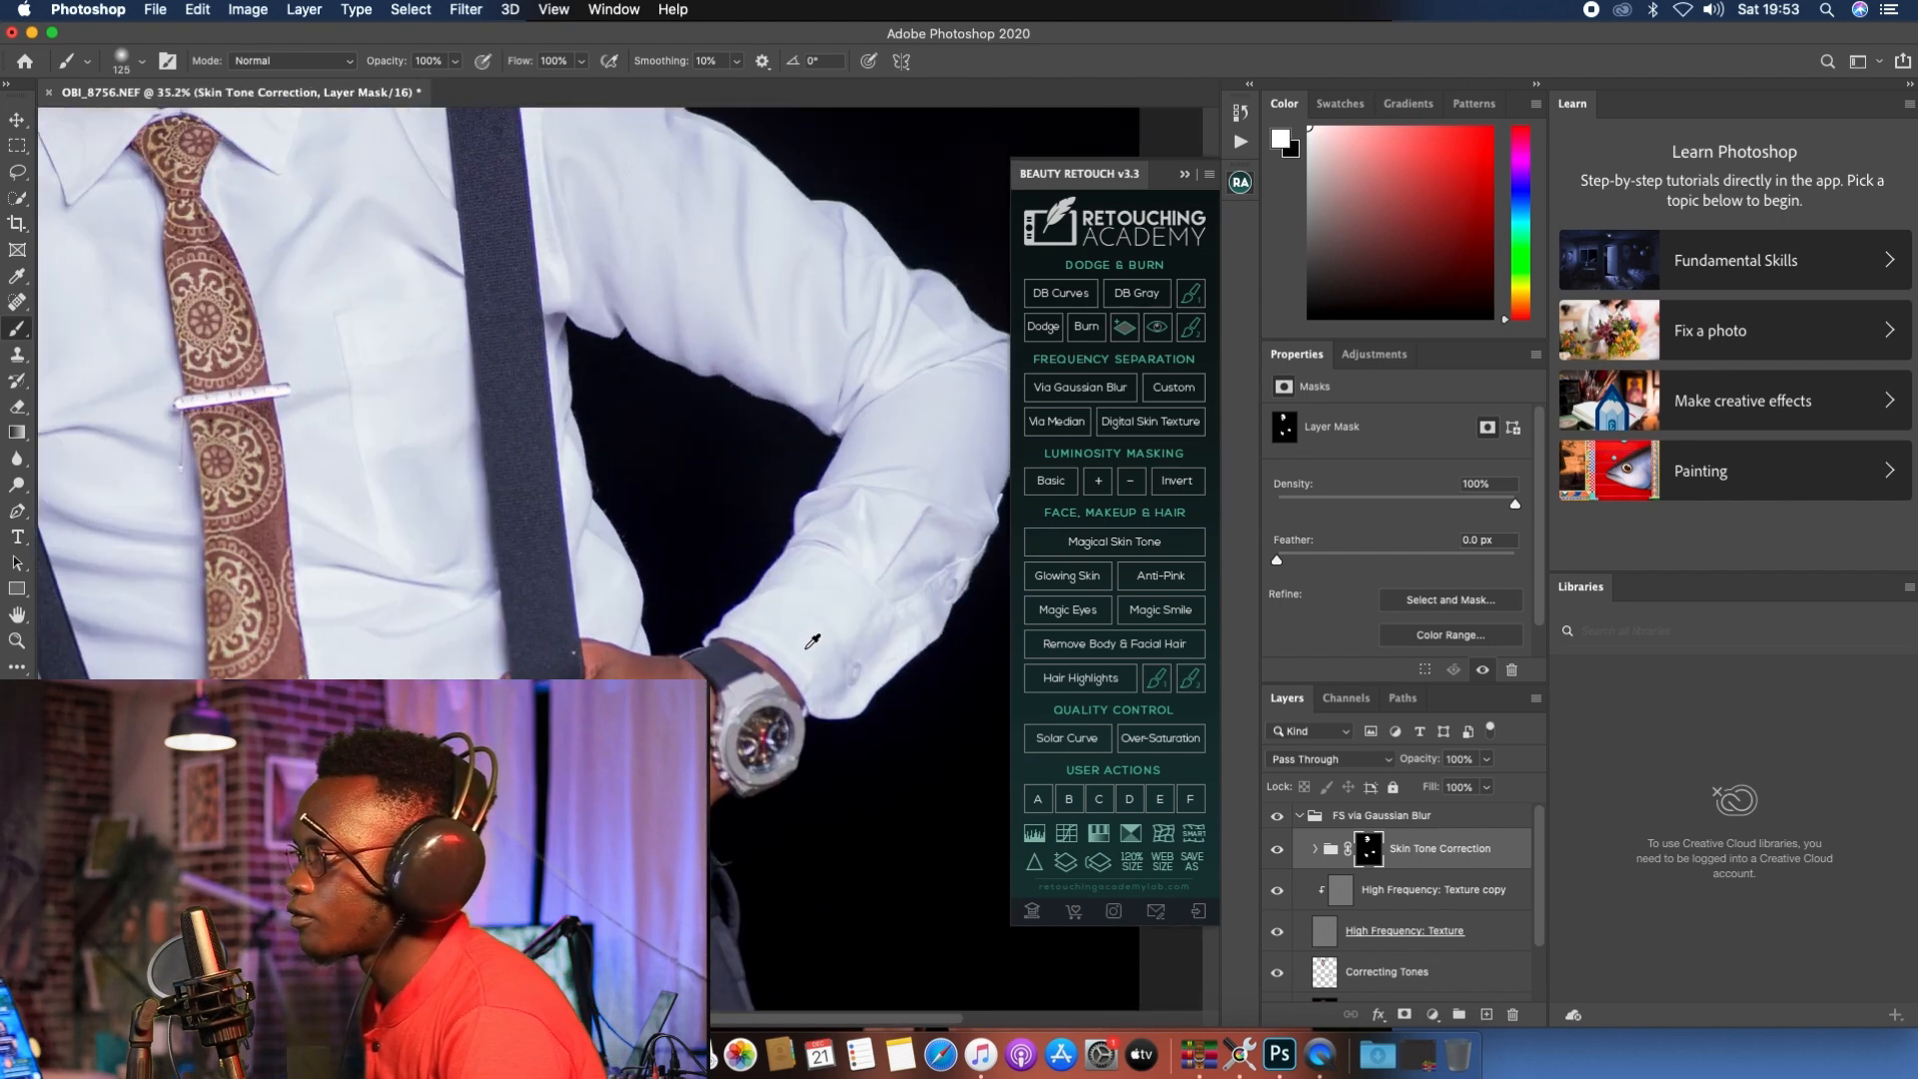
scroll(812, 640, up, 2)
key(bracketleft)
key(bracketleft)
key(bracketleft)
key(bracketleft)
key(bracketleft)
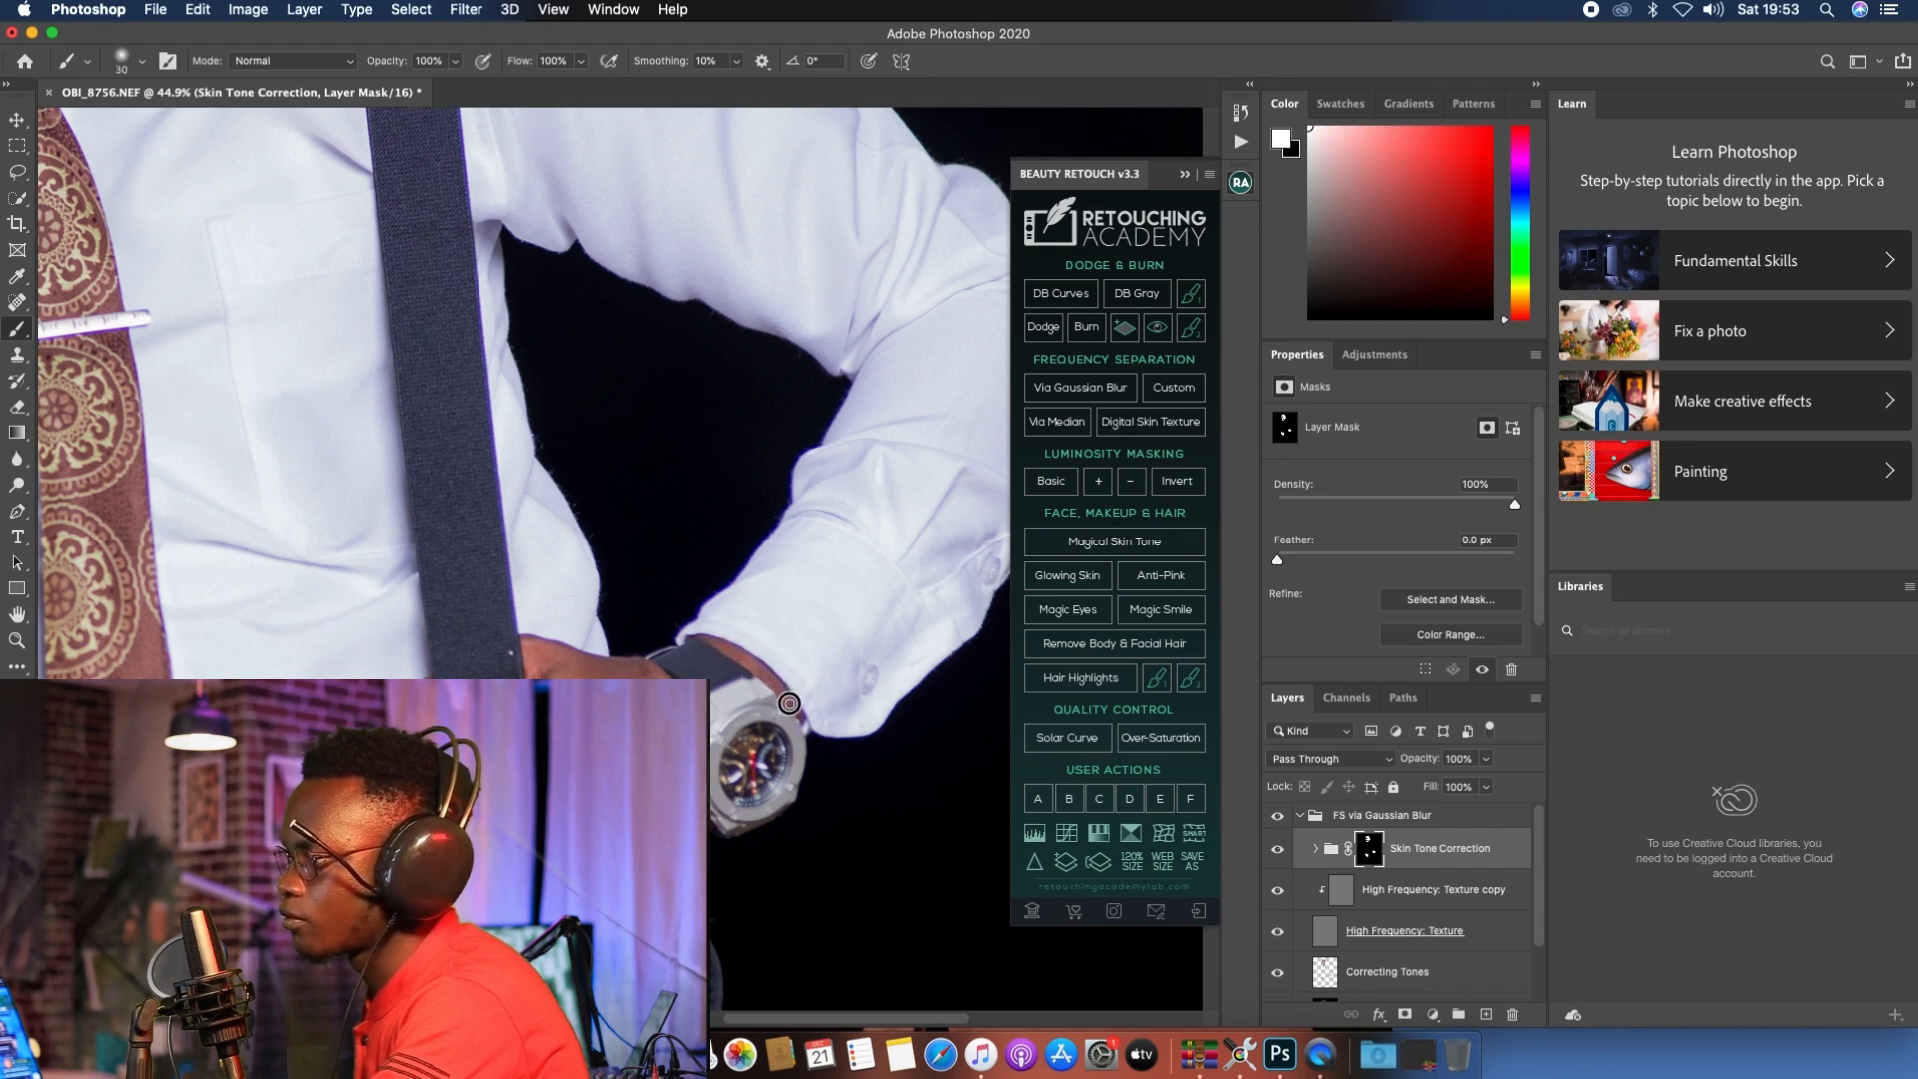
scroll(512, 652, down, 10)
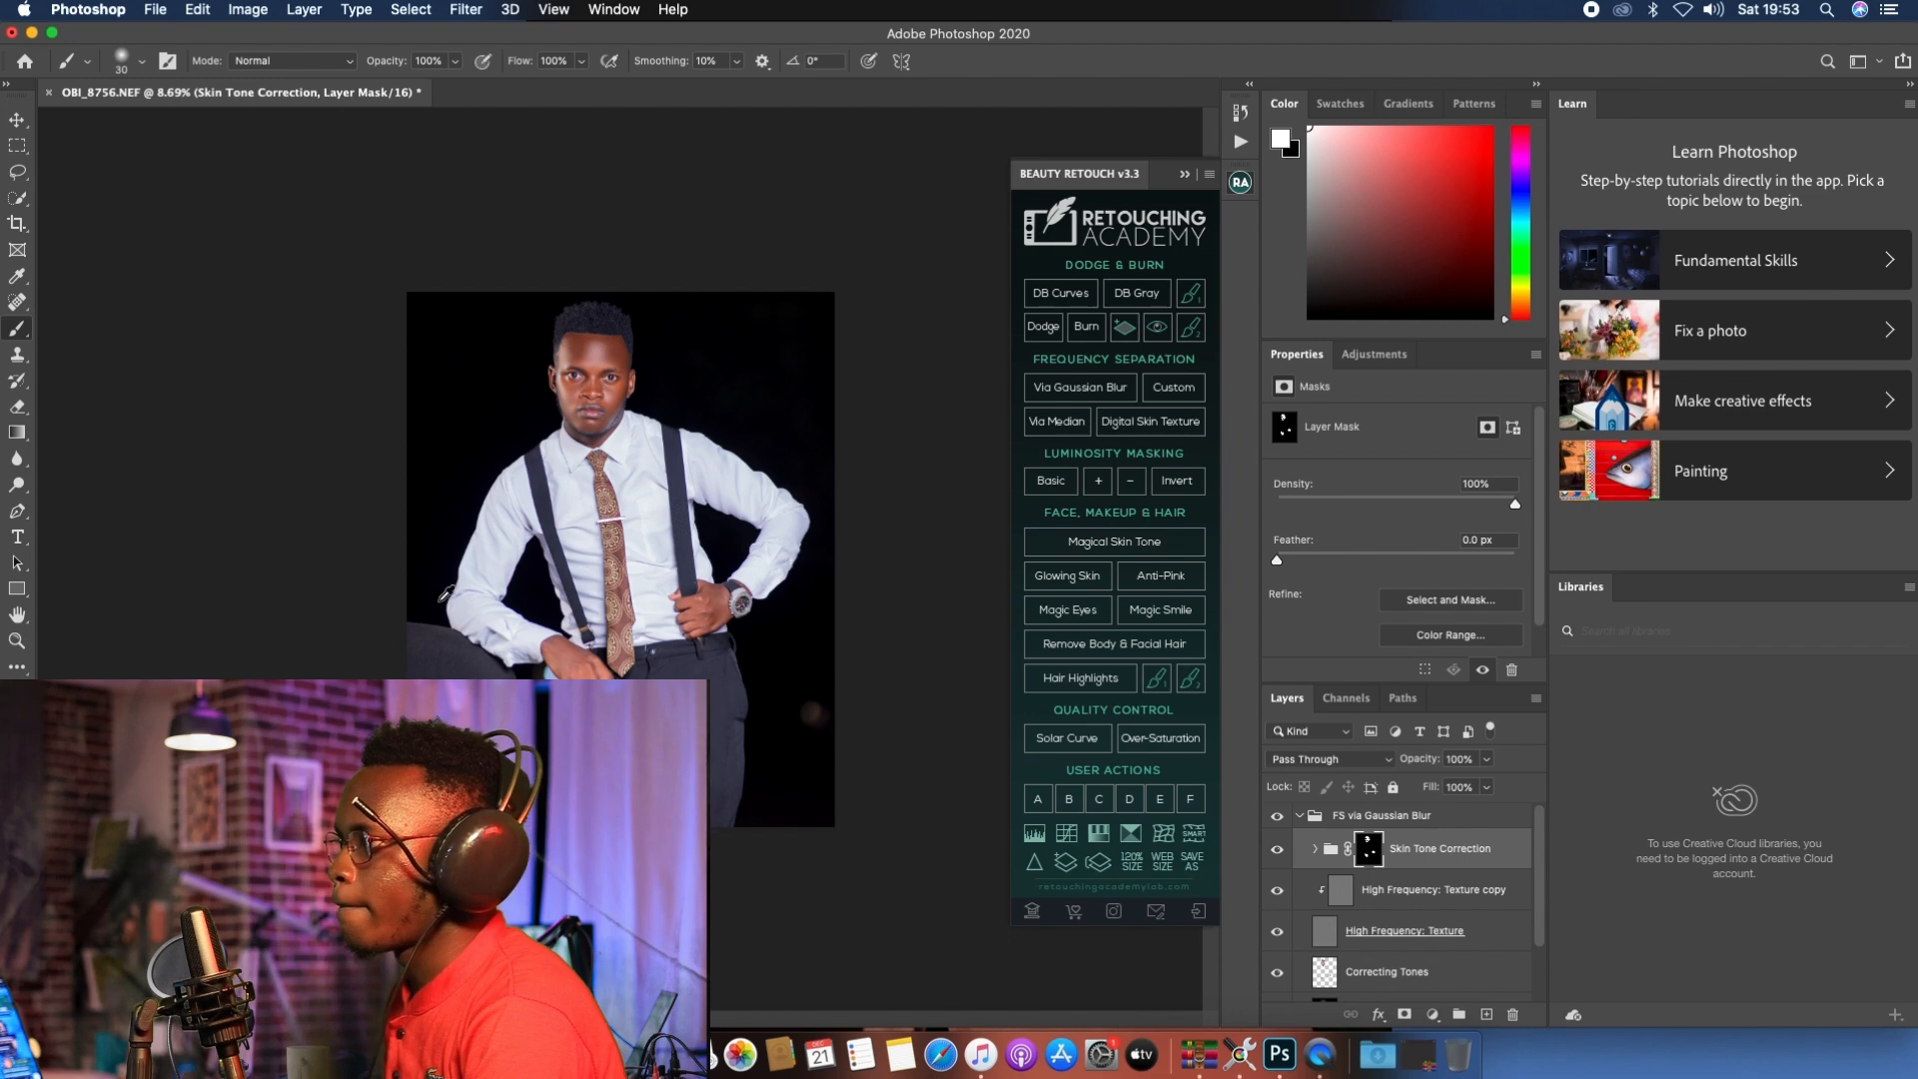
Step: Run the eye whitening action to add its masked group above the skin tone correction
scroll(591, 307, up, 4)
scroll(604, 340, down, 2)
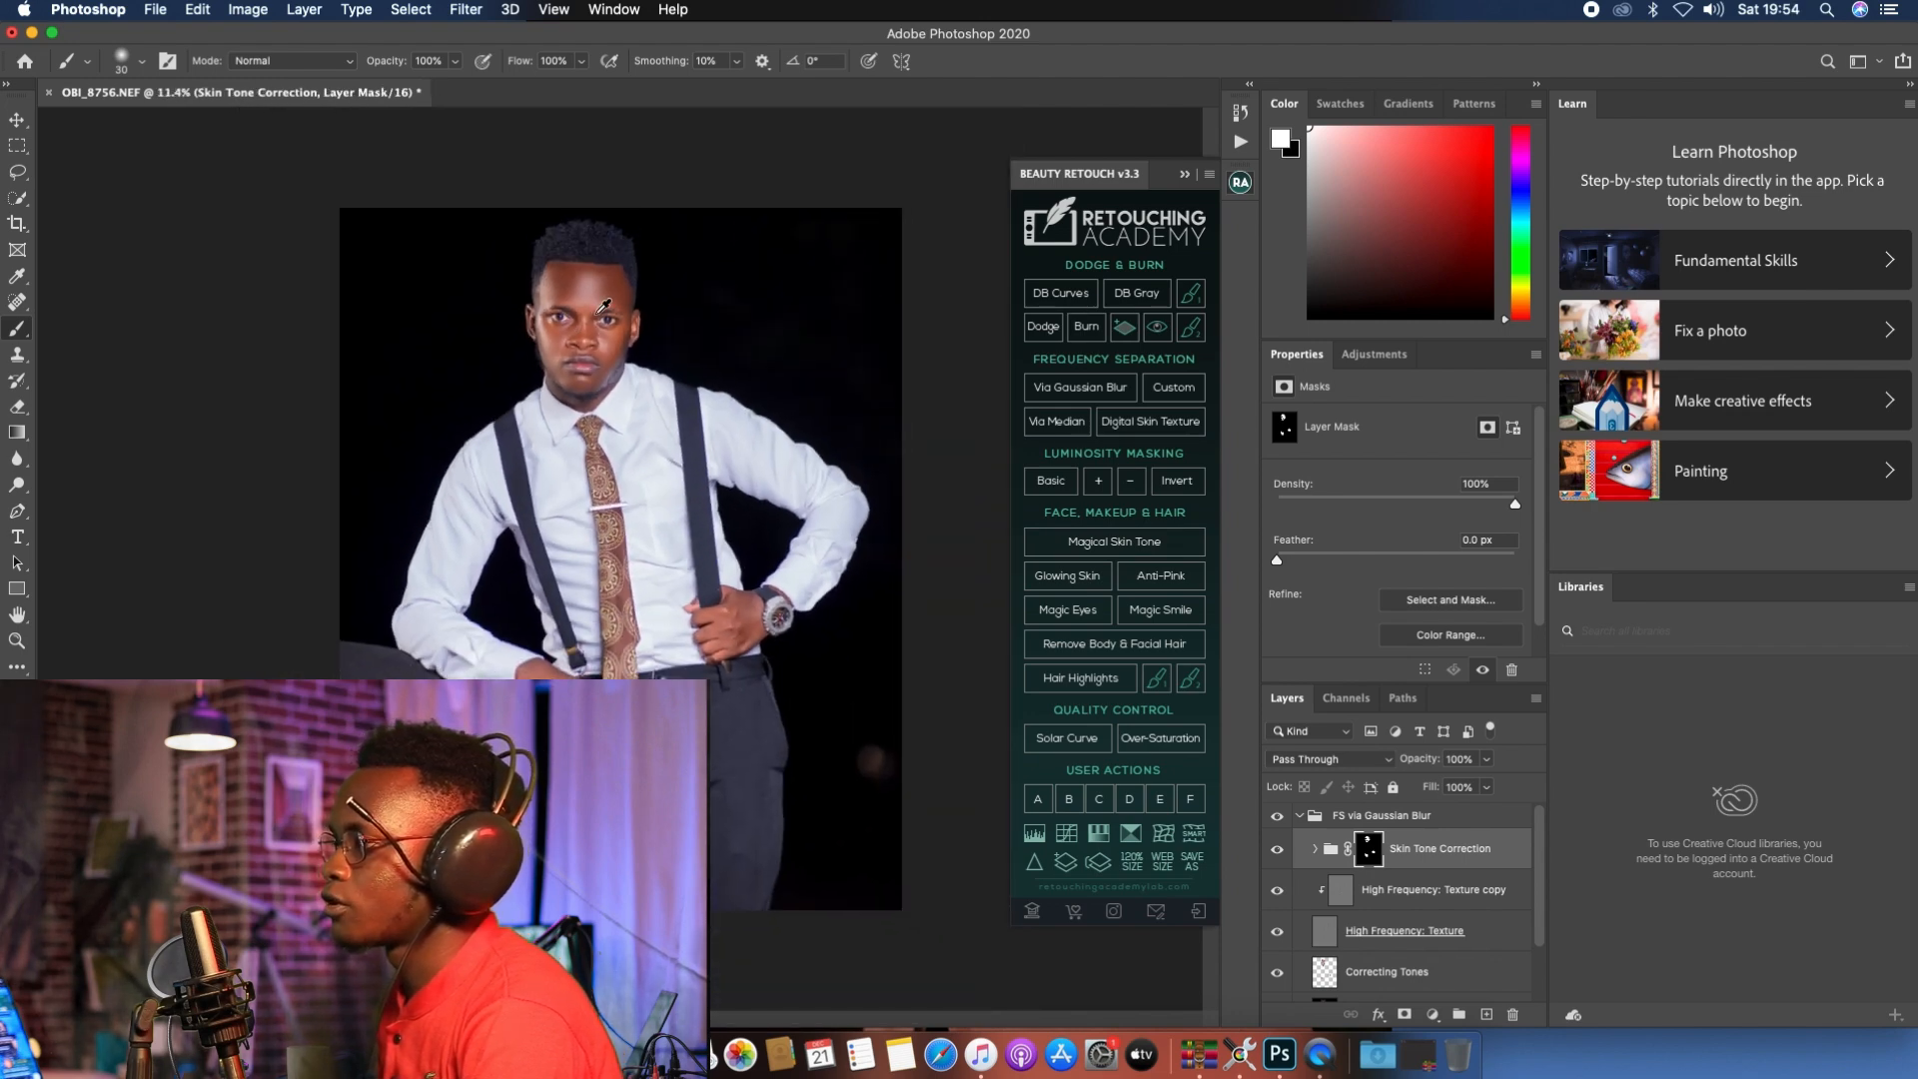
scroll(563, 338, down, 1)
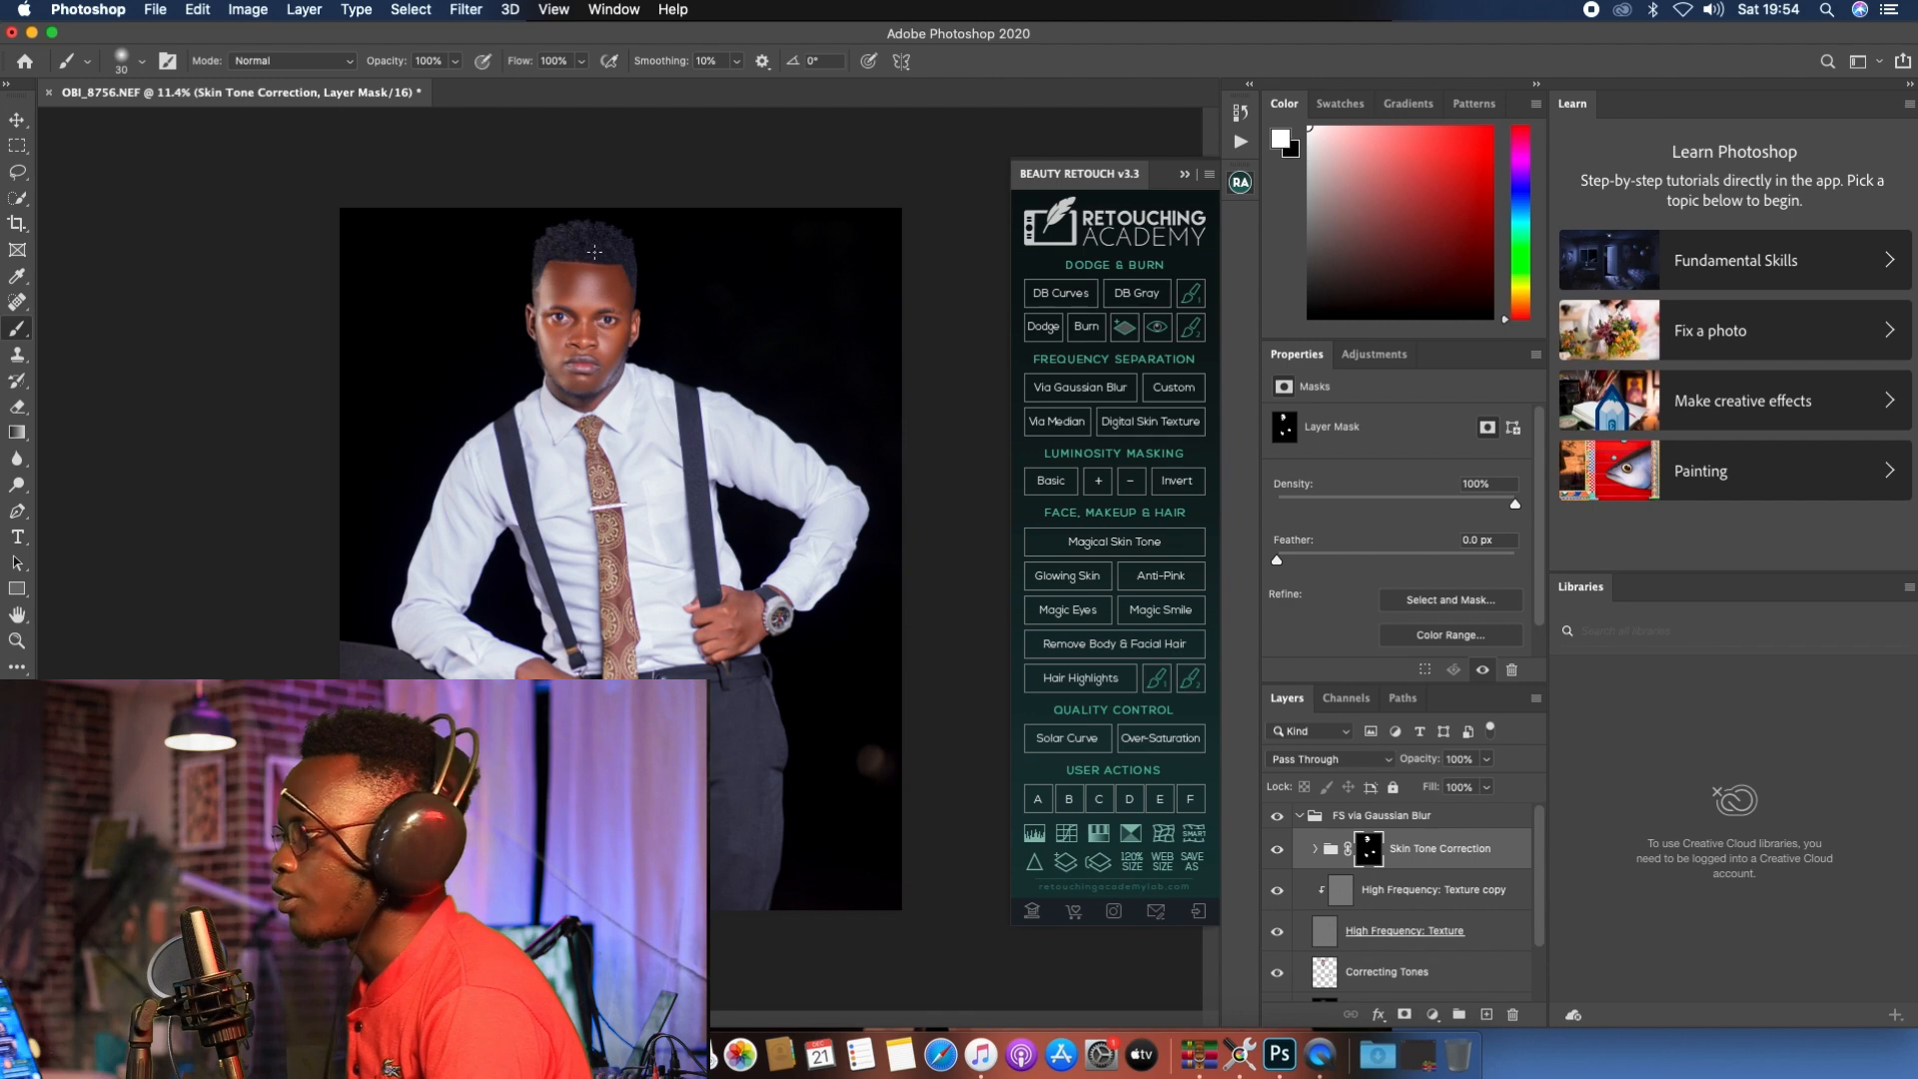
scroll(584, 227, up, 3)
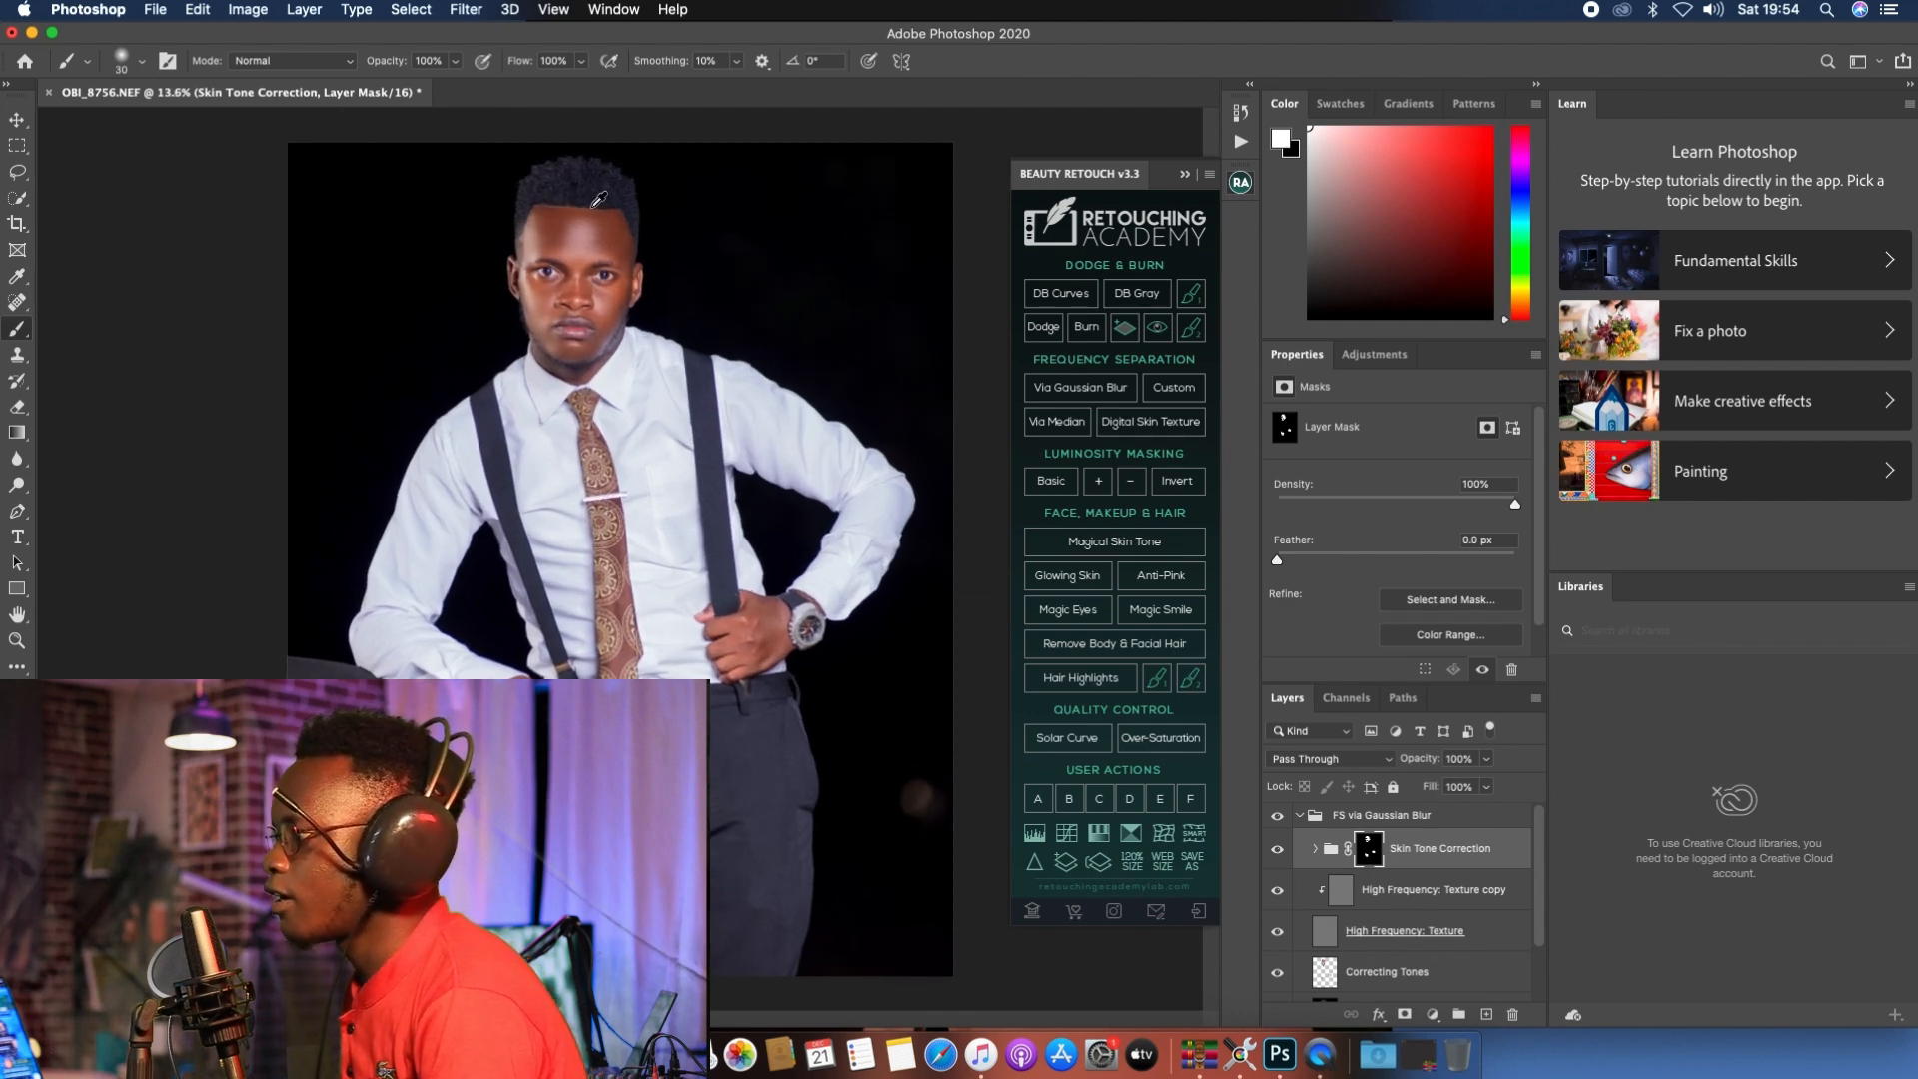
scroll(599, 202, up, 1)
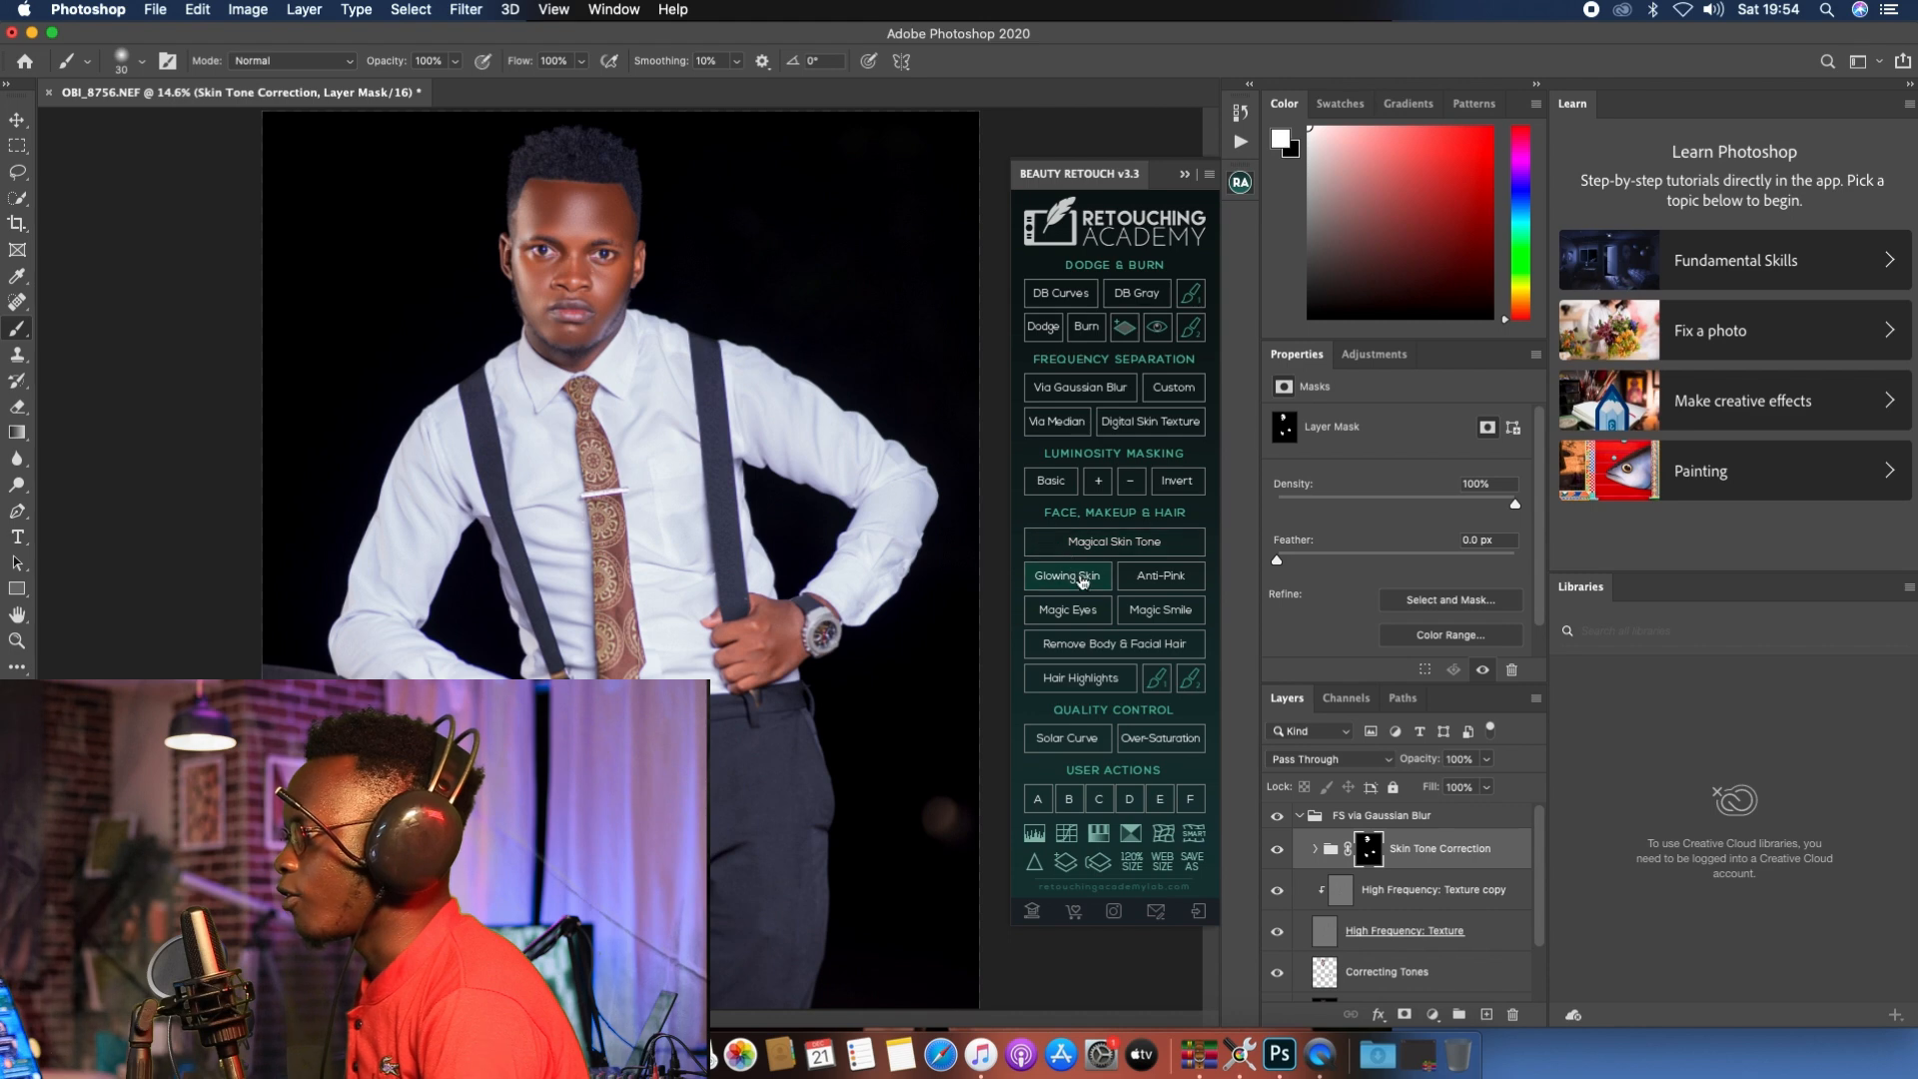
click(1240, 146)
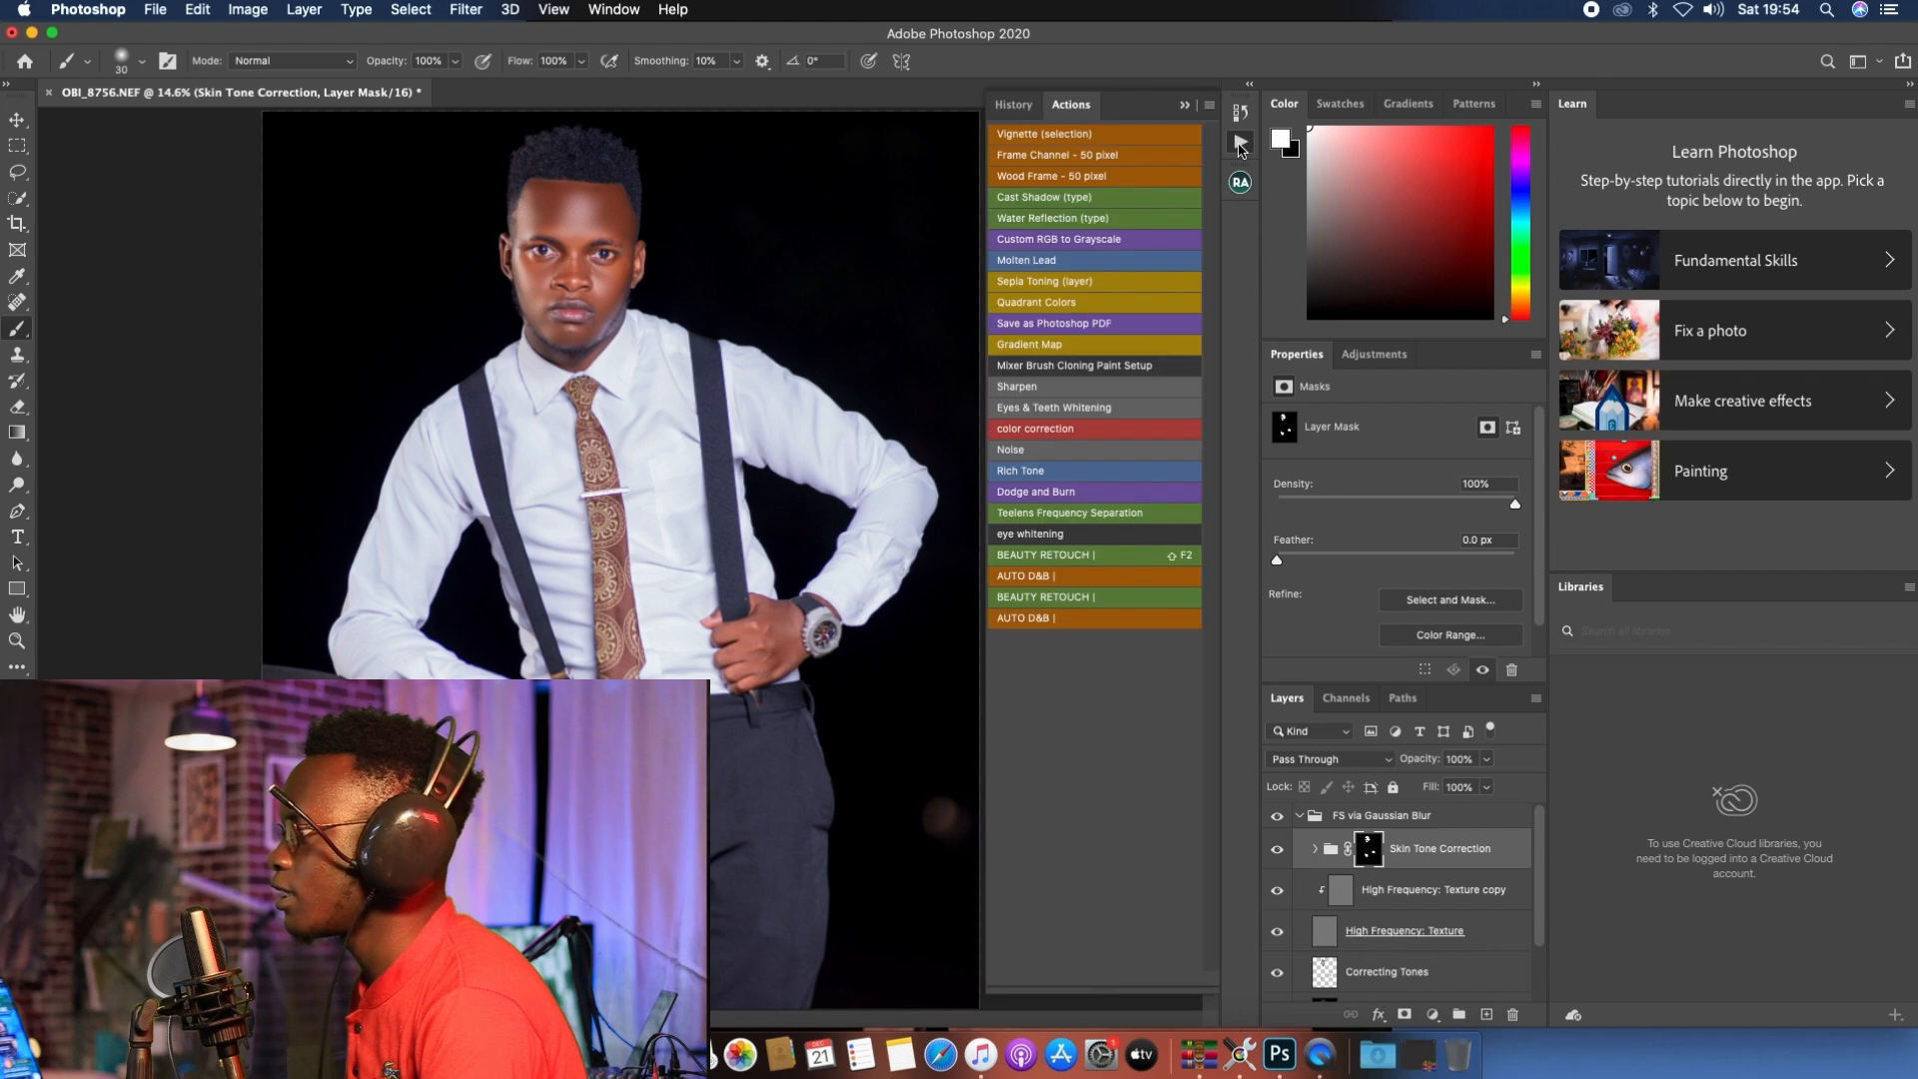
click(1065, 536)
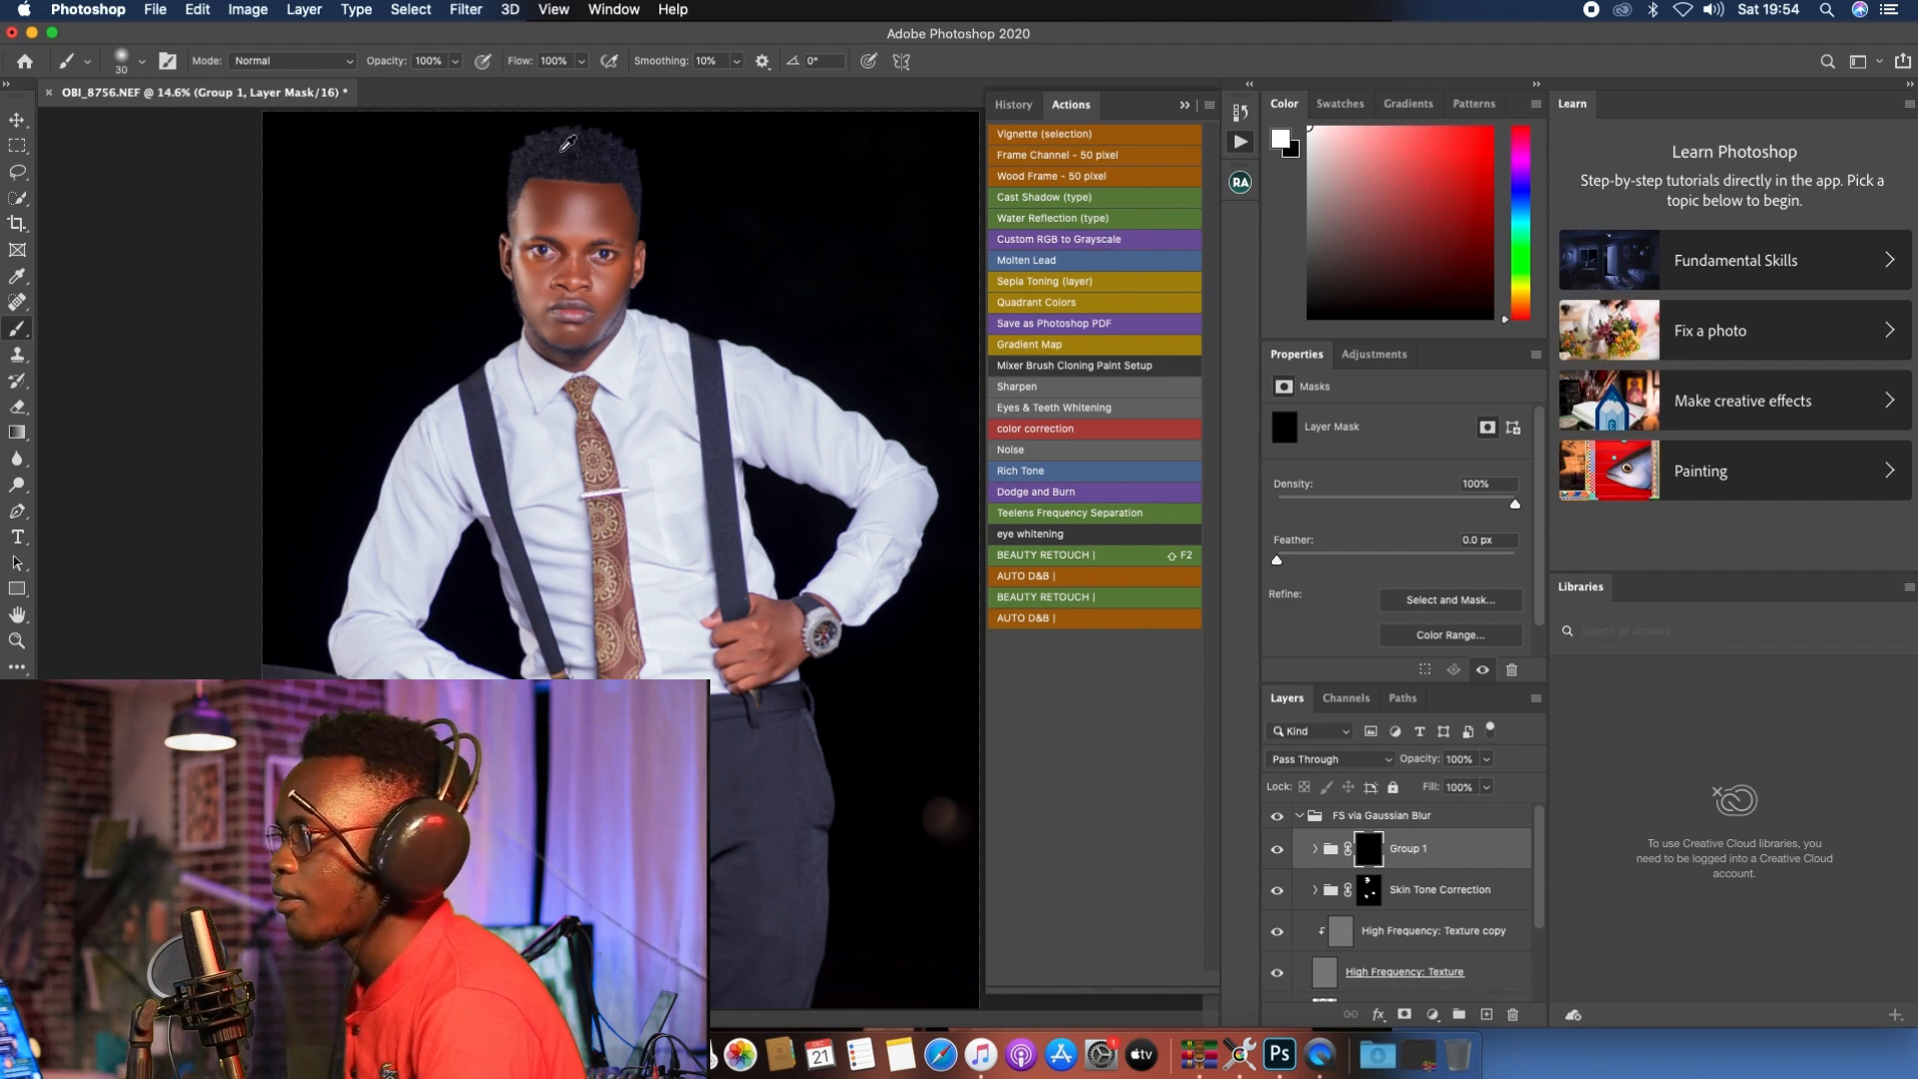
Step: Paint the eye whitening into the mask over the whites of both eyes, reducing the brush to 20 and then 10
scroll(549, 200, up, 4)
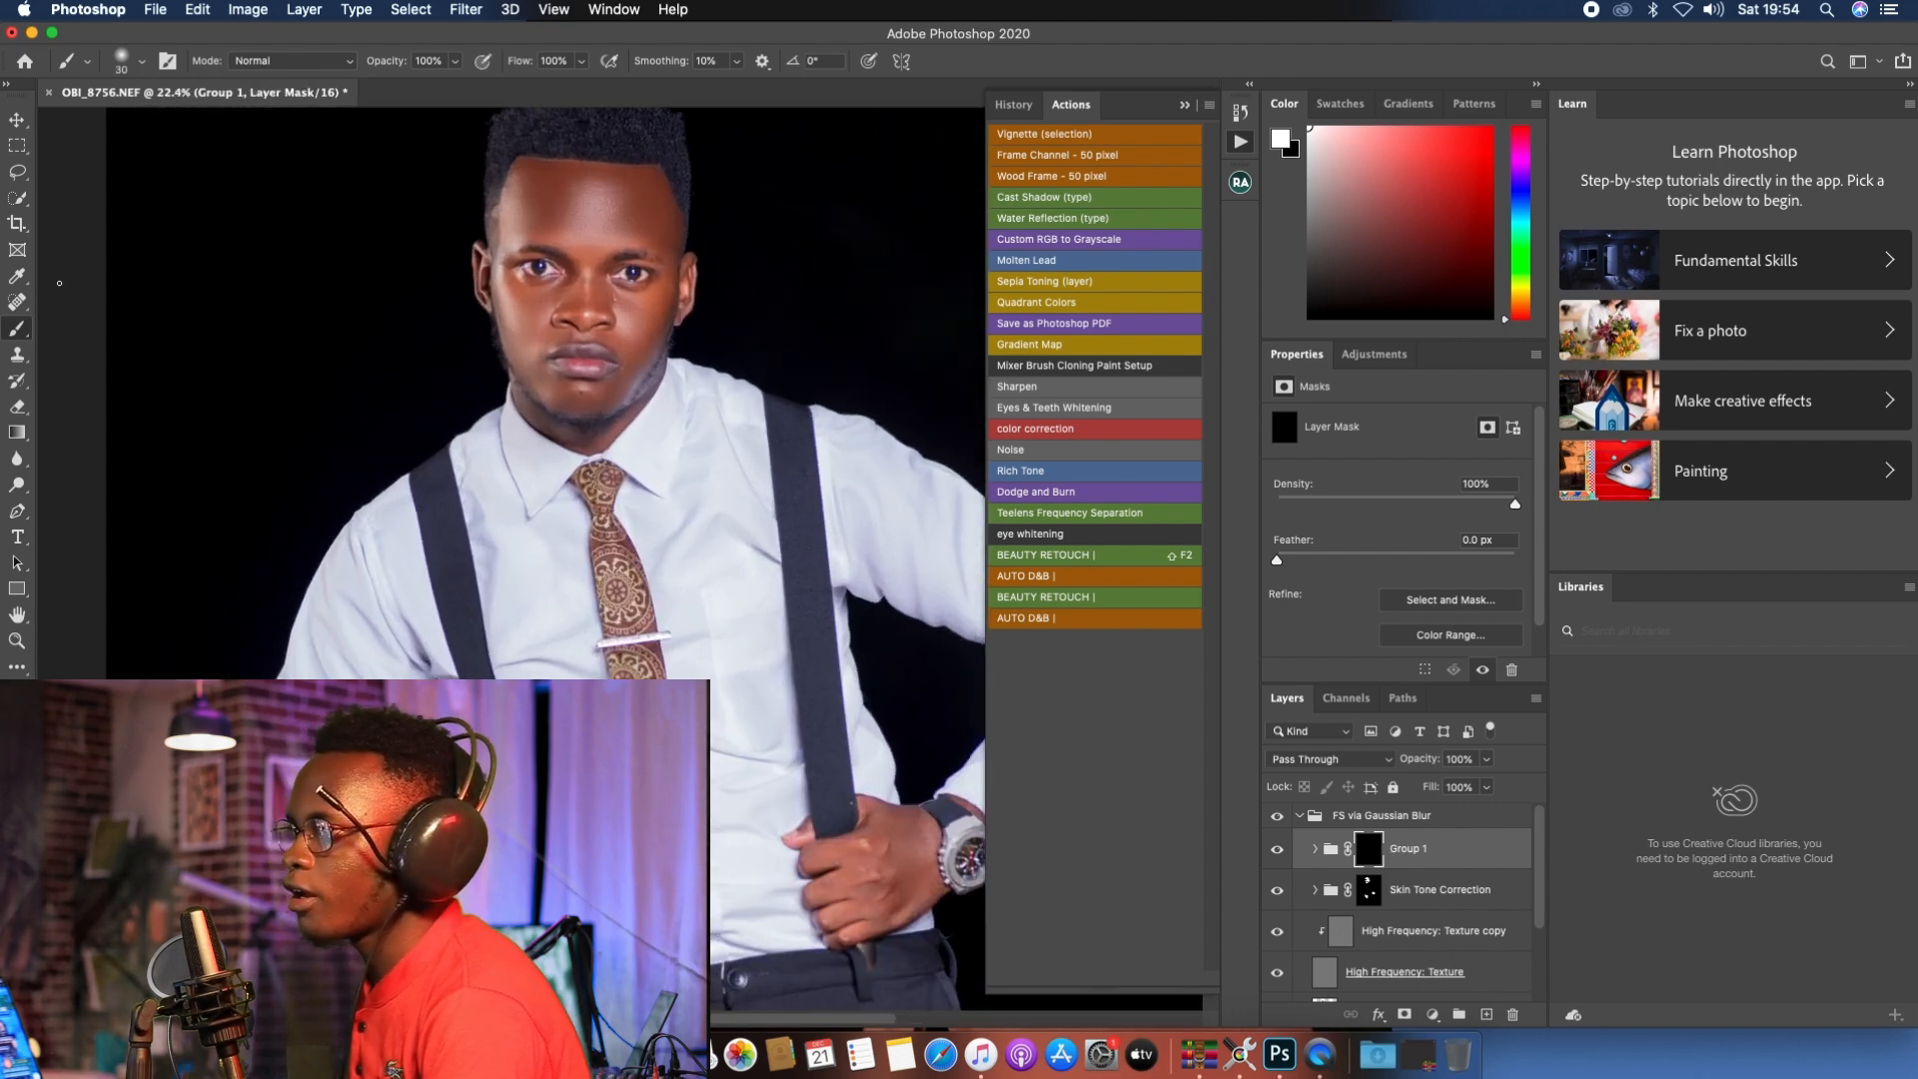
scroll(498, 251, up, 3)
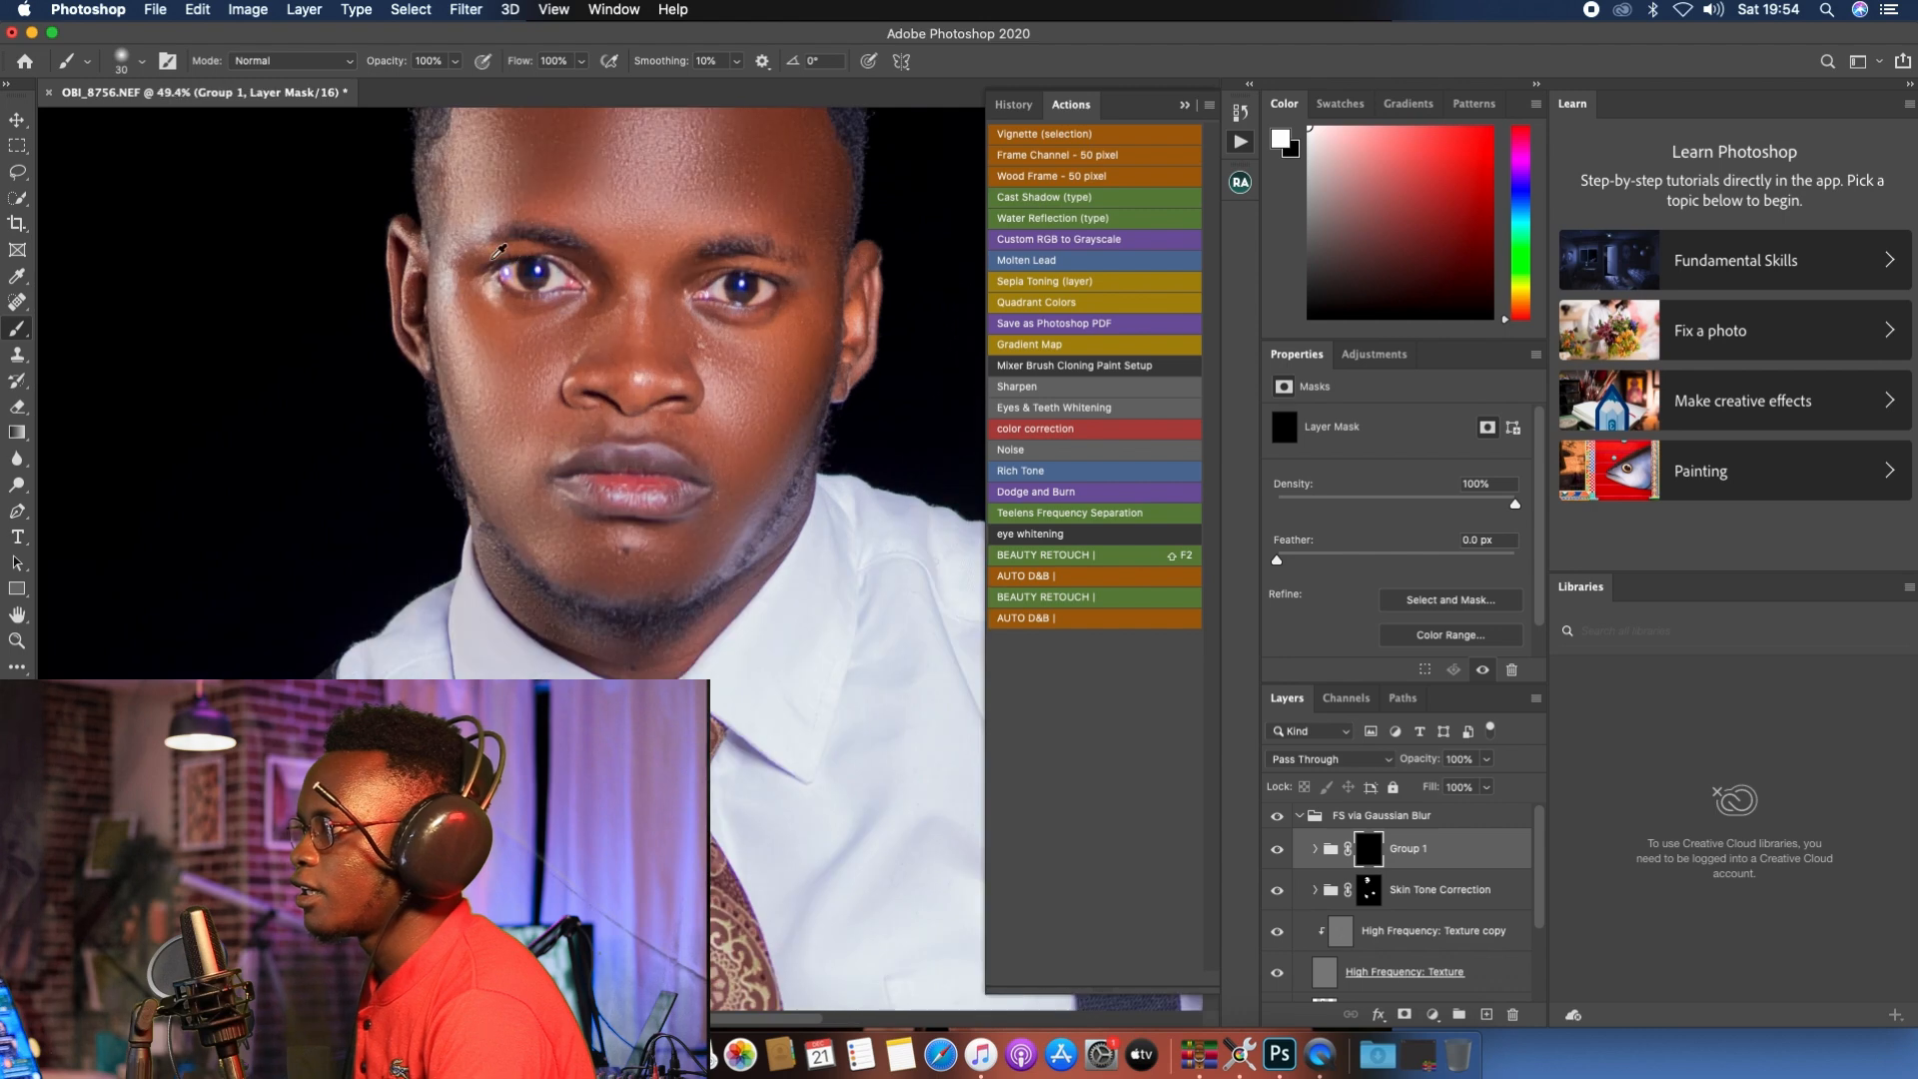
scroll(498, 251, up, 3)
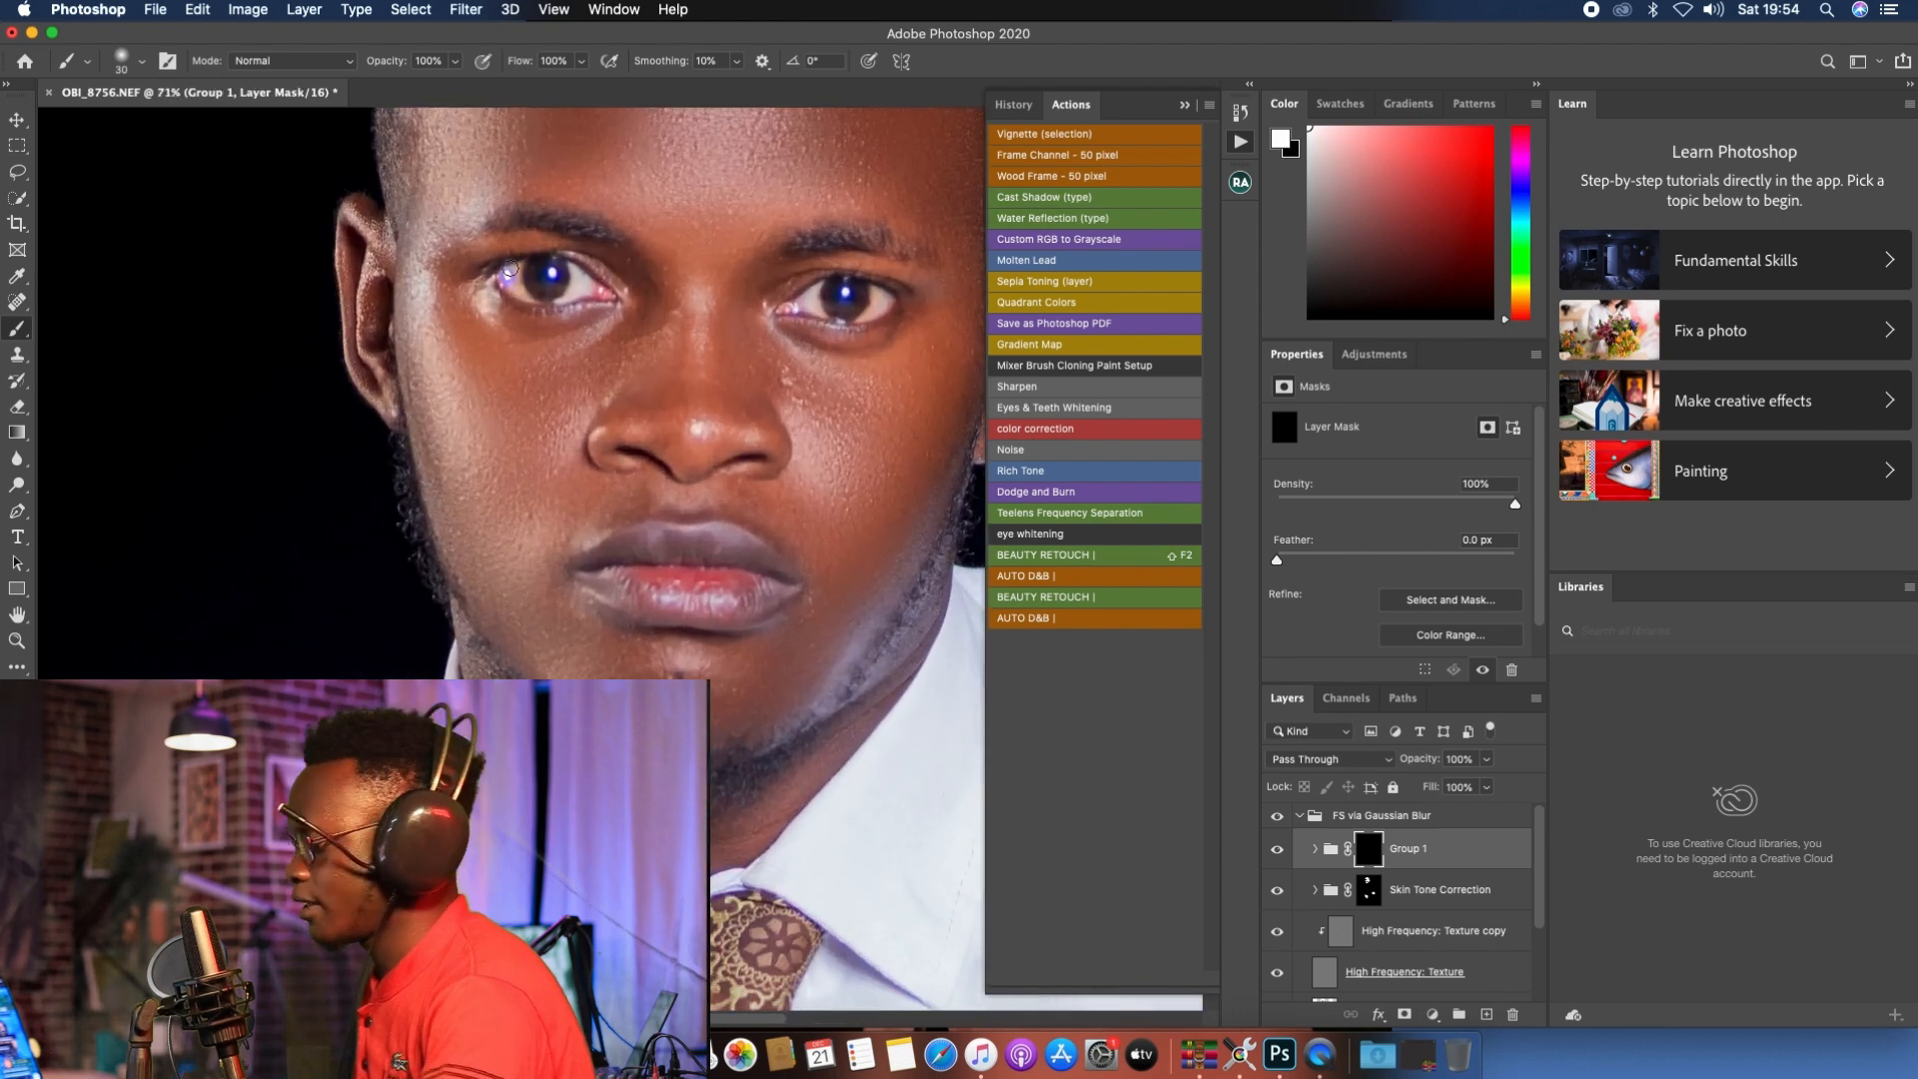
key(bracketleft)
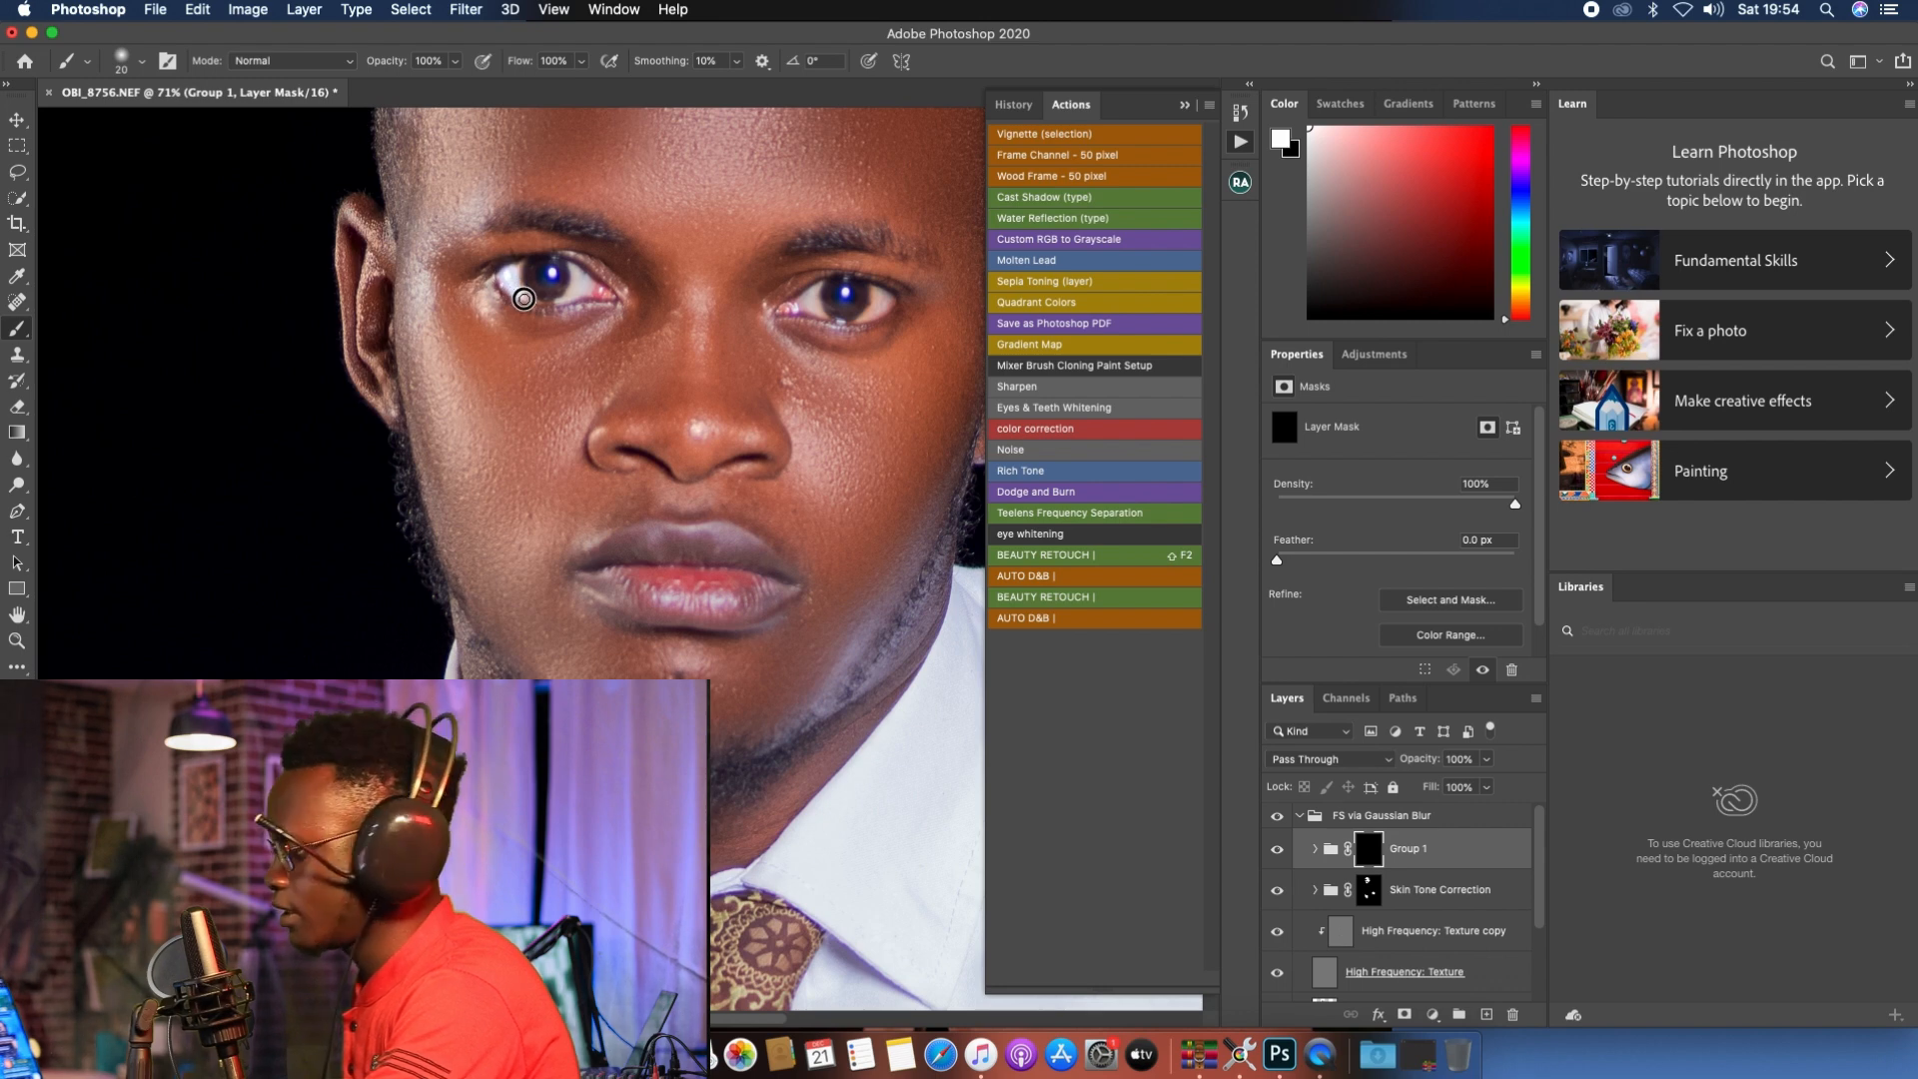
key(bracketleft)
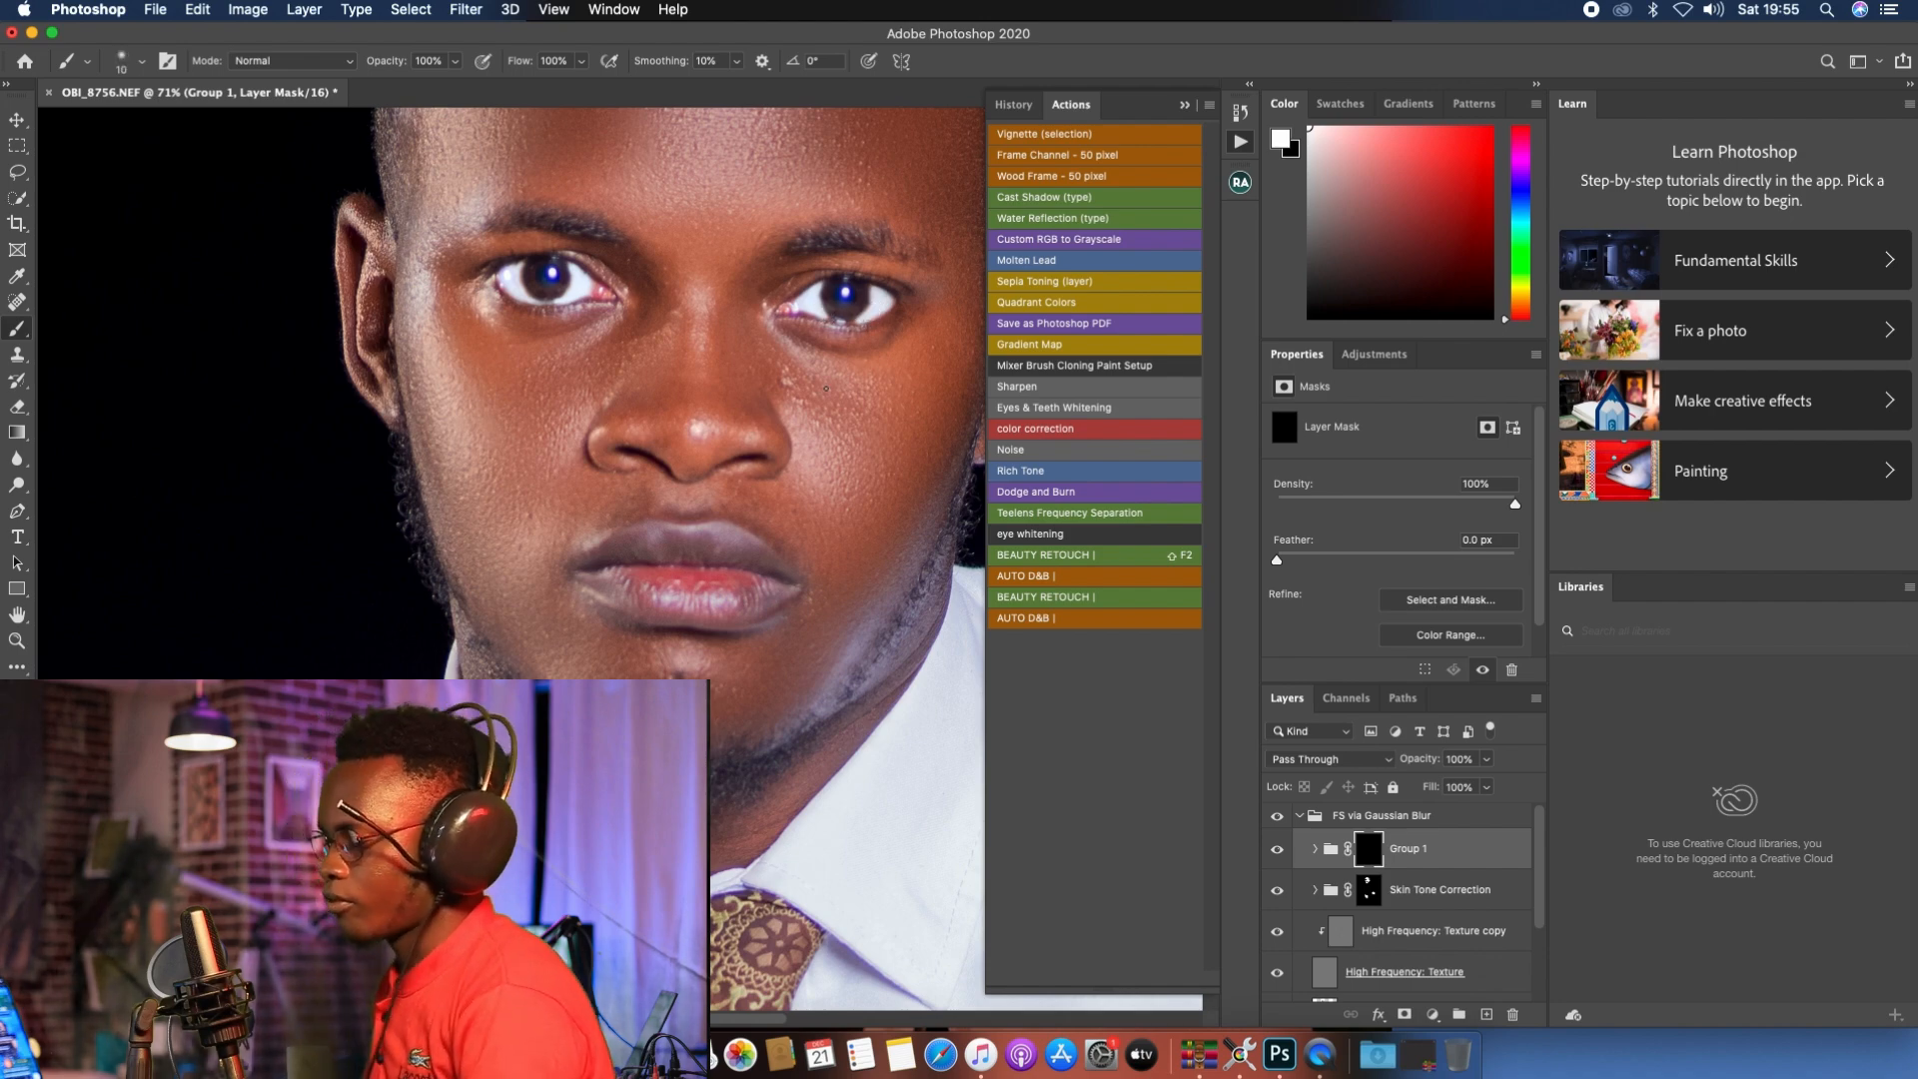
scroll(824, 315, down, 4)
scroll(774, 354, down, 6)
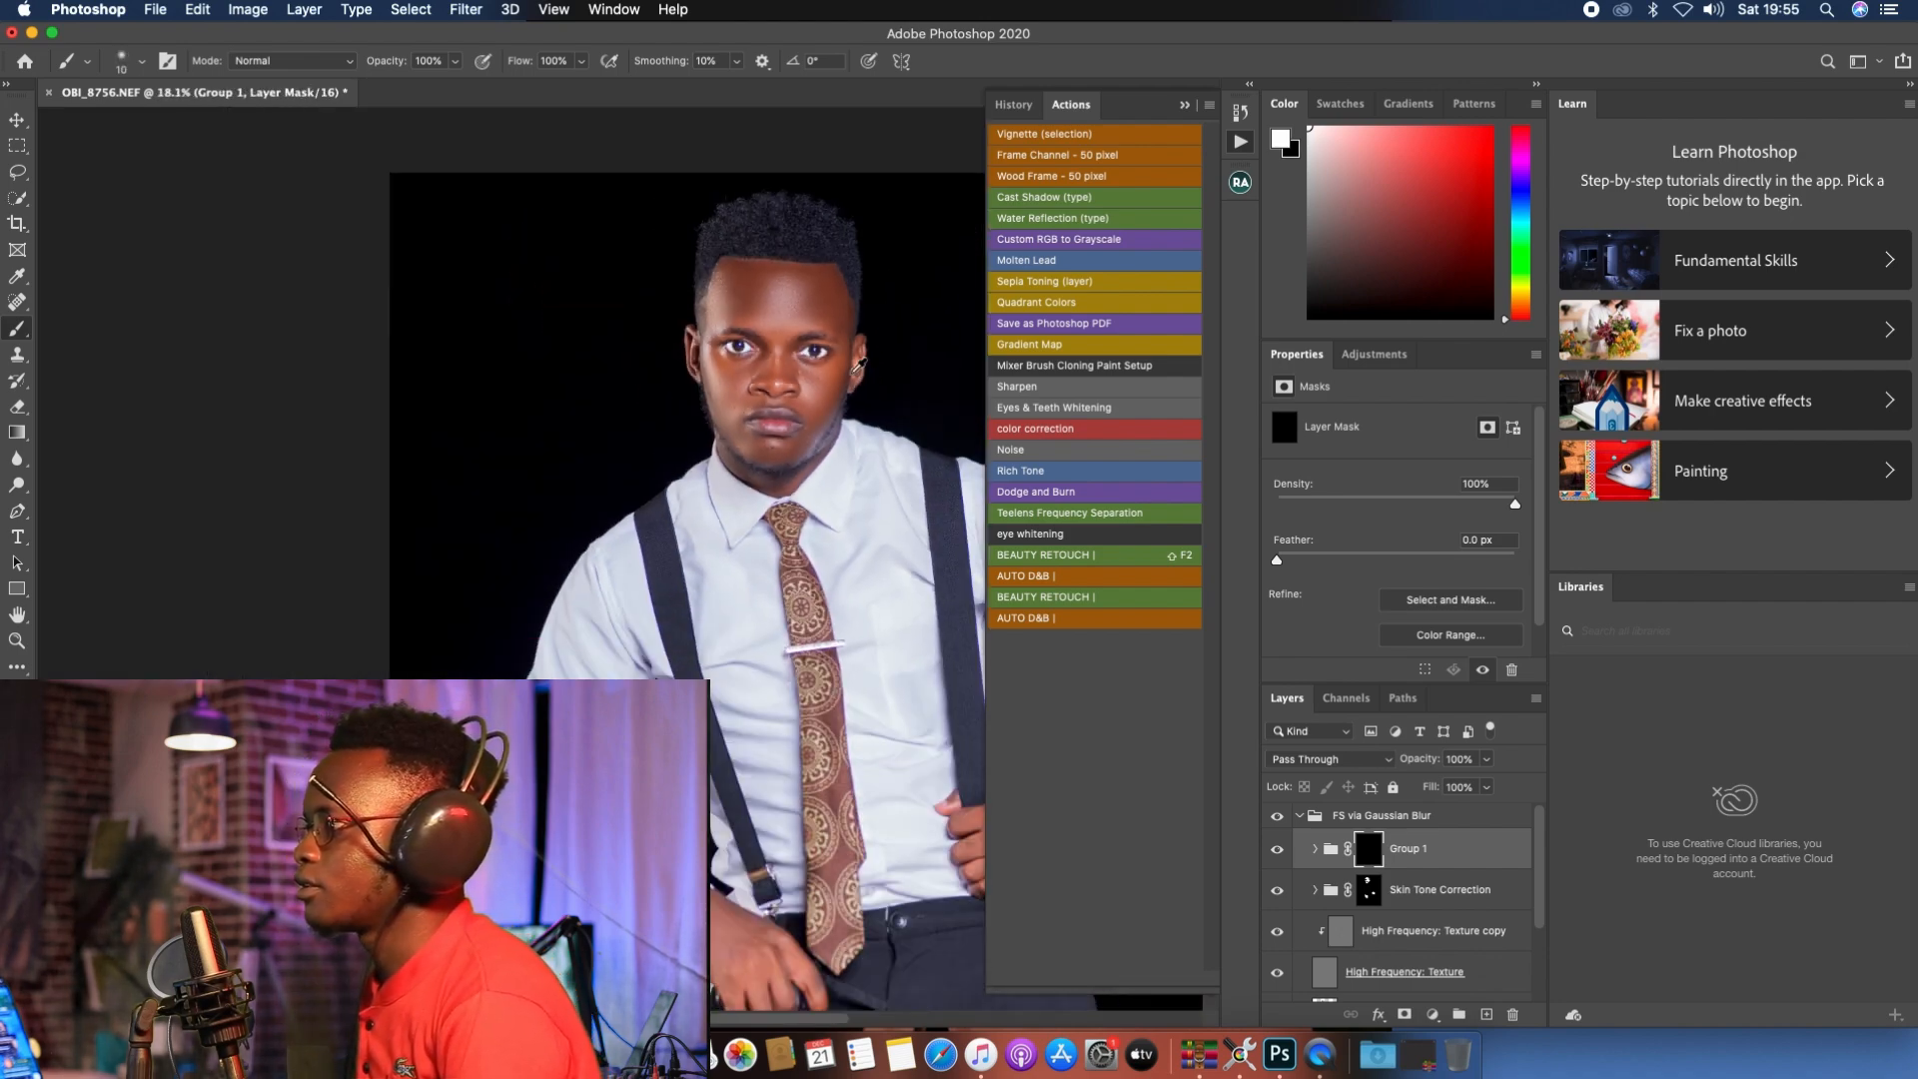
scroll(837, 349, up, 2)
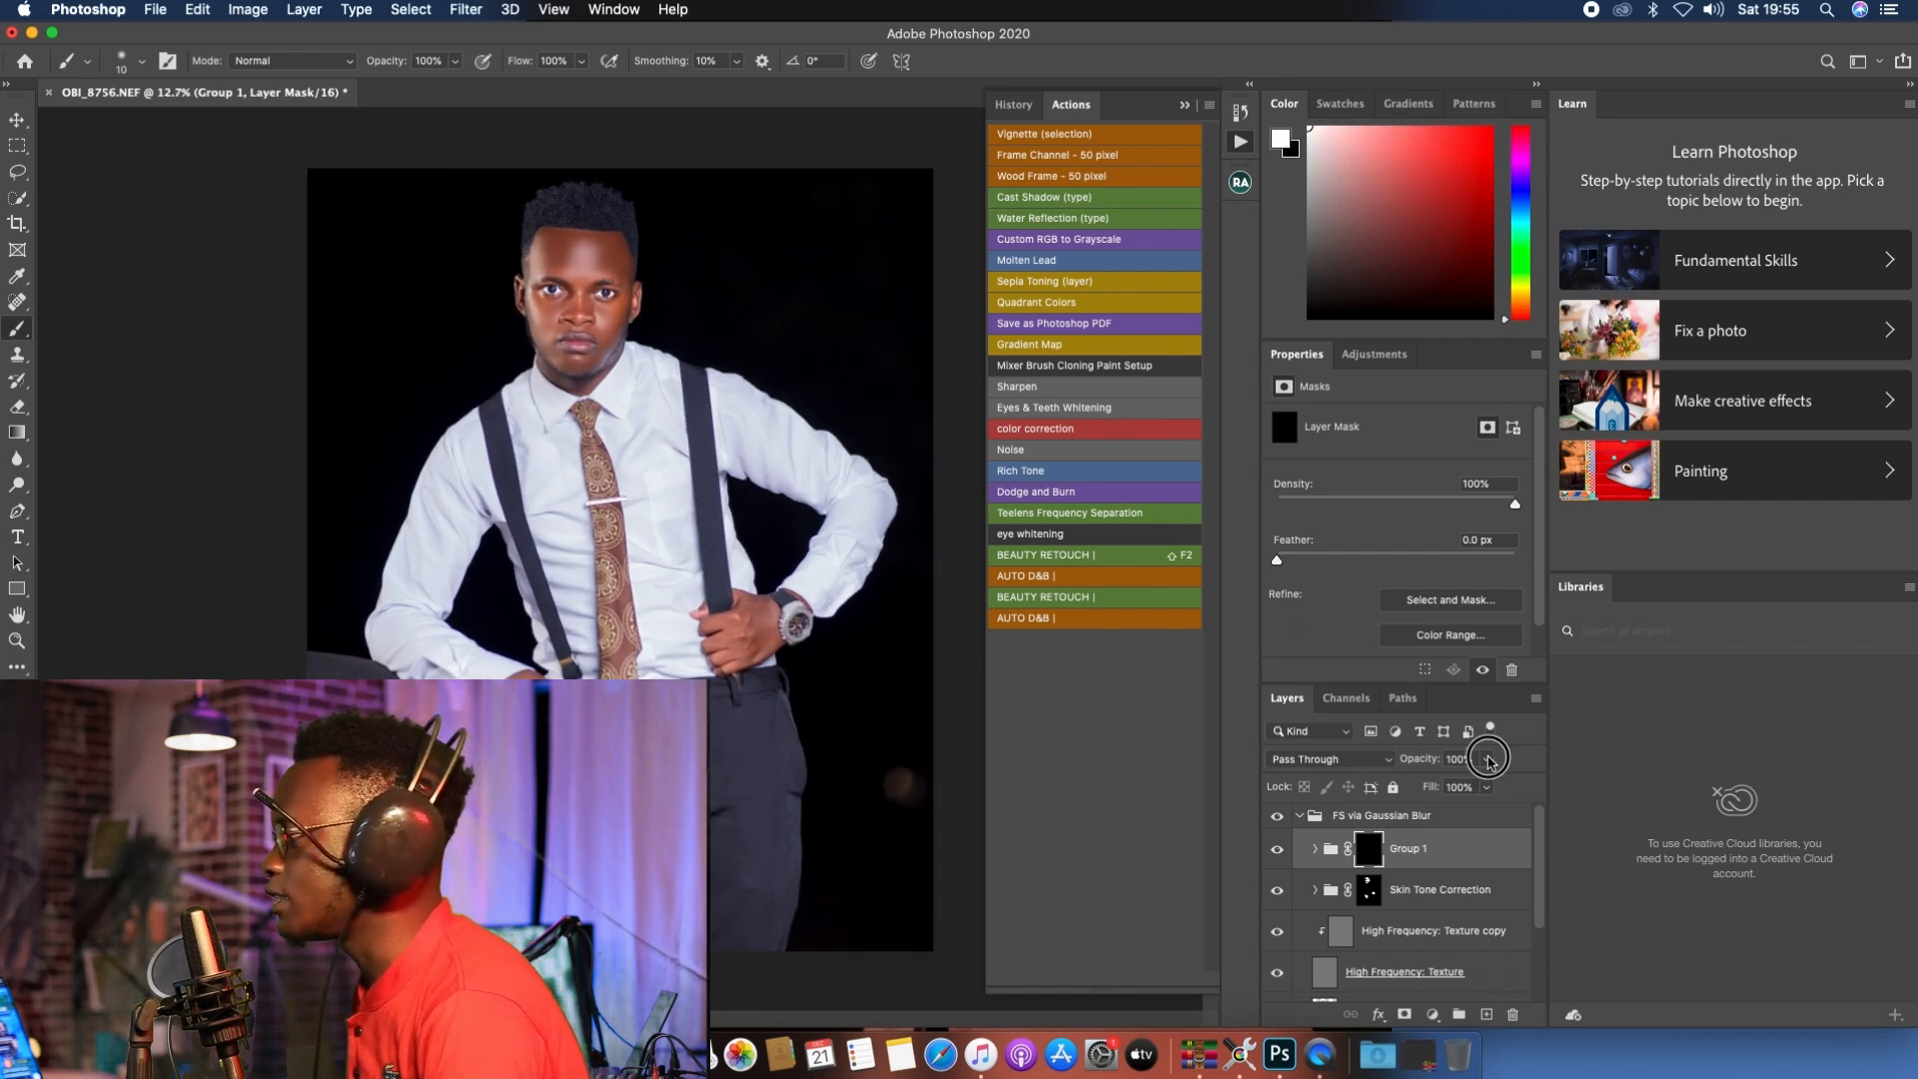
Step: Lower the opacity of the eye whitening group to 74% and check both eyes up close
click(1486, 786)
drag(1486, 786, 1464, 787)
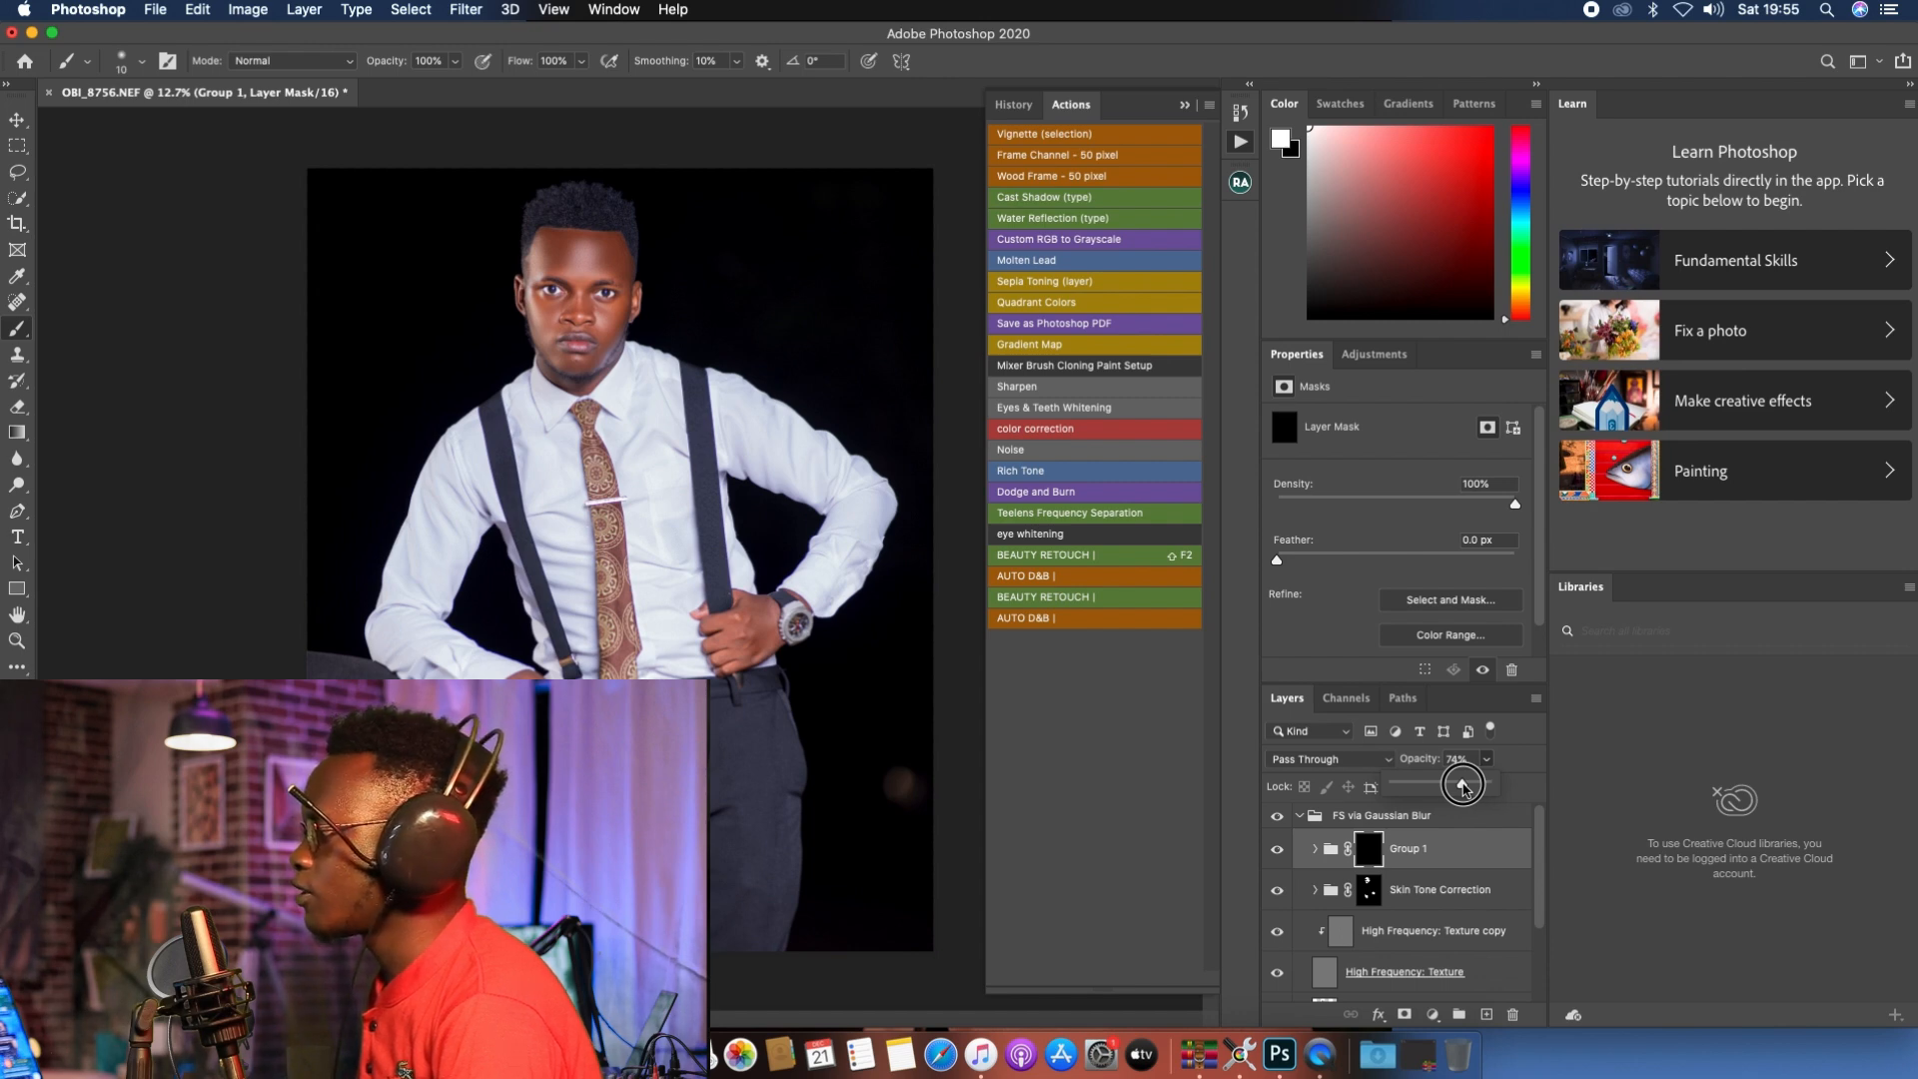
scroll(607, 269, up, 3)
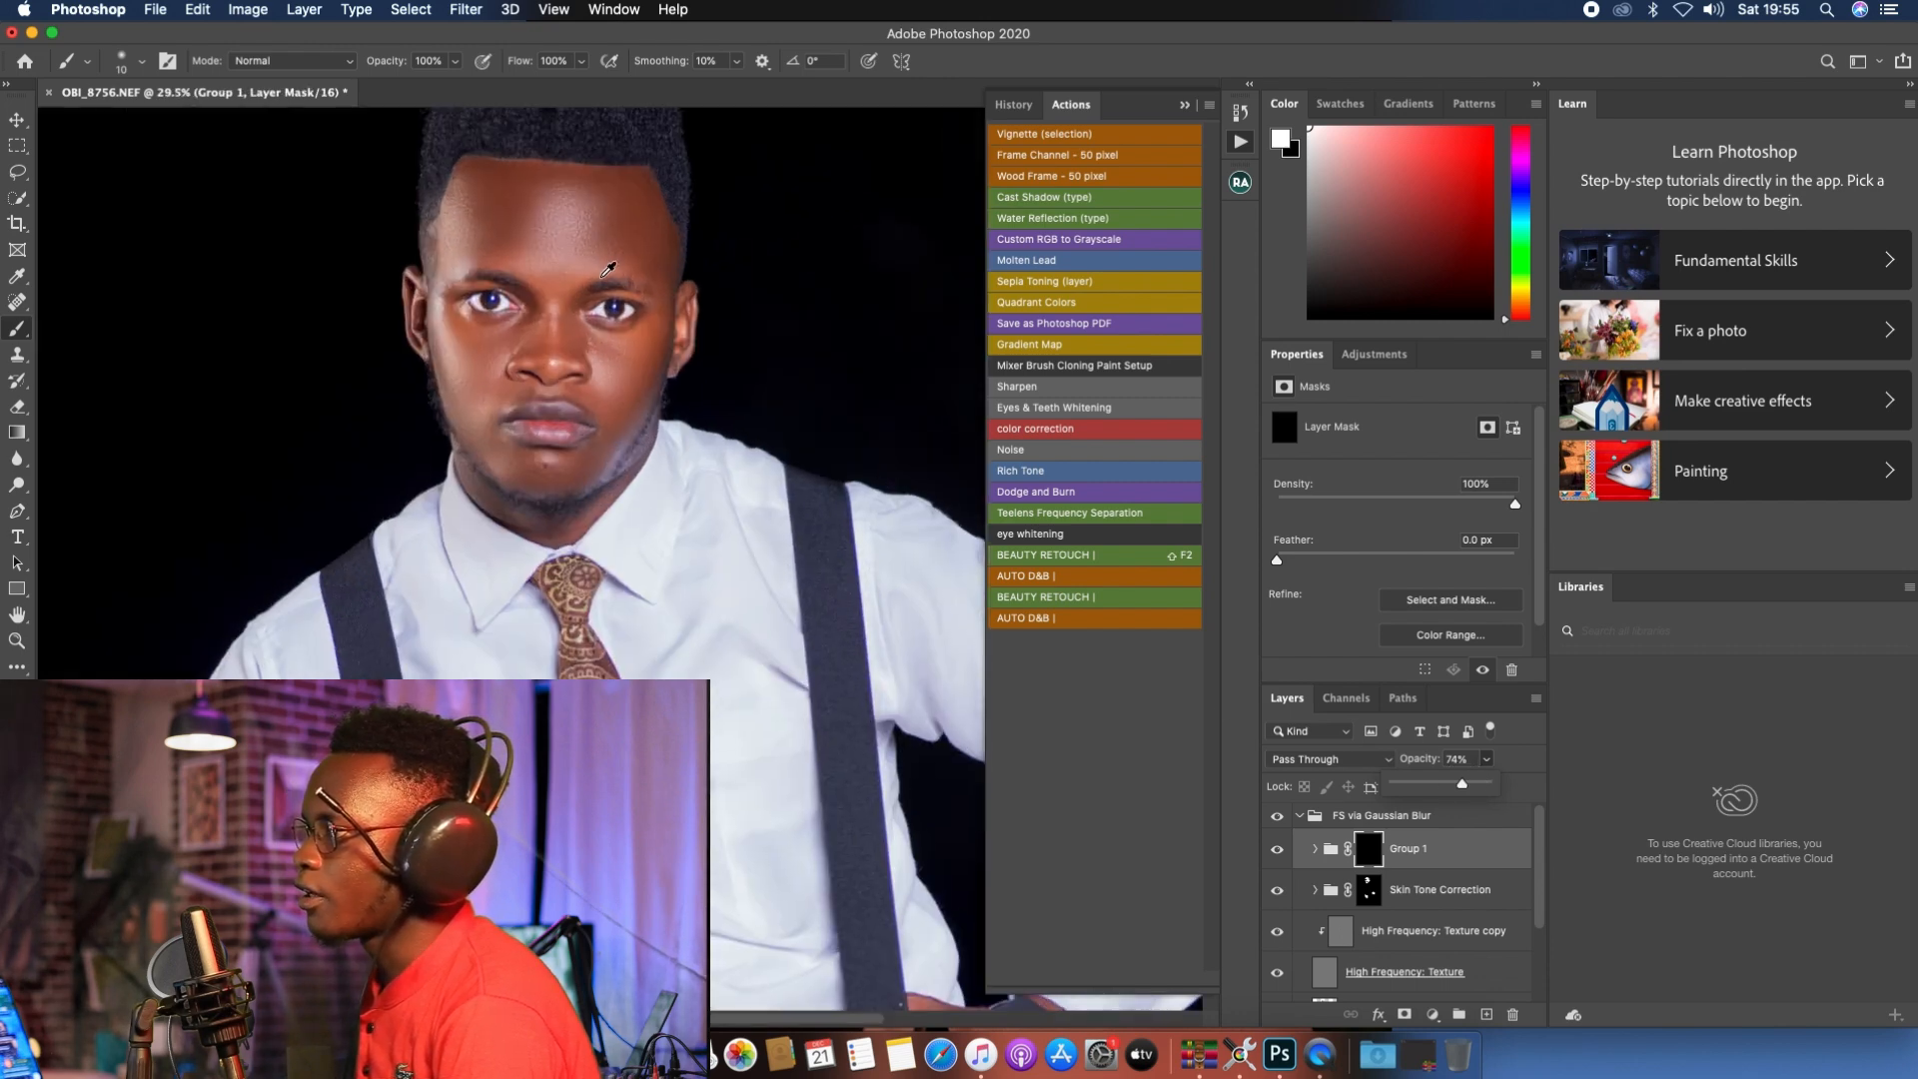
scroll(608, 269, up, 10)
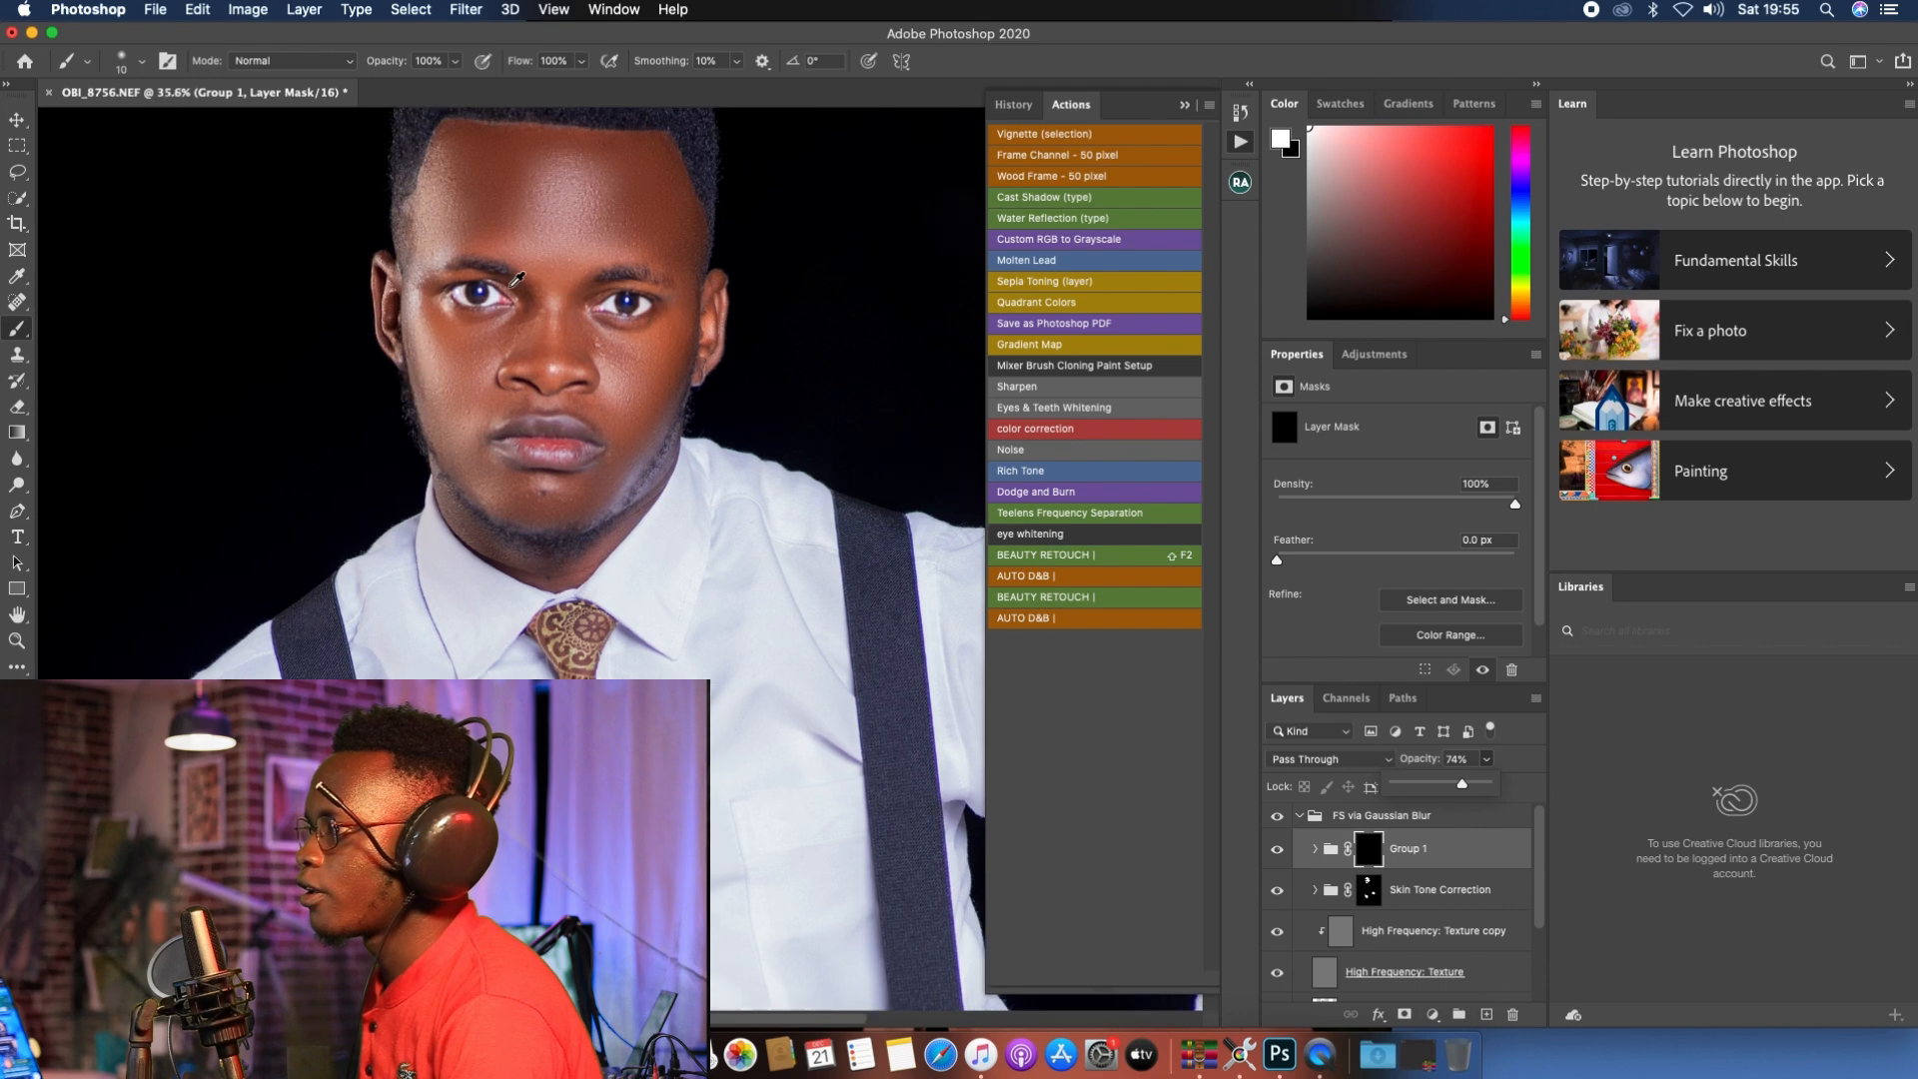
Step: Select the skin tone correction's layer mask and enlarge the brush to 50
click(1371, 889)
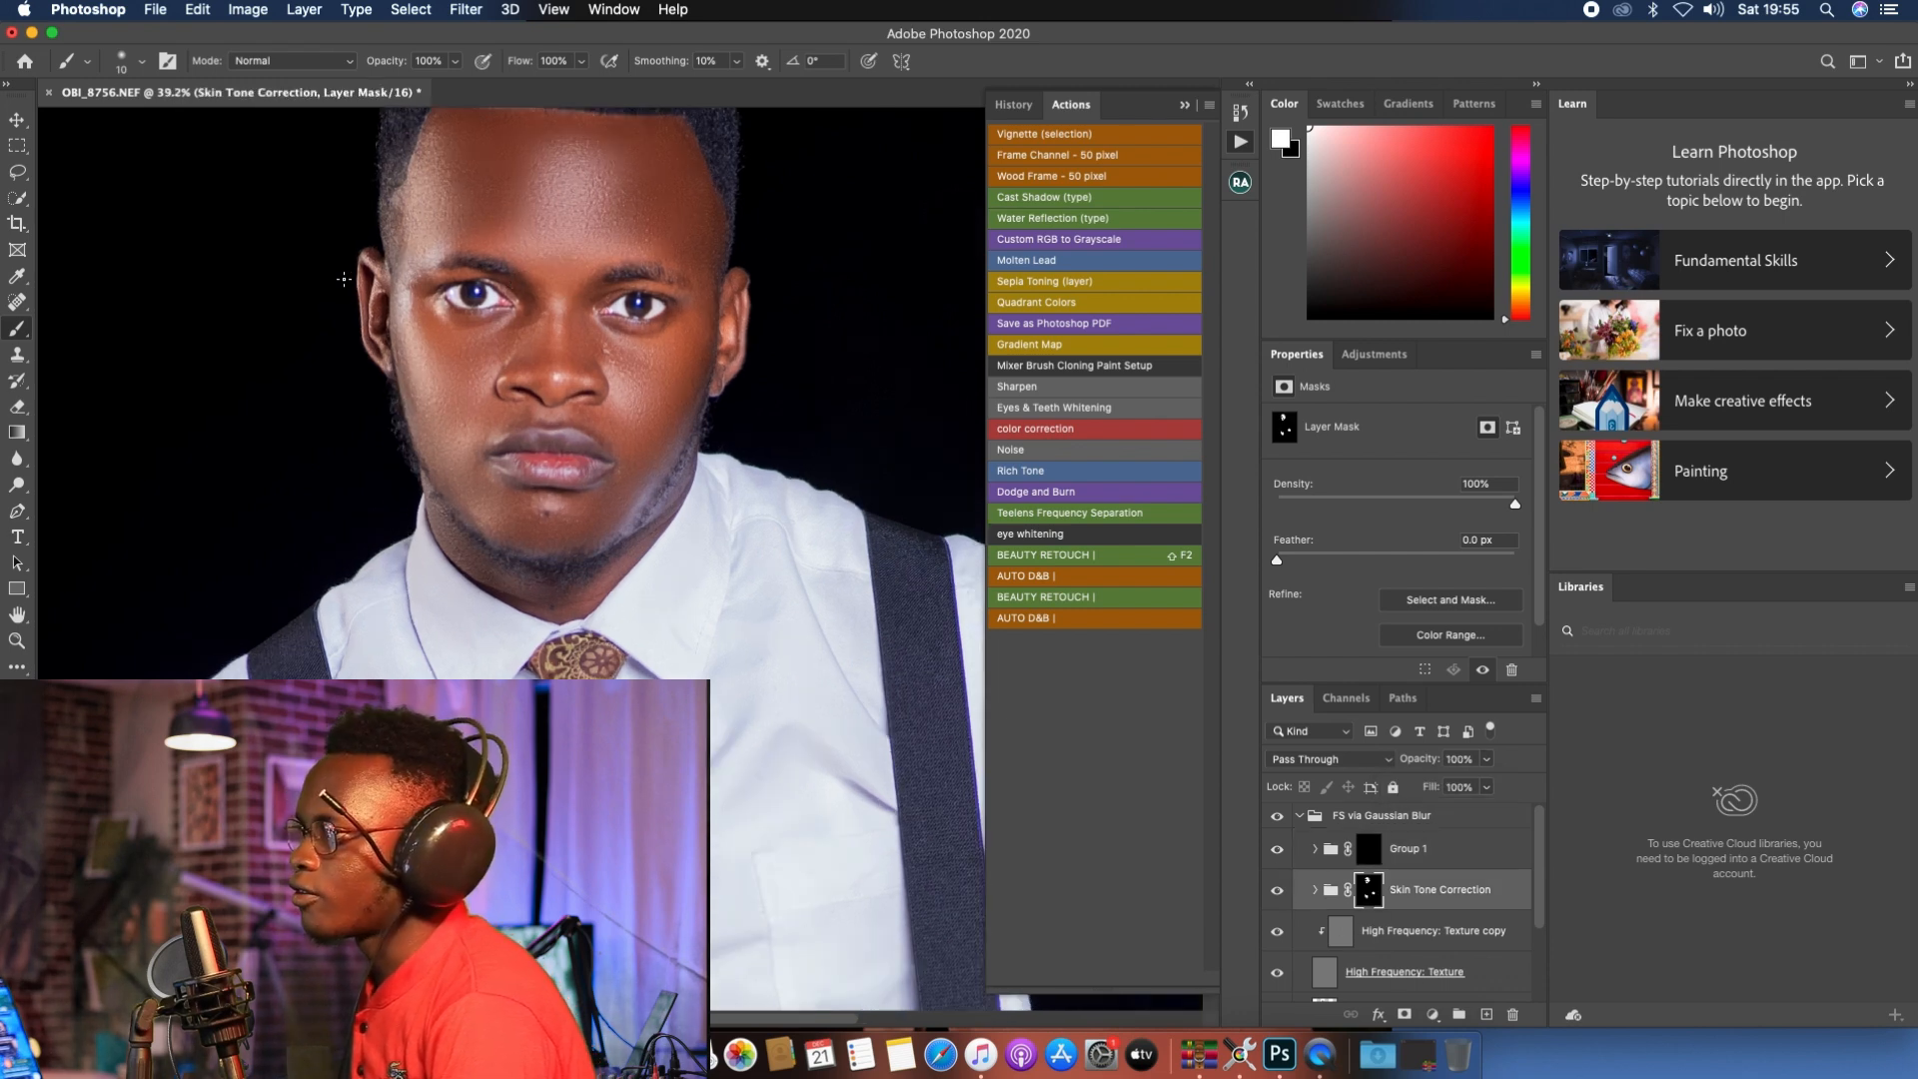
key(bracketright)
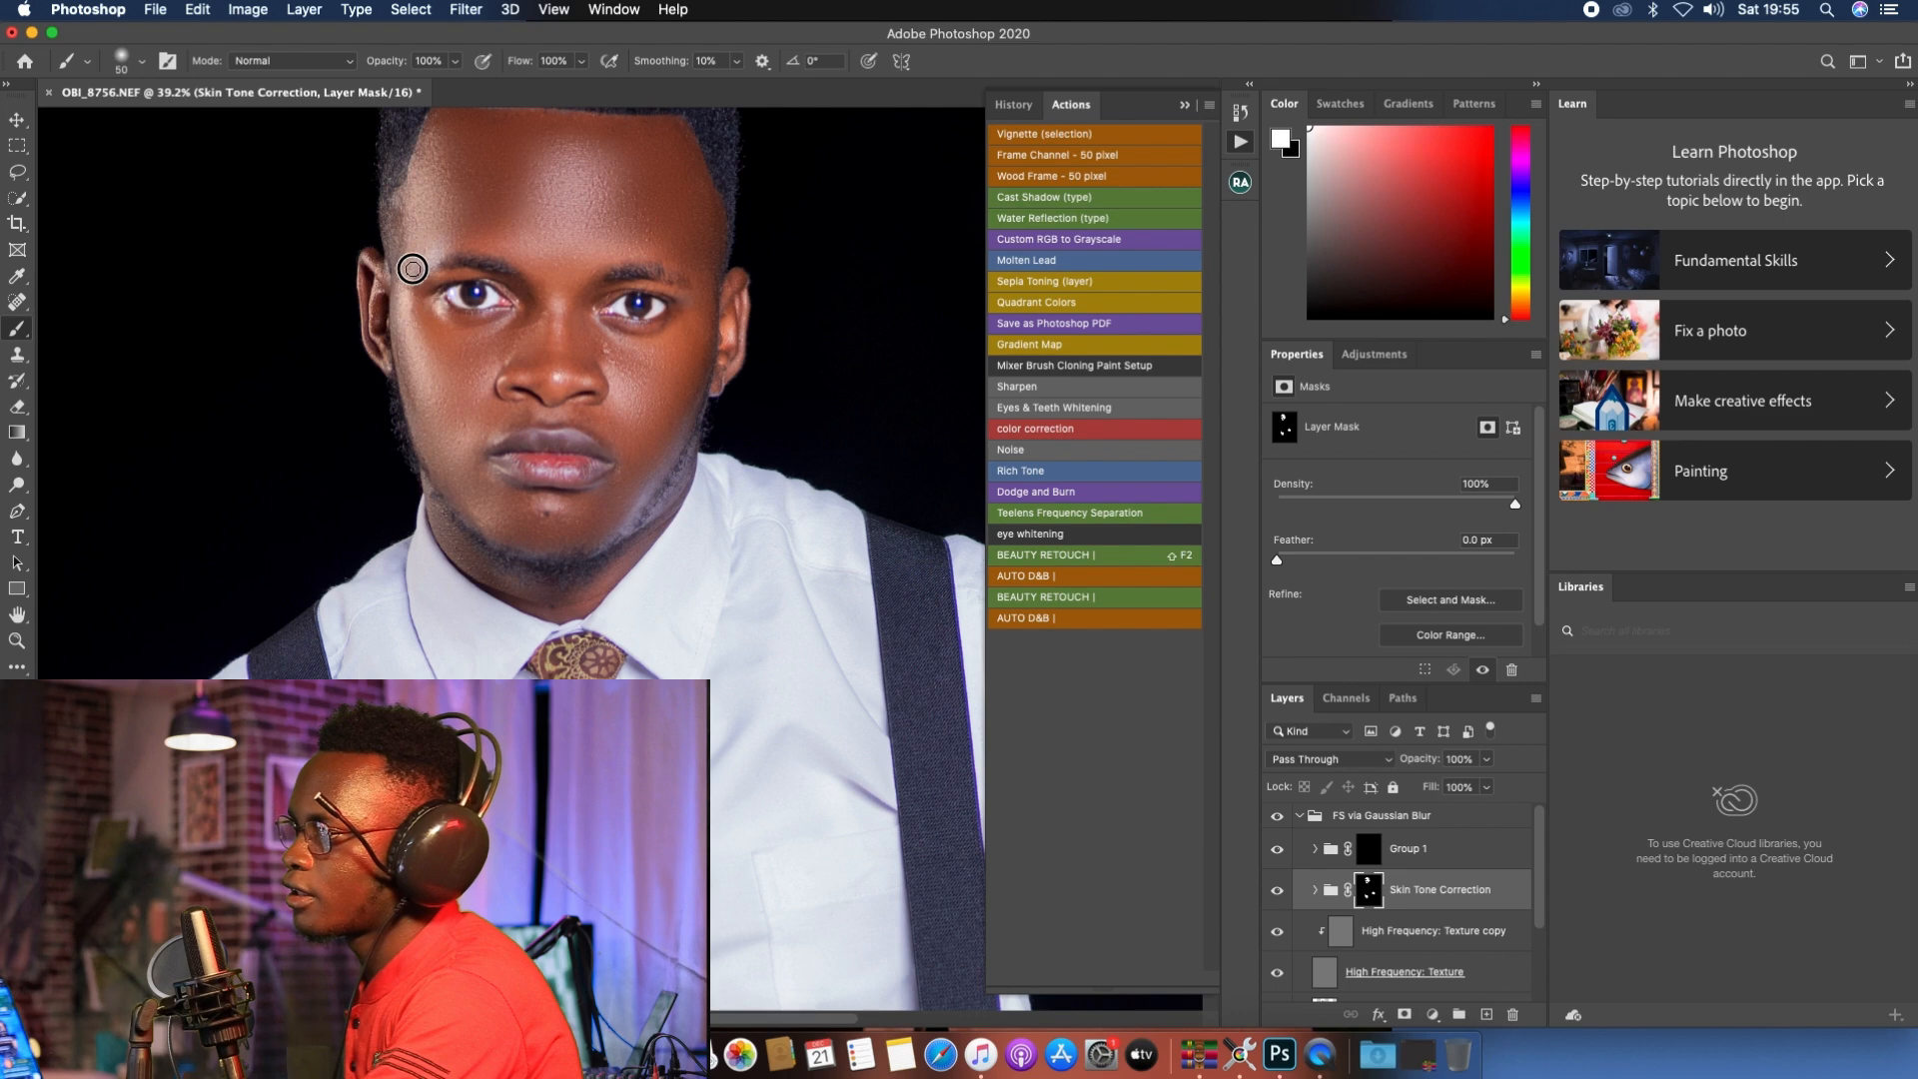
key(bracketright)
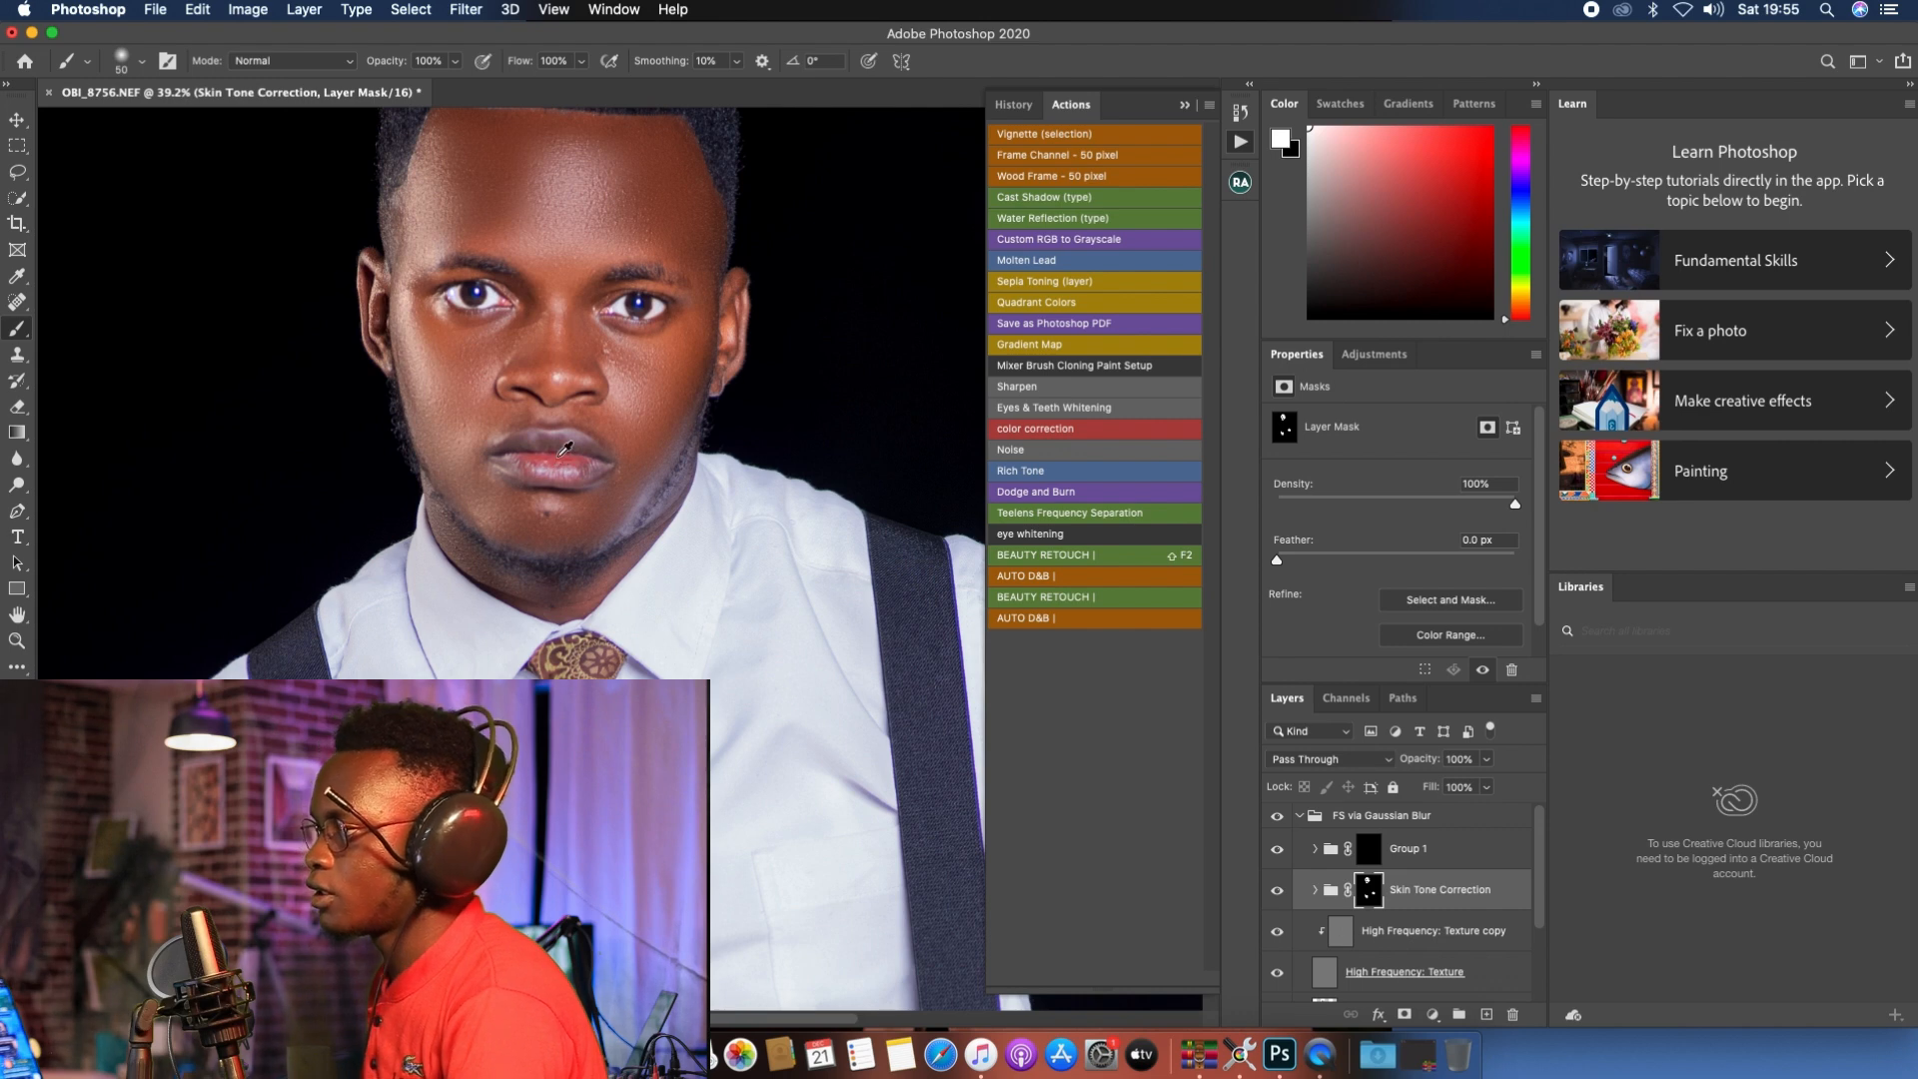
scroll(564, 448, down, 6)
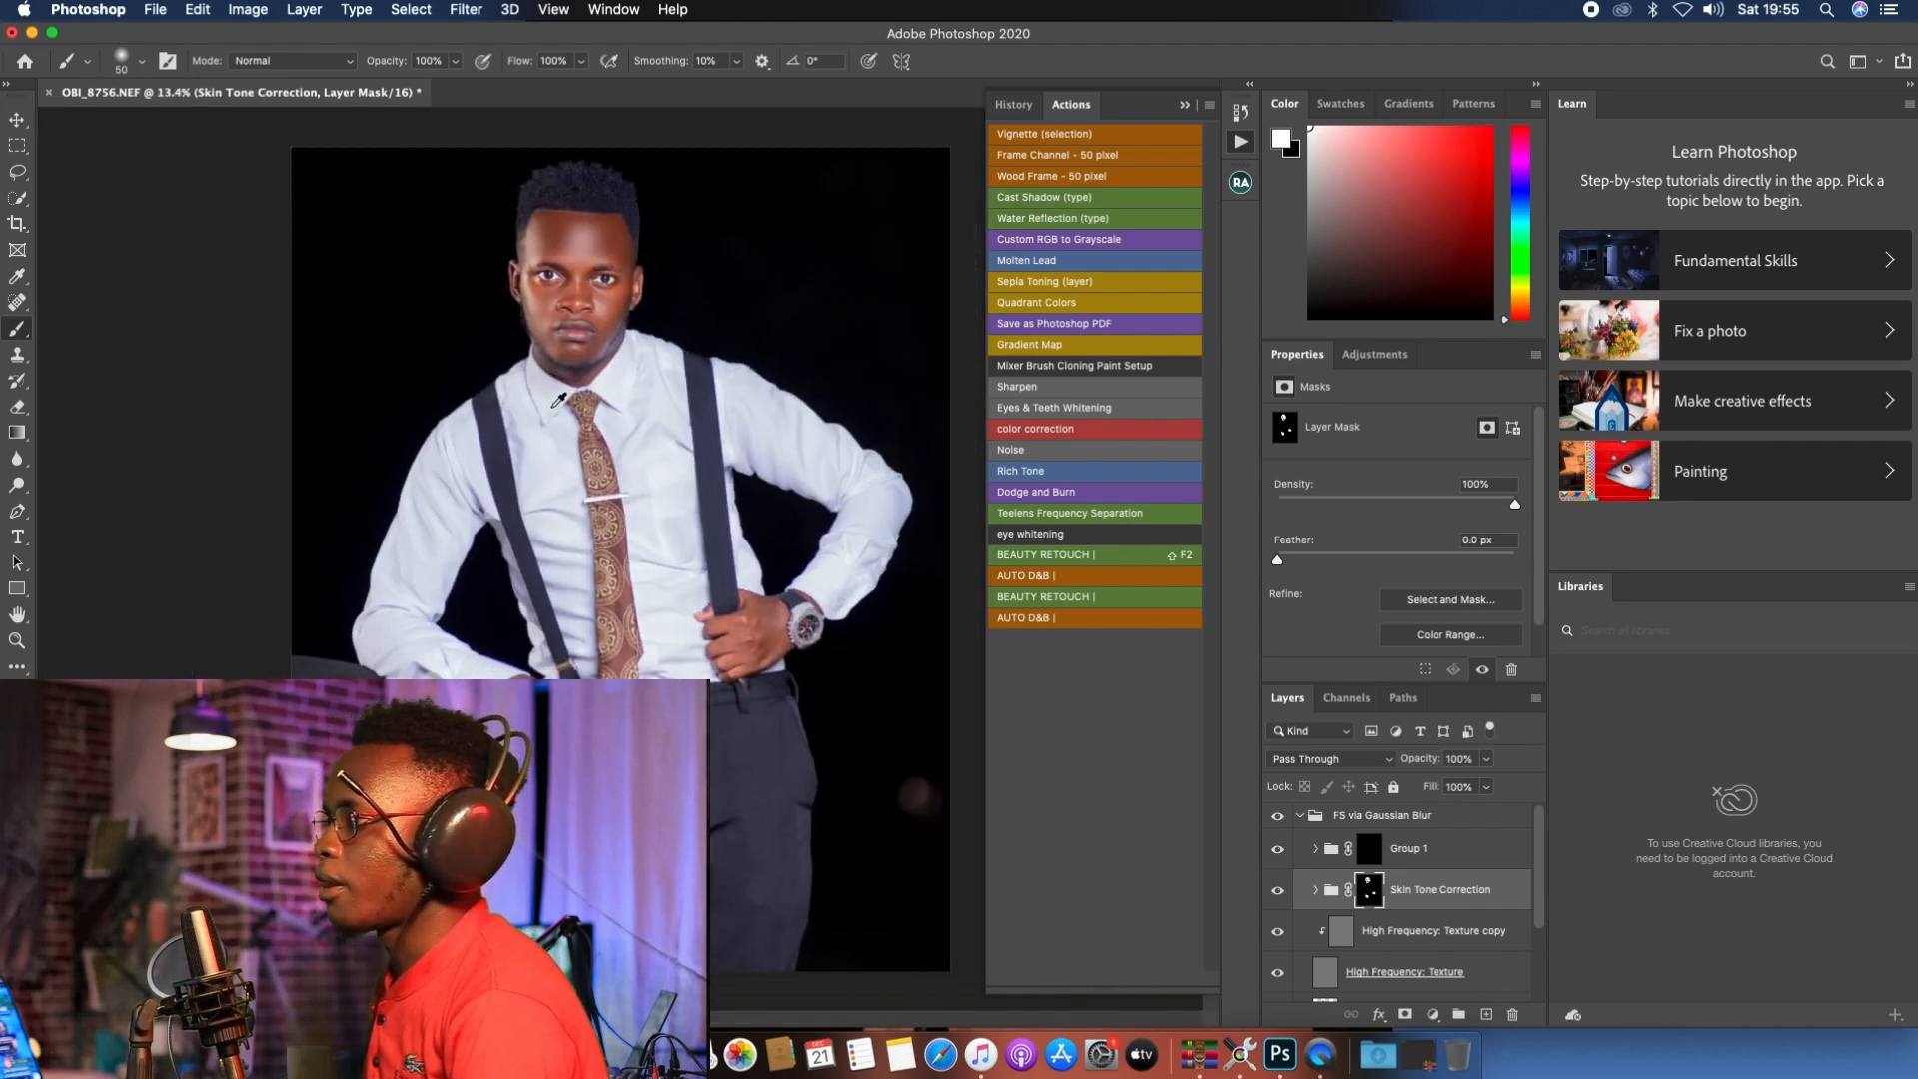
scroll(560, 399, down, 3)
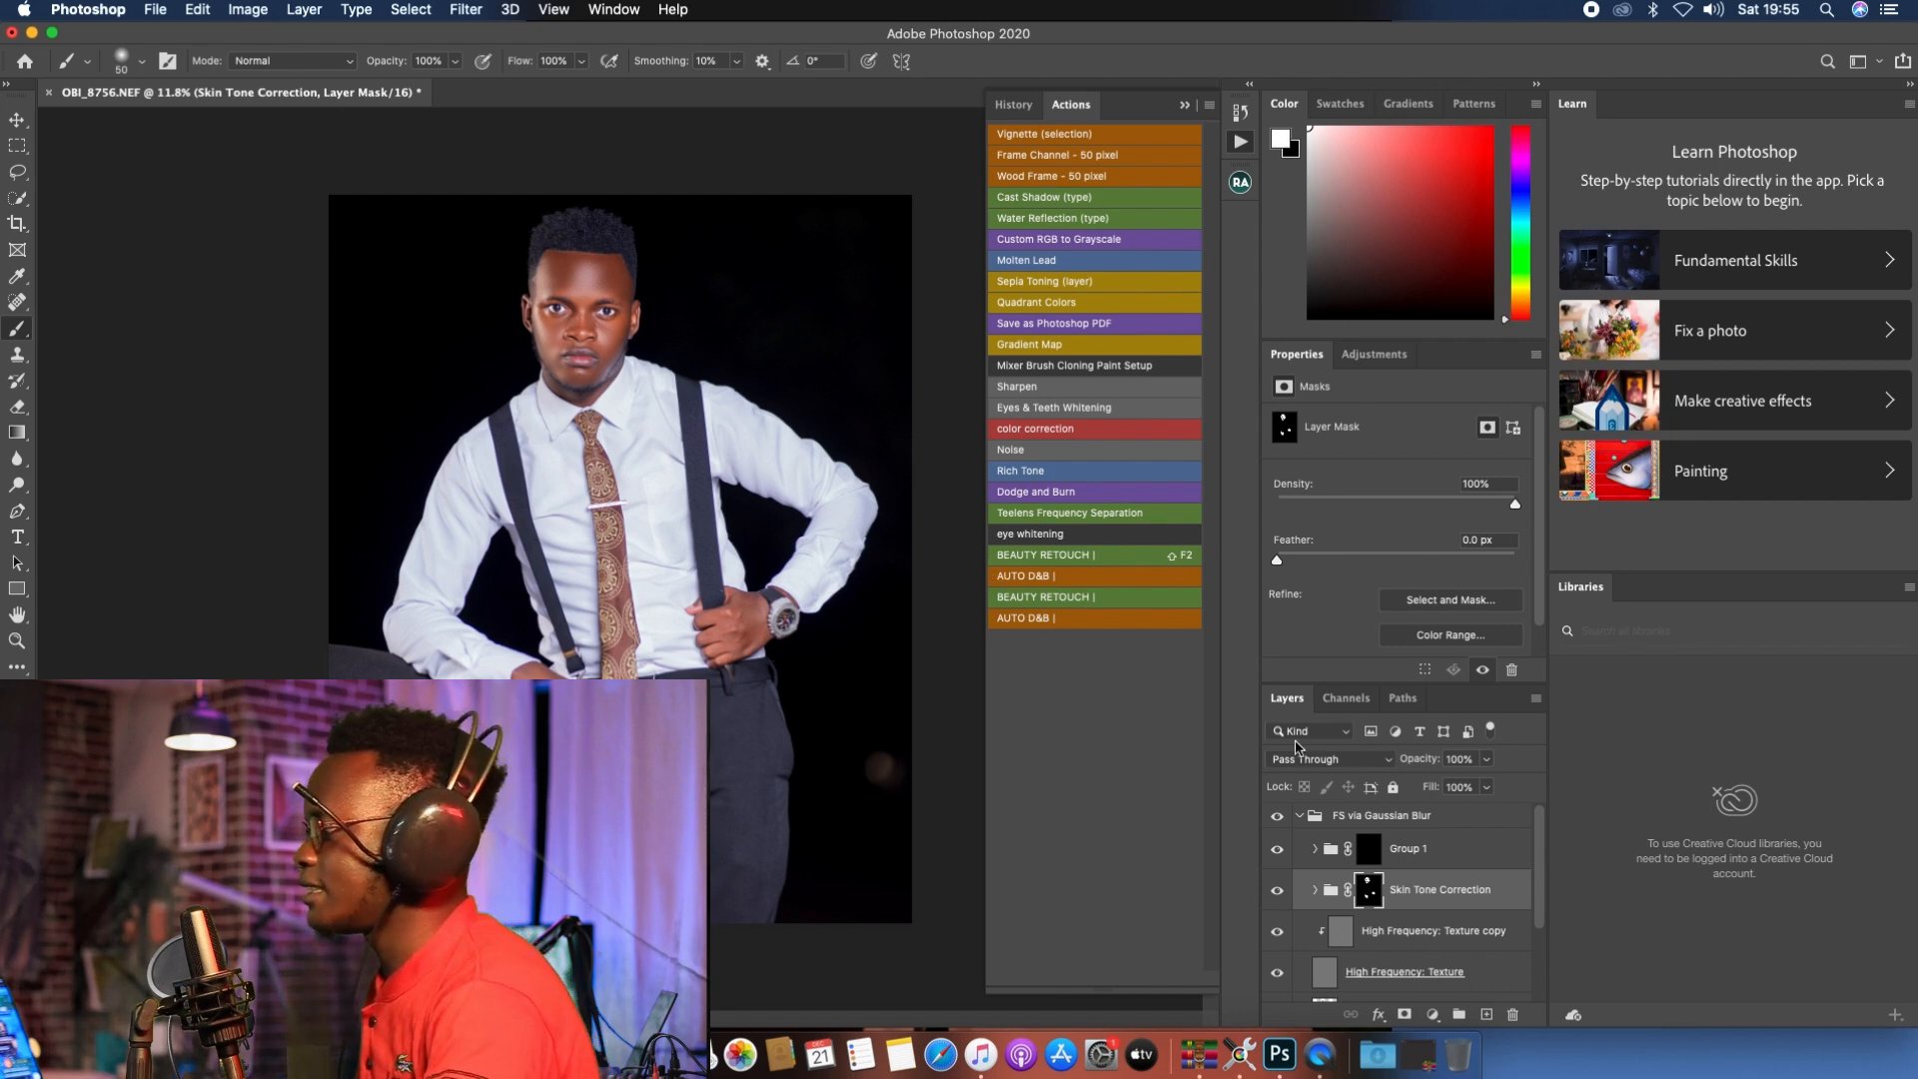
Step: Add a Curves adjustment above the skin tone correction and pull its white point to input 194
scroll(1399, 869, down, 3)
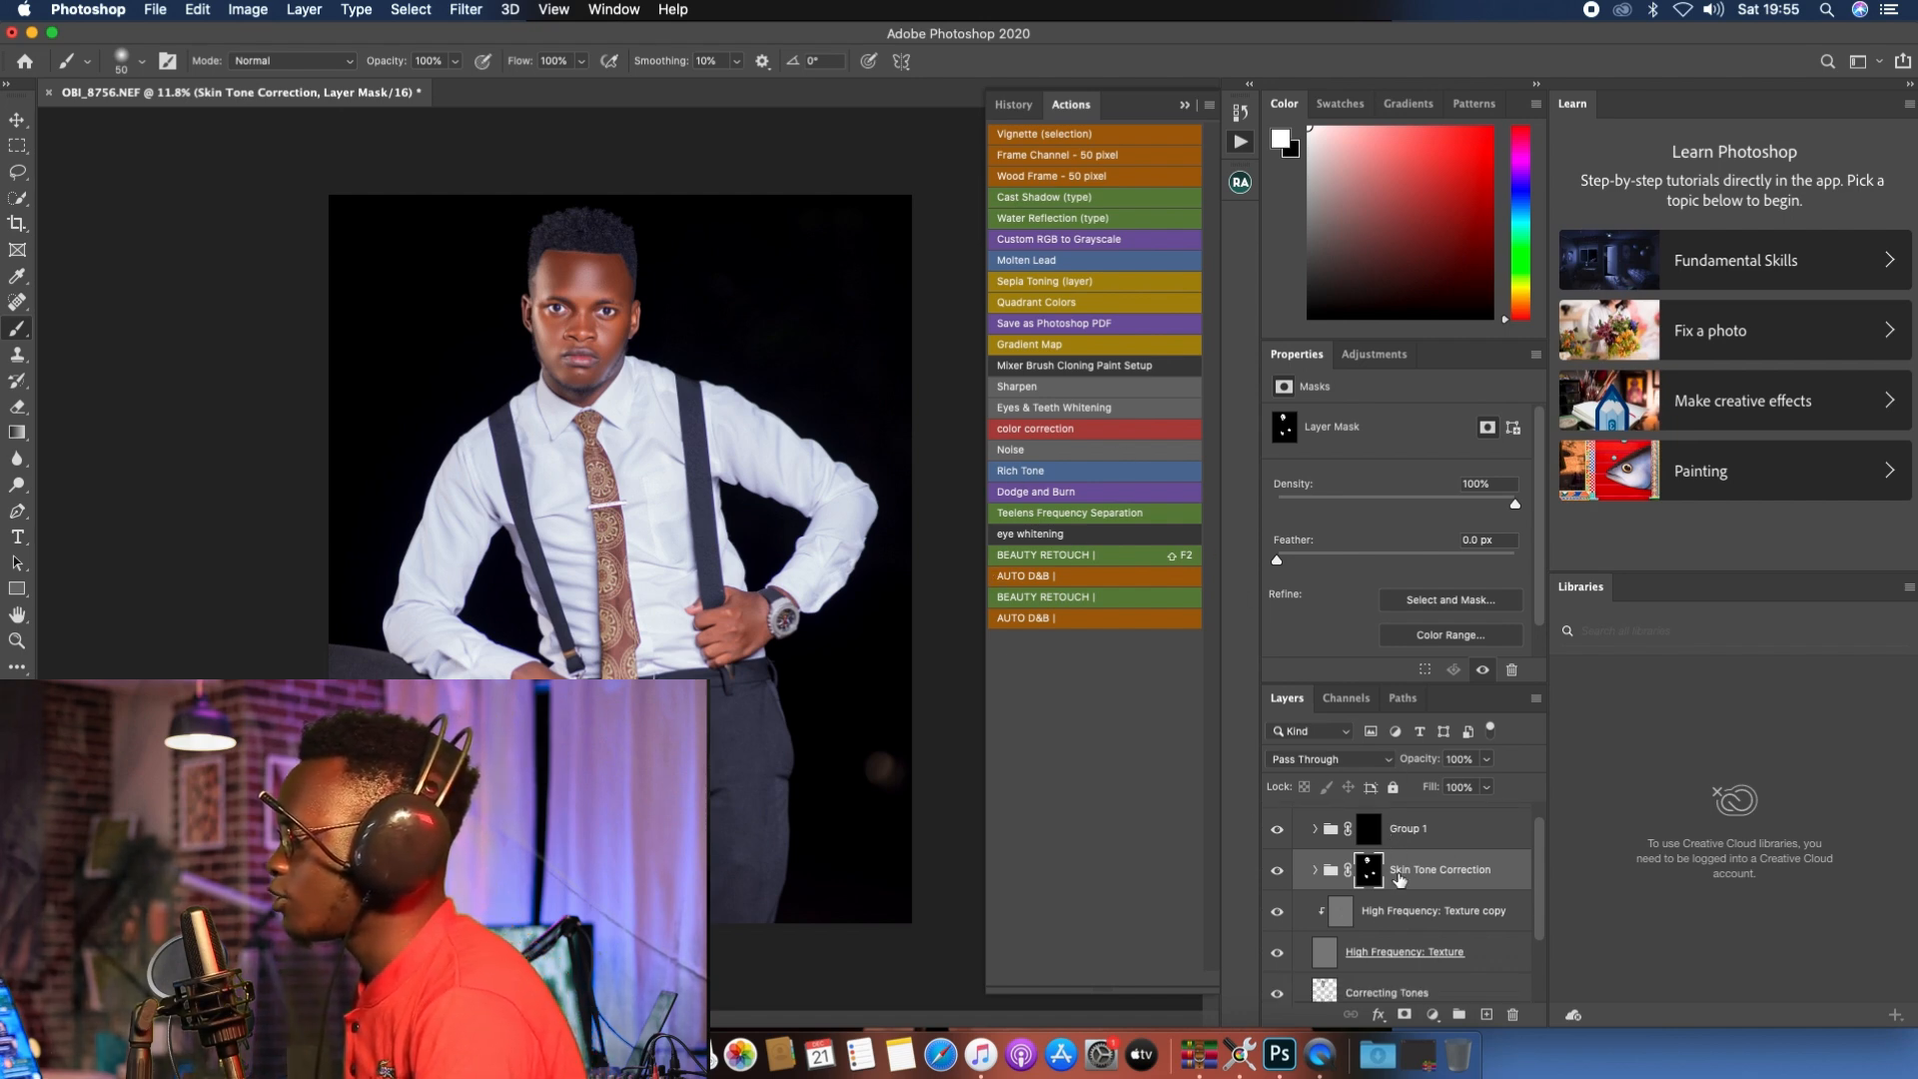
scroll(1408, 898, down, 1)
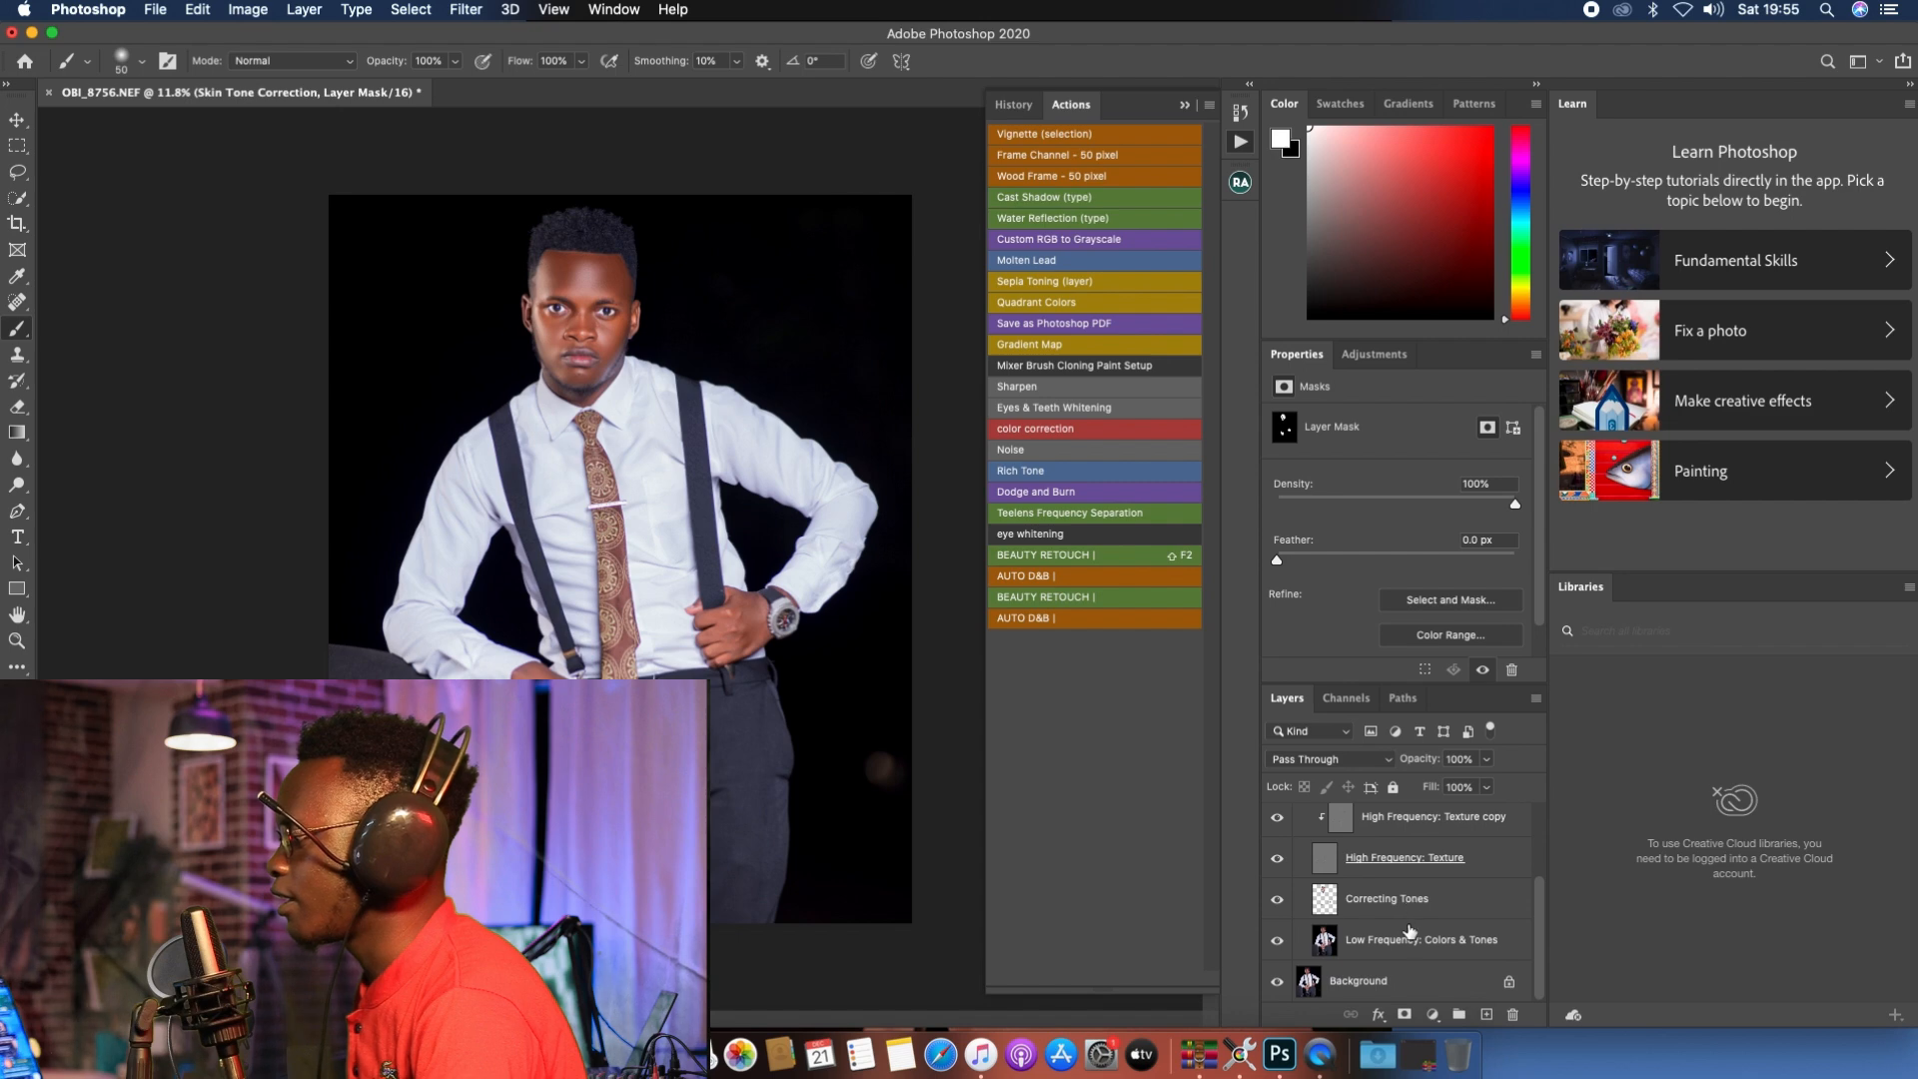
click(1433, 1014)
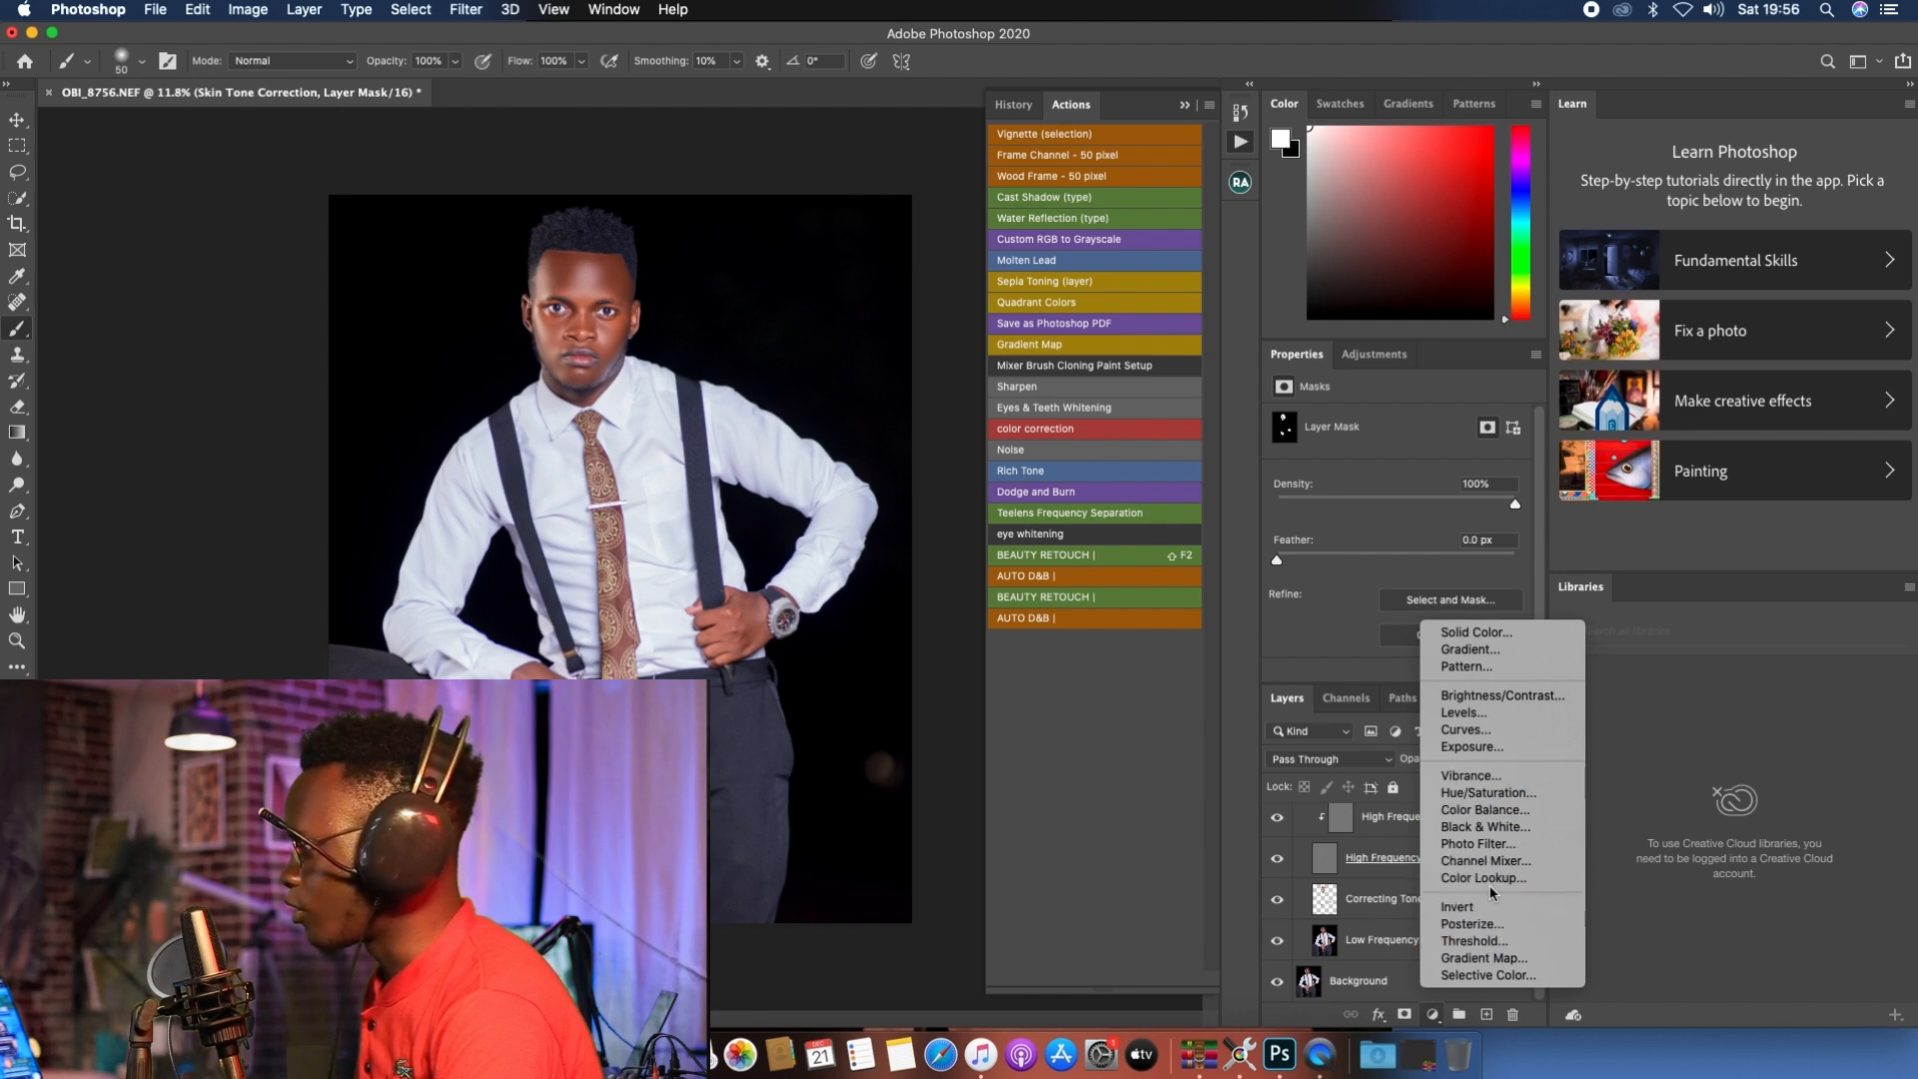
click(1486, 729)
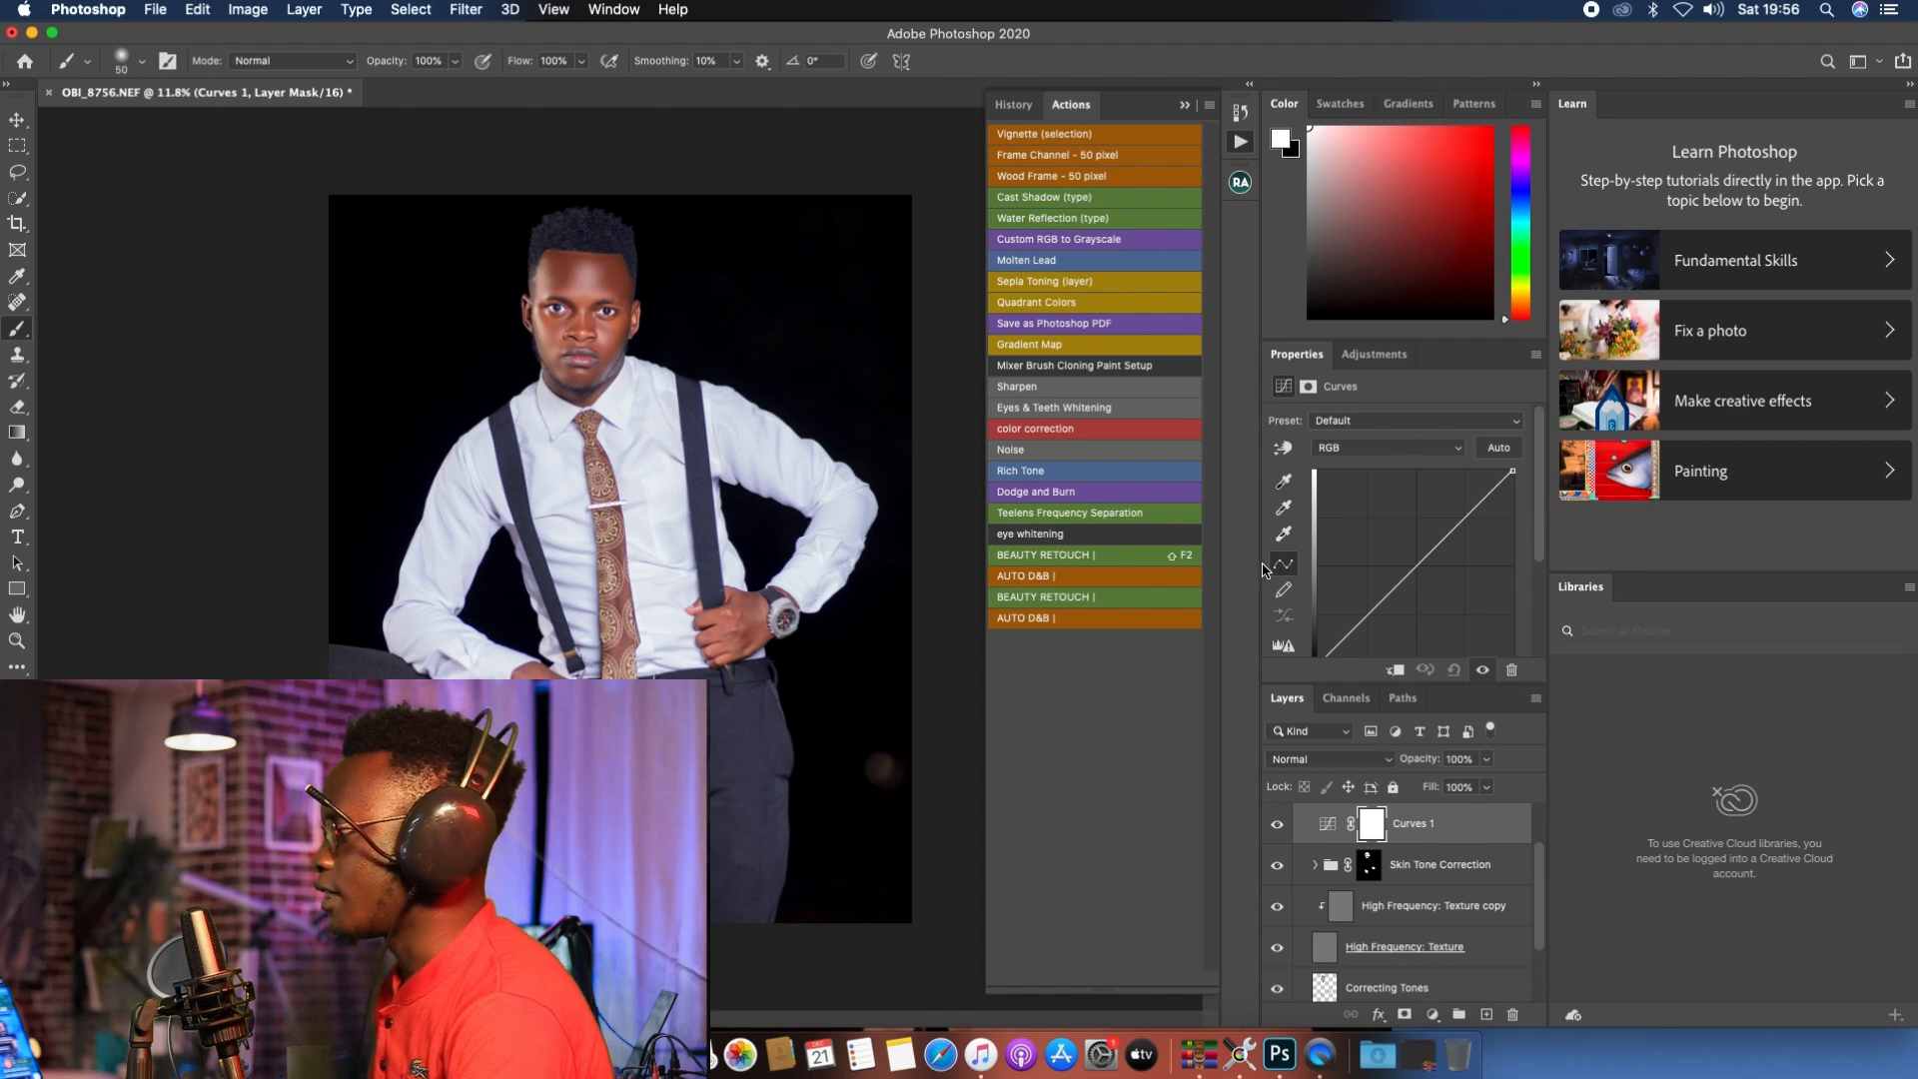
scroll(1513, 557, down, 3)
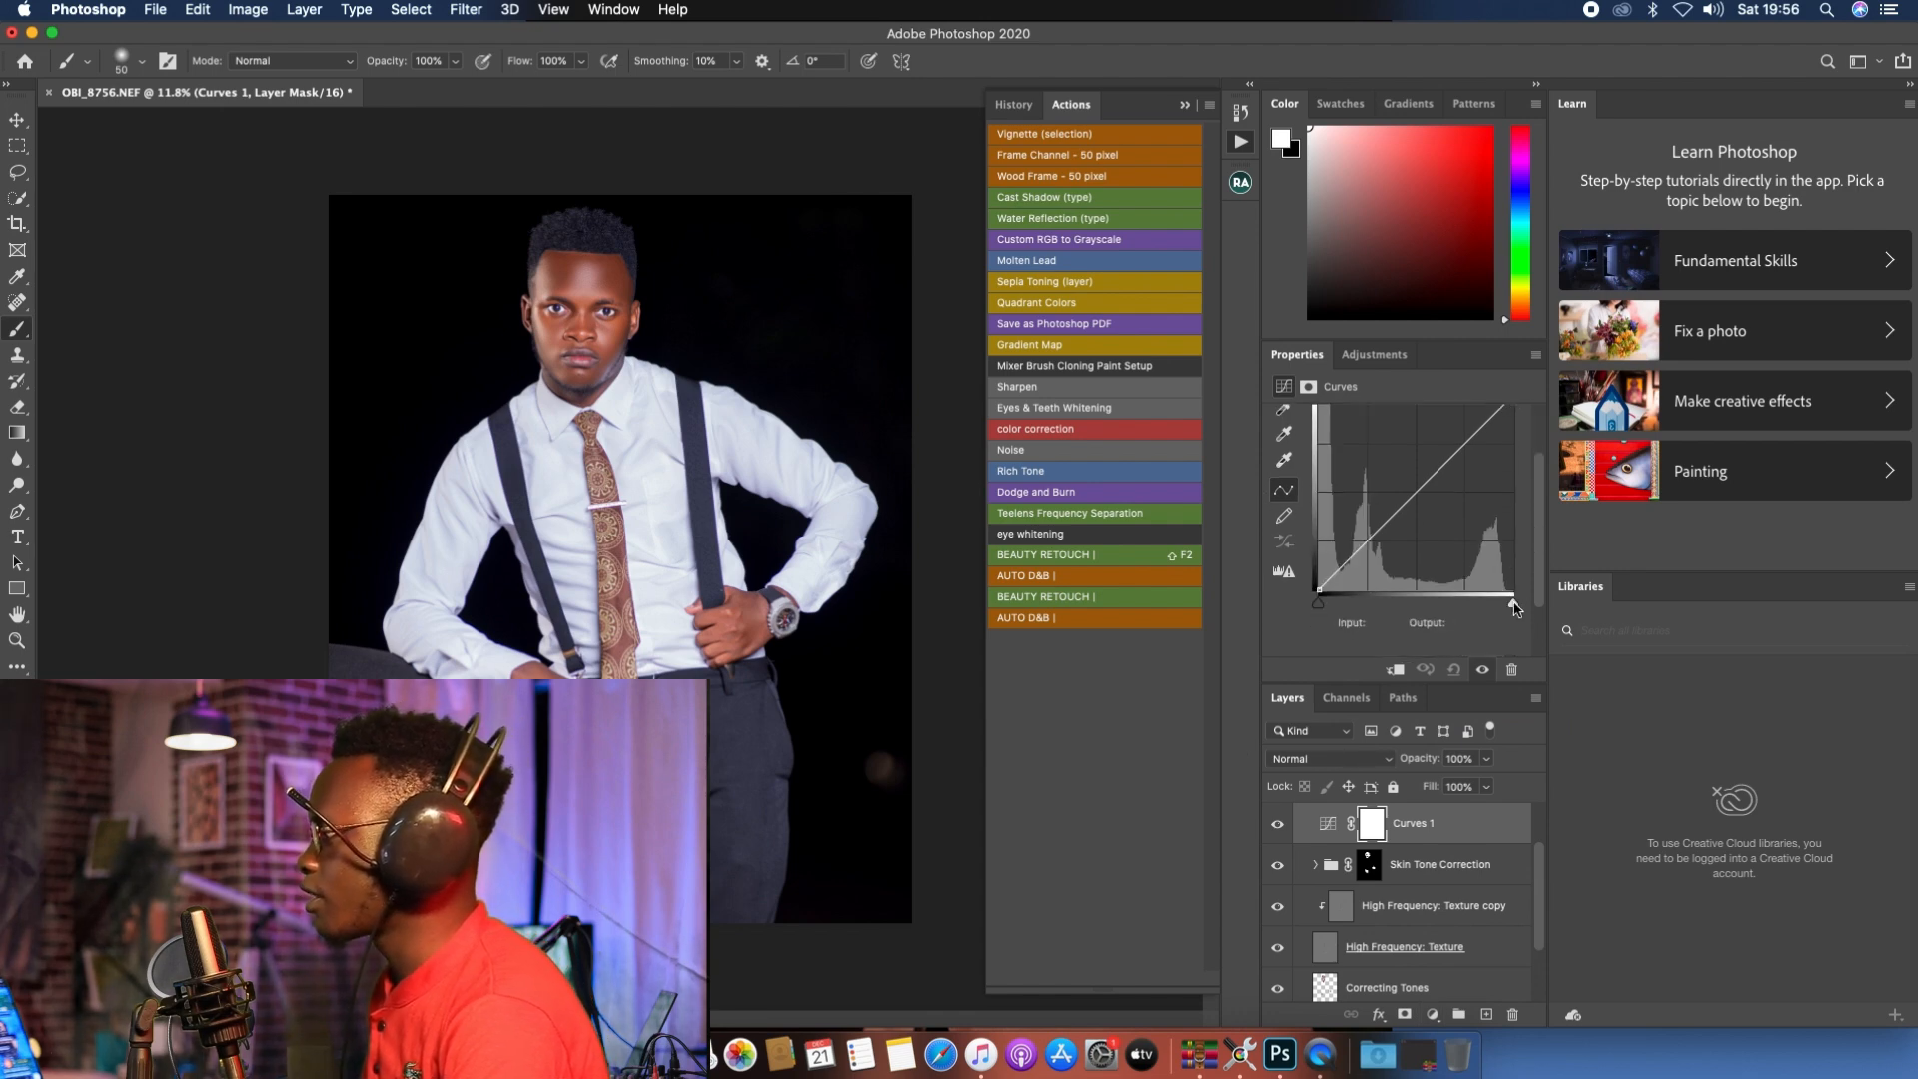
drag(1514, 604, 1466, 605)
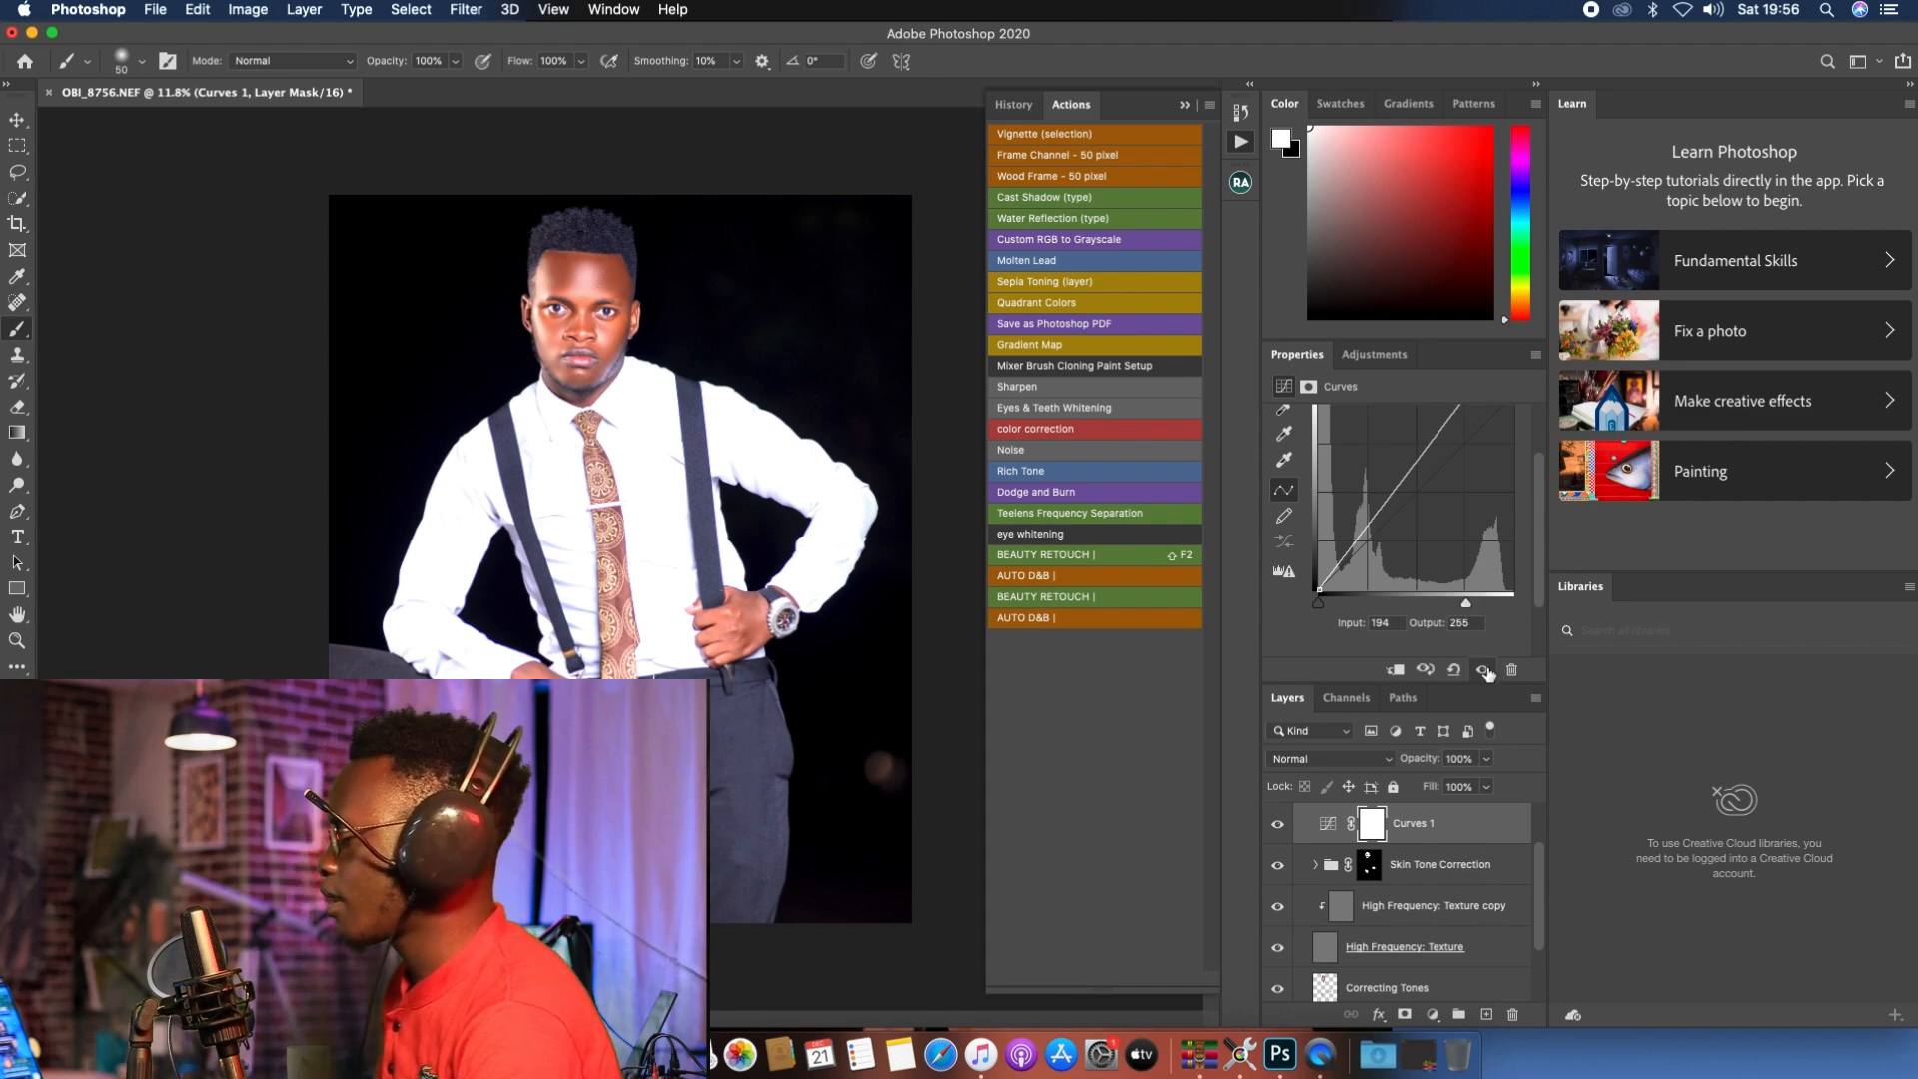
Step: Limit the Curves layer to bright underlying tones with Blend If, splitting the underlying layer's black slider to 140 / 243
double_click(1457, 827)
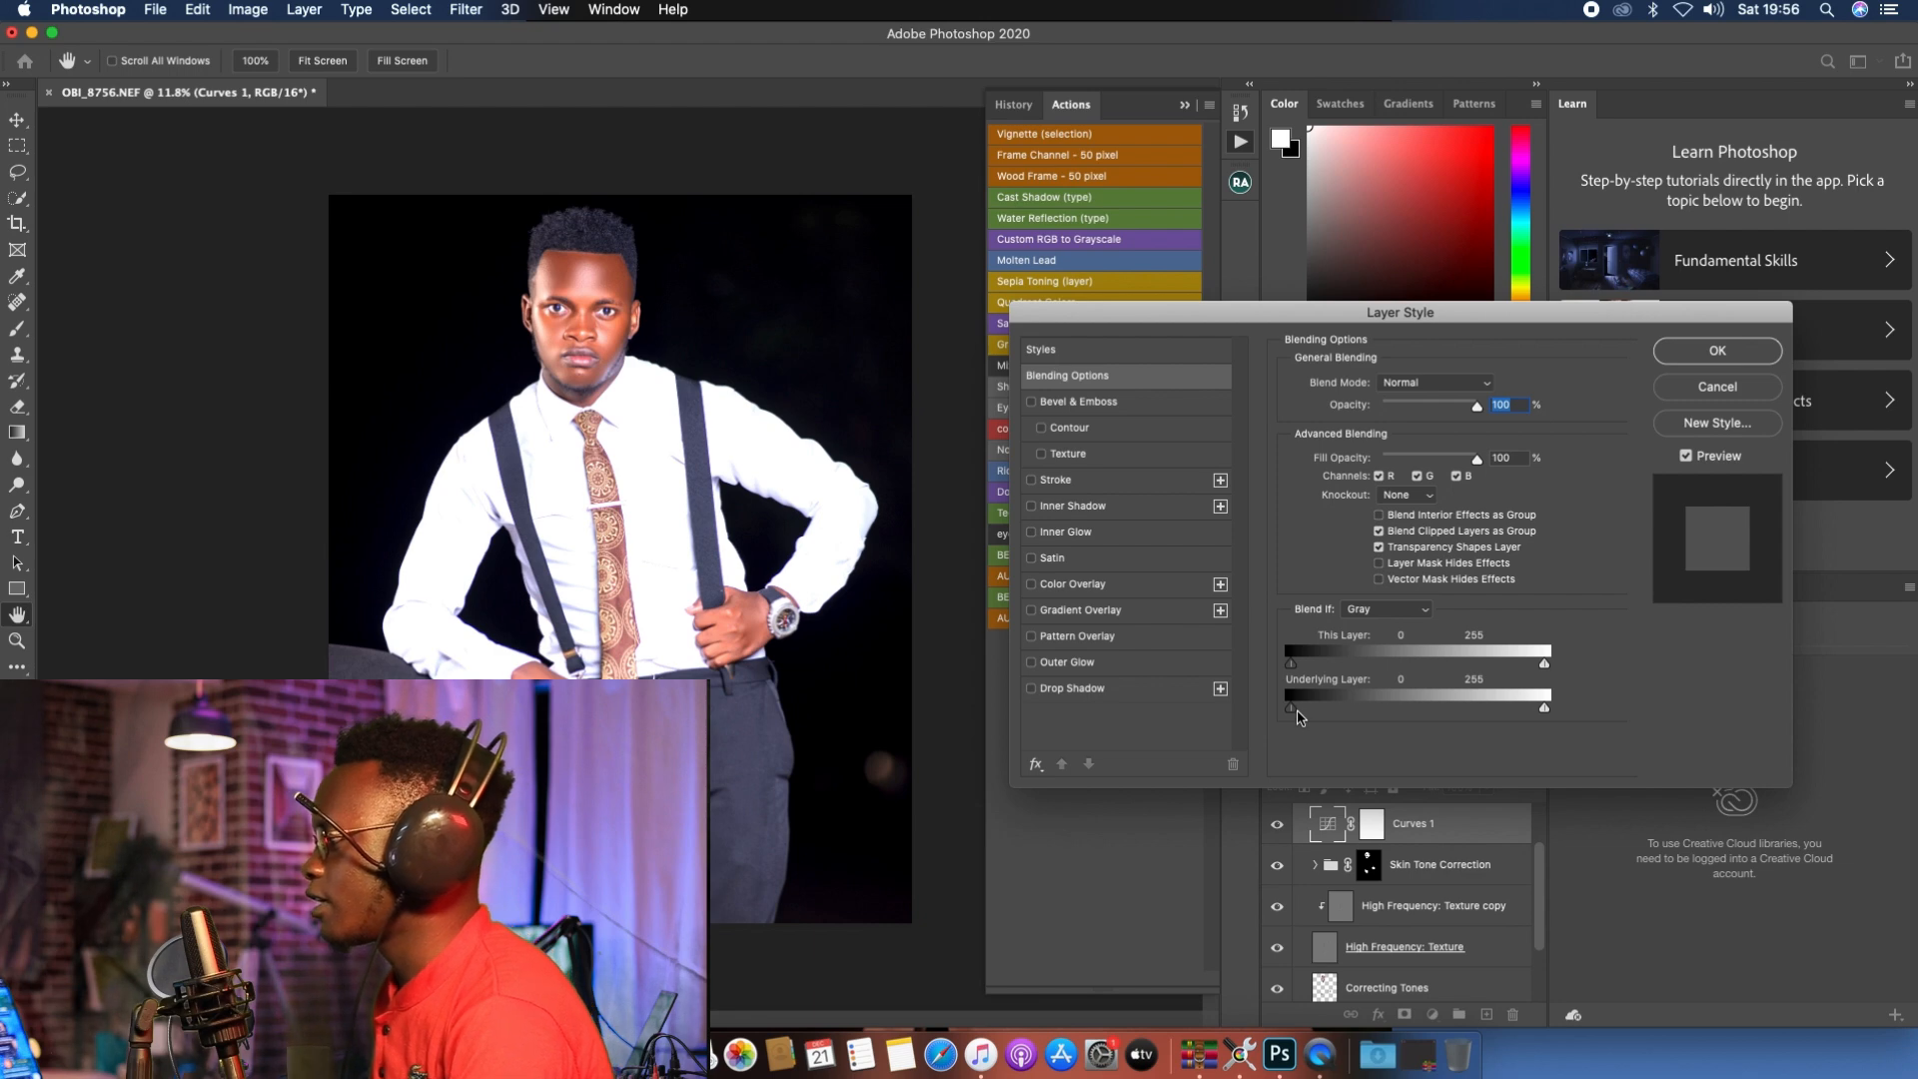
drag(1291, 711, 1532, 712)
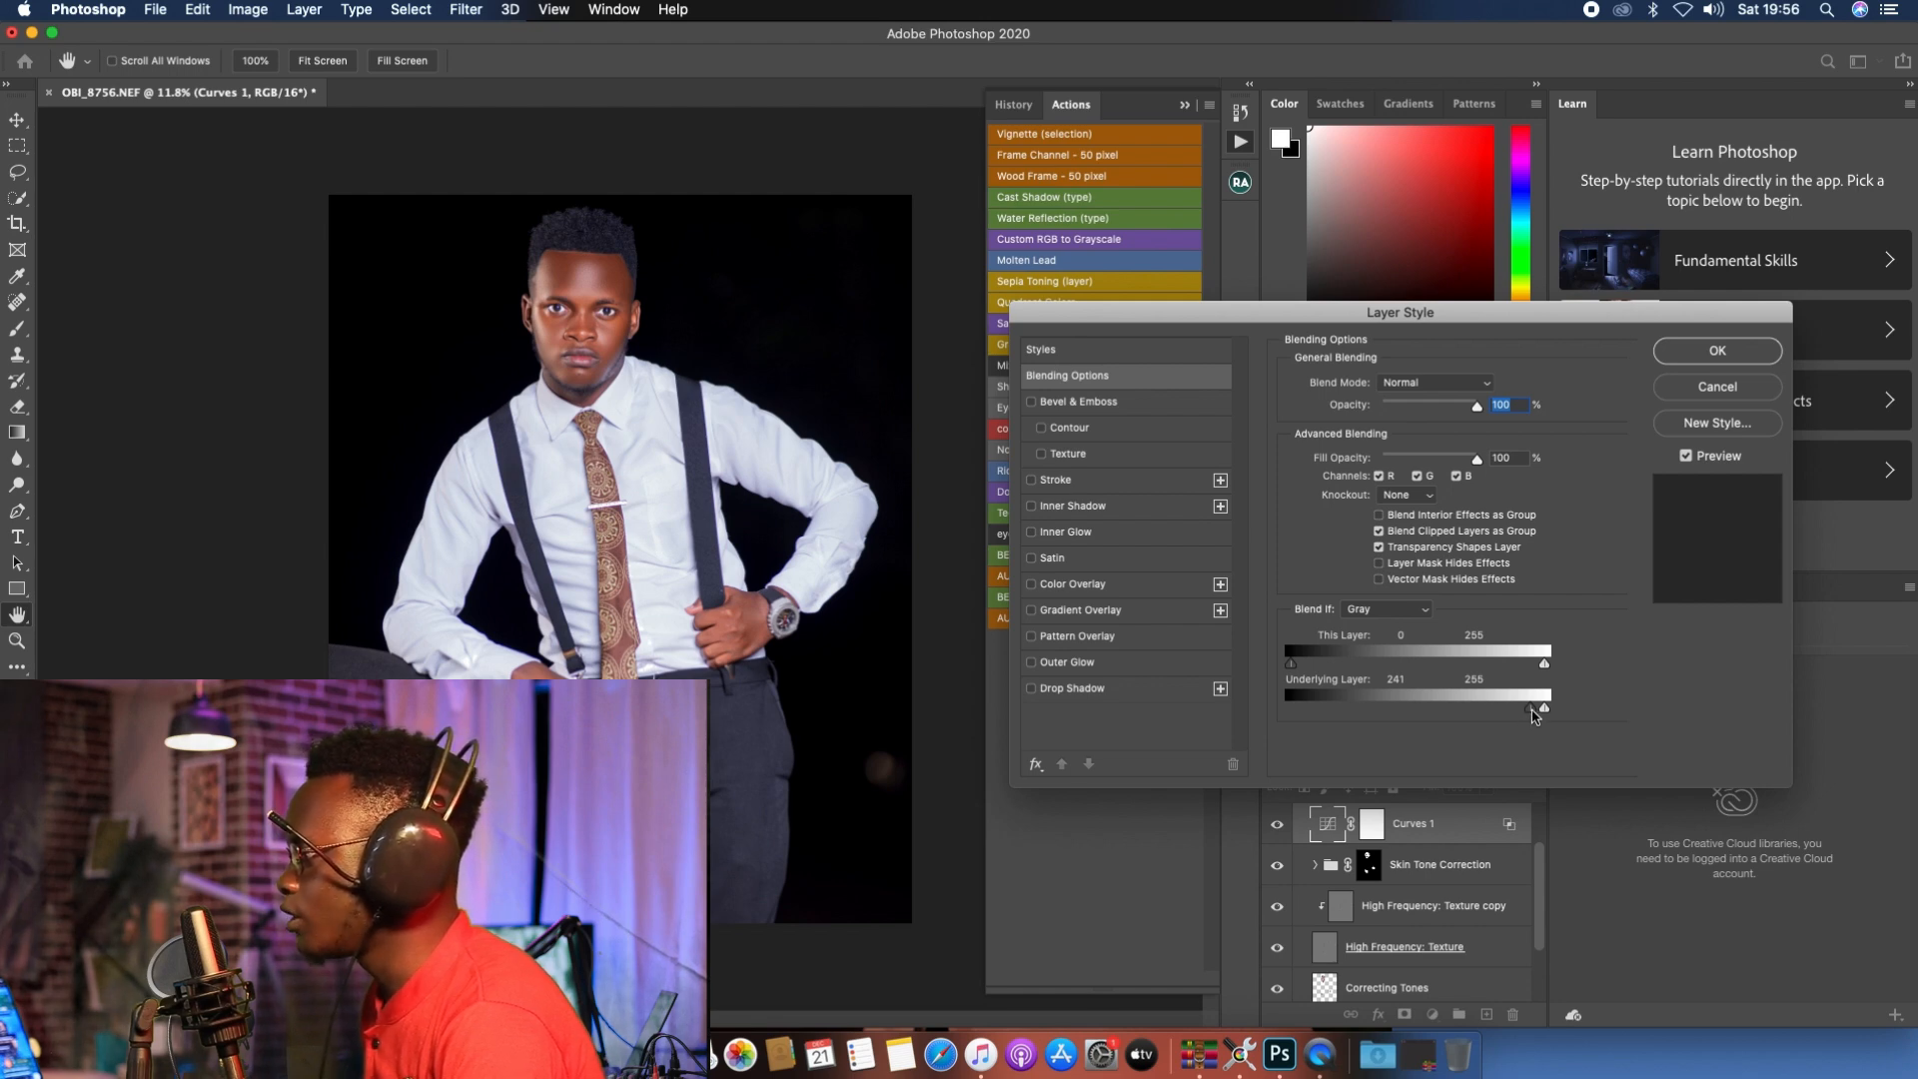
drag(1533, 711, 1425, 713)
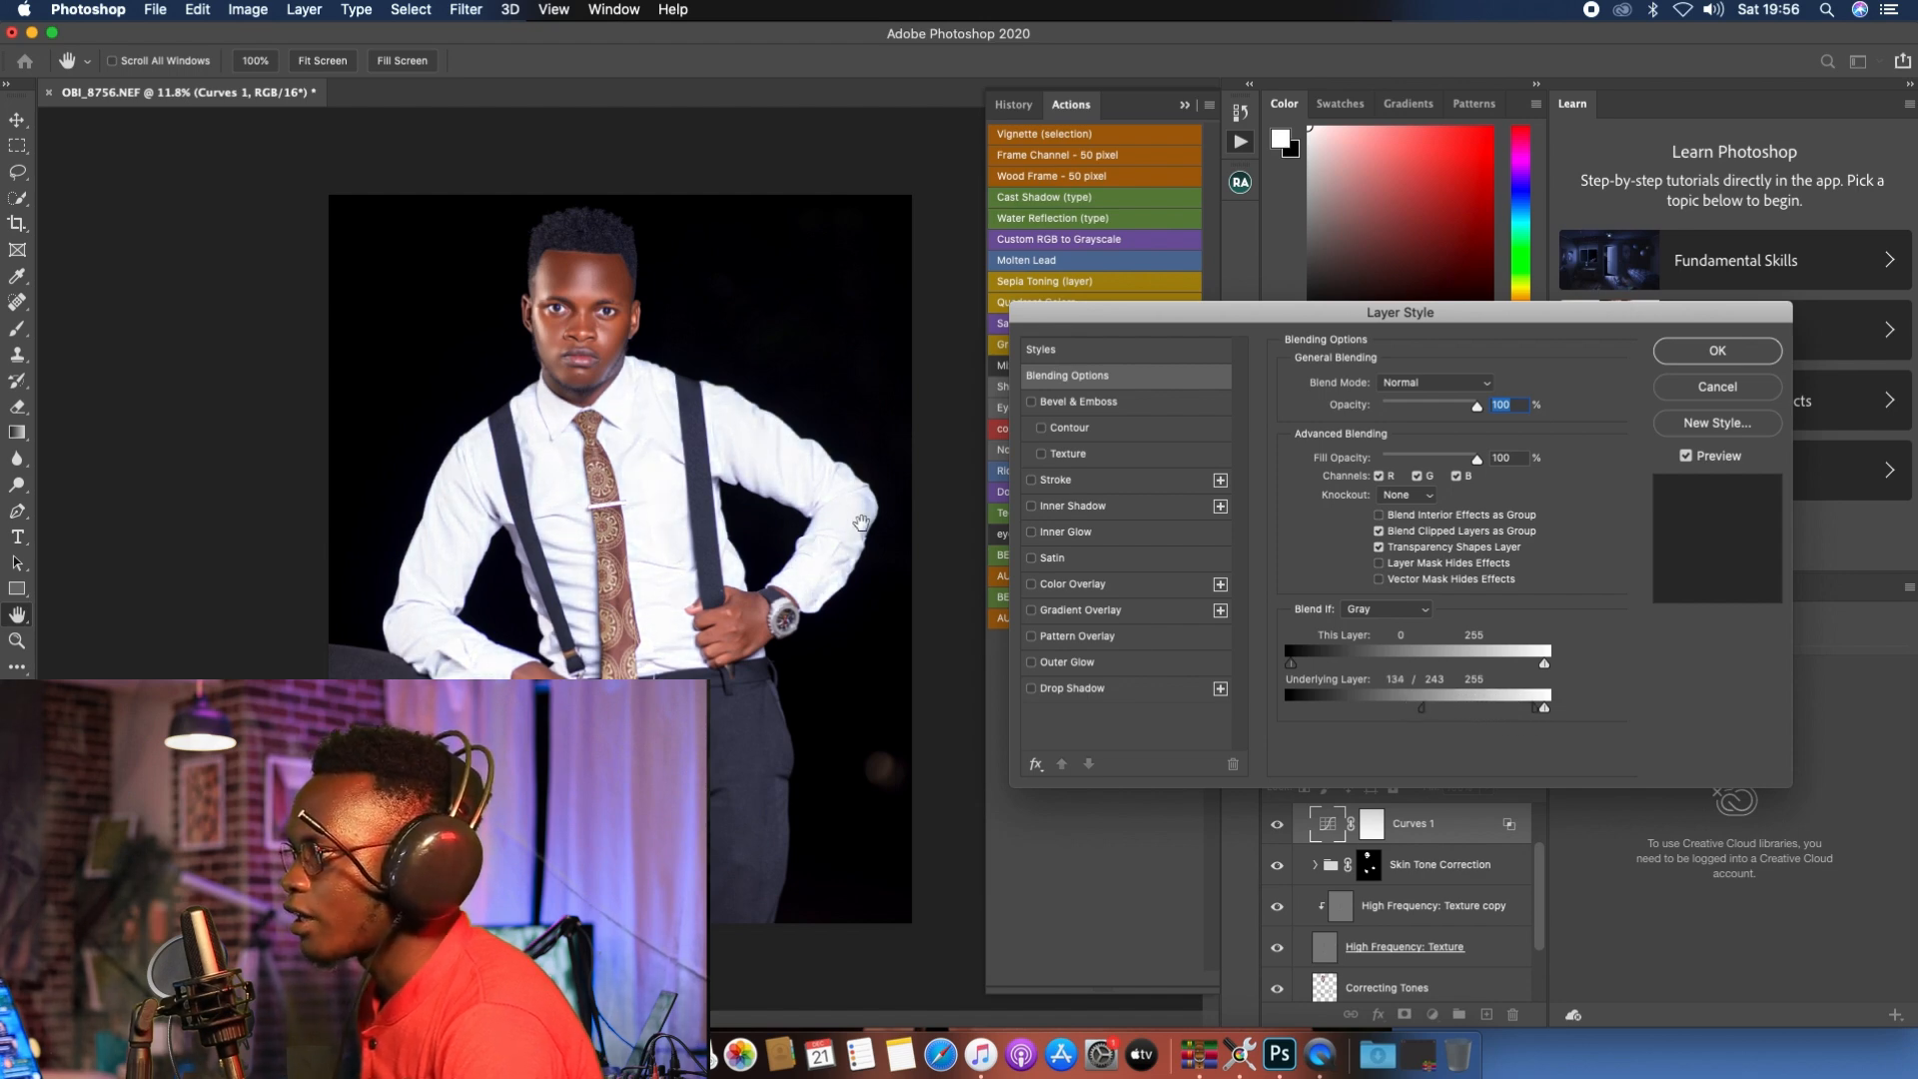
scroll(565, 262, up, 5)
scroll(559, 241, down, 4)
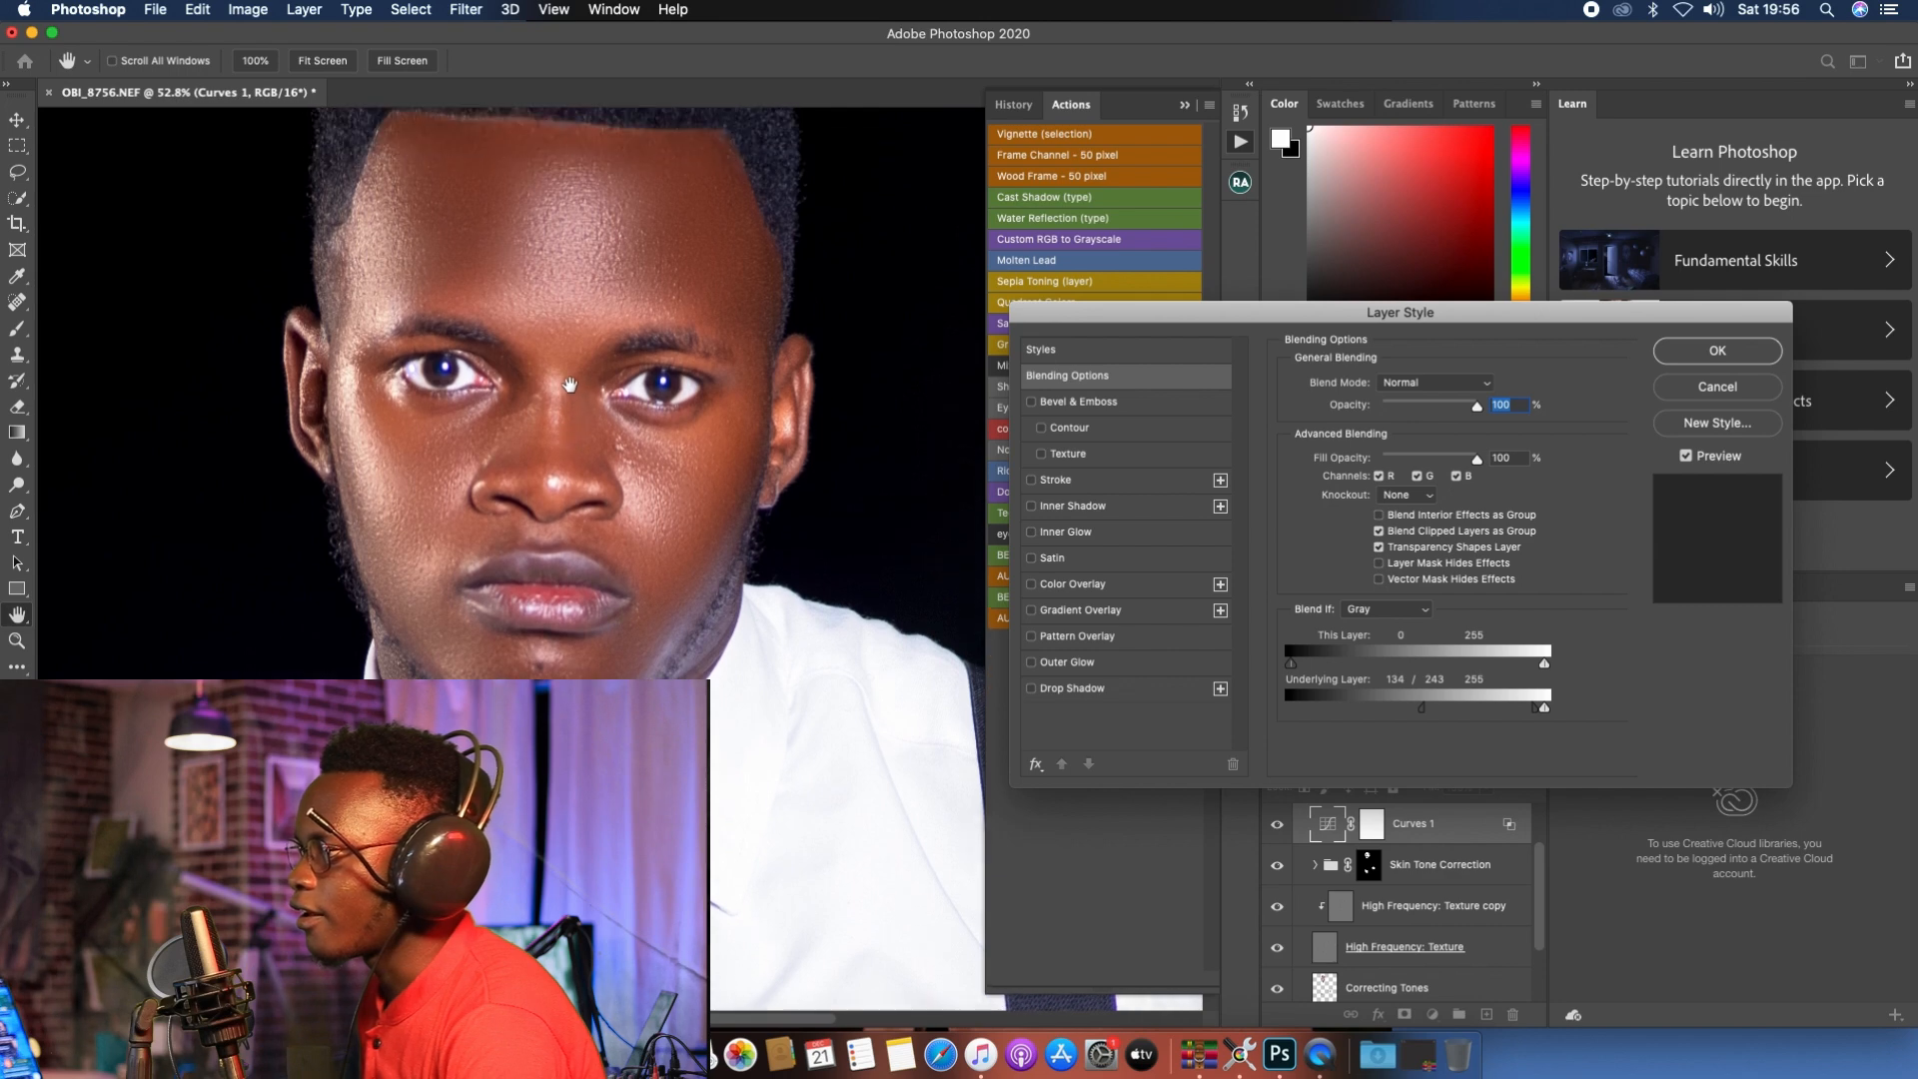
scroll(562, 440, down, 1)
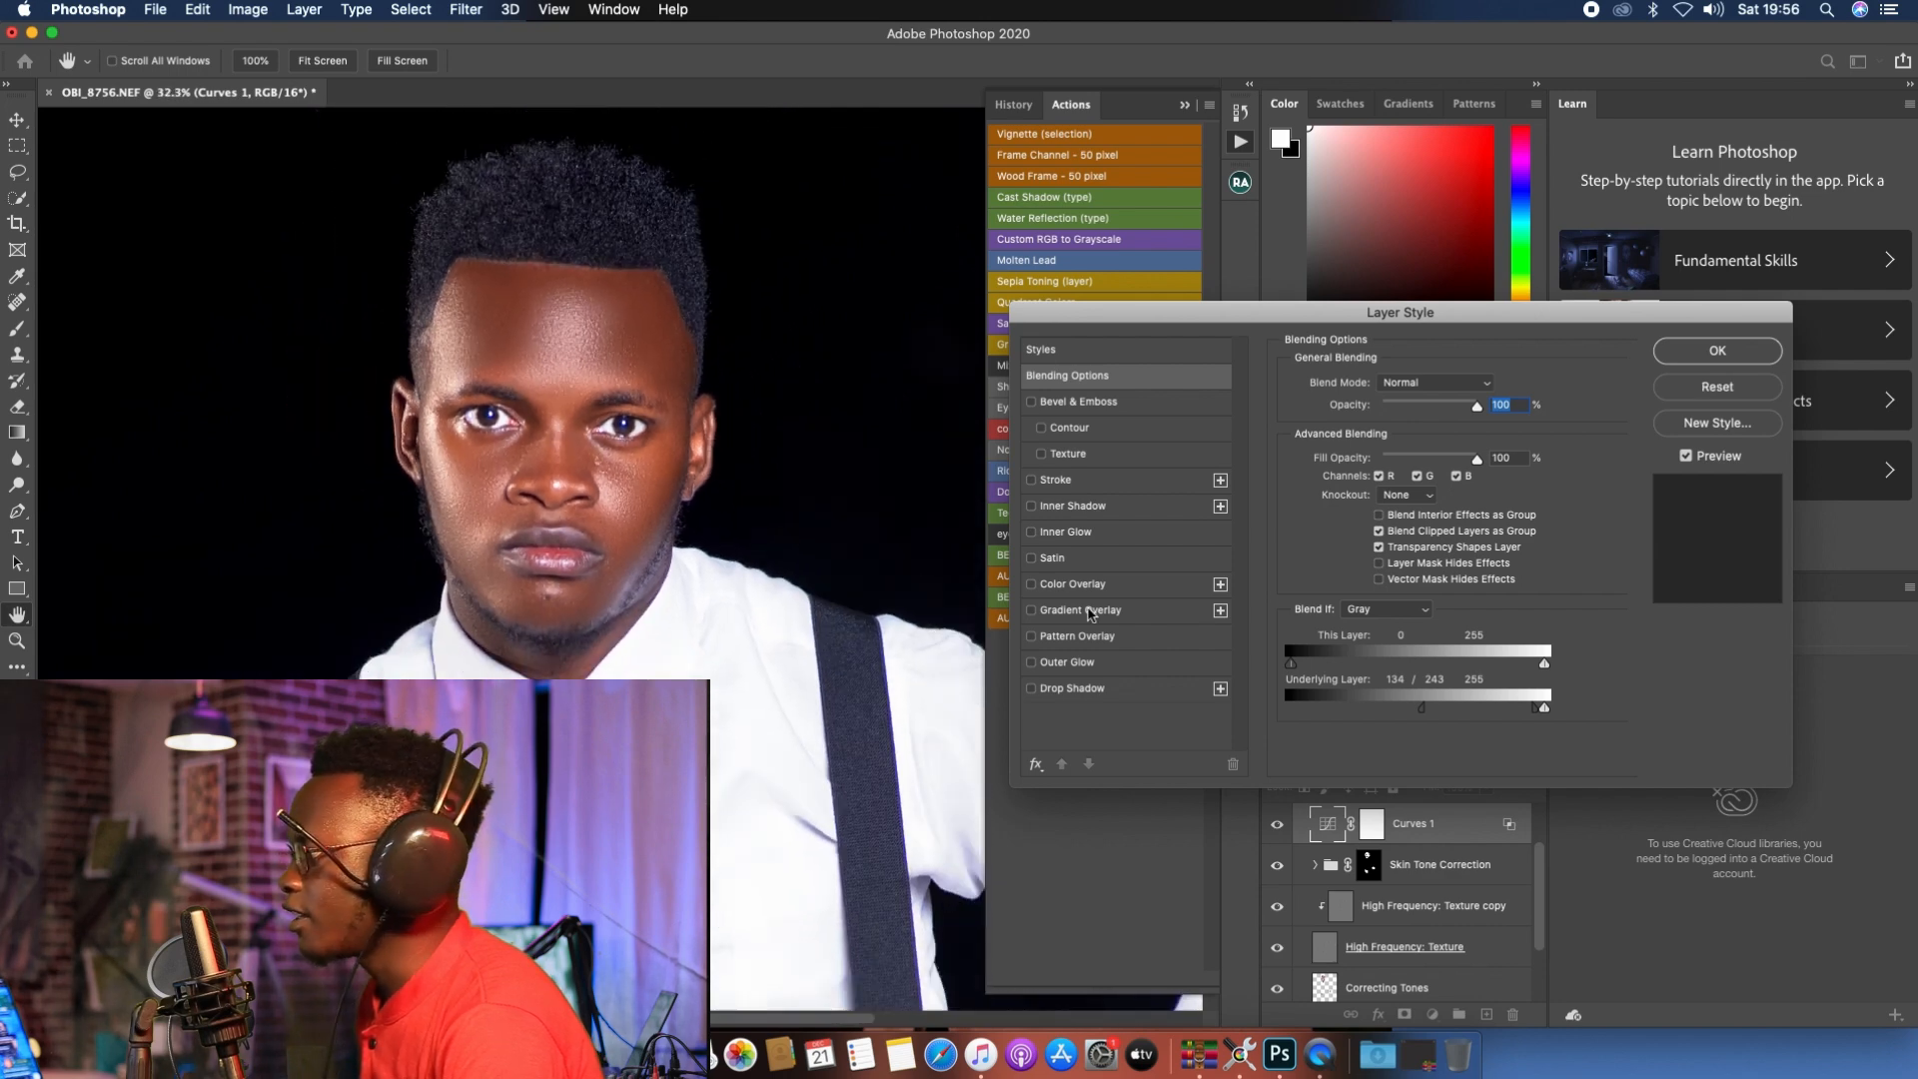
drag(1422, 711, 1428, 711)
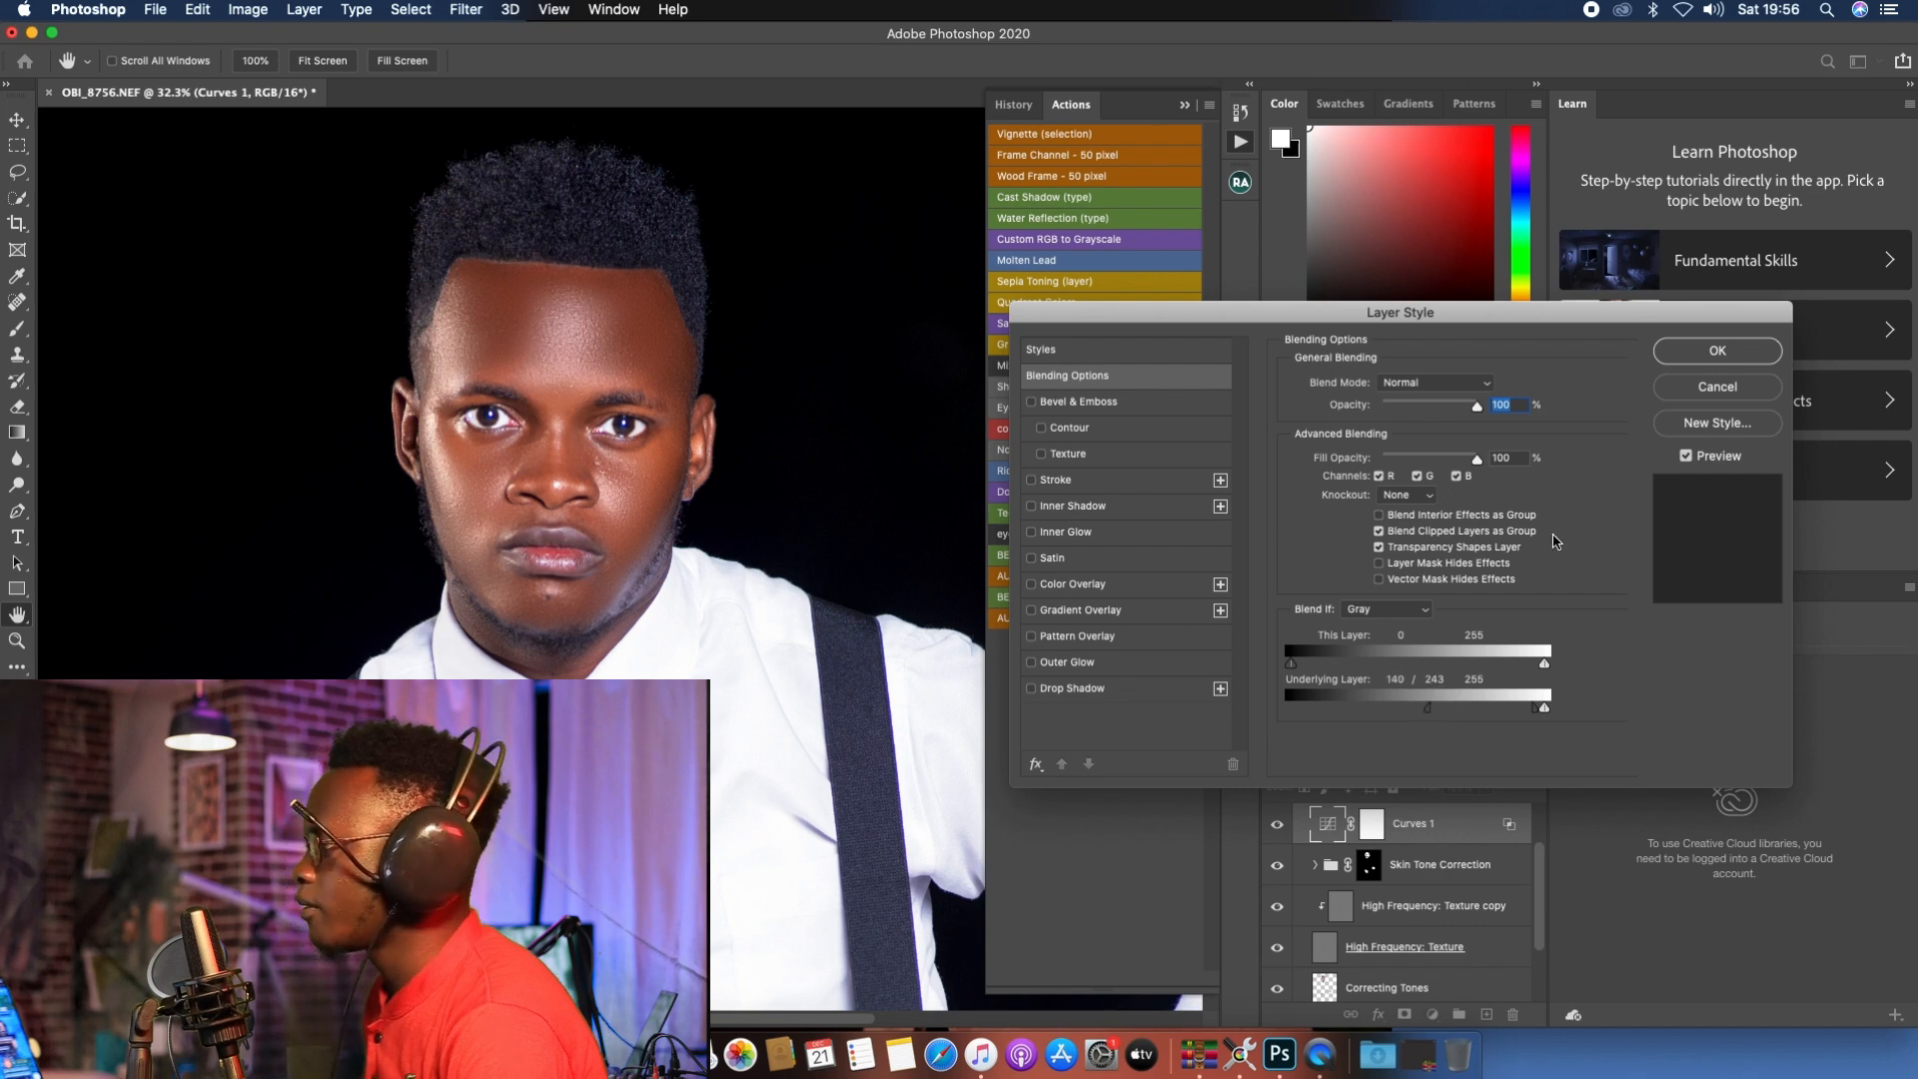
click(1684, 357)
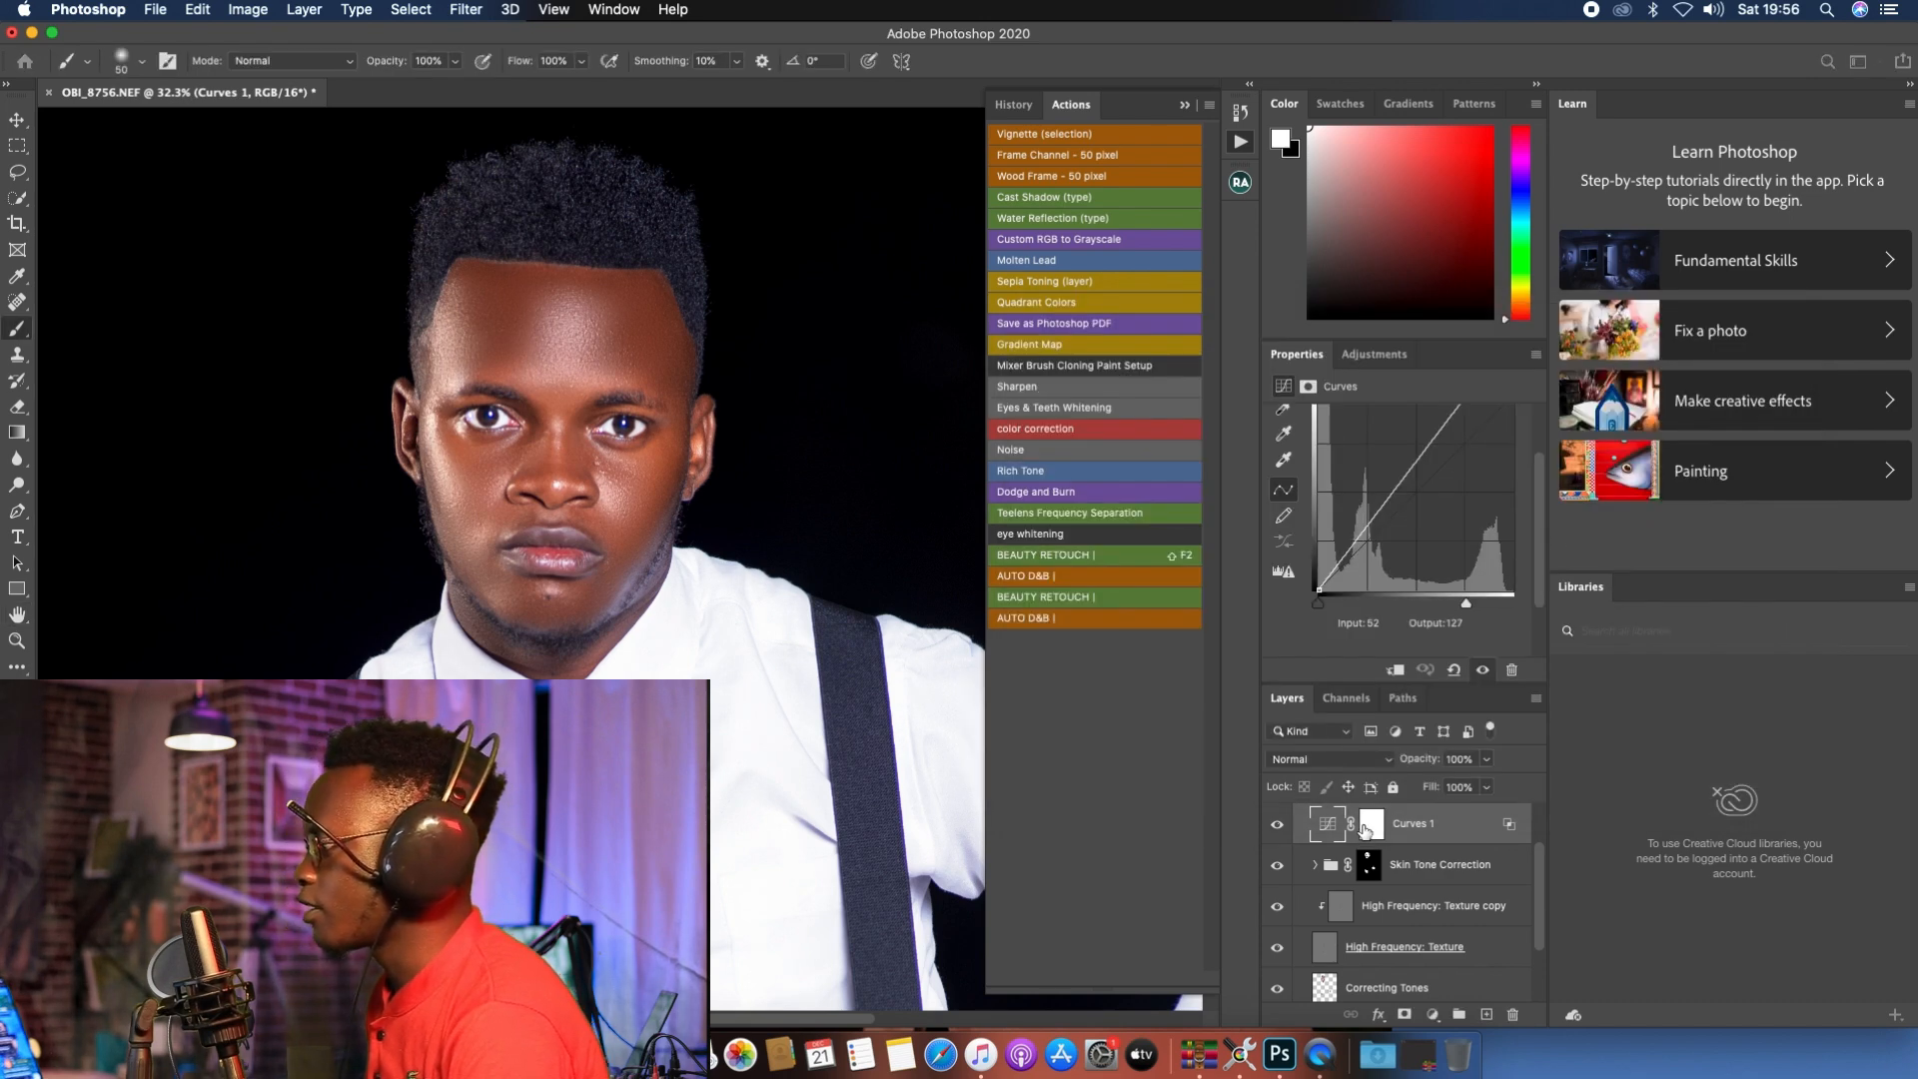
Step: Invert the Curves mask to black and paint the brightening over the forehead, nose and cheek highlights with a brush between 125 and 200
click(1370, 827)
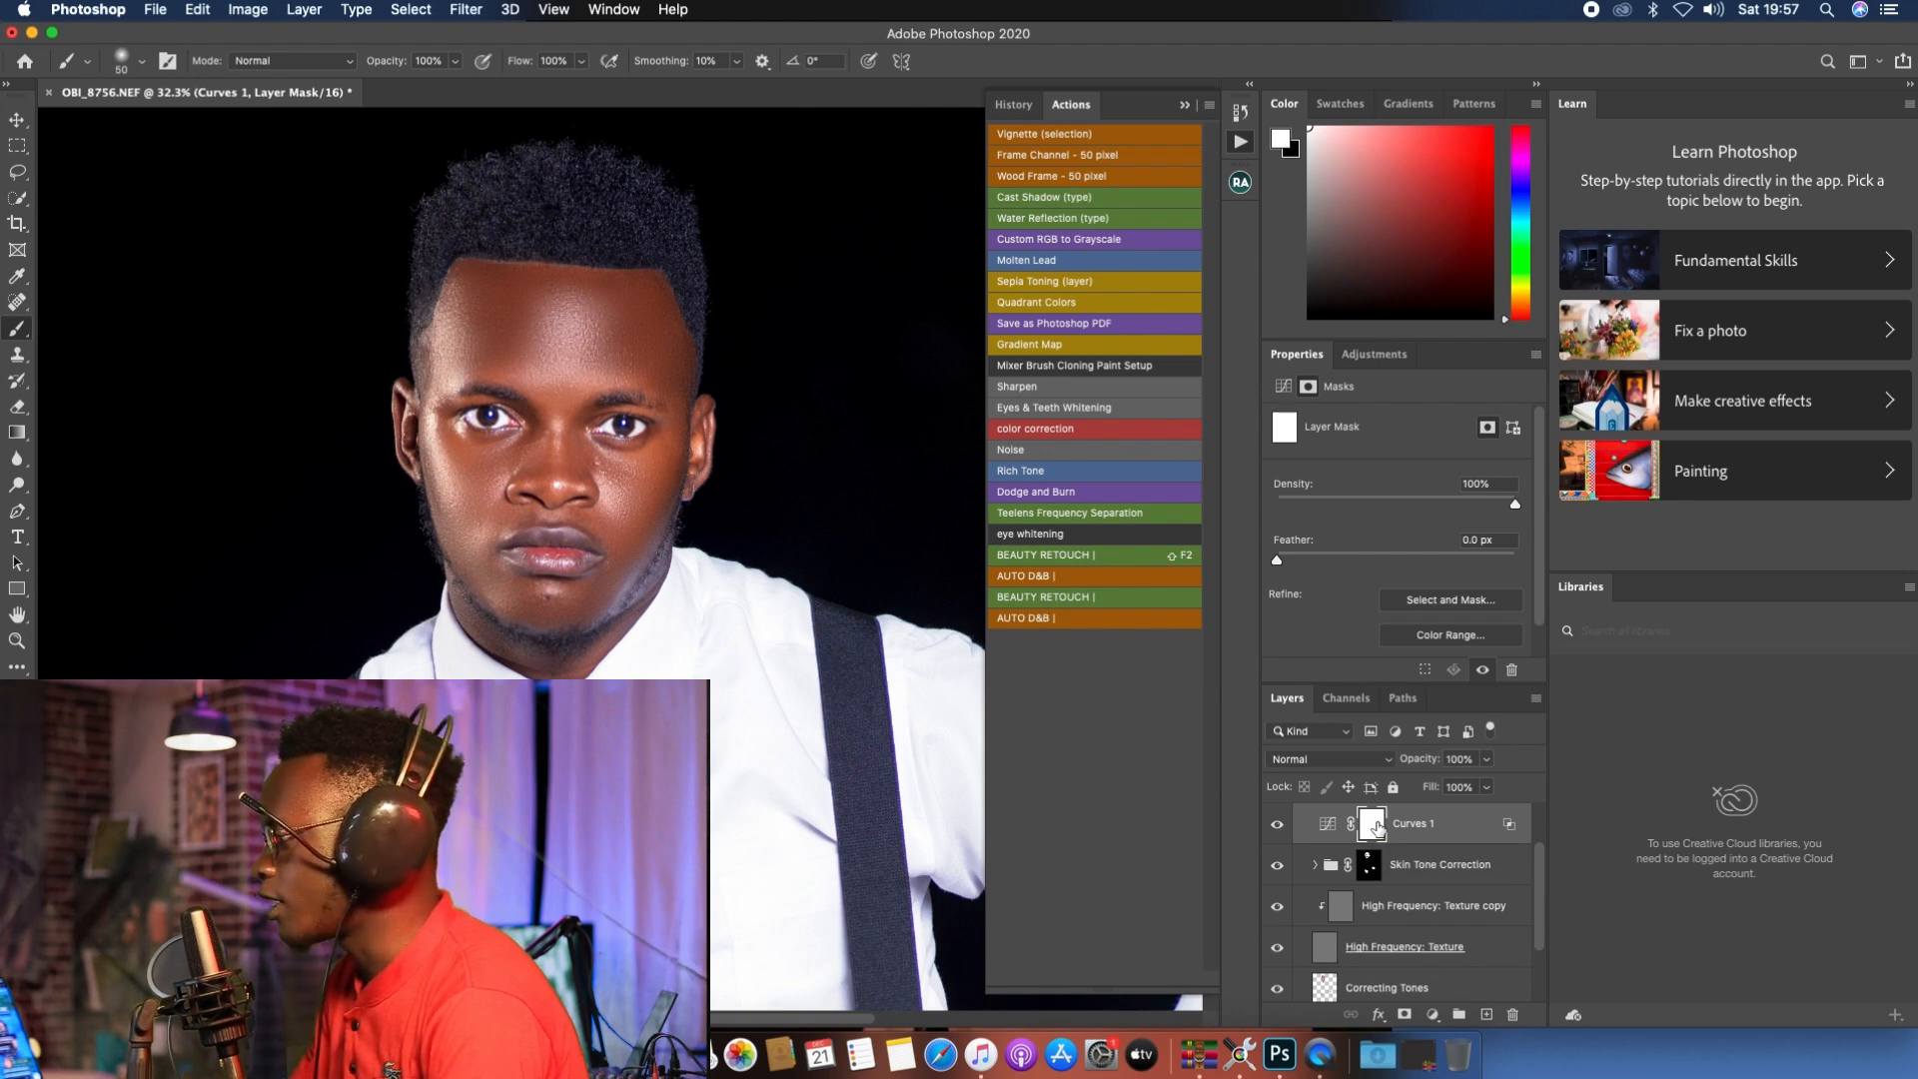
key(super+i)
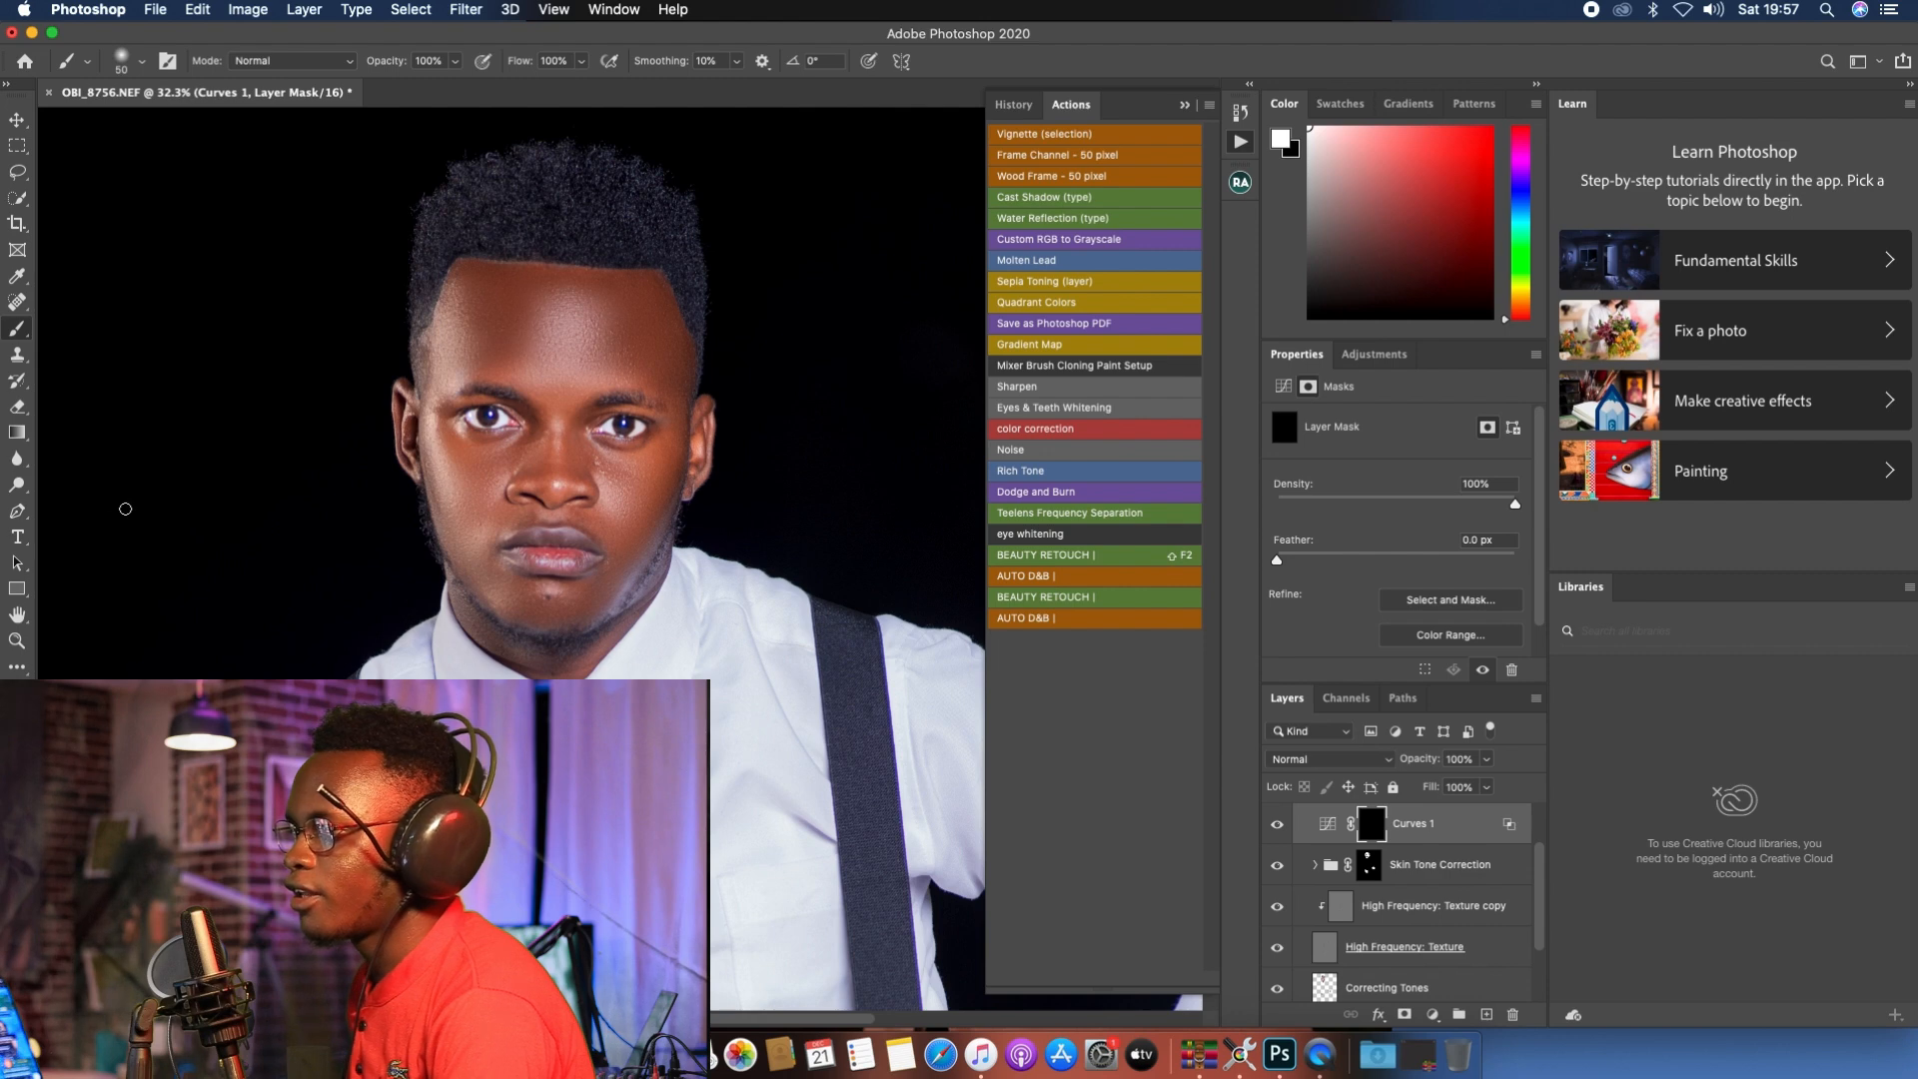
scroll(547, 453, up, 3)
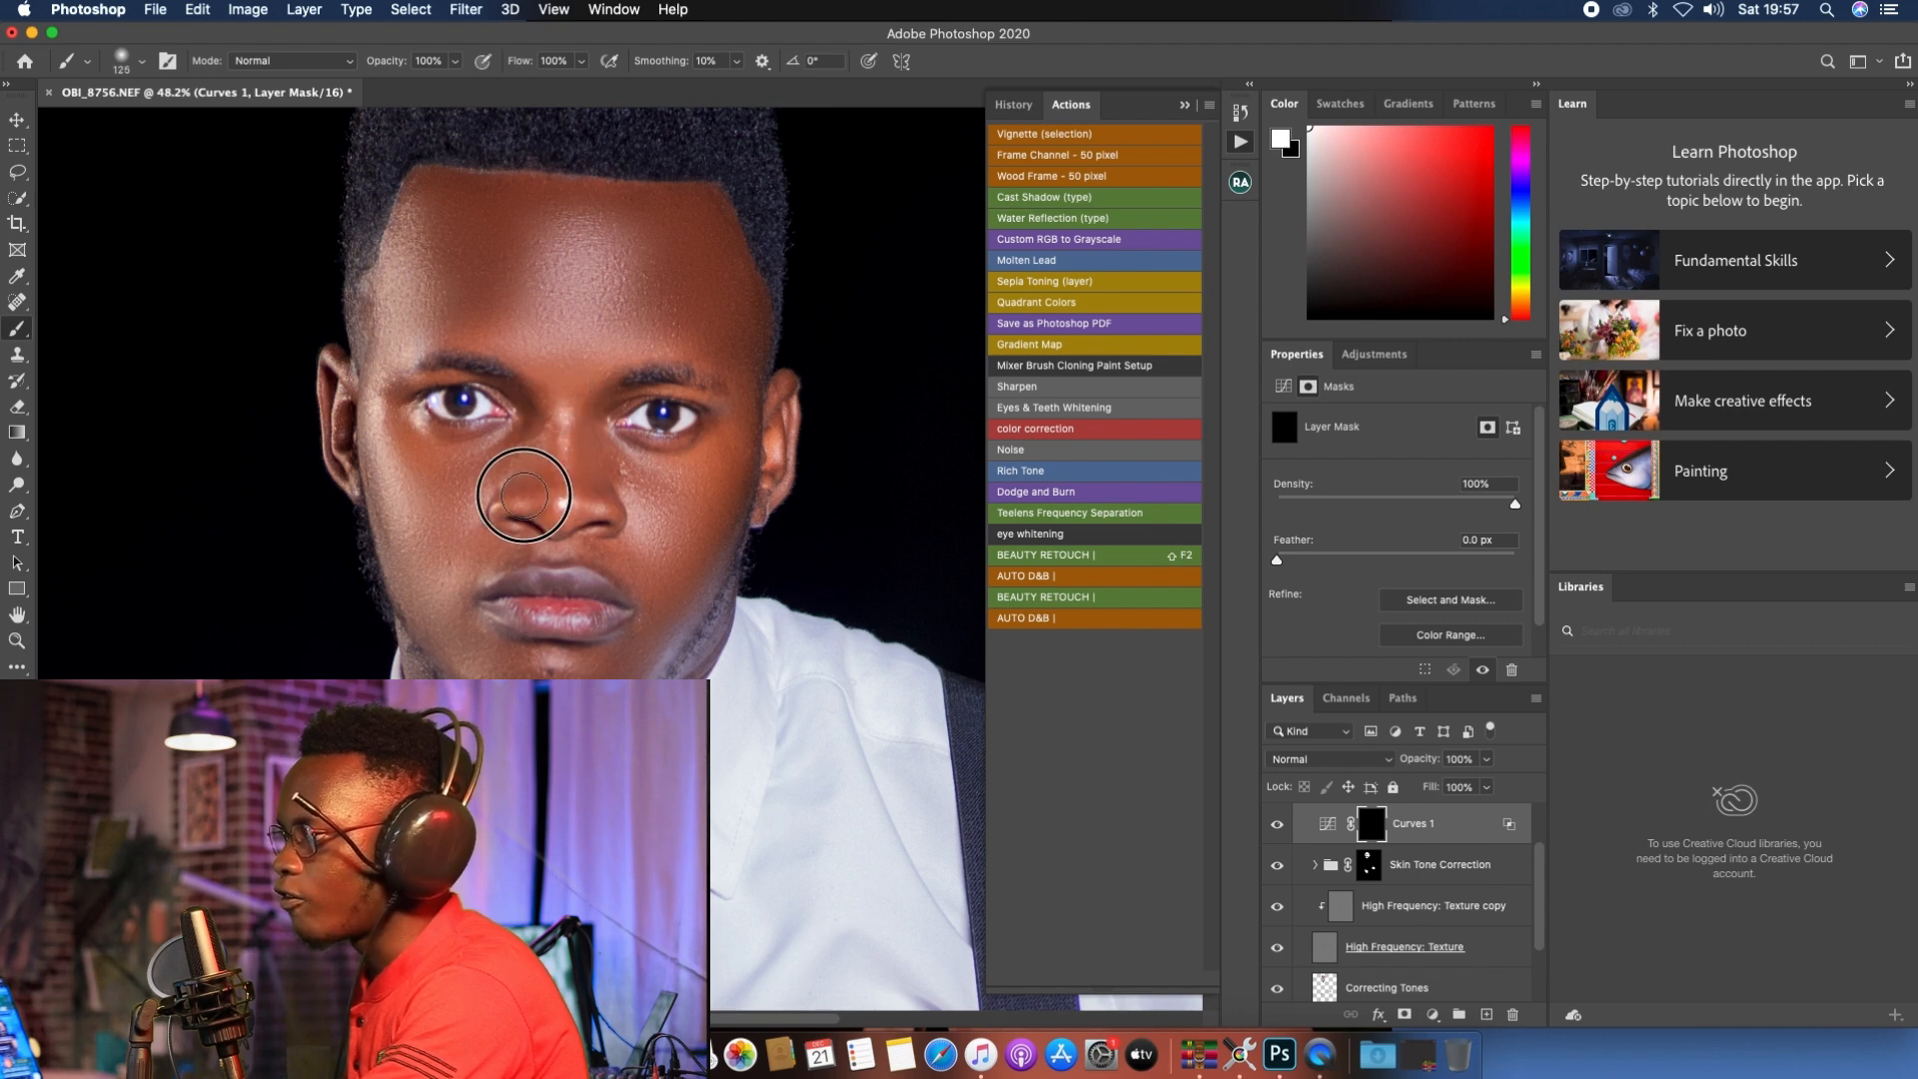
key(super+z)
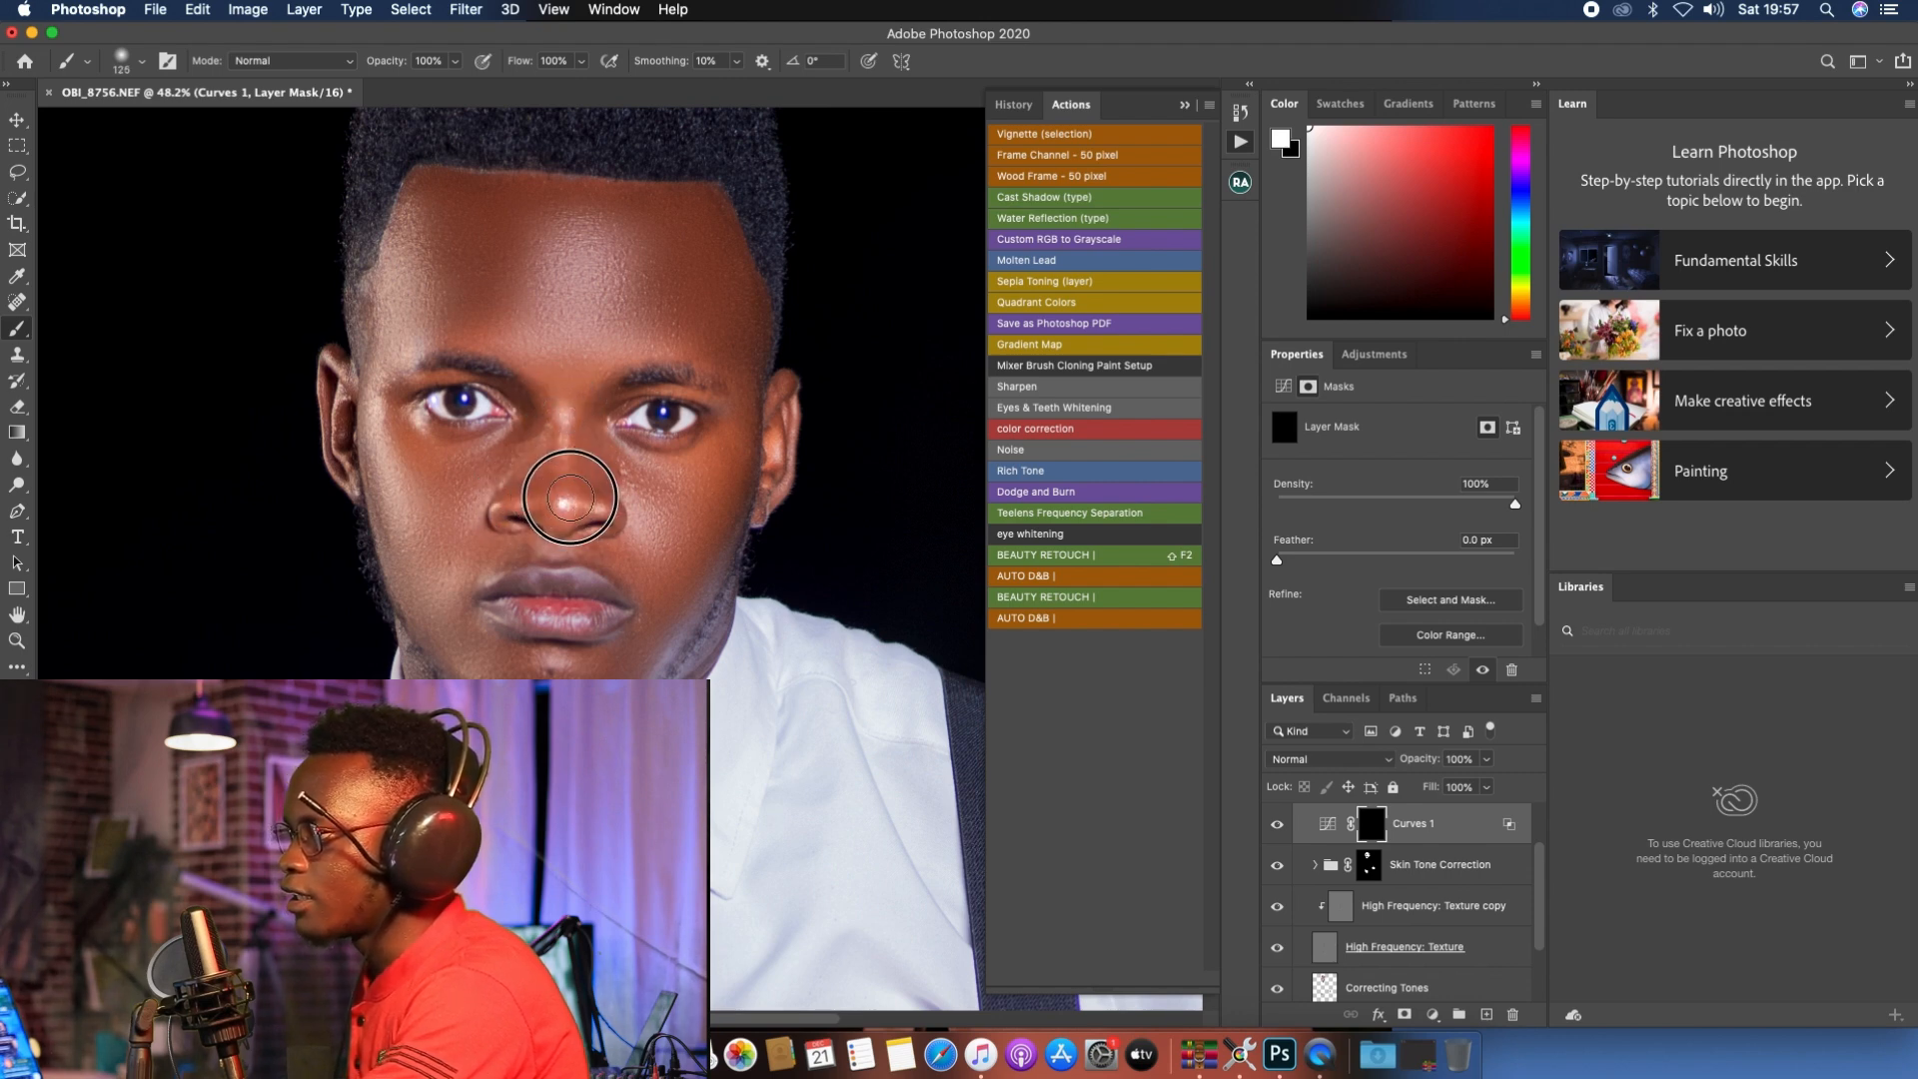
mouse_move(612, 295)
mouse_down()
mouse_move(573, 251)
mouse_move(440, 265)
mouse_move(599, 226)
mouse_move(652, 253)
mouse_move(580, 323)
mouse_move(558, 398)
mouse_move(566, 465)
mouse_up()
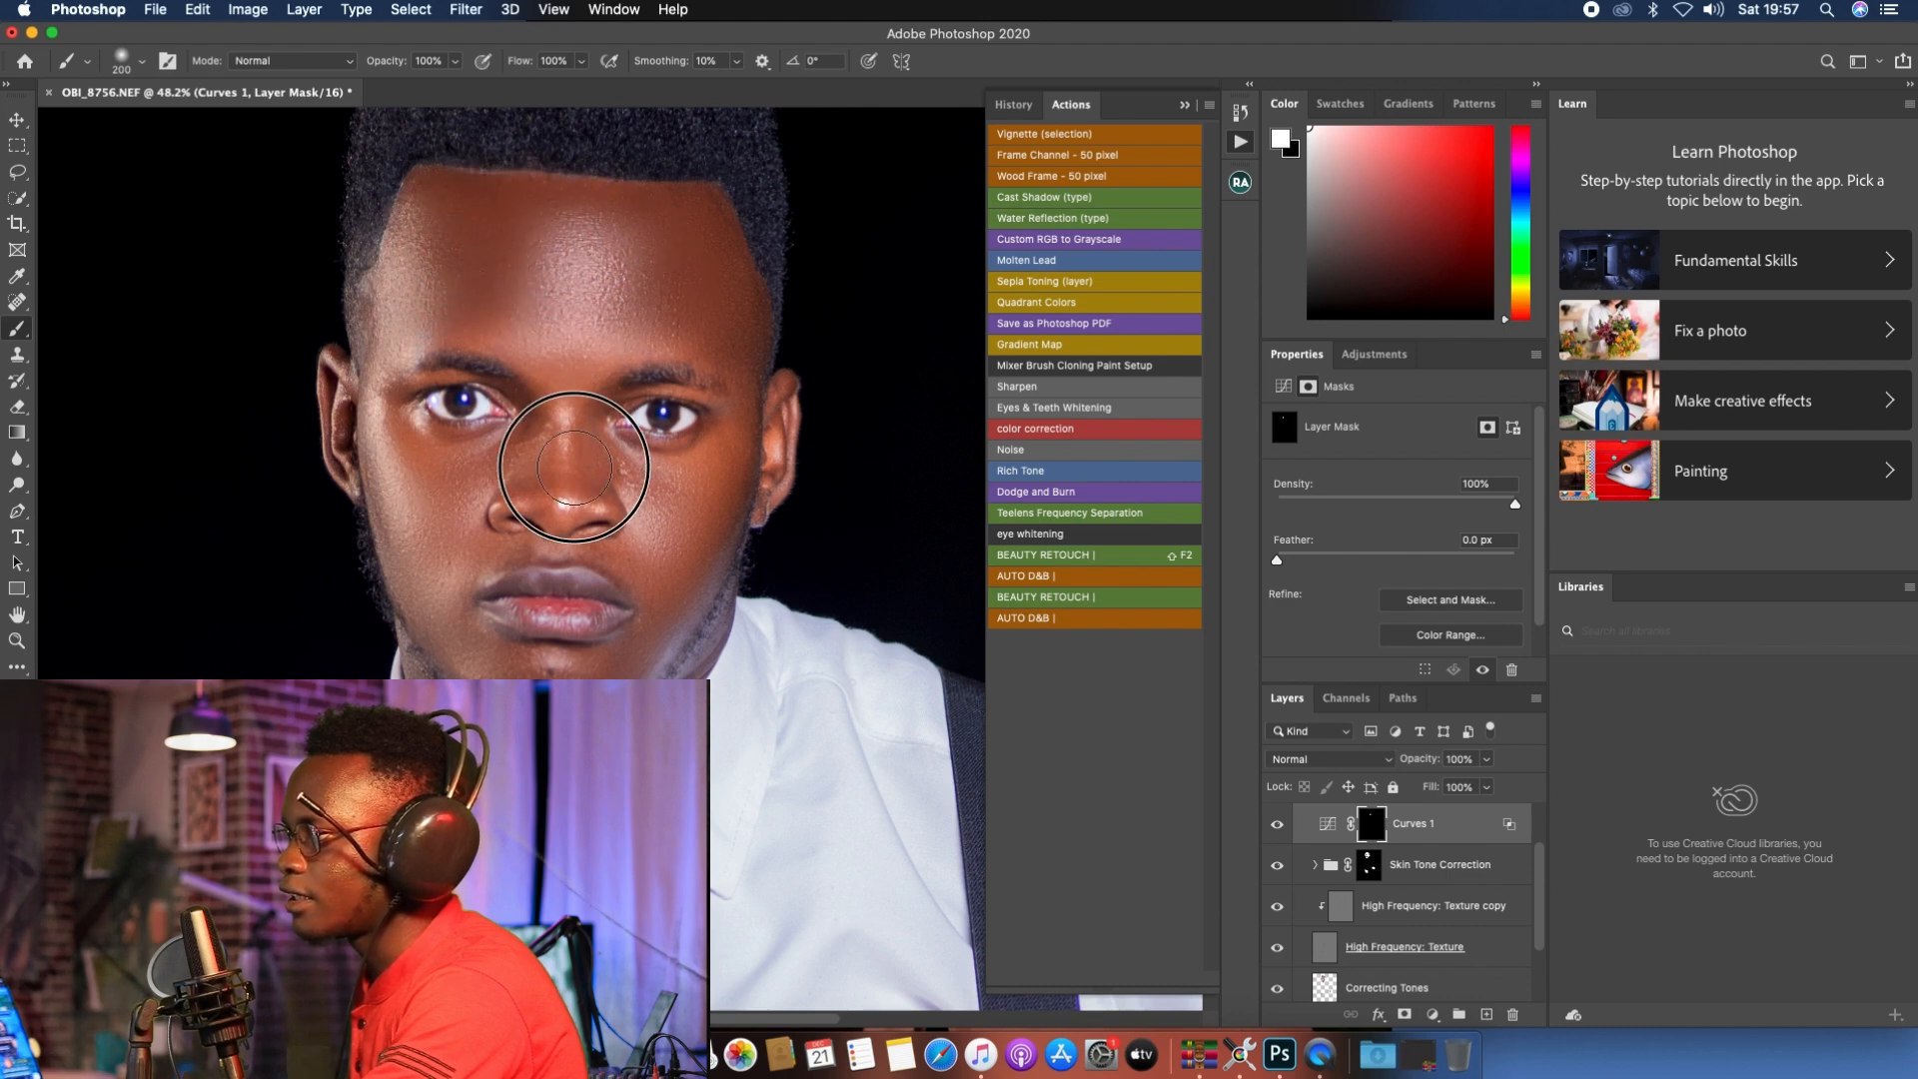
mouse_move(684, 511)
mouse_down()
mouse_move(615, 486)
mouse_move(675, 505)
mouse_move(711, 476)
mouse_move(658, 534)
mouse_move(504, 479)
mouse_move(435, 501)
mouse_move(416, 477)
mouse_move(453, 507)
mouse_move(493, 494)
mouse_move(439, 545)
mouse_move(543, 439)
mouse_move(441, 541)
mouse_move(434, 501)
mouse_move(559, 519)
mouse_move(694, 488)
mouse_move(634, 530)
mouse_up()
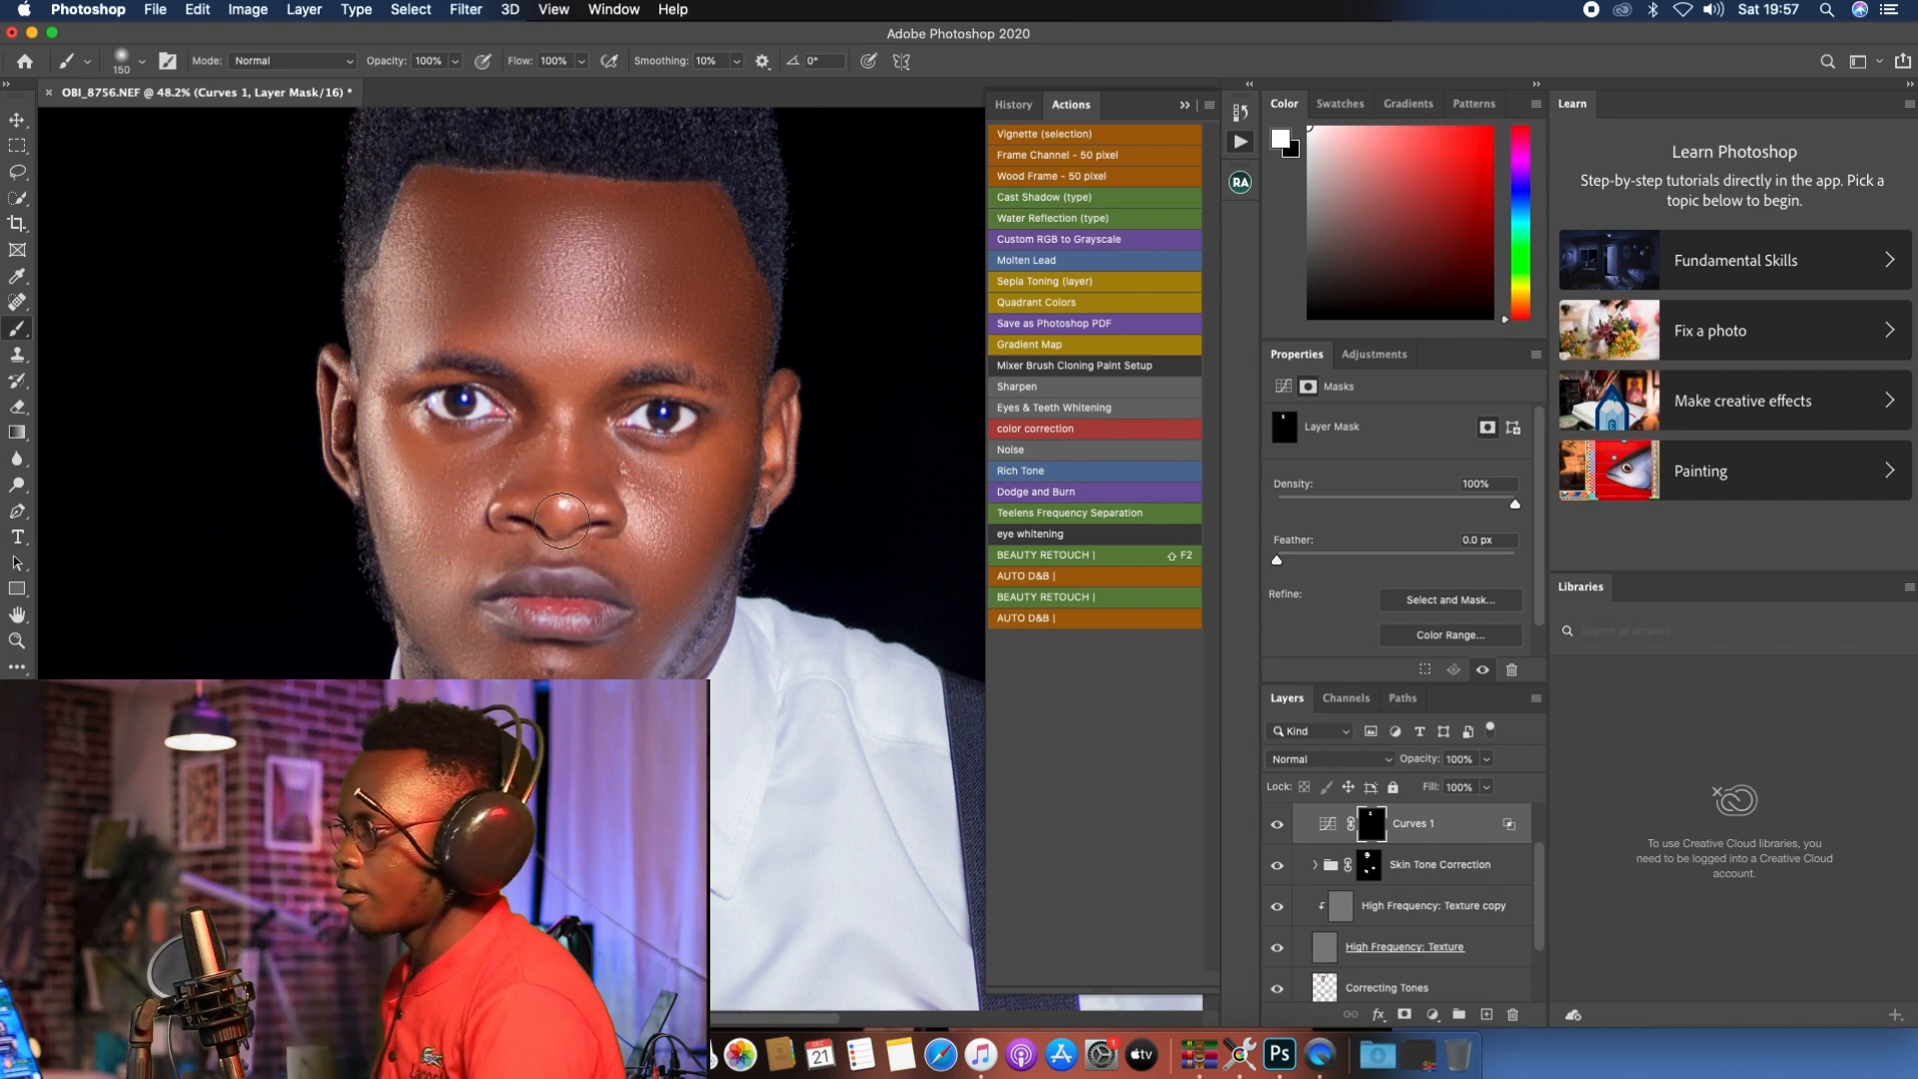
Step: Toggle the visibility of the FS via Gaussian Blur group to compare before and after, and examine the retouched face
scroll(634, 530, down, 4)
scroll(635, 527, down, 3)
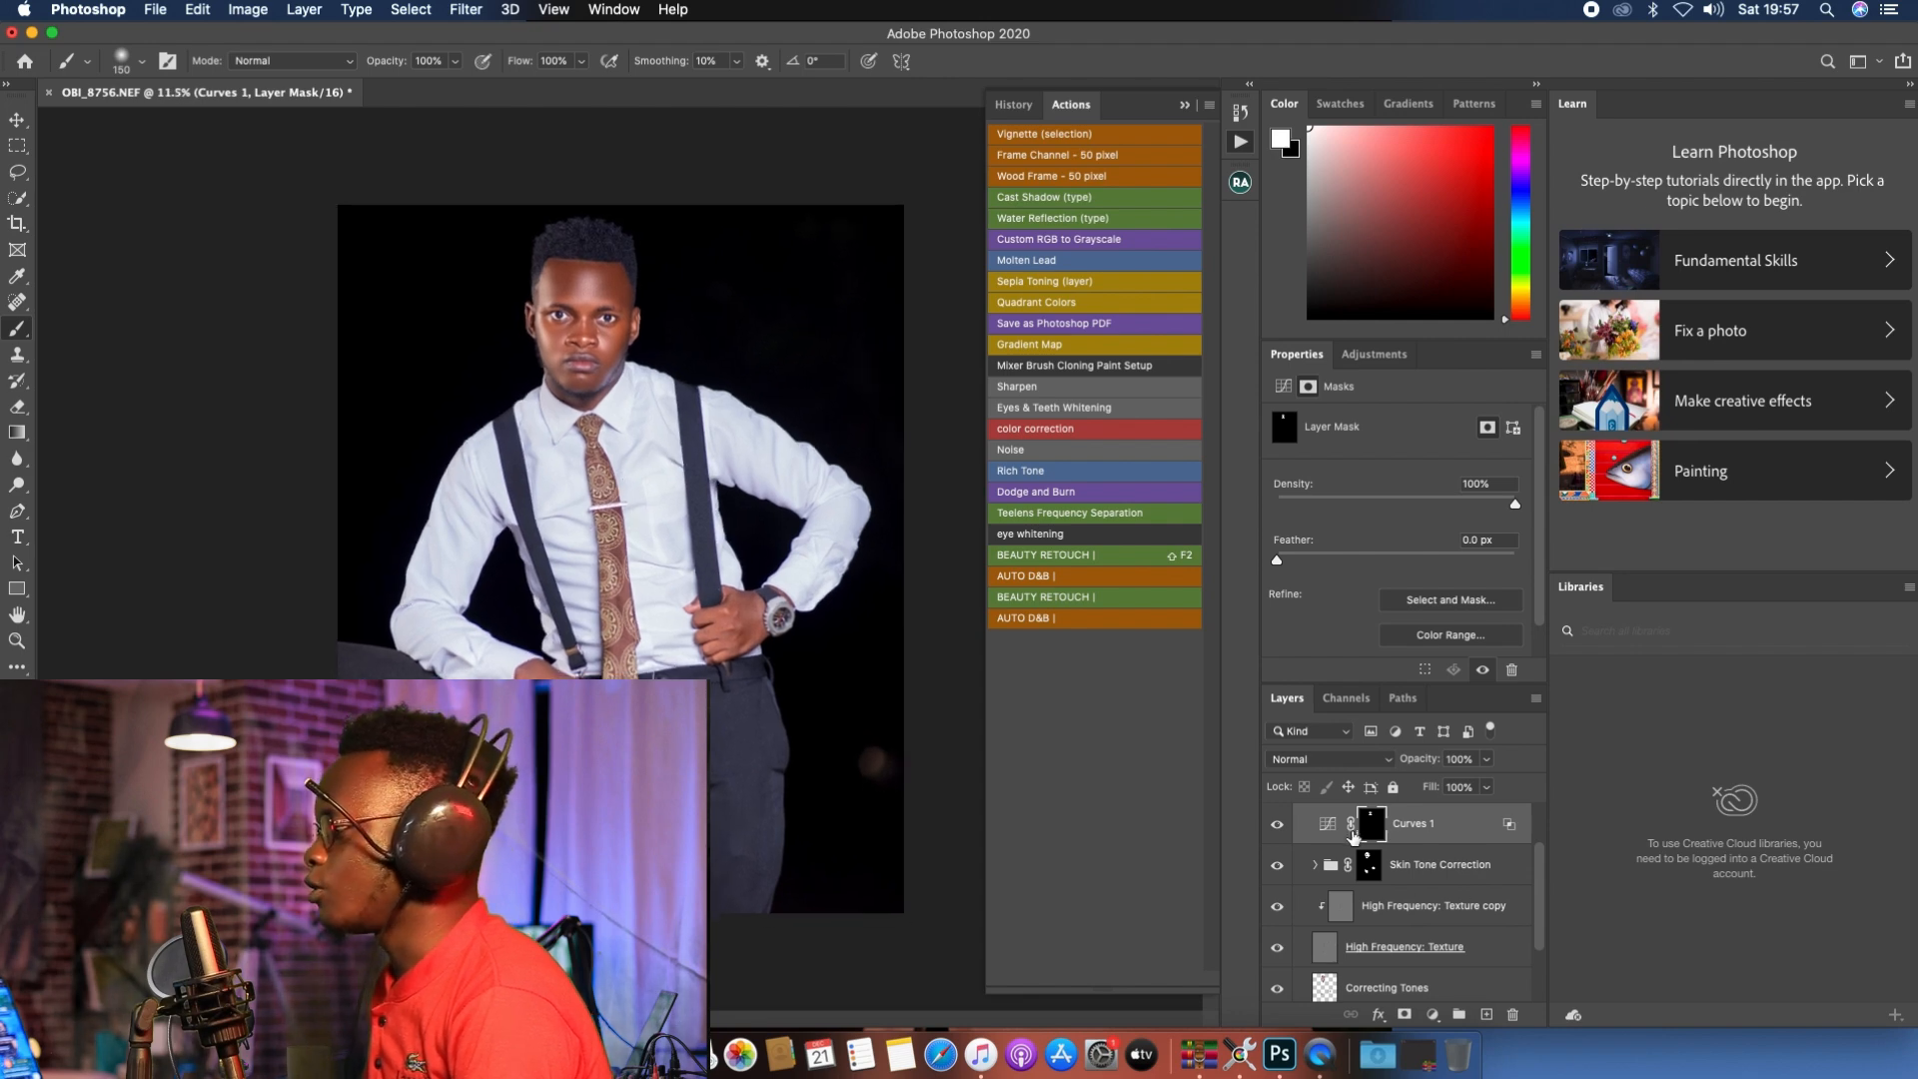
scroll(1351, 837, up, 3)
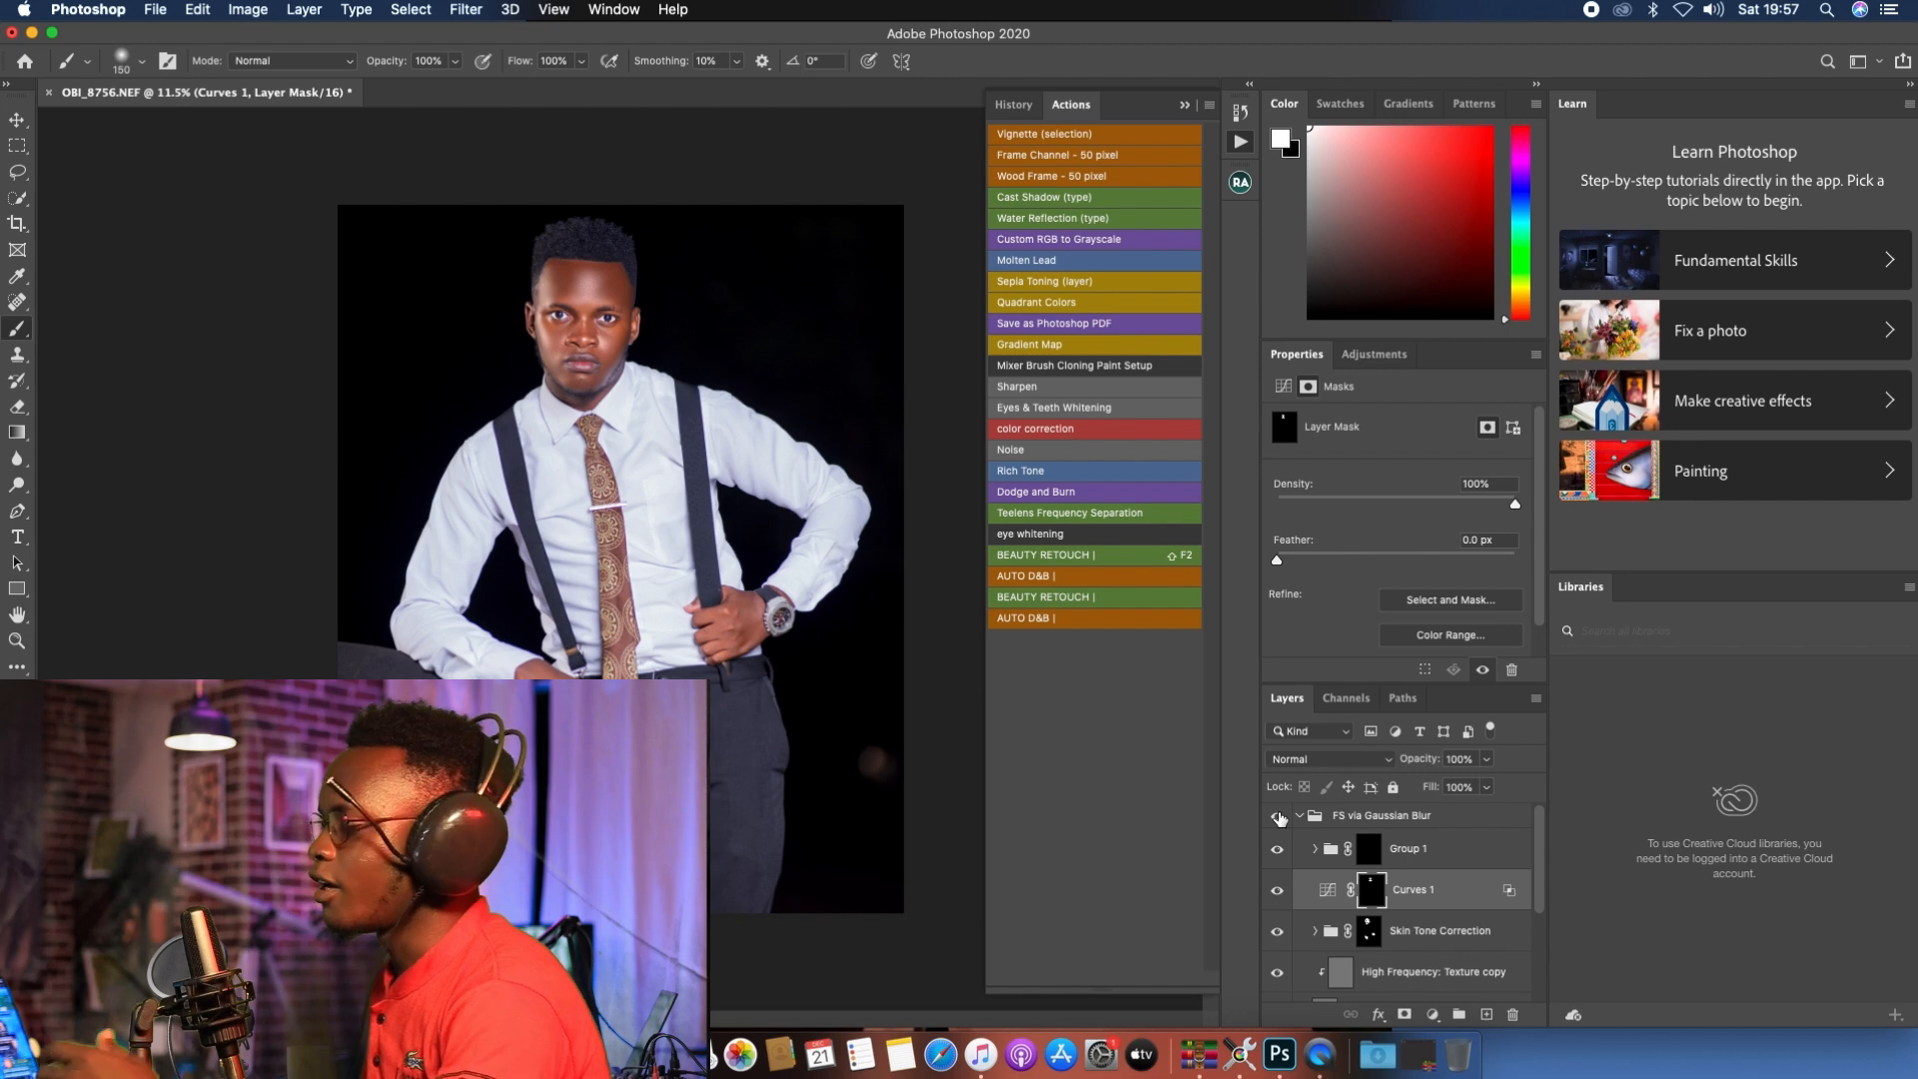
click(1278, 816)
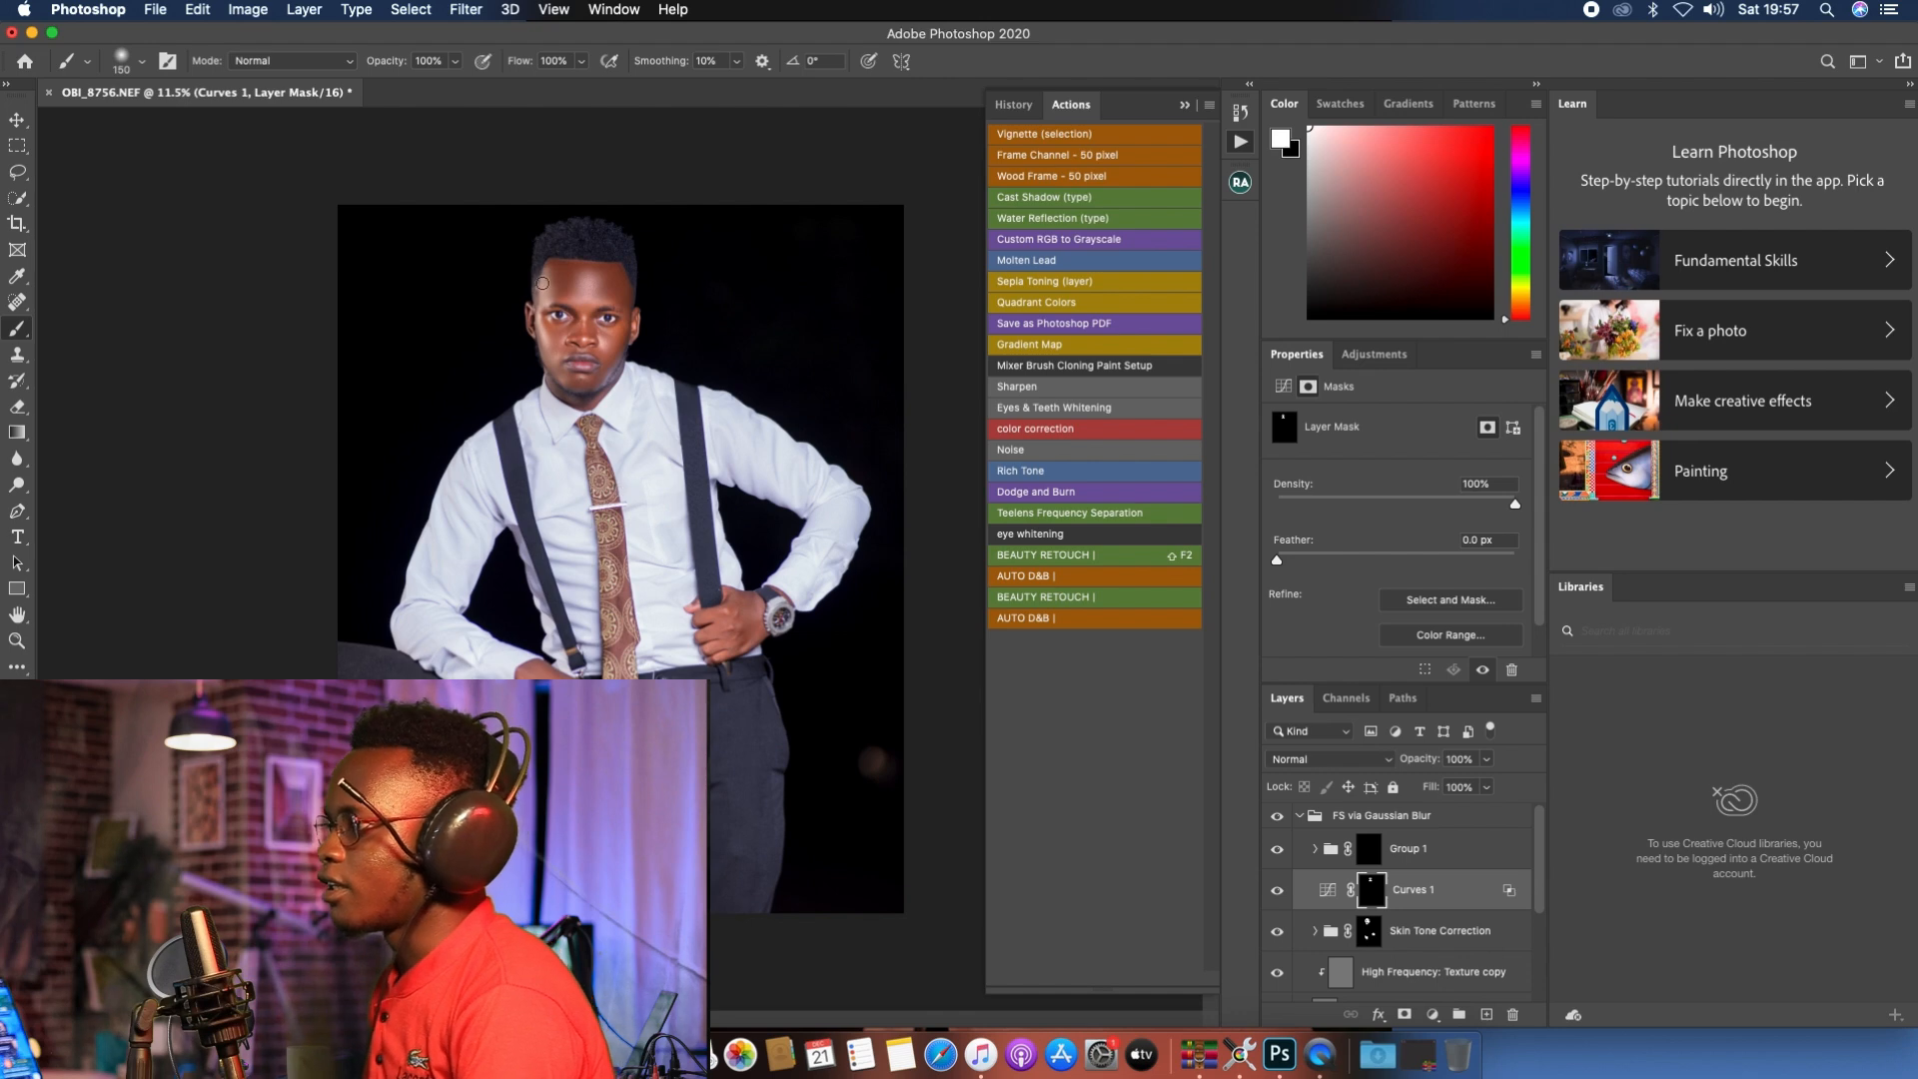
scroll(634, 262, up, 6)
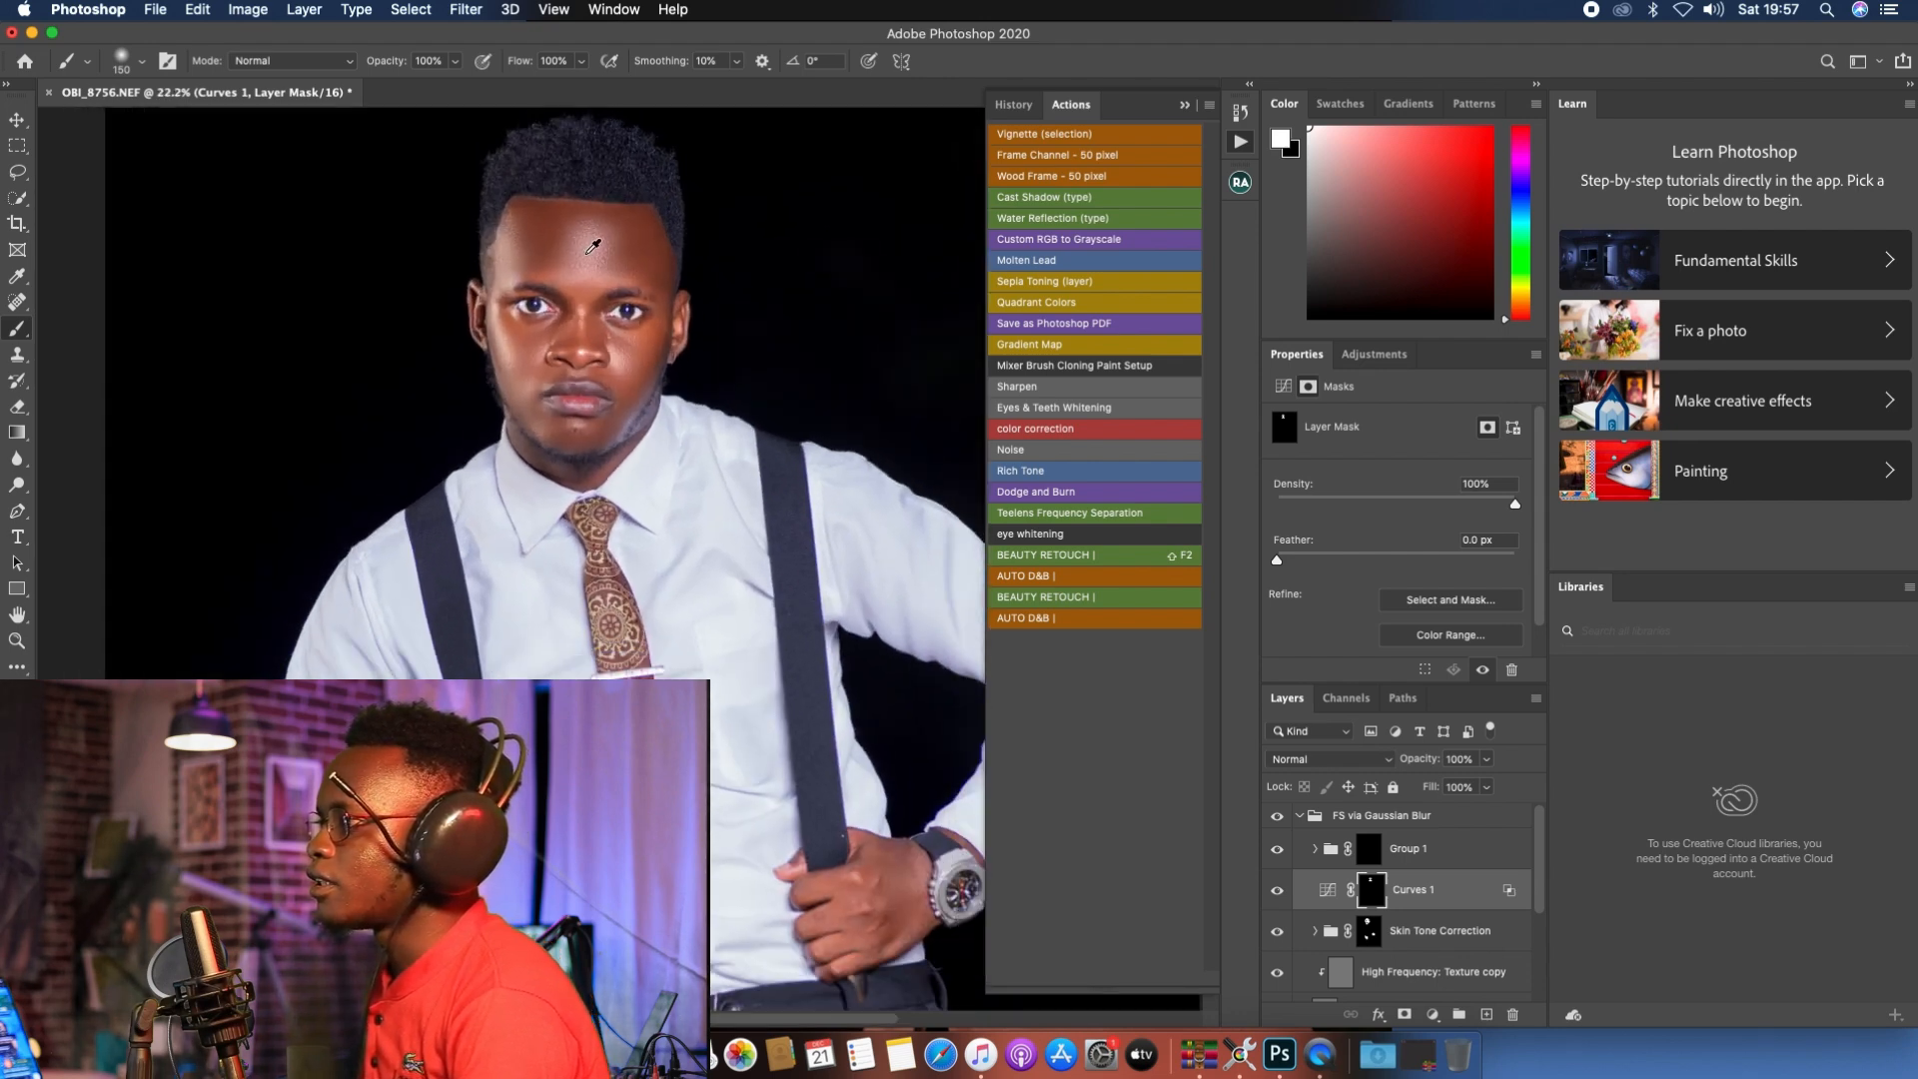
scroll(593, 246, down, 2)
scroll(578, 175, up, 3)
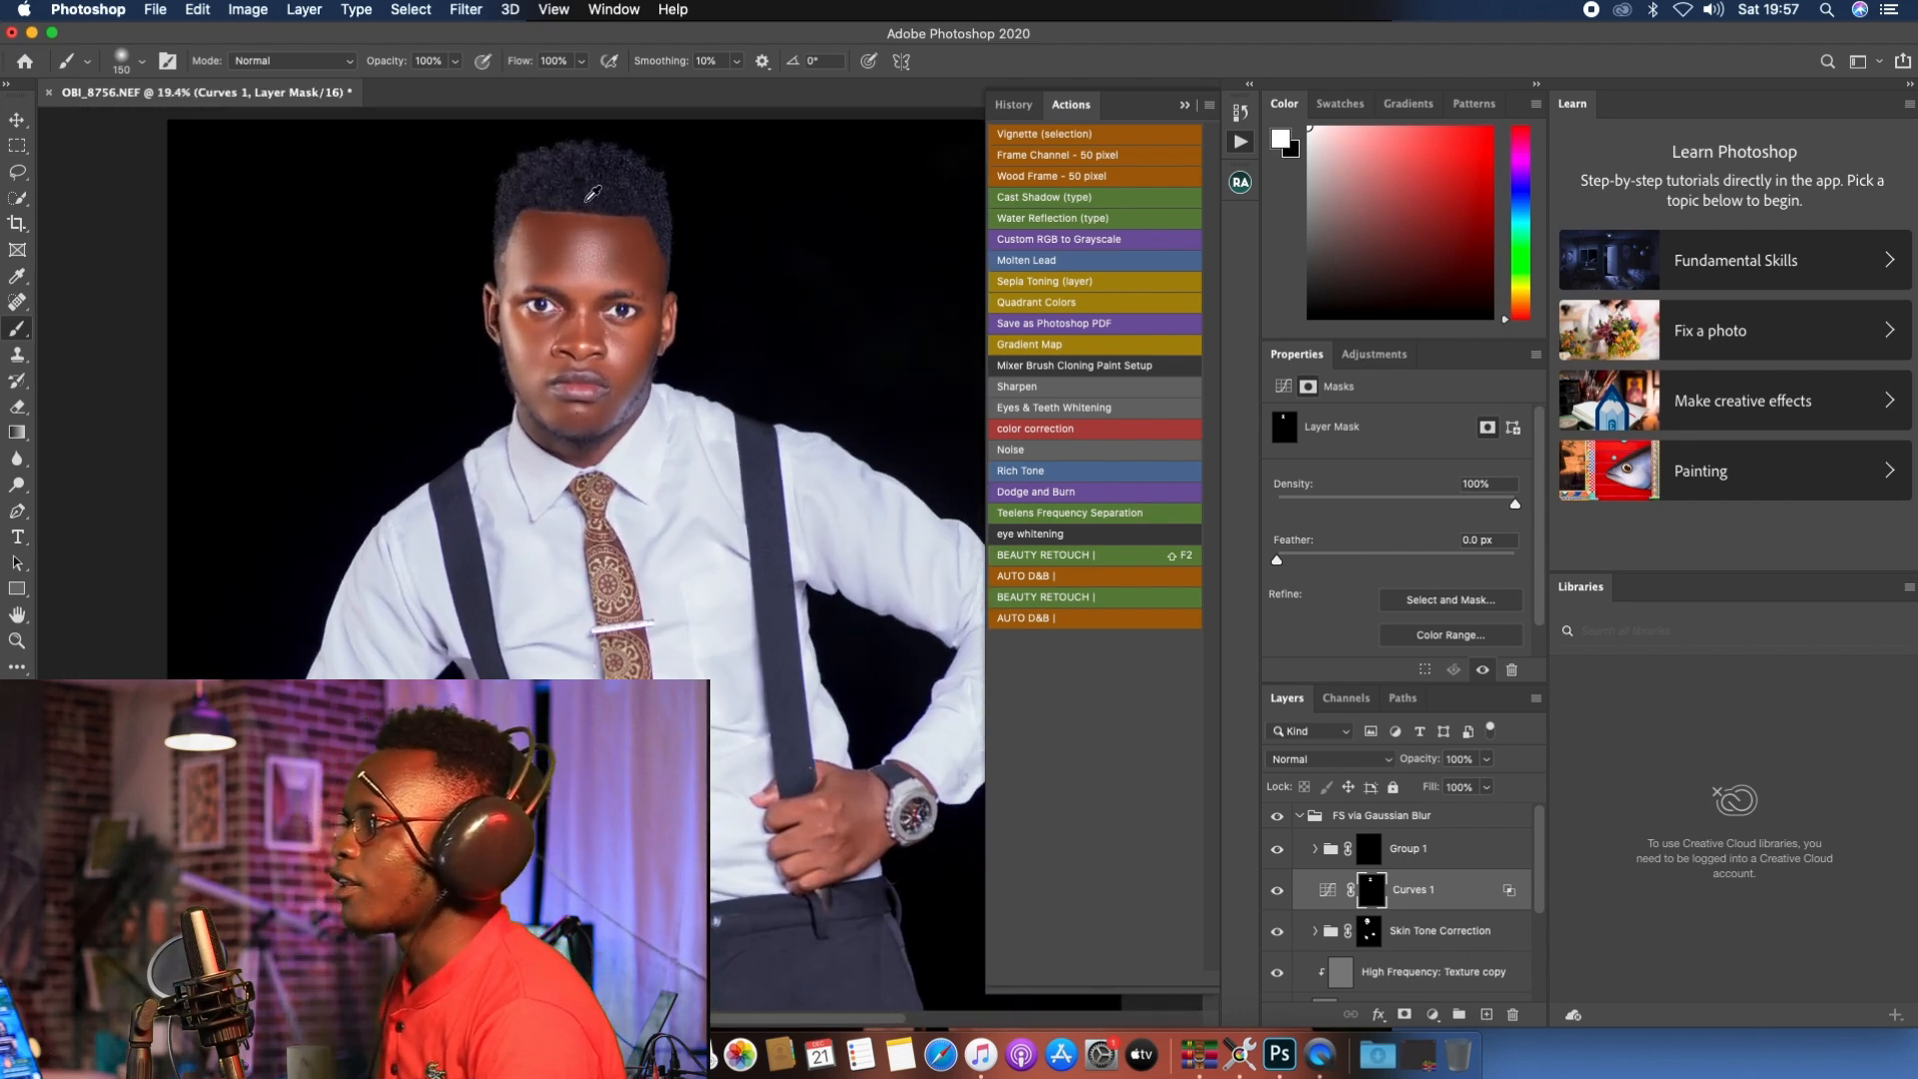
scroll(696, 243, down, 3)
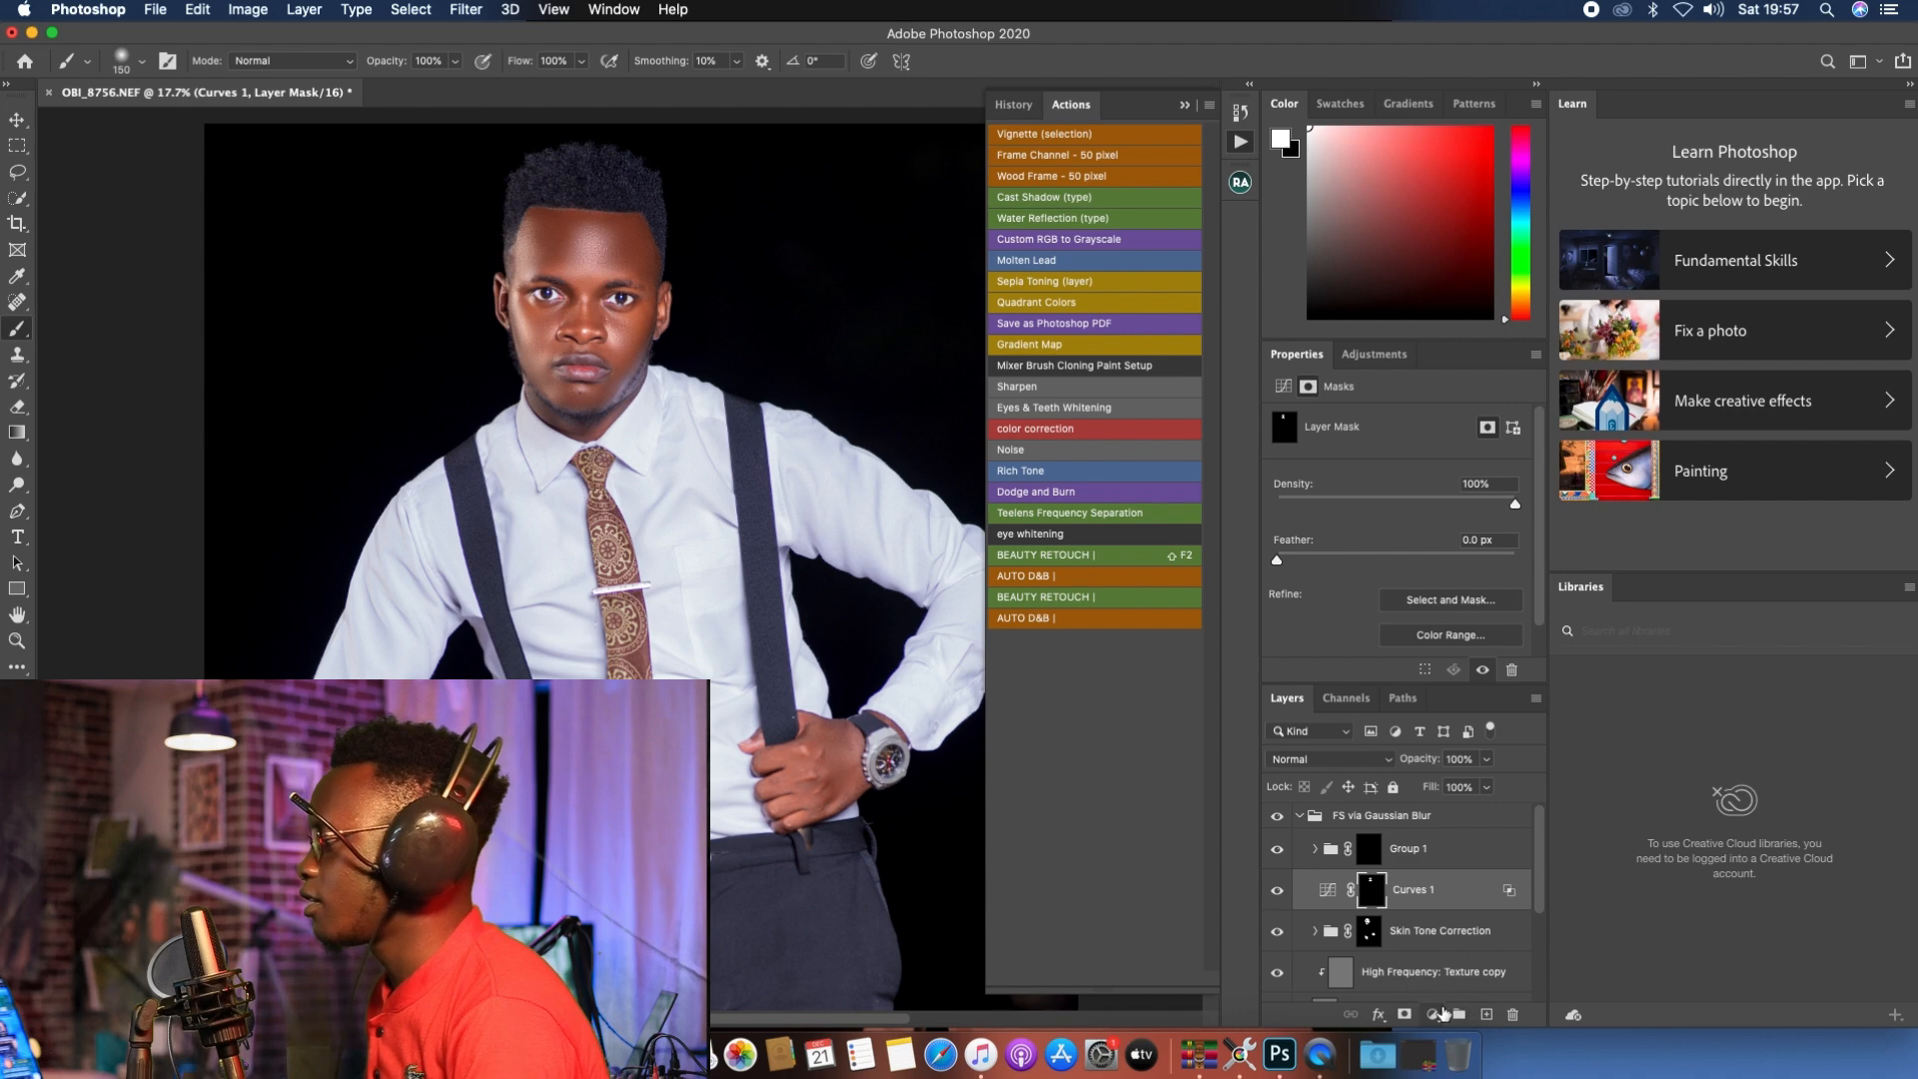
Step: Add a Selective Color adjustment above the Curves layer and set Black to +7% for the Blacks range
click(1436, 1014)
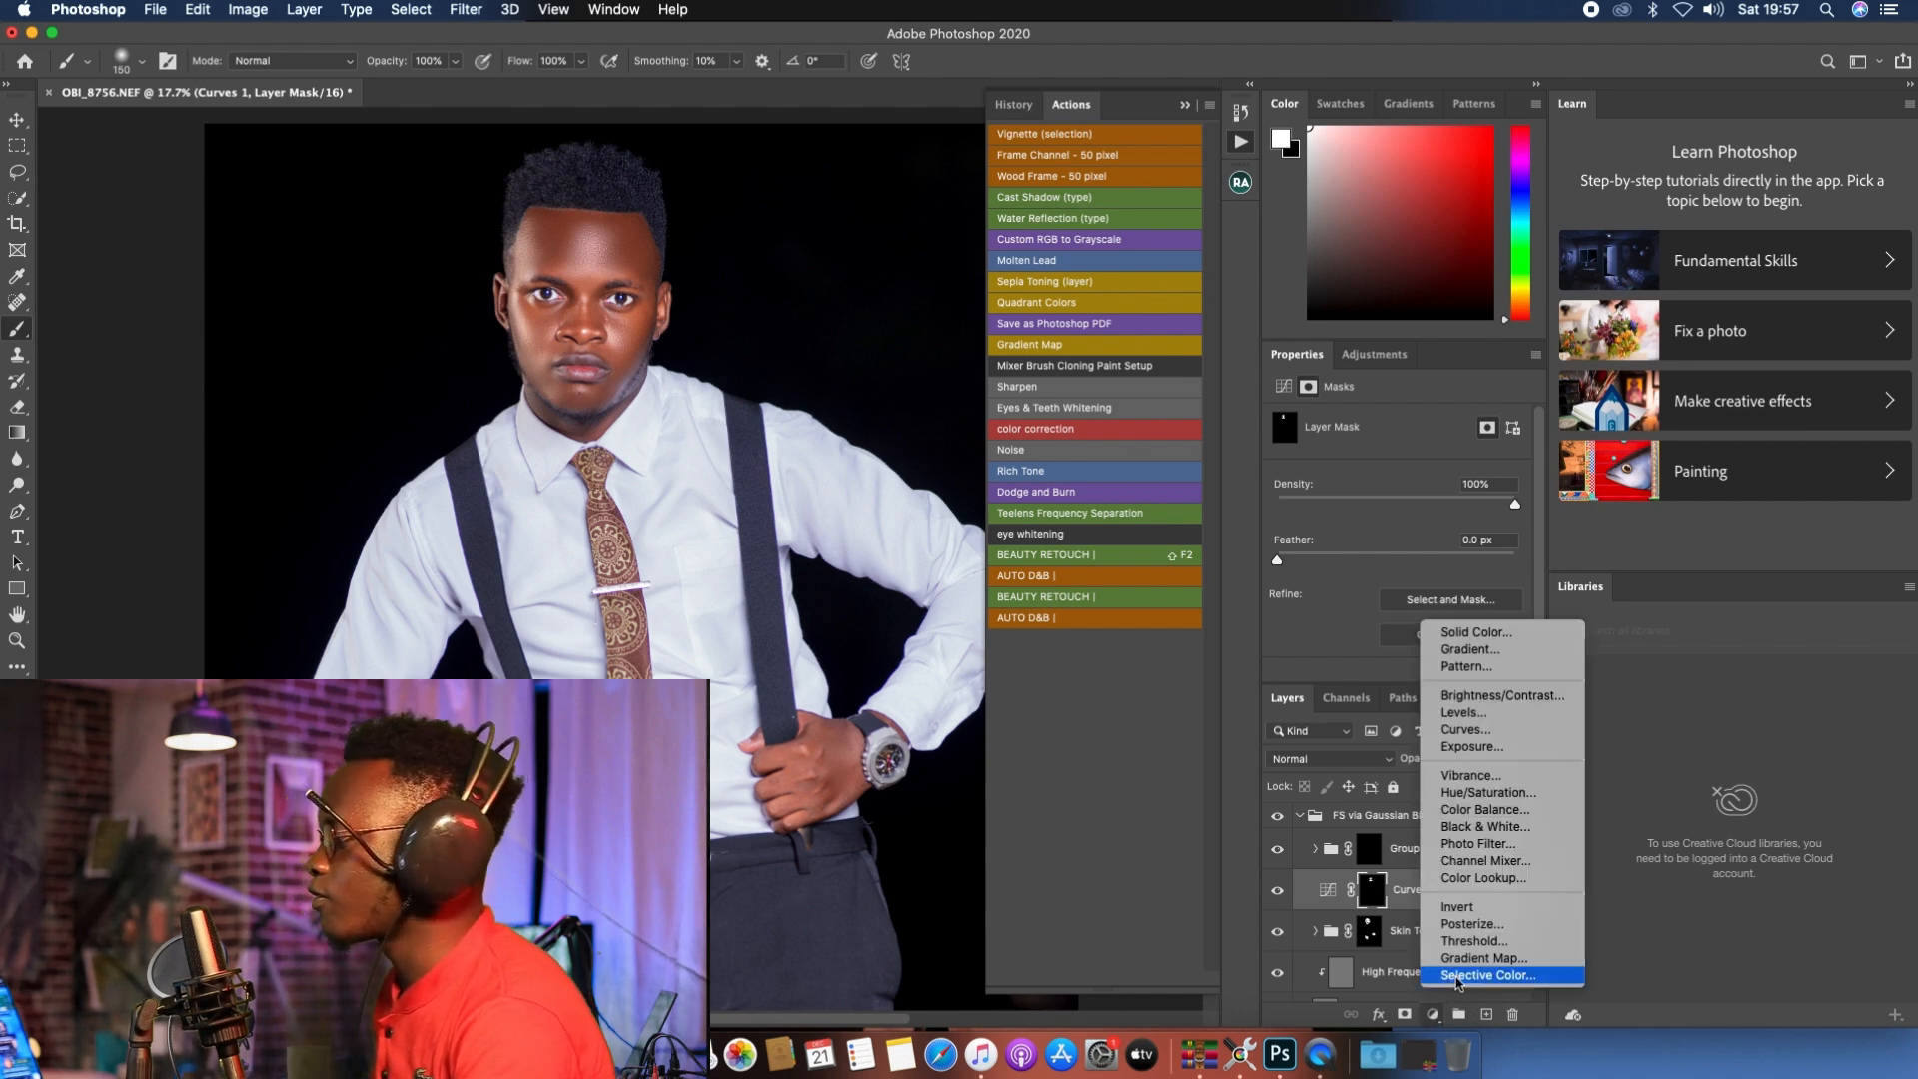
click(1488, 975)
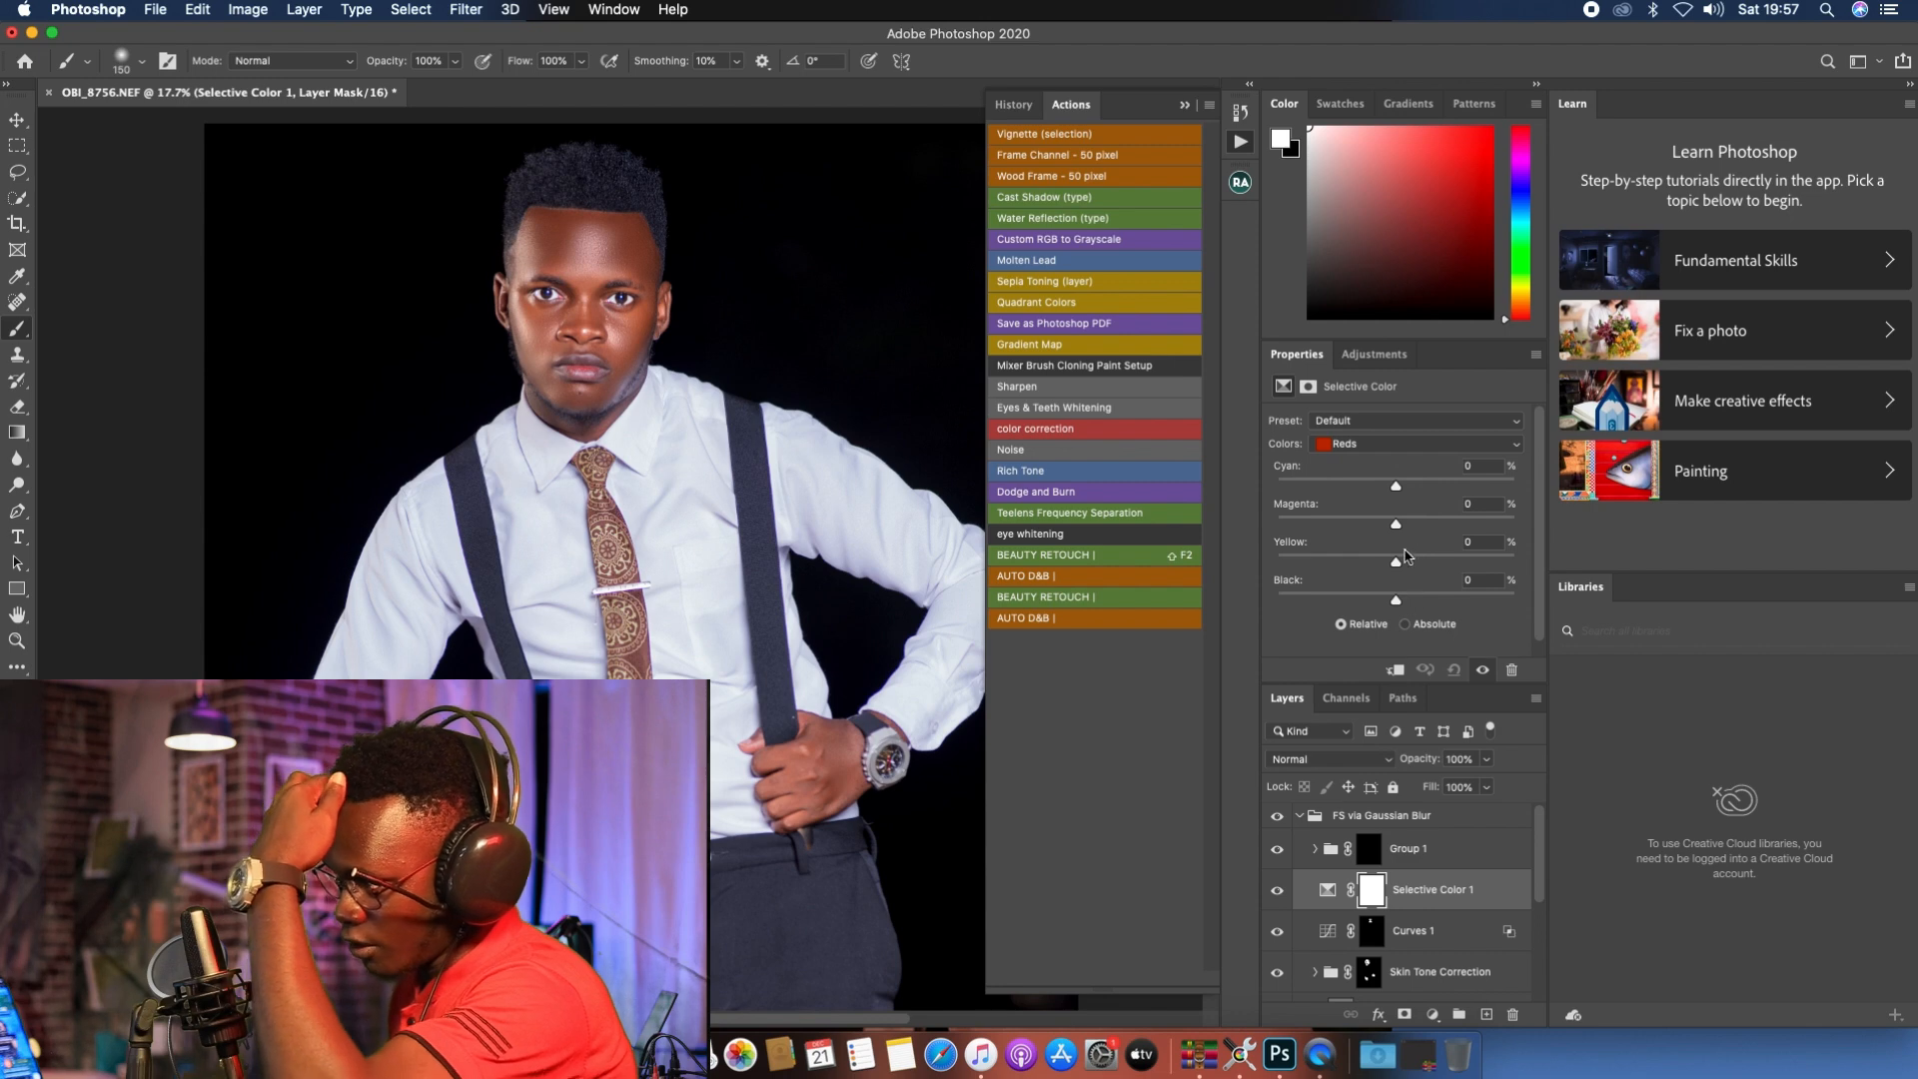
click(1404, 451)
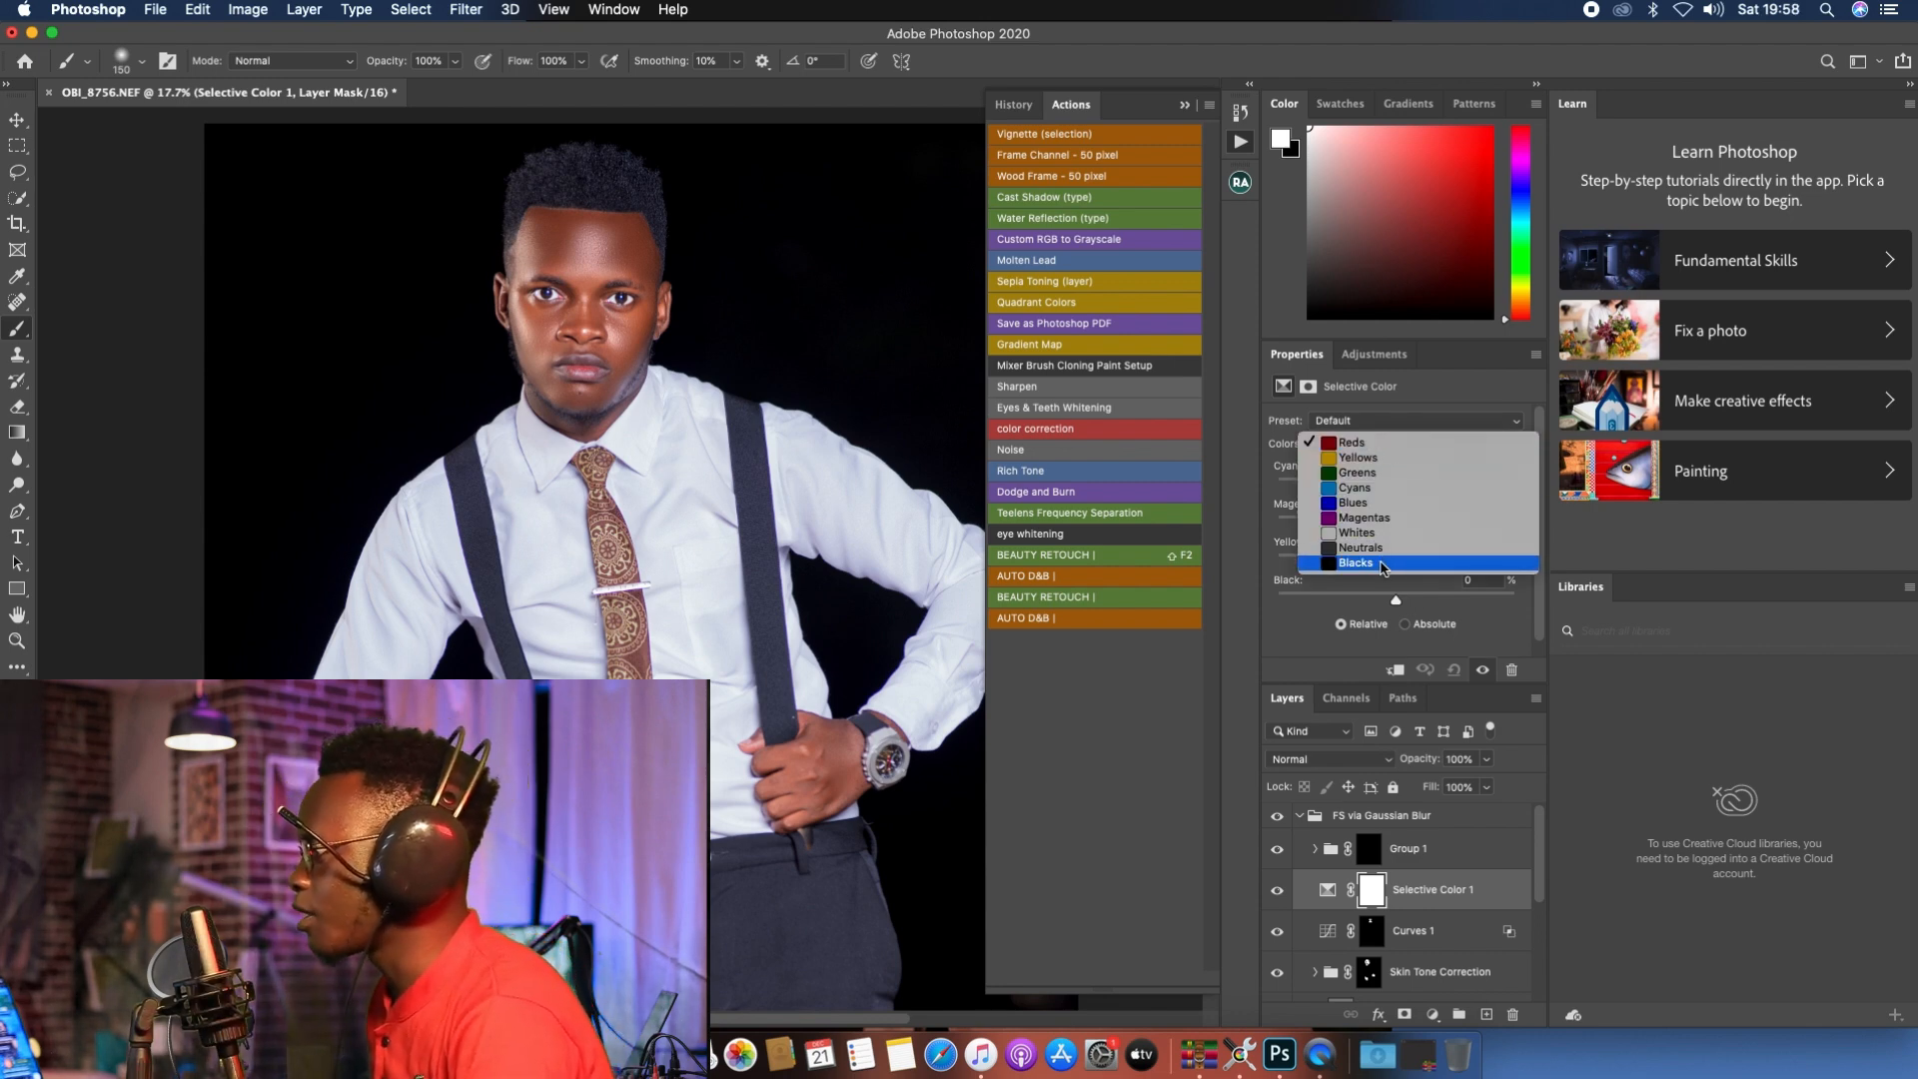
key(Return)
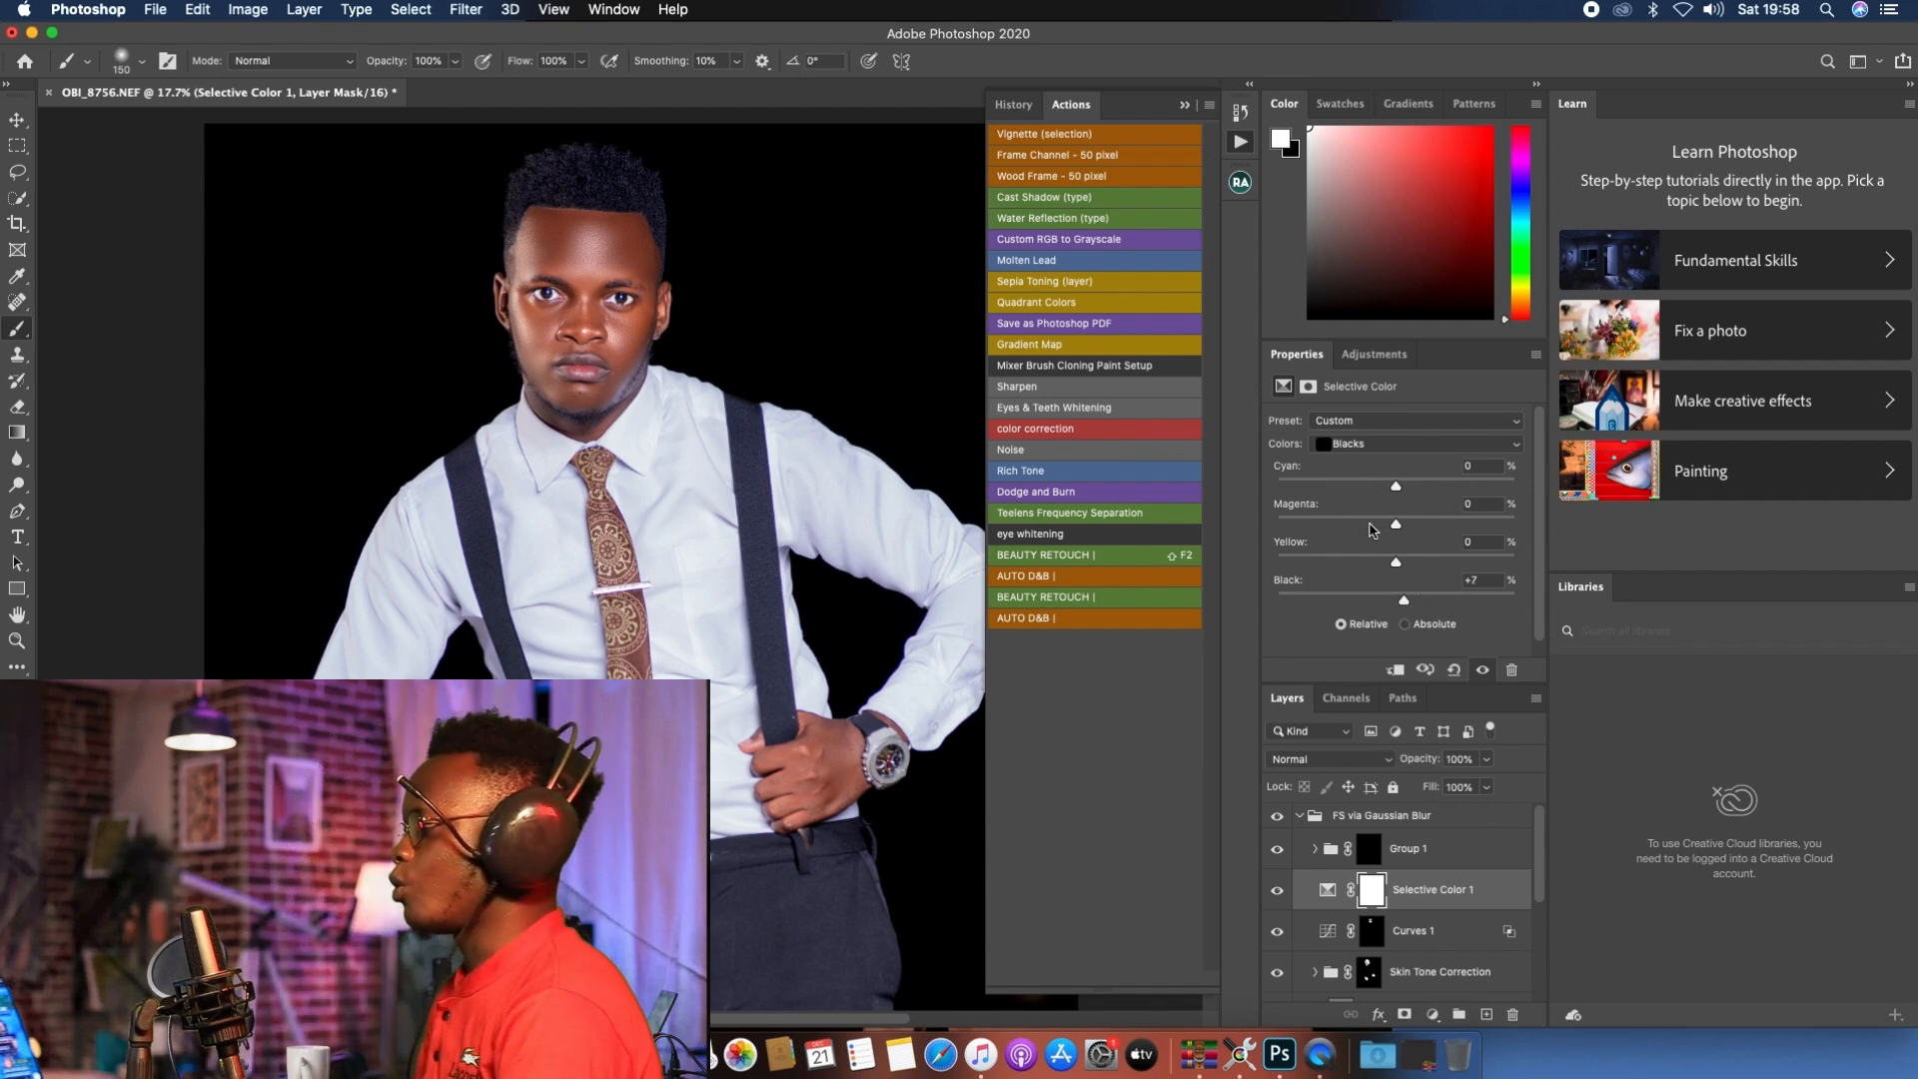
Step: Invert the Selective Color mask to black and paint the darkening over the hair, reducing the brush size to 90 for the hairline edges
click(1371, 891)
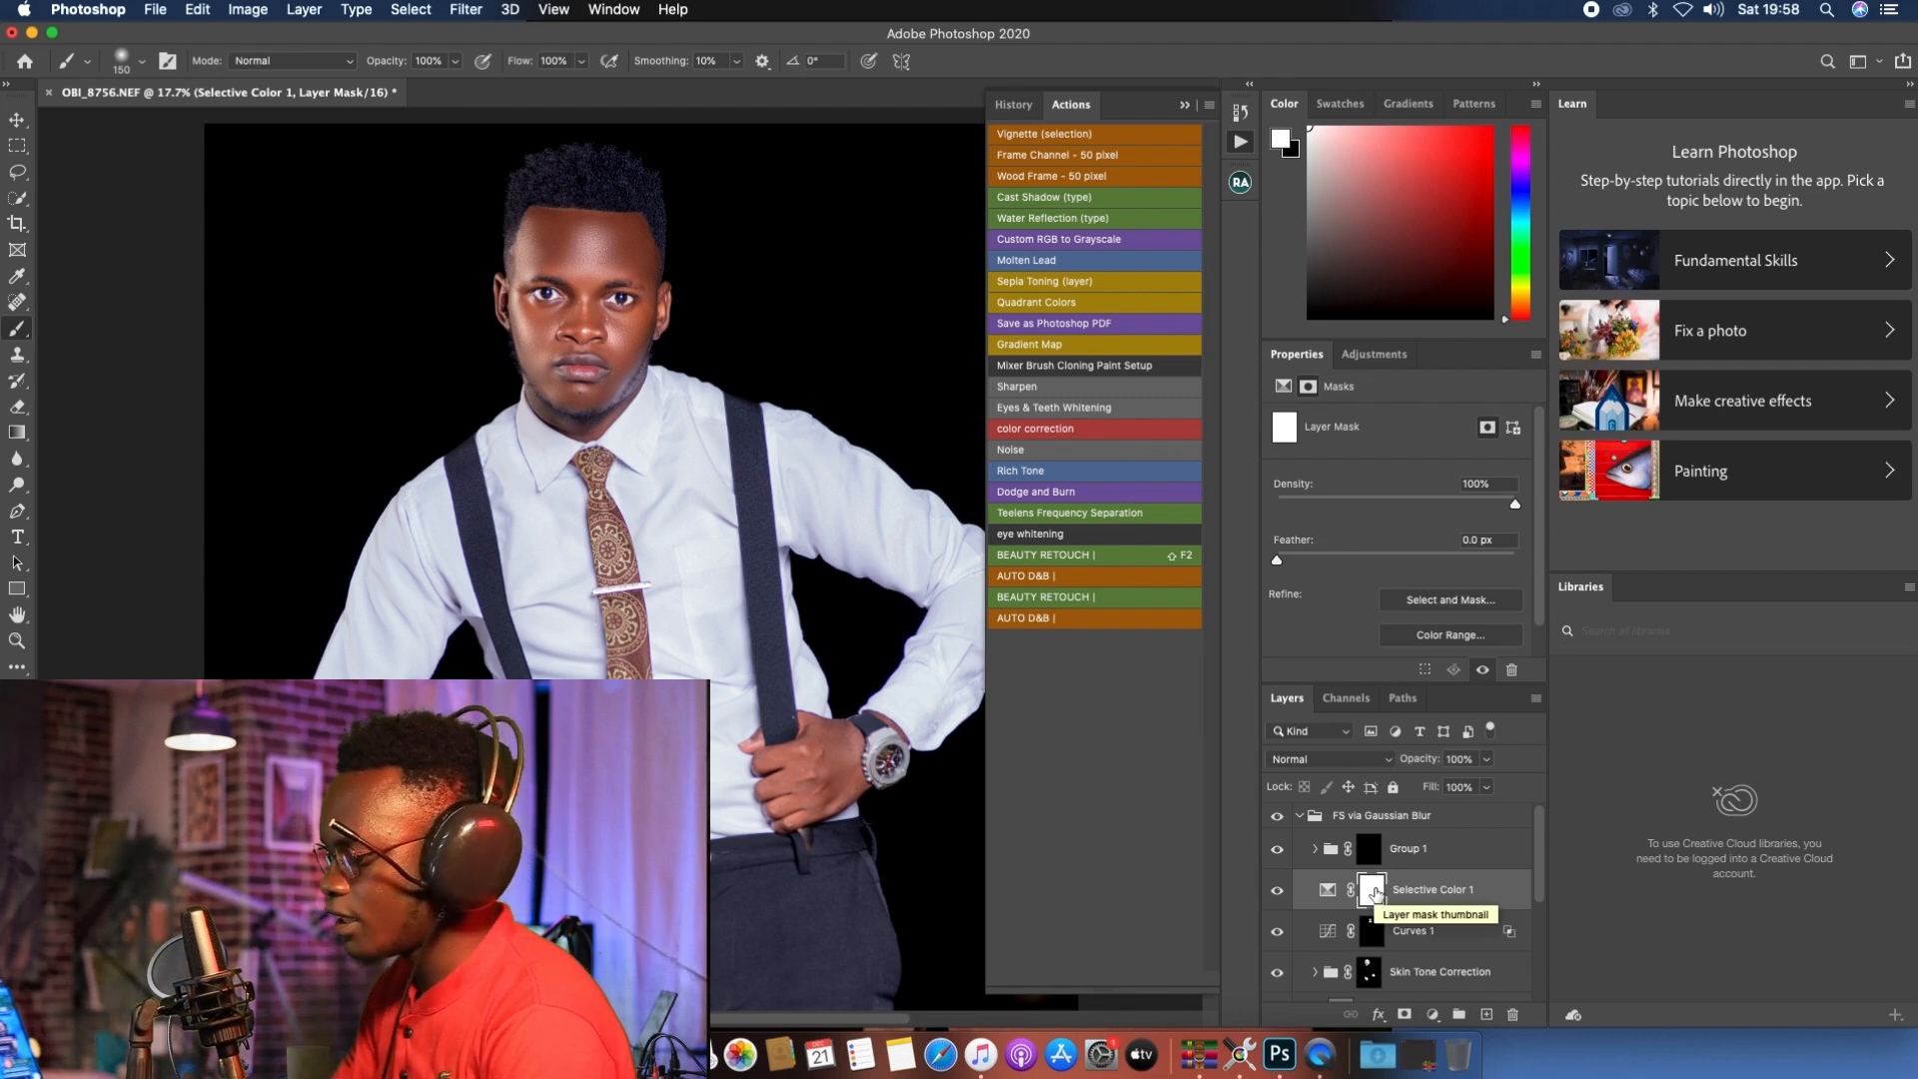
key(super+i)
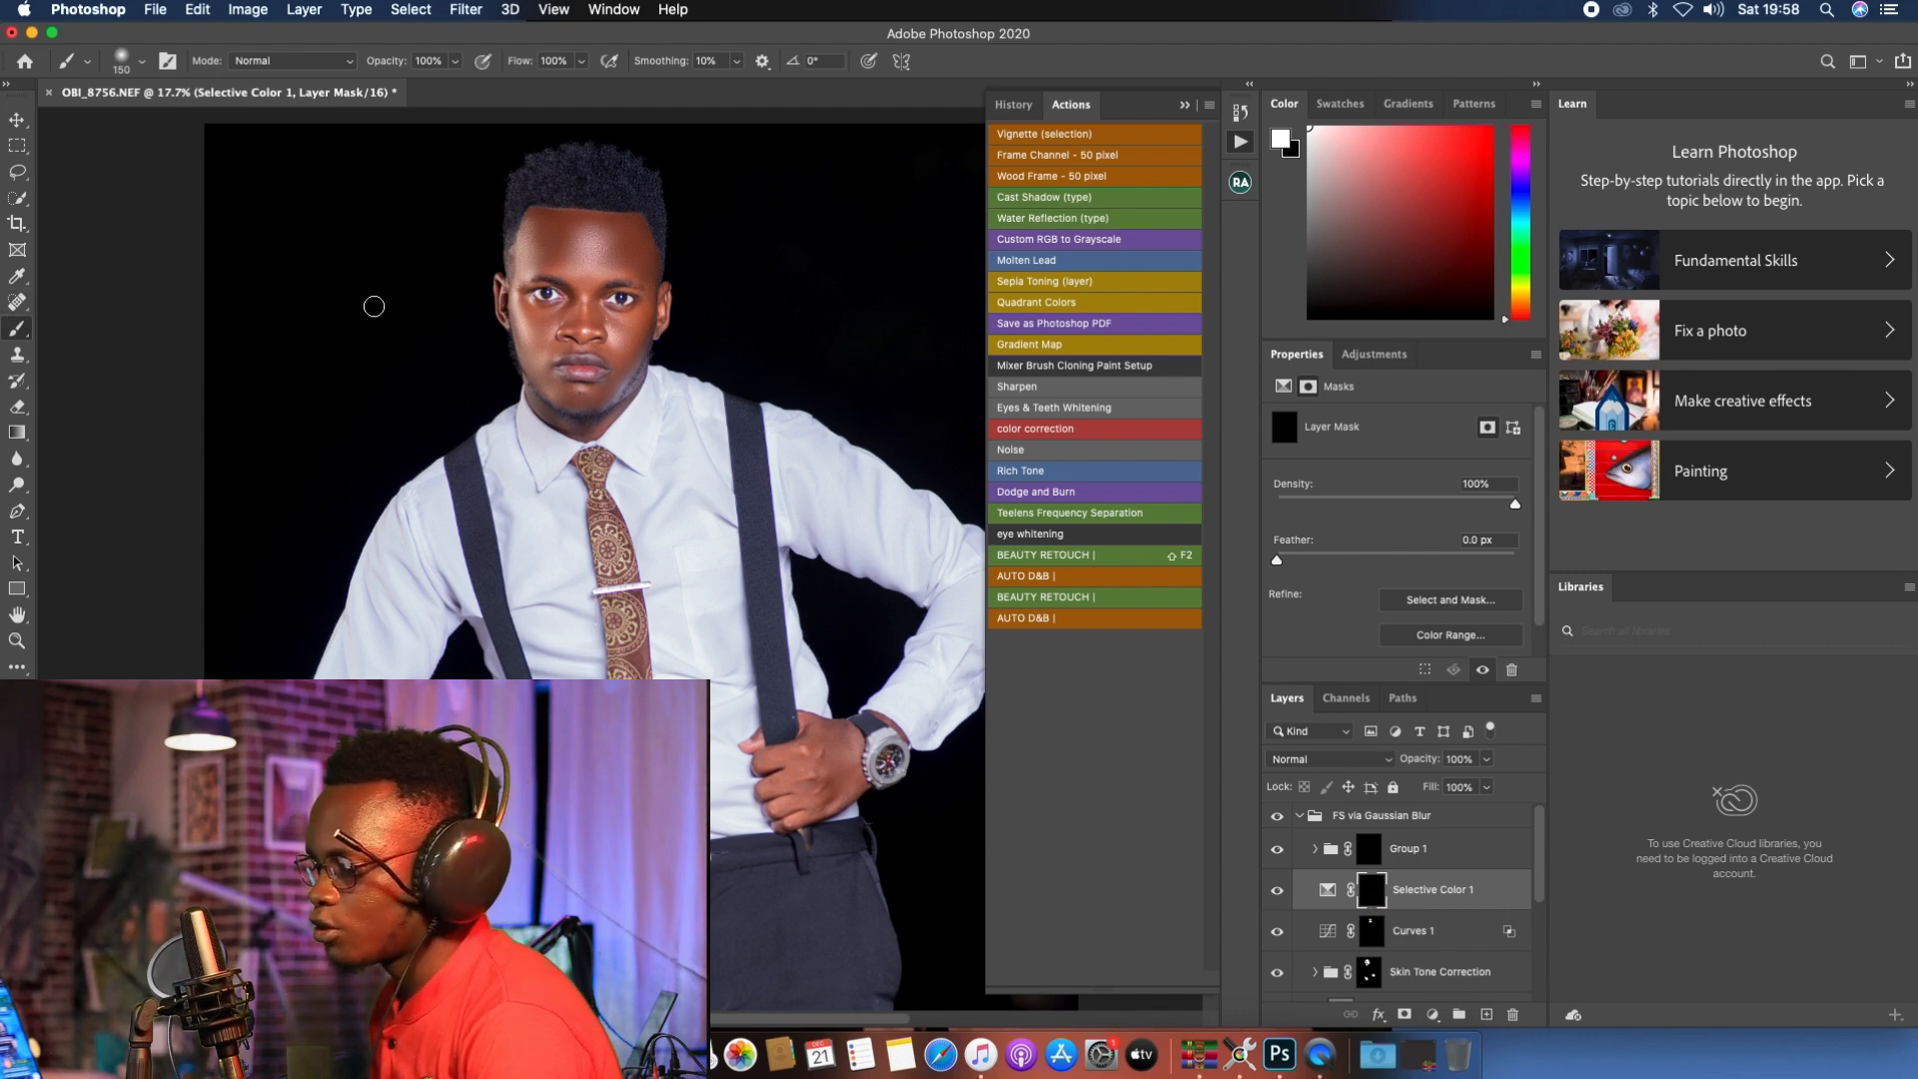
scroll(569, 224, up, 5)
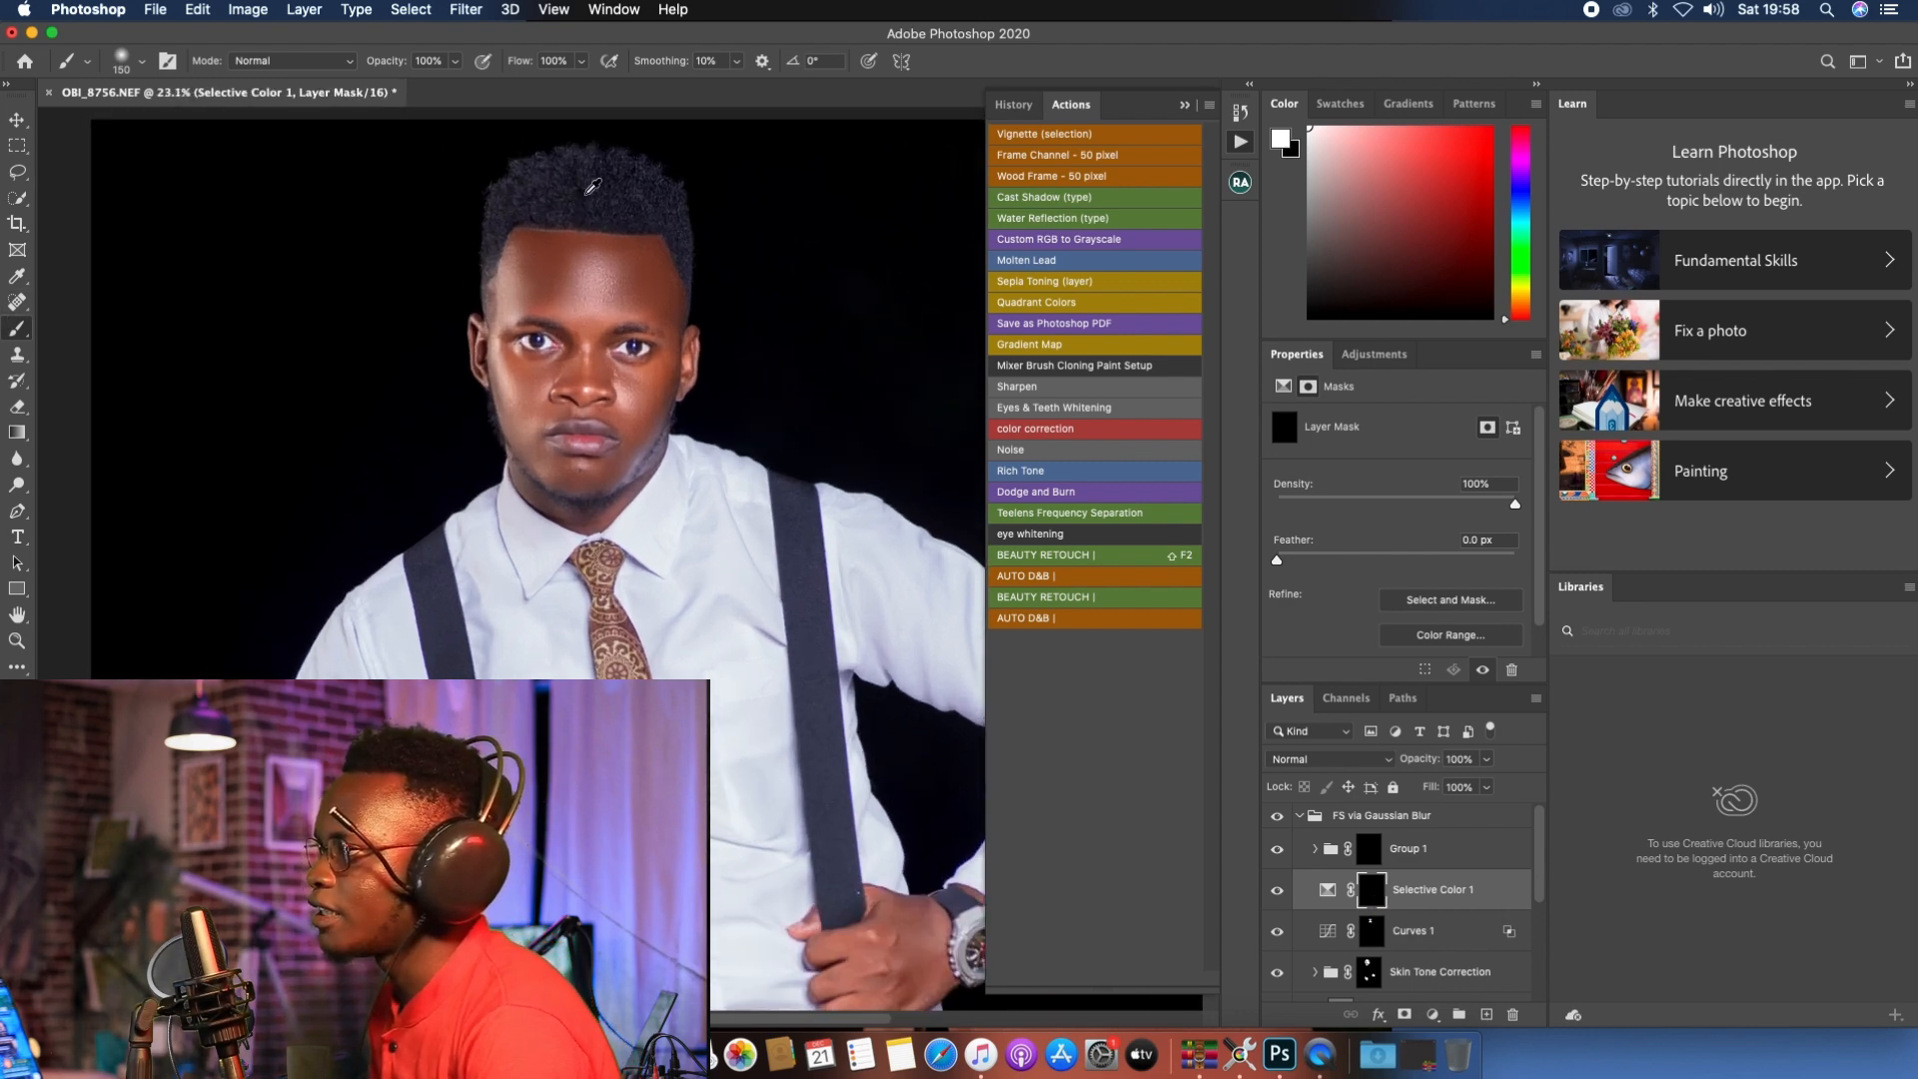
scroll(575, 166, up, 2)
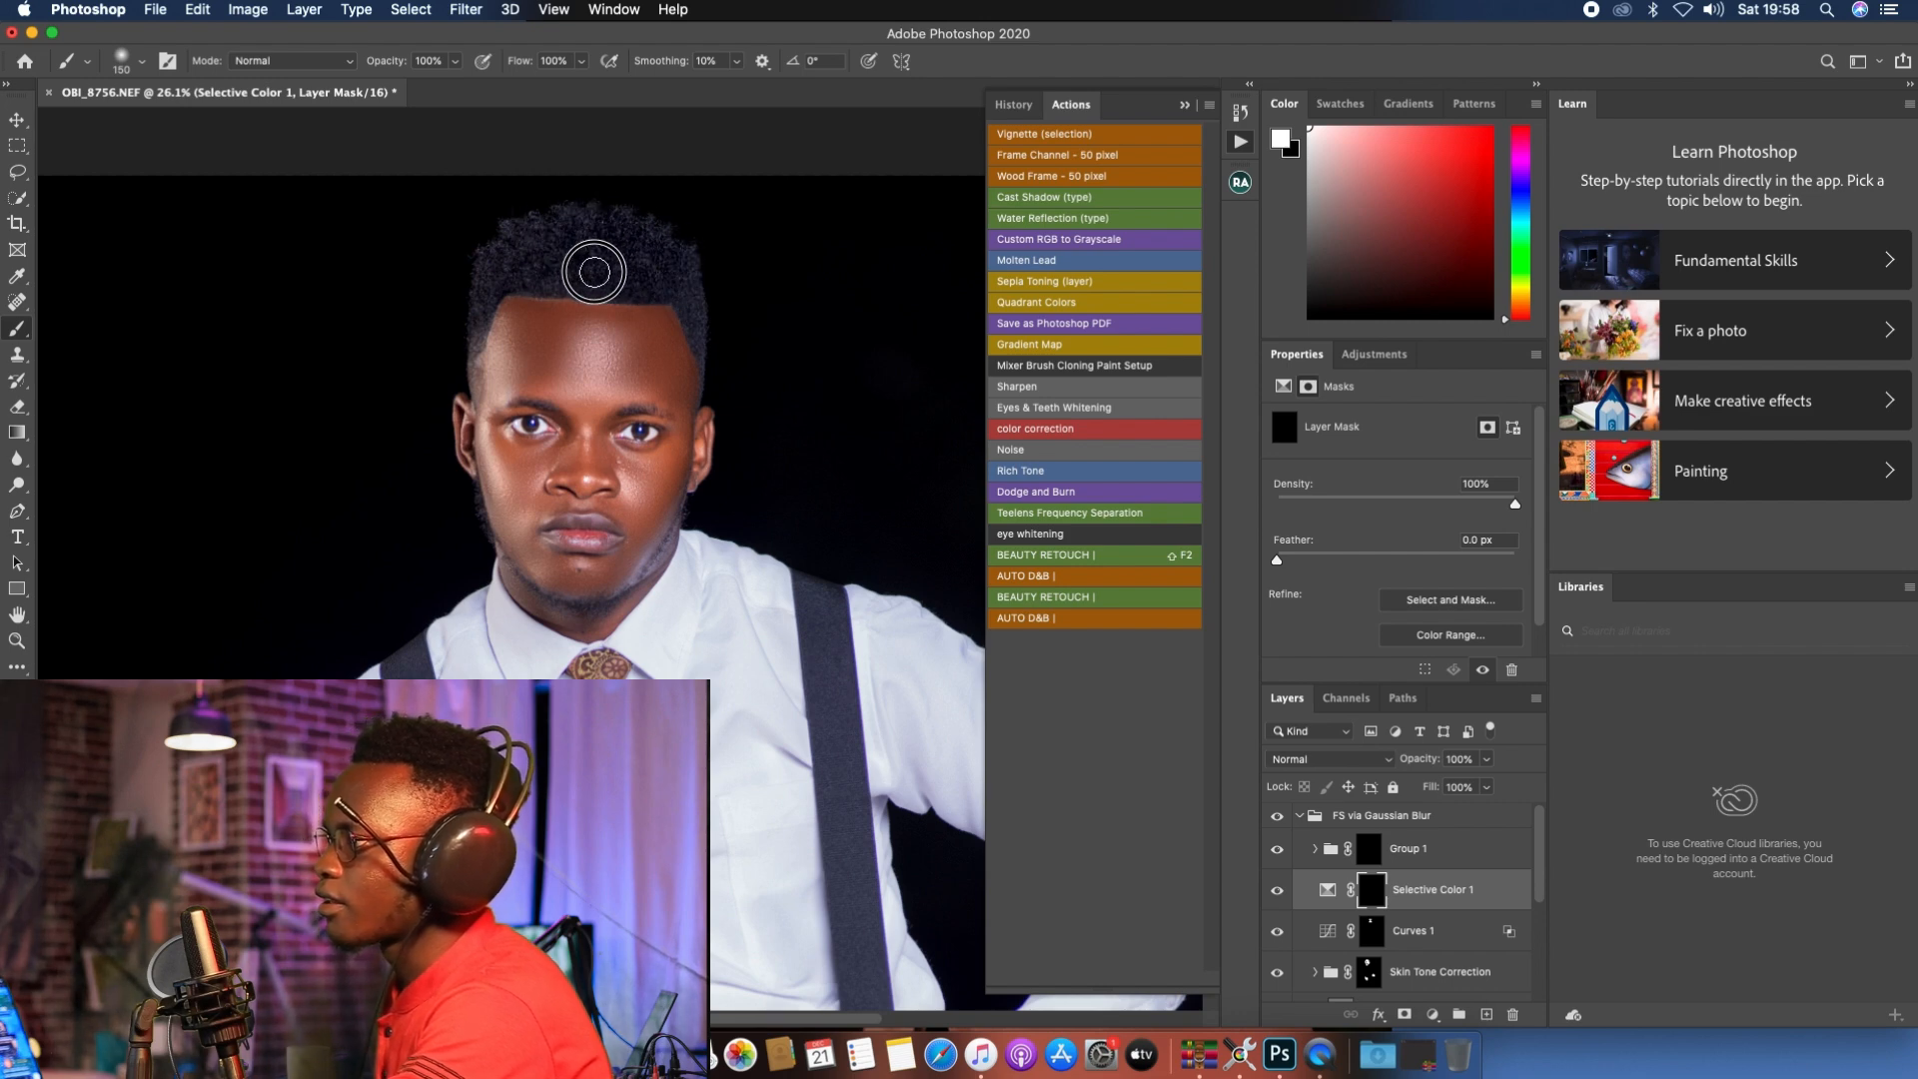
key(bracketleft)
key(bracketleft)
key(bracketleft)
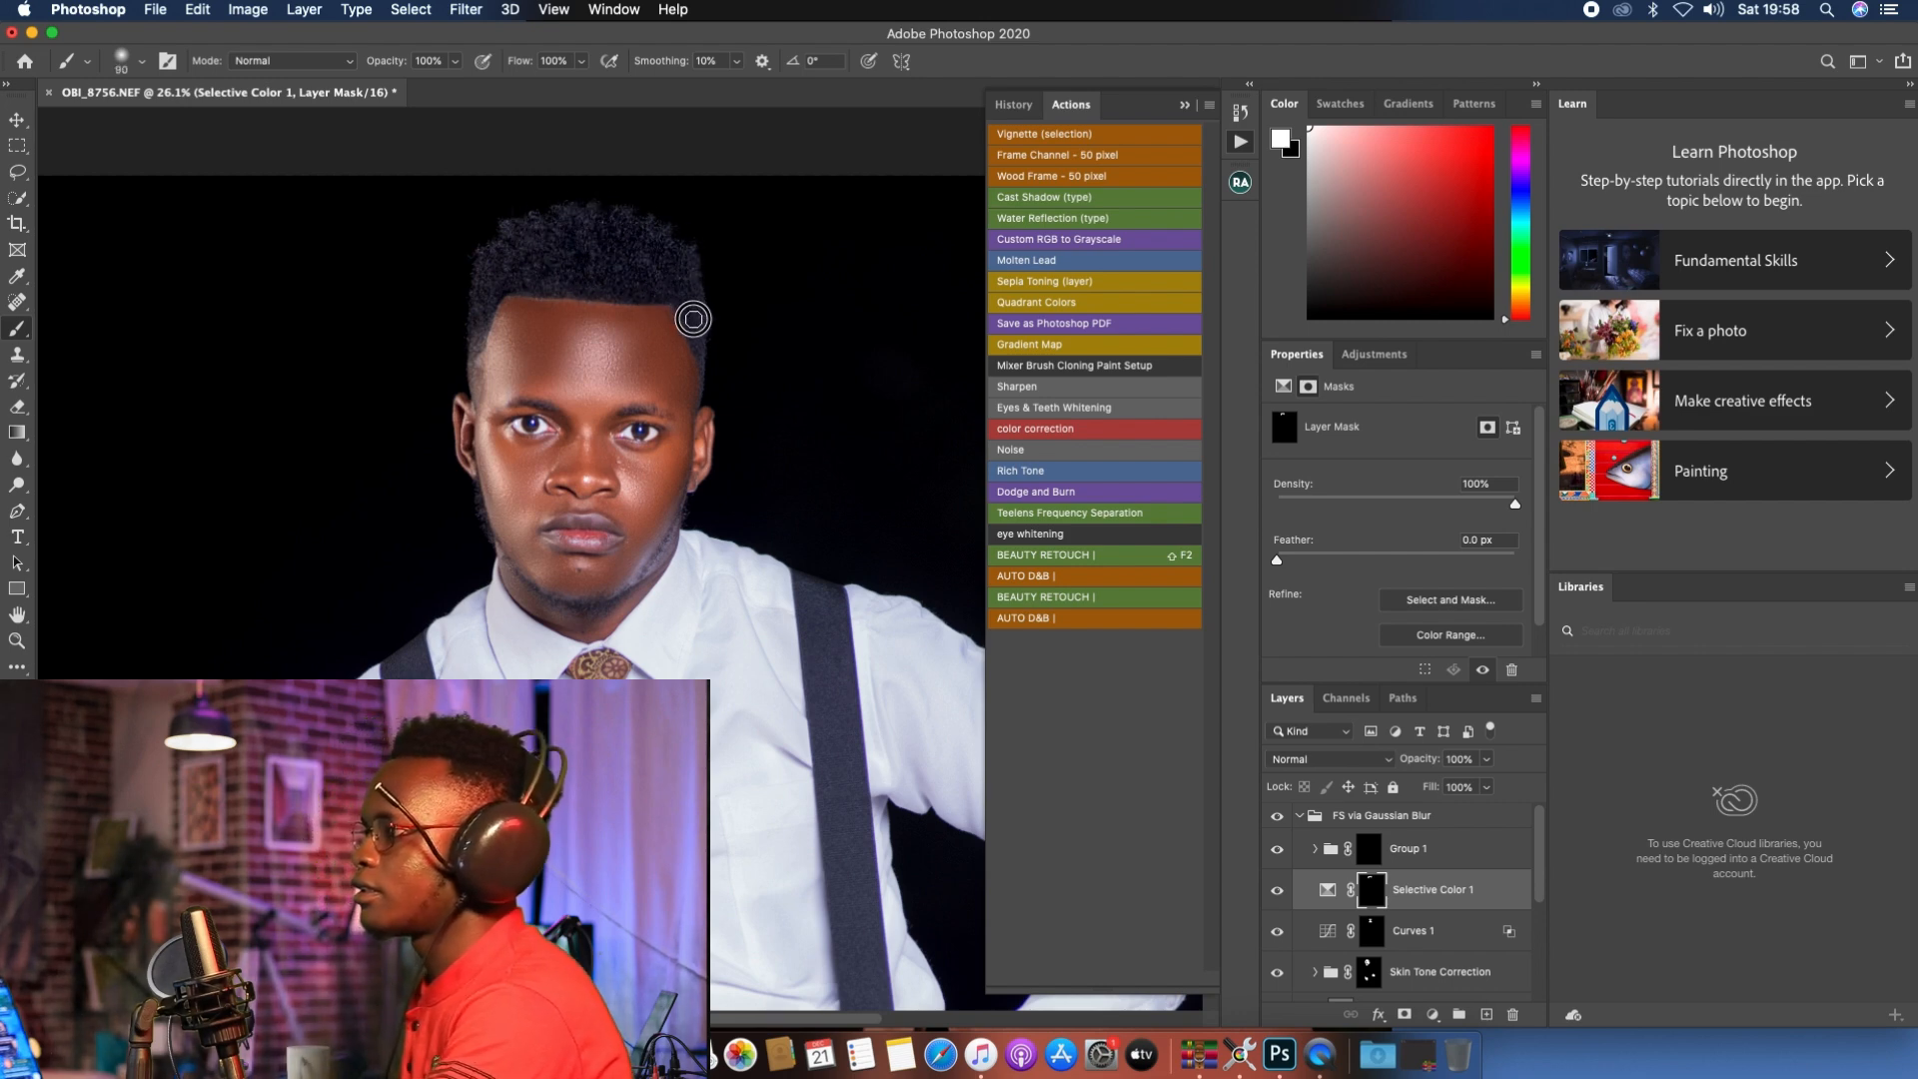